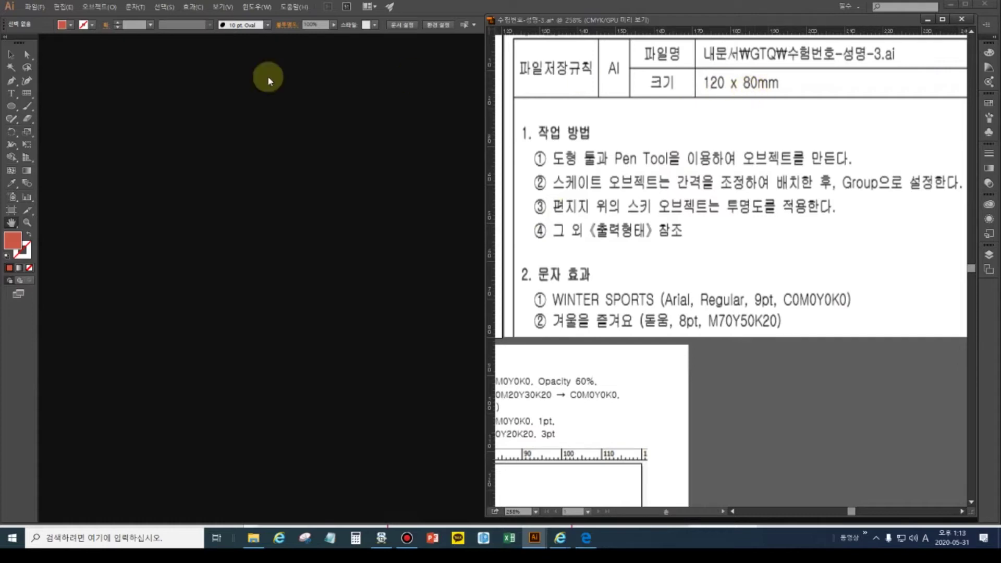
- Start a new CMYK document, enter its file name, and make it 120 mm wide by 80 mm high
{"action": "left_click", "coordinate": [33, 7]}
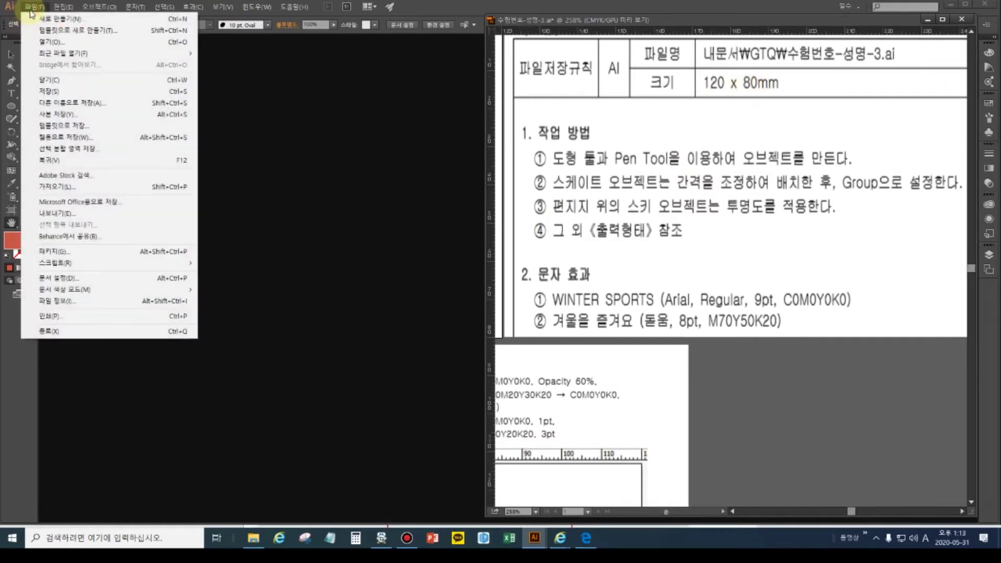
{"action": "left_click", "coordinate": [52, 19]}
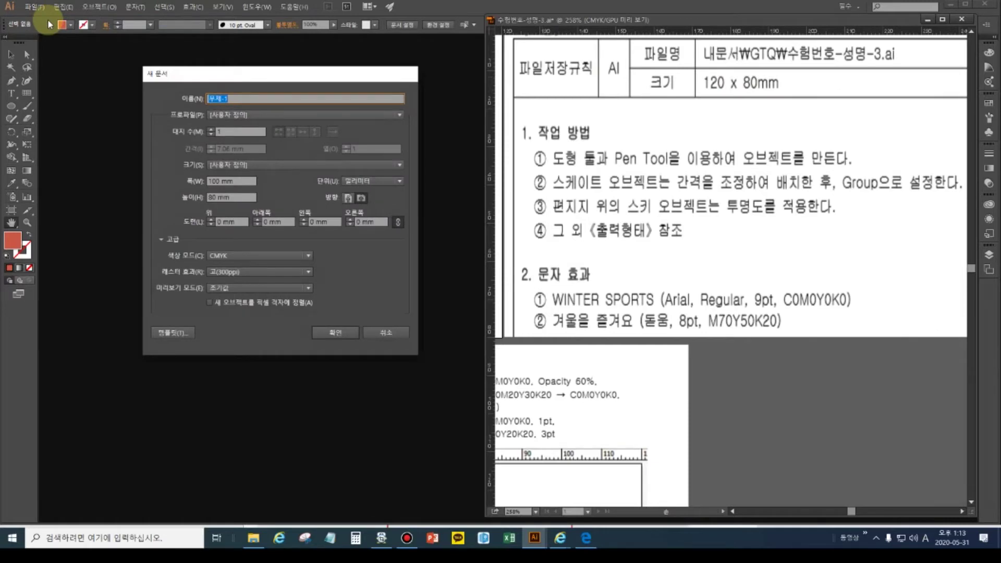
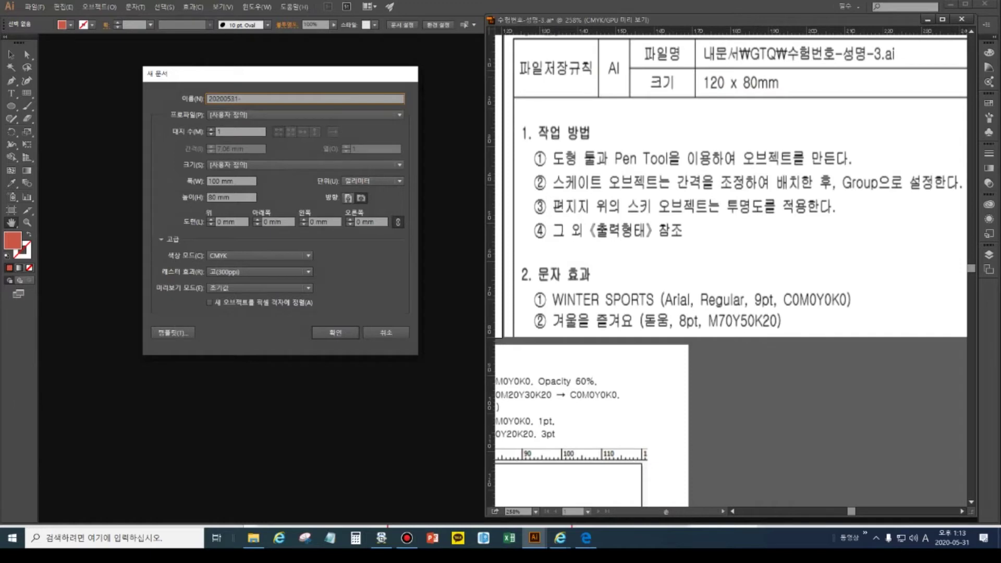
{"action": "double_click", "coordinate": [221, 181]}
{"action": "type", "text": "120"}
{"action": "key", "text": "Tab"}
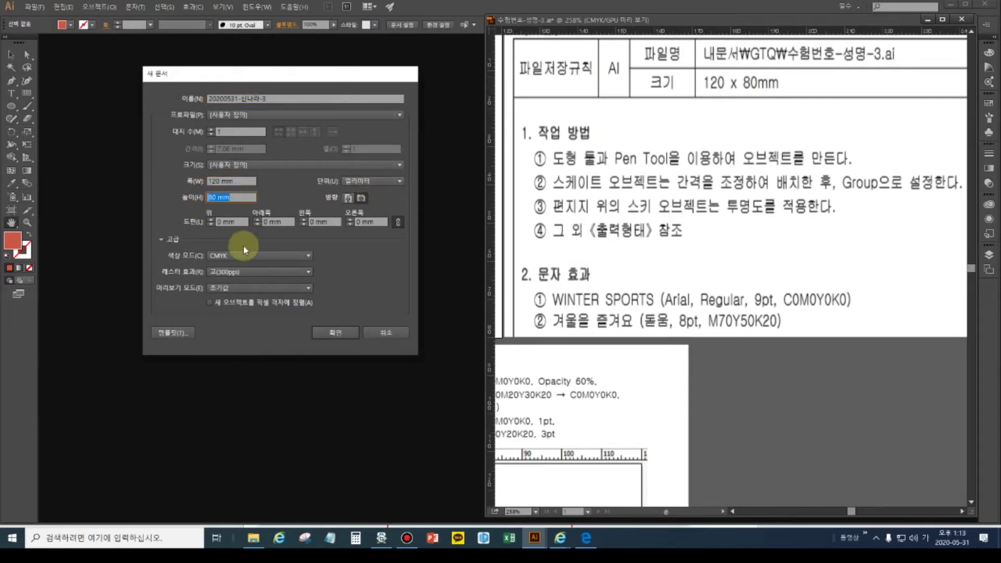
{"action": "left_click", "coordinate": [332, 334]}
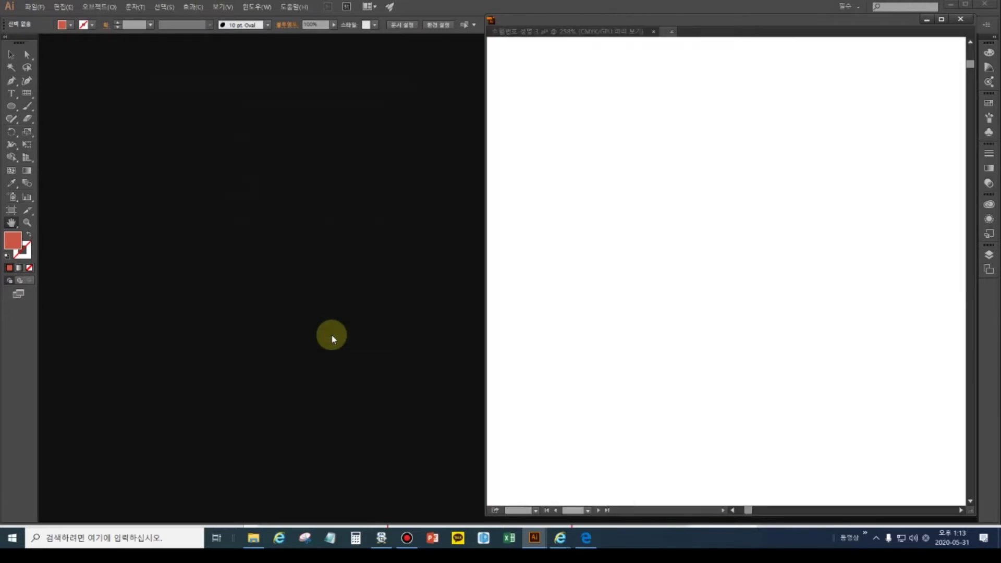
- Float the new document beside the exam sheet and fit each artboard in its window
{"action": "left_click_drag", "start_coordinate": [704, 31], "coordinate": [93, 45]}
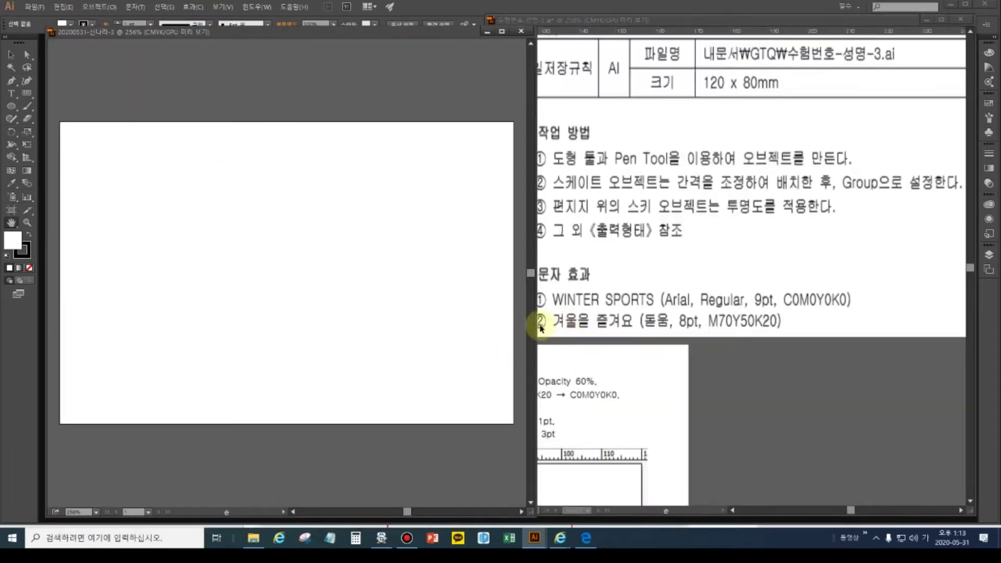
{"action": "left_click_drag", "start_coordinate": [535, 326], "coordinate": [476, 330]}
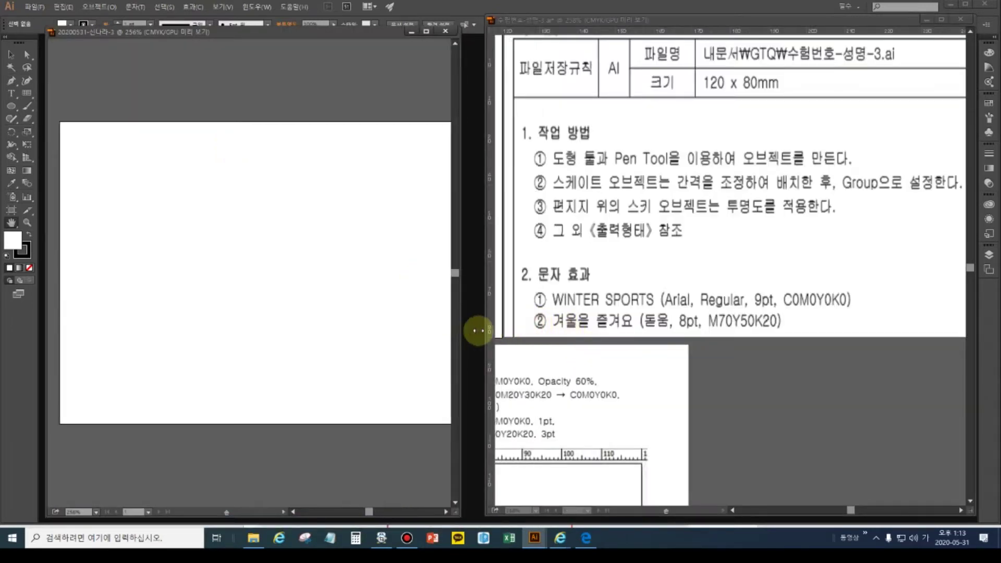
{"action": "double_click", "coordinate": [11, 224]}
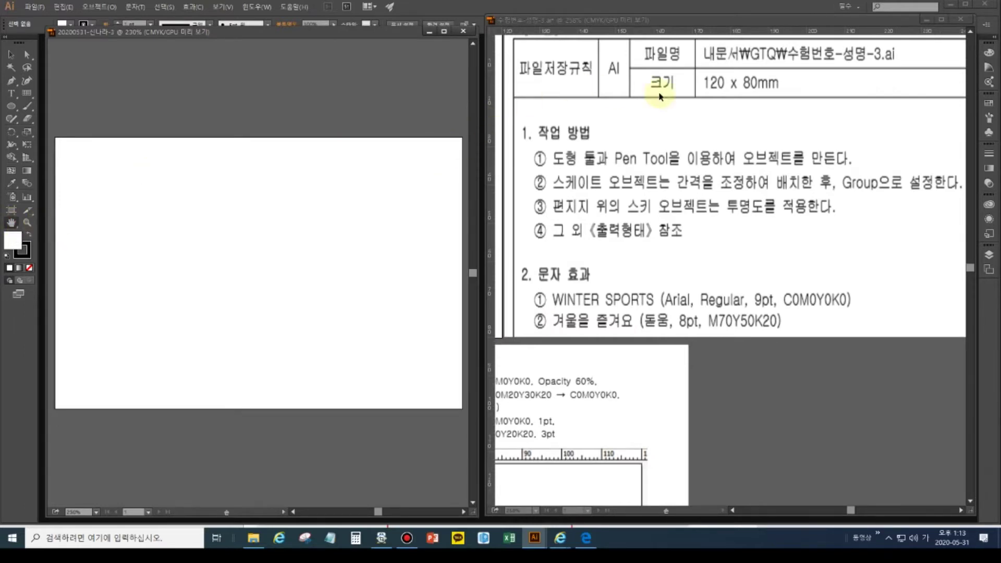
{"action": "left_click", "coordinate": [662, 126]}
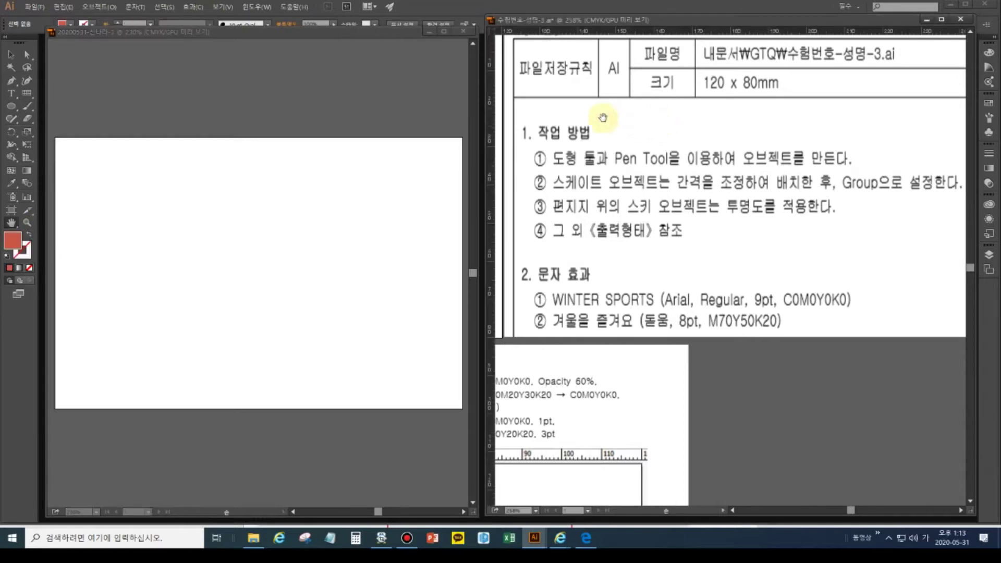
{"action": "double_click", "coordinate": [10, 224]}
{"action": "scroll", "coordinate": [764, 252], "scroll_direction": "down", "scroll_amount": 3}
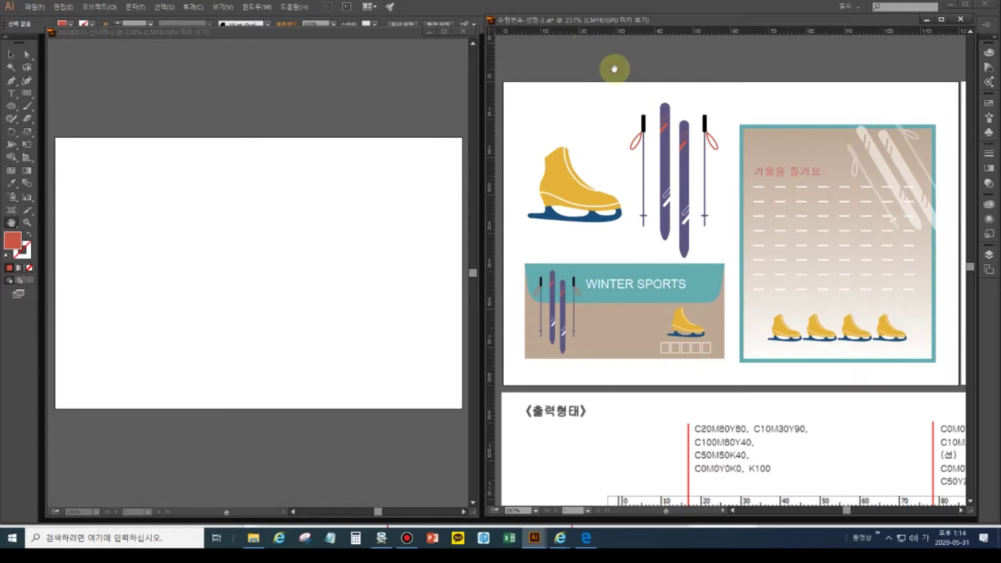
- Show the grid on the exam sheet with gridlines every 10 mm and 5 subdivisions
{"action": "left_click", "coordinate": [11, 55]}
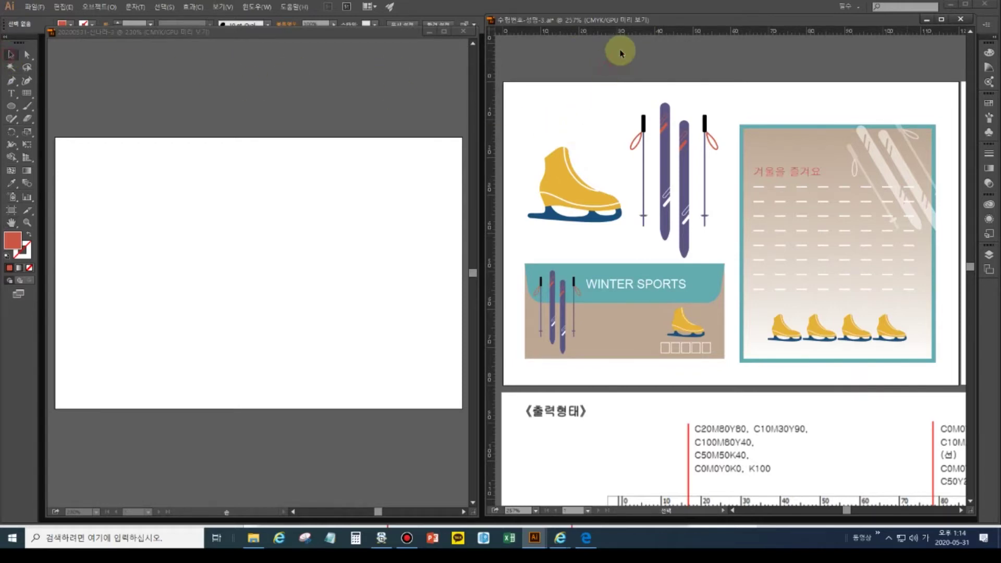
{"action": "key", "text": "ctrl+apostrophe"}
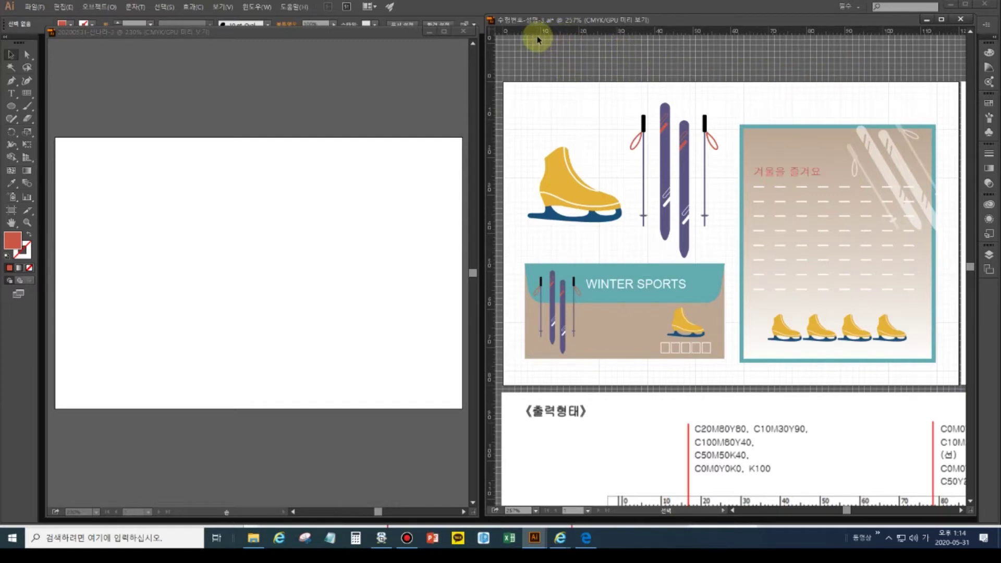
{"action": "left_click", "coordinate": [63, 7]}
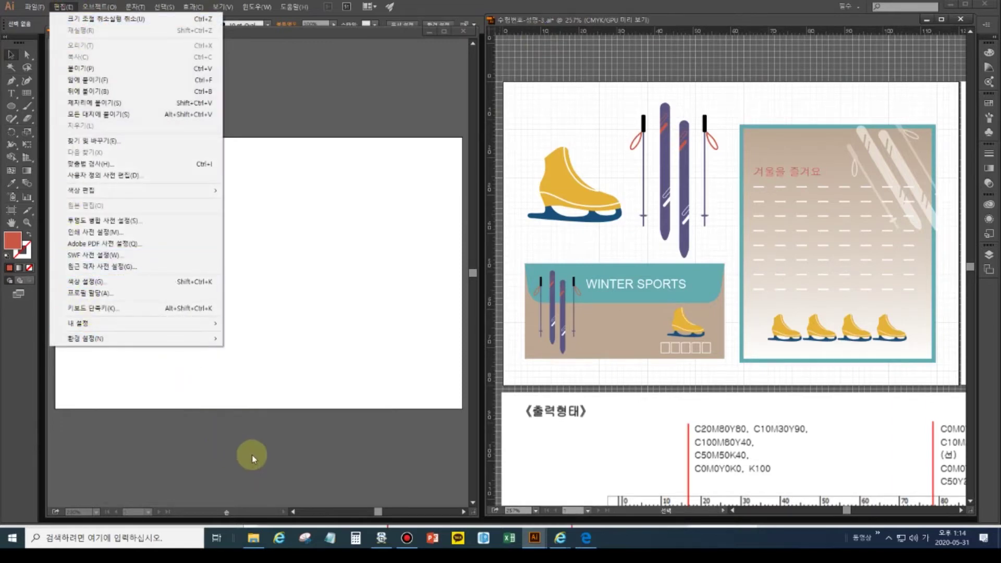
{"action": "mouse_move", "coordinate": [208, 339]}
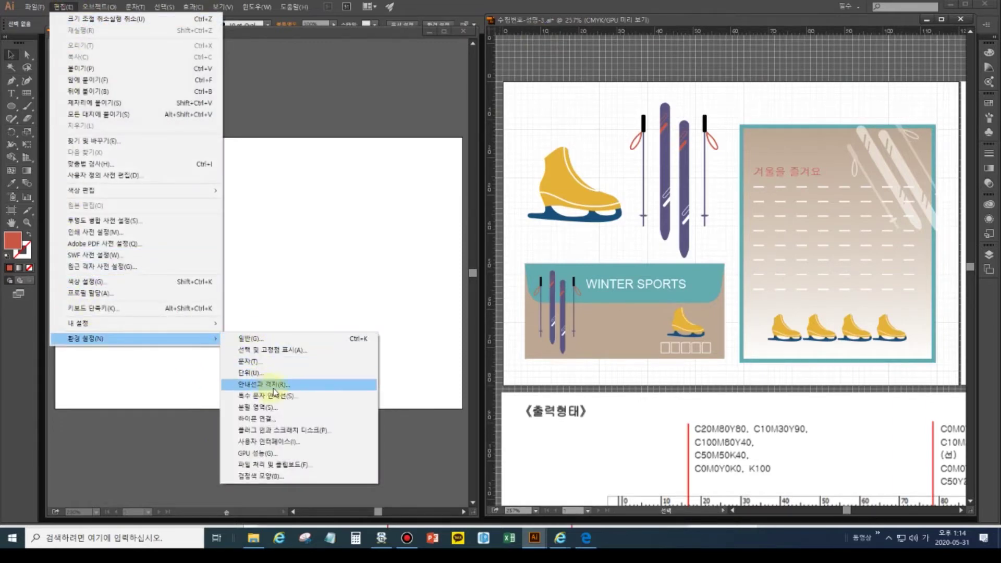
{"action": "left_click", "coordinate": [273, 388]}
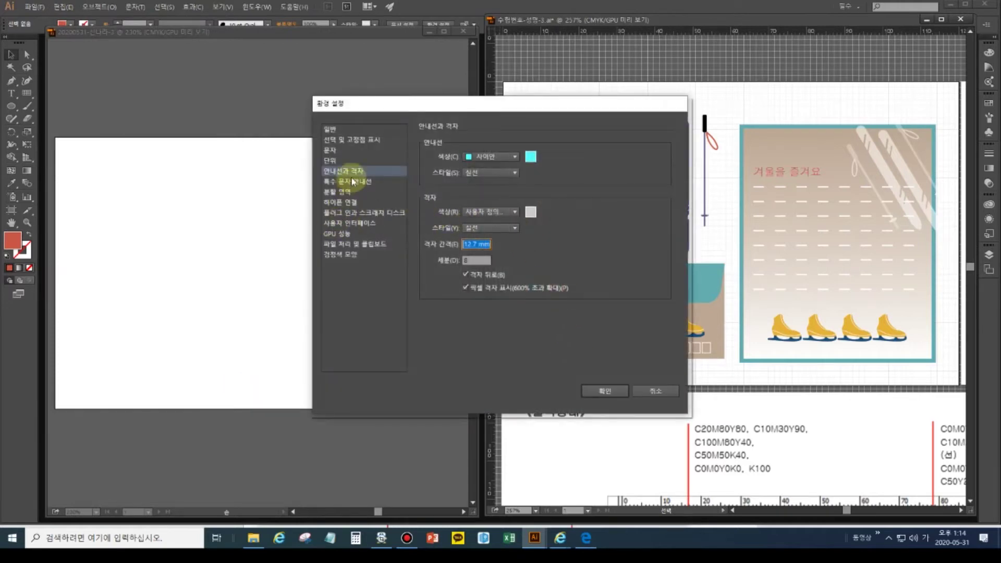
{"action": "double_click", "coordinate": [471, 244]}
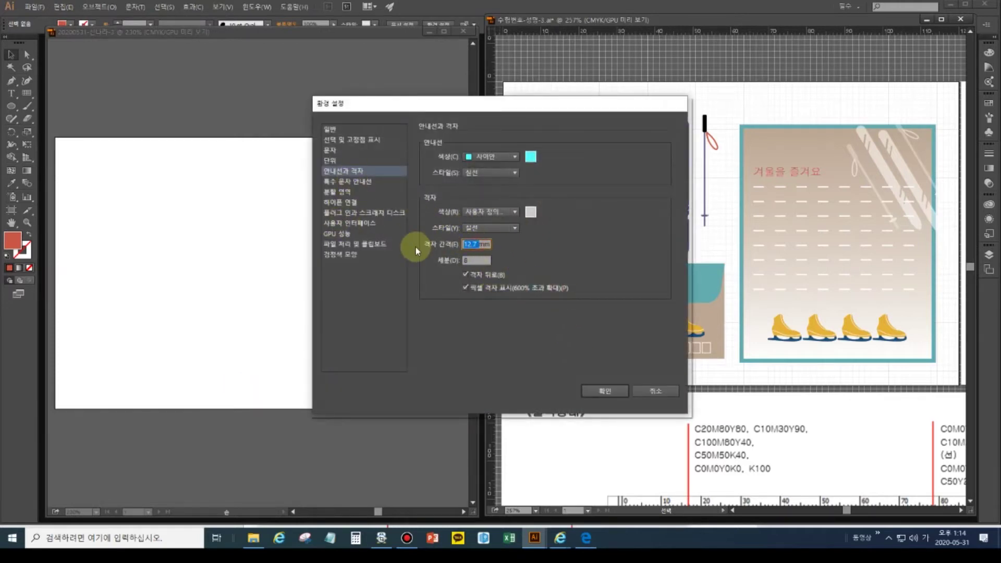
{"action": "type", "text": "10"}
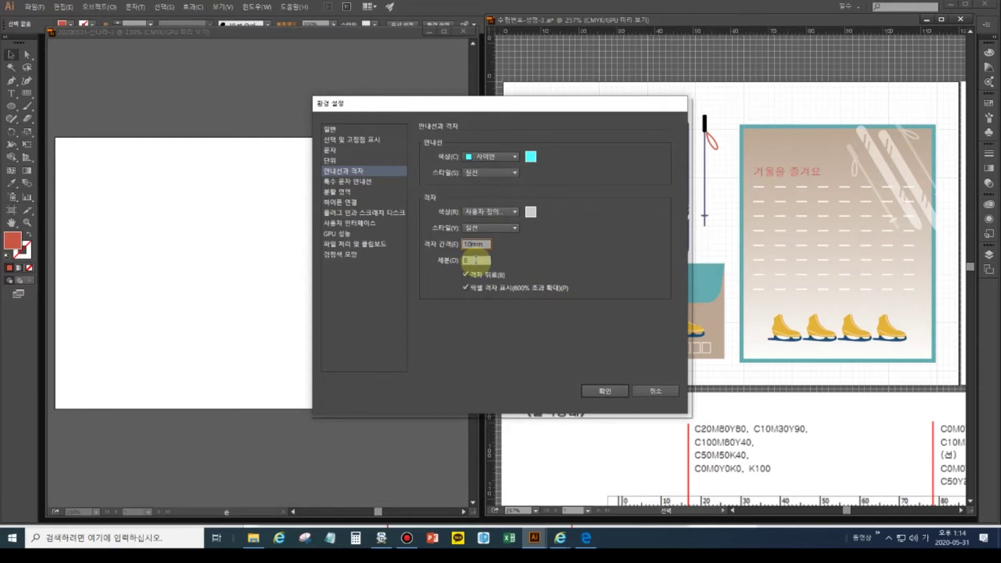
{"action": "left_click_drag", "start_coordinate": [476, 260], "coordinate": [460, 261]}
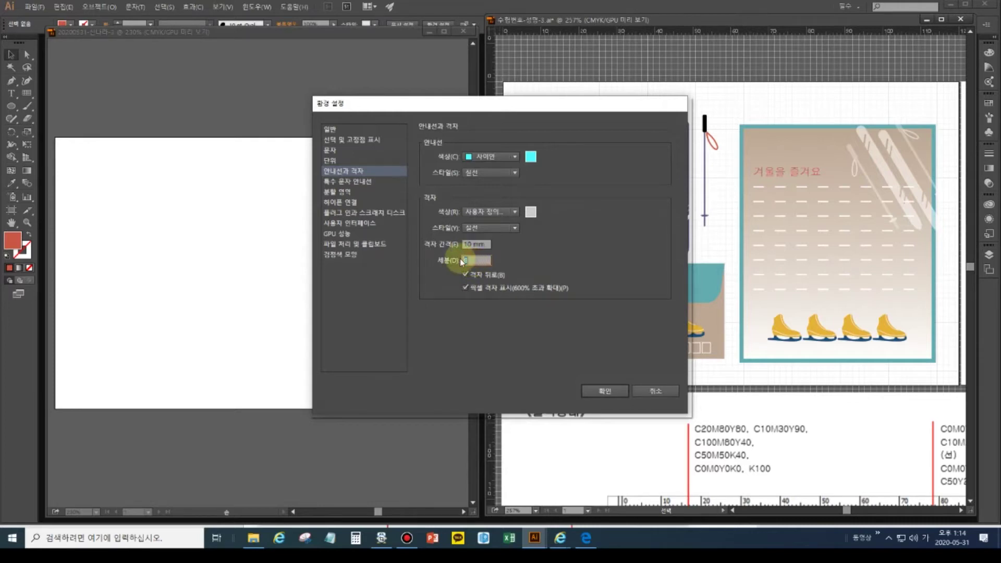
{"action": "type", "text": "5"}
{"action": "left_click", "coordinate": [466, 257]}
{"action": "left_click_drag", "start_coordinate": [471, 245], "coordinate": [455, 249]}
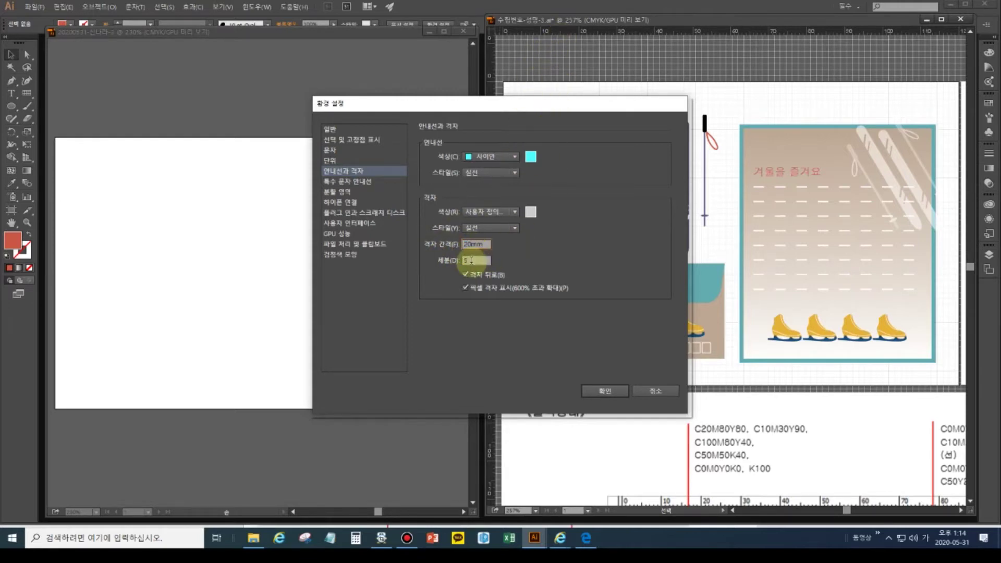
{"action": "left_click", "coordinate": [602, 392]}
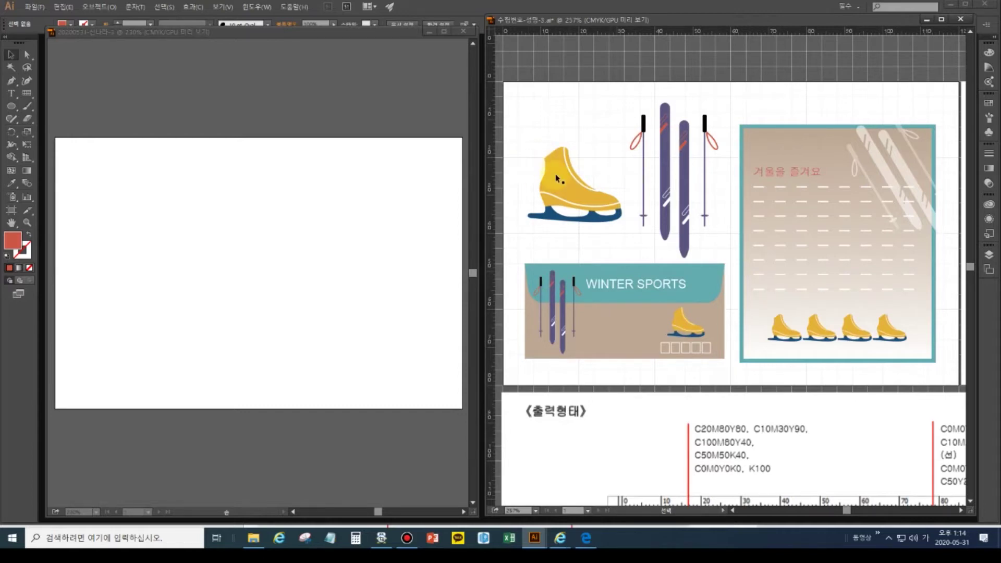
{"action": "left_click", "coordinate": [79, 159]}
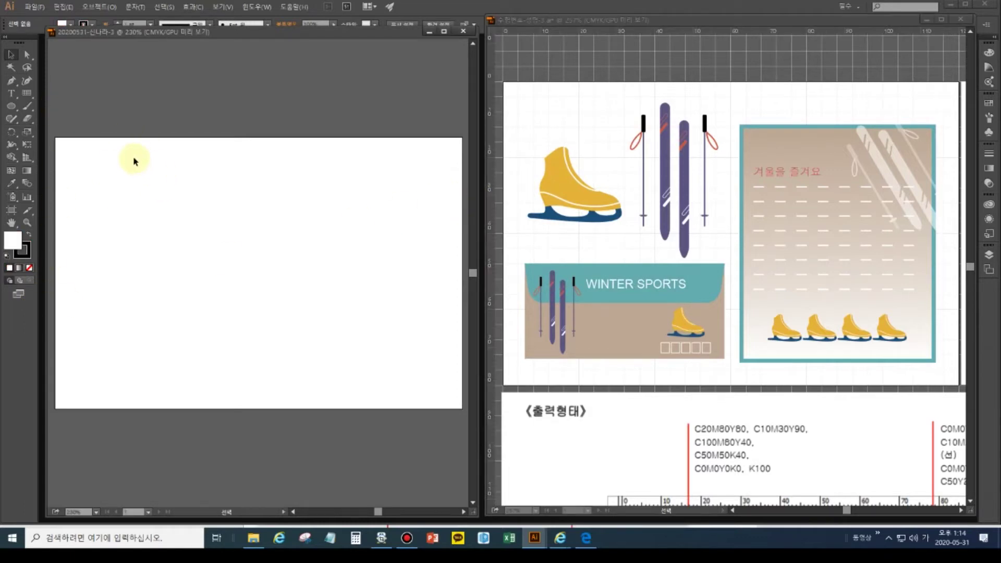
- Show rulers on the new document and set the grid spacing to 20 mm
{"action": "key", "text": "ctrl+r"}
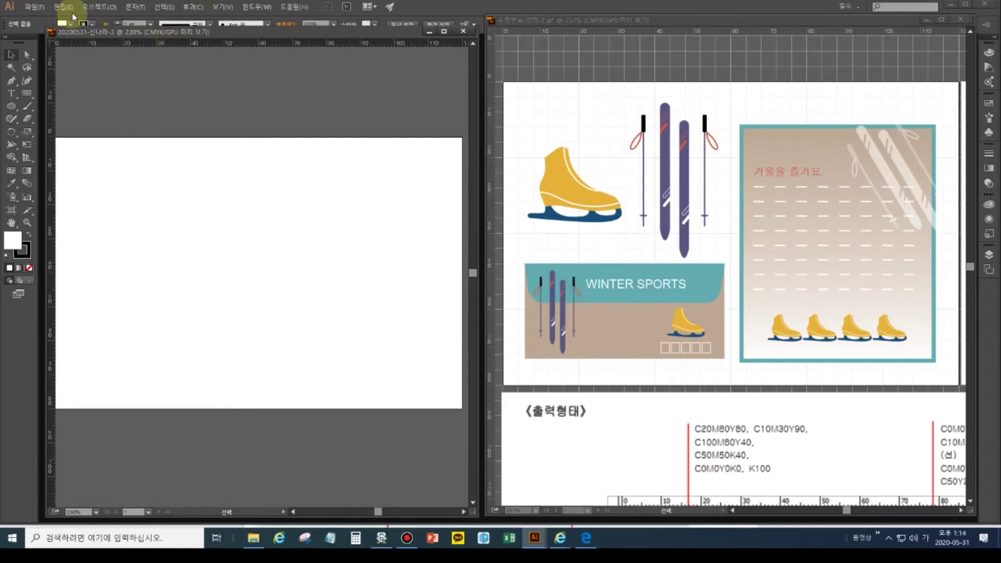
{"action": "left_click", "coordinate": [64, 7]}
{"action": "mouse_move", "coordinate": [112, 339]}
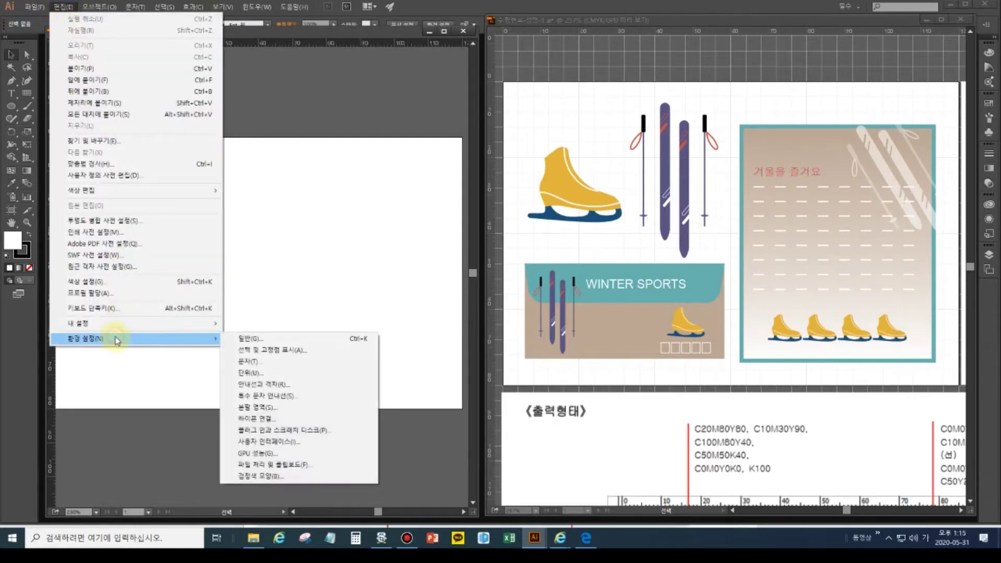
{"action": "left_click", "coordinate": [310, 390]}
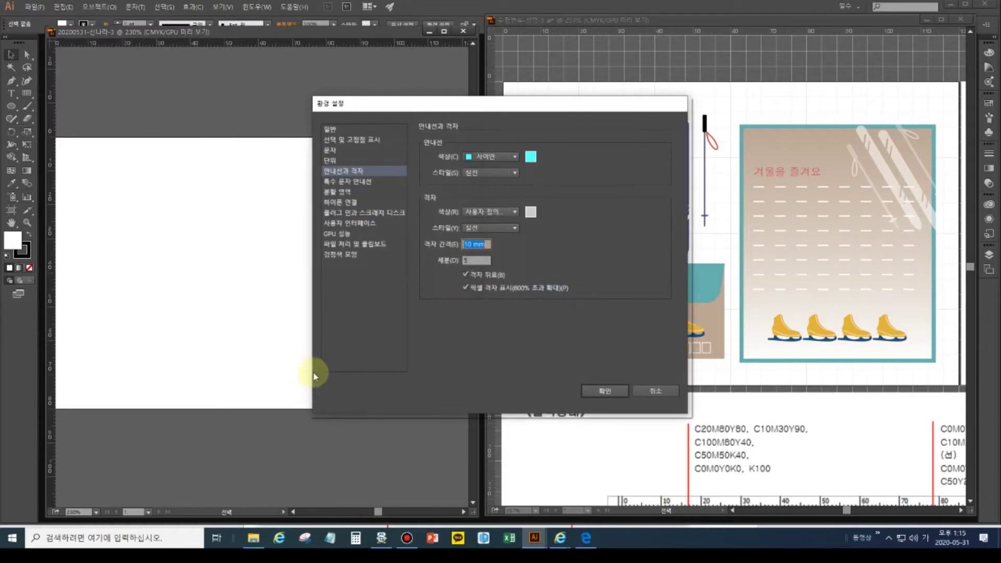
{"action": "left_click", "coordinate": [472, 243]}
{"action": "type", "text": "2mm"}
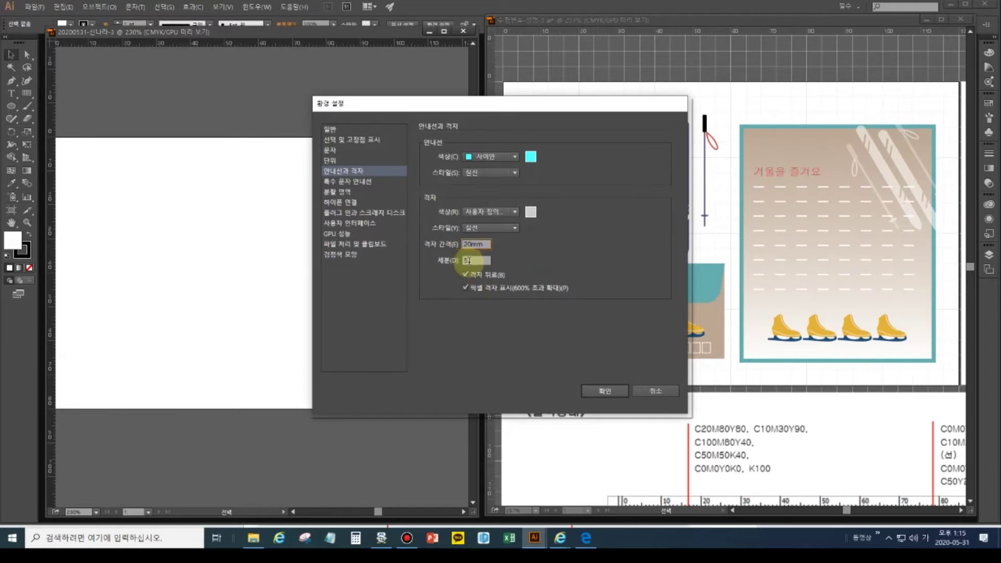
{"action": "left_click", "coordinate": [614, 390]}
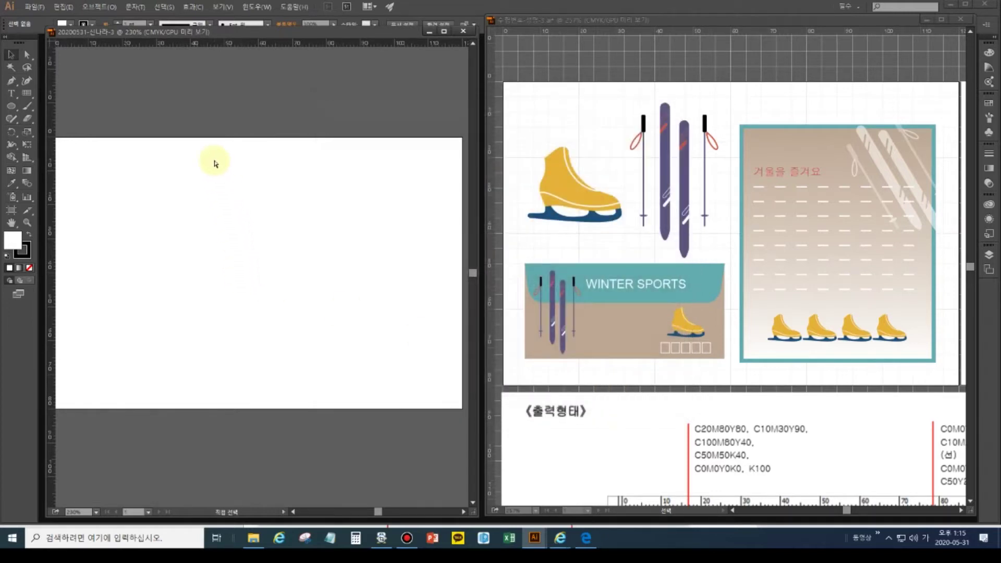
- Display the grid over the blank artboard and pan the artboard up into view
{"action": "key", "text": "ctrl+apostrophe"}
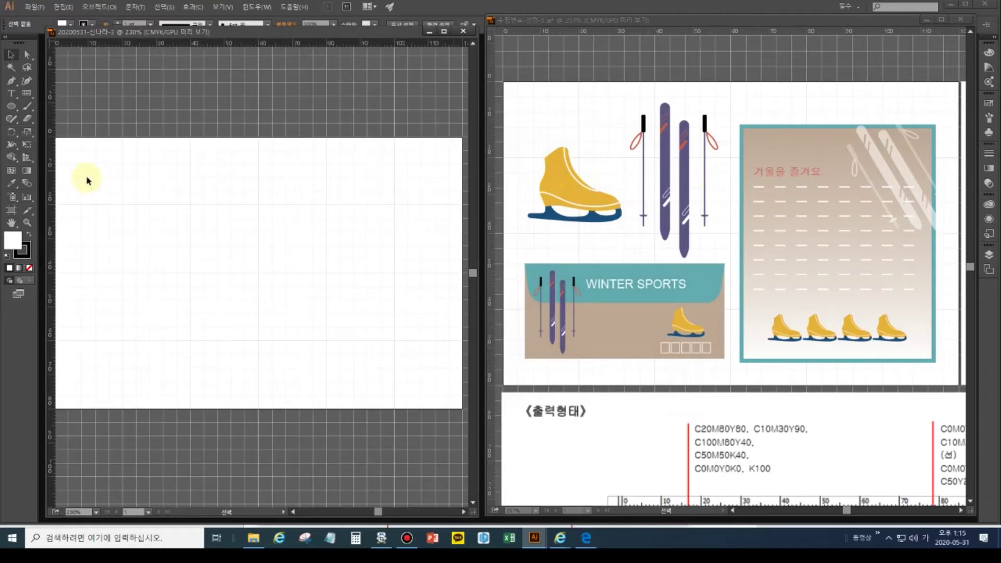
{"action": "left_click", "coordinate": [11, 223]}
{"action": "left_click_drag", "start_coordinate": [203, 260], "coordinate": [203, 210]}
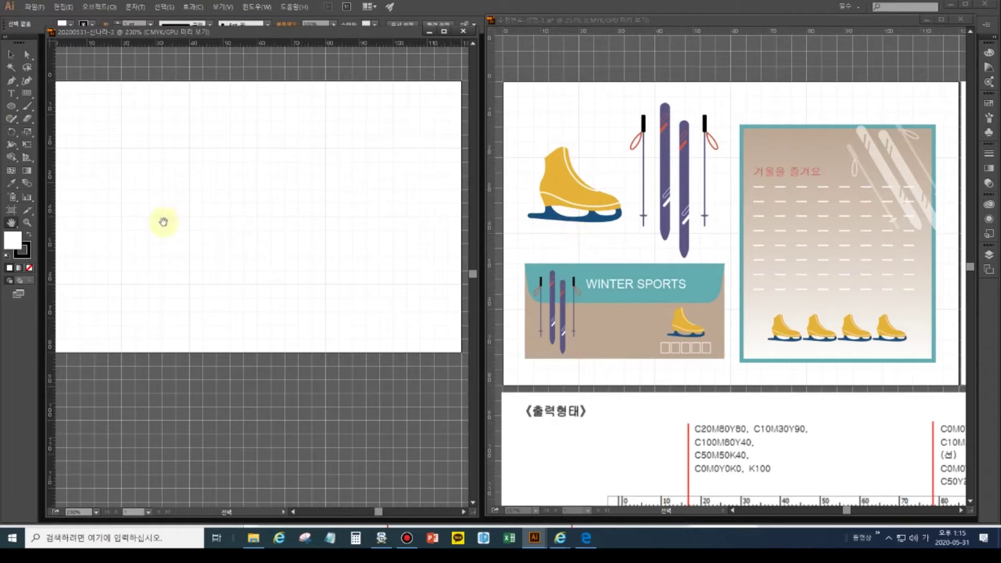
- Draw a 4-row by 4-column rectangular grid over the skate in the reference sheet
{"action": "left_click", "coordinate": [27, 97]}
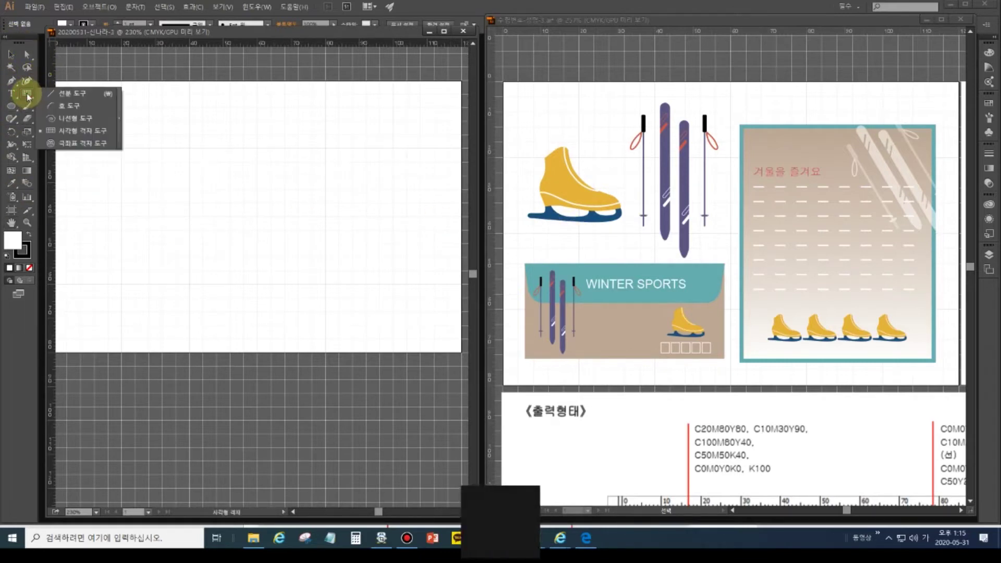
{"action": "left_click_drag", "start_coordinate": [28, 96], "coordinate": [78, 138]}
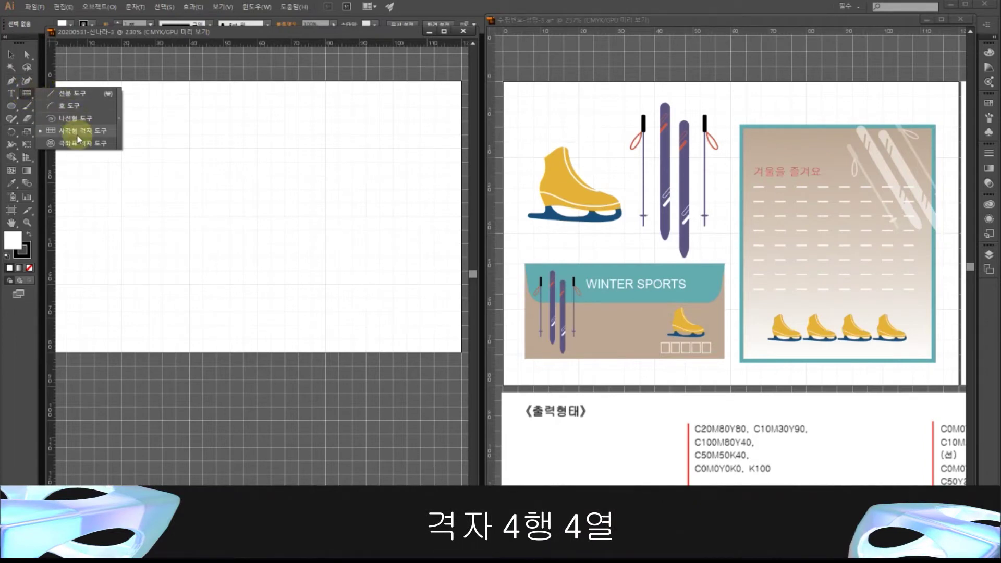
{"action": "left_click_drag", "start_coordinate": [79, 139], "coordinate": [78, 138]}
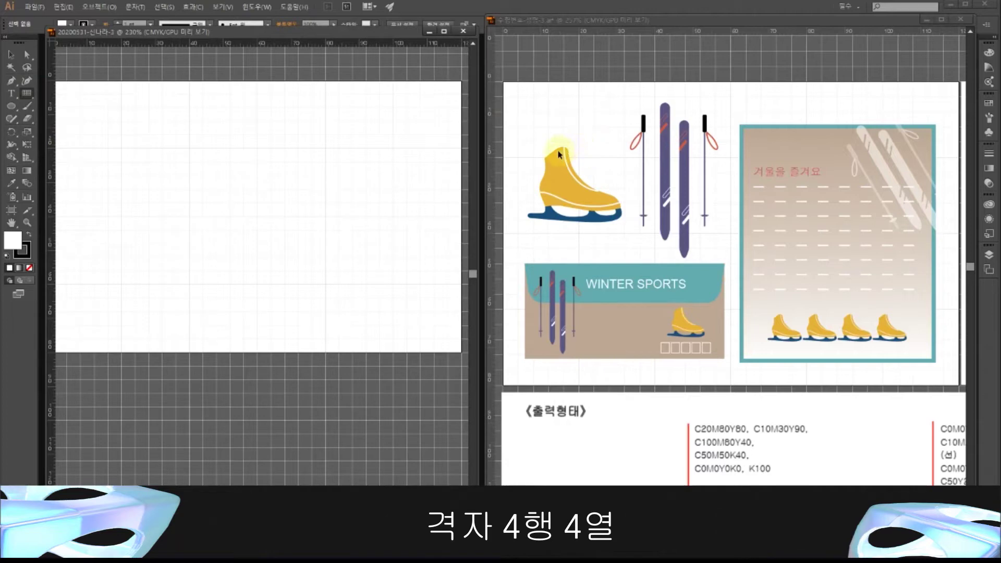
{"action": "left_click", "coordinate": [532, 148]}
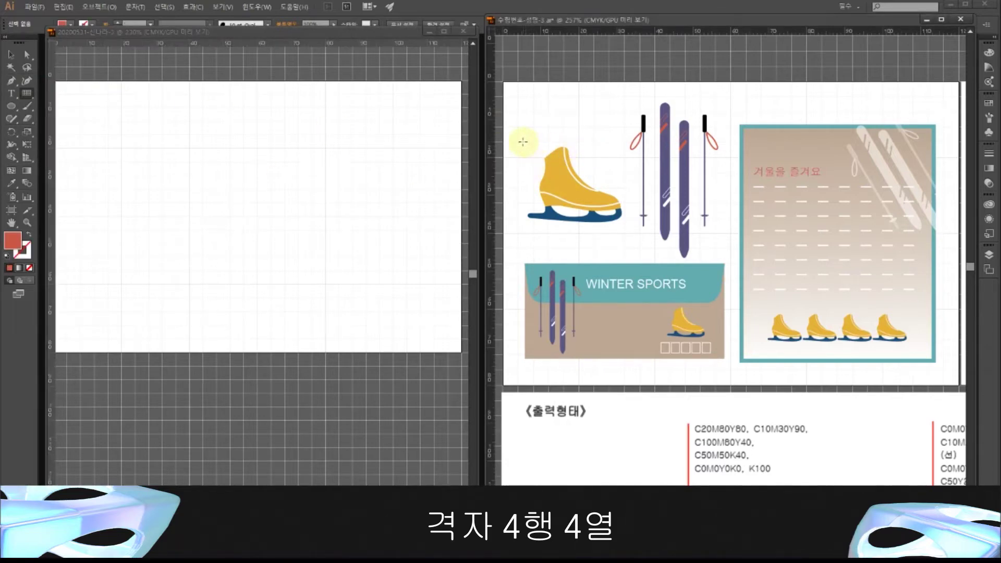
{"action": "left_click_drag", "start_coordinate": [522, 142], "coordinate": [623, 225]}
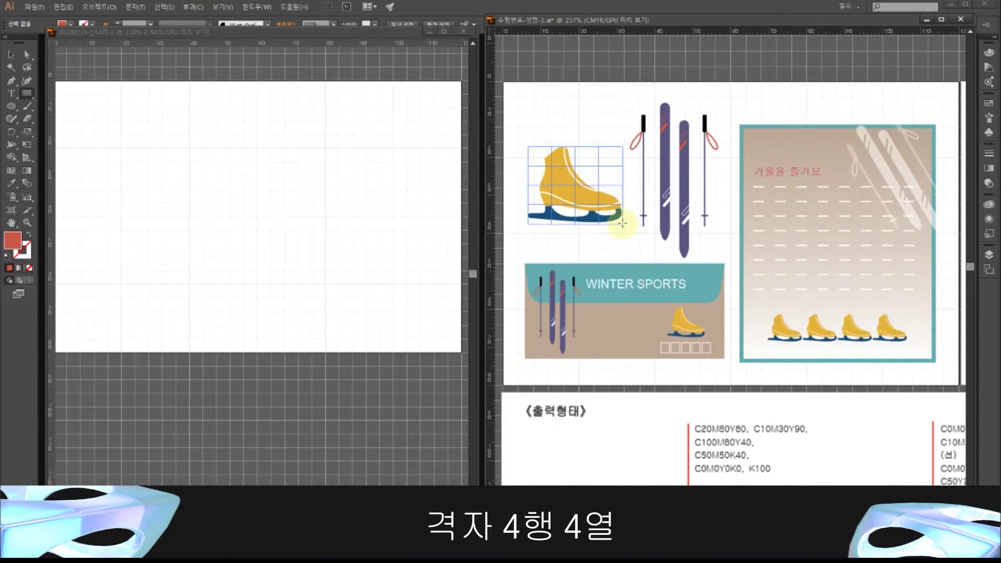
{"action": "key", "text": "Down"}
{"action": "key", "text": "Down"}
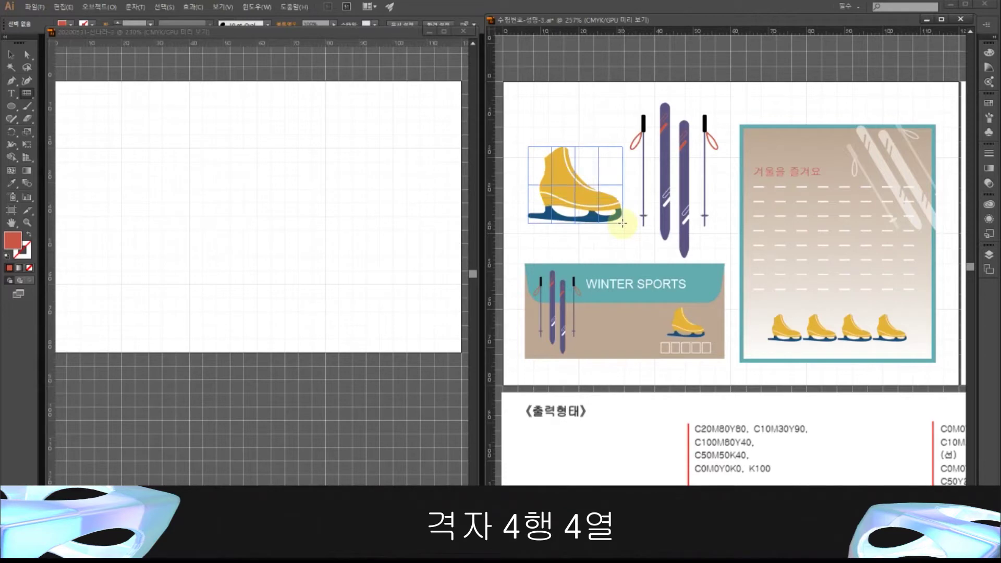
{"action": "key", "text": "Up"}
{"action": "key", "text": "Up"}
{"action": "left_click_drag", "start_coordinate": [623, 223], "coordinate": [623, 223]}
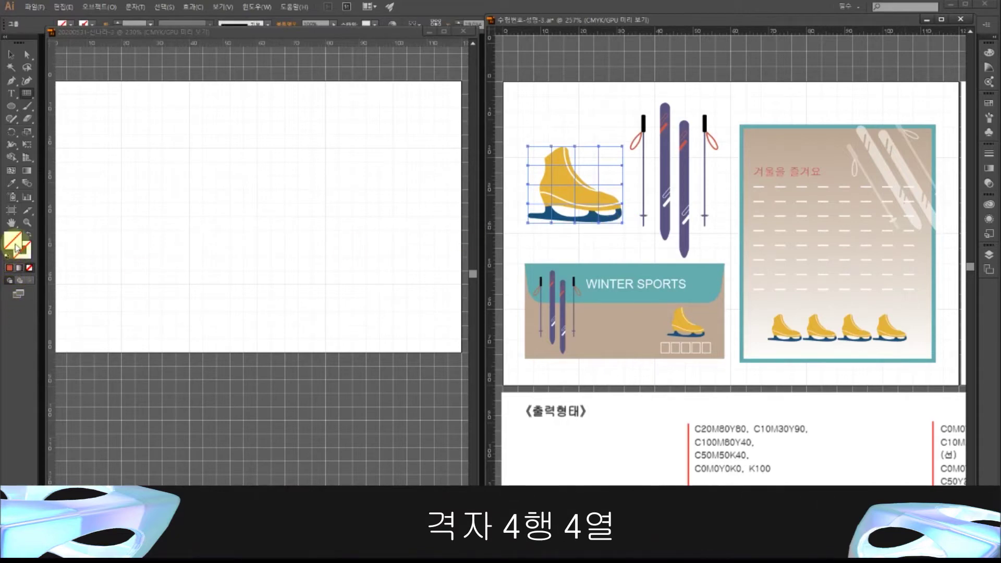
{"action": "left_click", "coordinate": [10, 267]}
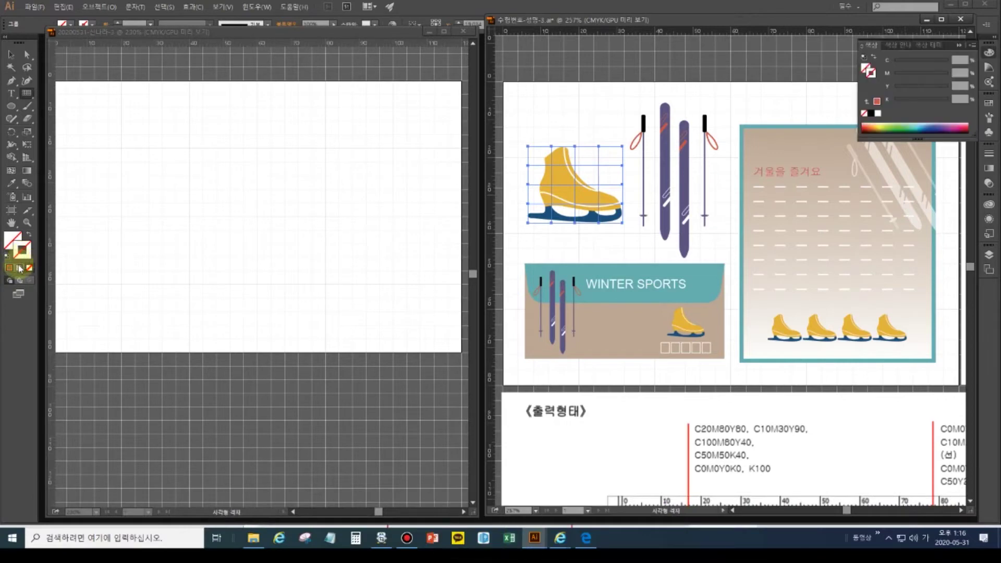
- Give the grid lines the CMYK Red swatch and pick a 0.25 pt stroke weight
{"action": "left_click", "coordinate": [990, 102]}
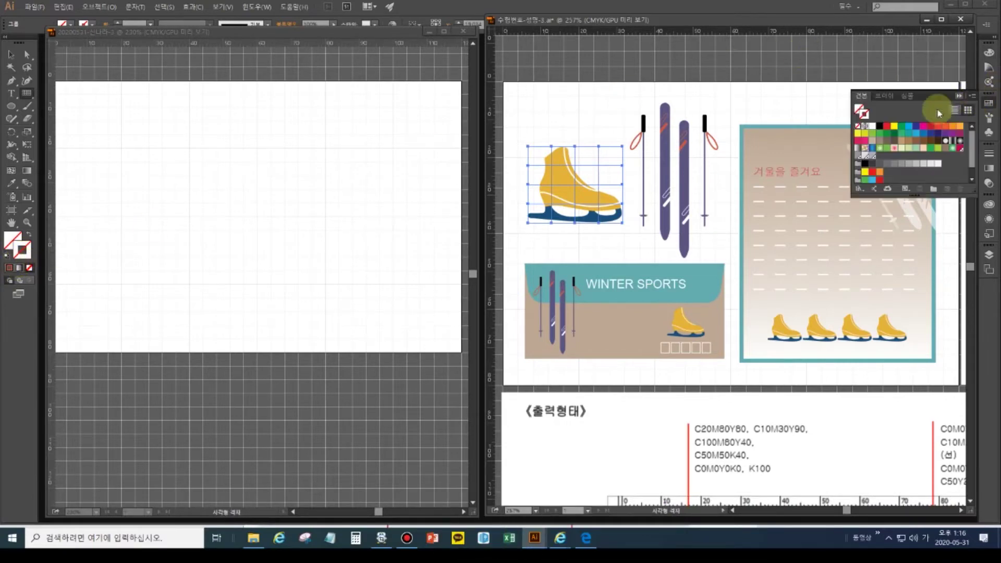
{"action": "left_click", "coordinate": [887, 128]}
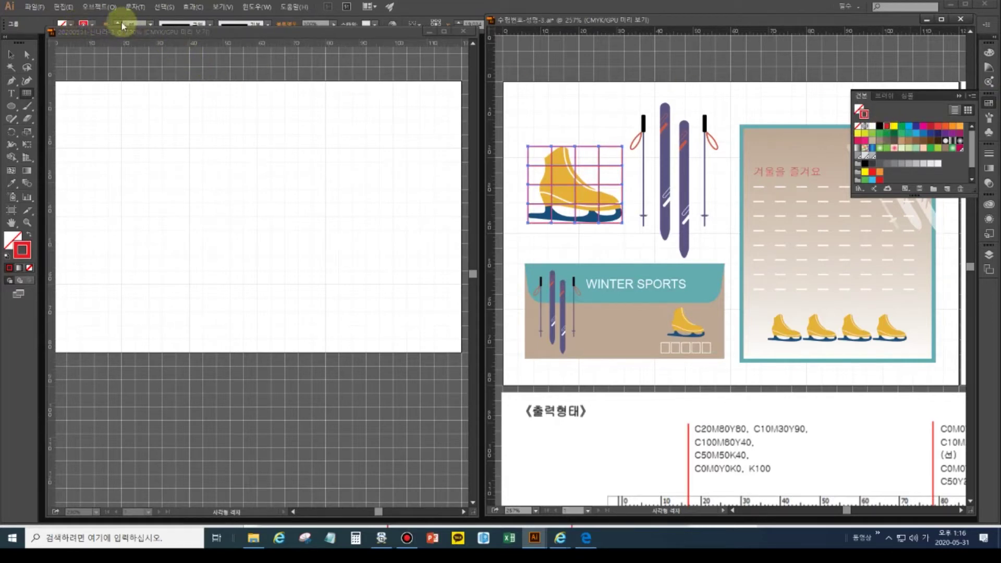
{"action": "left_click_drag", "start_coordinate": [230, 32], "coordinate": [230, 47]}
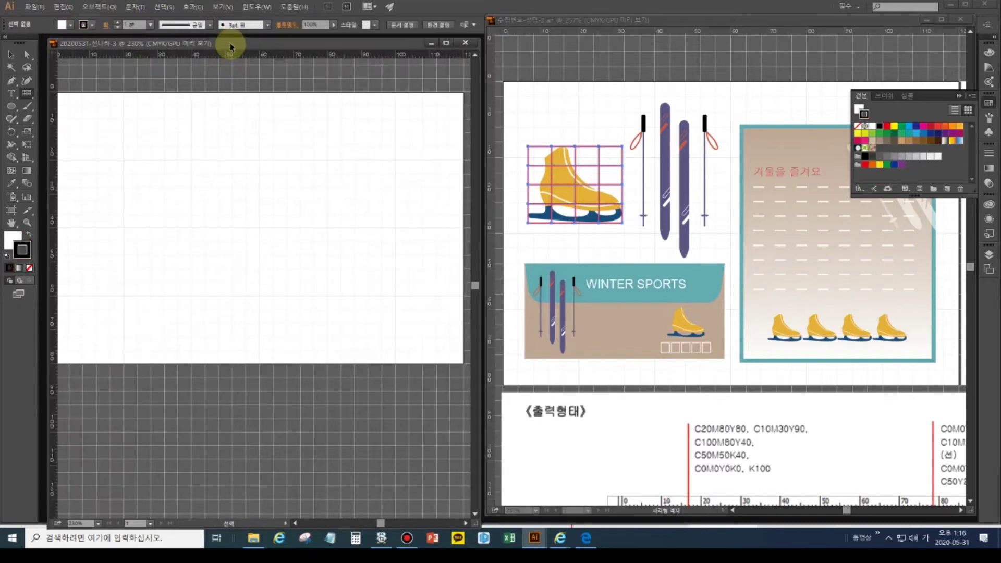
{"action": "left_click", "coordinate": [118, 28]}
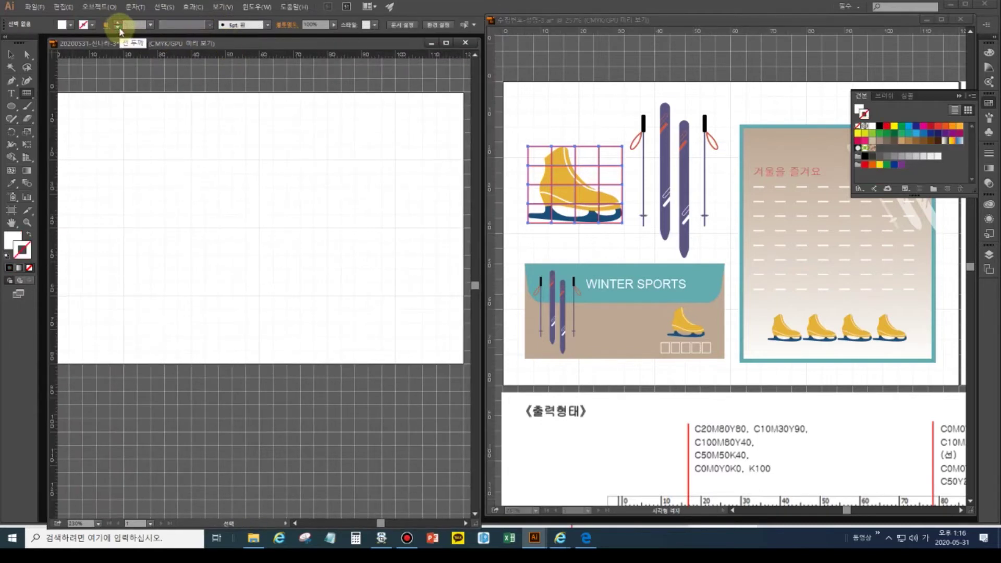
{"action": "left_click", "coordinate": [149, 25]}
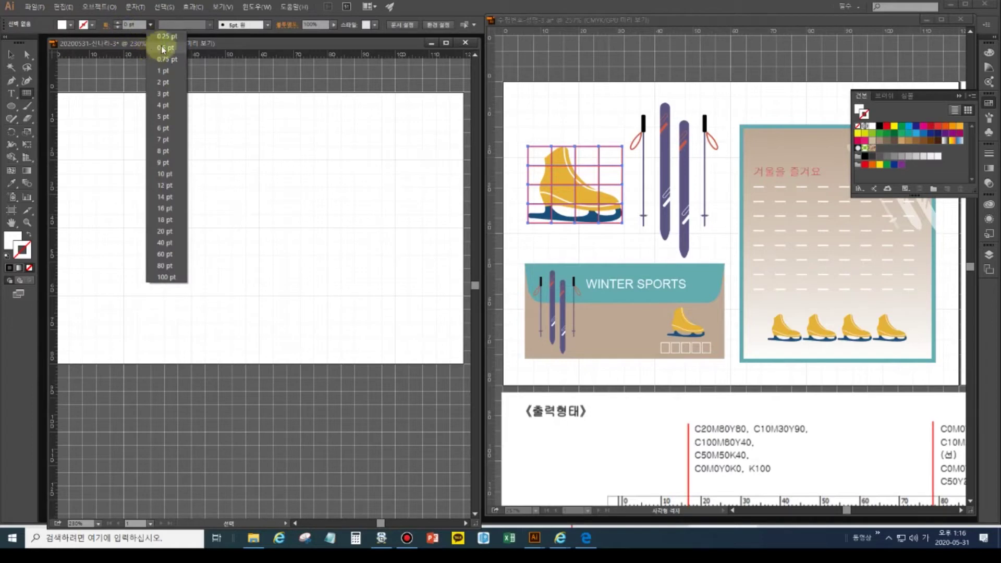
{"action": "left_click", "coordinate": [162, 46]}
{"action": "left_click", "coordinate": [149, 26]}
{"action": "left_click", "coordinate": [162, 36]}
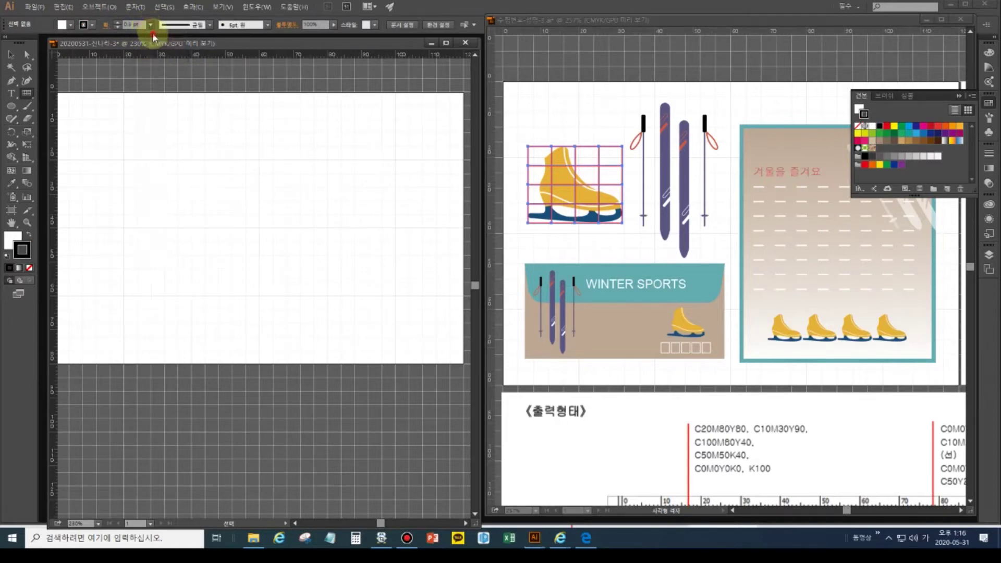
- Reselect the skate grid and apply the 0.25 pt stroke weight to it
{"action": "left_click", "coordinate": [556, 108]}
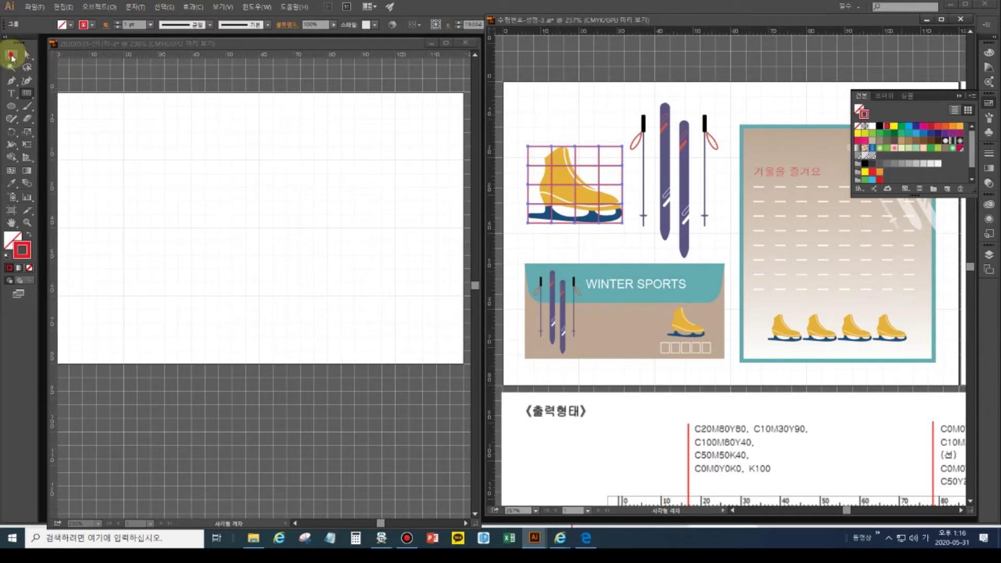
{"action": "left_click", "coordinate": [593, 138]}
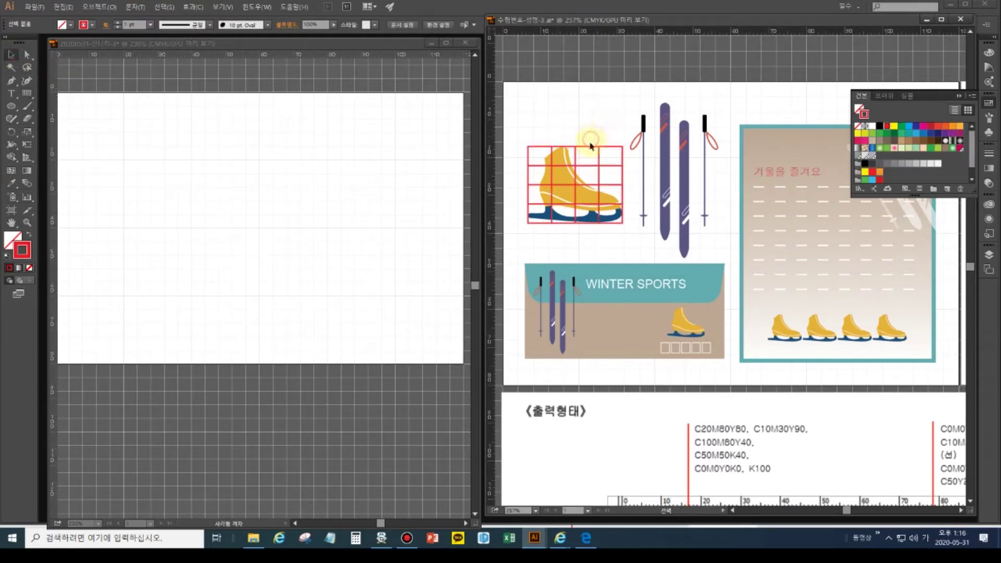
{"action": "left_click", "coordinate": [592, 149]}
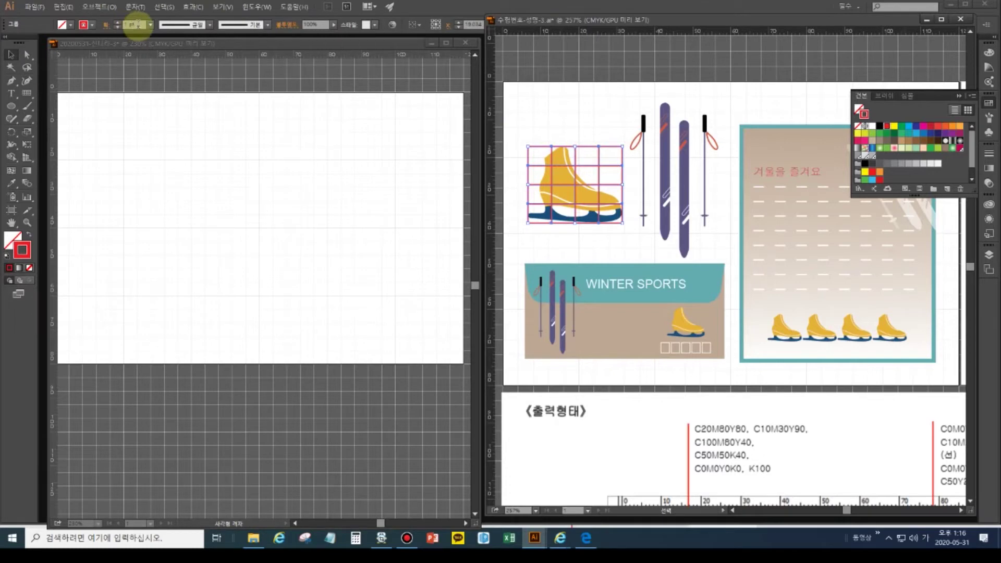
{"action": "left_click", "coordinate": [150, 25]}
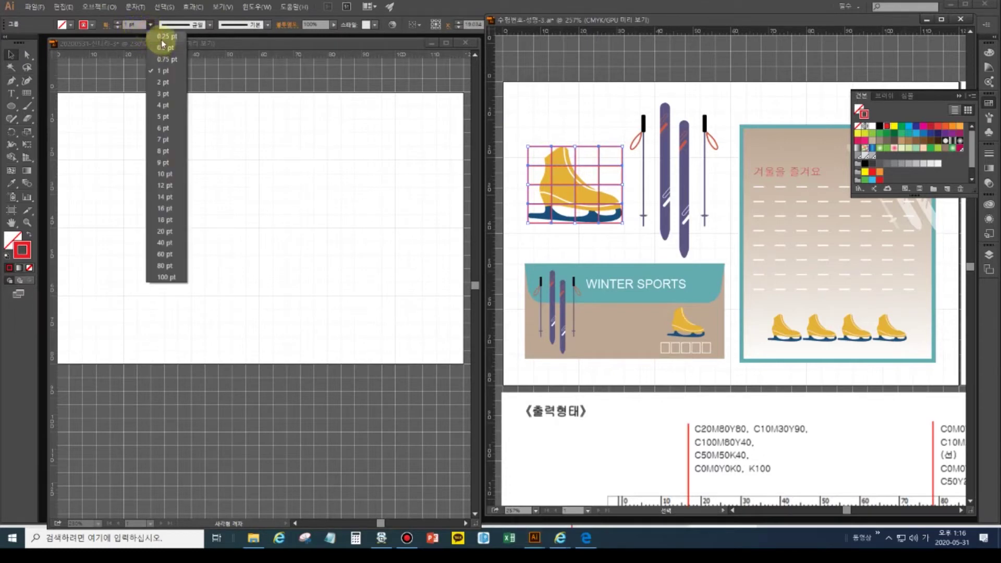
{"action": "left_click", "coordinate": [161, 39]}
{"action": "left_click", "coordinate": [545, 95]}
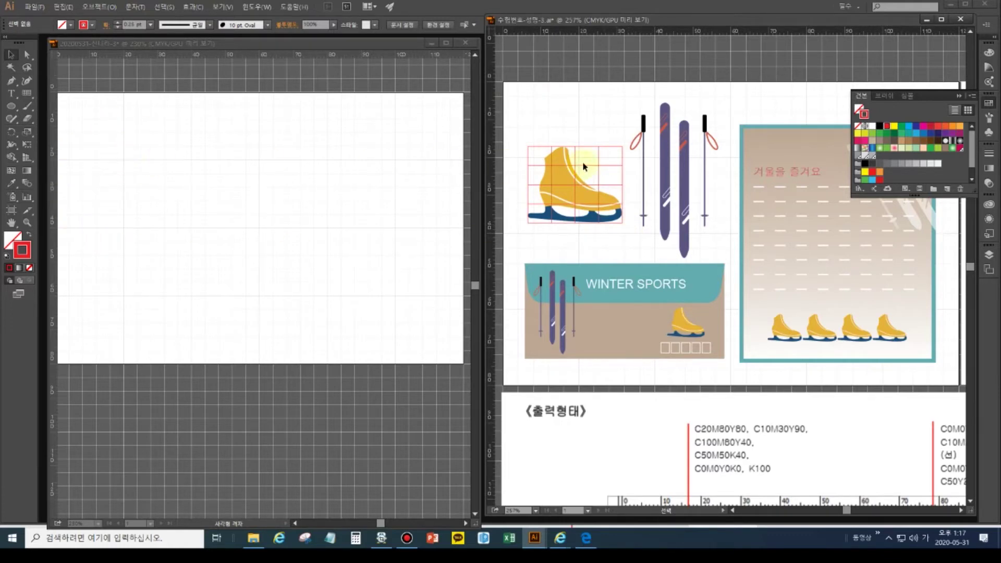
{"action": "left_click", "coordinate": [27, 94]}
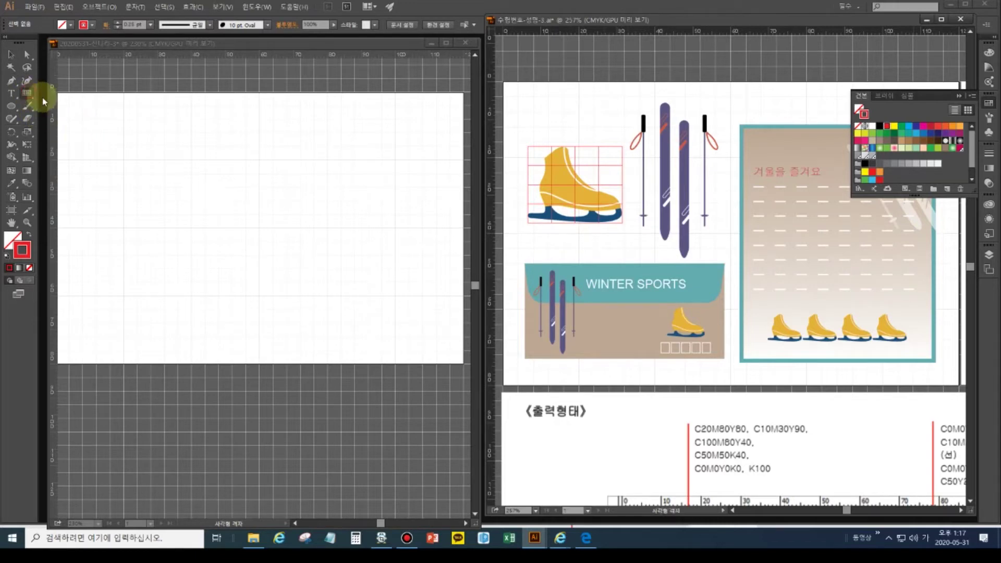
- Draw a 4-by-4 grid near the blank artboard's top-left and give it a red stroke
{"action": "left_click_drag", "start_coordinate": [27, 94], "coordinate": [74, 133]}
{"action": "left_click", "coordinate": [76, 124]}
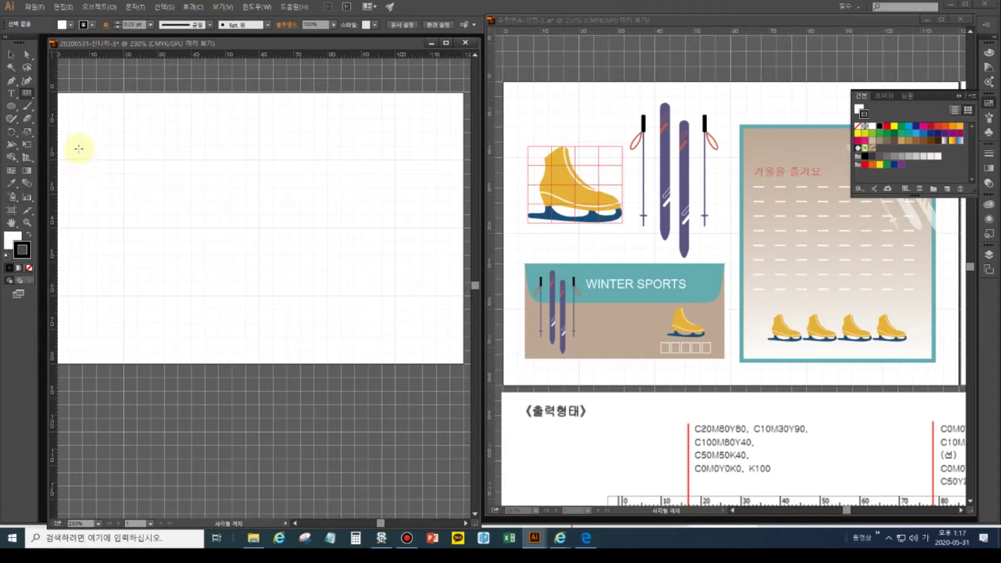
{"action": "left_click_drag", "start_coordinate": [76, 149], "coordinate": [157, 210]}
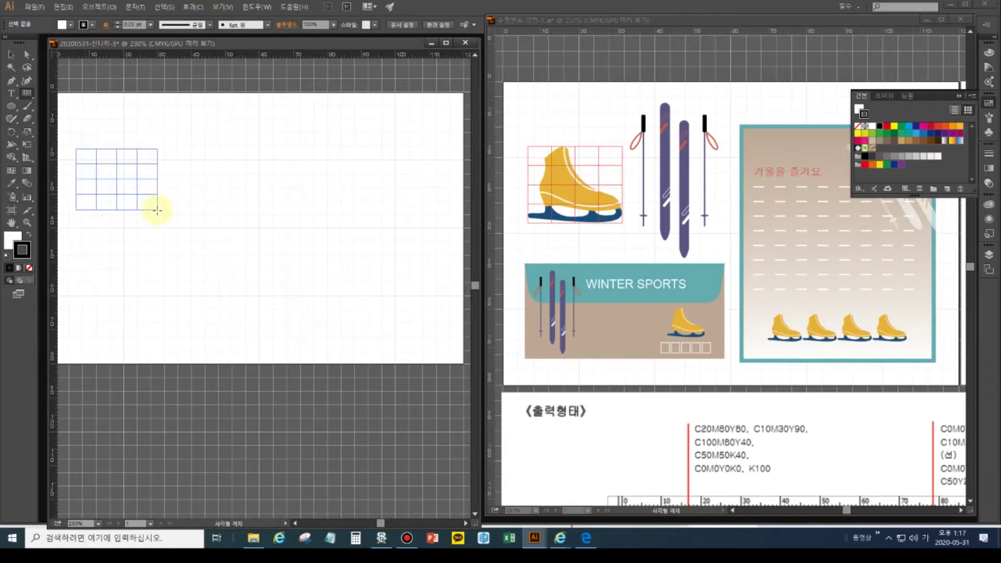
{"action": "left_click_drag", "start_coordinate": [158, 211], "coordinate": [160, 218]}
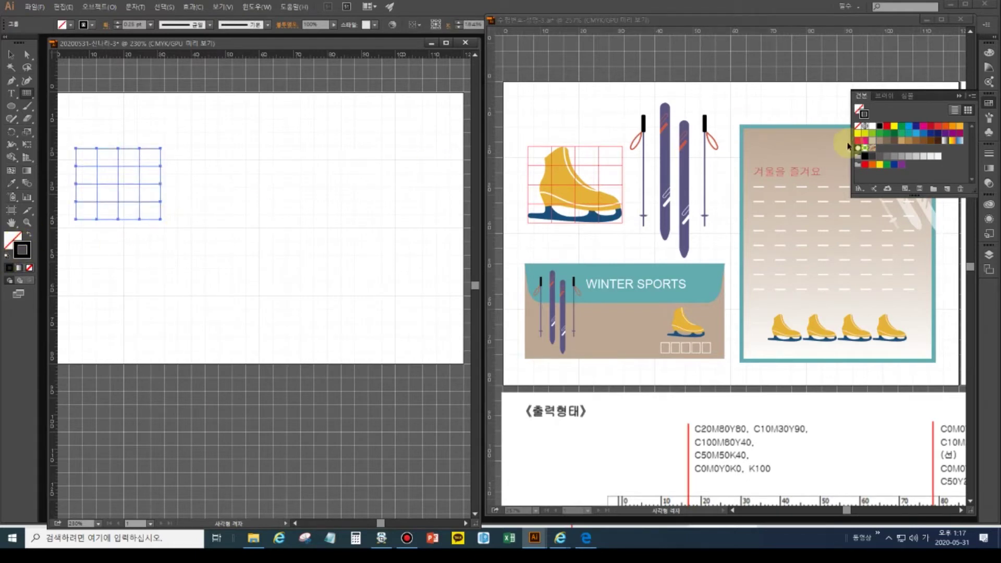
{"action": "left_click", "coordinate": [891, 127]}
{"action": "left_click", "coordinate": [138, 197]}
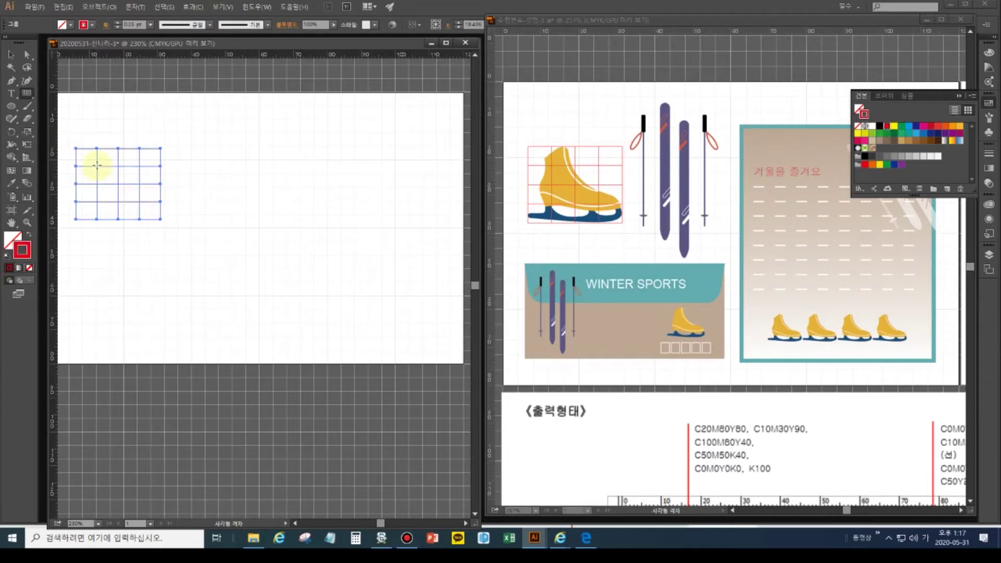
- Restore the grid after an accidental delete, deselect it, and fit the artboard in view
{"action": "key", "text": "v"}
{"action": "key", "text": "Delete"}
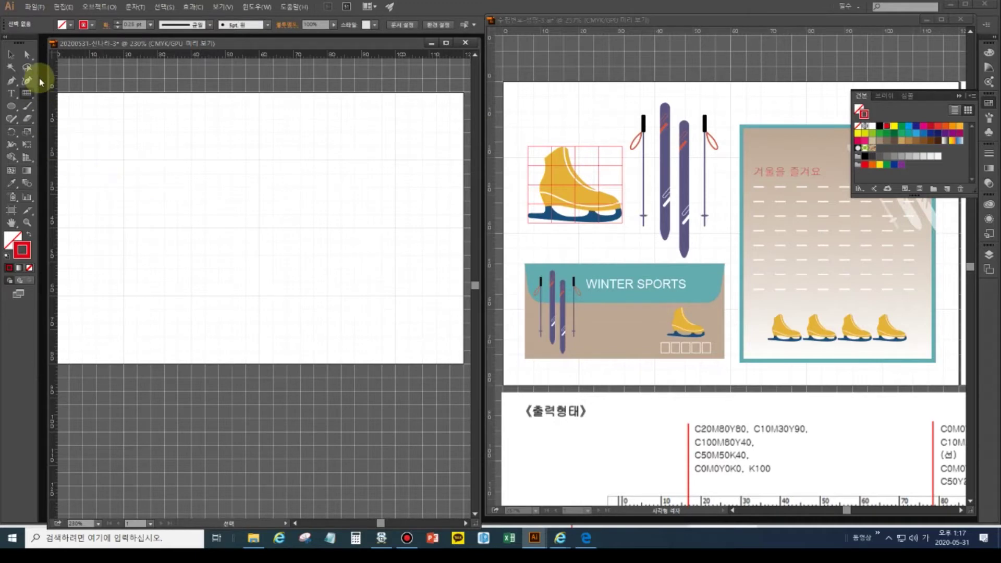
{"action": "key", "text": "ctrl+z"}
{"action": "key", "text": "ctrl+shift+a"}
{"action": "left_click", "coordinate": [27, 93]}
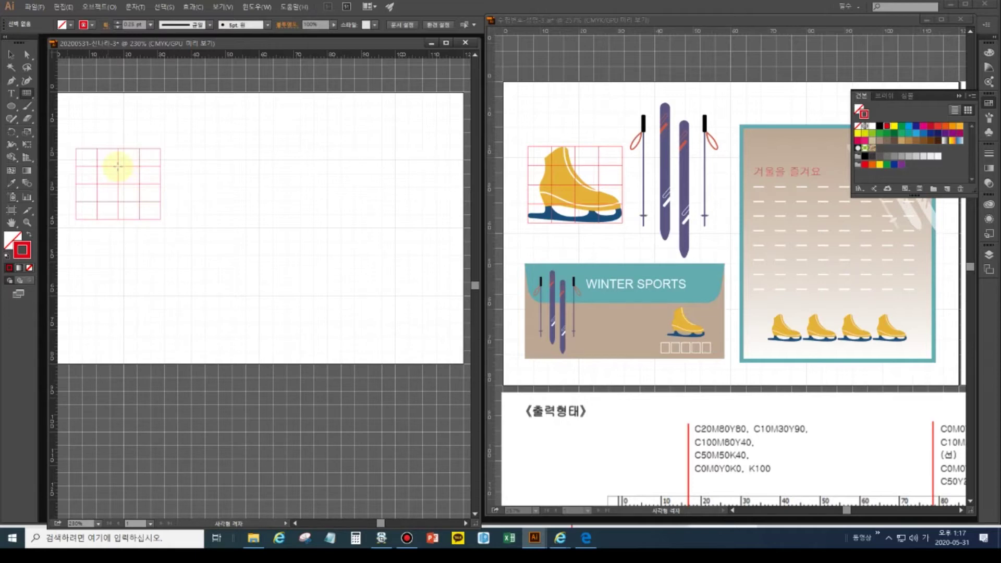
{"action": "double_click", "coordinate": [11, 223]}
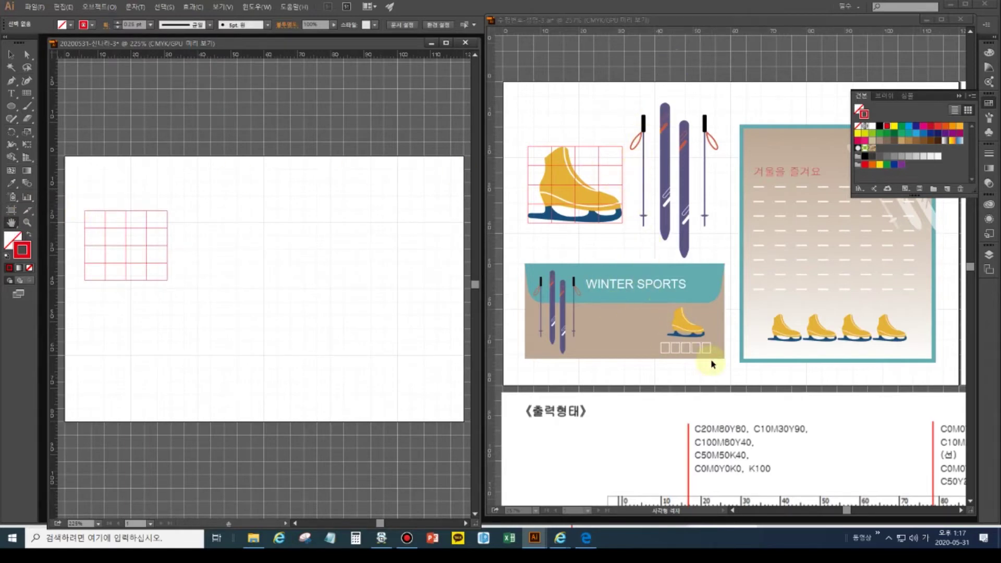
- Draw a small square at the new artboard's top-left corner
{"action": "left_click", "coordinate": [699, 385]}
{"action": "left_click_drag", "start_coordinate": [699, 384], "coordinate": [717, 224]}
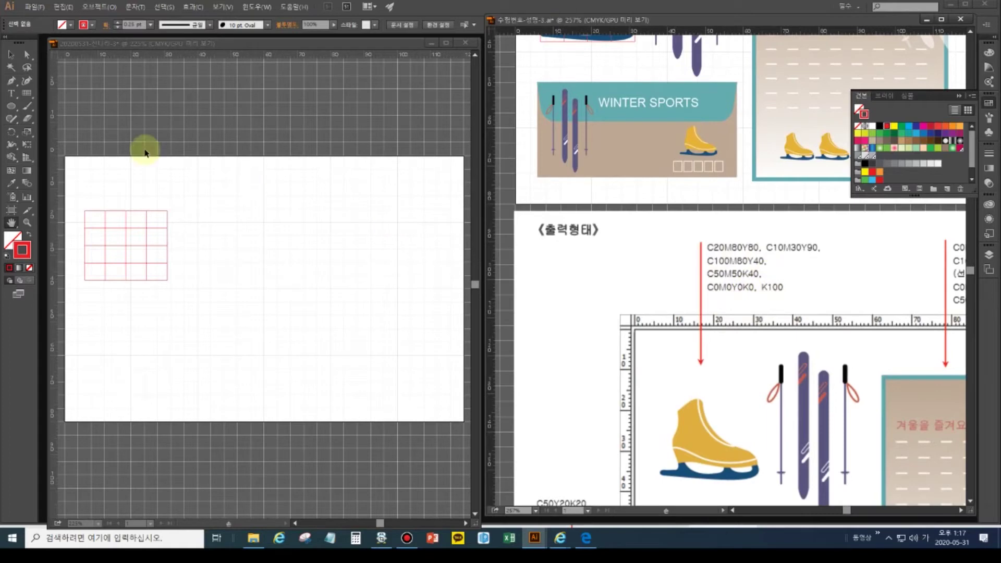
{"action": "left_click", "coordinate": [11, 106]}
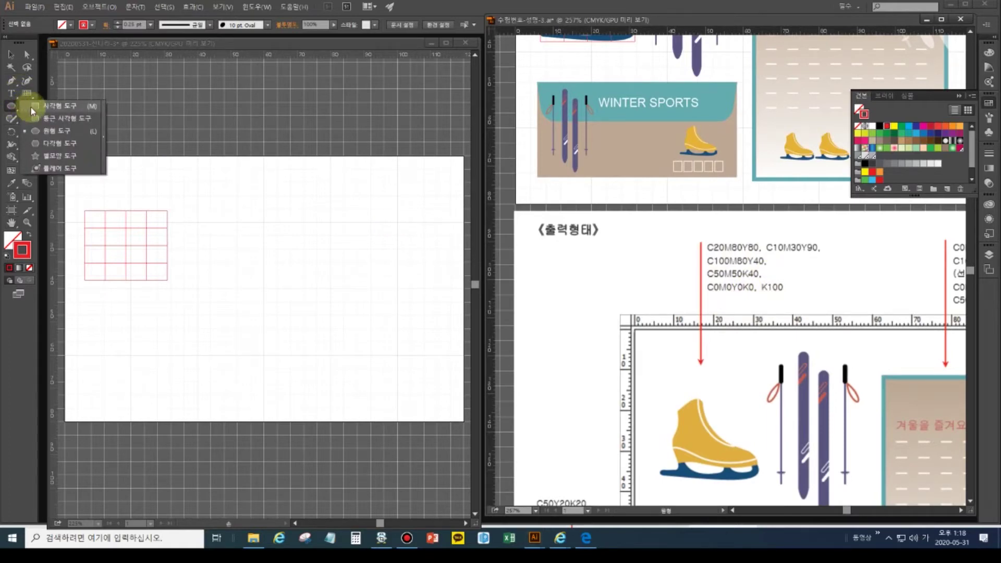
{"action": "left_click", "coordinate": [29, 109]}
{"action": "left_click", "coordinate": [62, 164]}
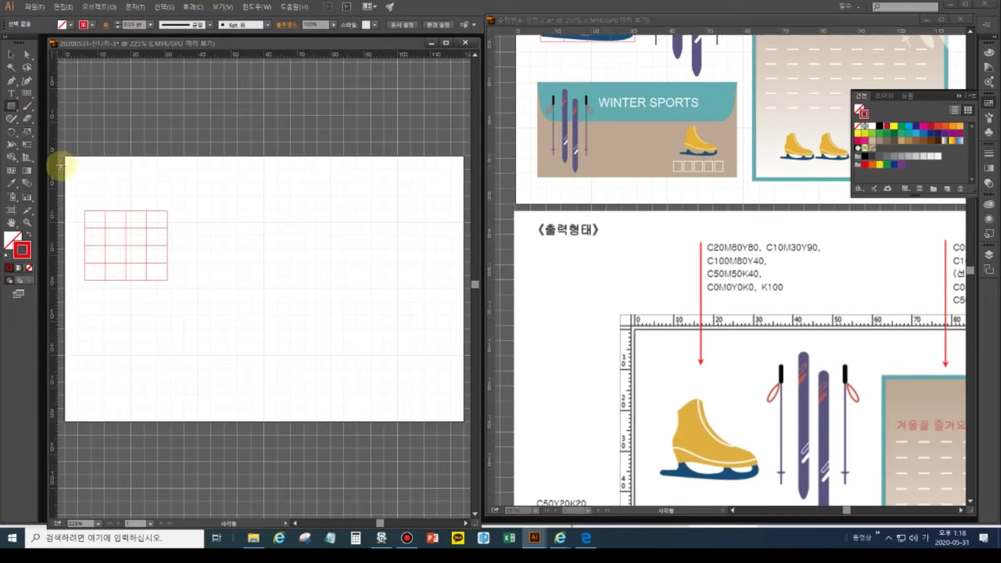
{"action": "left_click_drag", "start_coordinate": [59, 168], "coordinate": [143, 194]}
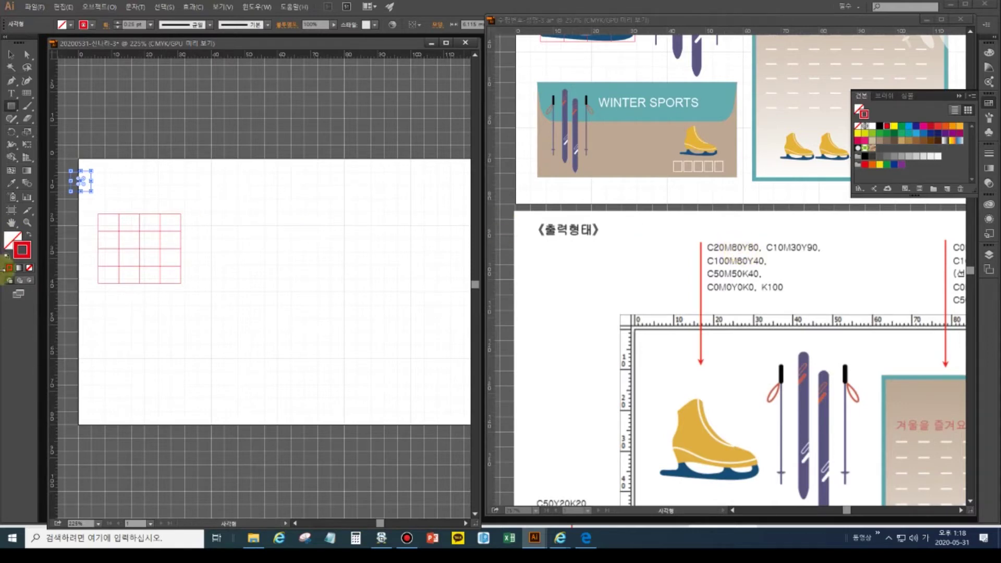
- Remove the square's stroke and show CMYK sliders for its fill colour
{"action": "left_click", "coordinate": [991, 53]}
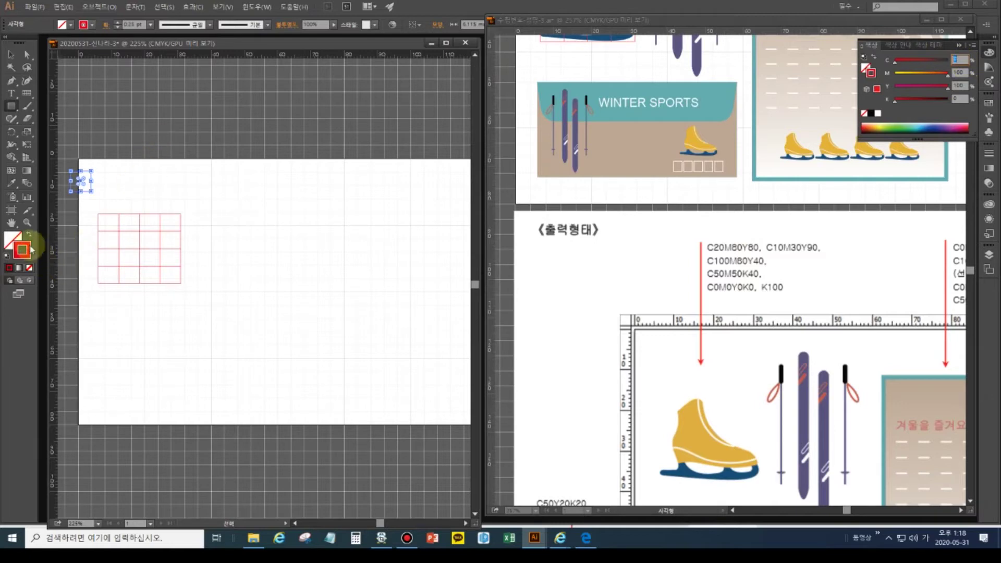
{"action": "left_click", "coordinate": [28, 267]}
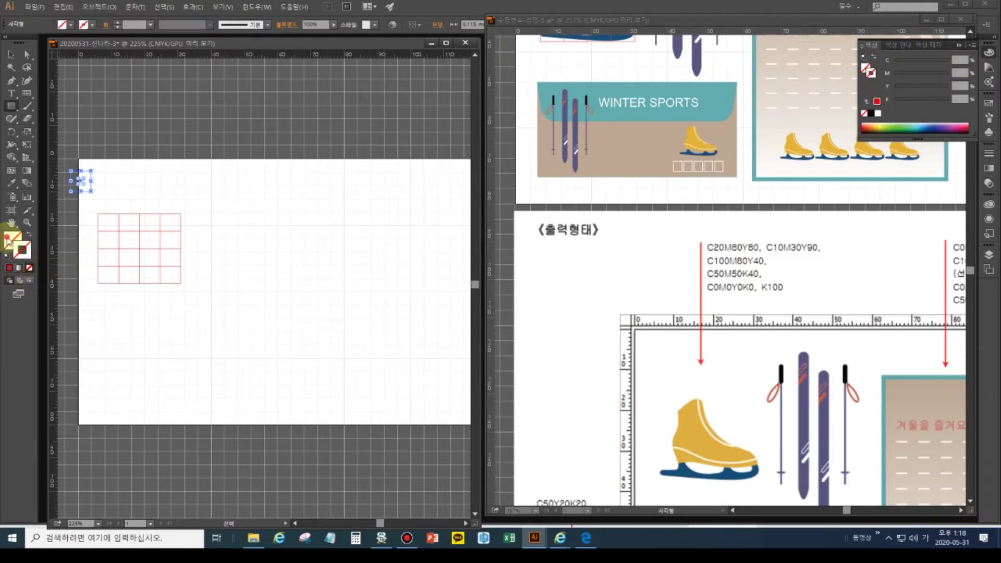
{"action": "left_click", "coordinate": [16, 244]}
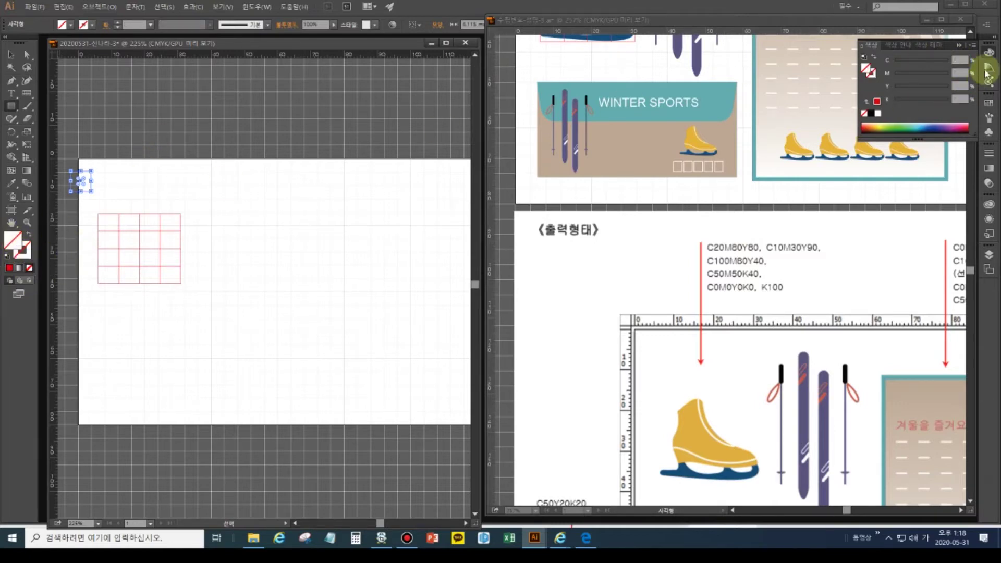
{"action": "left_click", "coordinate": [960, 60]}
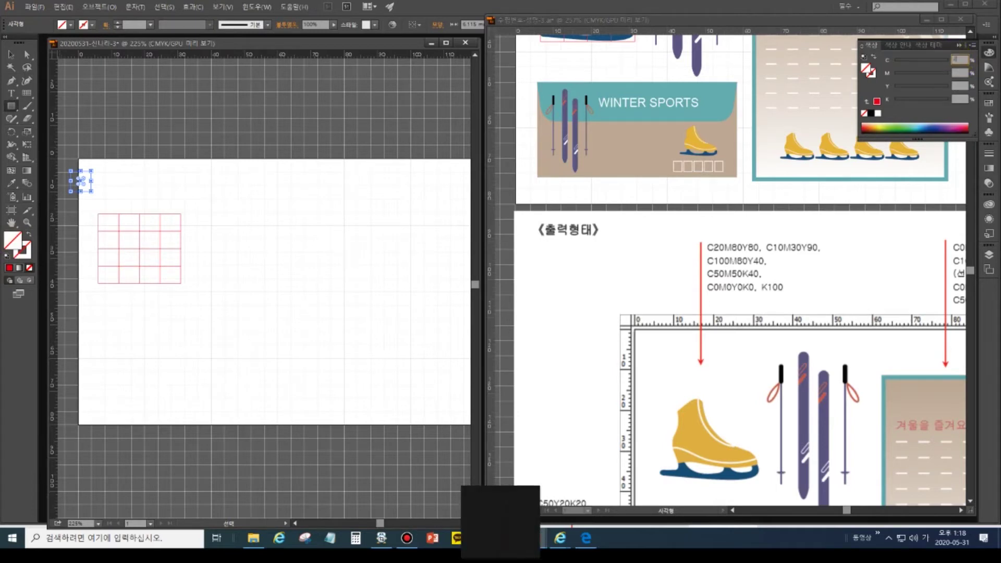
- Colour the first square orange-red with C20 M80 Y80
{"action": "type", "text": "20"}
{"action": "key", "text": "Tab"}
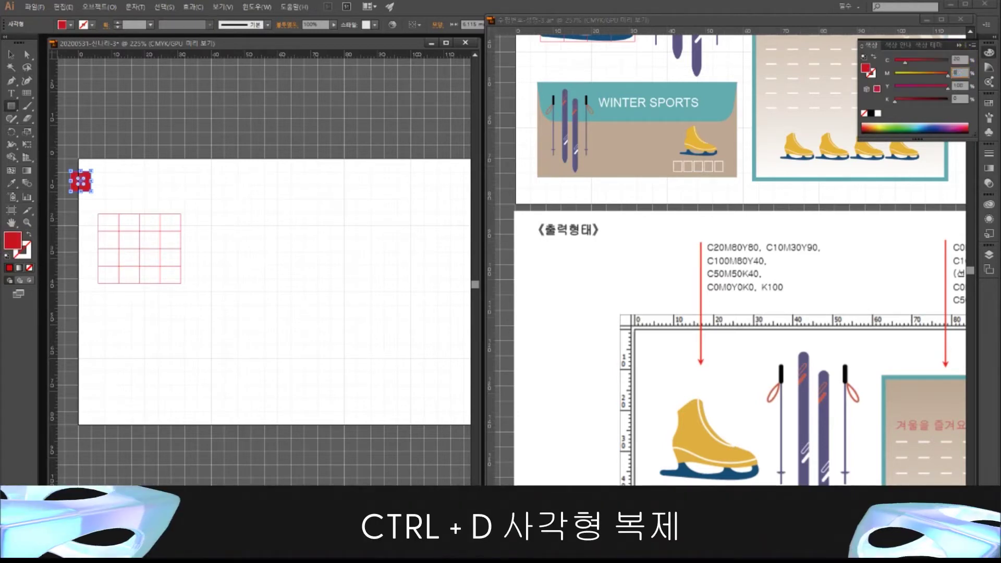
{"action": "type", "text": "80"}
{"action": "key", "text": "Tab"}
{"action": "type", "text": "80"}
{"action": "key", "text": "Tab"}
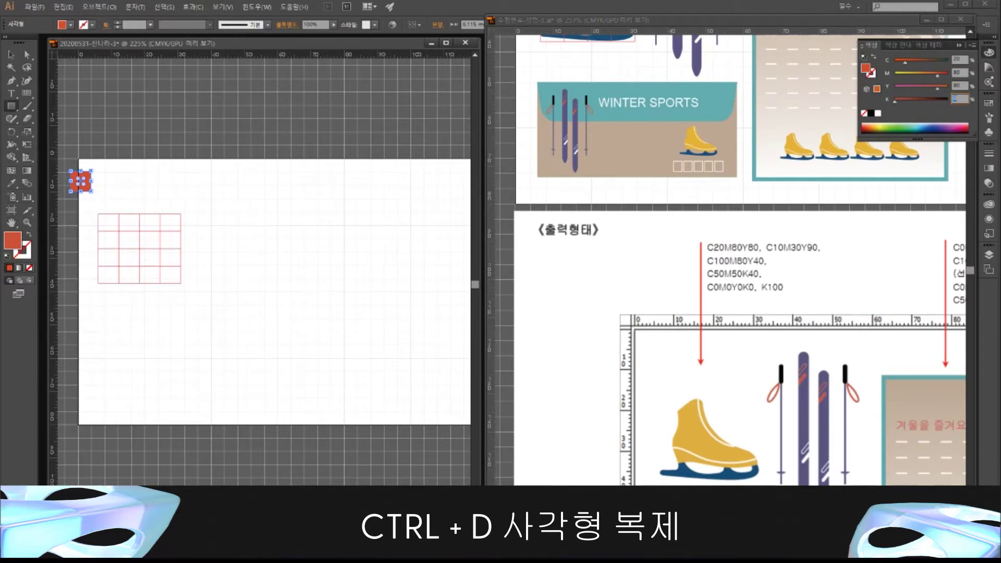
{"action": "left_click", "coordinate": [951, 50]}
- Copy the square below, recolour it yellow C10 M30 Y90, and repeat the copy down the column
{"action": "left_click", "coordinate": [10, 54]}
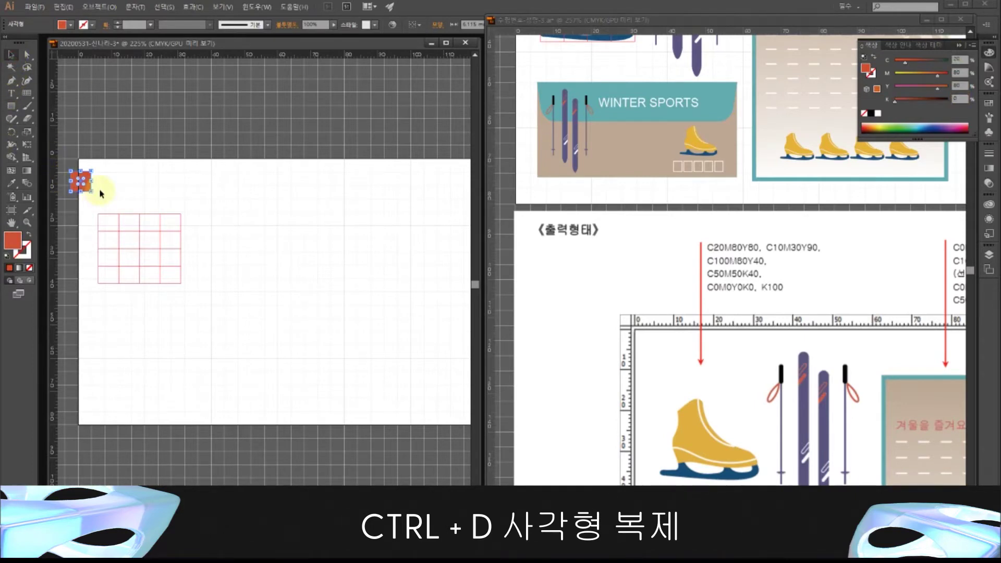
{"action": "left_click_drag", "start_coordinate": [86, 191], "coordinate": [88, 217]}
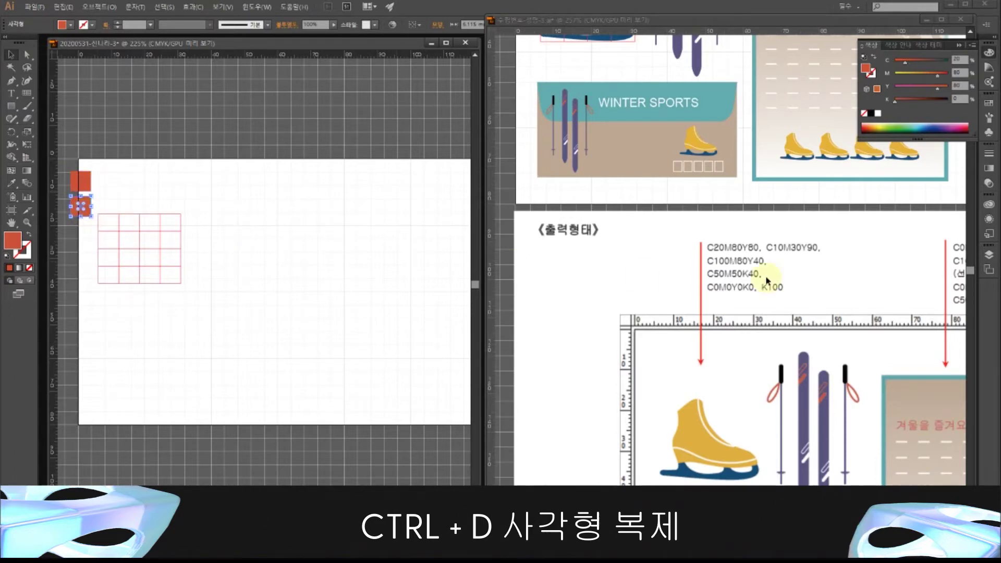
{"action": "left_click", "coordinate": [959, 59]}
{"action": "type", "text": "10"}
{"action": "key", "text": "Tab"}
{"action": "type", "text": "30"}
{"action": "key", "text": "Tab"}
{"action": "key", "text": "Return"}
{"action": "key", "text": "ctrl+d"}
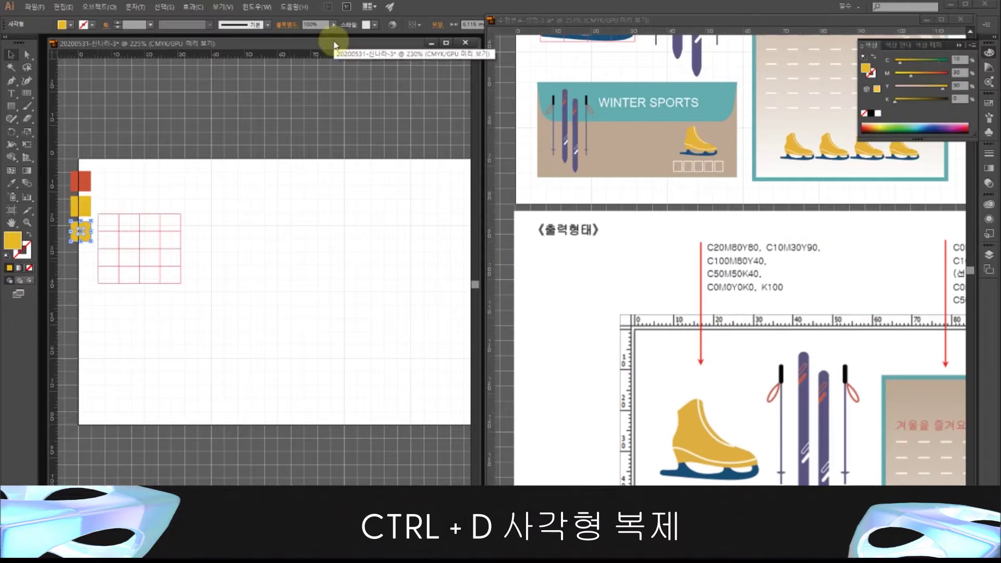
{"action": "key", "text": "ctrl+d"}
{"action": "key", "text": "ctrl+d"}
{"action": "key", "text": "ctrl+d"}
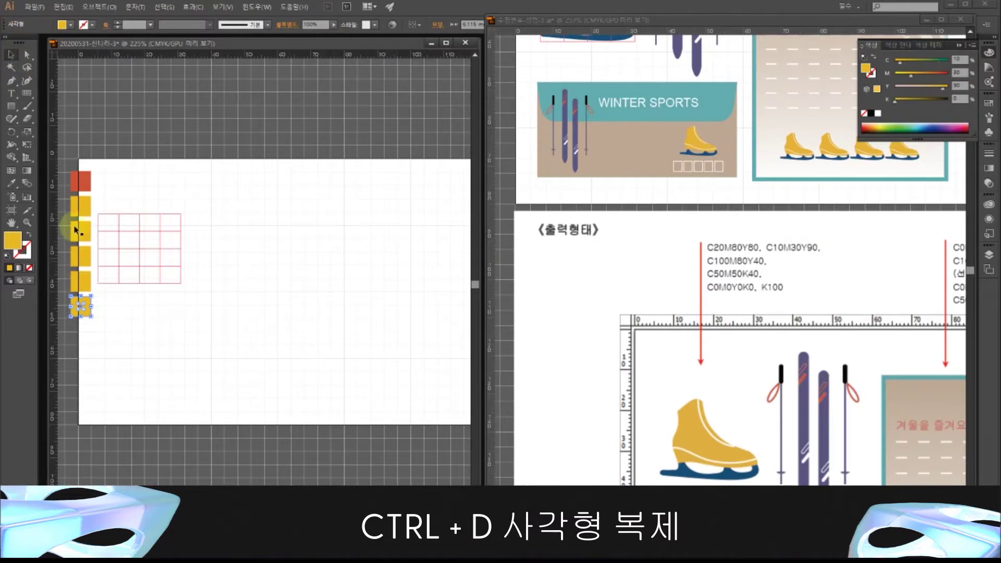
- Recolour the third square navy with C100 M80 Y40 K0
{"action": "left_click", "coordinate": [81, 239]}
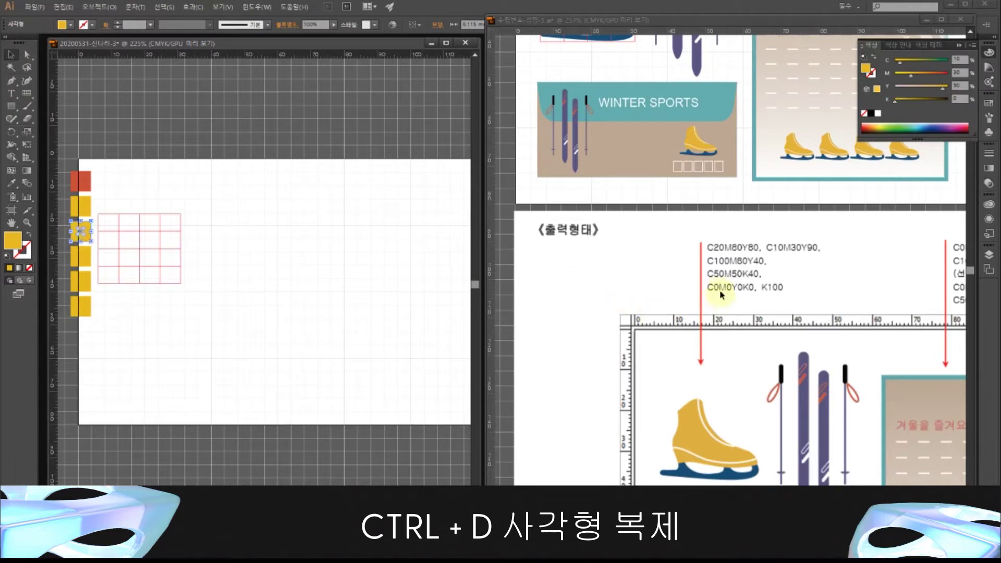
{"action": "left_click_drag", "start_coordinate": [963, 60], "coordinate": [917, 83]}
{"action": "type", "text": "100"}
{"action": "key", "text": "Tab"}
{"action": "type", "text": "80"}
{"action": "key", "text": "Tab"}
{"action": "type", "text": "4"}
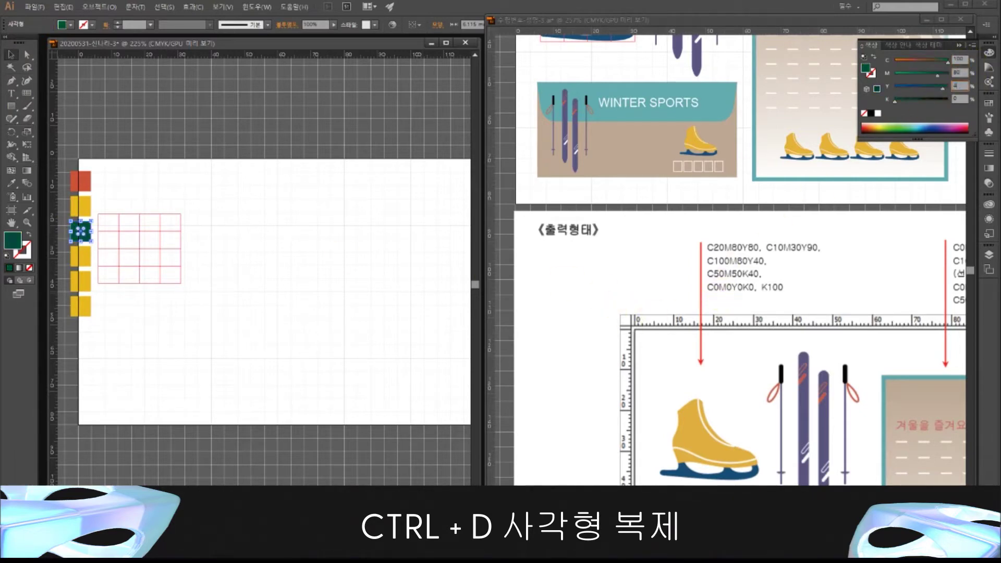
{"action": "type", "text": "0"}
- Recolour the fourth square grey-mauve with C50 M50 K40
{"action": "left_click", "coordinate": [83, 258]}
{"action": "left_click", "coordinate": [958, 59]}
{"action": "type", "text": "50"}
{"action": "key", "text": "Tab"}
{"action": "type", "text": "50"}
{"action": "key", "text": "Tab"}
{"action": "type", "text": "0"}
{"action": "key", "text": "Tab"}
{"action": "type", "text": "40"}
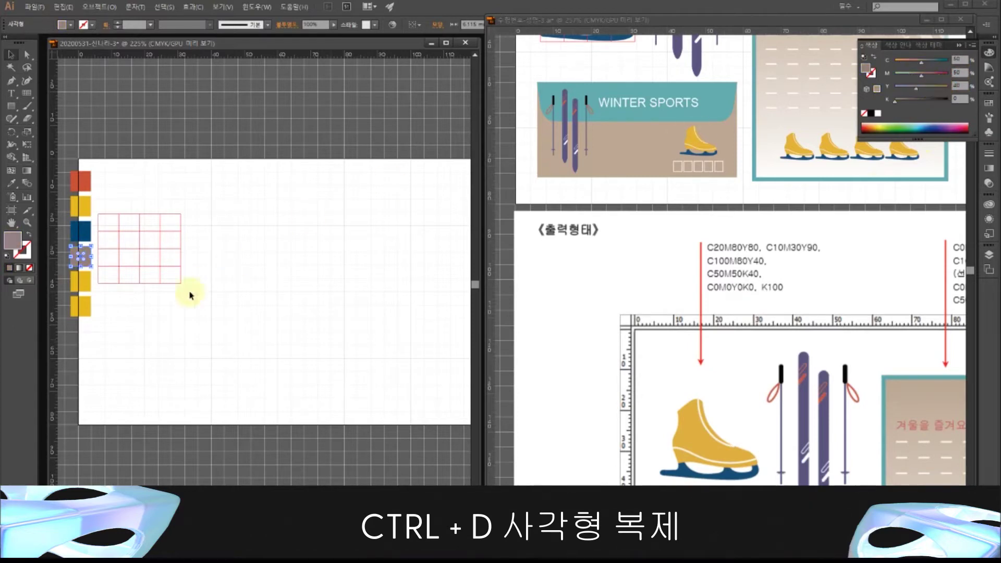
- Make the fifth square white with all CMYK values at 0
{"action": "left_click", "coordinate": [82, 290]}
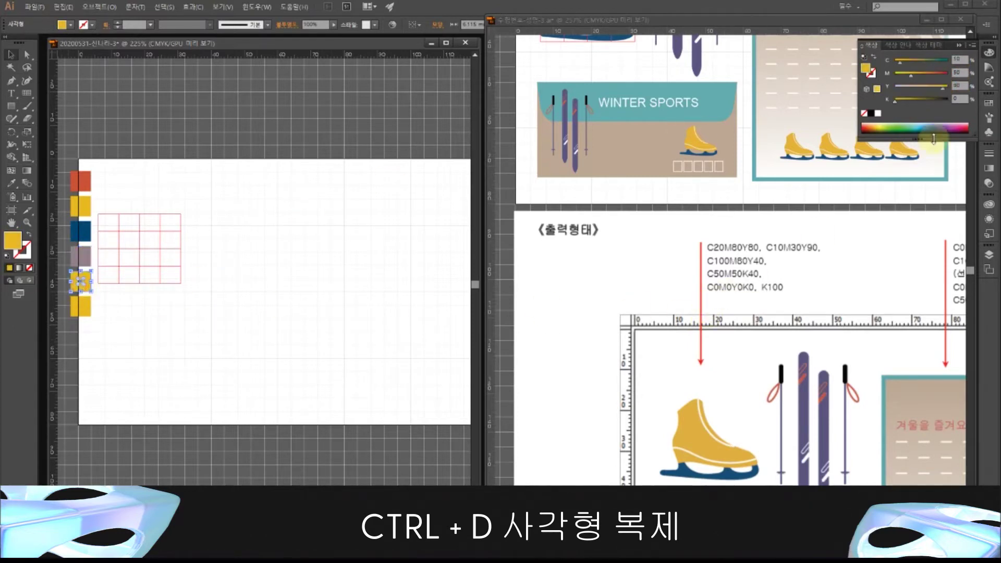
{"action": "left_click", "coordinate": [959, 59]}
{"action": "type", "text": "0"}
{"action": "left_click", "coordinate": [953, 71]}
{"action": "type", "text": "0"}
{"action": "key", "text": "Tab"}
{"action": "type", "text": "0"}
{"action": "key", "text": "Tab"}
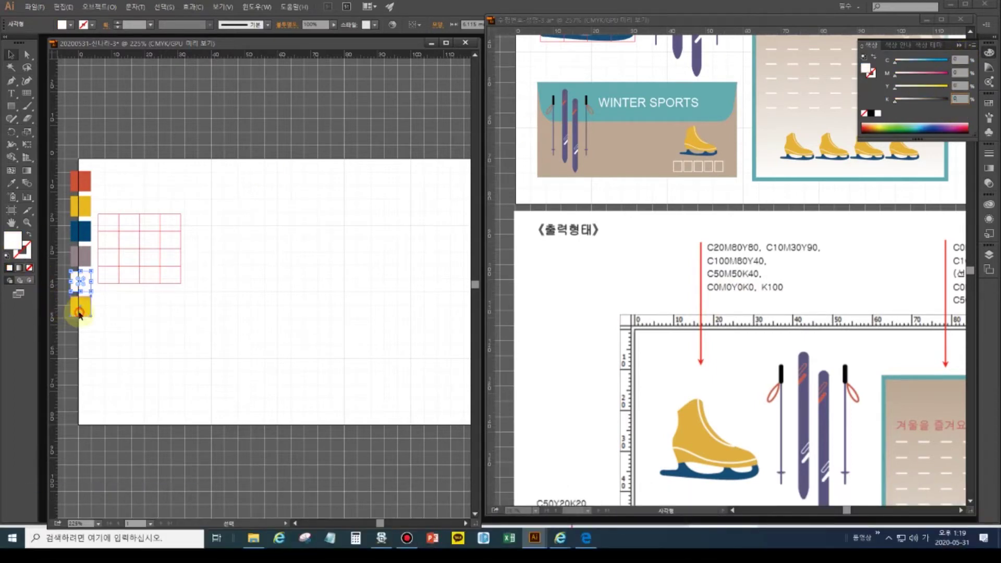
- Make the last square black with C0 M0 Y0 K100
{"action": "left_click", "coordinate": [80, 310]}
{"action": "left_click", "coordinate": [959, 60]}
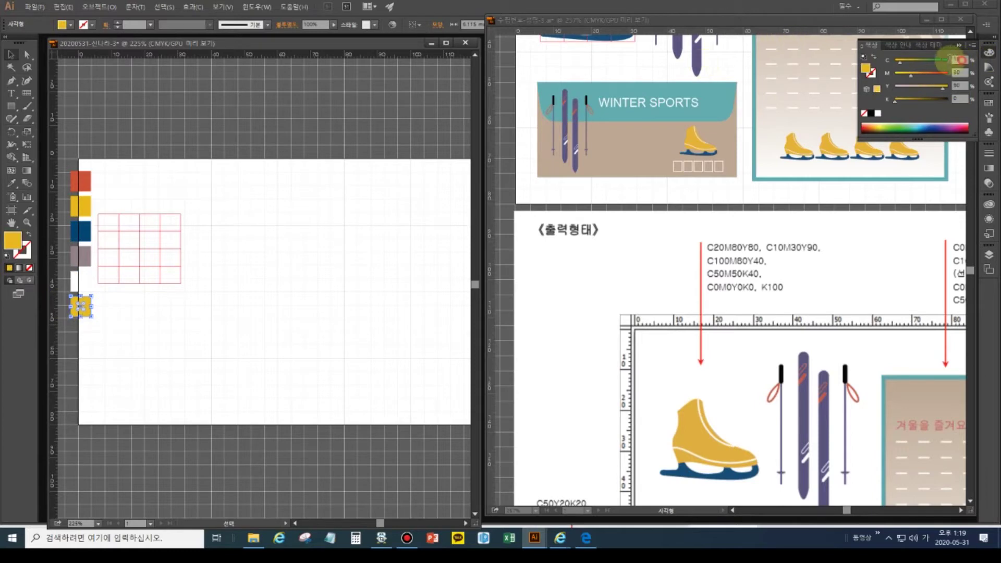
{"action": "type", "text": "0"}
{"action": "key", "text": "Tab"}
{"action": "type", "text": "0"}
{"action": "key", "text": "Tab"}
{"action": "type", "text": "0"}
{"action": "key", "text": "Tab"}
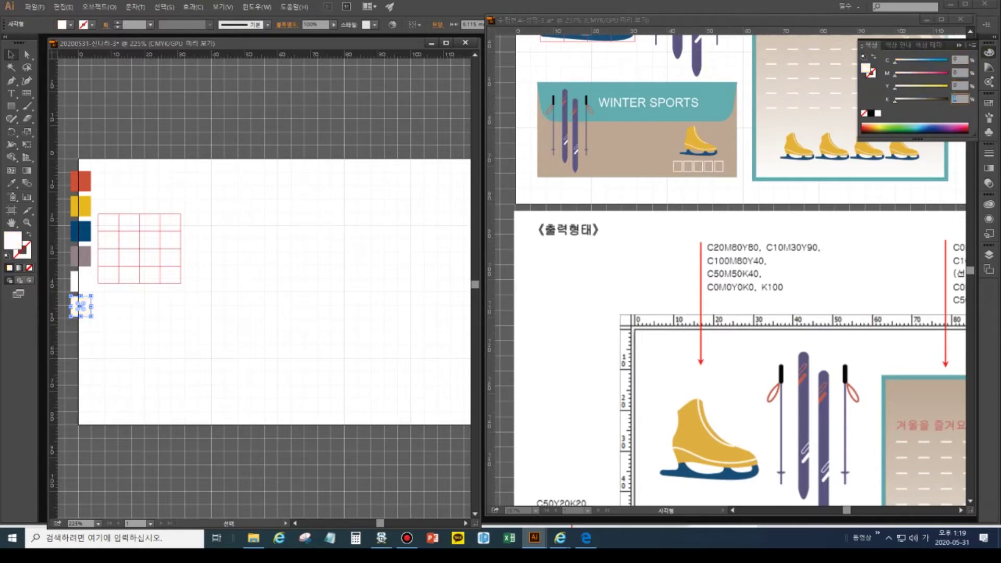
{"action": "type", "text": "100"}
{"action": "key", "text": "Return"}
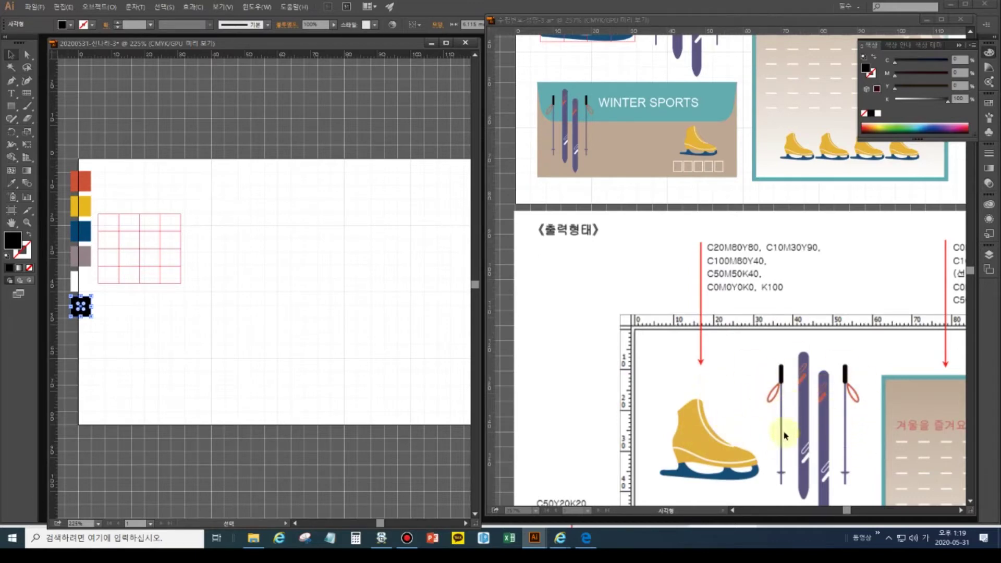
{"action": "left_click", "coordinate": [586, 134]}
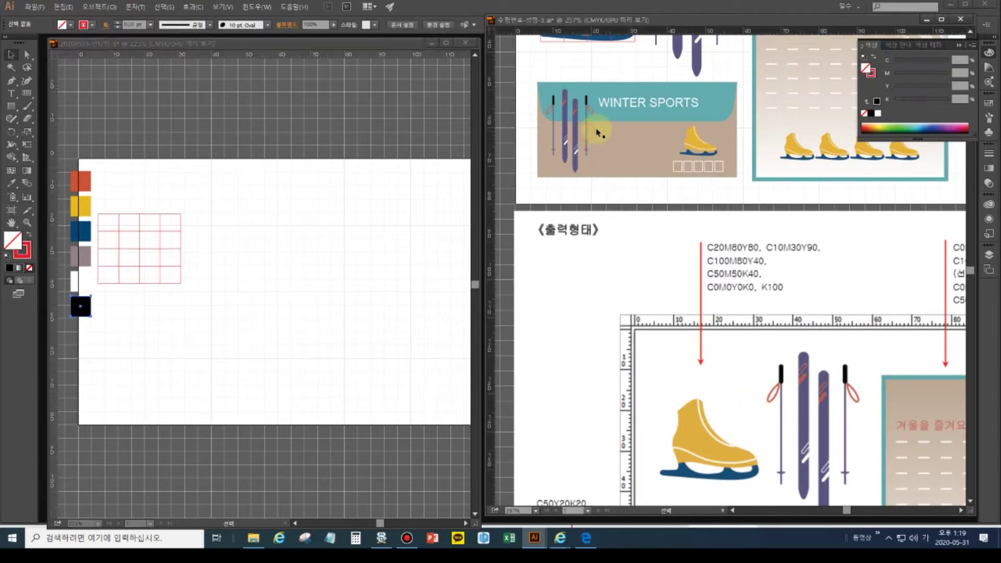
- Zoom into the swatches and red grid, then start an unfilled black-stroked Pen path on the grid's top edge
{"action": "left_click_drag", "start_coordinate": [611, 144], "coordinate": [615, 330]}
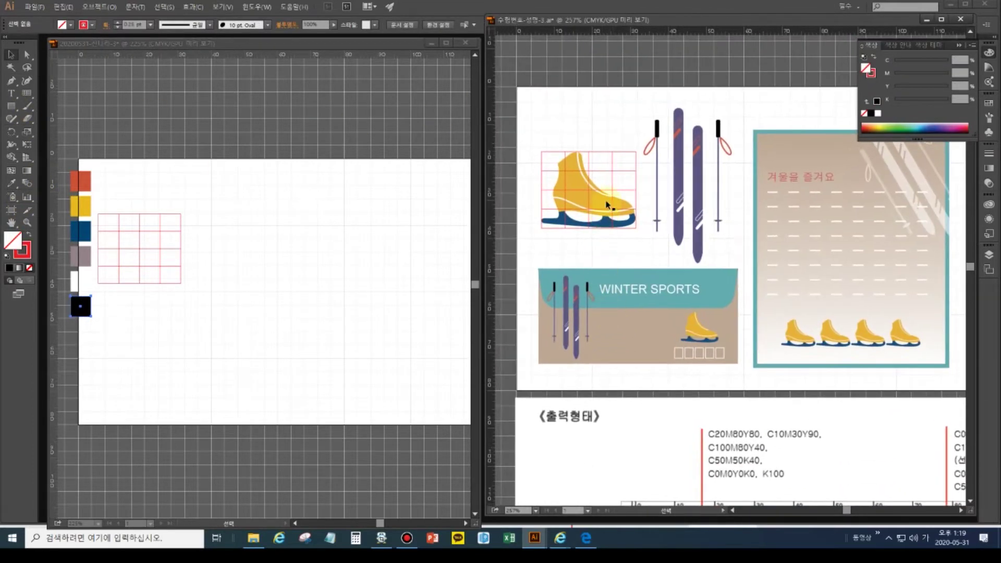
{"action": "left_click", "coordinate": [227, 287]}
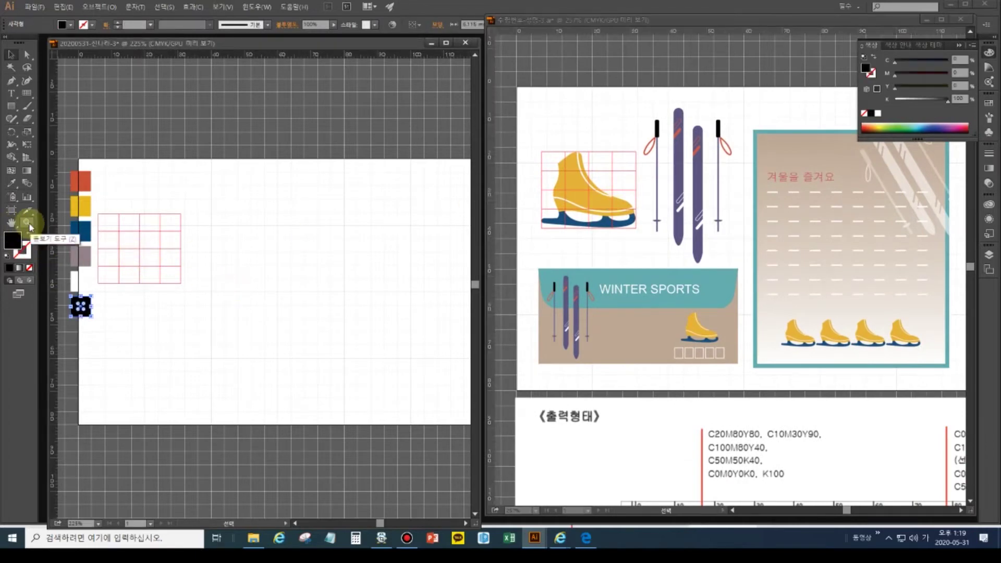
{"action": "key", "text": "ctrl+plus"}
{"action": "key", "text": "ctrl+plus"}
{"action": "key", "text": "ctrl+plus"}
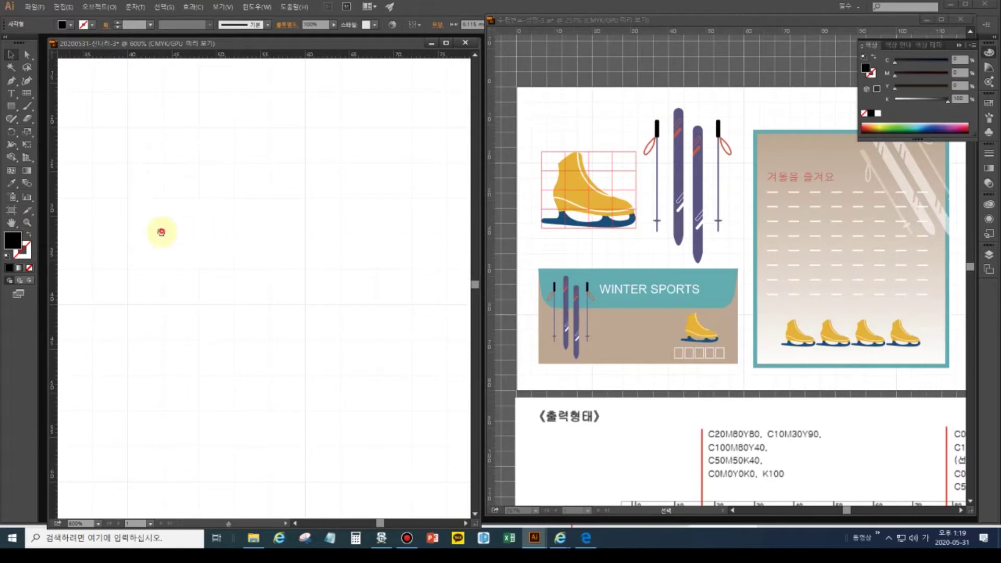
{"action": "left_click_drag", "start_coordinate": [161, 231], "coordinate": [503, 257]}
{"action": "left_click_drag", "start_coordinate": [340, 264], "coordinate": [318, 301]}
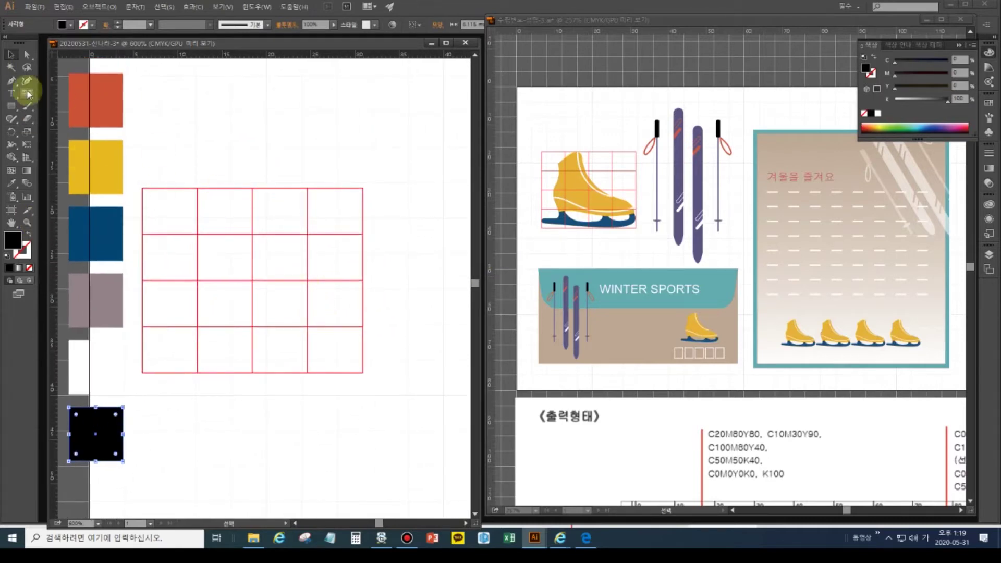
{"action": "left_click", "coordinate": [11, 82]}
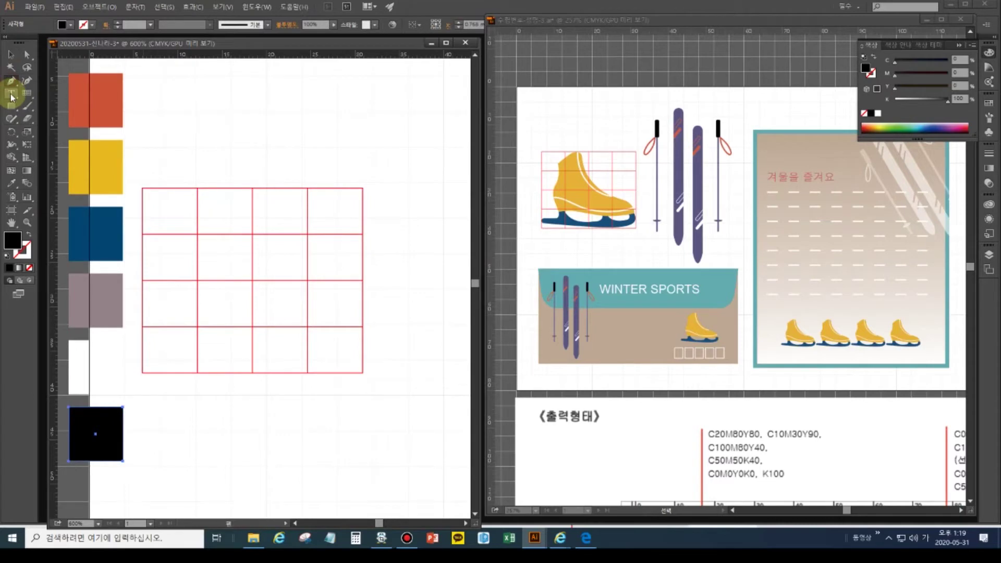
{"action": "left_click", "coordinate": [7, 256]}
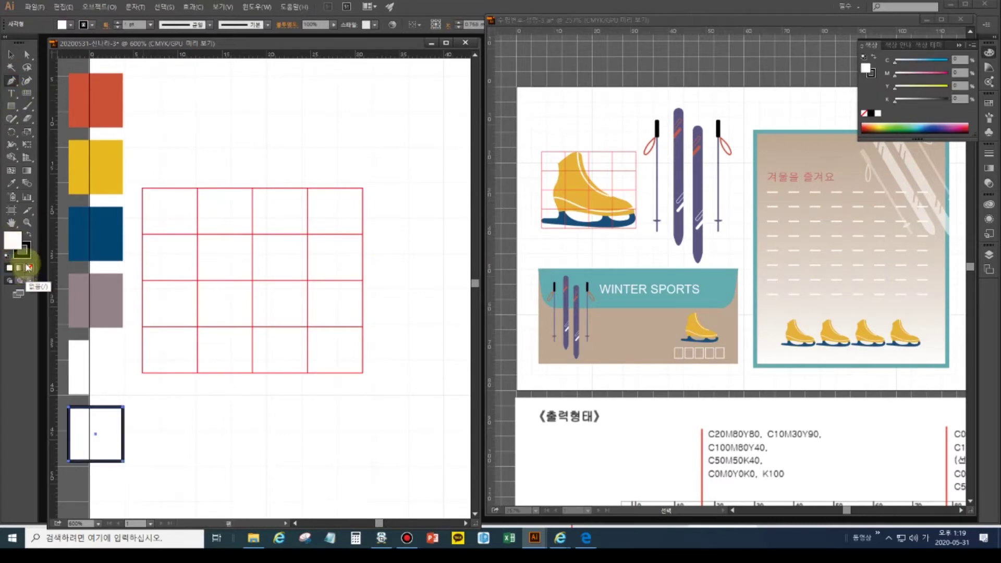
{"action": "left_click", "coordinate": [29, 268]}
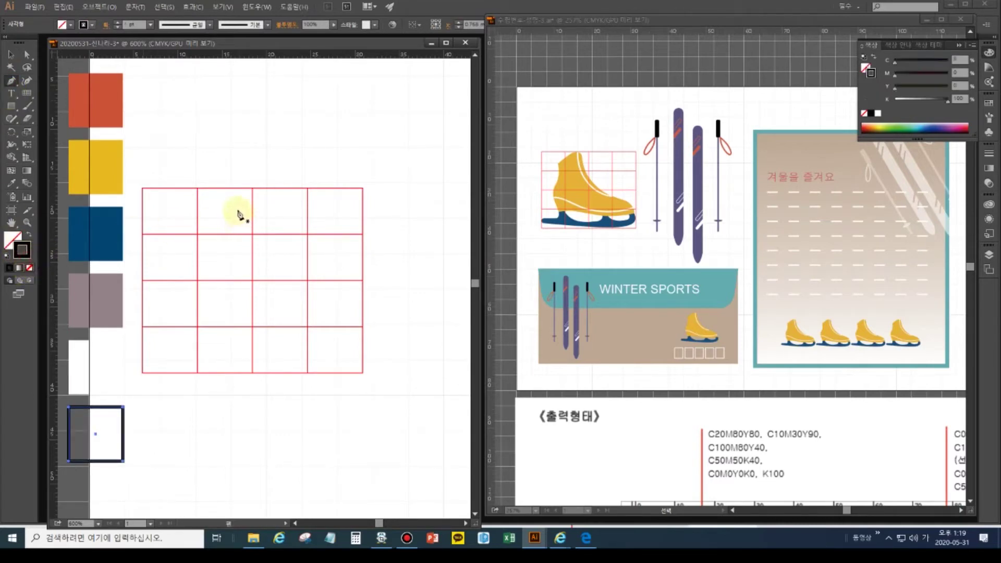
{"action": "left_click", "coordinate": [214, 191]}
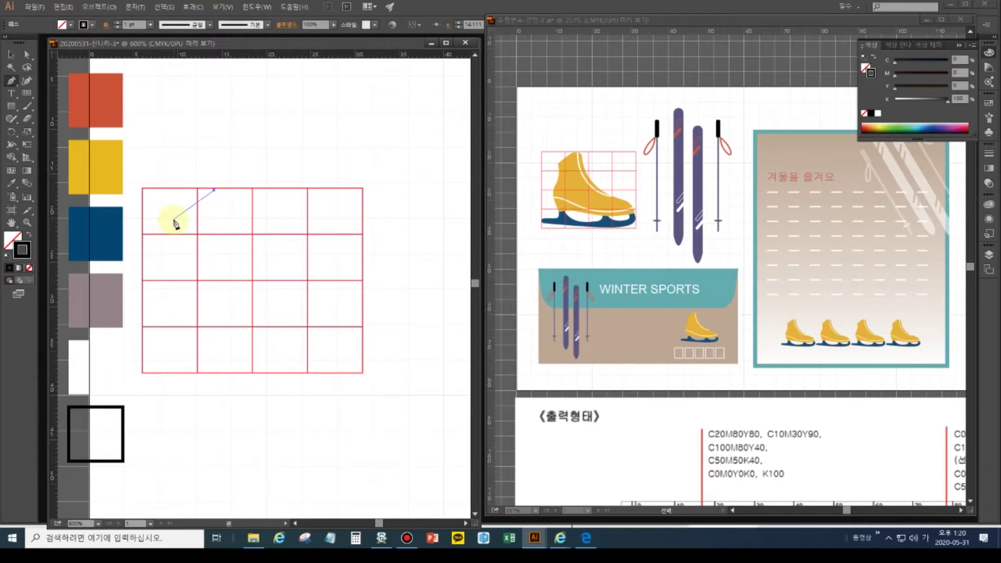
- Trace the boot's back down the grid's left side with curved anchors and sharp corners
{"action": "left_click_drag", "start_coordinate": [174, 220], "coordinate": [150, 254]}
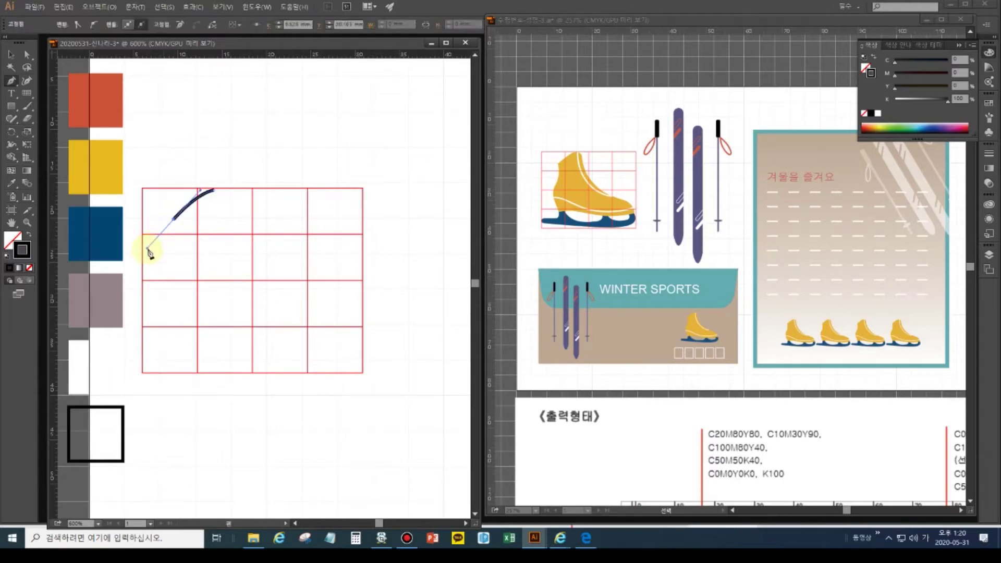
{"action": "left_click", "coordinate": [174, 220]}
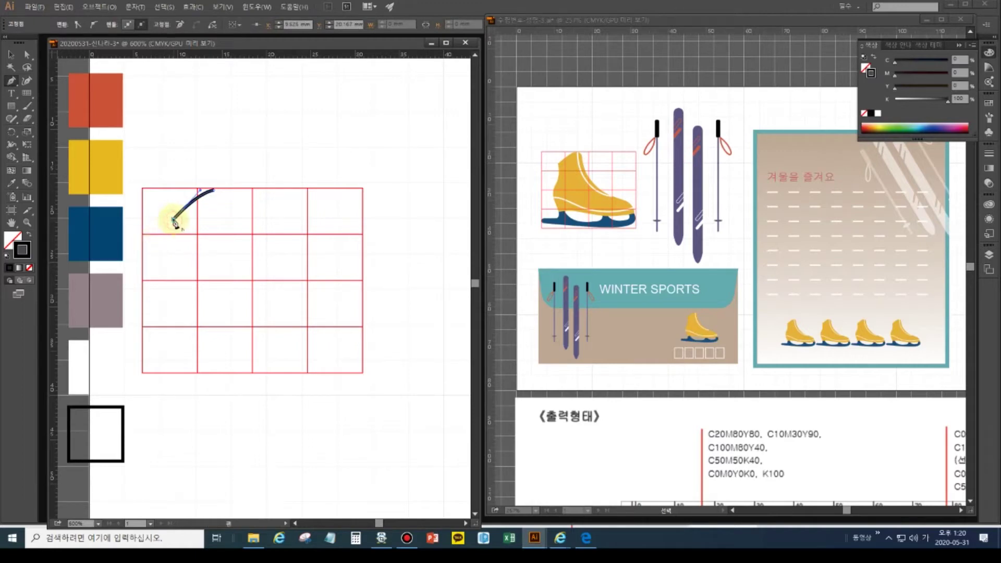
{"action": "left_click", "coordinate": [178, 255], "text": "ctrl"}
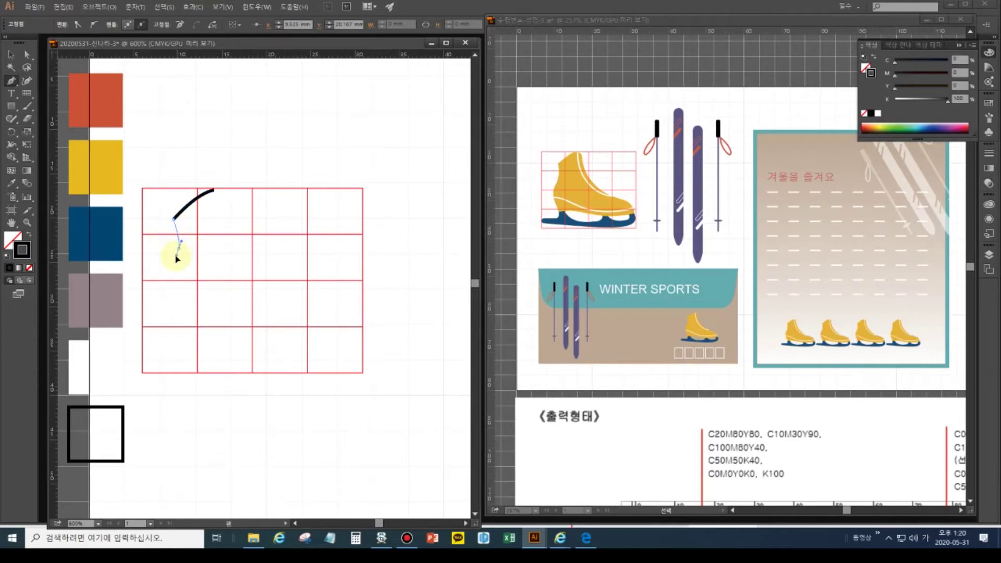
{"action": "left_click", "coordinate": [178, 256]}
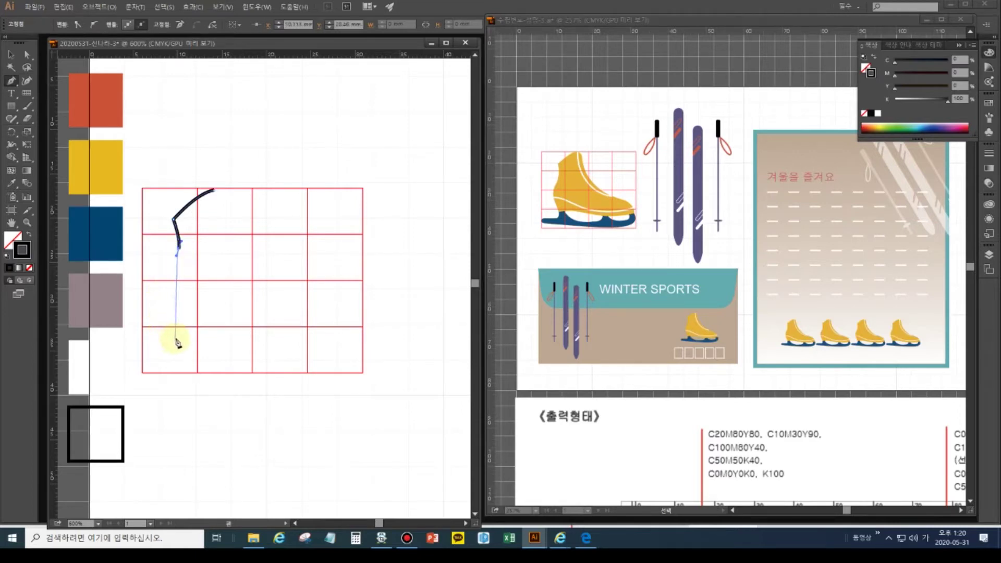
{"action": "left_click_drag", "start_coordinate": [175, 338], "coordinate": [200, 380]}
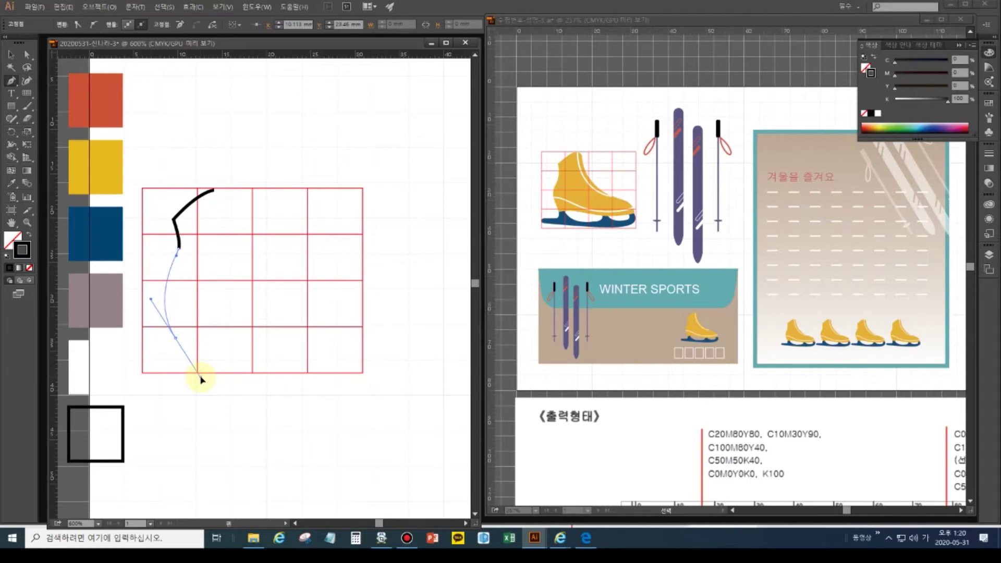
{"action": "left_click_drag", "start_coordinate": [201, 380], "coordinate": [203, 382]}
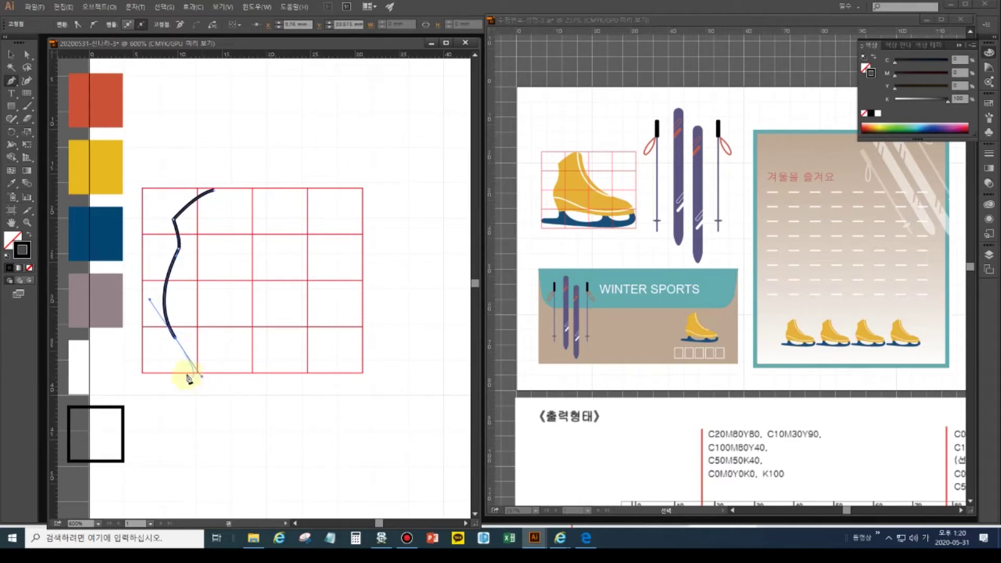
{"action": "left_click", "coordinate": [177, 343]}
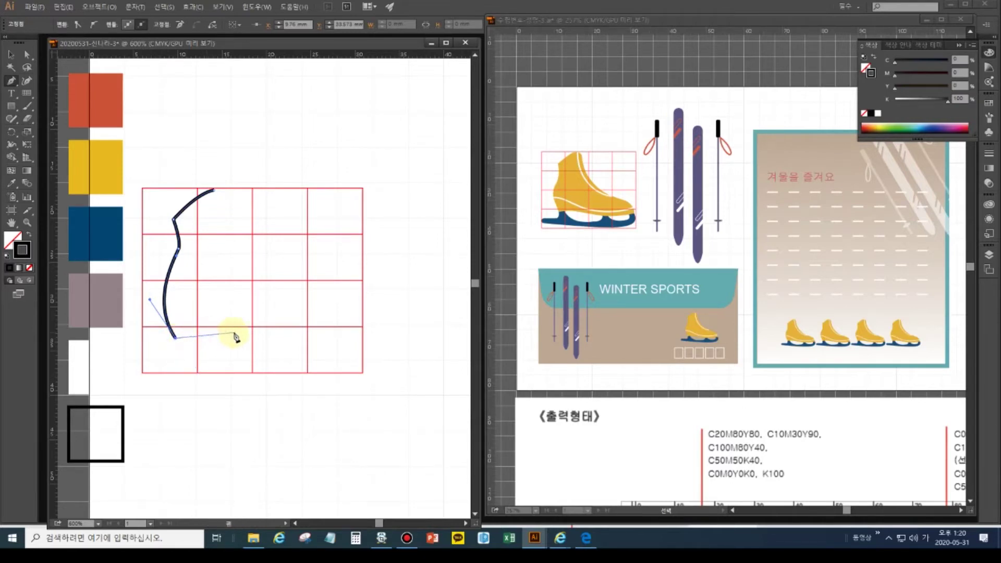
- Curve the sole outline along the grid's bottom toward the right, ending at a corner anchor
{"action": "left_click_drag", "start_coordinate": [232, 332], "coordinate": [253, 336]}
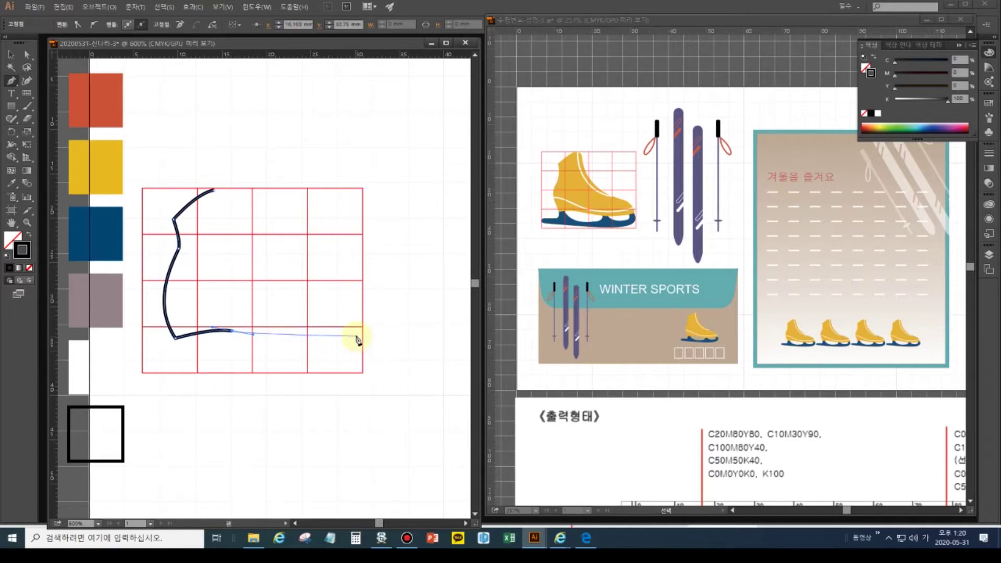
{"action": "left_click_drag", "start_coordinate": [357, 336], "coordinate": [391, 330]}
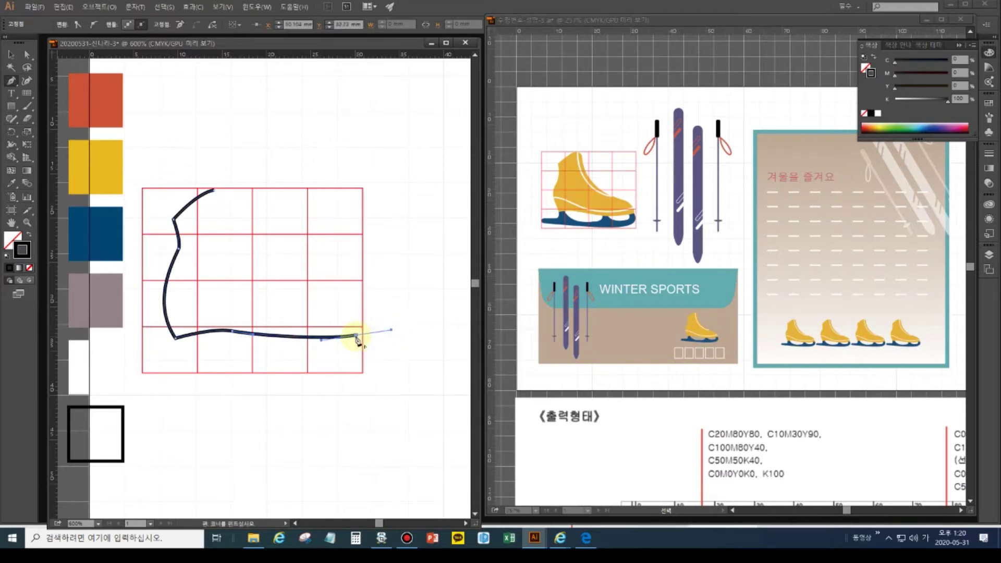
{"action": "left_click", "coordinate": [357, 336]}
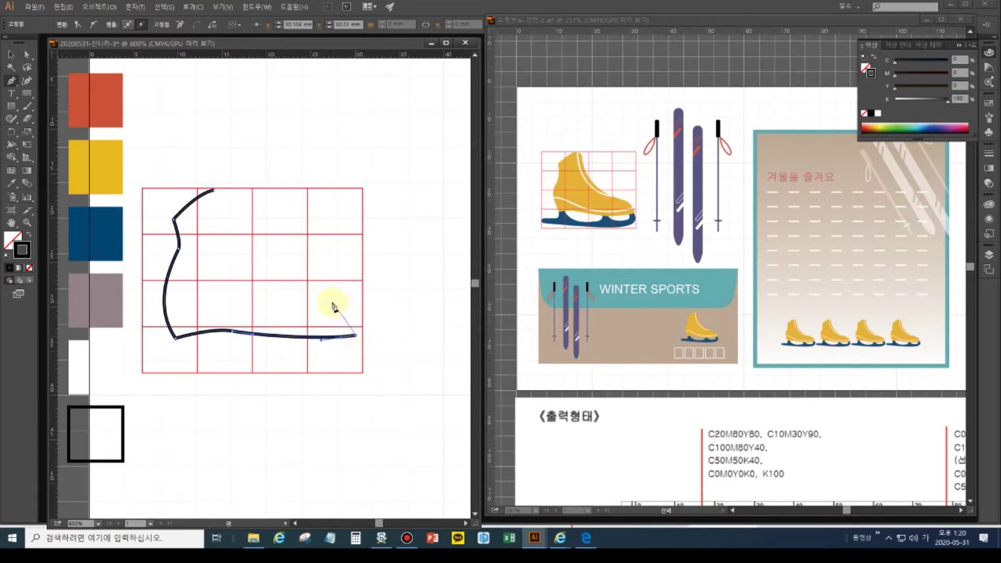
- Curve the outline around the toe and up the instep, closing it at the starting anchor
{"action": "left_click_drag", "start_coordinate": [332, 303], "coordinate": [305, 301]}
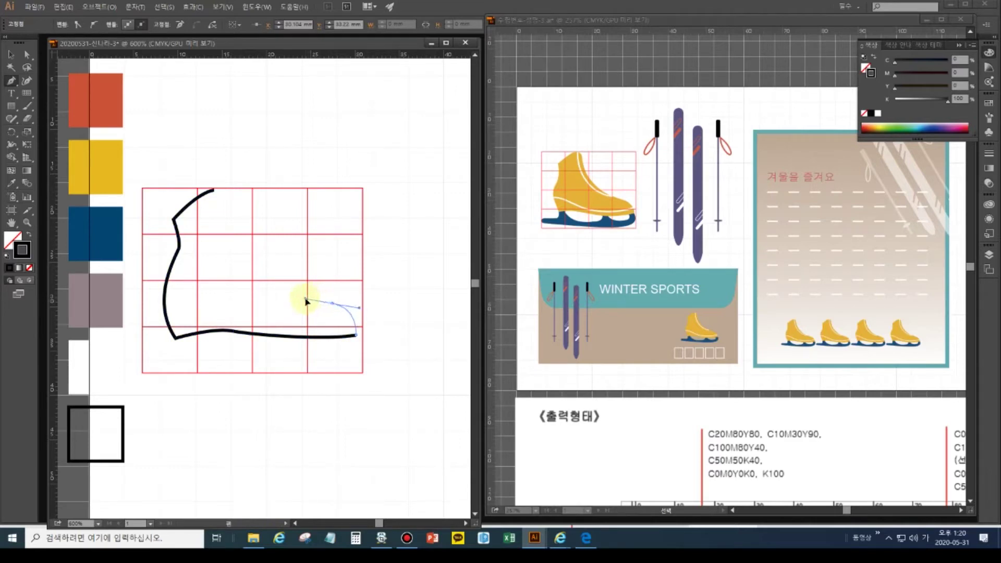
{"action": "left_click_drag", "start_coordinate": [306, 300], "coordinate": [305, 301]}
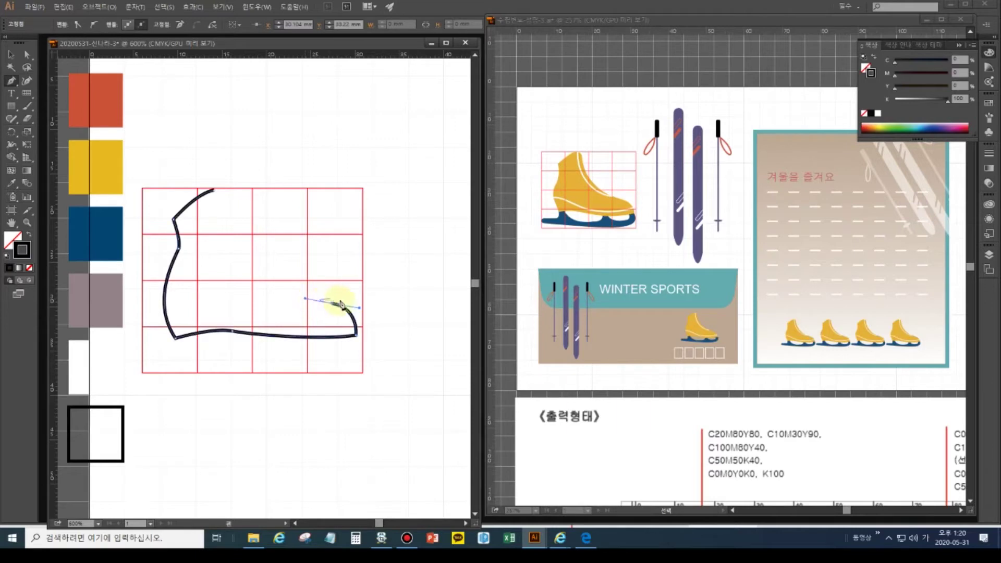
{"action": "left_click_drag", "start_coordinate": [333, 307], "coordinate": [299, 293]}
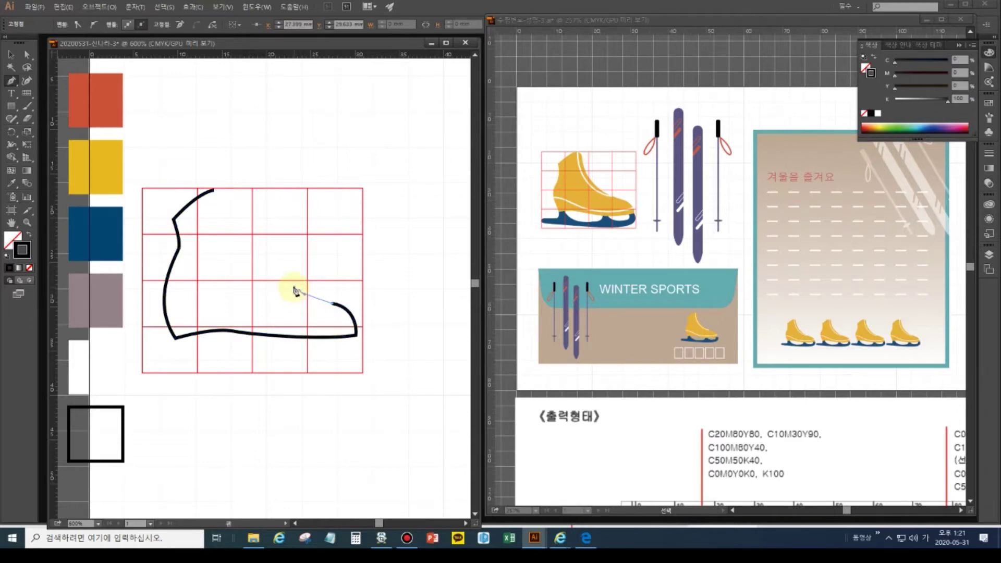
{"action": "left_click", "coordinate": [299, 291]}
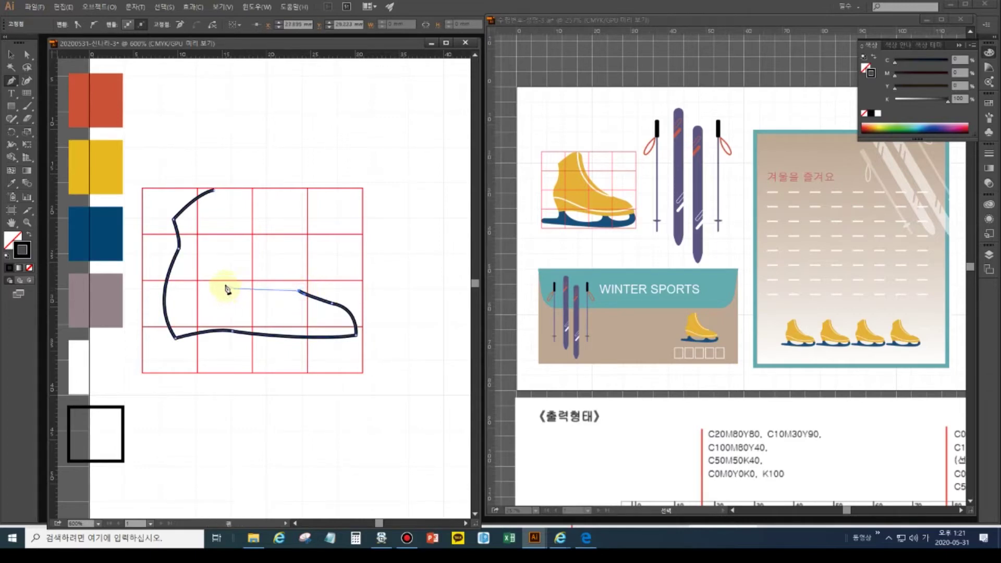
{"action": "left_click_drag", "start_coordinate": [213, 195], "coordinate": [213, 140]}
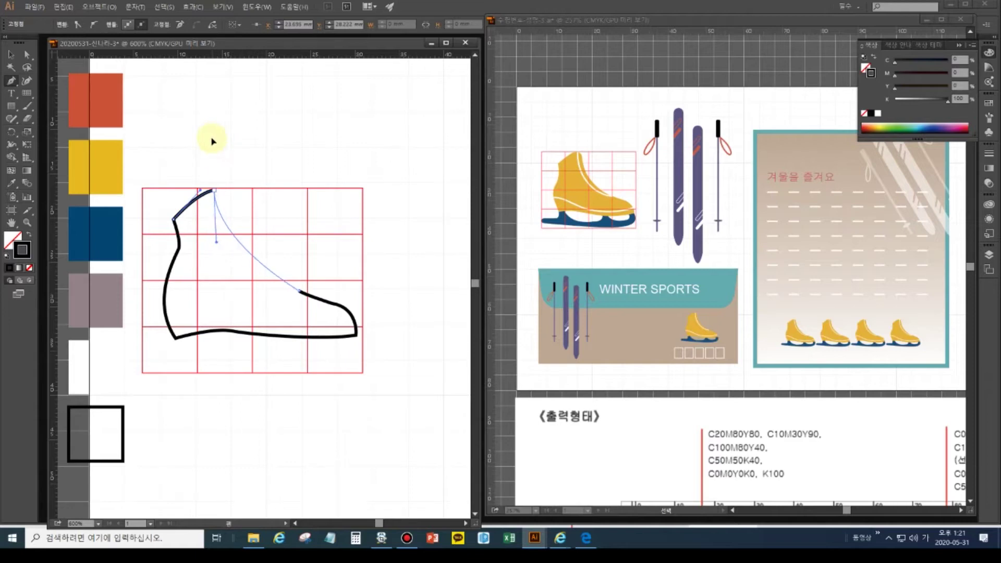
{"action": "left_click_drag", "start_coordinate": [213, 141], "coordinate": [214, 142]}
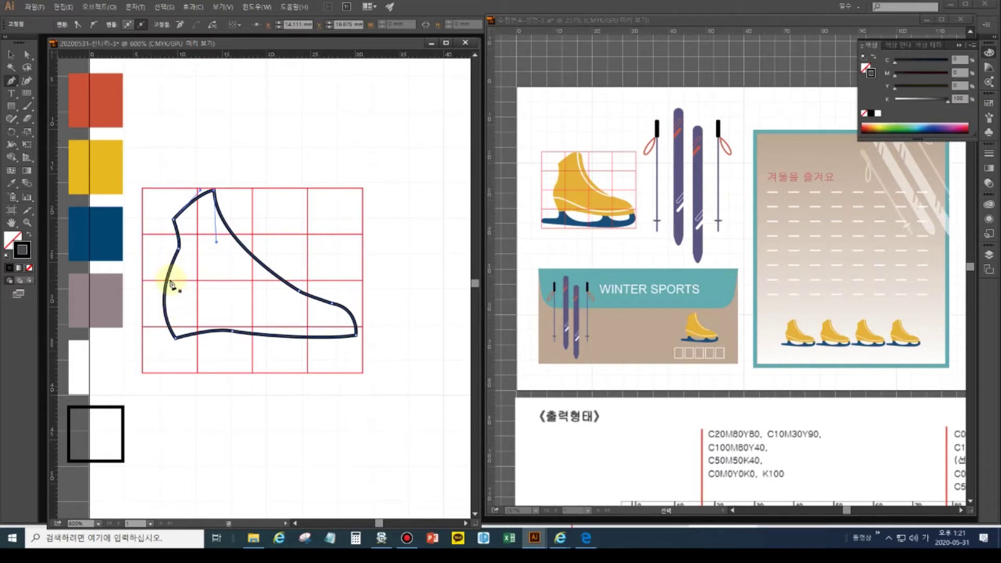
- Add anchor points on the boot's left edge and near the heel's lower-left corner
{"action": "left_click", "coordinate": [11, 82]}
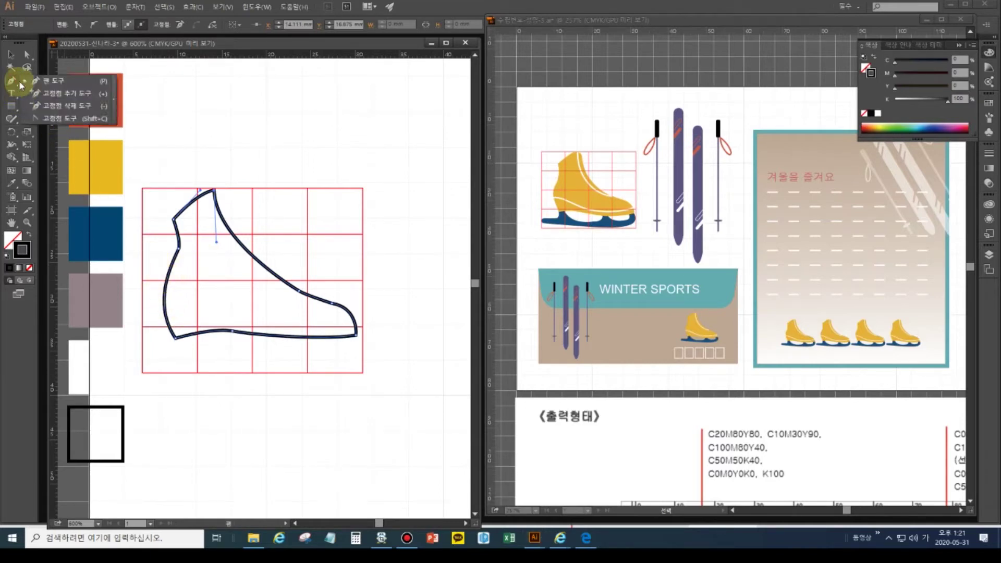
{"action": "left_click", "coordinate": [66, 93]}
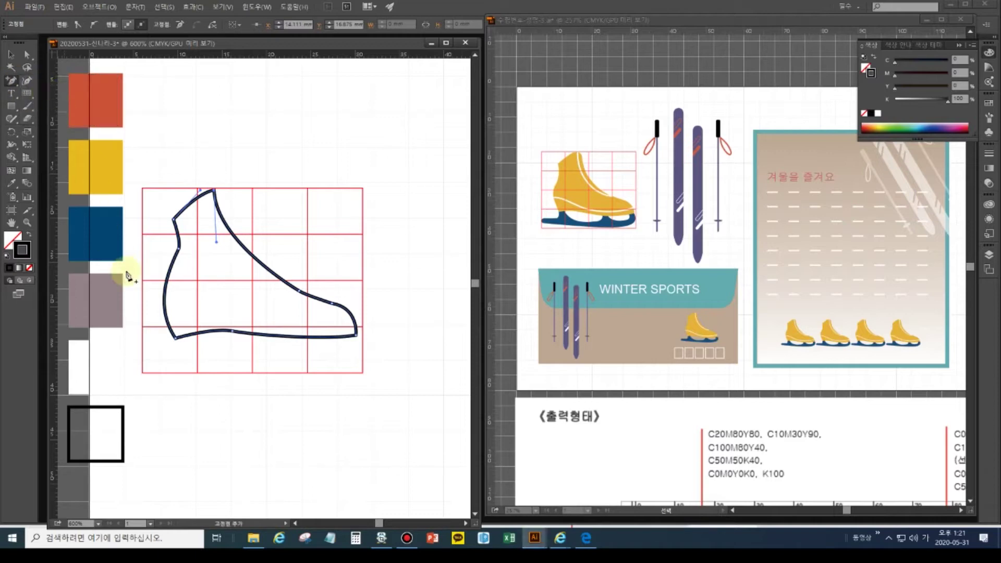
{"action": "left_click", "coordinate": [168, 290]}
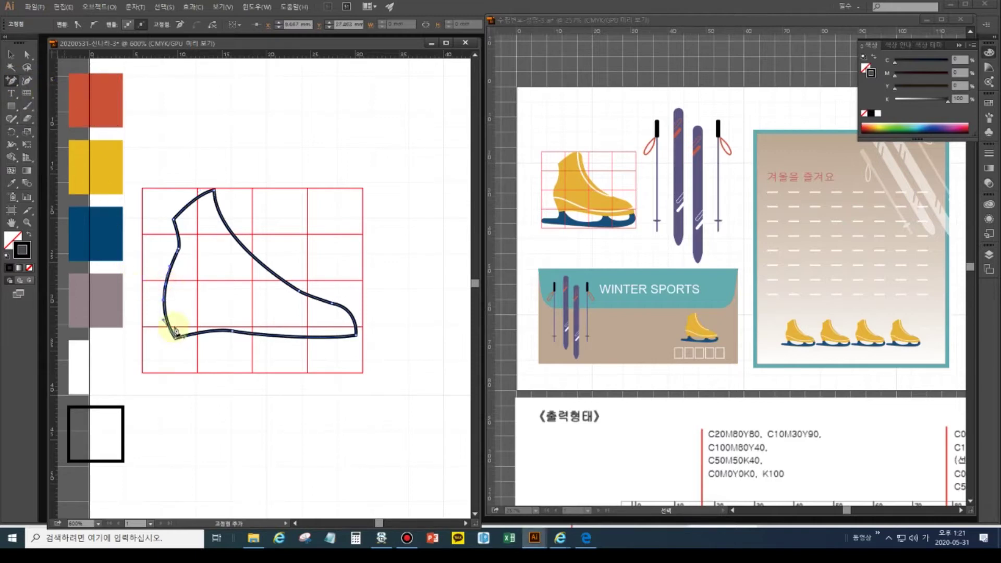
{"action": "left_click", "coordinate": [177, 332]}
{"action": "left_click", "coordinate": [176, 332]}
- Drag the lower-left corner anchor's handles to smooth the heel curve
{"action": "left_click", "coordinate": [31, 53]}
{"action": "left_click", "coordinate": [166, 323]}
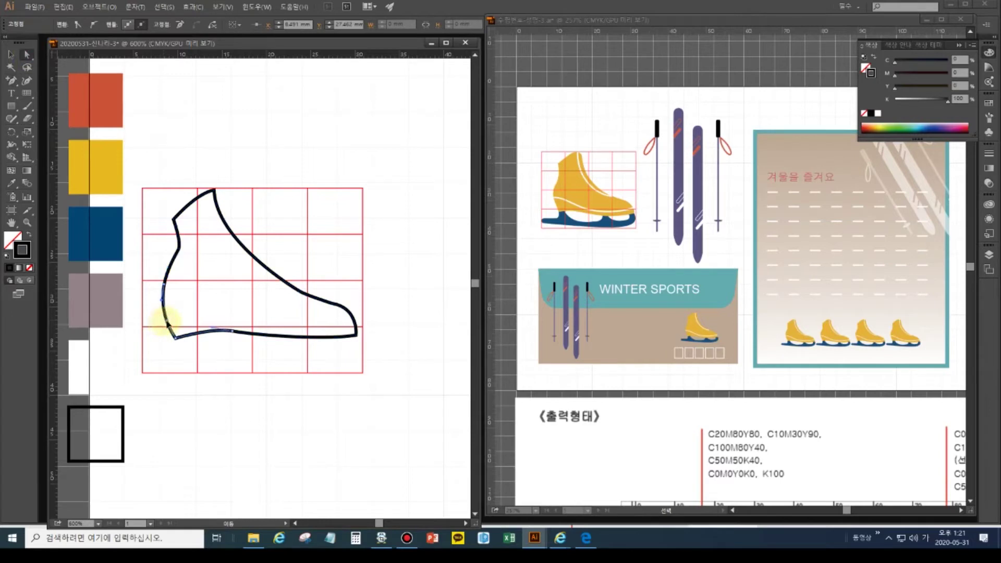
{"action": "left_click_drag", "start_coordinate": [165, 324], "coordinate": [176, 329]}
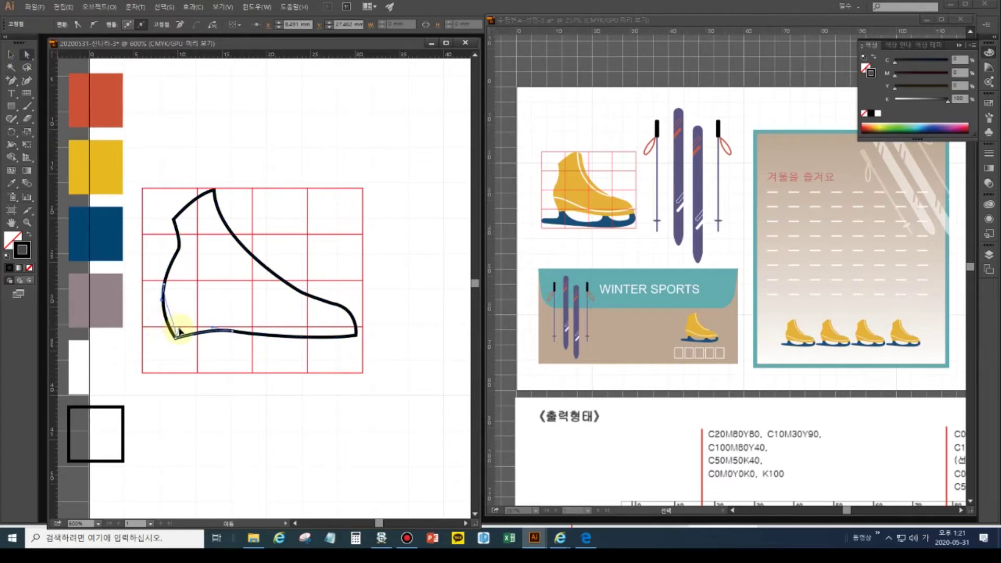
{"action": "left_click_drag", "start_coordinate": [178, 331], "coordinate": [177, 332]}
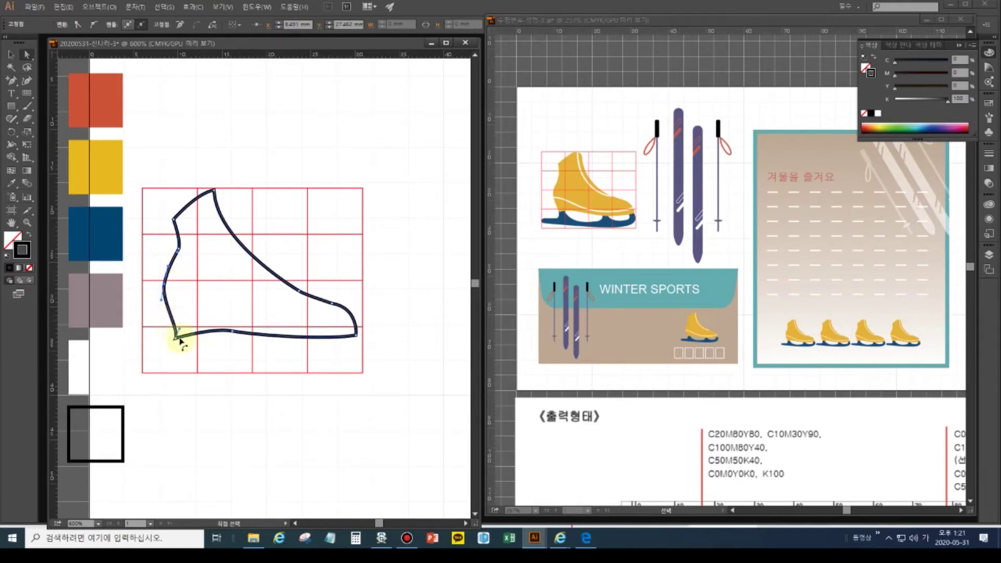
{"action": "mouse_move", "coordinate": [184, 345]}
{"action": "left_mouse_down"}
{"action": "mouse_move", "coordinate": [189, 360]}
{"action": "mouse_move", "coordinate": [178, 330]}
{"action": "left_mouse_up"}
- Select the entire boot outline as one object
{"action": "left_click", "coordinate": [177, 332]}
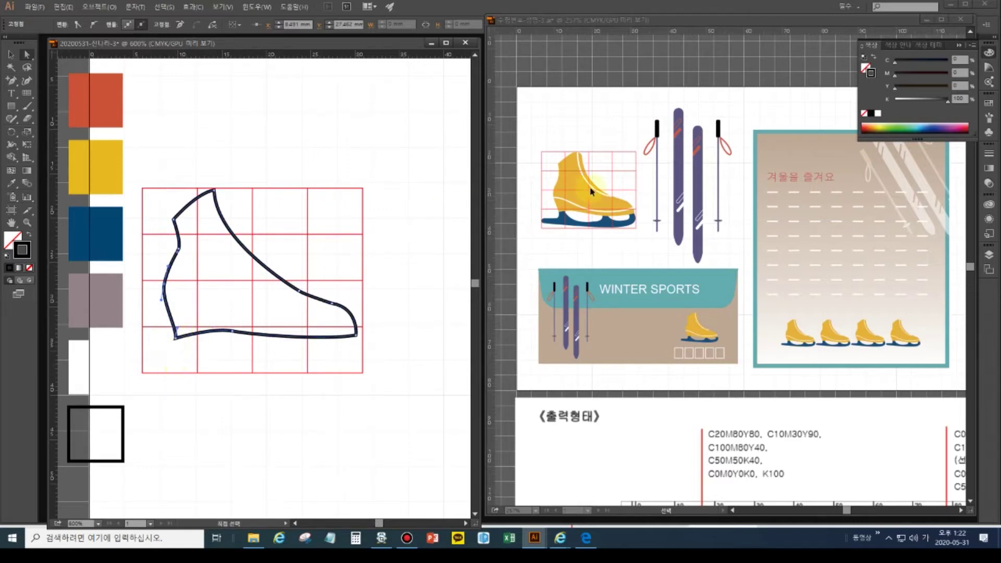
{"action": "left_click", "coordinate": [565, 221]}
{"action": "left_click", "coordinate": [11, 54]}
{"action": "left_click", "coordinate": [214, 193]}
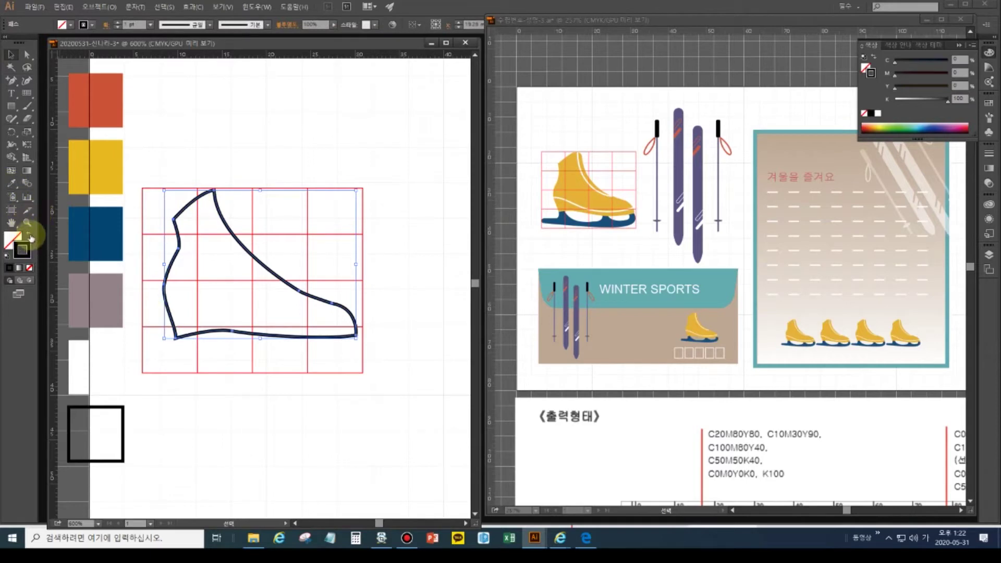
- Make the boot a solid fill in the yellow swatch colour, then deselect it
{"action": "left_click", "coordinate": [29, 235]}
{"action": "left_click", "coordinate": [11, 183]}
{"action": "left_click", "coordinate": [74, 191]}
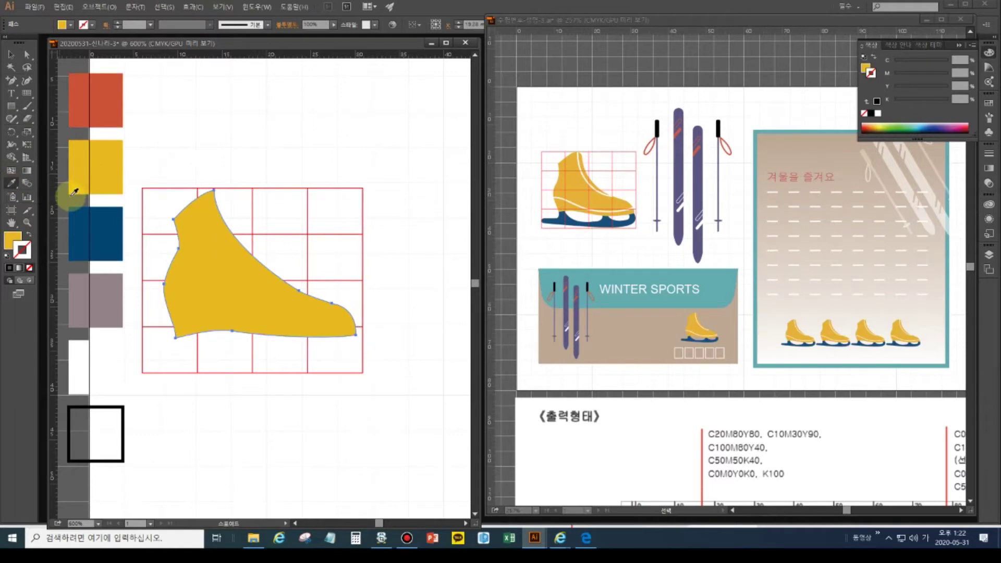
{"action": "left_click", "coordinate": [11, 54]}
{"action": "left_click", "coordinate": [223, 127]}
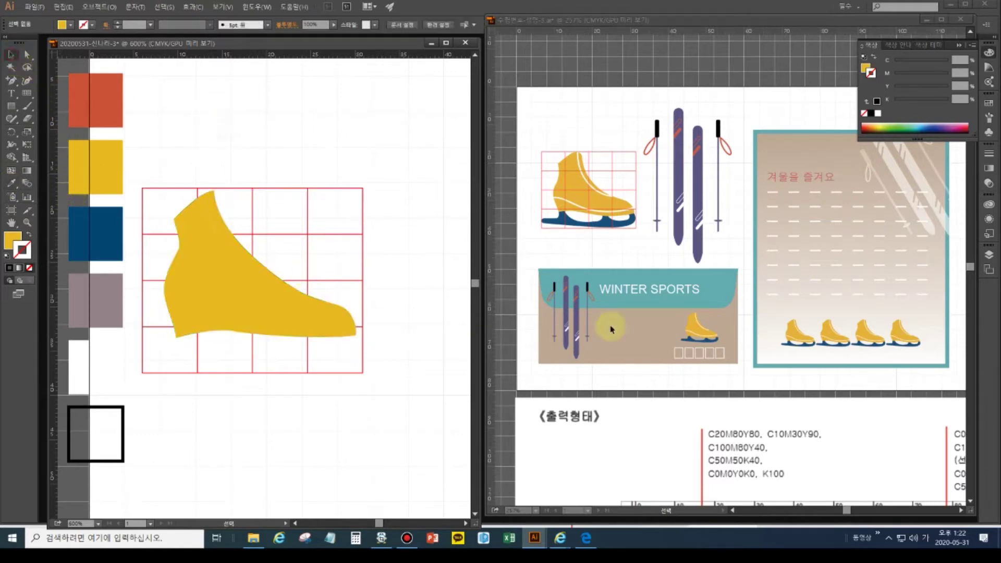
- Zoom in on the reference skate, then reset colours to a black stroke with no fill
{"action": "left_click", "coordinate": [576, 229]}
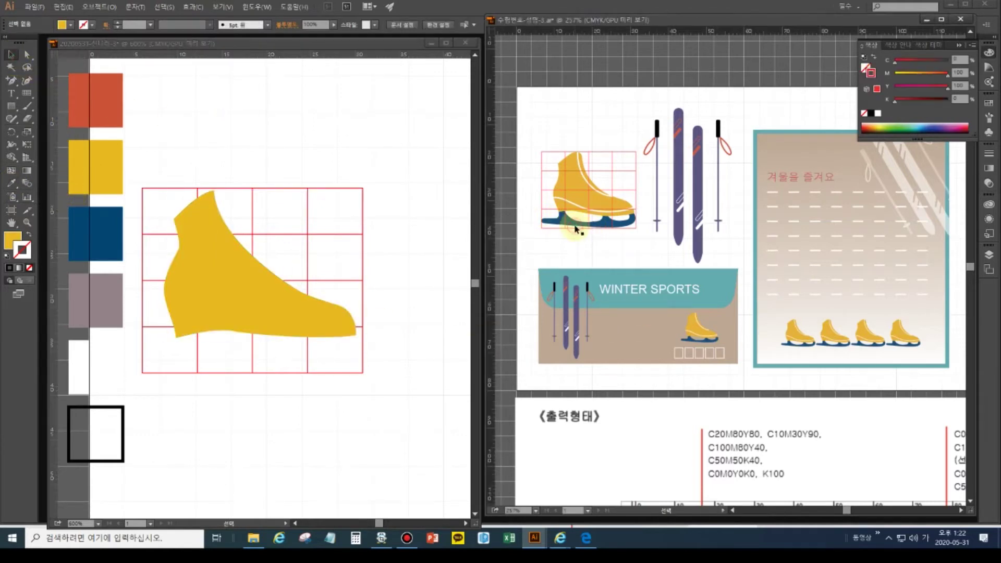
{"action": "key", "text": "ctrl+plus"}
{"action": "key", "text": "ctrl+plus"}
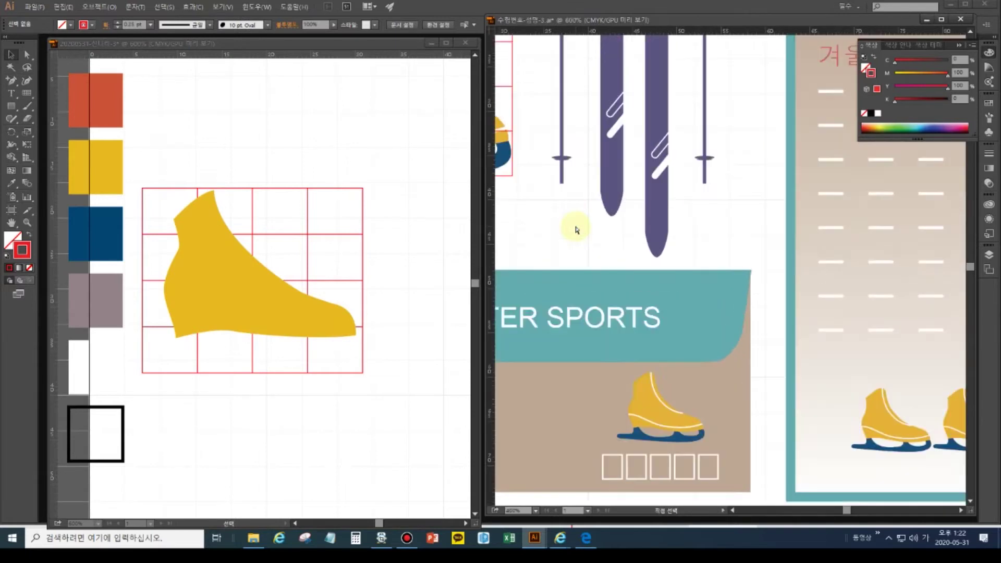
{"action": "left_click_drag", "start_coordinate": [577, 229], "coordinate": [813, 349]}
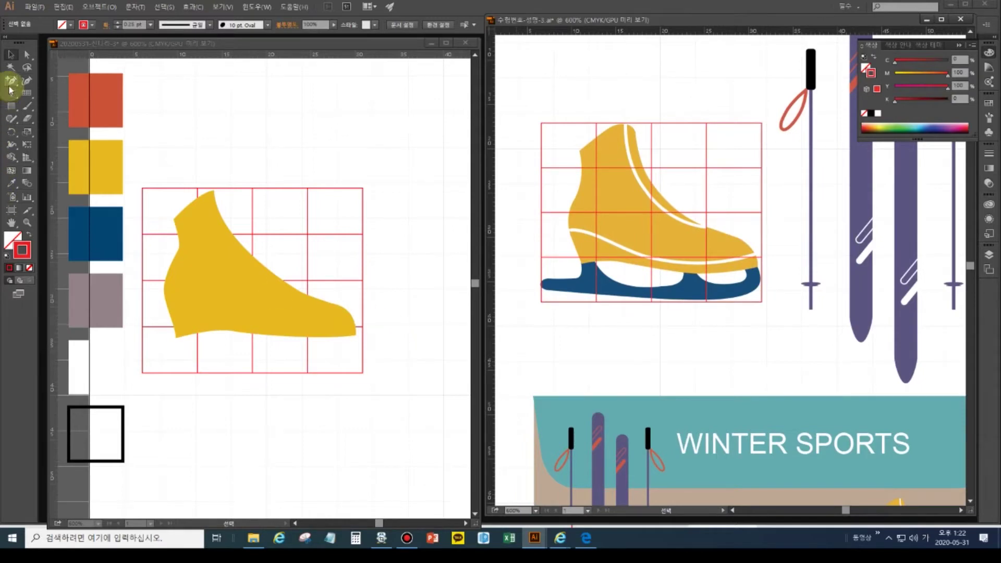
{"action": "left_click", "coordinate": [7, 256]}
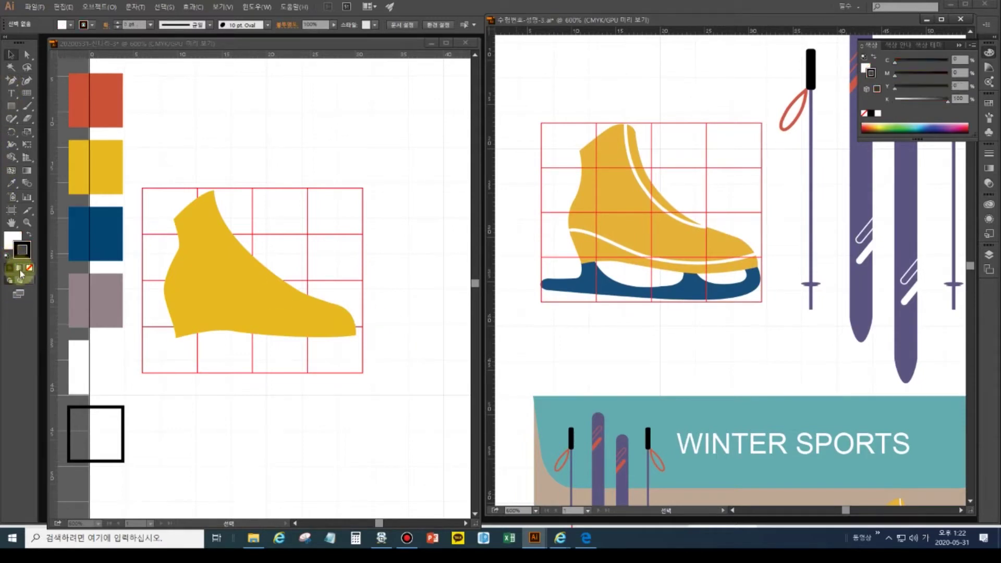
{"action": "left_click", "coordinate": [30, 267]}
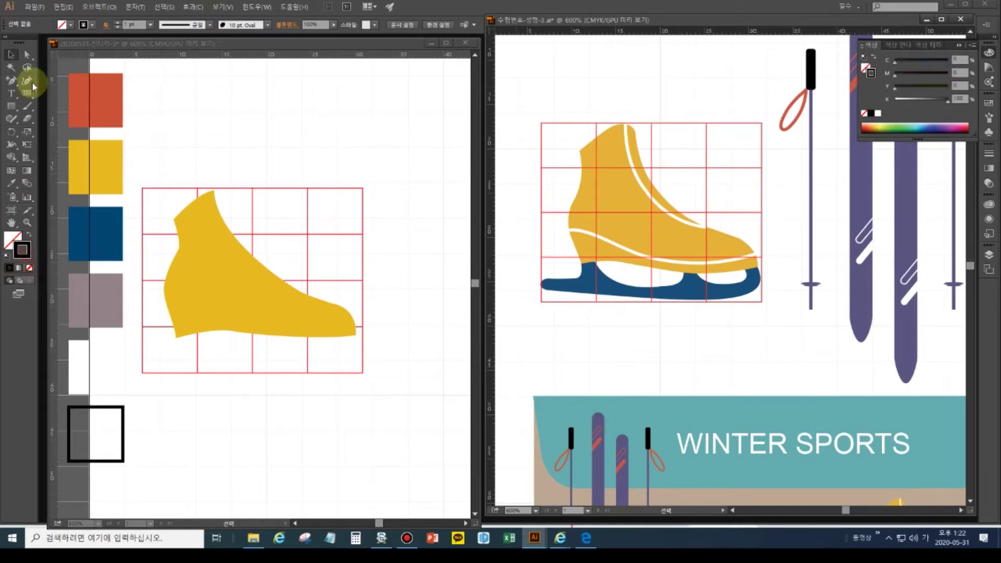
{"action": "left_click_drag", "start_coordinate": [11, 80], "coordinate": [33, 80]}
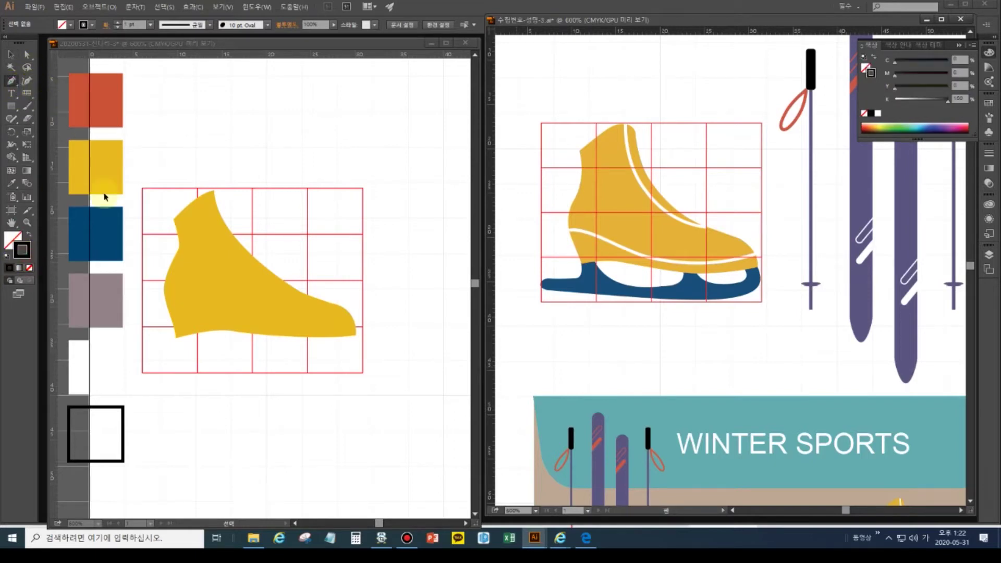
- Draw the blade's underside path from below the heel out to its front tip
{"action": "left_click", "coordinate": [175, 331]}
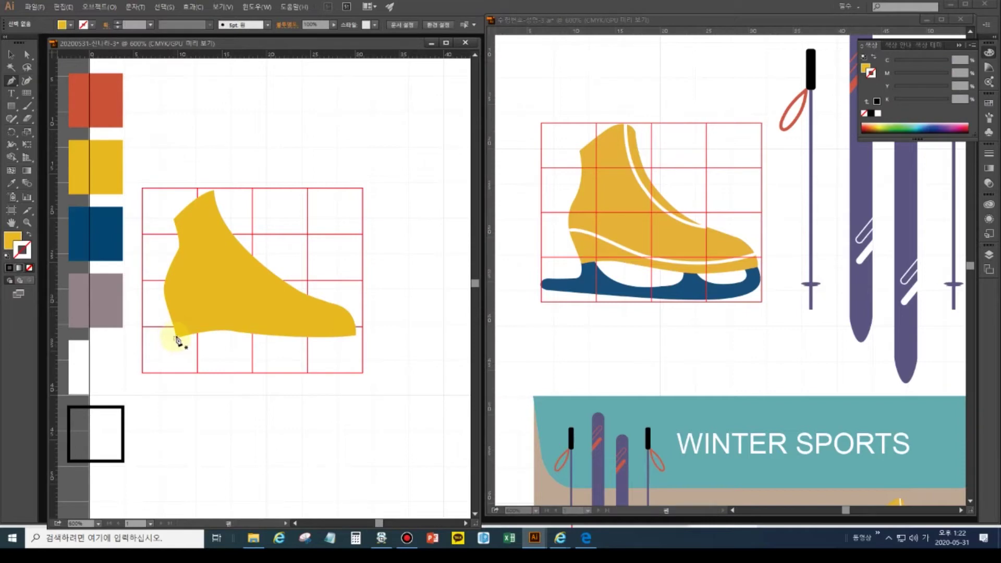
{"action": "left_click", "coordinate": [176, 330]}
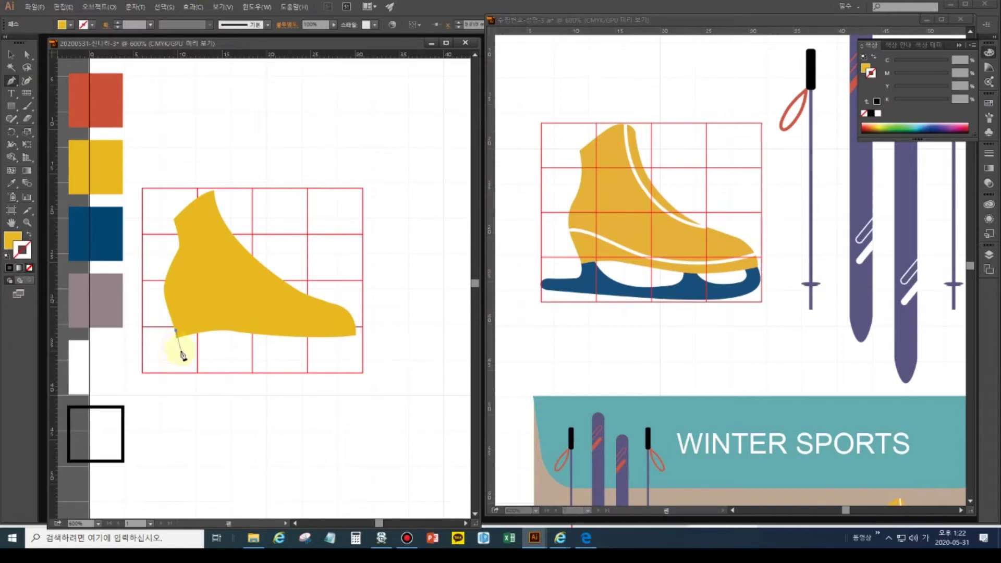
{"action": "left_click_drag", "start_coordinate": [179, 351], "coordinate": [175, 356]}
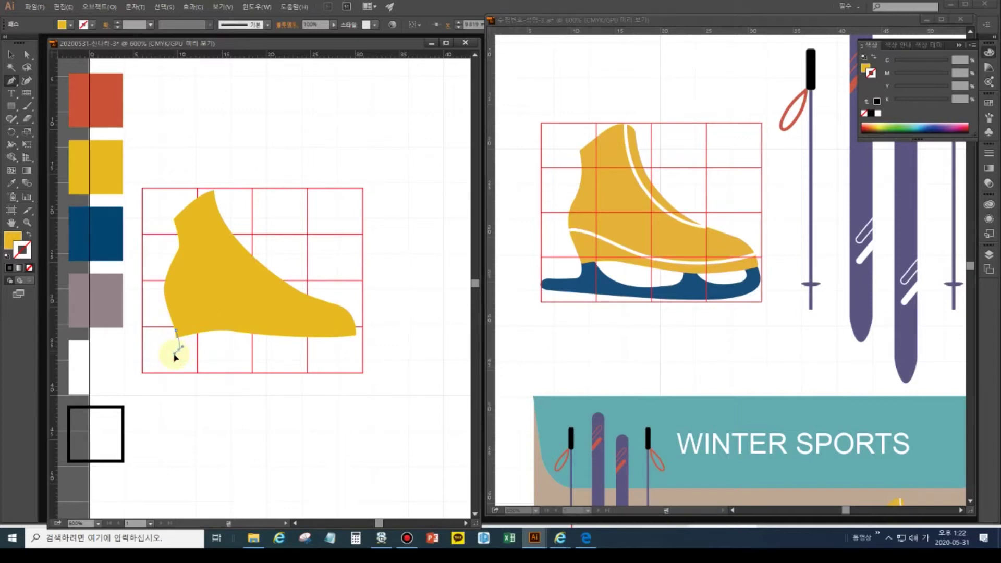
{"action": "left_click_drag", "start_coordinate": [176, 358], "coordinate": [153, 366]}
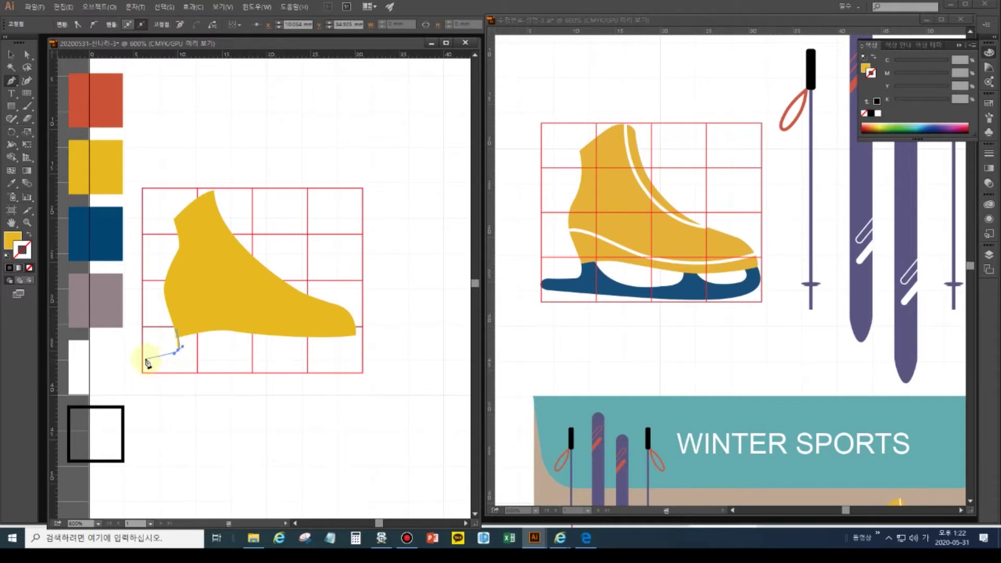
{"action": "left_click", "coordinate": [146, 361]}
{"action": "left_click_drag", "start_coordinate": [146, 361], "coordinate": [151, 373]}
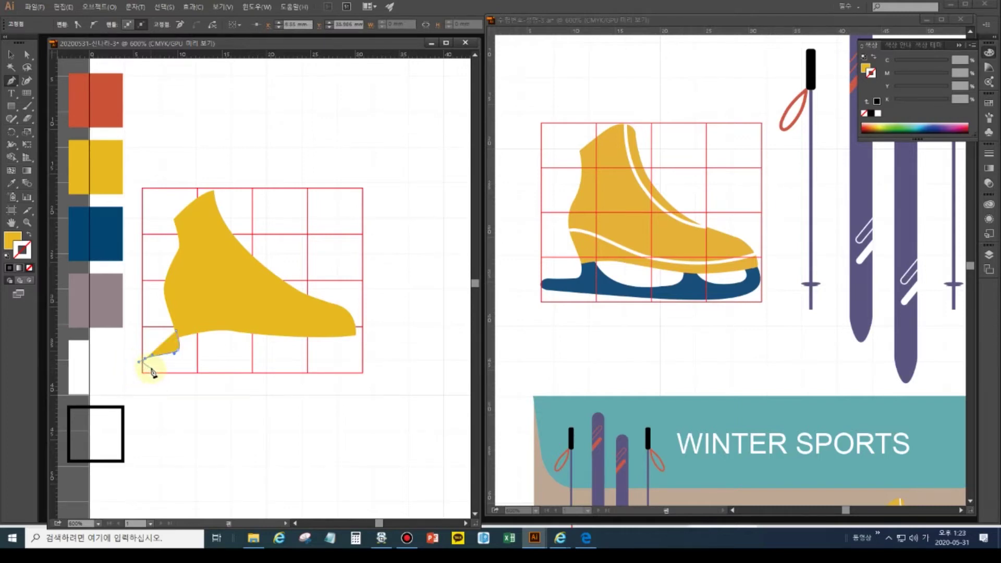
{"action": "left_click_drag", "start_coordinate": [153, 373], "coordinate": [141, 365]}
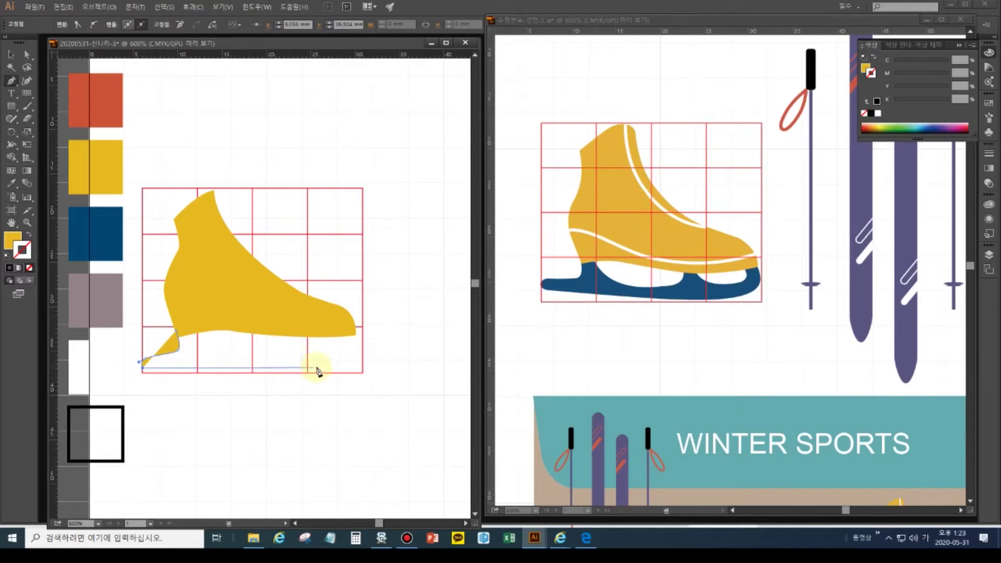
{"action": "left_click_drag", "start_coordinate": [318, 367], "coordinate": [398, 361]}
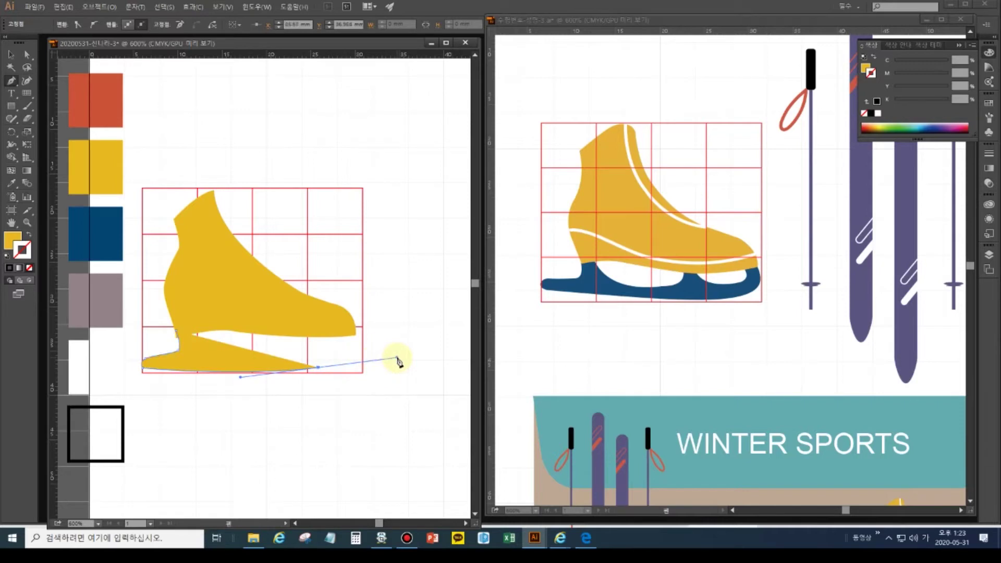
{"action": "key", "text": "ctrl"}
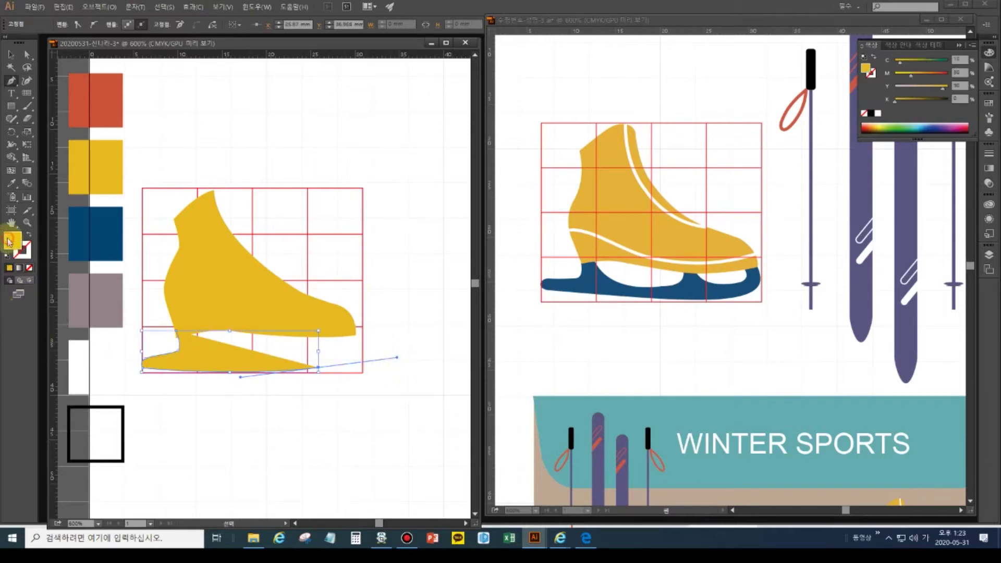
- Apply the blue swatch to the blade path as a navy outline with no fill
{"action": "left_click", "coordinate": [10, 186]}
{"action": "left_click", "coordinate": [89, 236], "text": "ctrl"}
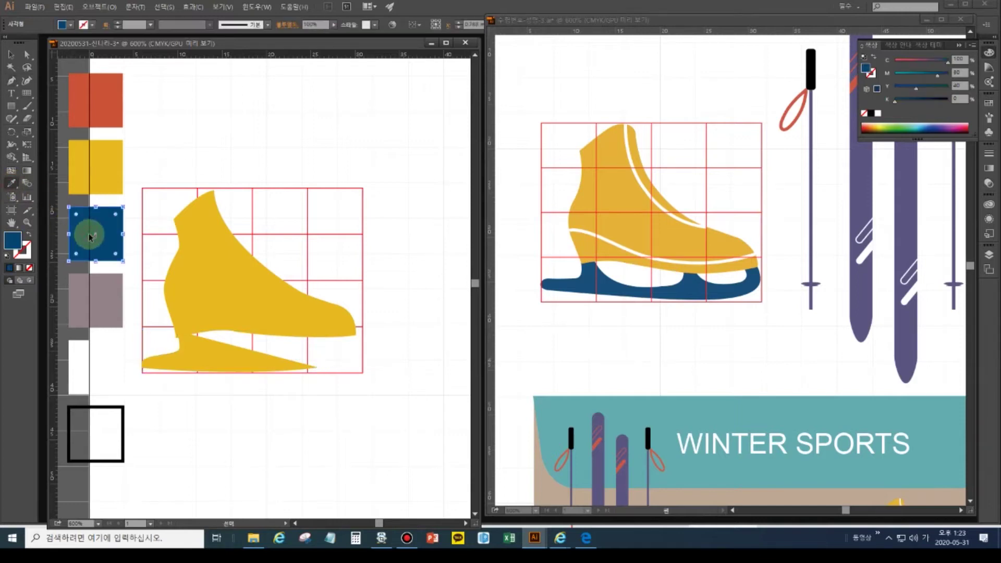
{"action": "left_click", "coordinate": [11, 54]}
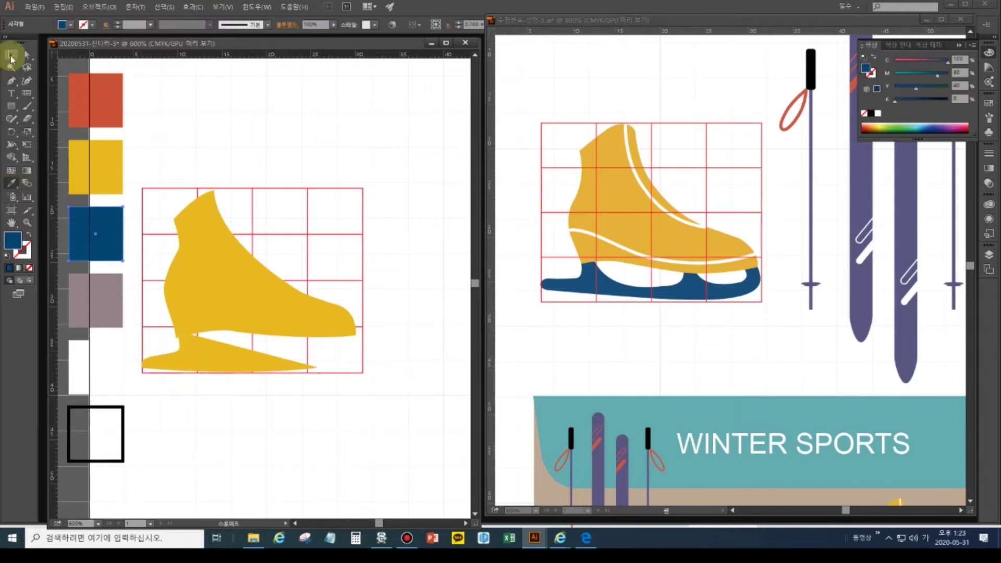
{"action": "left_click", "coordinate": [216, 353]}
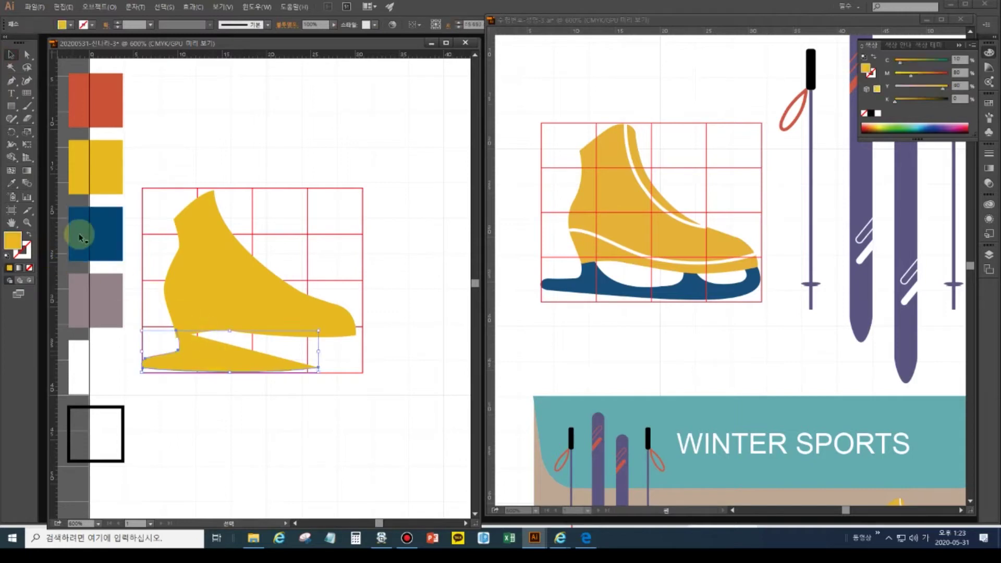
{"action": "left_click", "coordinate": [10, 184]}
{"action": "left_click", "coordinate": [103, 238]}
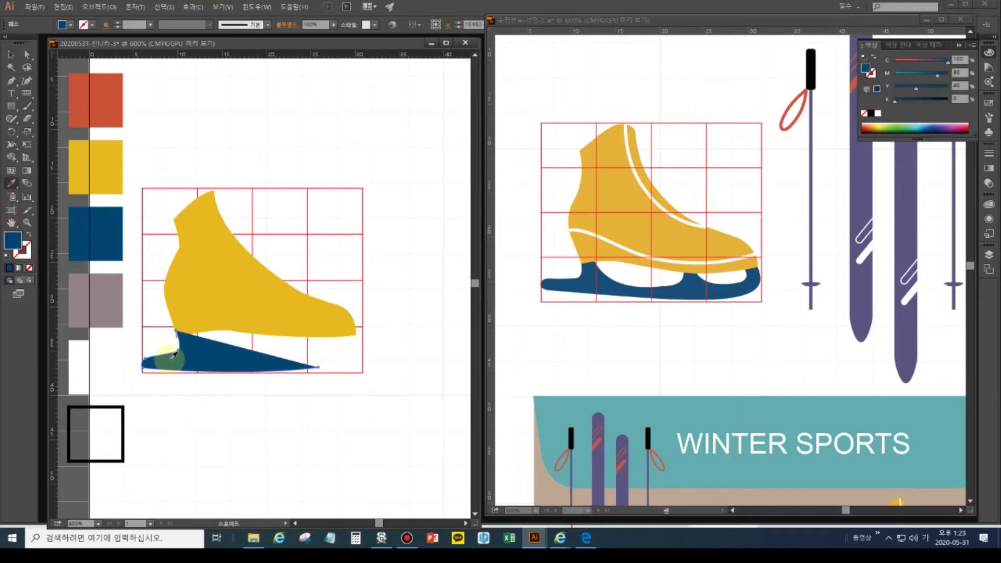
{"action": "left_click", "coordinate": [28, 236]}
{"action": "left_click", "coordinate": [24, 253]}
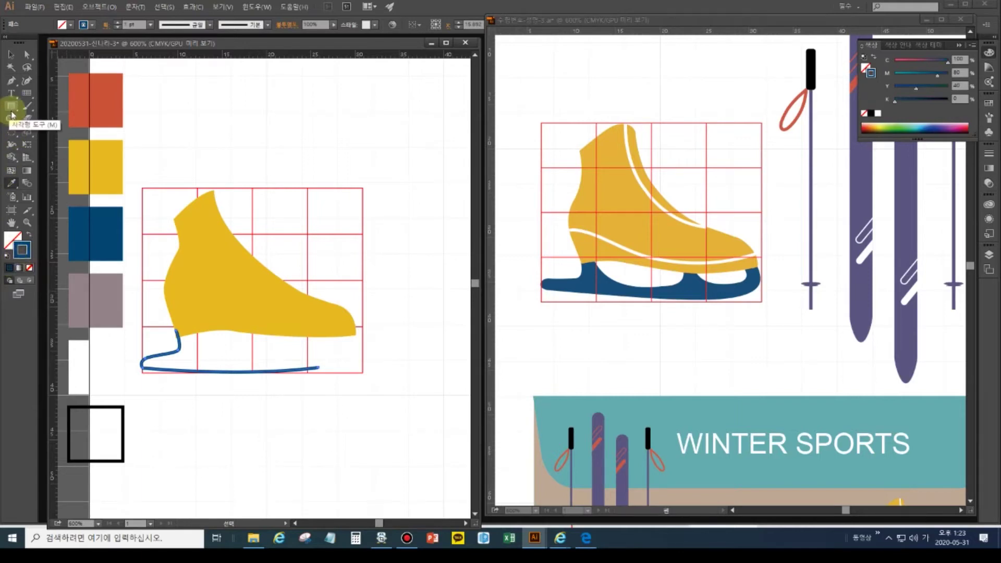
- Continue the blade path from its right end, curving up to the toe and down the front strut
{"action": "left_click", "coordinate": [11, 81]}
{"action": "left_click", "coordinate": [317, 369]}
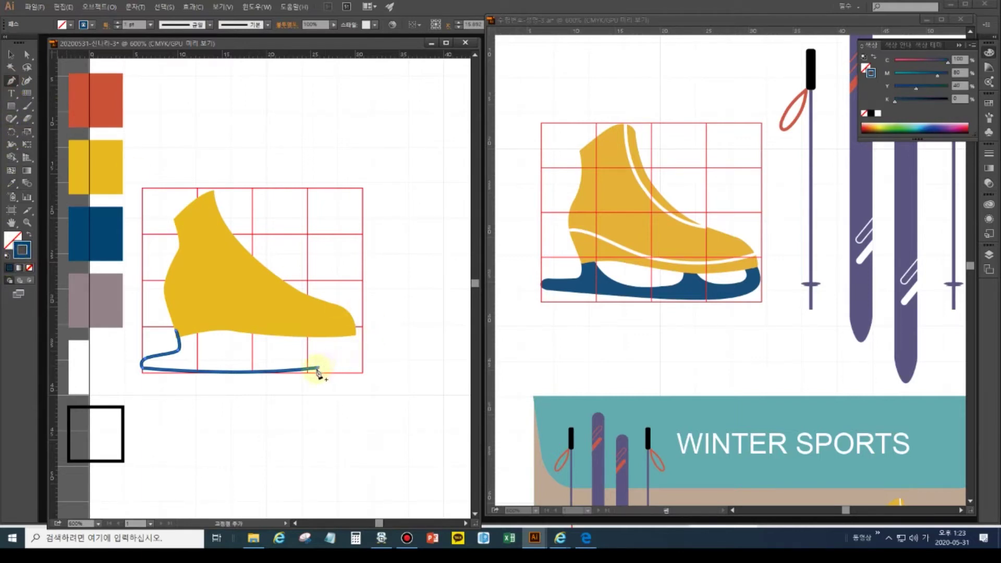
{"action": "left_click", "coordinate": [318, 370]}
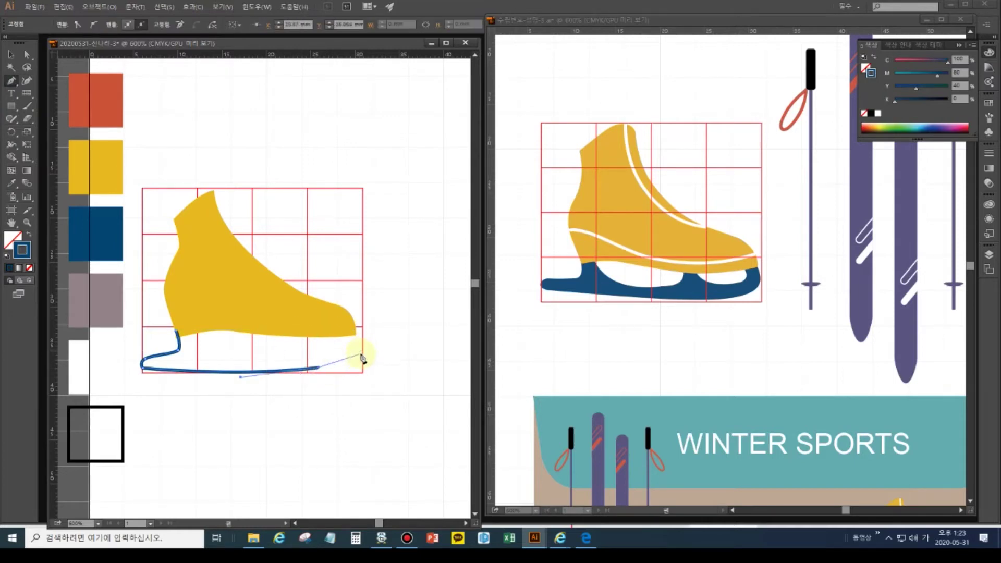
{"action": "left_click_drag", "start_coordinate": [363, 358], "coordinate": [379, 345]}
{"action": "left_click", "coordinate": [363, 358]}
{"action": "mouse_move", "coordinate": [354, 334]}
{"action": "left_mouse_down"}
{"action": "mouse_move", "coordinate": [340, 324]}
{"action": "mouse_move", "coordinate": [354, 332]}
{"action": "left_mouse_up"}
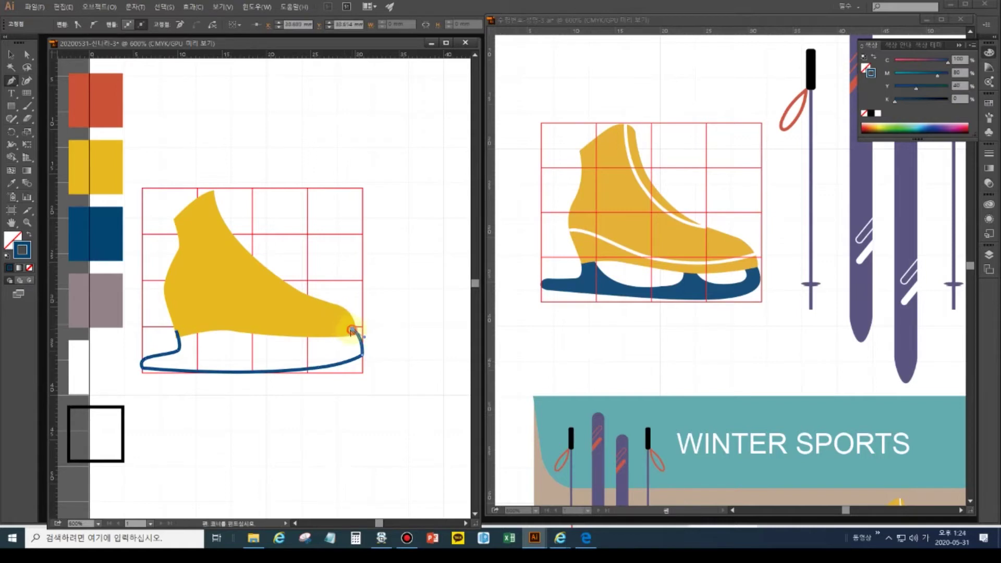
{"action": "left_click", "coordinate": [342, 332]}
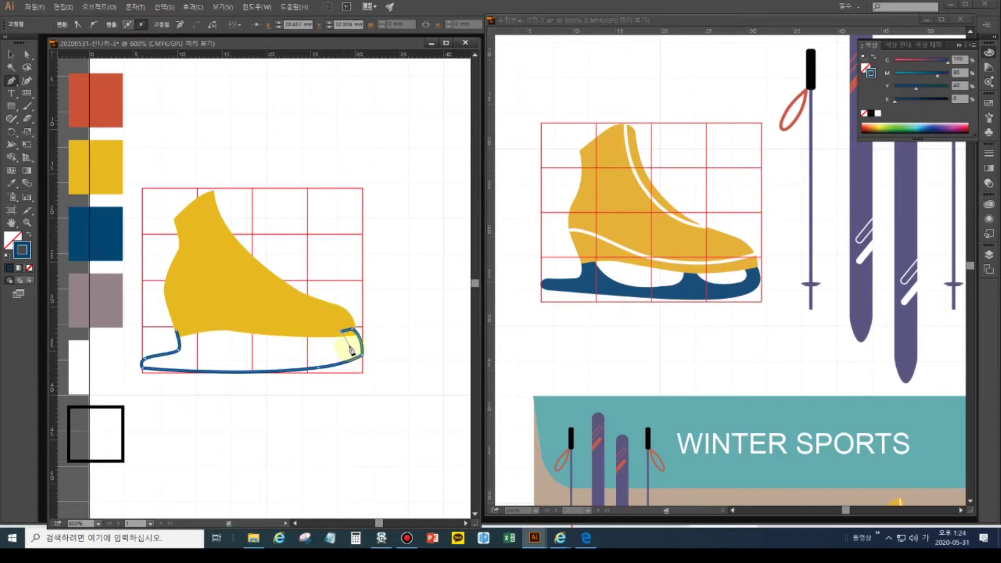
{"action": "left_click_drag", "start_coordinate": [352, 350], "coordinate": [349, 352]}
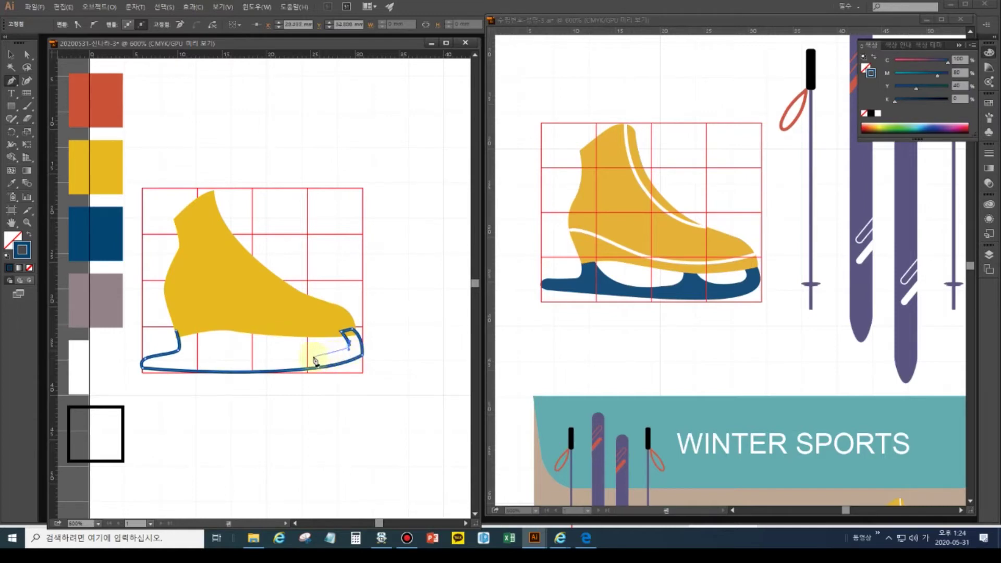
- Trace the inner sole and middle strut back to the heel, close the path, and fill it solid blue
{"action": "left_click_drag", "start_coordinate": [308, 357], "coordinate": [291, 351]}
{"action": "left_click", "coordinate": [291, 332]}
{"action": "left_click", "coordinate": [278, 332]}
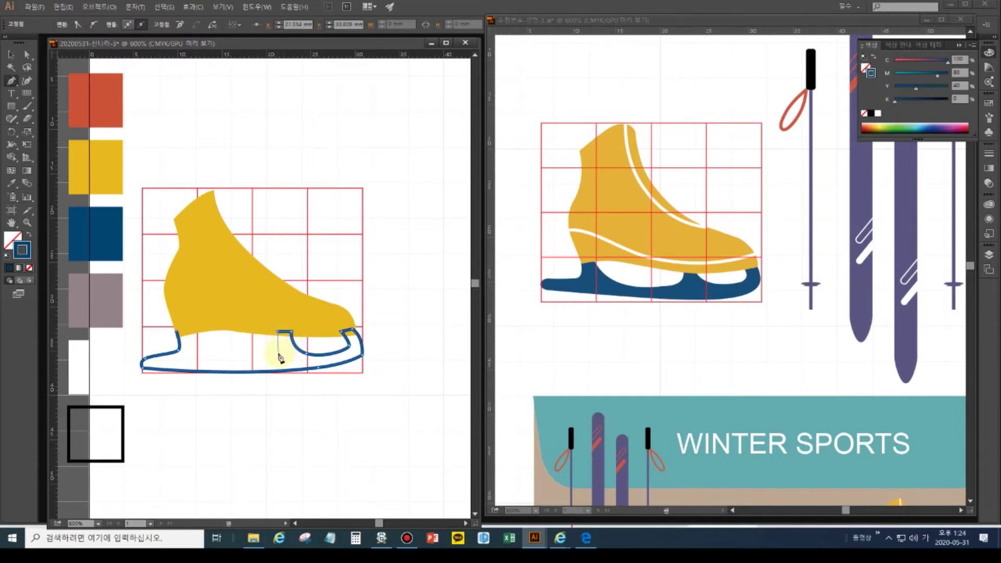
{"action": "left_click", "coordinate": [282, 355]}
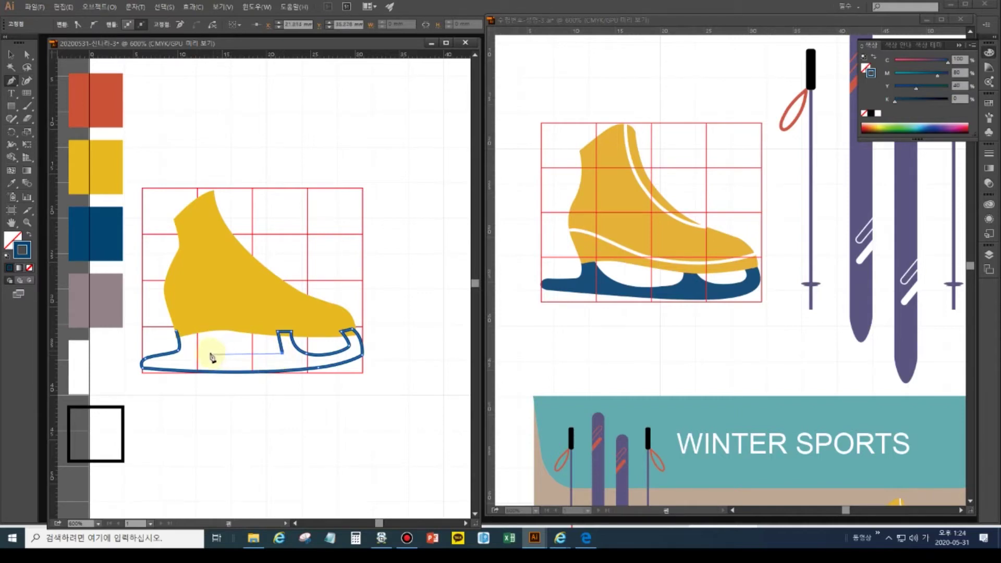
{"action": "left_click_drag", "start_coordinate": [208, 351], "coordinate": [178, 334]}
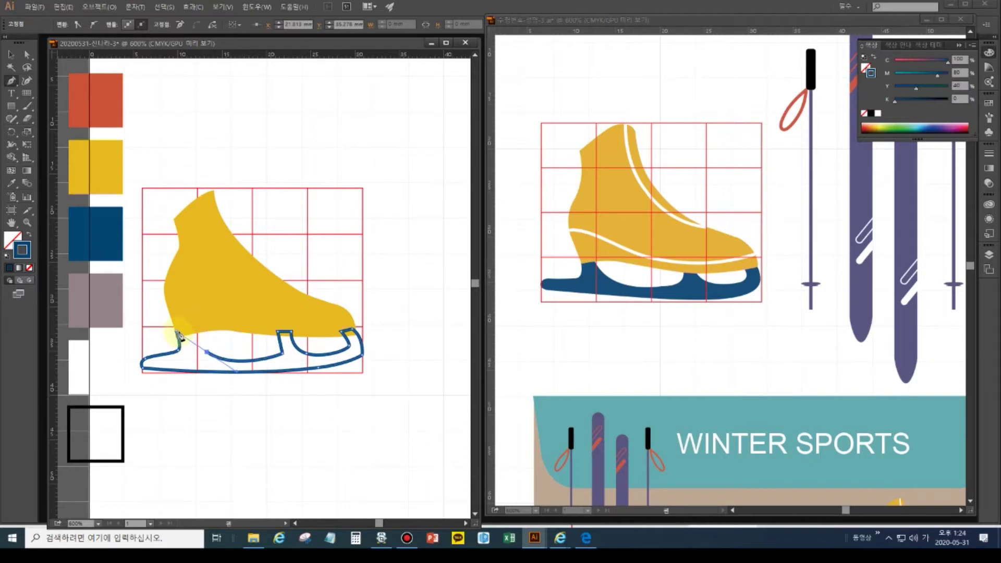
{"action": "left_click", "coordinate": [184, 332]}
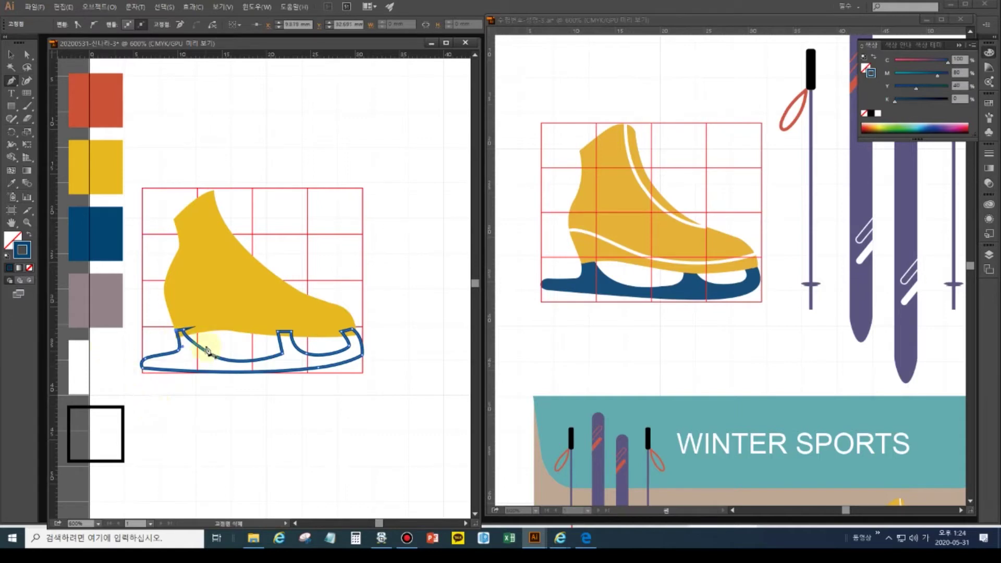
{"action": "left_click", "coordinate": [30, 235]}
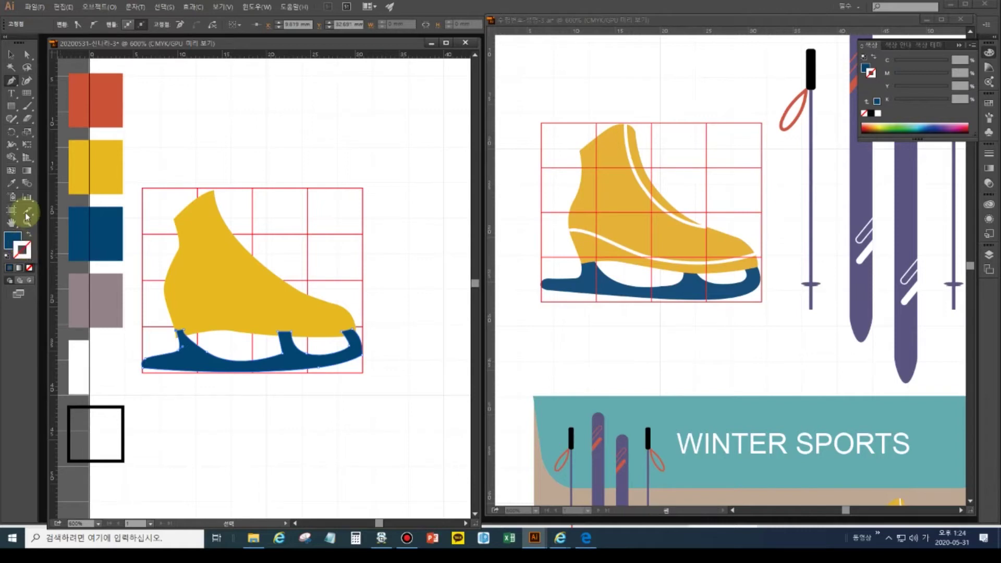
- Convert a blade anchor to smooth and reshape the lower curve of the front opening
{"action": "left_click", "coordinate": [11, 55]}
{"action": "left_click", "coordinate": [189, 352]}
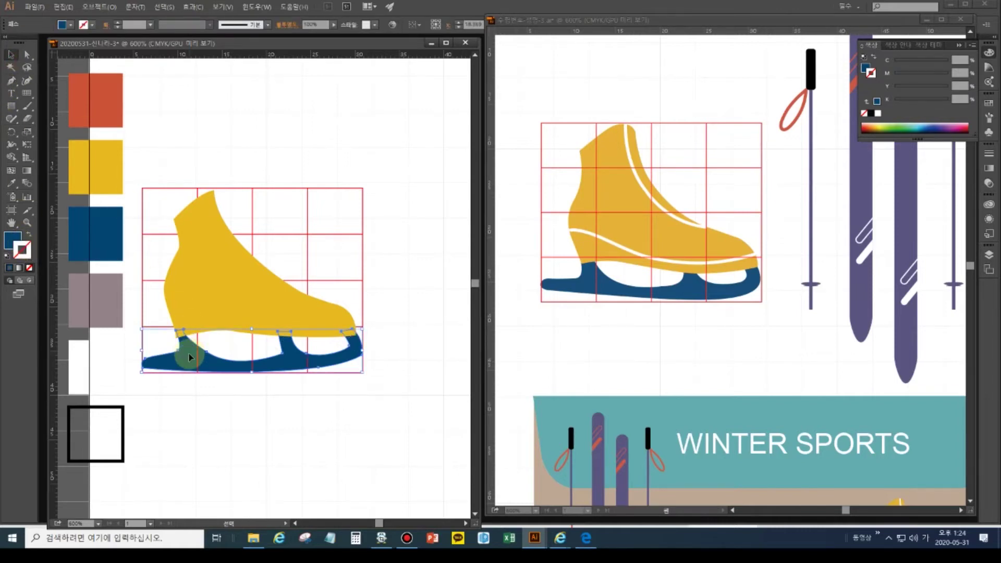
{"action": "left_click", "coordinate": [268, 440]}
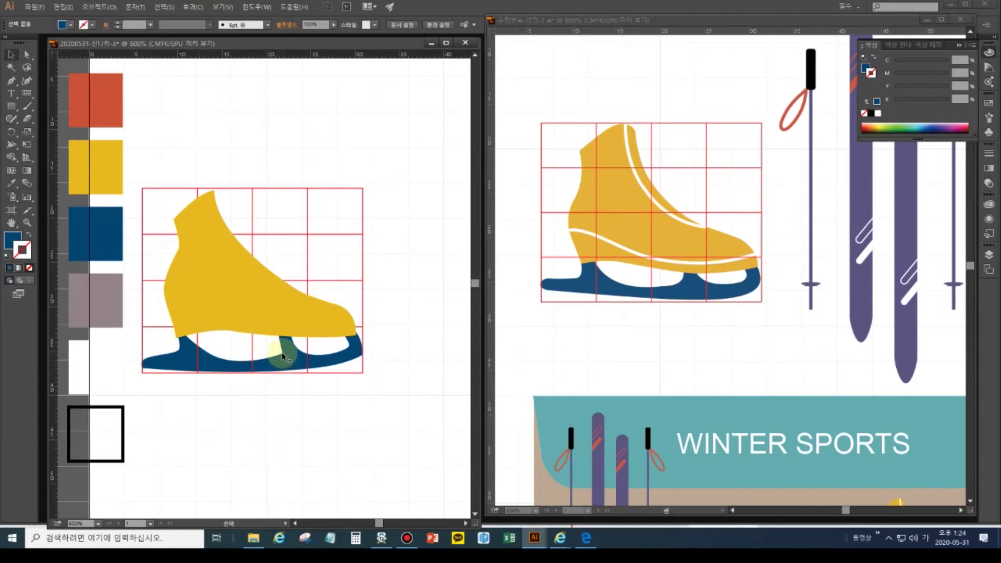
{"action": "left_click", "coordinate": [27, 54]}
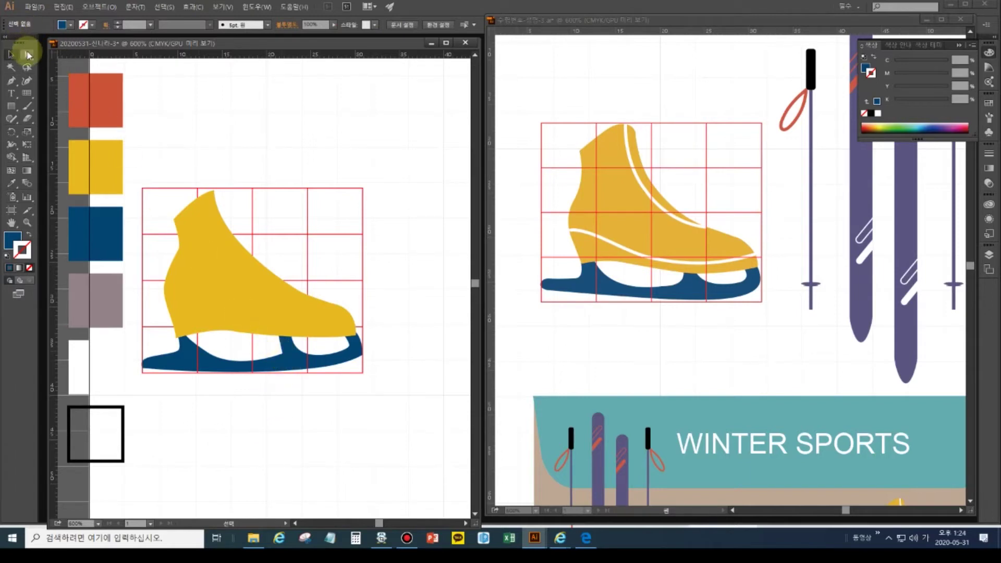
{"action": "left_click", "coordinate": [279, 350]}
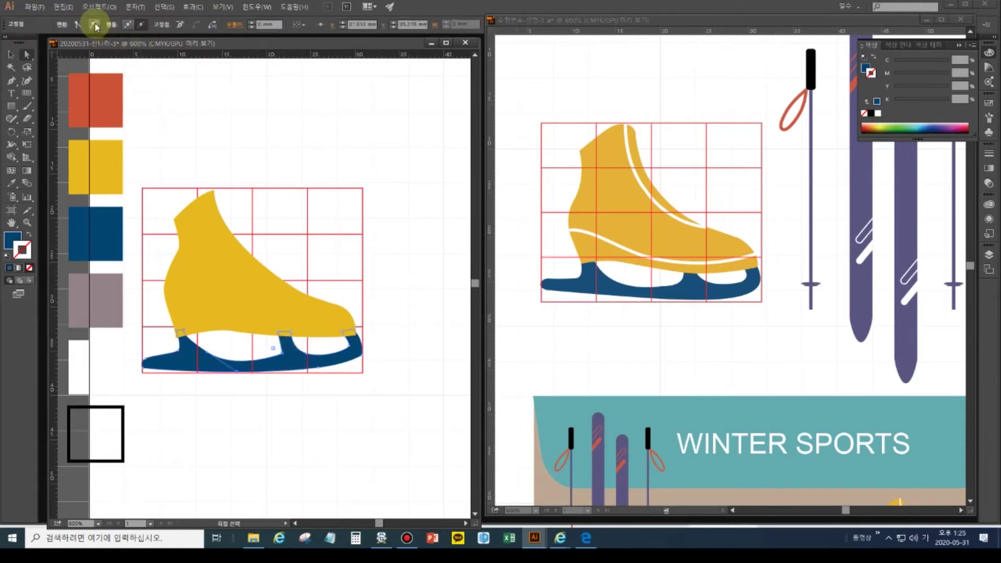
{"action": "left_click", "coordinate": [95, 25]}
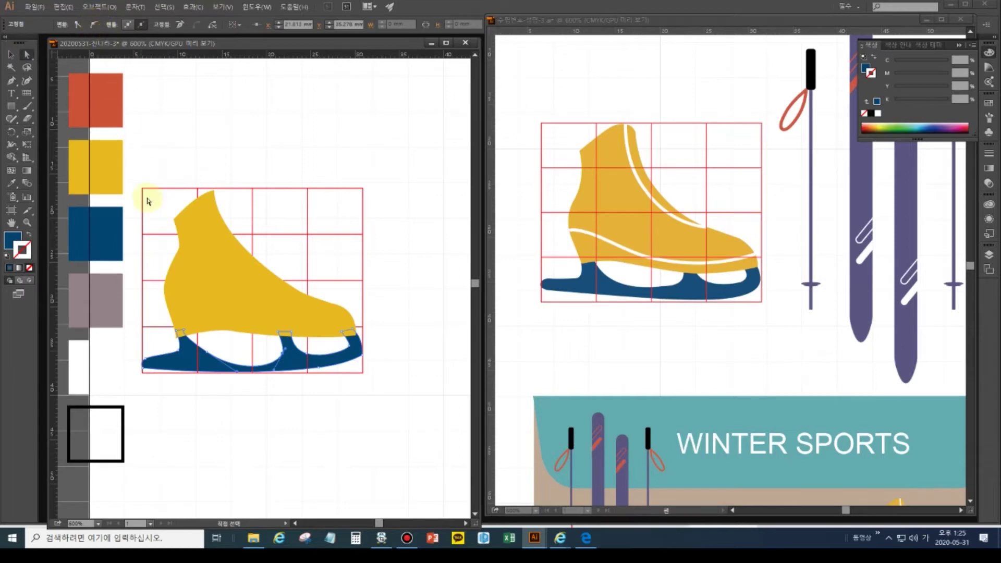
{"action": "mouse_move", "coordinate": [286, 346]}
{"action": "left_mouse_down"}
{"action": "mouse_move", "coordinate": [287, 366]}
{"action": "mouse_move", "coordinate": [355, 348]}
{"action": "left_mouse_up"}
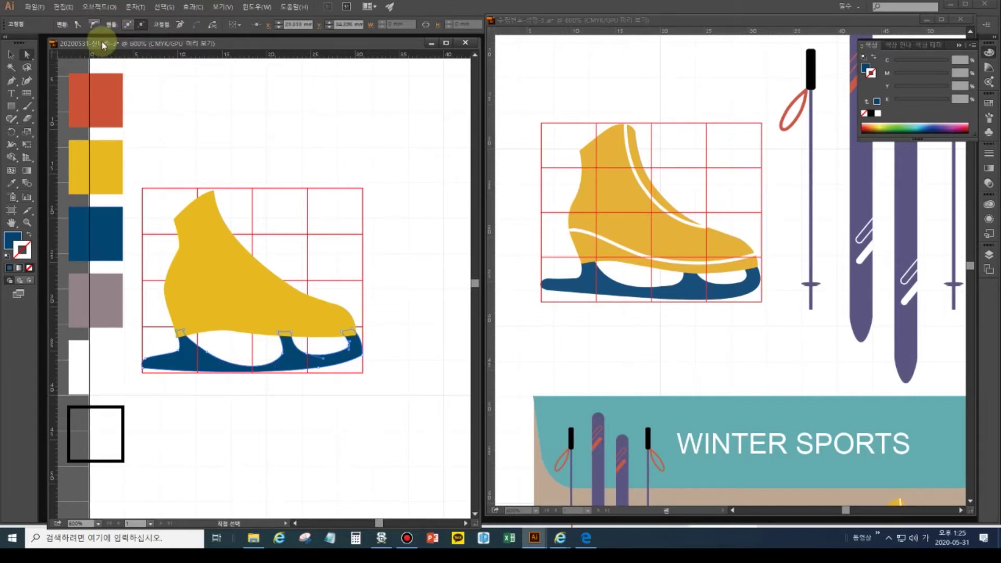
{"action": "left_click_drag", "start_coordinate": [279, 353], "coordinate": [244, 371]}
{"action": "left_click", "coordinate": [237, 375]}
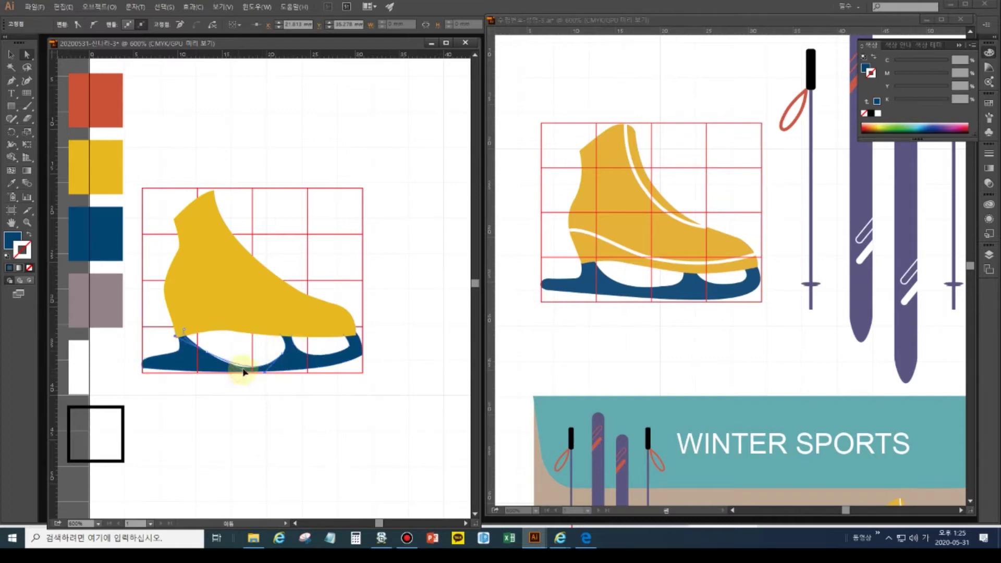
- Reshape the rear opening's curve near the heel, then zoom in on the blade's heel area
{"action": "left_click", "coordinate": [172, 344]}
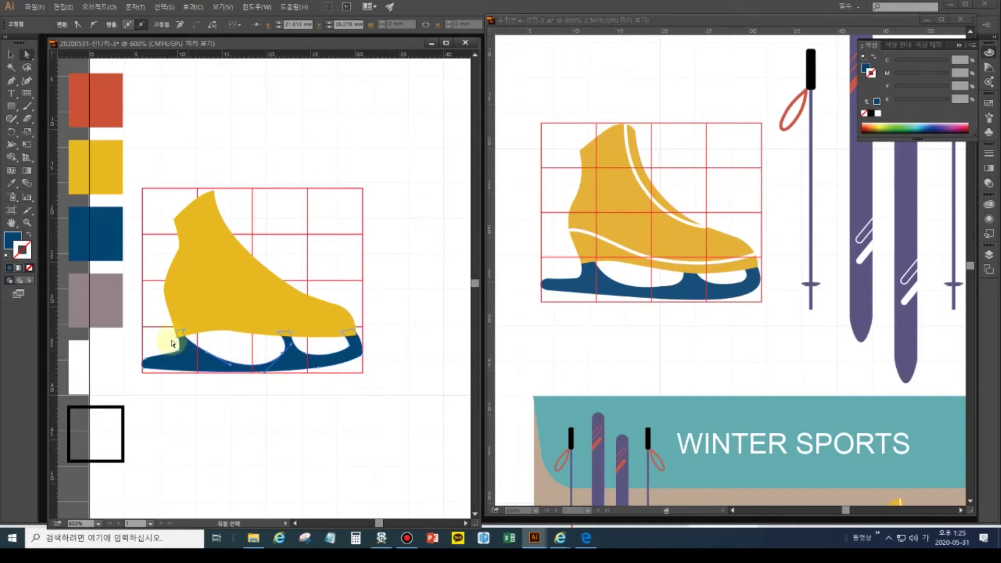
{"action": "mouse_move", "coordinate": [204, 342]}
{"action": "left_mouse_down"}
{"action": "mouse_move", "coordinate": [211, 358]}
{"action": "mouse_move", "coordinate": [188, 346]}
{"action": "left_mouse_up"}
{"action": "left_click", "coordinate": [189, 330]}
{"action": "left_click", "coordinate": [181, 338]}
{"action": "left_click", "coordinate": [182, 339]}
{"action": "left_click", "coordinate": [186, 346]}
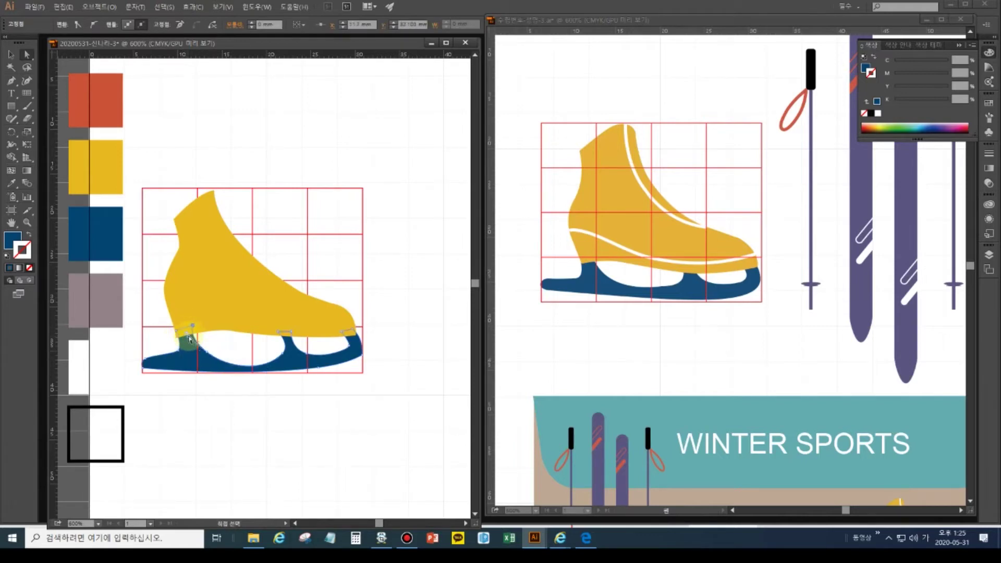
{"action": "left_click", "coordinate": [586, 279]}
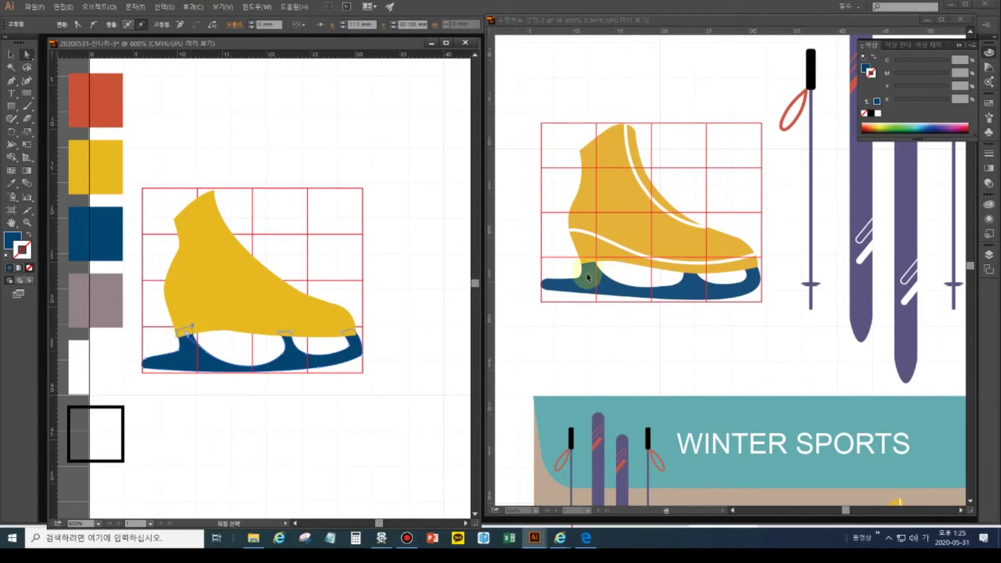
{"action": "left_click", "coordinate": [242, 409], "text": "ctrl"}
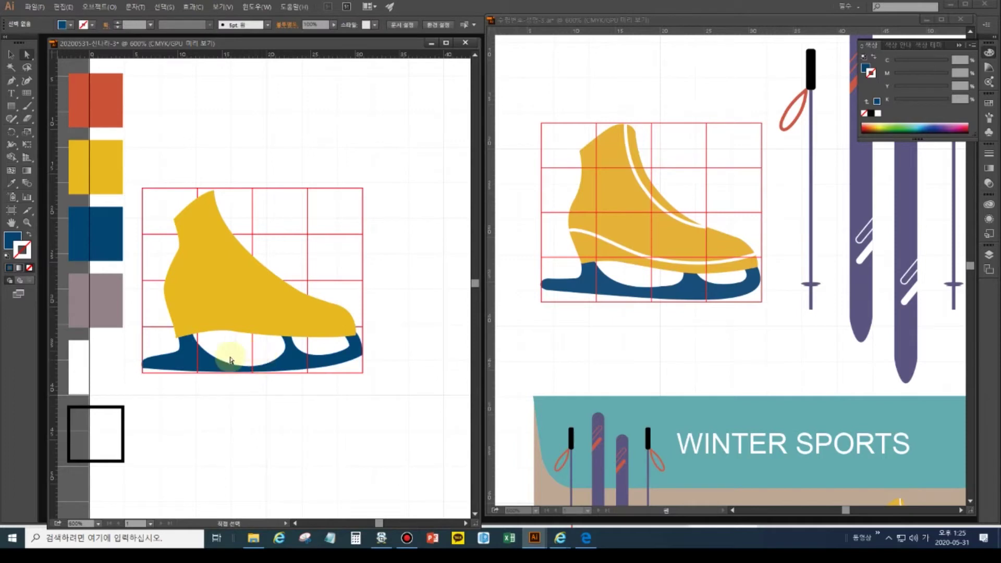
{"action": "left_click", "coordinate": [28, 223]}
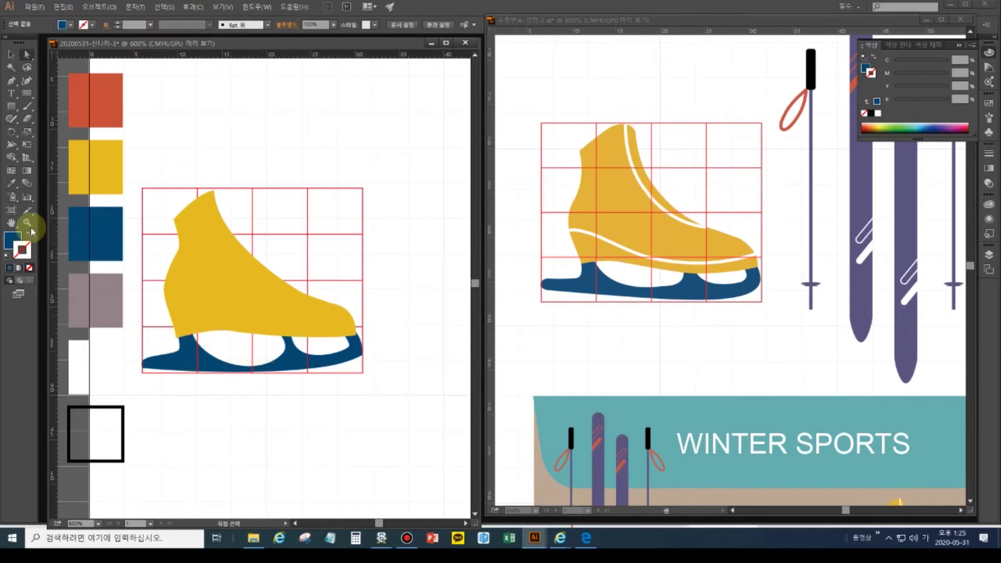
{"action": "left_click_drag", "start_coordinate": [165, 327], "coordinate": [261, 458]}
{"action": "left_click", "coordinate": [28, 56]}
{"action": "left_click", "coordinate": [208, 347]}
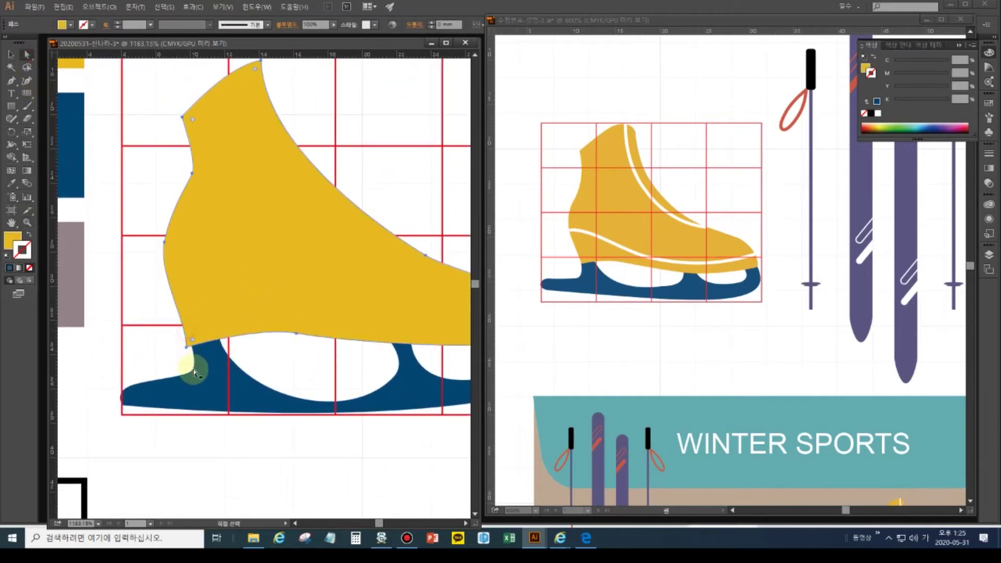
{"action": "left_click", "coordinate": [194, 374]}
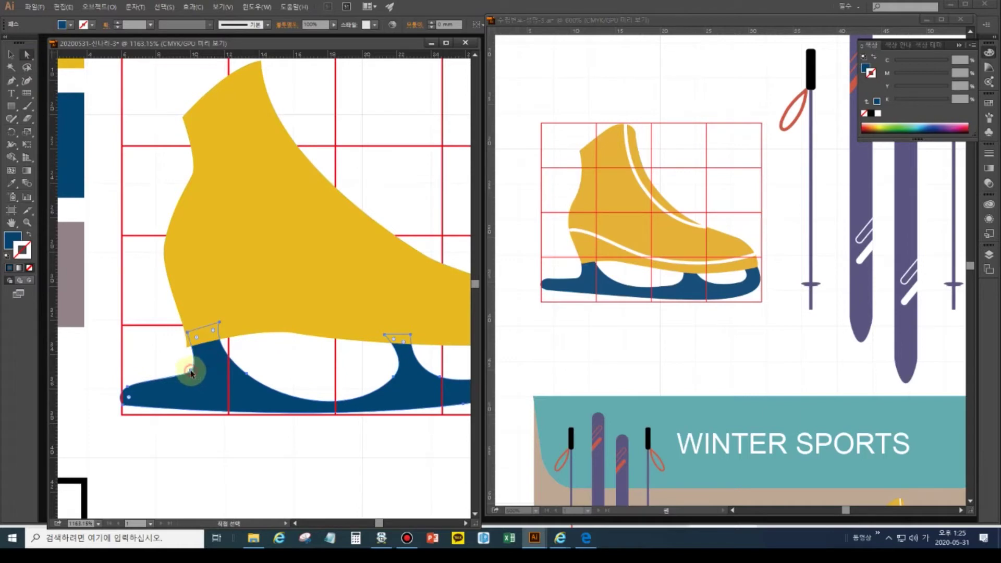
{"action": "left_click", "coordinate": [192, 373]}
{"action": "left_click", "coordinate": [189, 372]}
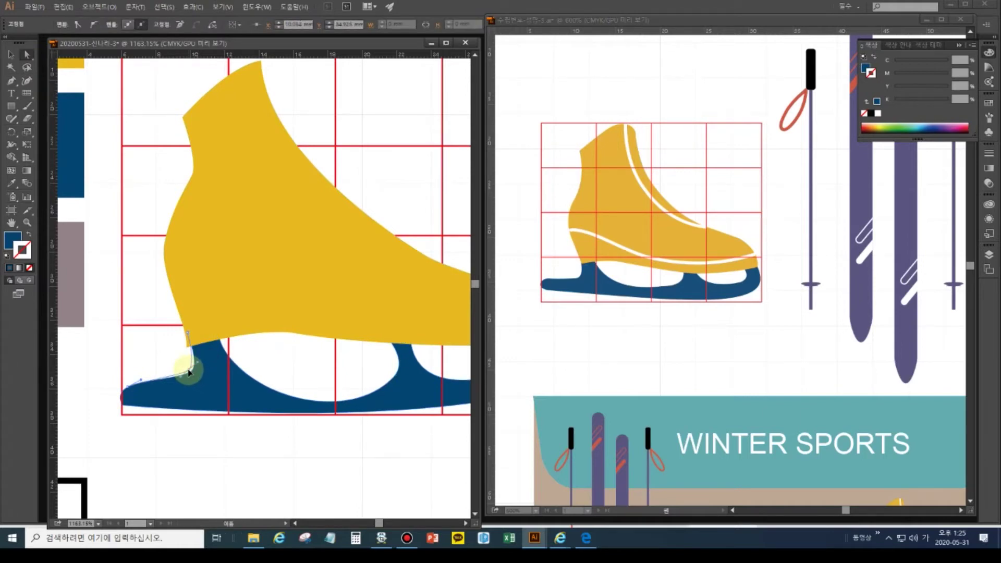
{"action": "left_click", "coordinate": [184, 334]}
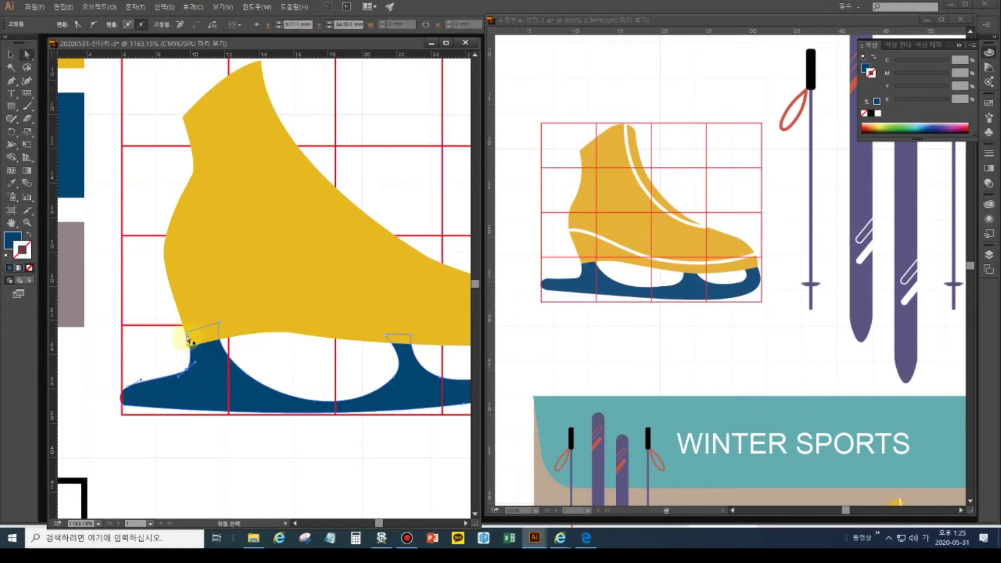
{"action": "left_click", "coordinate": [188, 354]}
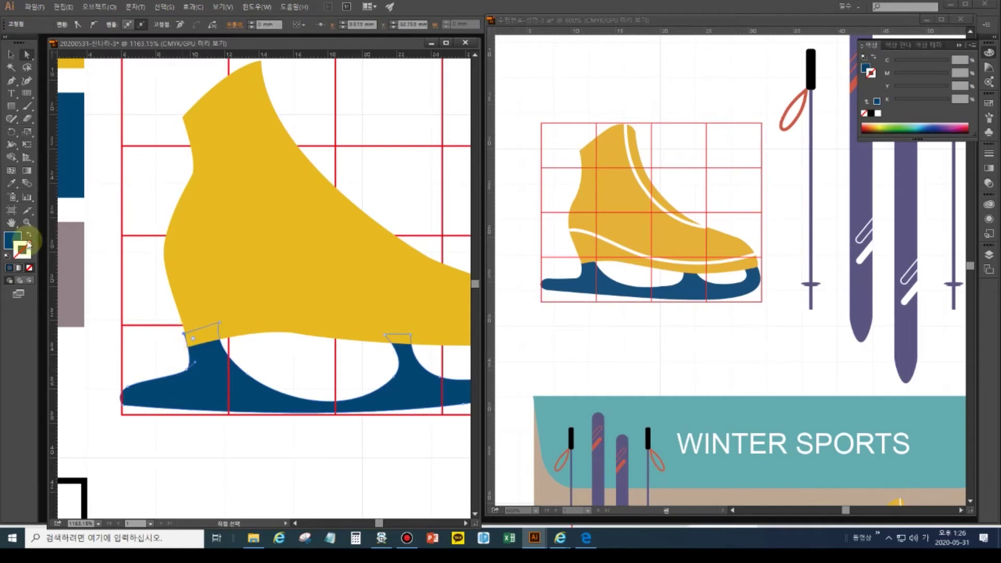
{"action": "double_click", "coordinate": [11, 222]}
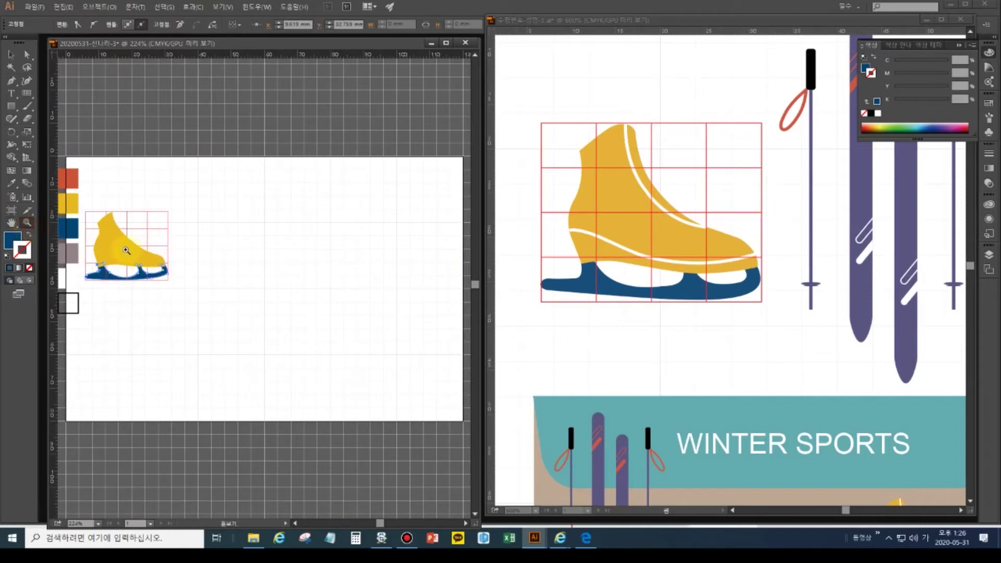
{"action": "left_click", "coordinate": [111, 243]}
{"action": "left_click_drag", "start_coordinate": [99, 257], "coordinate": [346, 352]}
{"action": "left_click", "coordinate": [275, 201]}
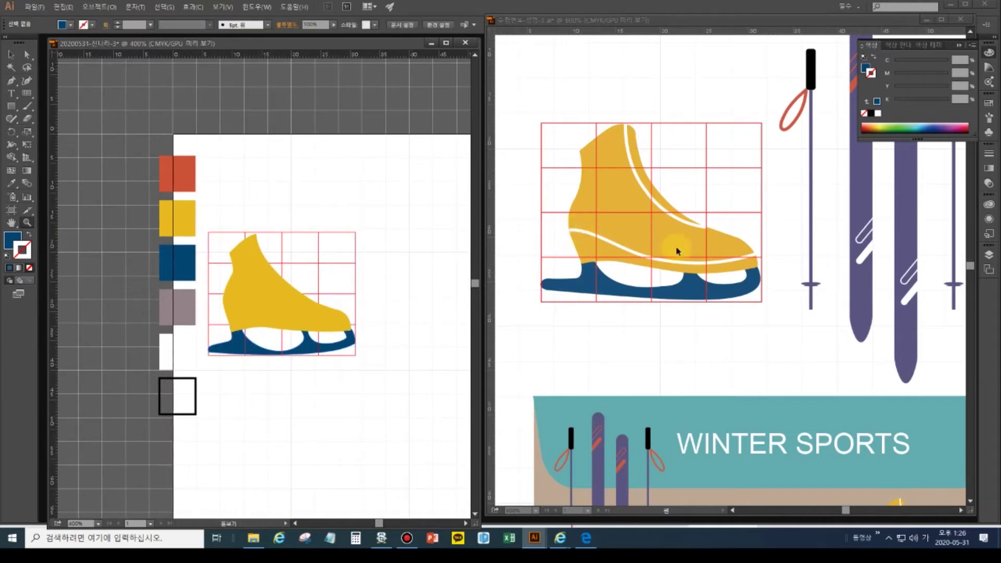
{"action": "left_click", "coordinate": [18, 55]}
{"action": "left_click", "coordinate": [630, 238]}
{"action": "left_click", "coordinate": [11, 54]}
{"action": "left_click", "coordinate": [600, 248]}
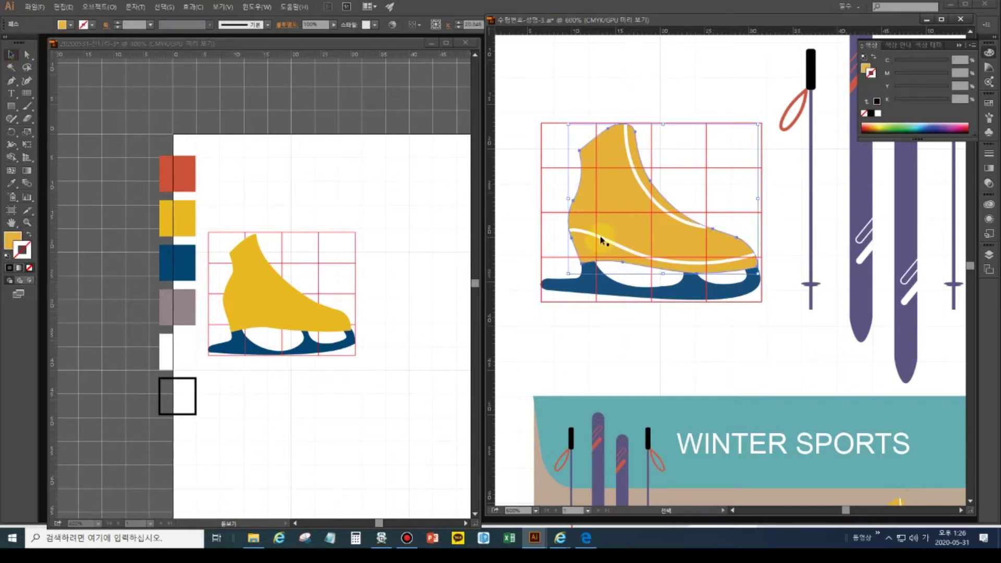
{"action": "left_click", "coordinate": [602, 240]}
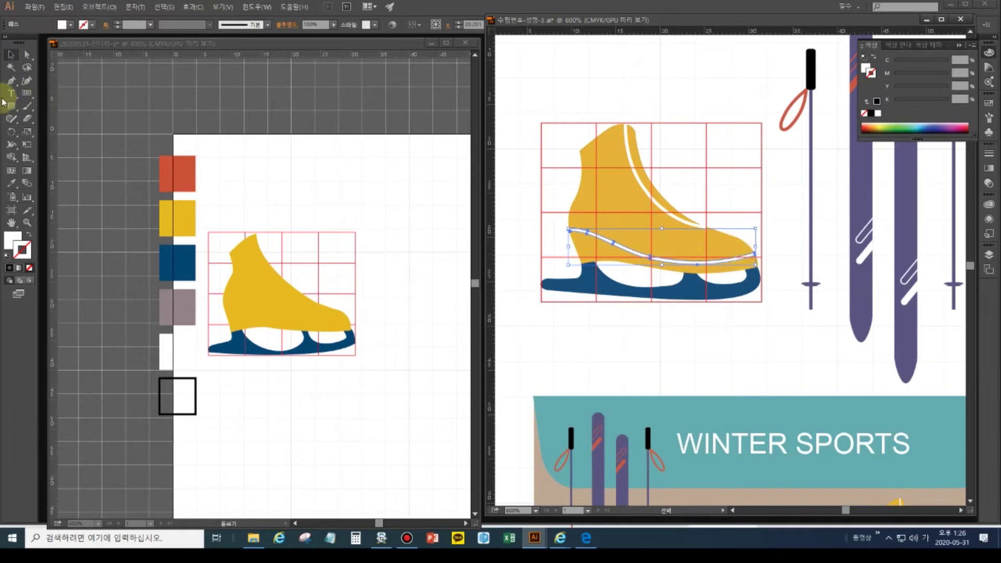
{"action": "left_click", "coordinate": [389, 231]}
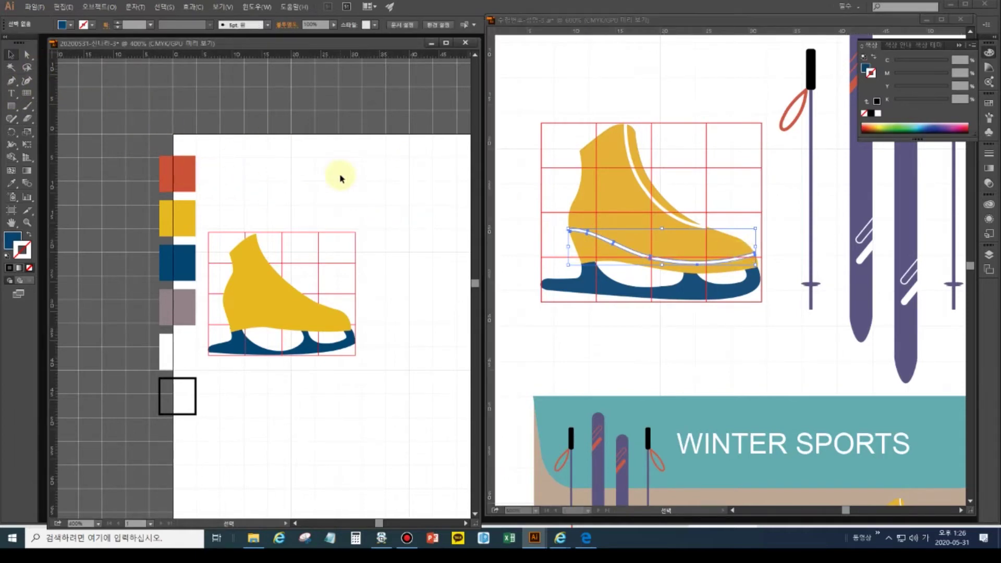
{"action": "left_click", "coordinate": [11, 81]}
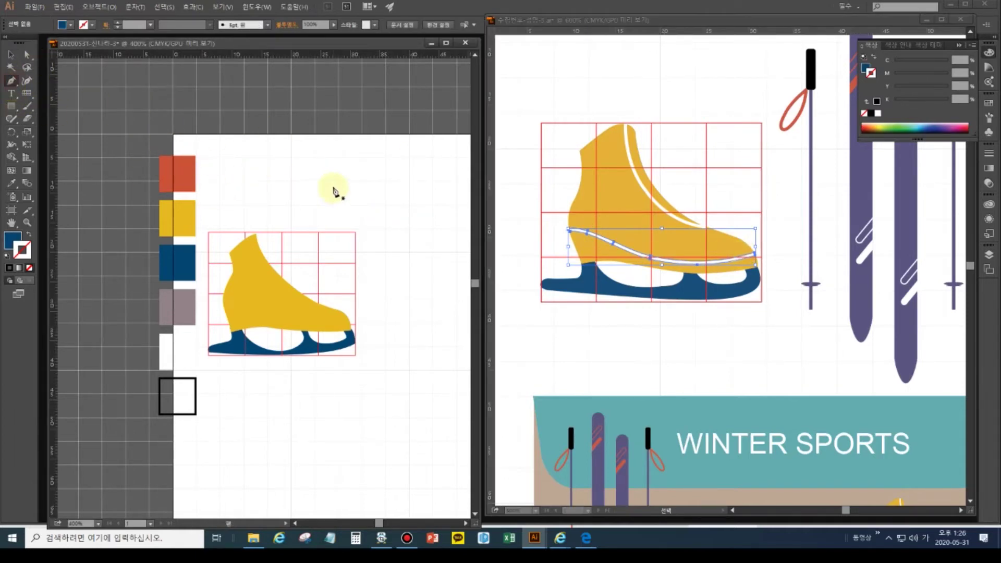
- Draw a closed curved band from the boot's left edge across the lower boot to the toe
{"action": "left_click", "coordinate": [220, 308]}
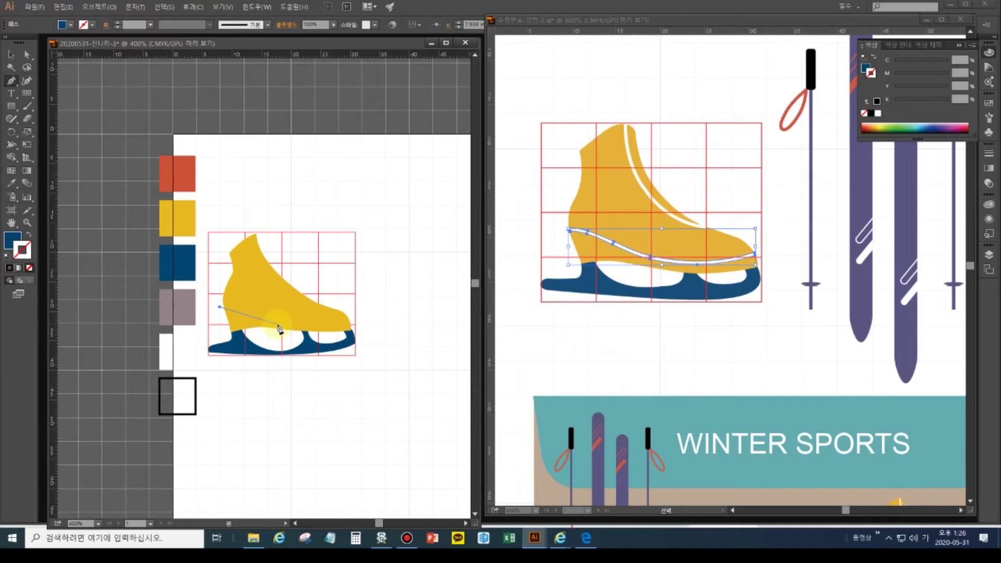
{"action": "left_click_drag", "start_coordinate": [279, 324], "coordinate": [304, 335]}
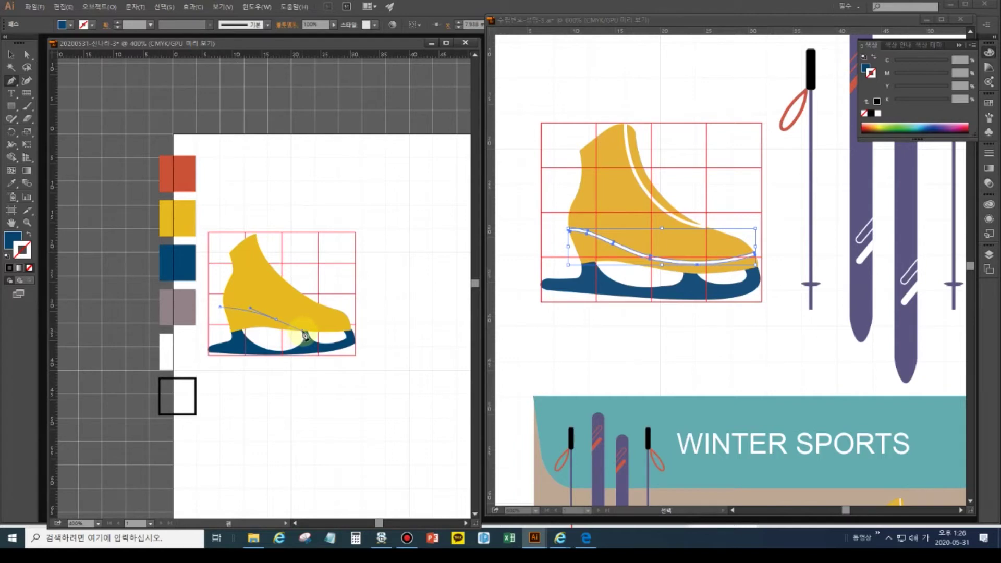
{"action": "left_click_drag", "start_coordinate": [305, 336], "coordinate": [306, 337]}
{"action": "left_click", "coordinate": [358, 321]}
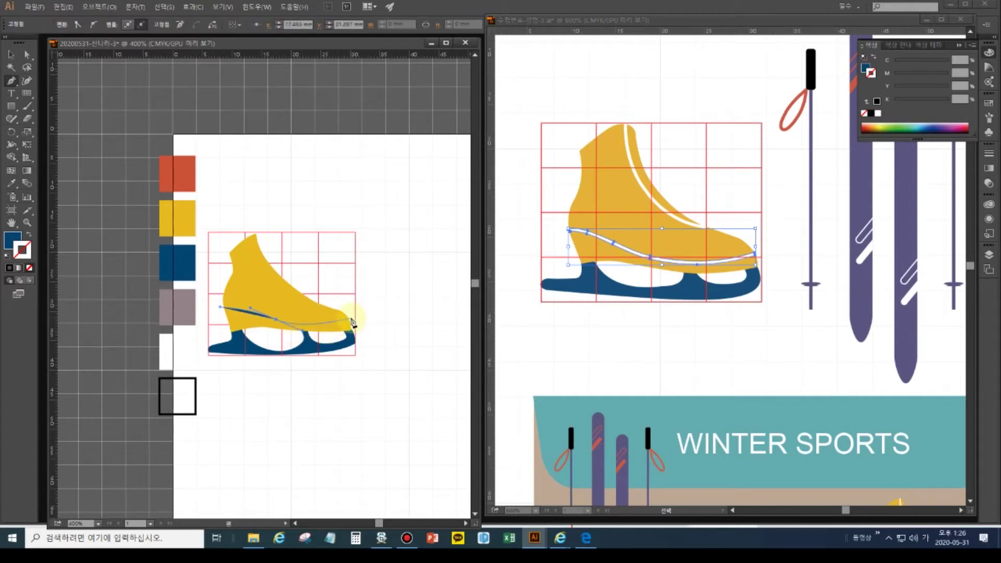
{"action": "left_click_drag", "start_coordinate": [352, 323], "coordinate": [355, 325]}
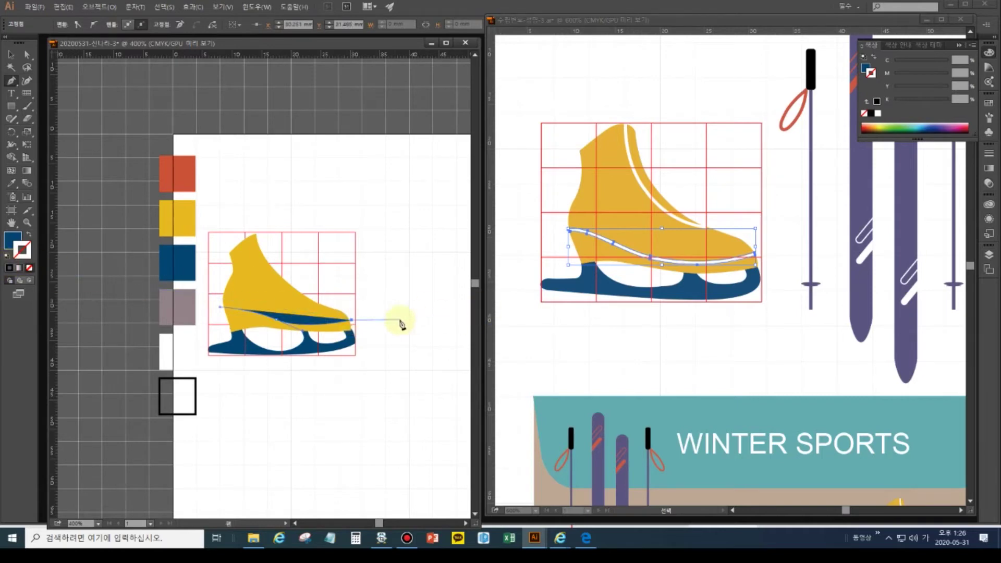
{"action": "left_click", "coordinate": [381, 324], "text": "ctrl"}
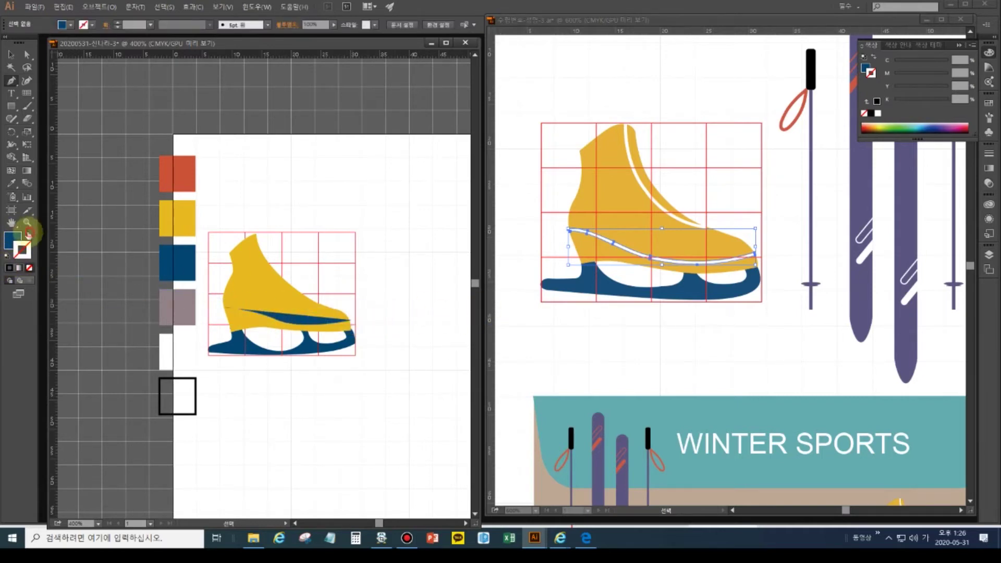
{"action": "left_click", "coordinate": [29, 234]}
{"action": "left_click", "coordinate": [21, 253]}
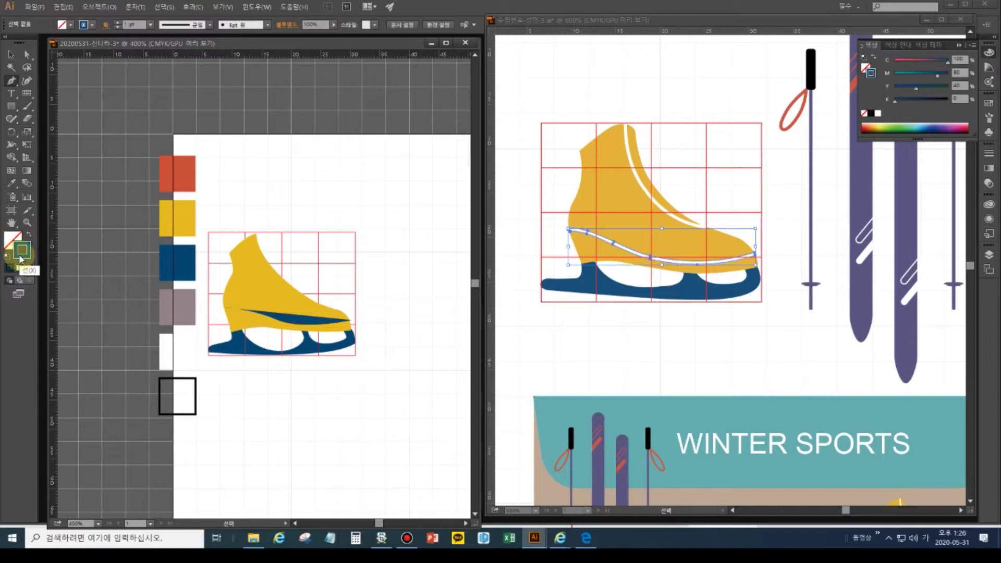
- Give the band a white stroke with no fill and a slightly thinner stroke weight
{"action": "left_click", "coordinate": [7, 256]}
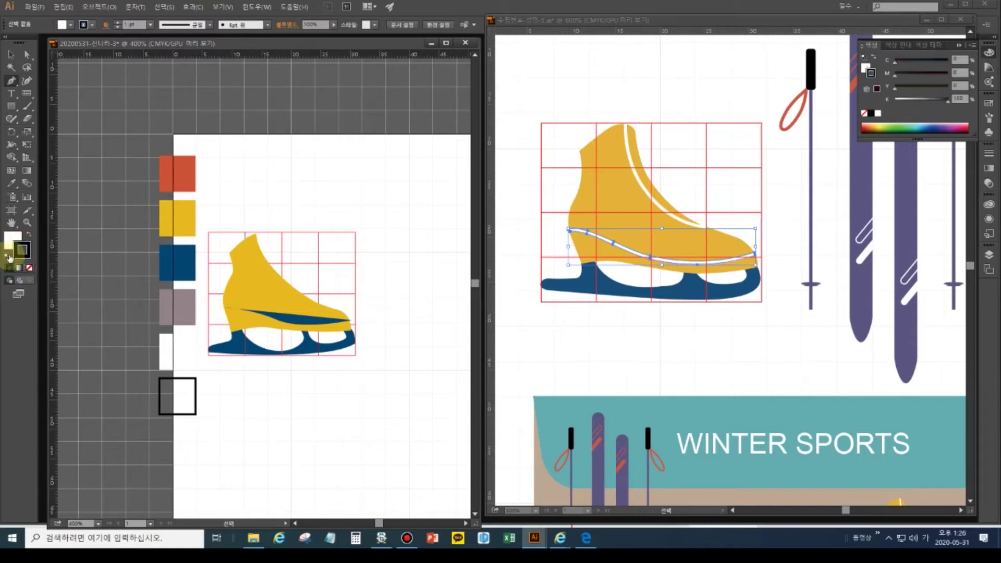
{"action": "left_click", "coordinate": [31, 238]}
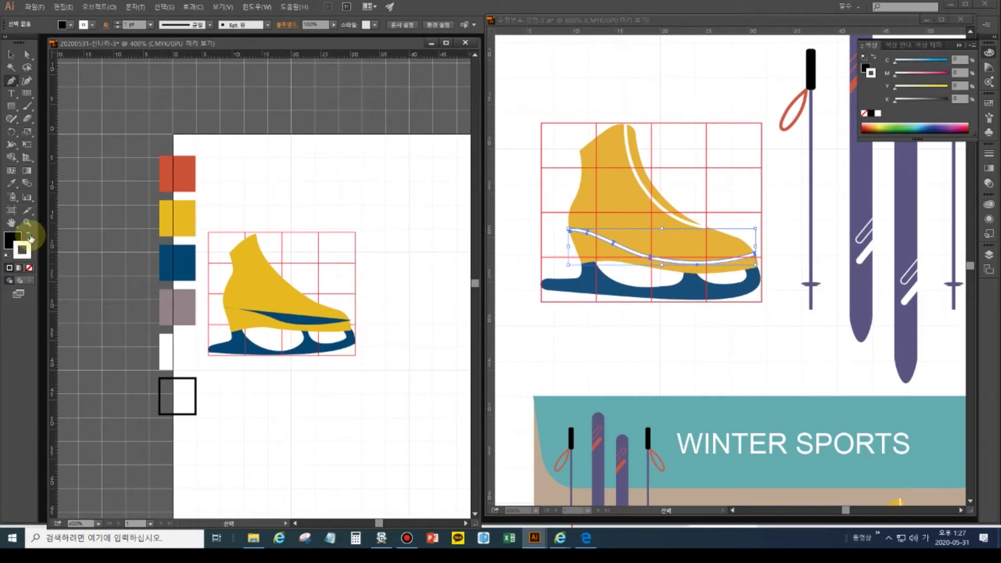
{"action": "left_click", "coordinate": [10, 54]}
{"action": "left_click", "coordinate": [284, 317]}
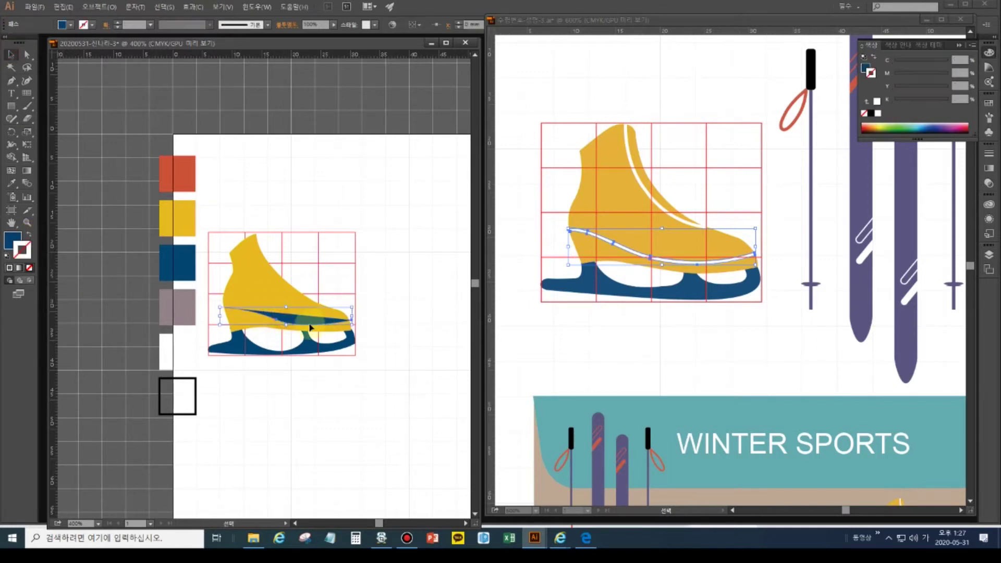
{"action": "left_click", "coordinate": [6, 256]}
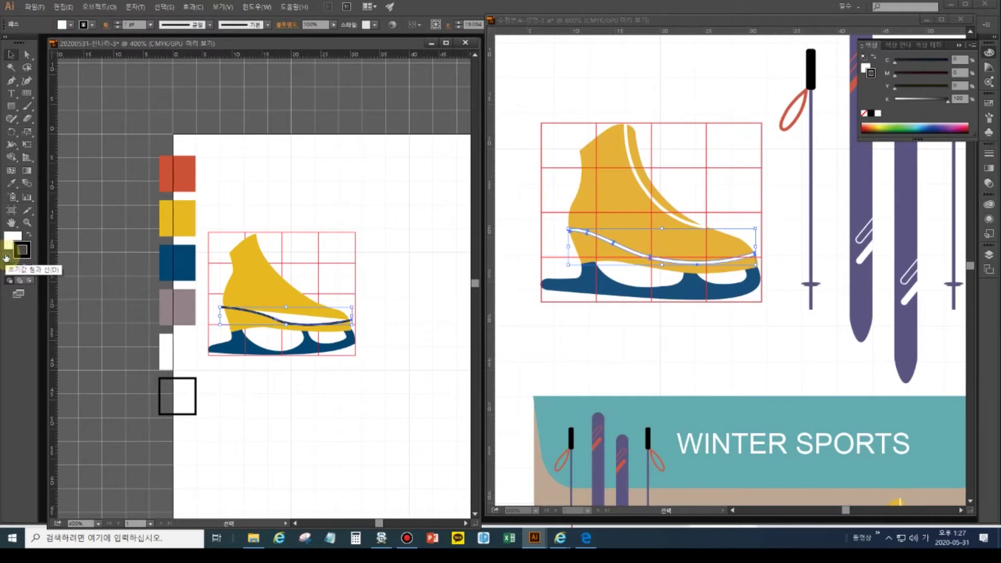
{"action": "left_click", "coordinate": [28, 235]}
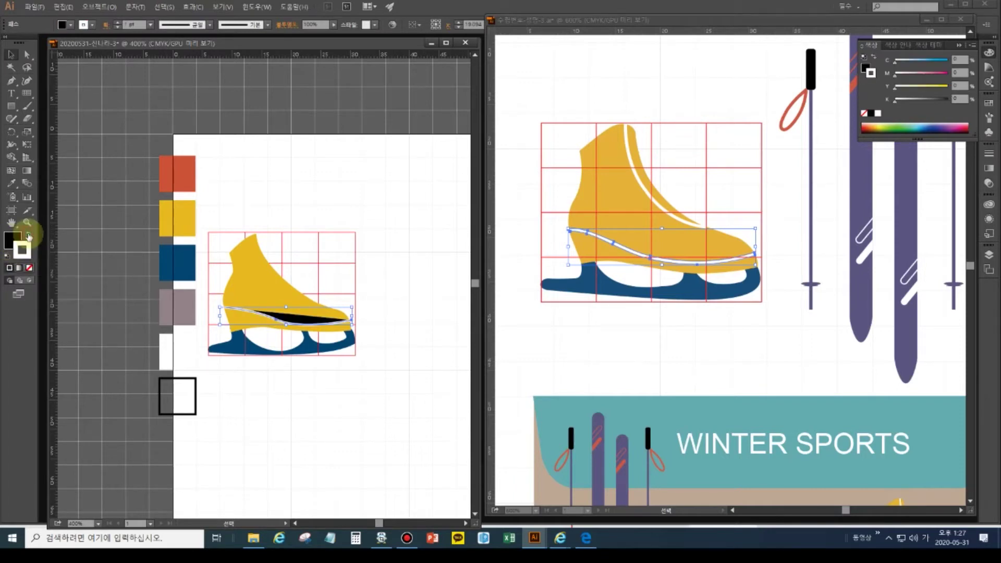
{"action": "left_click", "coordinate": [29, 267]}
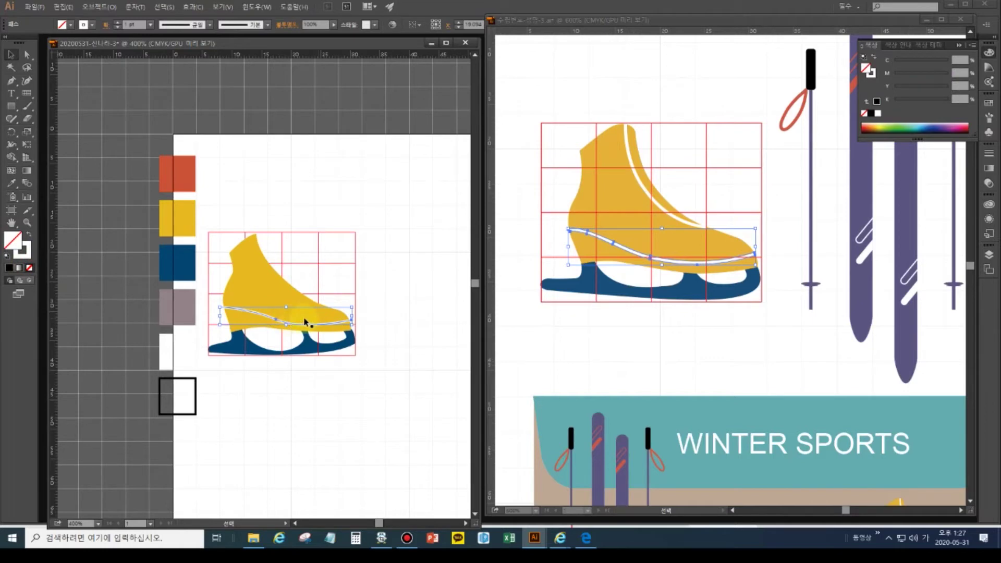
{"action": "left_click", "coordinate": [117, 26]}
{"action": "left_click", "coordinate": [118, 26]}
{"action": "left_click", "coordinate": [151, 25]}
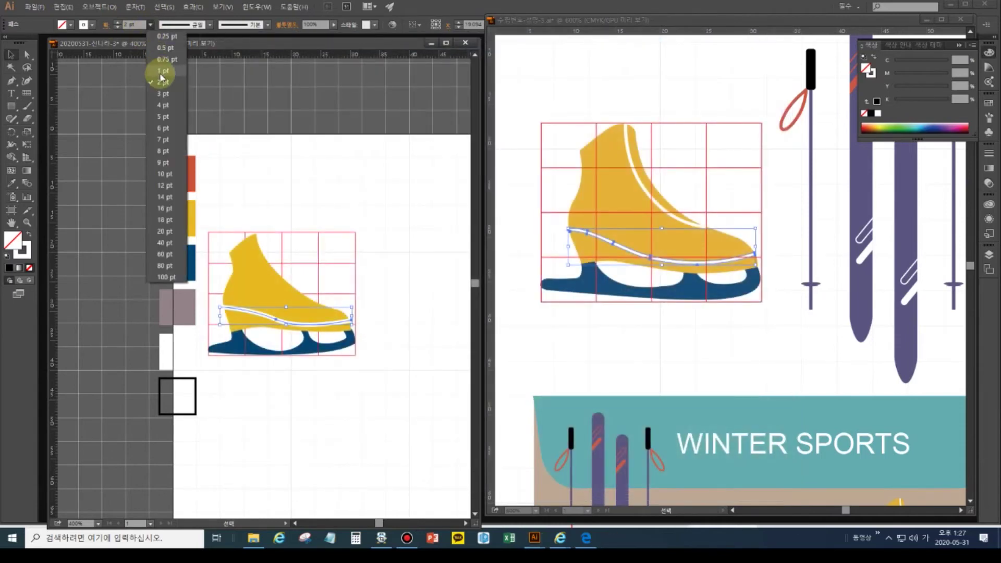
{"action": "left_click", "coordinate": [128, 25]}
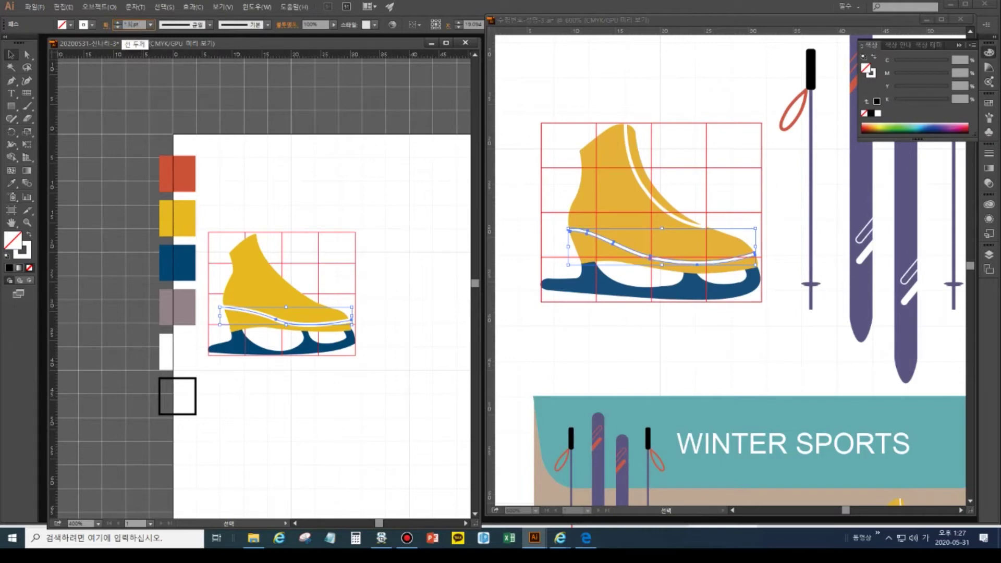
{"action": "left_click", "coordinate": [118, 27]}
- Adjust the stripe's end points at the boot's left edge and at the toe, then reselect it
{"action": "left_click", "coordinate": [248, 309]}
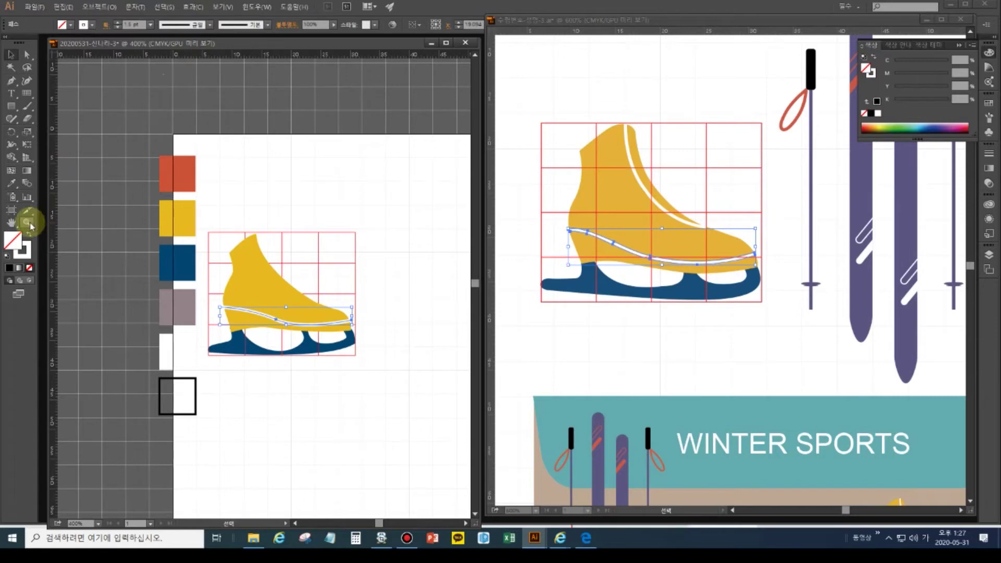
{"action": "key", "text": "ctrl+equal"}
{"action": "key", "text": "ctrl+equal"}
{"action": "key", "text": "ctrl+equal"}
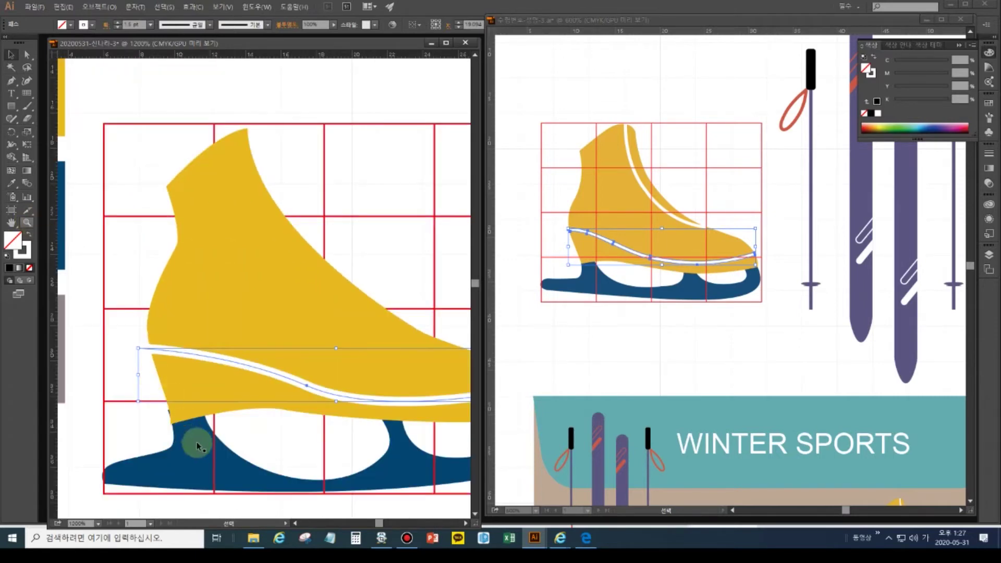
{"action": "left_click_drag", "start_coordinate": [168, 367], "coordinate": [209, 361]}
{"action": "left_click", "coordinate": [27, 54]}
{"action": "left_click_drag", "start_coordinate": [167, 331], "coordinate": [187, 356]}
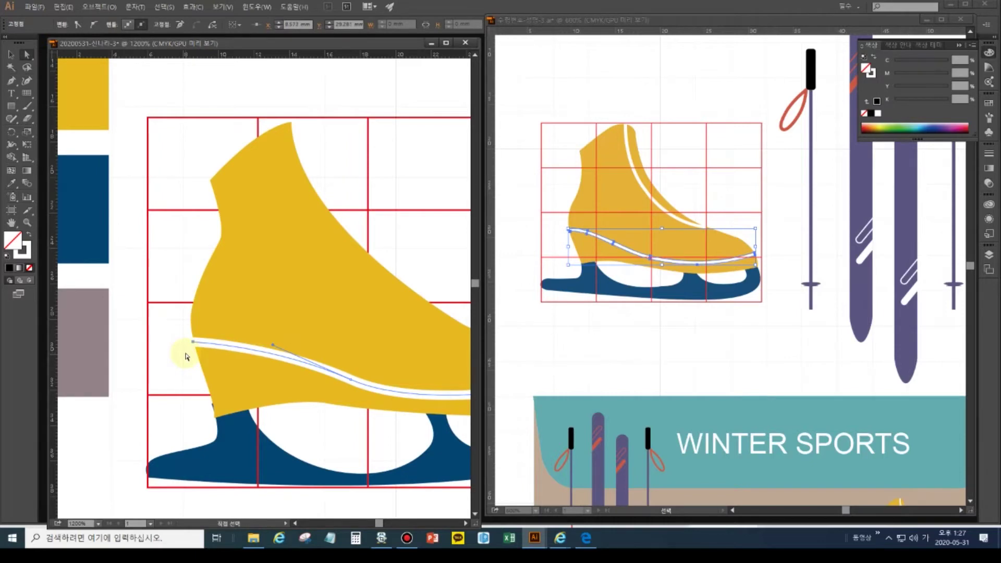
{"action": "left_click_drag", "start_coordinate": [394, 386], "coordinate": [223, 349]}
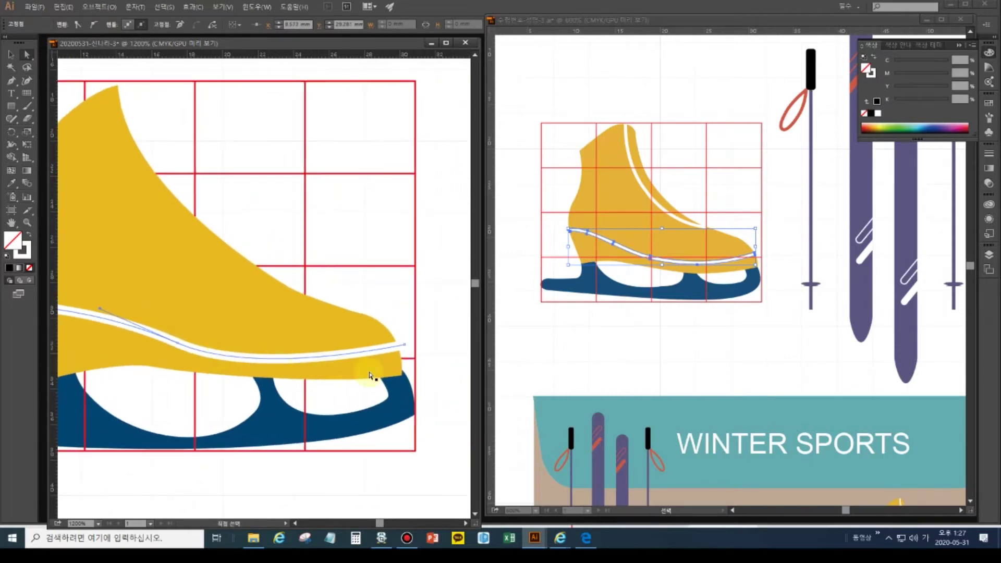
{"action": "left_click", "coordinate": [403, 346]}
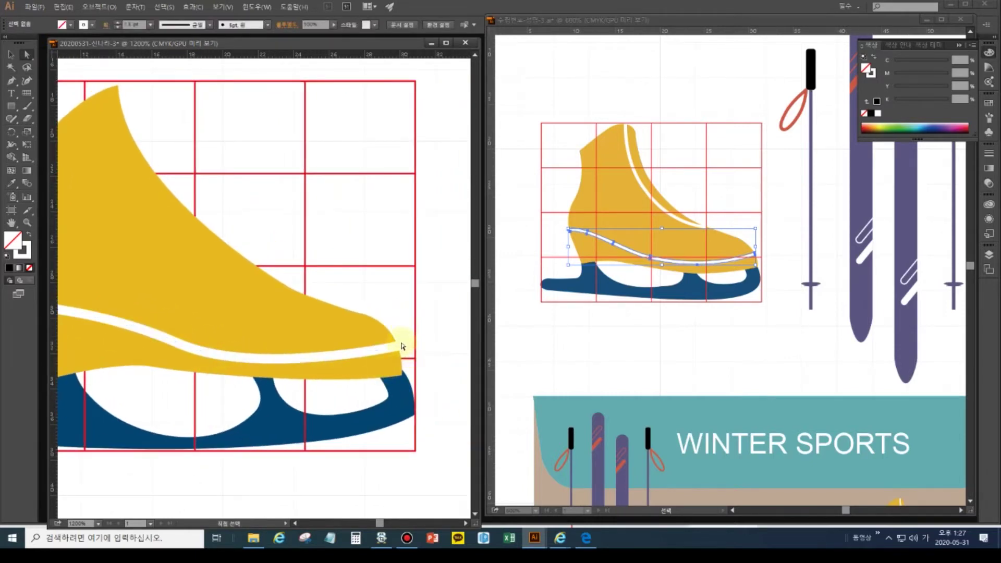
{"action": "left_click", "coordinate": [403, 347]}
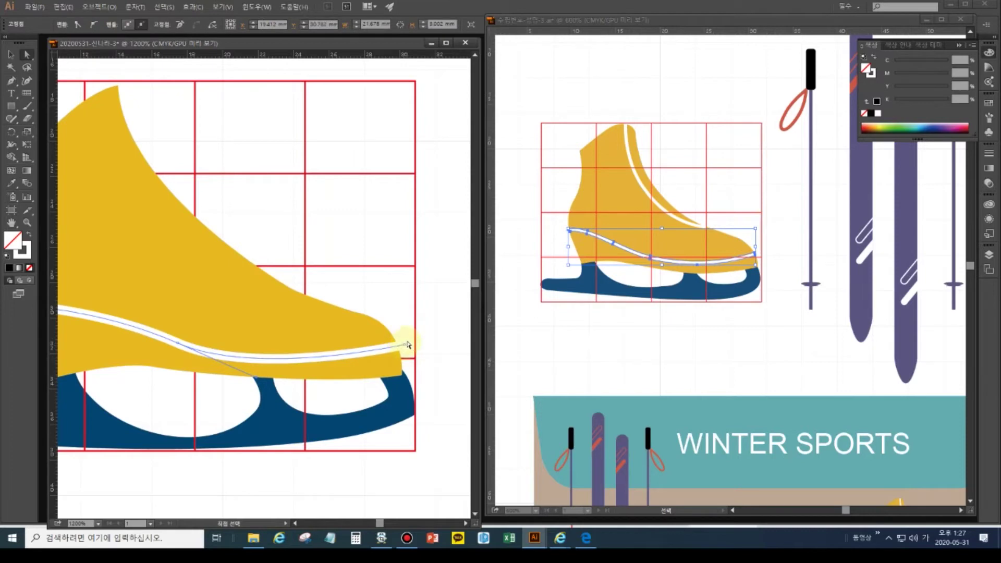
{"action": "left_click", "coordinate": [405, 346]}
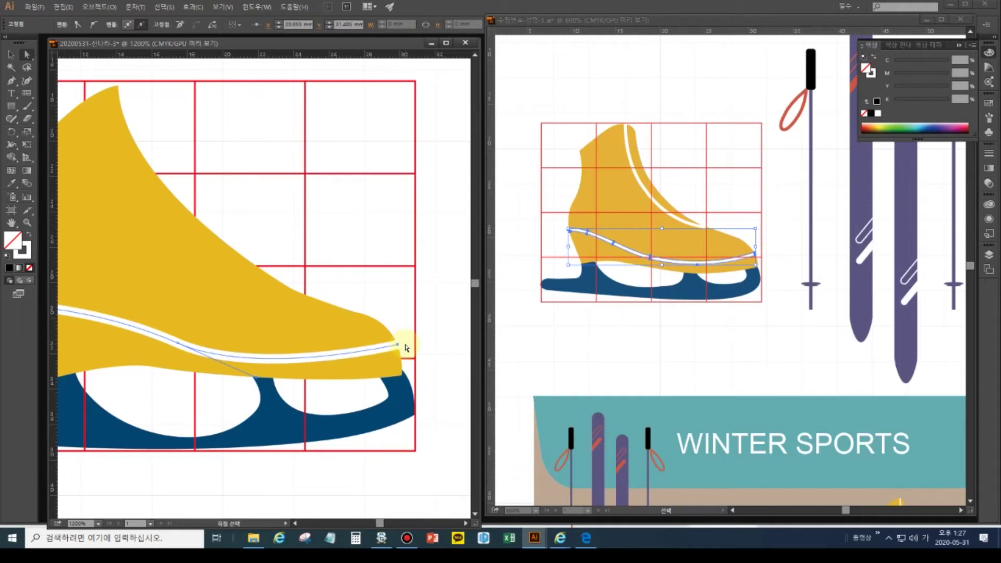
{"action": "left_click", "coordinate": [11, 55]}
{"action": "left_click", "coordinate": [332, 257]}
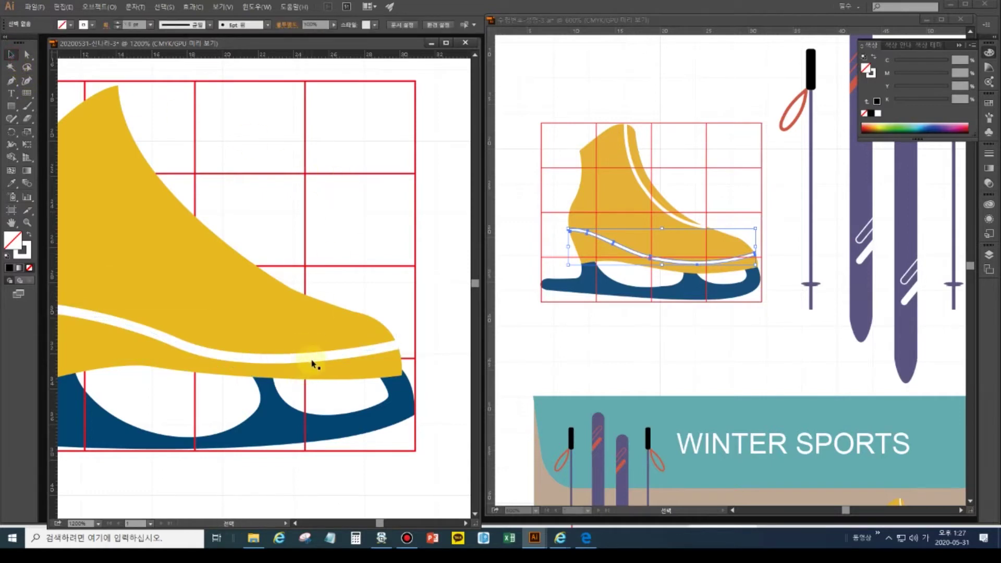
{"action": "left_click", "coordinate": [359, 354]}
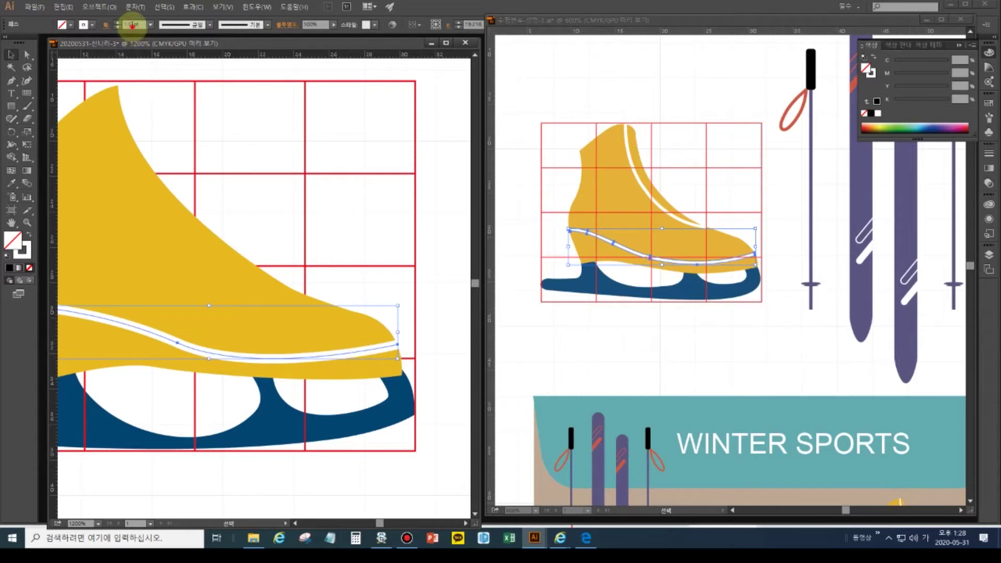
- Thin the white stripe's stroke slightly and apply Object > Path > Outline Stroke
{"action": "left_click", "coordinate": [117, 27]}
{"action": "left_click", "coordinate": [118, 29]}
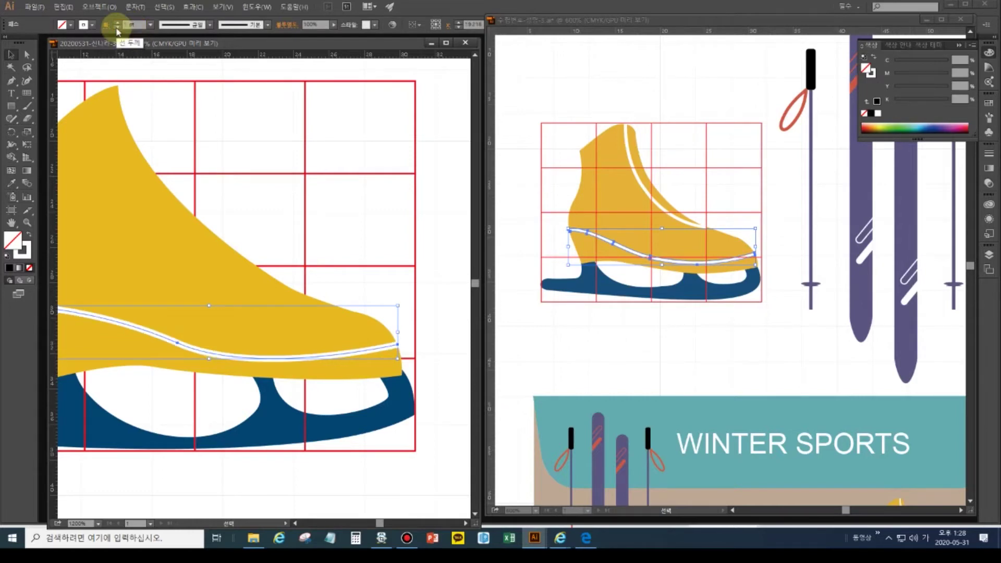
{"action": "left_click", "coordinate": [99, 6]}
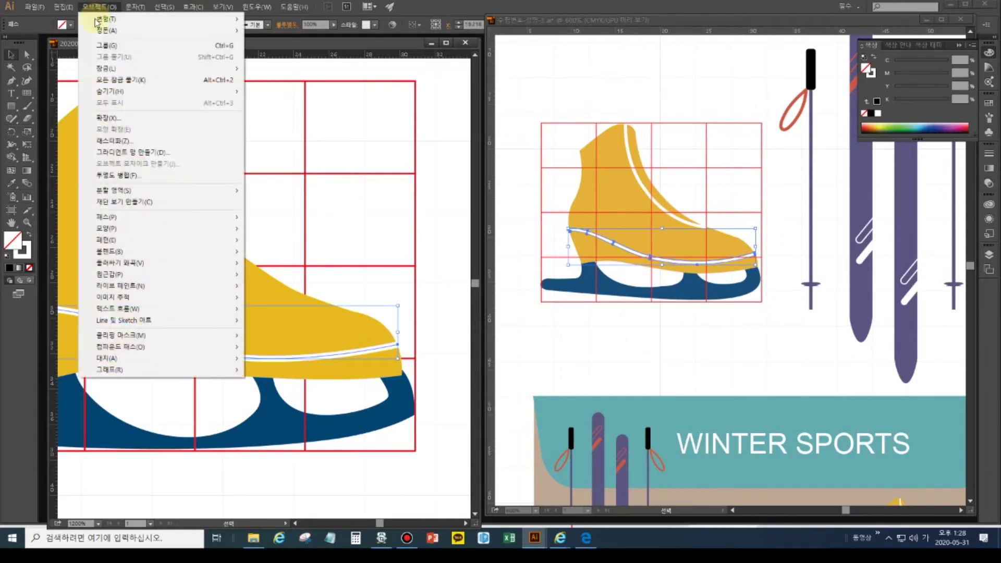
{"action": "mouse_move", "coordinate": [126, 217]}
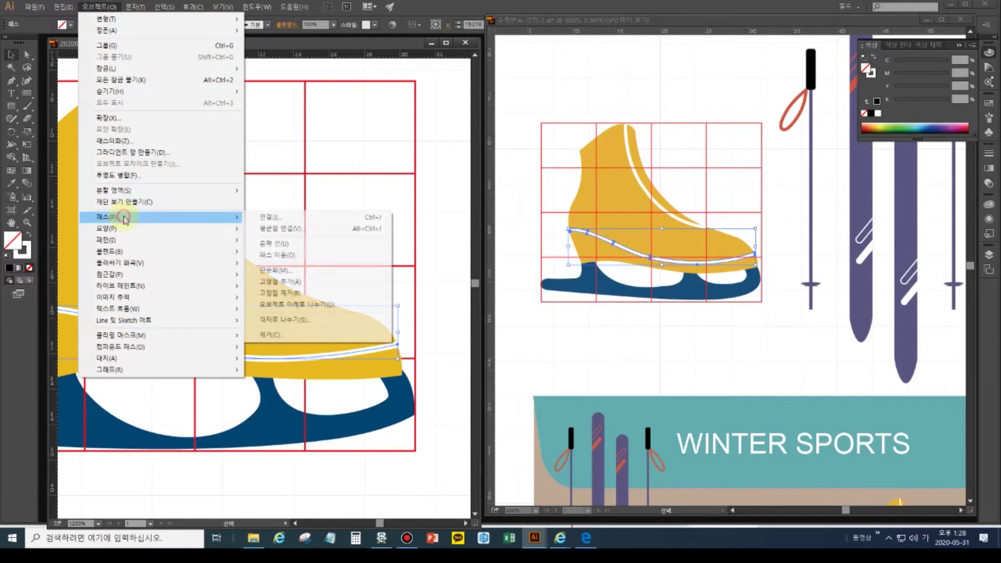
{"action": "left_click", "coordinate": [284, 245]}
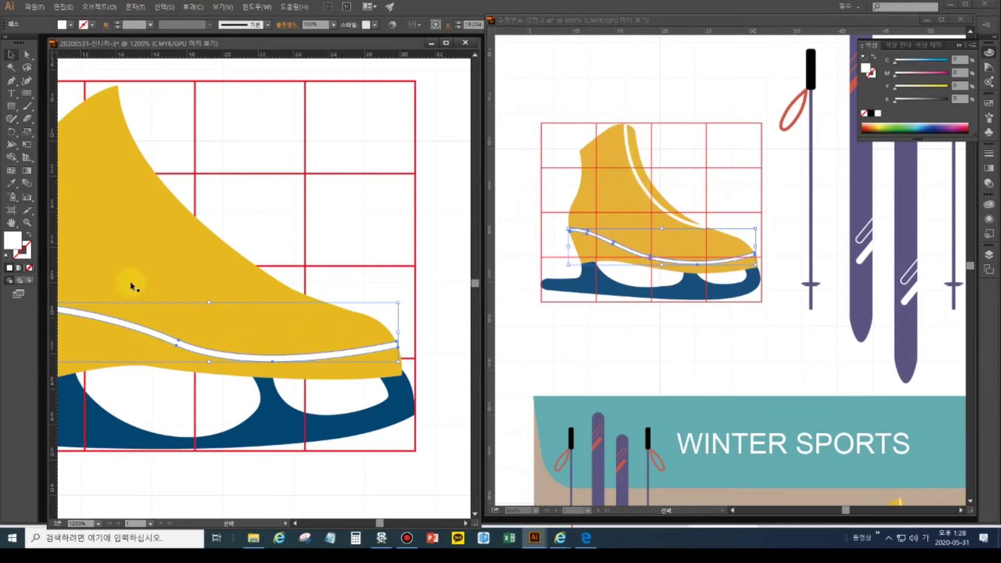
{"action": "left_click", "coordinate": [6, 227]}
- Deselect the stripe, fit the artboard, then zoom in repeatedly until the skate fills the window
{"action": "double_click", "coordinate": [6, 228]}
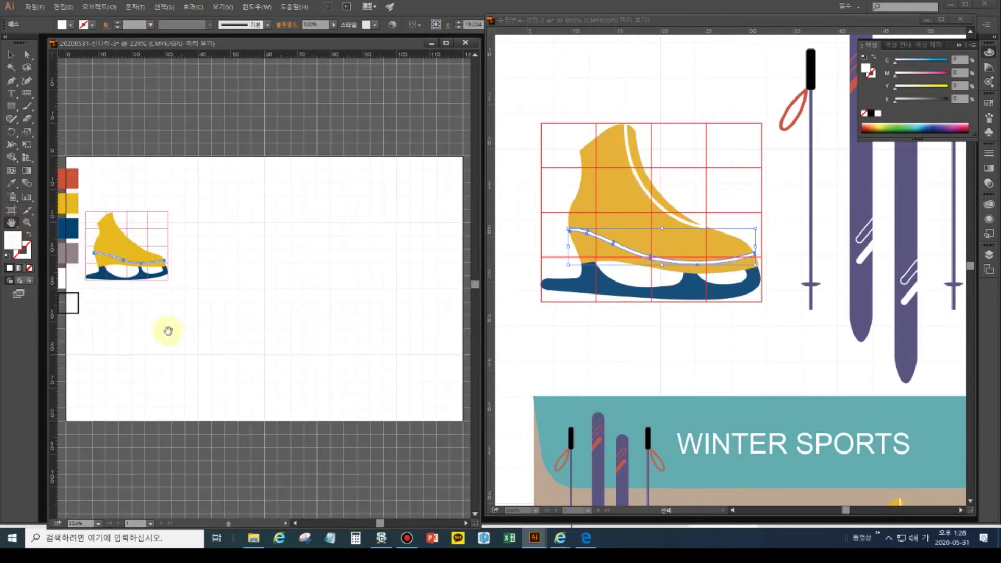
{"action": "key", "text": "ctrl+shift+a"}
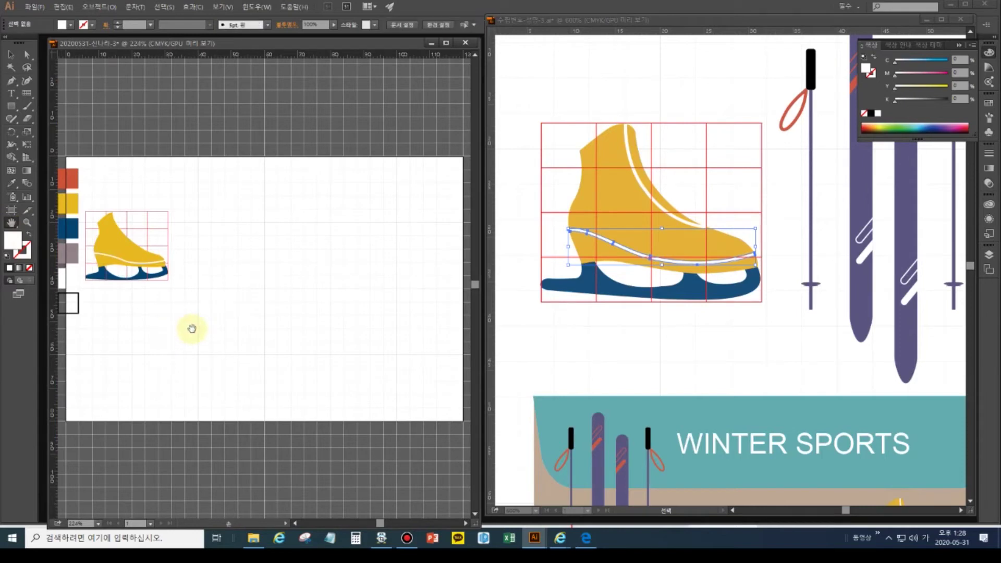
{"action": "left_click_drag", "start_coordinate": [170, 310], "coordinate": [198, 351]}
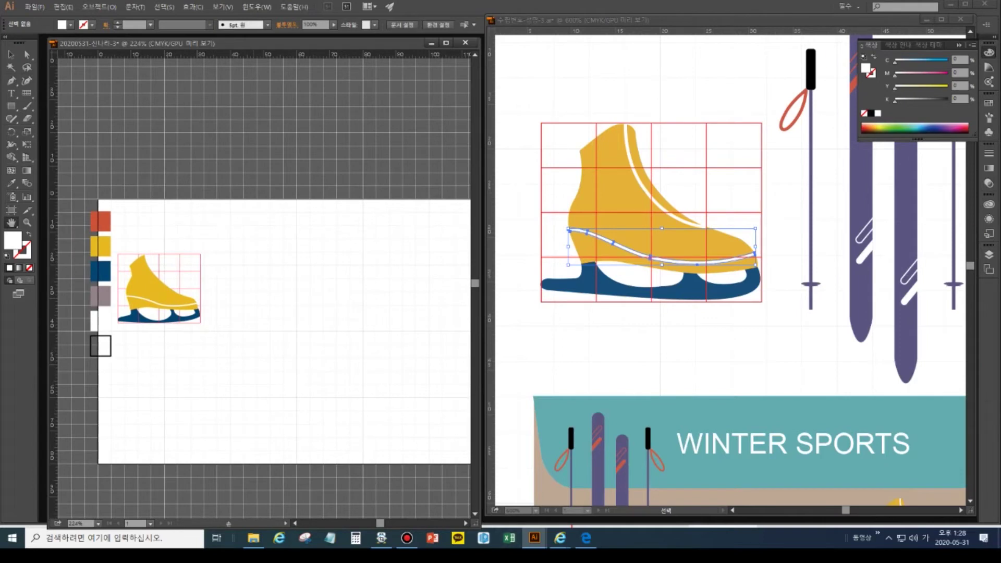
{"action": "left_click", "coordinate": [29, 224]}
{"action": "left_click", "coordinate": [147, 280]}
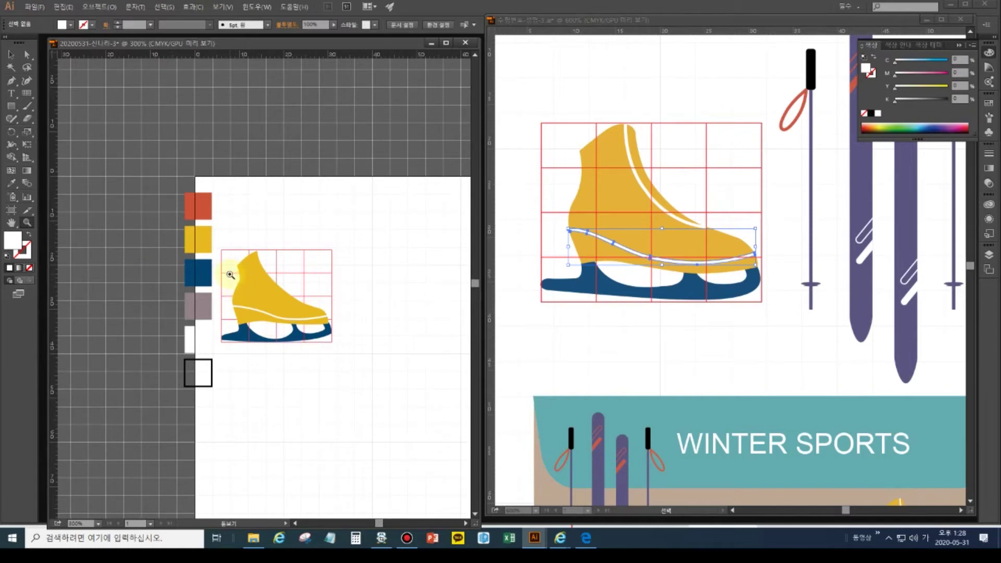
{"action": "left_click", "coordinate": [230, 275]}
{"action": "left_click", "coordinate": [230, 275]}
{"action": "left_click", "coordinate": [27, 55]}
{"action": "left_click", "coordinate": [193, 265]}
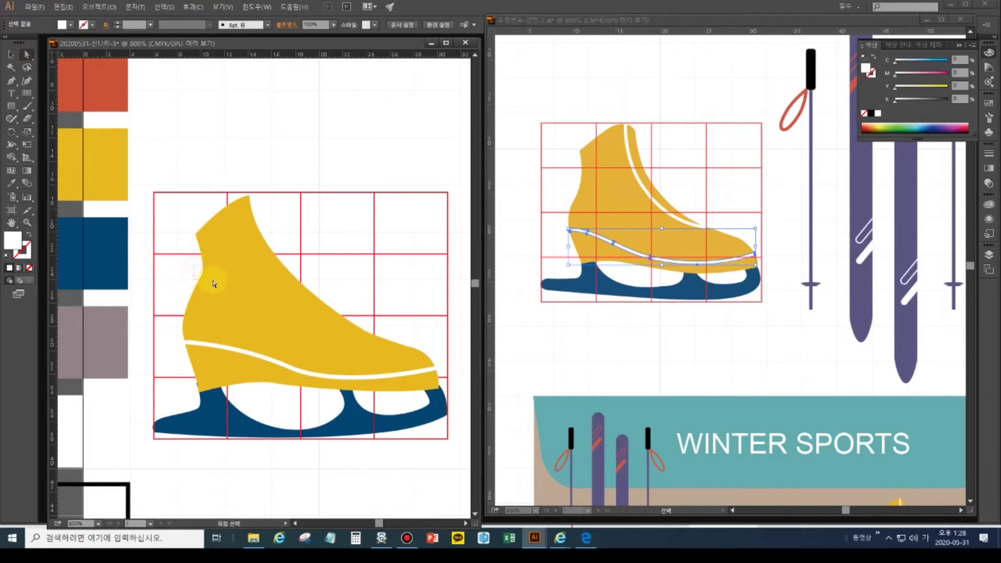
- Reposition an anchor on the yellow boot's left edge so the back curves smoothly toward the heel
{"action": "left_click", "coordinate": [214, 285]}
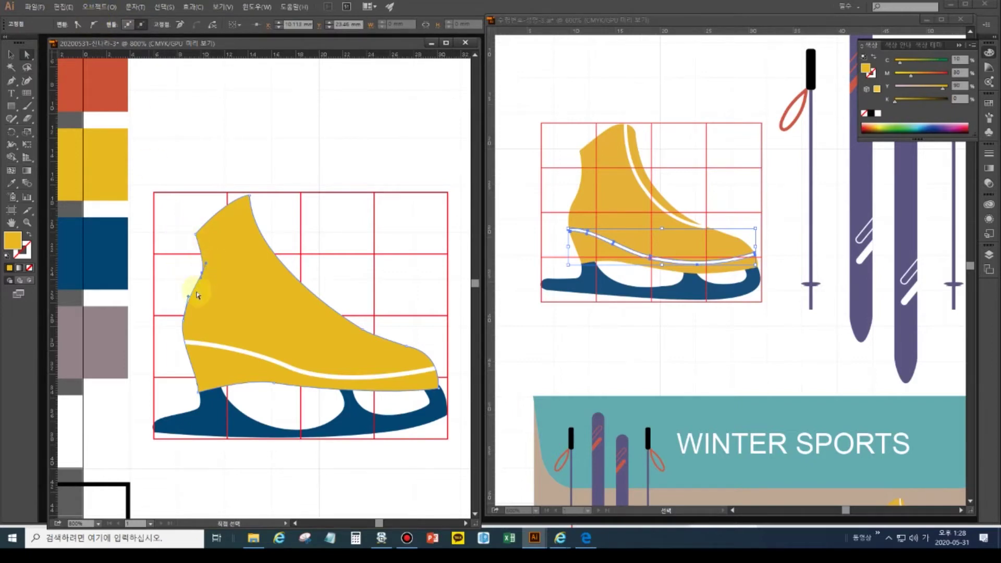
{"action": "left_click_drag", "start_coordinate": [201, 280], "coordinate": [201, 284]}
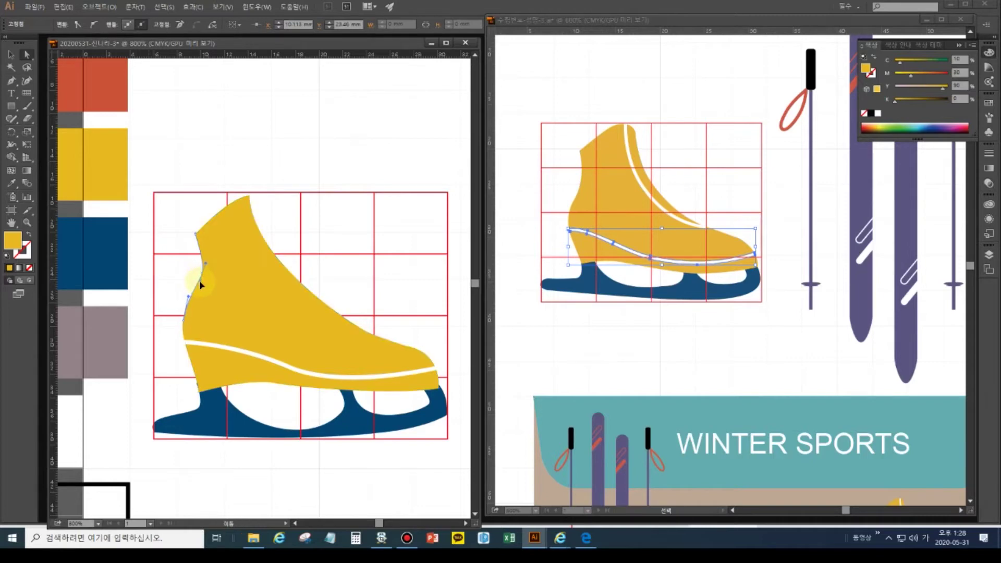
{"action": "left_click_drag", "start_coordinate": [200, 301], "coordinate": [199, 297]}
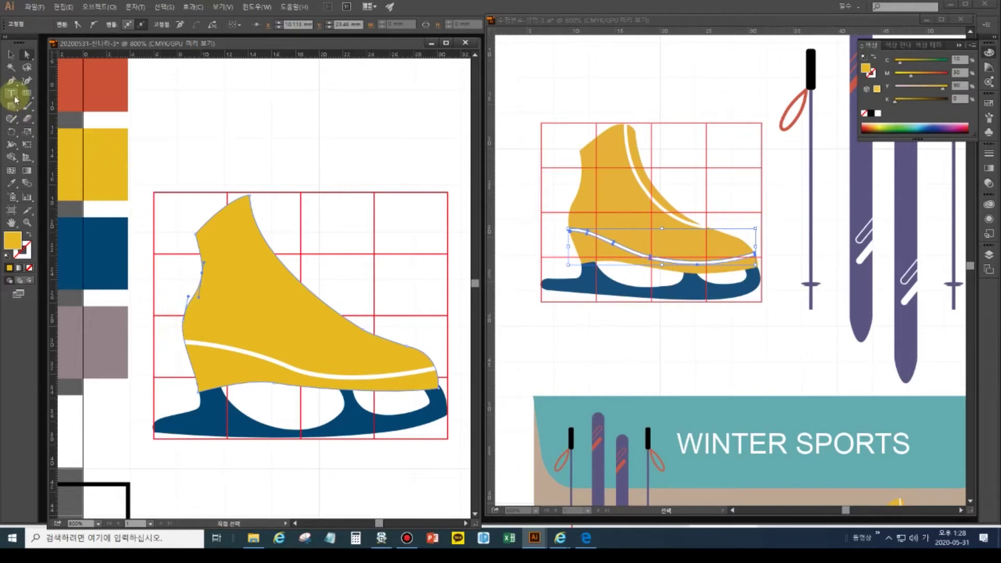
{"action": "left_click", "coordinate": [162, 225]}
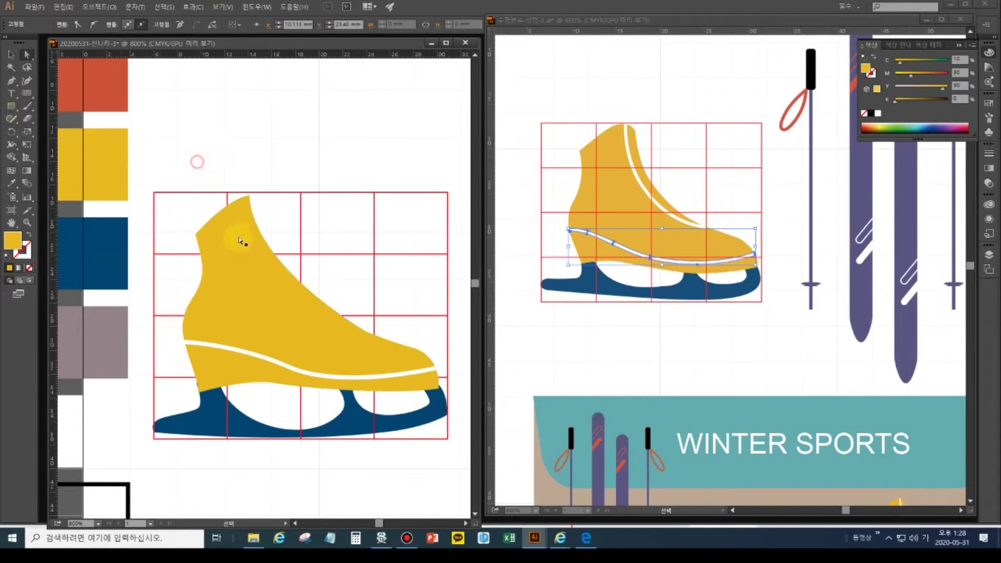
- Set the colours to a white stroke with no fill
{"action": "left_click", "coordinate": [7, 256]}
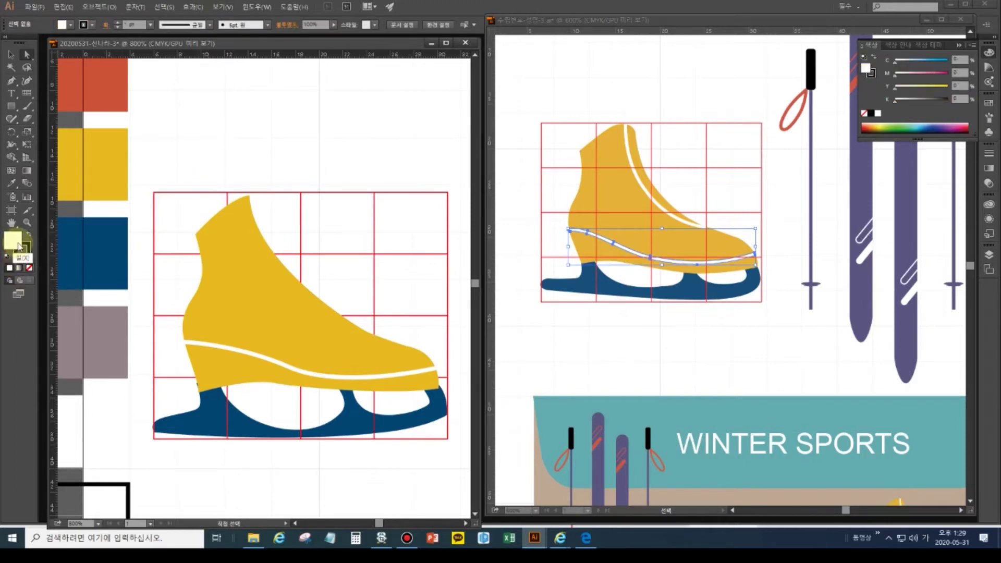
{"action": "left_click", "coordinate": [28, 234]}
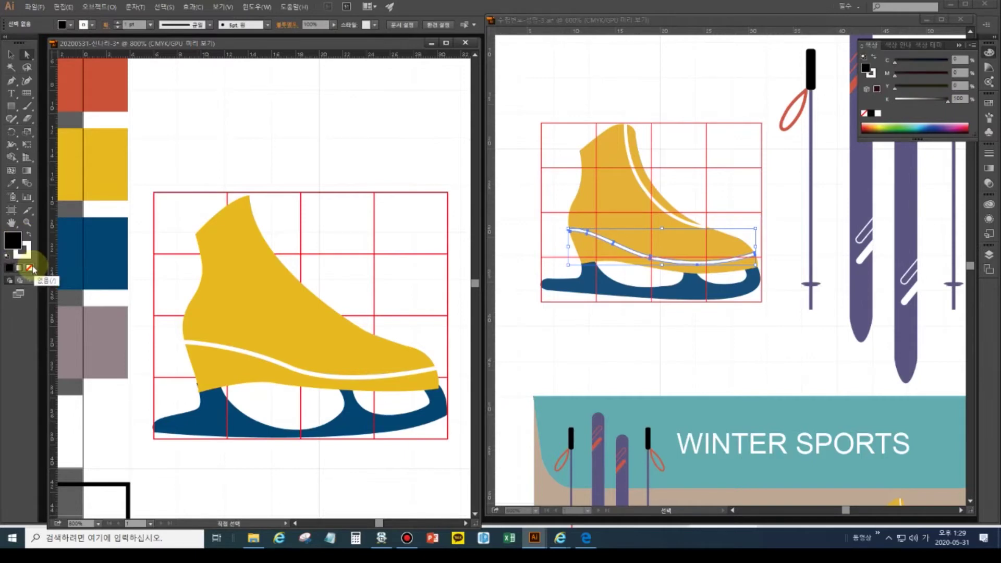
{"action": "left_click", "coordinate": [29, 268]}
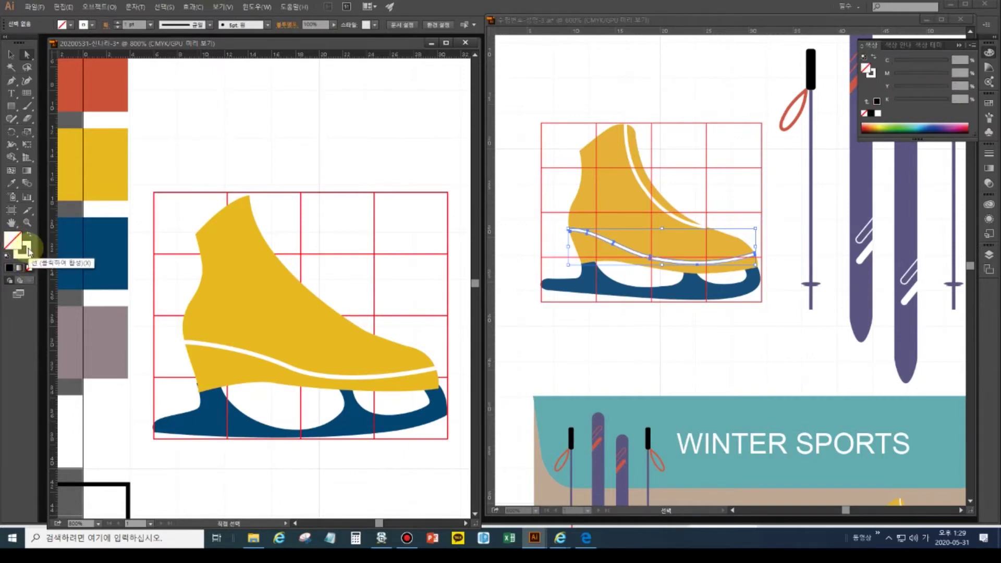
- Draw a curved stripe from the boot's top down along its front with the Pen tool, then select it
{"action": "left_click", "coordinate": [13, 82]}
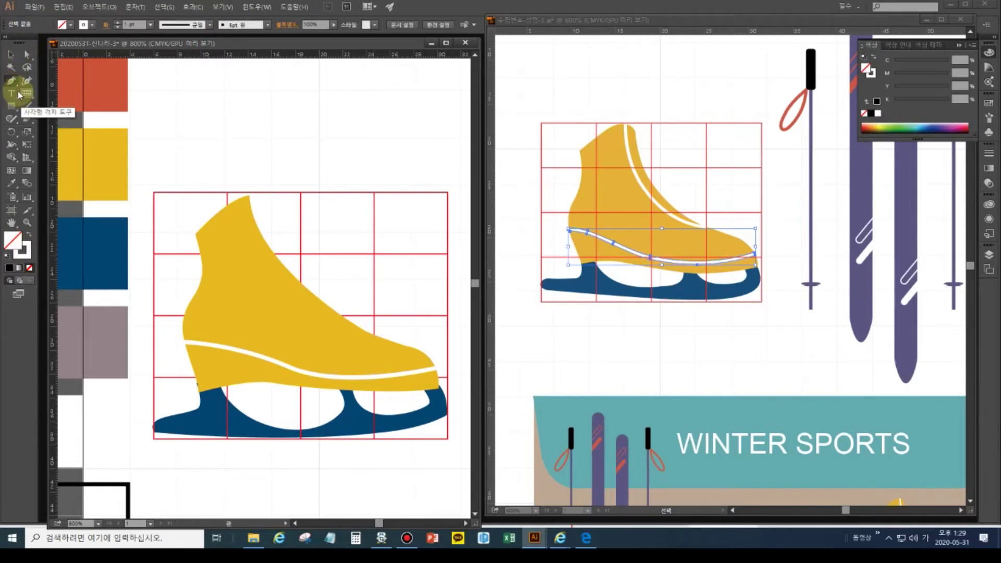
{"action": "left_click", "coordinate": [231, 195]}
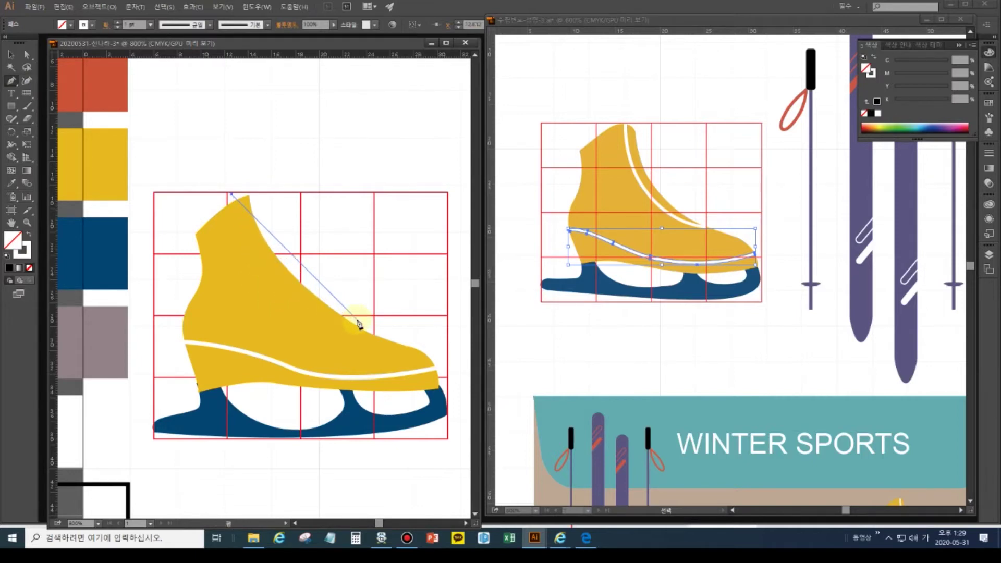
{"action": "left_click_drag", "start_coordinate": [375, 339], "coordinate": [357, 368]}
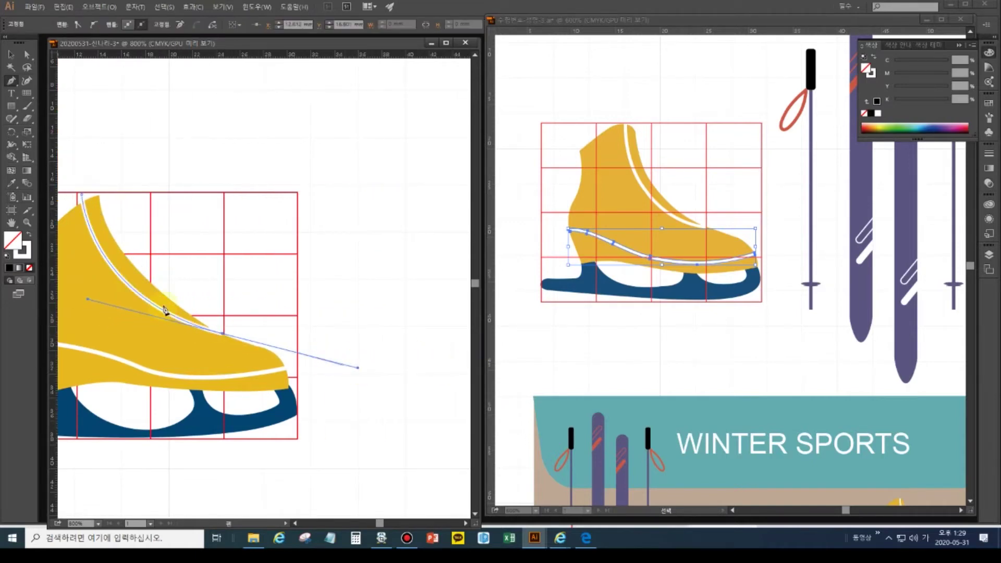
{"action": "key", "text": "ctrl"}
{"action": "left_click", "coordinate": [258, 329], "text": "ctrl"}
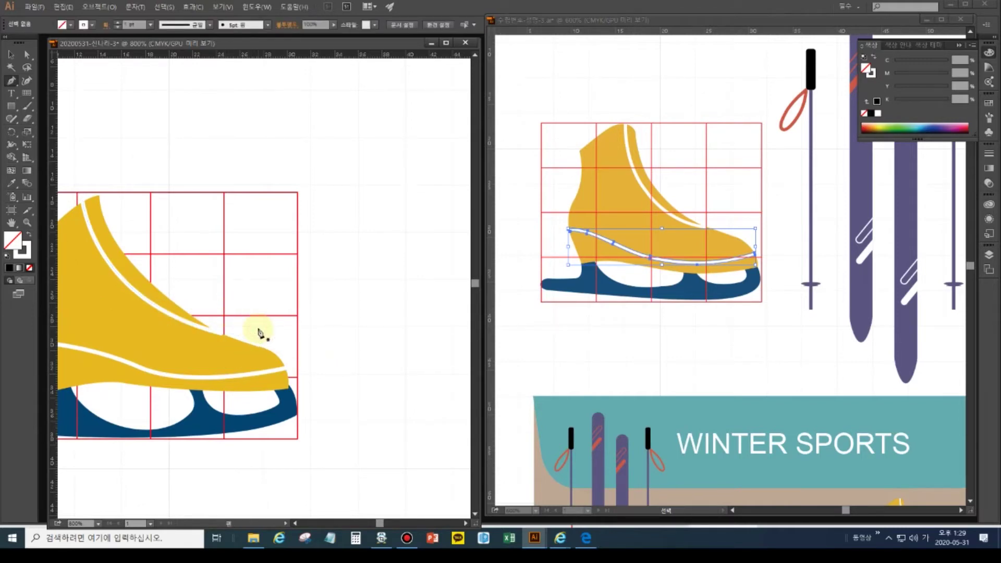
{"action": "left_click_drag", "start_coordinate": [257, 338], "coordinate": [365, 339]}
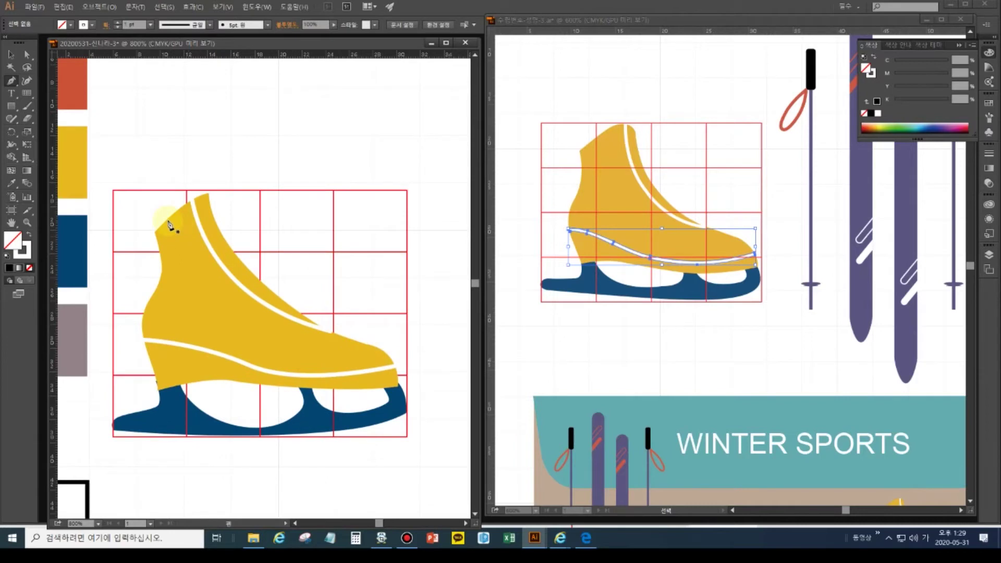
{"action": "left_click", "coordinate": [11, 54]}
{"action": "left_click", "coordinate": [203, 237]}
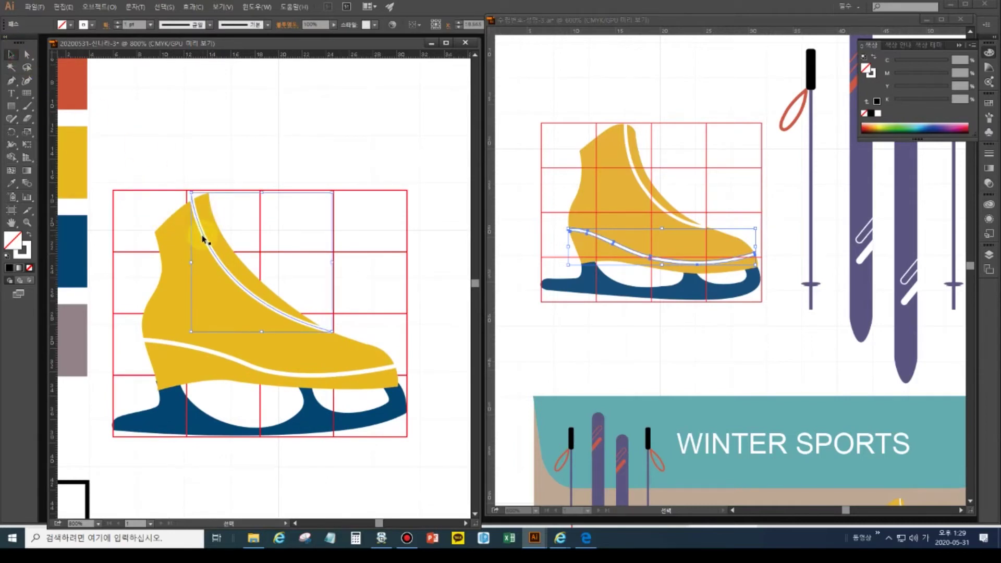
- Outline the stripe's stroke into a filled shape and nudge its two top anchors down
{"action": "left_click", "coordinate": [99, 7]}
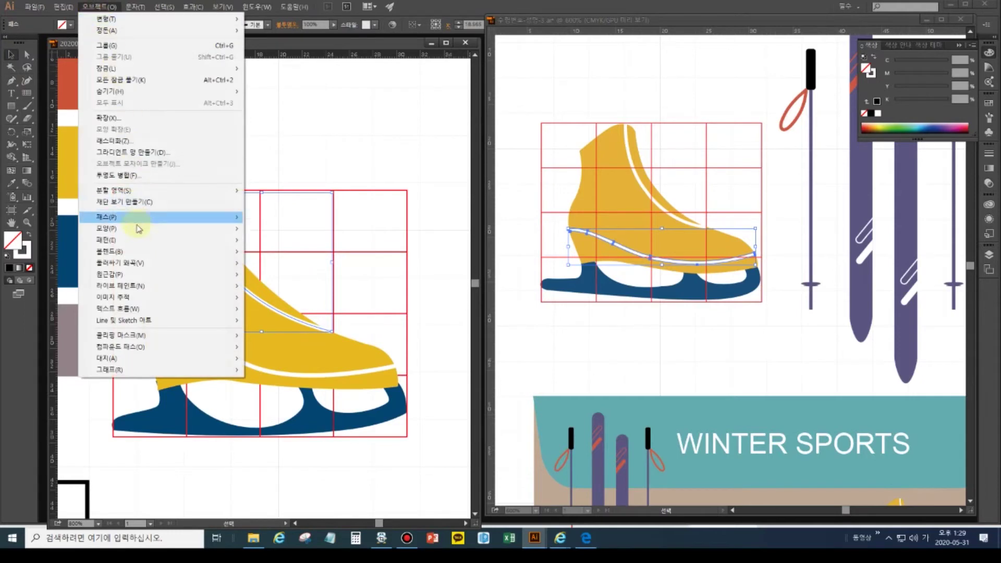
{"action": "mouse_move", "coordinate": [187, 217]}
{"action": "left_click", "coordinate": [280, 245]}
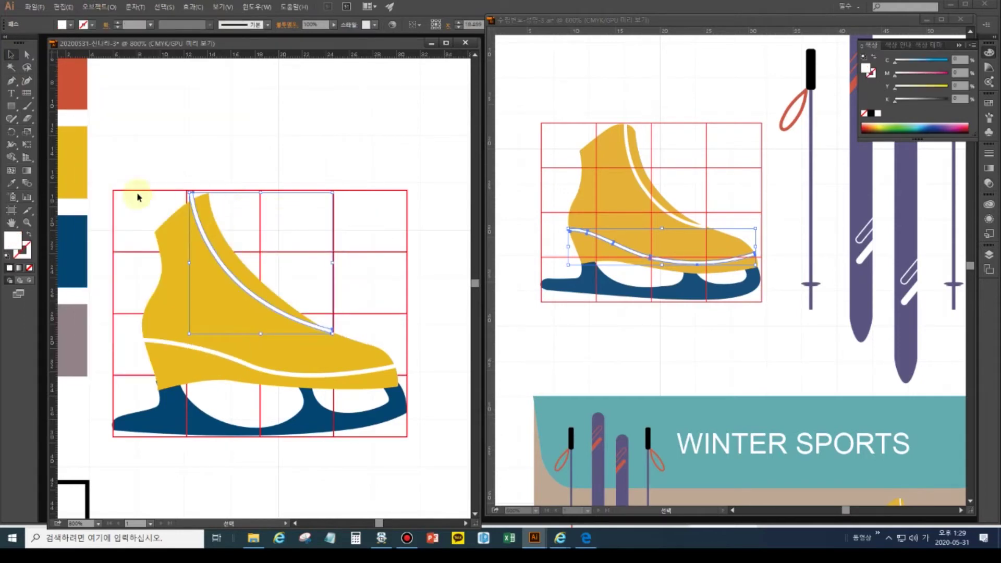
{"action": "left_click", "coordinate": [27, 54]}
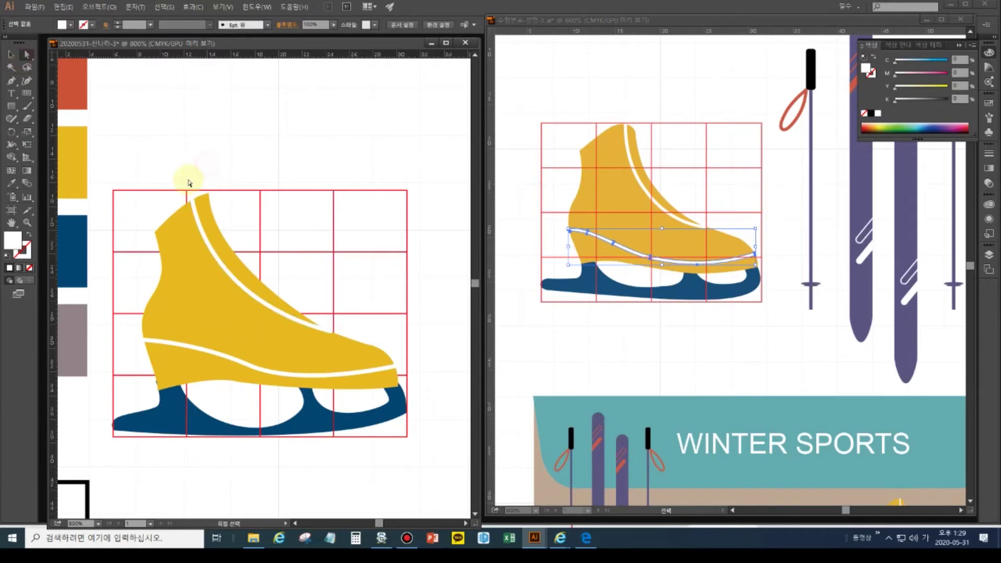
{"action": "left_click_drag", "start_coordinate": [182, 177], "coordinate": [206, 203]}
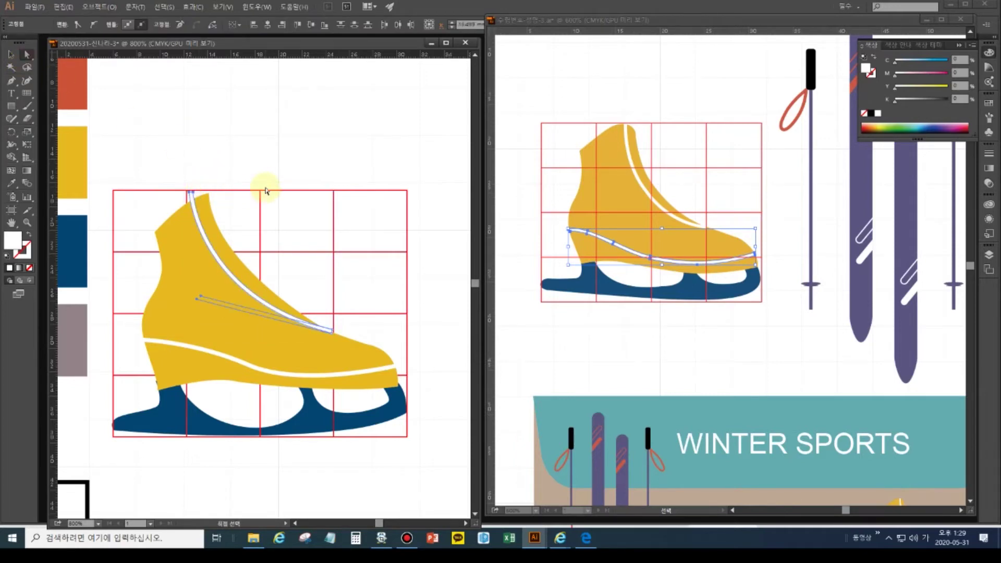
{"action": "key", "text": "Down"}
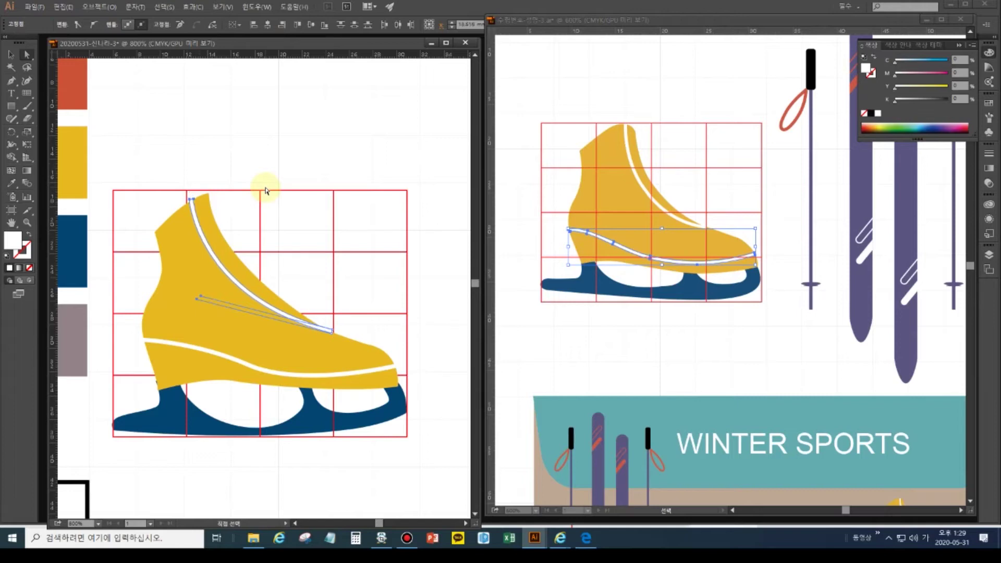
- Nudge the stripe's top-left anchor down and bottom-right anchor right, tucking its lower end inside the boot
{"action": "key", "text": "v"}
{"action": "key", "text": "ctrl+equal"}
{"action": "key", "text": "ctrl+equal"}
{"action": "key", "text": "a"}
{"action": "left_click", "coordinate": [121, 77]}
{"action": "left_click", "coordinate": [116, 124]}
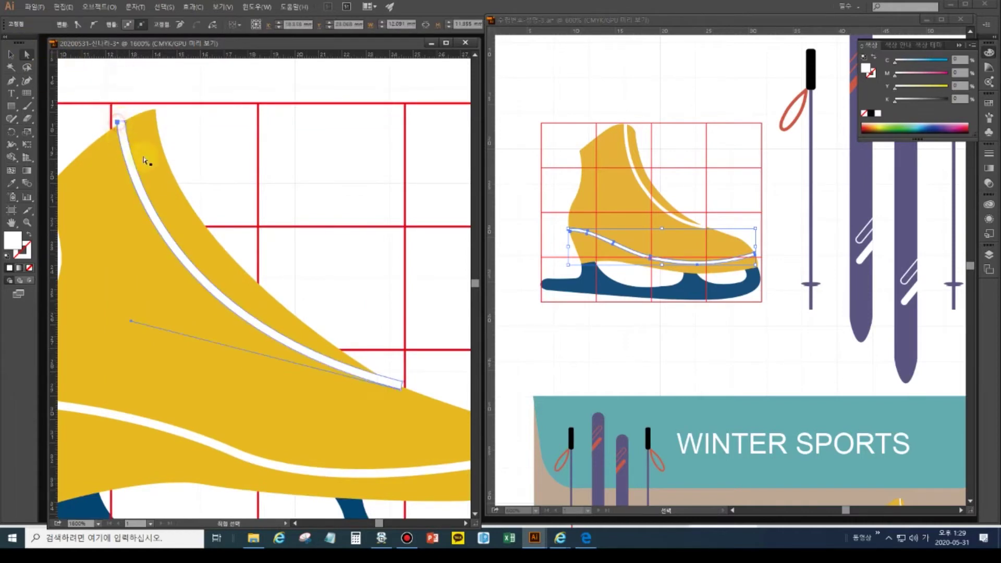
{"action": "key", "text": "Down"}
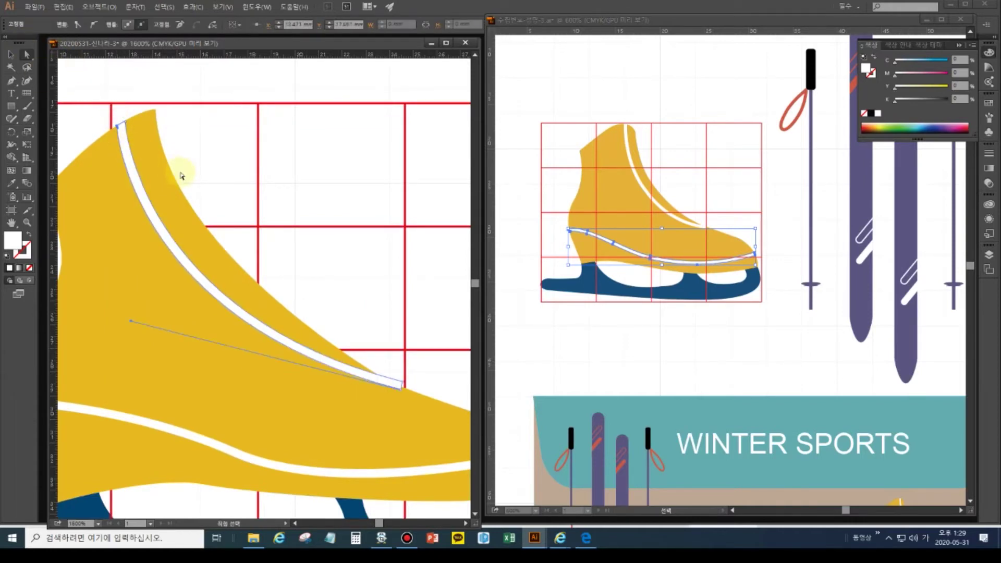
{"action": "left_click", "coordinate": [402, 388]}
{"action": "key", "text": "Right"}
{"action": "key", "text": "Right"}
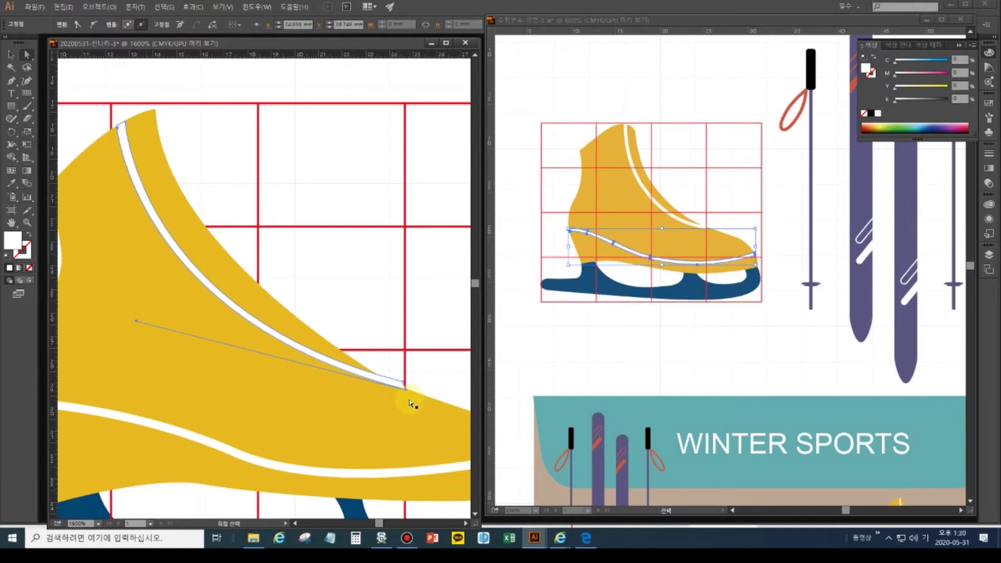
{"action": "left_click_drag", "start_coordinate": [406, 389], "coordinate": [404, 387]}
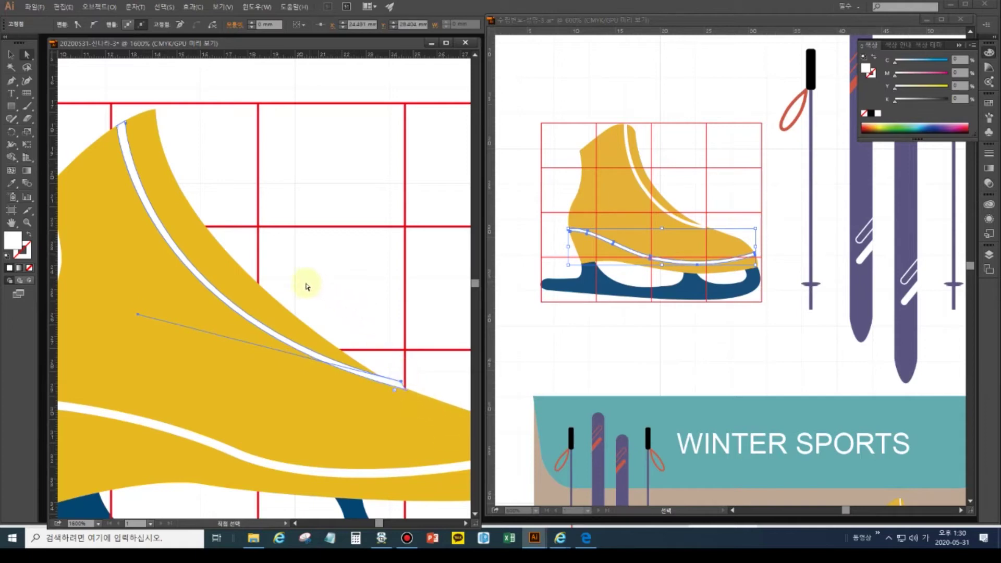
{"action": "double_click", "coordinate": [11, 223]}
{"action": "left_click", "coordinate": [179, 303]}
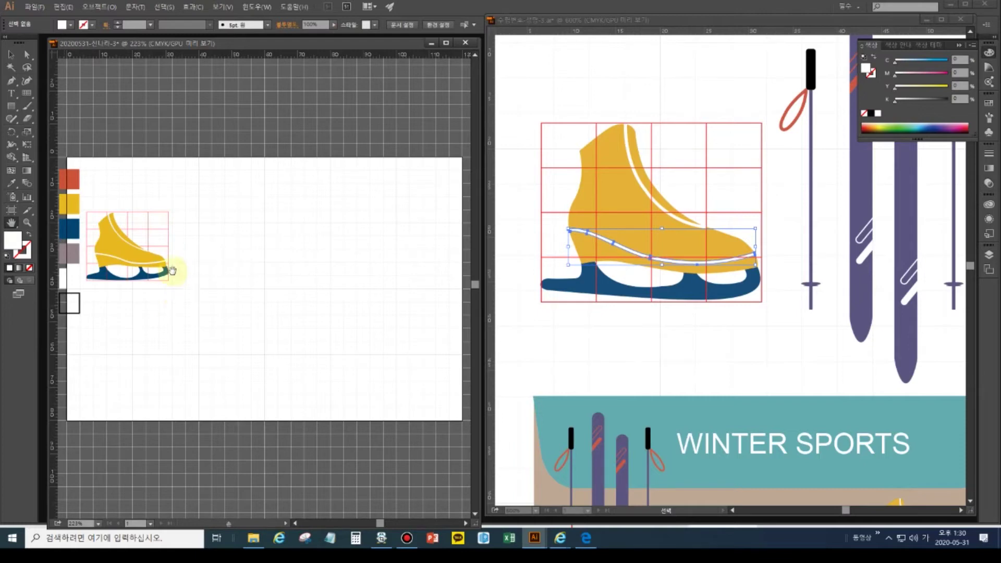
- Select the red guide grid lines and hide them
{"action": "left_click", "coordinate": [8, 58]}
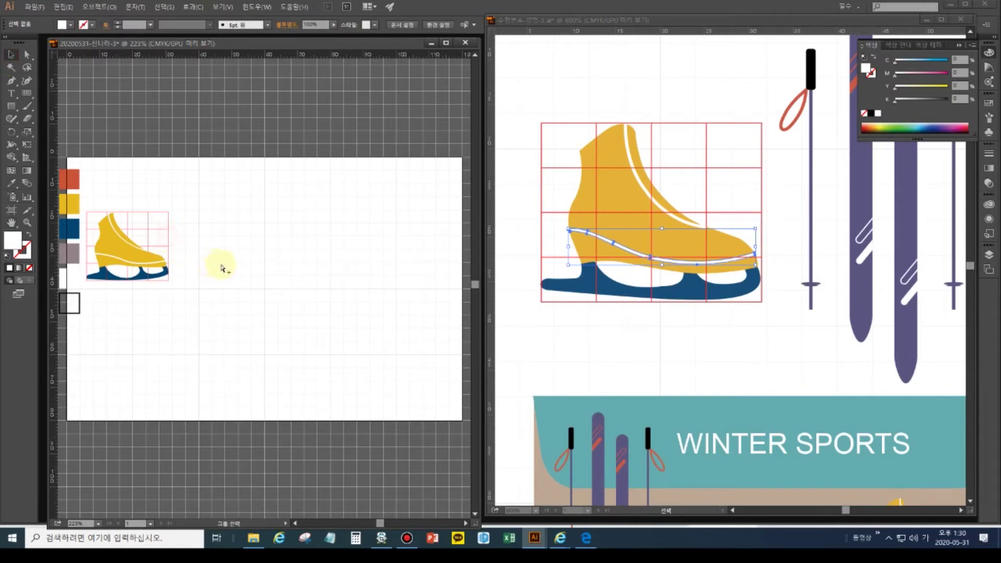
{"action": "key", "text": "ctrl+a"}
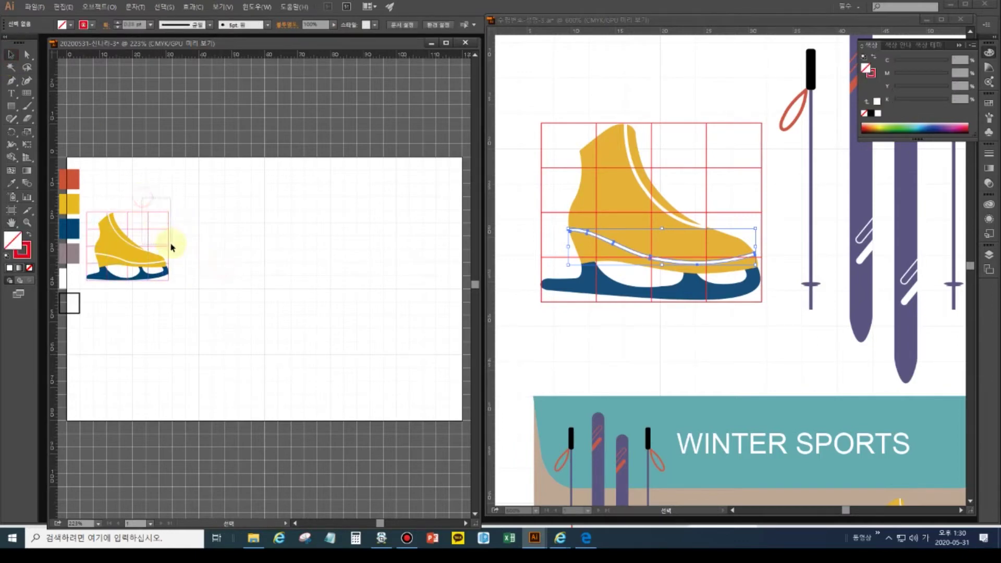
{"action": "left_click", "coordinate": [172, 236]}
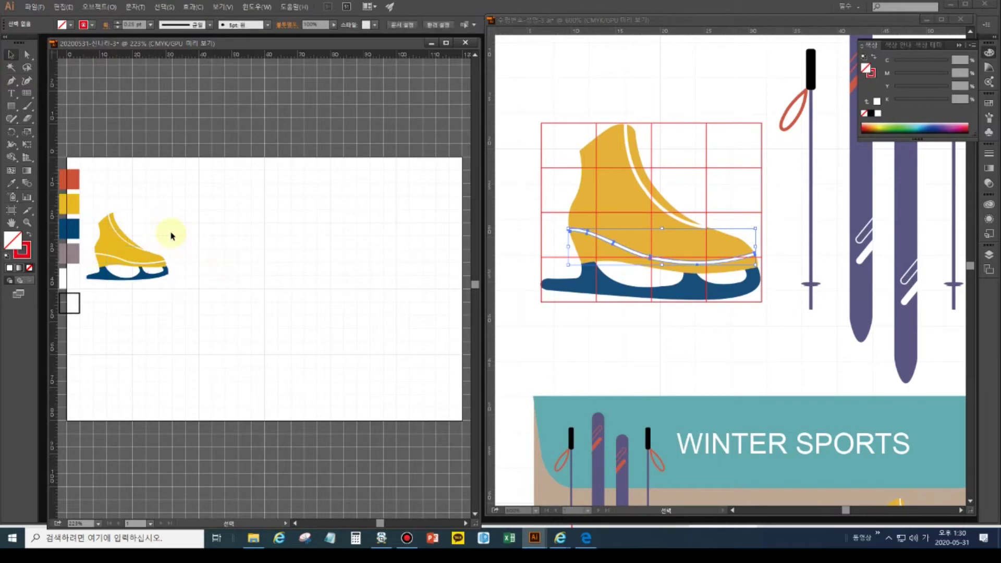
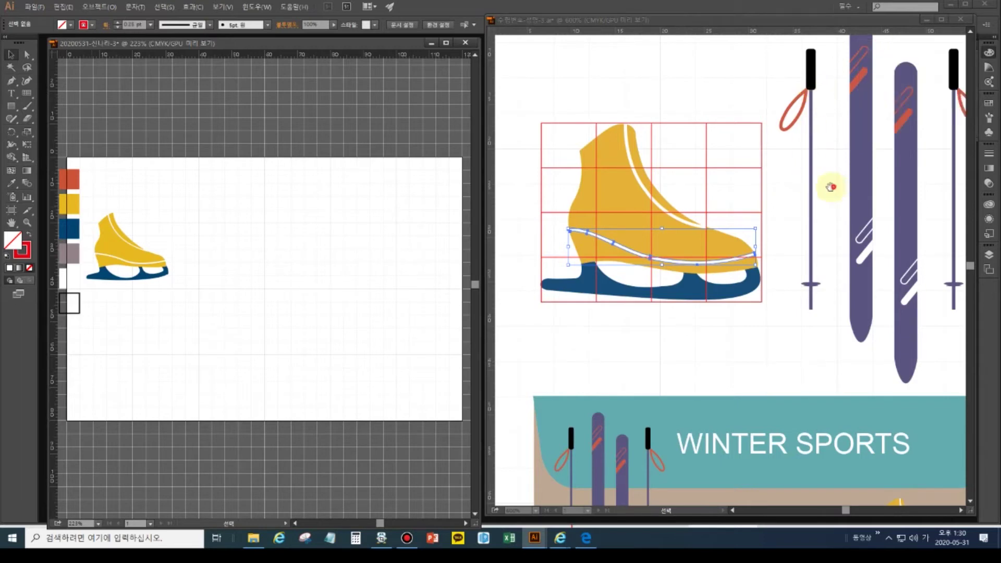
- Choose the plain Rectangle tool and pan the working artboard into a better position
{"action": "left_click", "coordinate": [783, 186]}
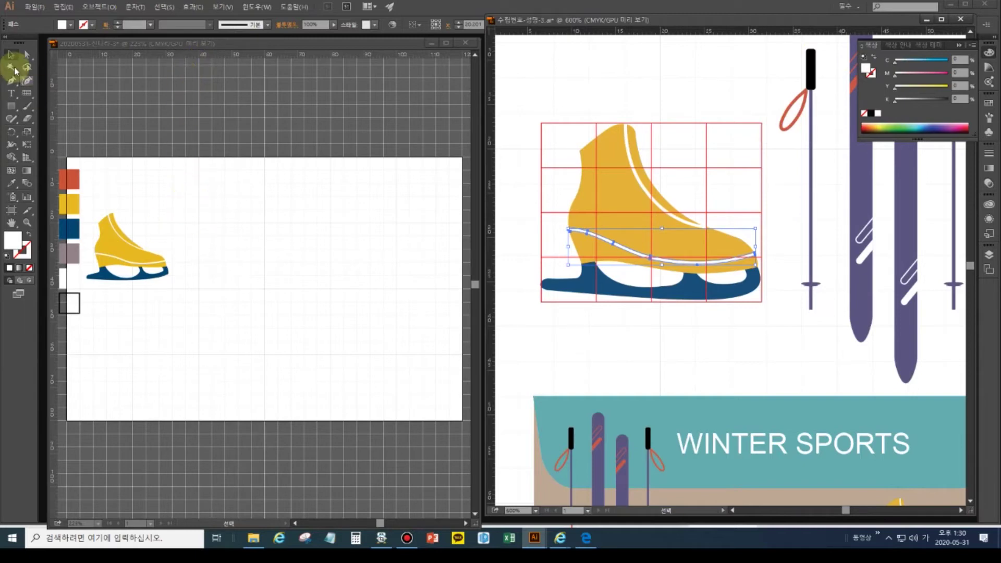
{"action": "left_click", "coordinate": [13, 106]}
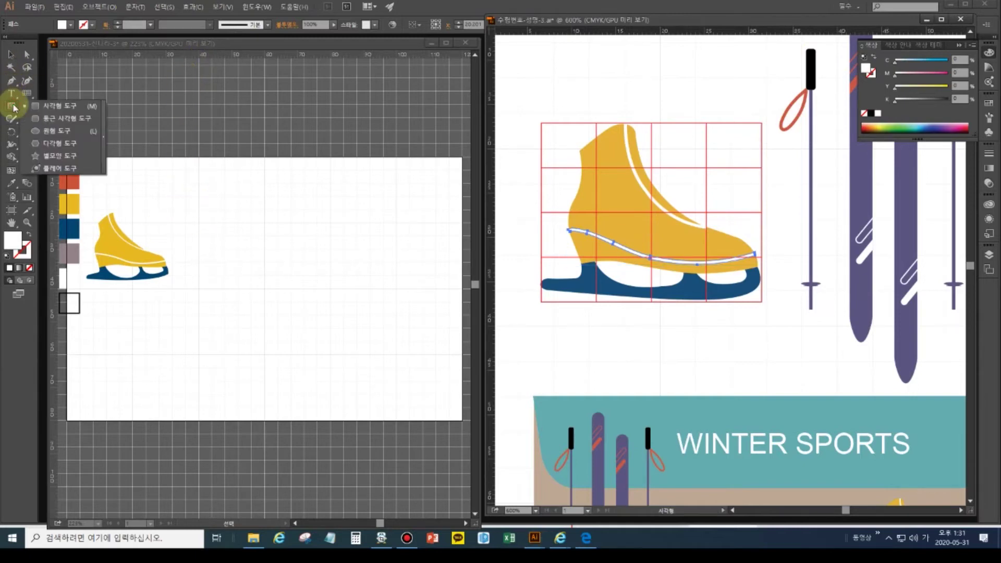
{"action": "left_click", "coordinate": [42, 104]}
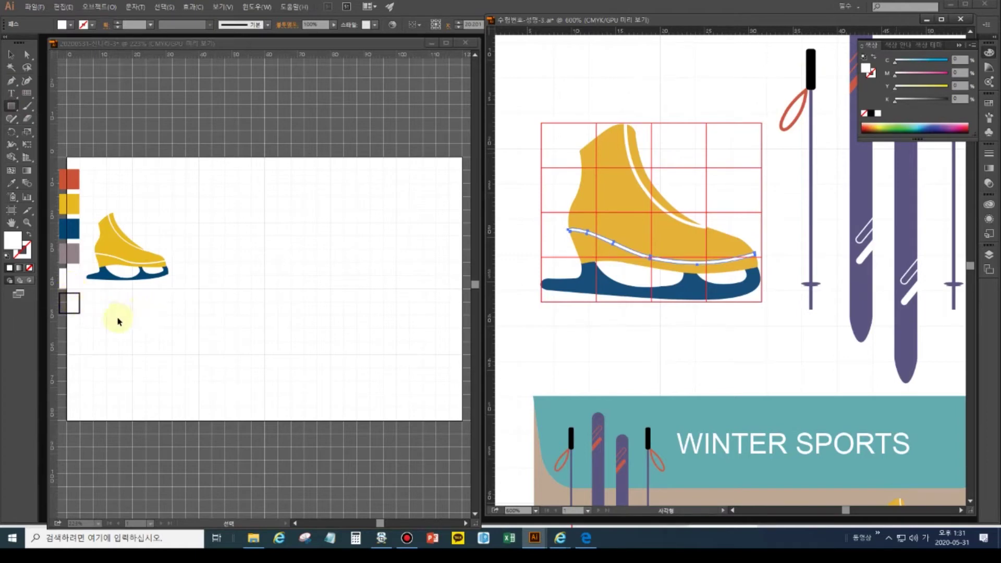
{"action": "left_click", "coordinate": [156, 321]}
{"action": "mouse_move", "coordinate": [170, 320]}
{"action": "left_mouse_down"}
{"action": "mouse_move", "coordinate": [219, 311]}
{"action": "mouse_move", "coordinate": [157, 315]}
{"action": "left_mouse_up"}
- Swap the empty square's stroke and fill so it becomes solid black
{"action": "left_click", "coordinate": [11, 54]}
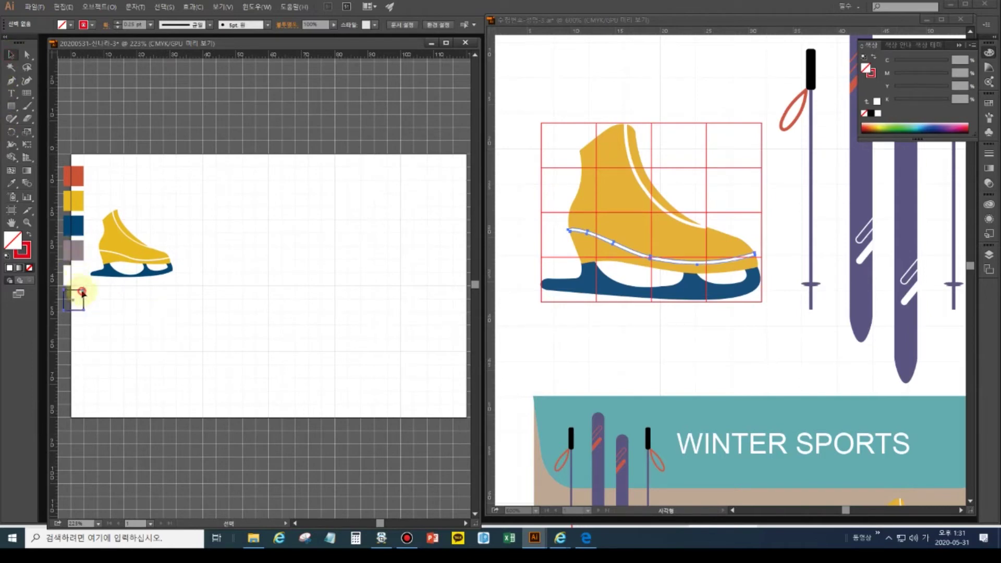
{"action": "left_click", "coordinate": [81, 291]}
{"action": "left_click", "coordinate": [29, 234]}
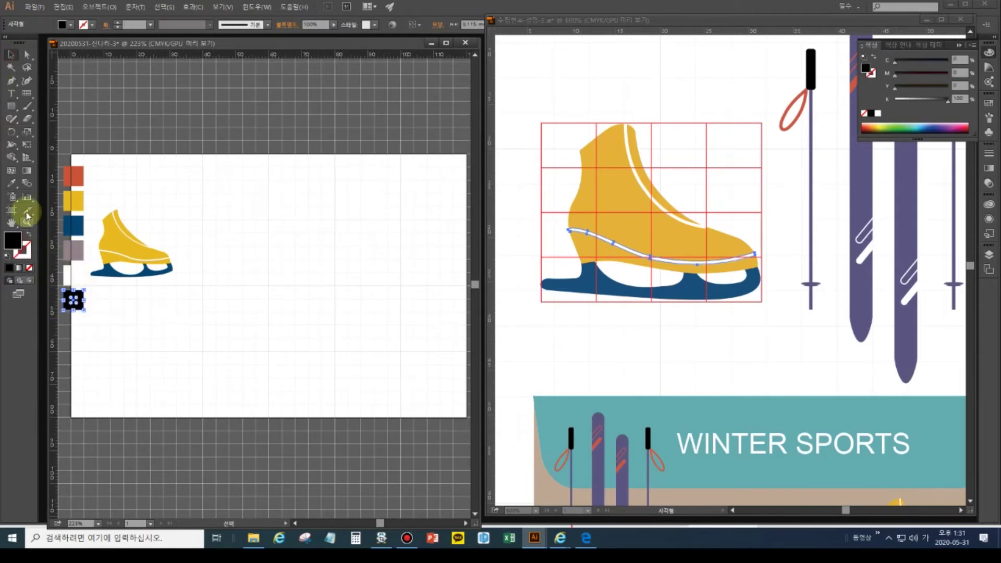
- Draw a small upright black rectangle near the top of the artboard
{"action": "left_click", "coordinate": [11, 185]}
{"action": "left_click", "coordinate": [11, 80]}
{"action": "left_click", "coordinate": [11, 106]}
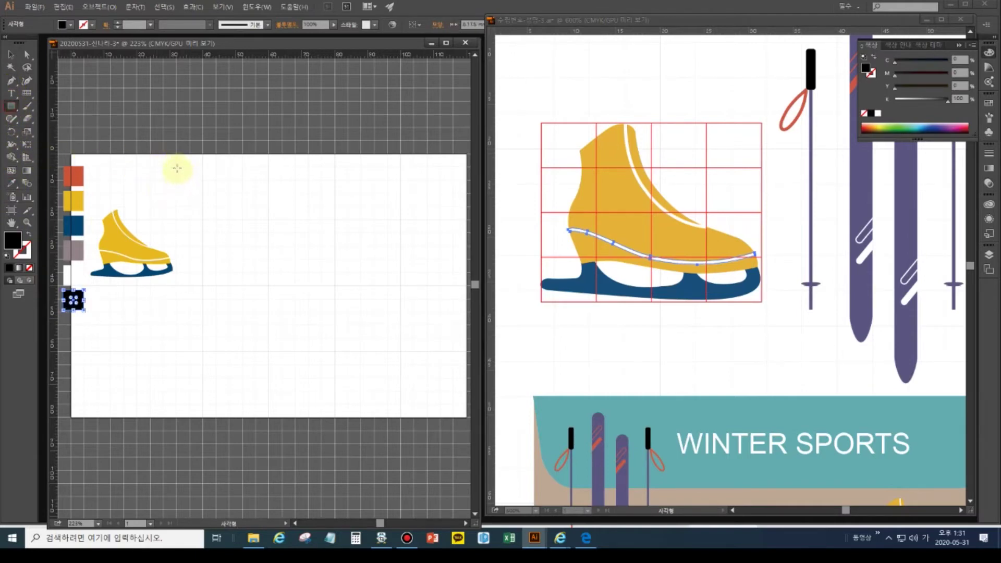
{"action": "left_click_drag", "start_coordinate": [182, 168], "coordinate": [193, 201]}
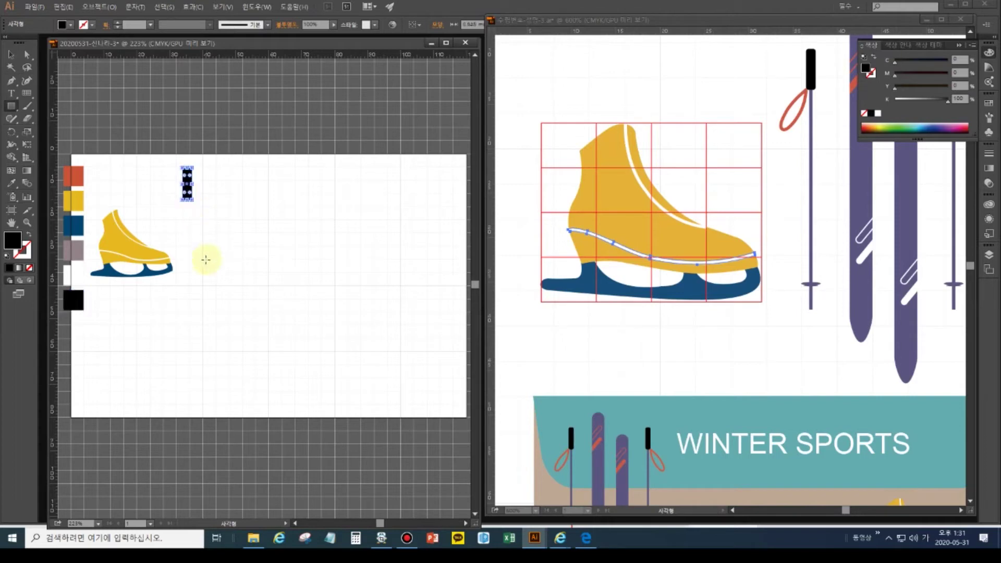
{"action": "key", "text": "ctrl+shift+a"}
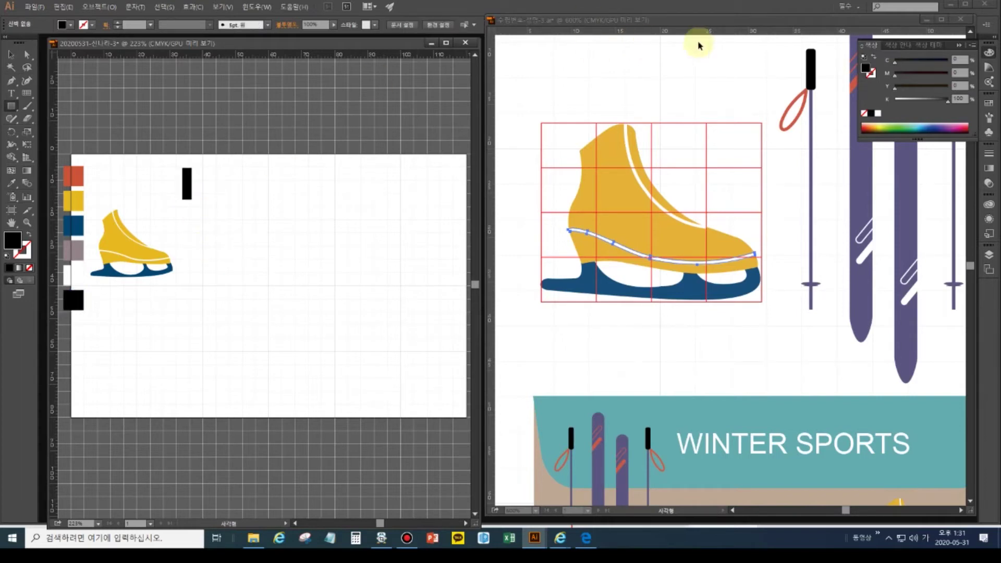
- Zoom the reference artwork to 1200% on the ski pole grip
{"action": "left_click", "coordinate": [961, 48]}
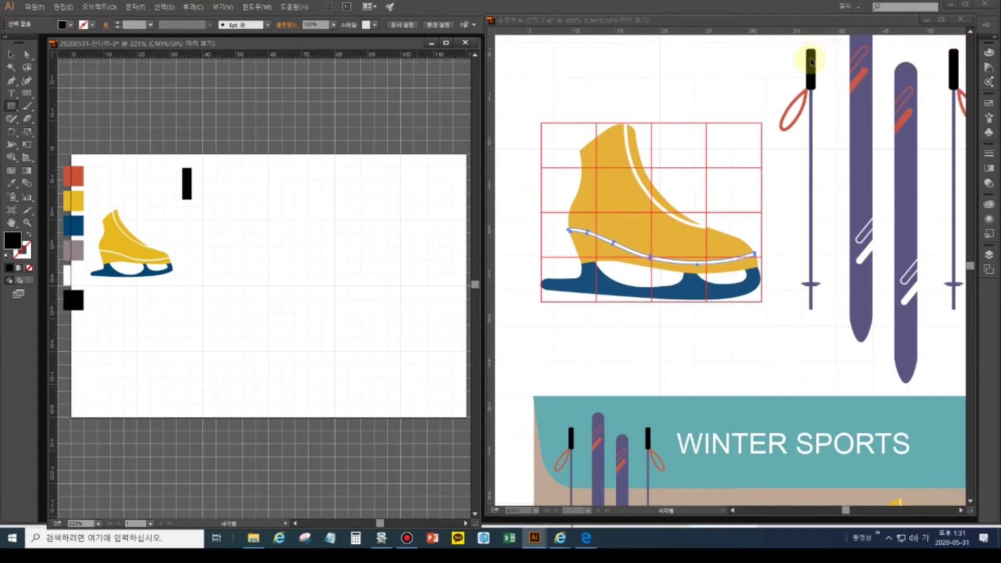
{"action": "left_click", "coordinate": [778, 58]}
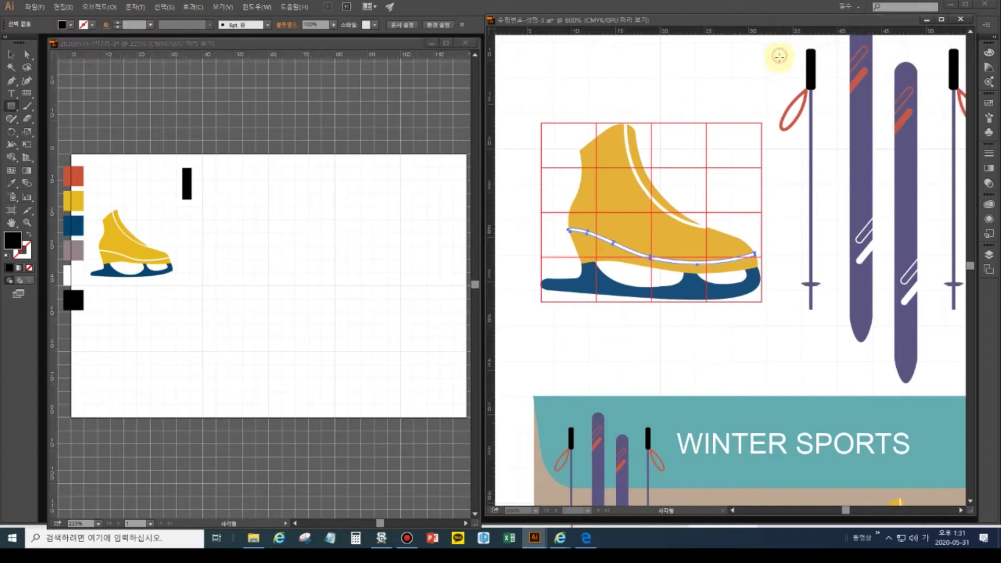
{"action": "key", "text": "ctrl+equal"}
{"action": "key", "text": "ctrl+equal"}
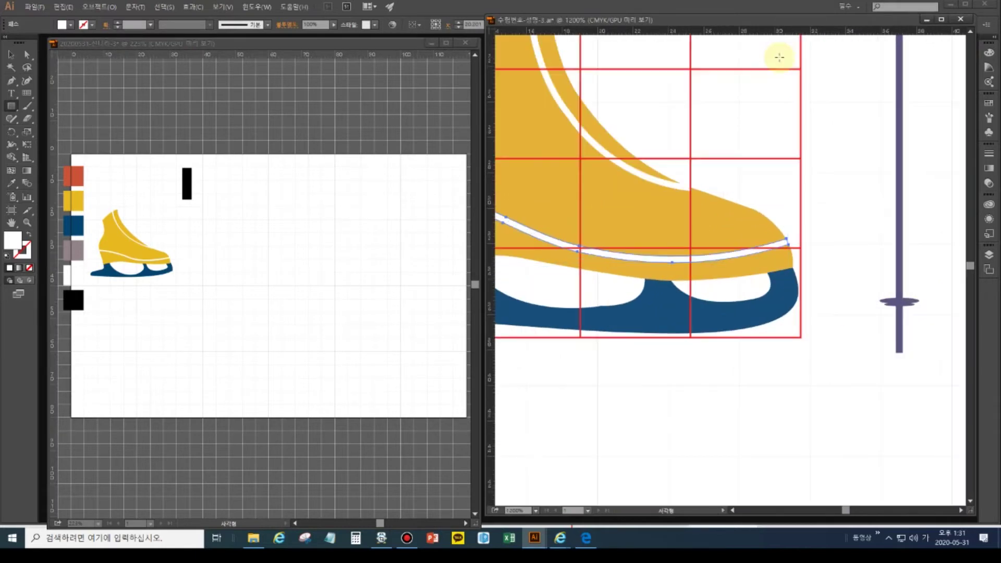
{"action": "left_click_drag", "start_coordinate": [769, 69], "coordinate": [581, 287]}
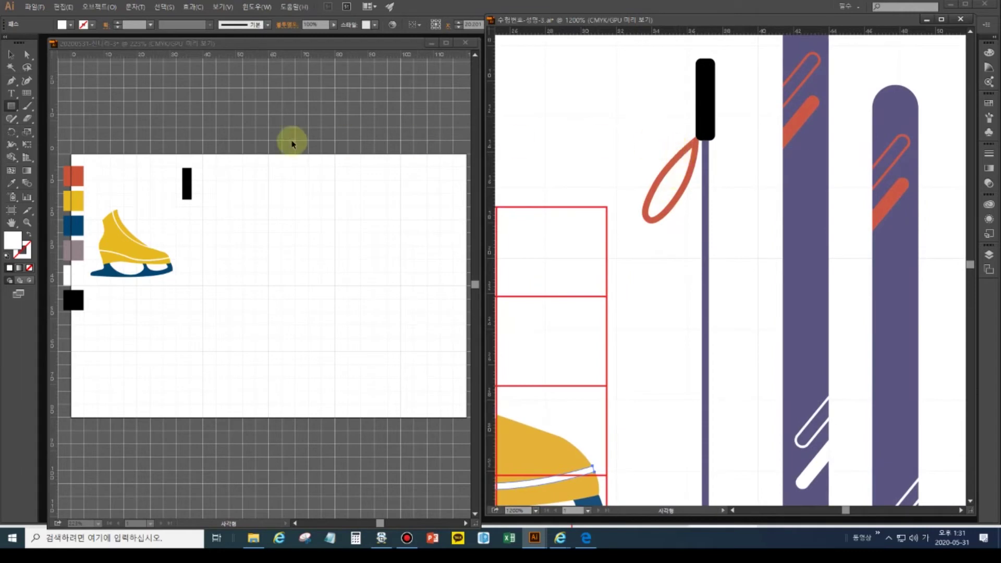
{"action": "left_click", "coordinate": [10, 59]}
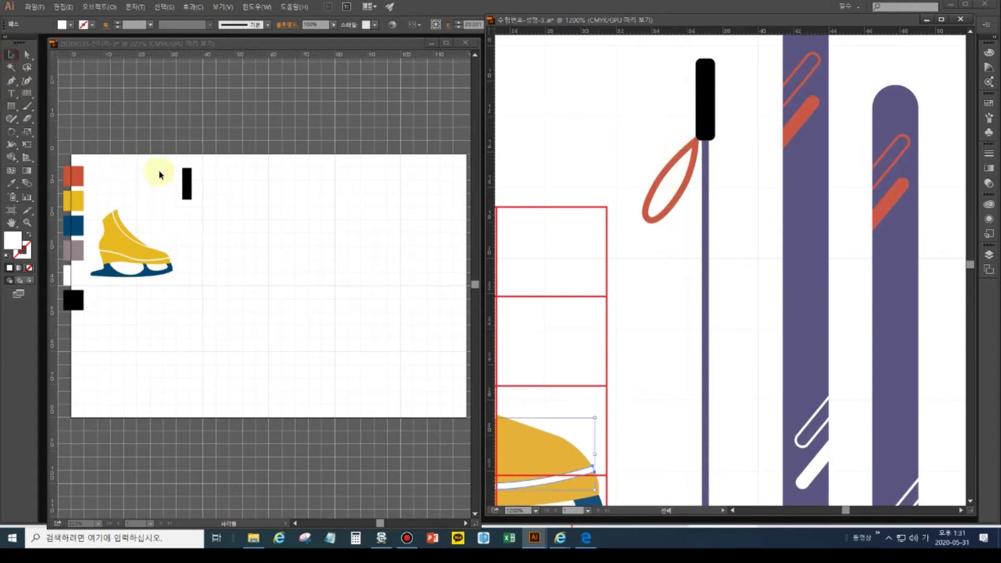
- Replace the small black bar with a rounded-corner rectangle grip near the artboard top
{"action": "left_click", "coordinate": [186, 186]}
{"action": "left_click", "coordinate": [186, 185]}
{"action": "key", "text": "Delete"}
{"action": "left_click", "coordinate": [13, 107]}
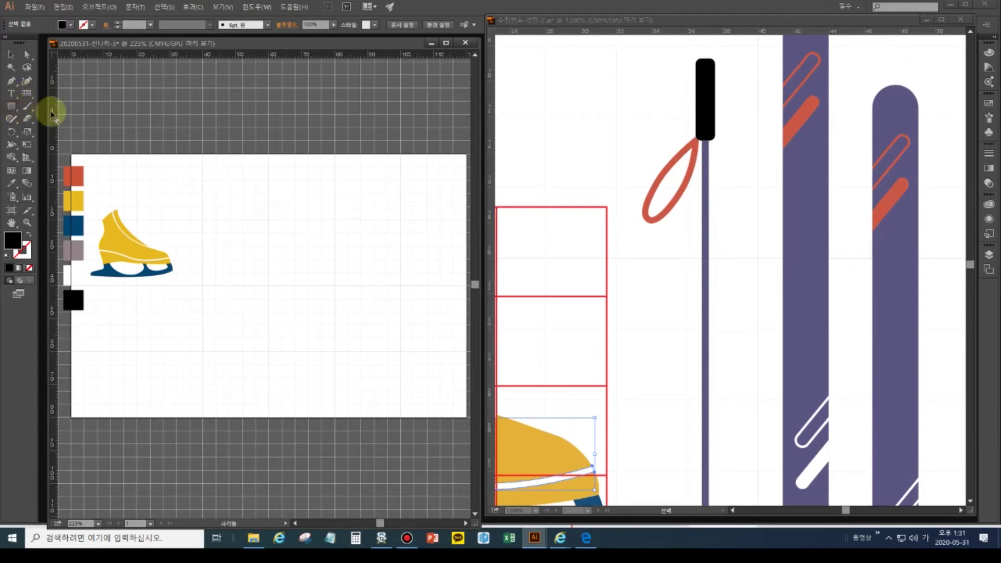
{"action": "left_click_drag", "start_coordinate": [17, 109], "coordinate": [40, 117]}
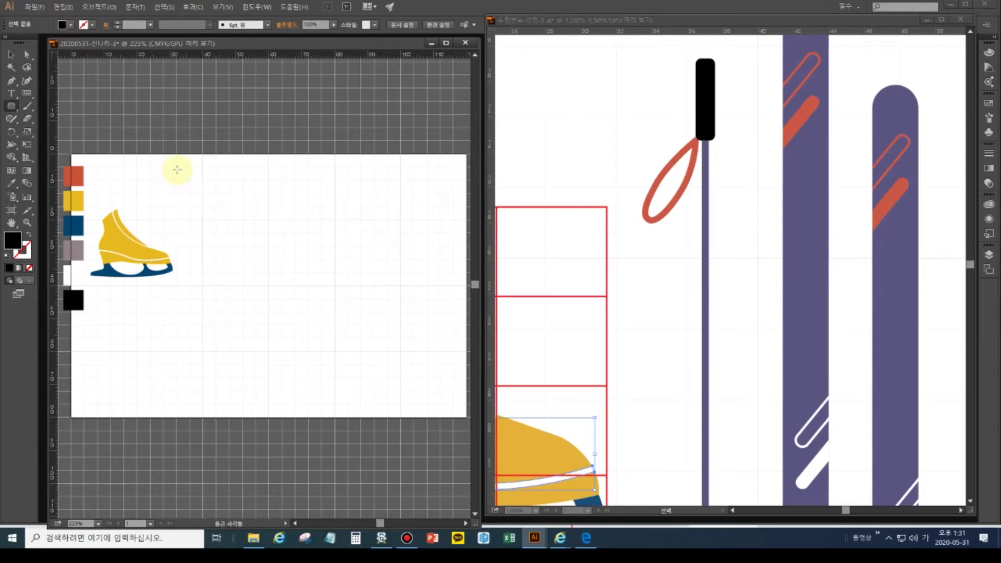
{"action": "left_click_drag", "start_coordinate": [177, 169], "coordinate": [194, 209]}
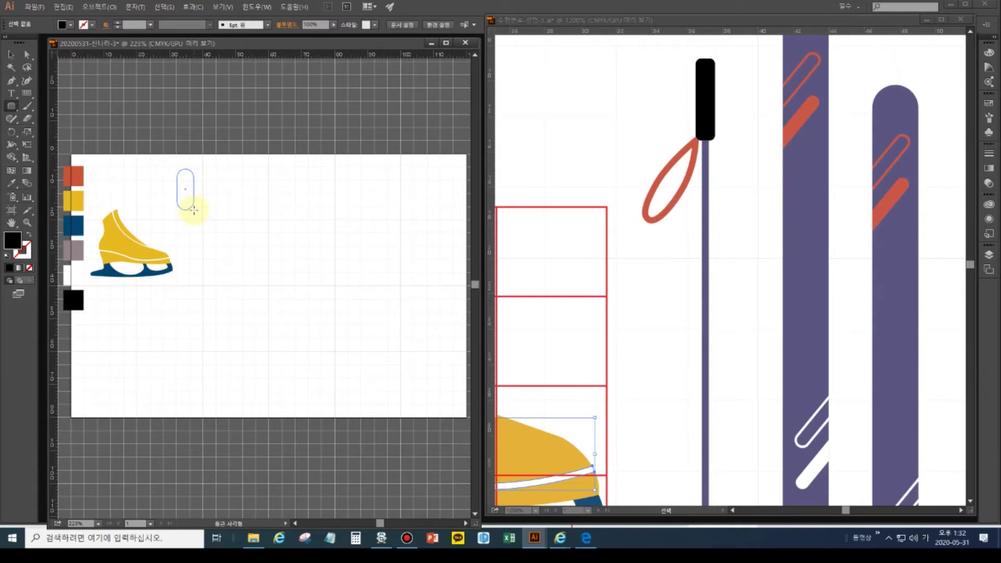
{"action": "left_click_drag", "start_coordinate": [194, 220], "coordinate": [198, 254]}
{"action": "key", "text": "Left"}
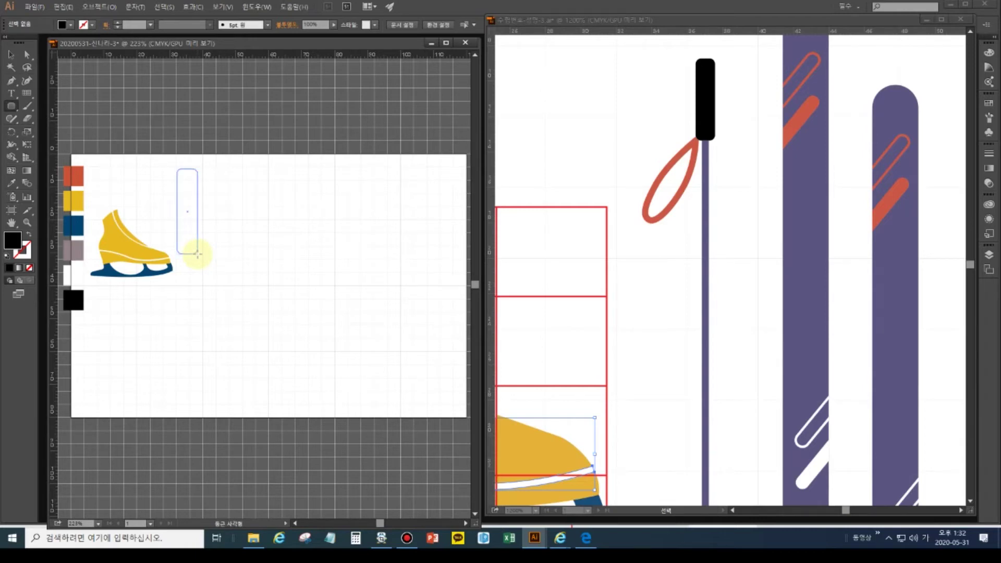
{"action": "left_click_drag", "start_coordinate": [197, 254], "coordinate": [192, 215]}
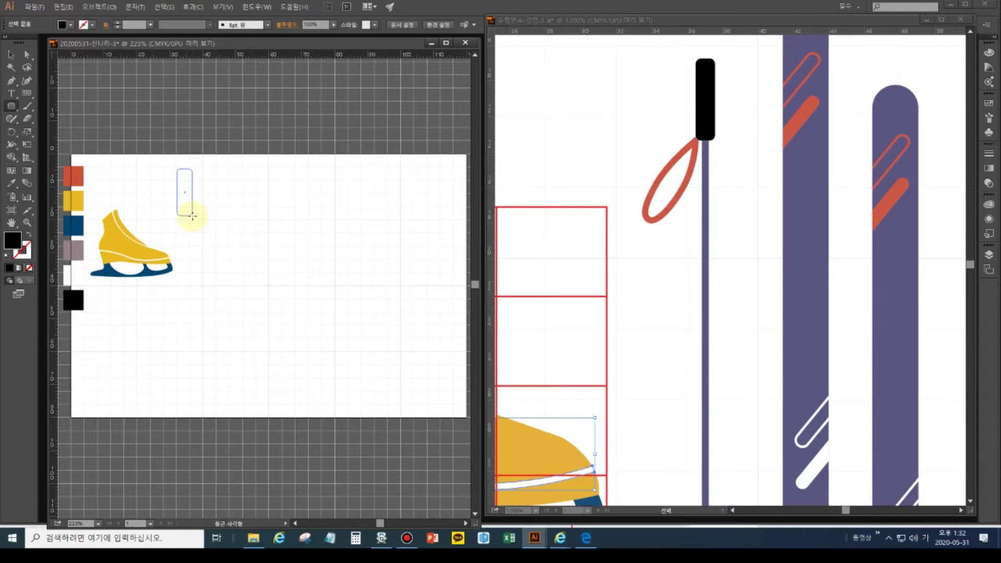
{"action": "left_click_drag", "start_coordinate": [193, 216], "coordinate": [187, 204]}
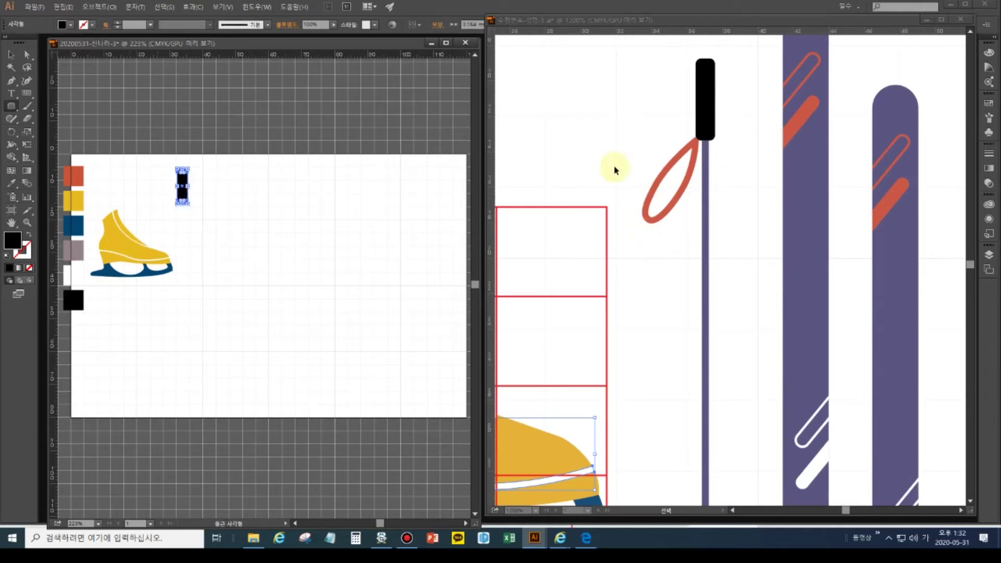
- Zoom the reference out to show both poles and shift the grip about 7 mm right
{"action": "left_click", "coordinate": [11, 54]}
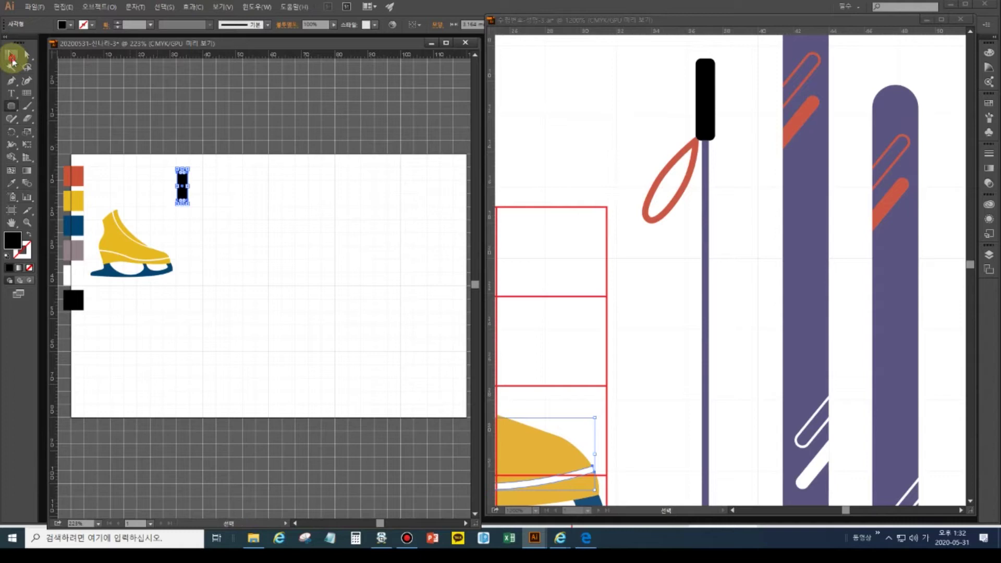
{"action": "left_click", "coordinate": [546, 129]}
{"action": "key", "text": "ctrl+minus"}
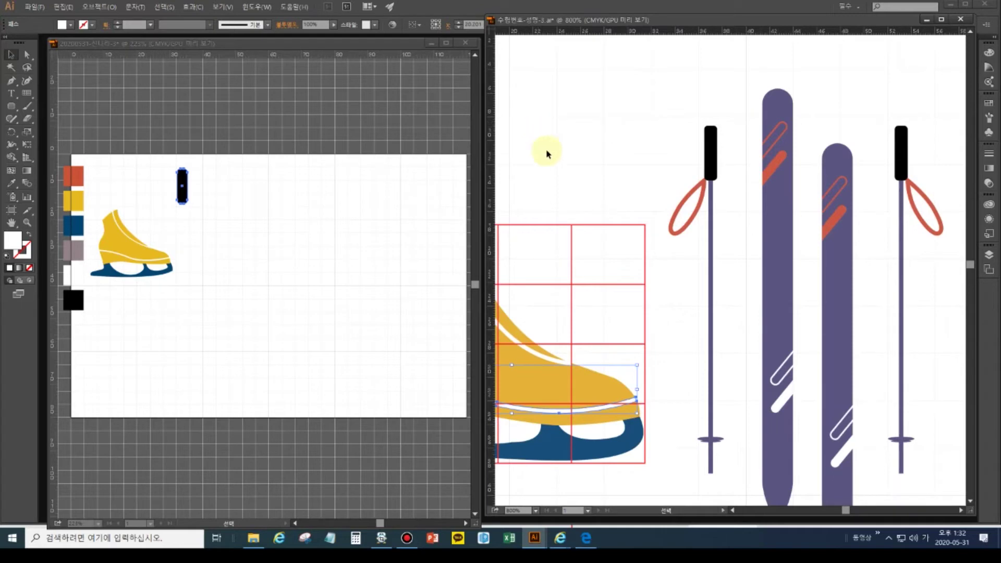
{"action": "left_click", "coordinate": [185, 185]}
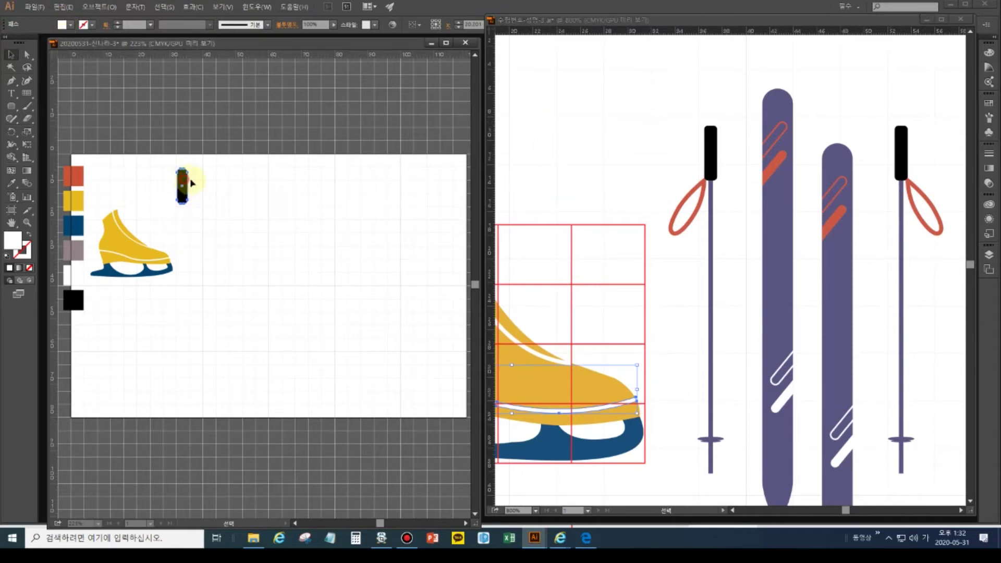
{"action": "left_click", "coordinate": [184, 189]}
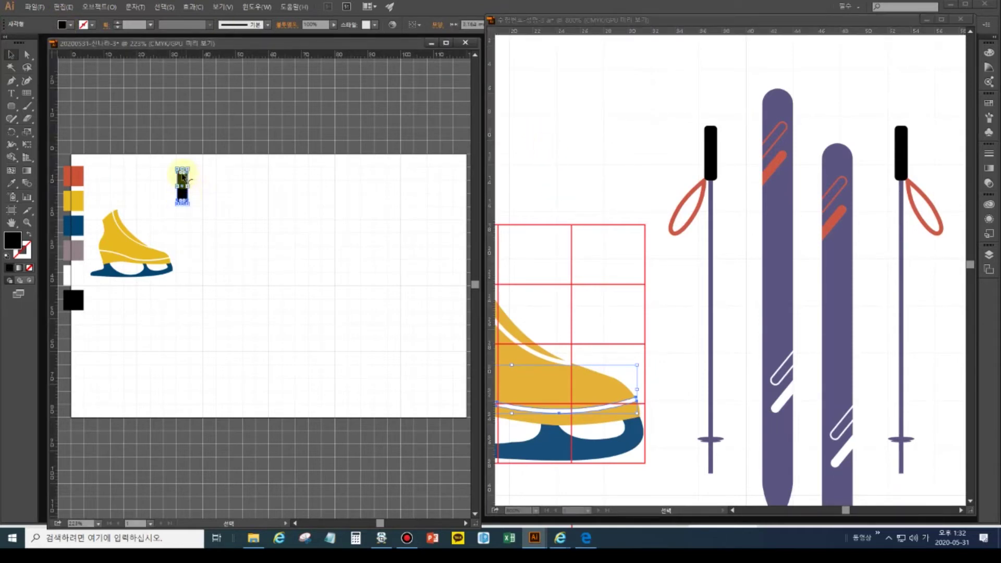
{"action": "left_click_drag", "start_coordinate": [180, 183], "coordinate": [204, 183]}
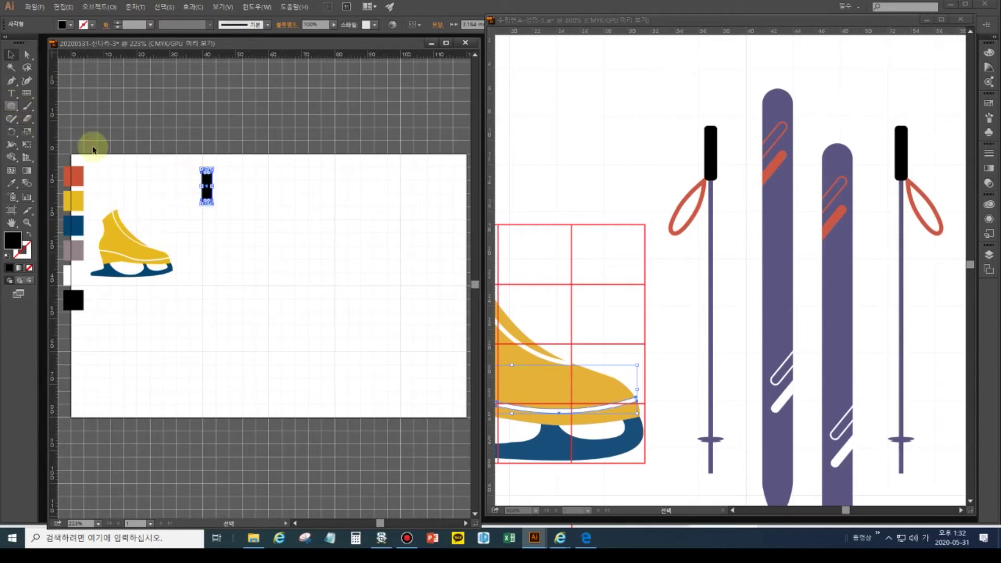
- Draw a long thin pole shaft below the grip and give it the grey swatch colour
{"action": "left_click_drag", "start_coordinate": [17, 108], "coordinate": [39, 112]}
{"action": "left_click_drag", "start_coordinate": [228, 196], "coordinate": [230, 340]}
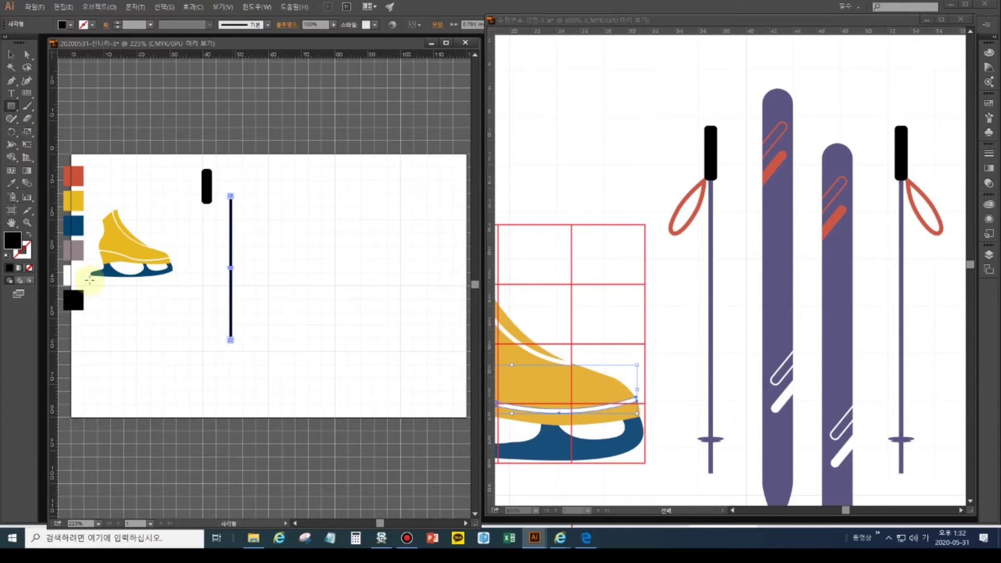
{"action": "left_click", "coordinate": [11, 183]}
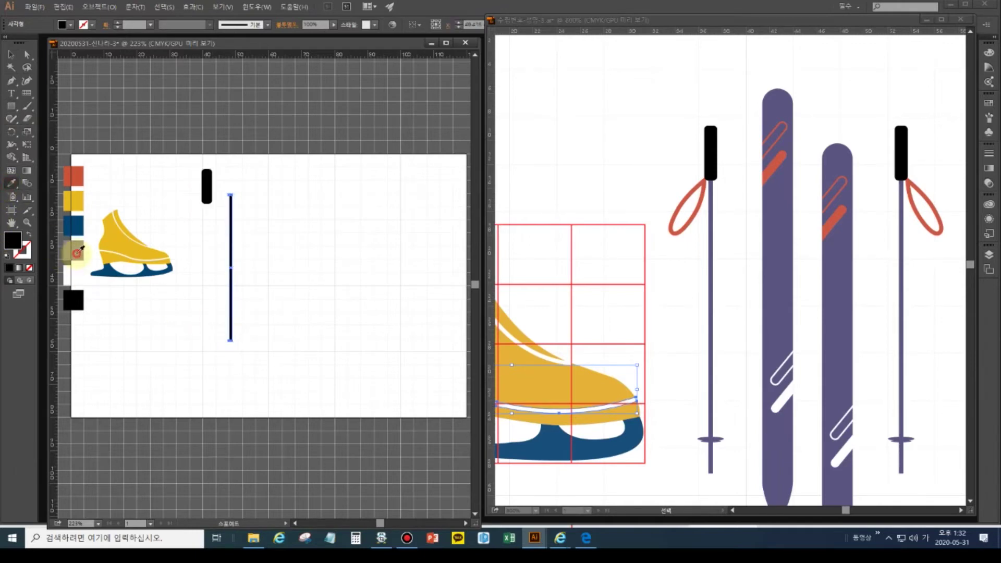
{"action": "left_click", "coordinate": [78, 252]}
- Centre the black grip and the pole shaft horizontally with the Align panel
{"action": "left_click", "coordinate": [11, 54]}
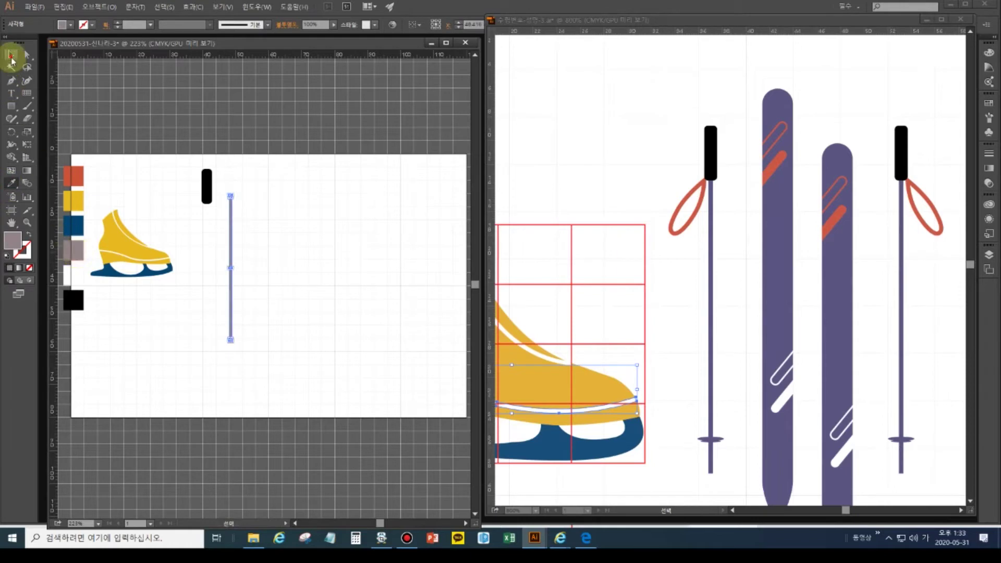
{"action": "left_click", "coordinate": [209, 185]}
{"action": "left_click", "coordinate": [231, 214], "text": "shift"}
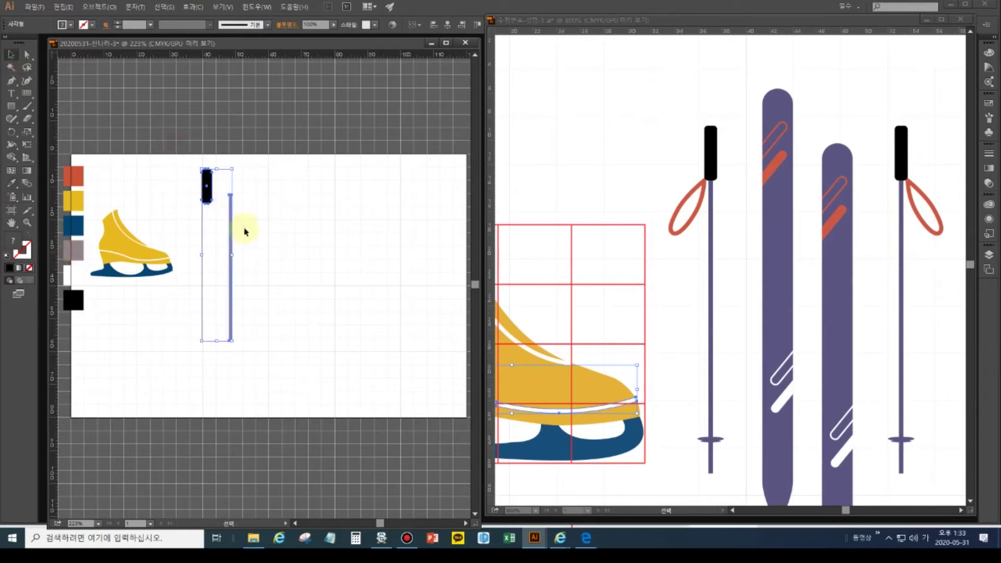
{"action": "left_click", "coordinate": [244, 230], "text": "shift"}
{"action": "left_click", "coordinate": [244, 230], "text": "shift"}
{"action": "key", "text": "shift+F7"}
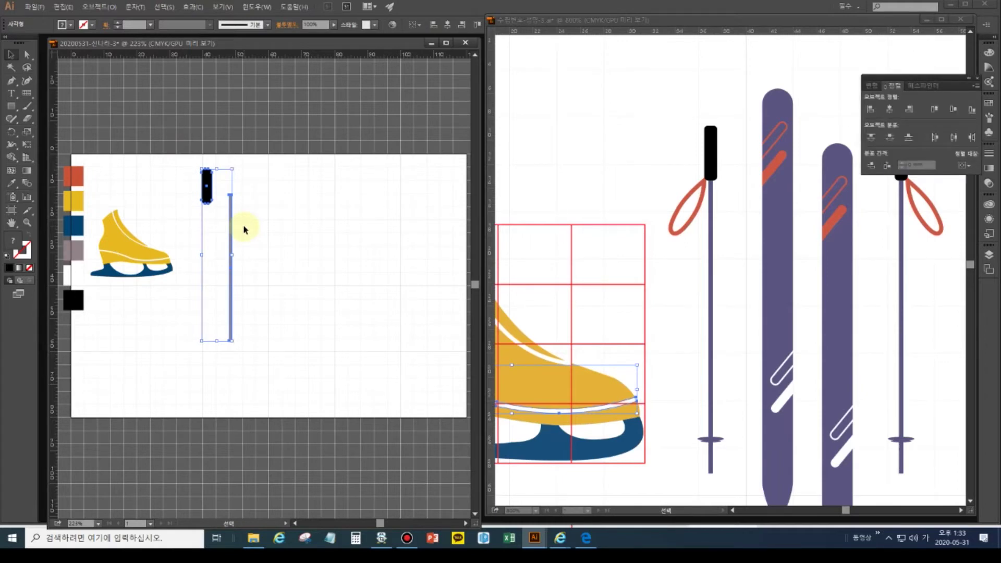
{"action": "left_click", "coordinate": [890, 109]}
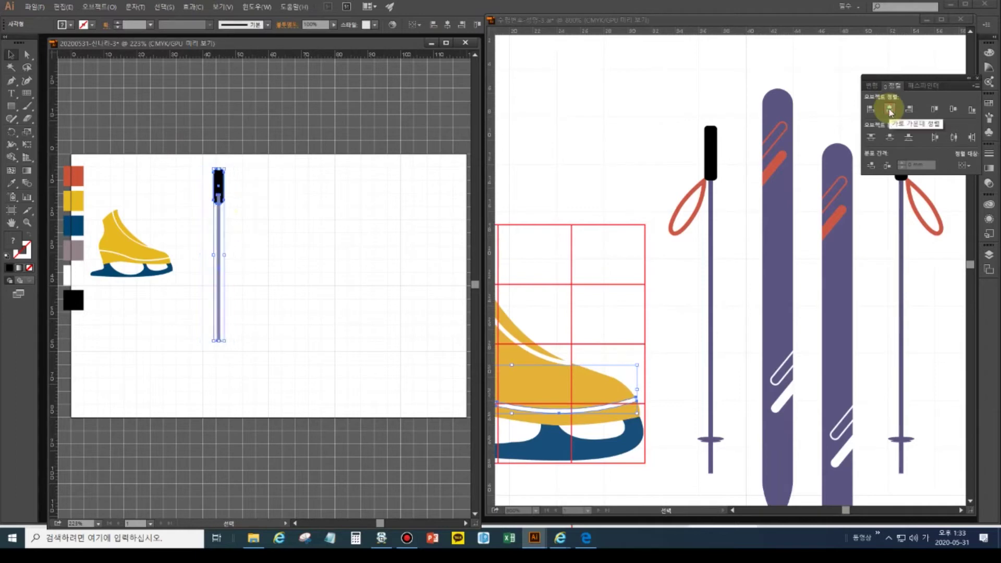
- Widen the thin pole shaft slightly by dragging its side handle
{"action": "left_click", "coordinate": [327, 210]}
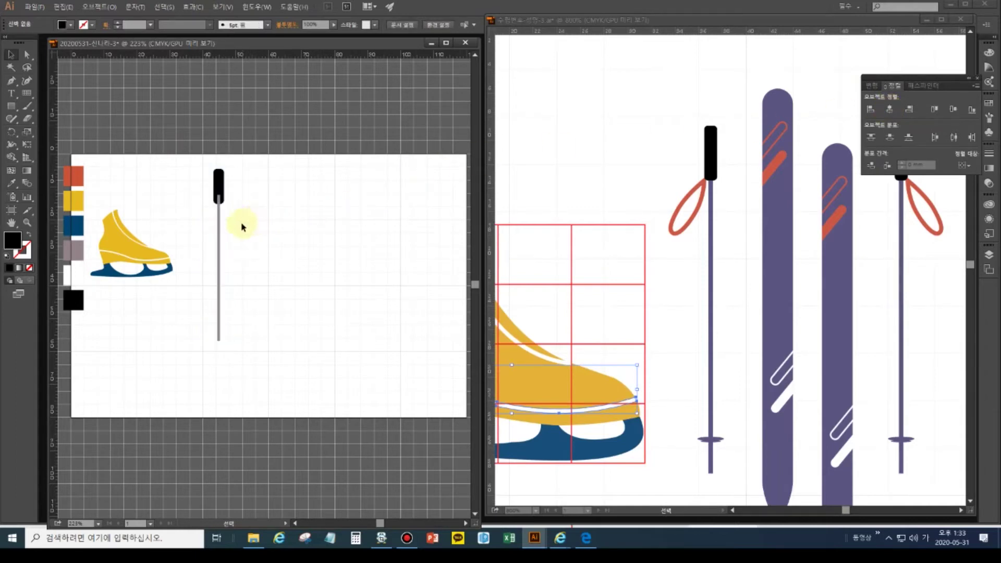
{"action": "left_click", "coordinate": [220, 235]}
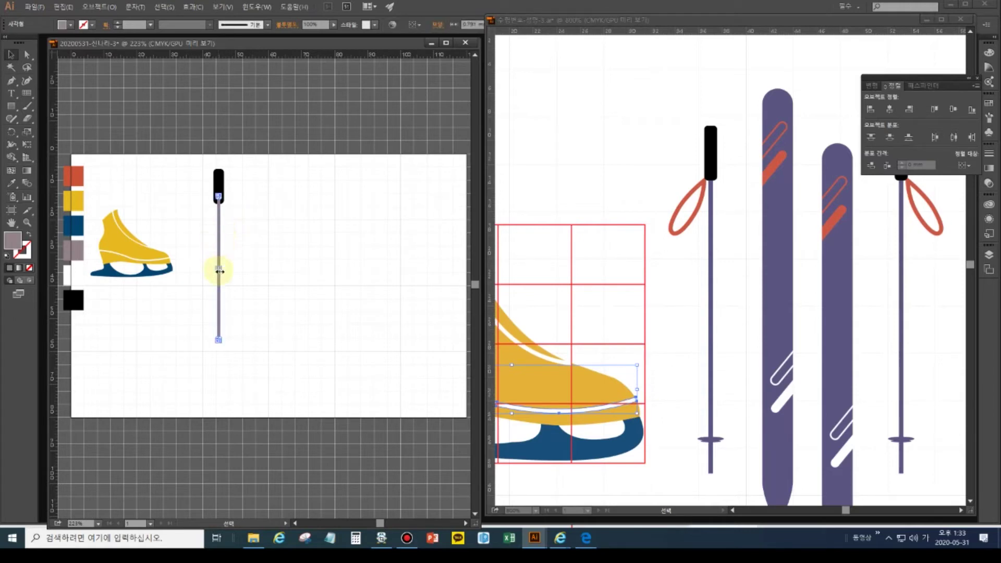
{"action": "left_click_drag", "start_coordinate": [219, 269], "coordinate": [226, 269]}
{"action": "left_click", "coordinate": [245, 268]}
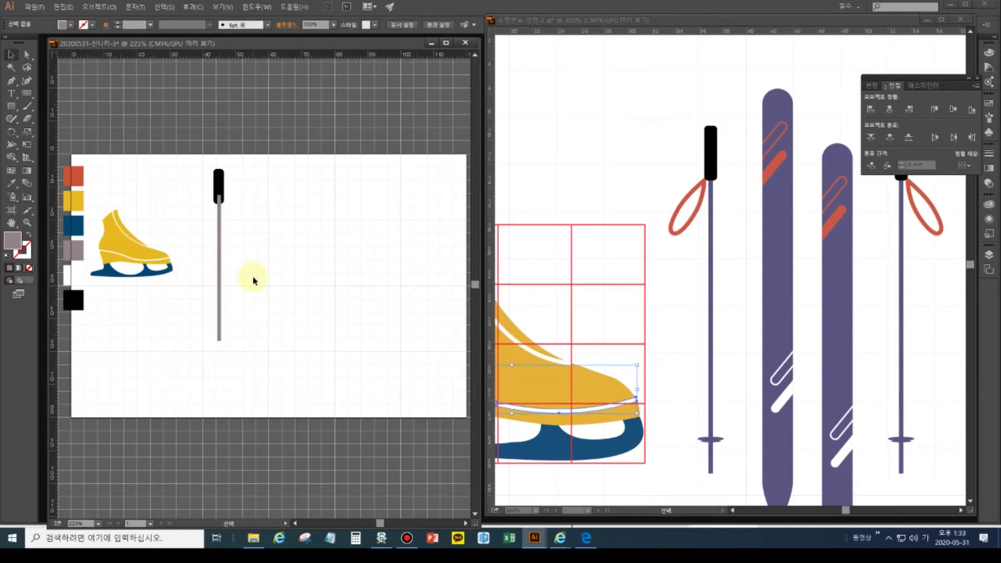
- Stretch the black grip taller and recentre it horizontally on the pole
{"action": "left_click", "coordinate": [220, 180]}
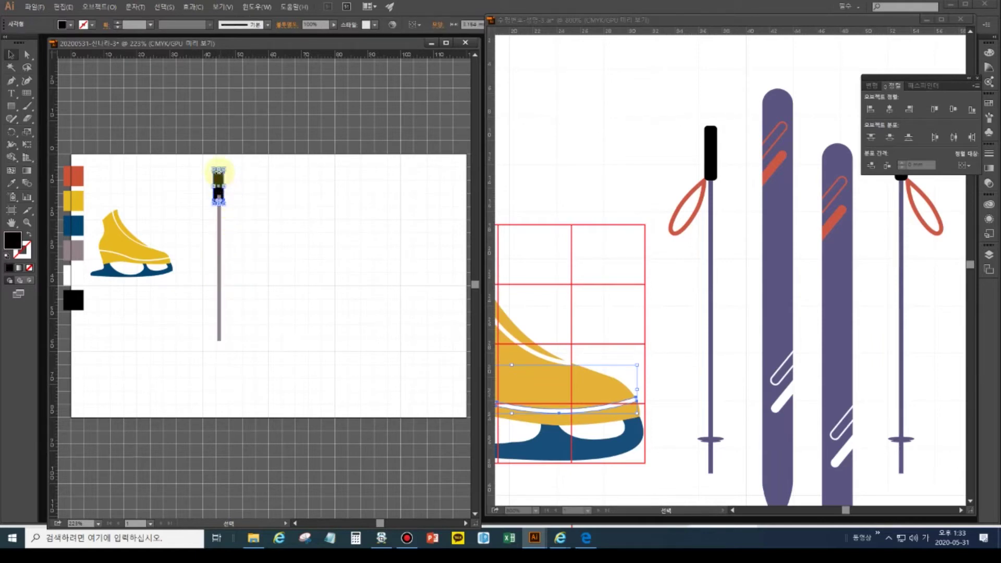
{"action": "left_click_drag", "start_coordinate": [218, 168], "coordinate": [257, 380]}
{"action": "left_click", "coordinate": [245, 220]}
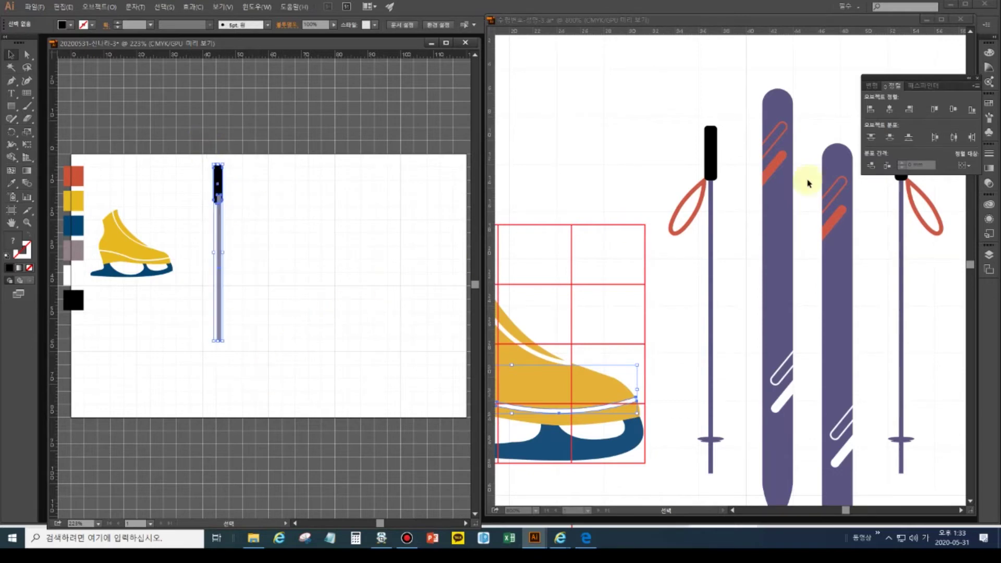
{"action": "left_click", "coordinate": [889, 108]}
{"action": "left_click", "coordinate": [420, 232]}
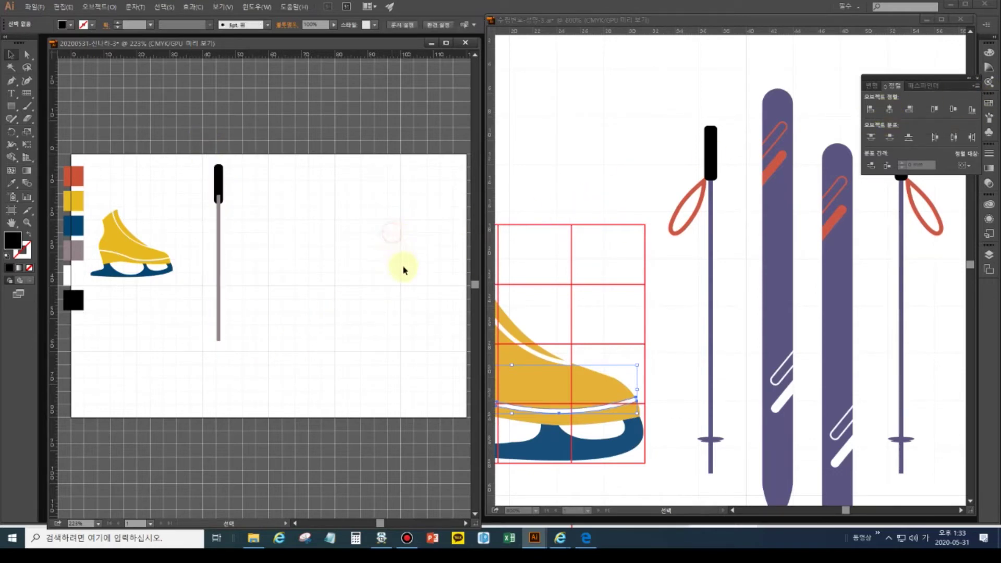
- Fit the entire reference artboard in its window
{"action": "left_click", "coordinate": [219, 249]}
{"action": "key", "text": "v"}
{"action": "left_click", "coordinate": [235, 246]}
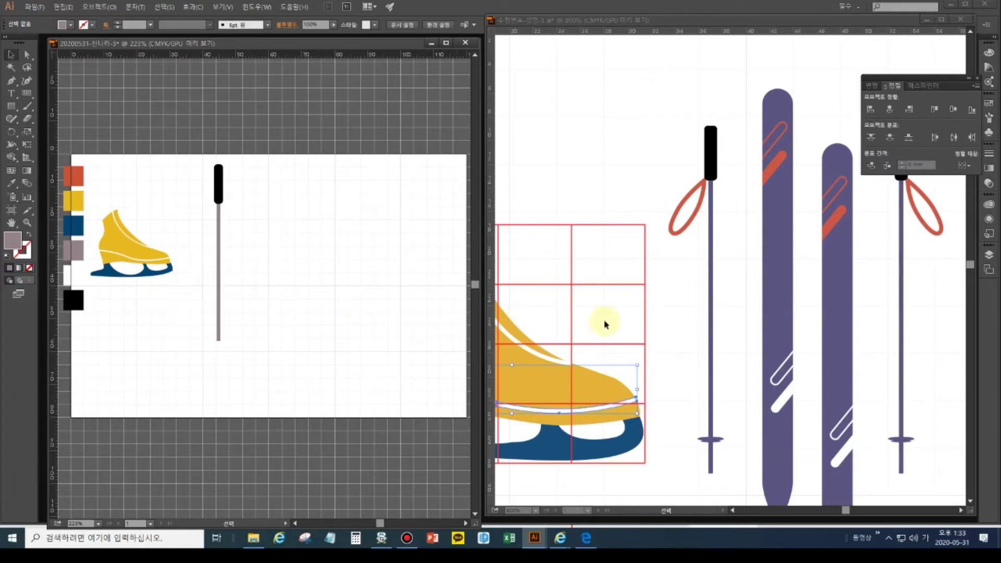
{"action": "left_click", "coordinate": [696, 308]}
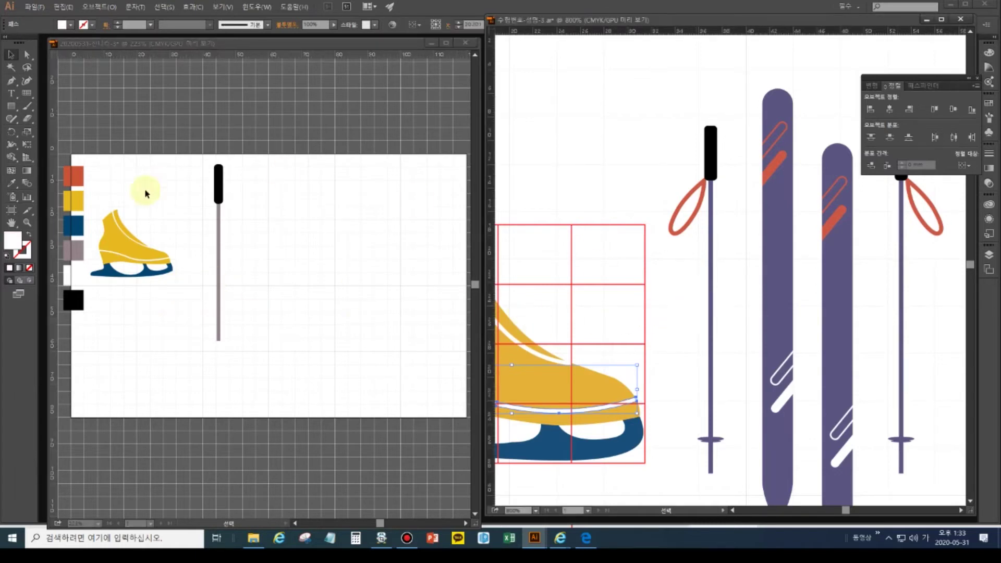
{"action": "double_click", "coordinate": [11, 222]}
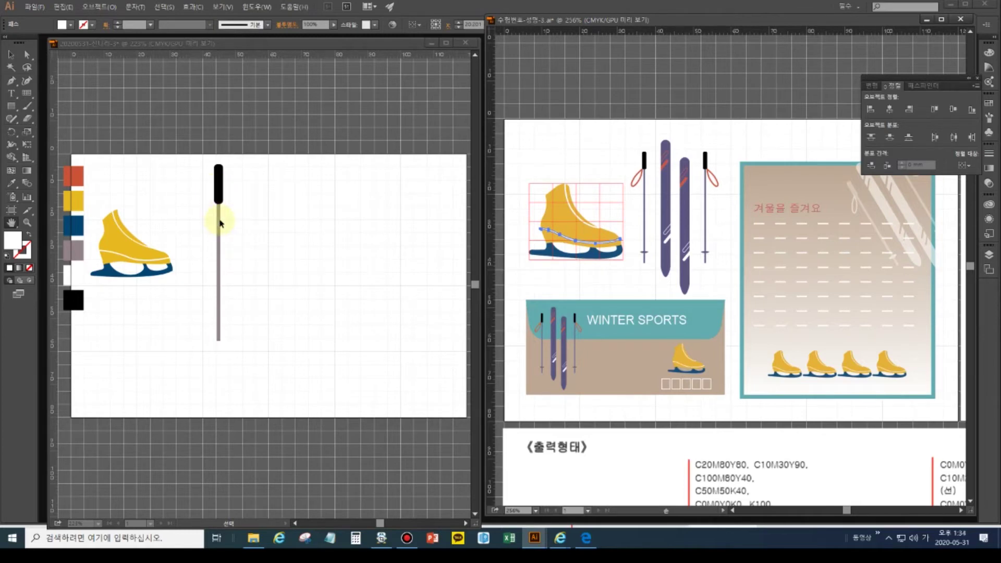
- Group the grip and shaft into one ski pole and make it slightly narrower
{"action": "left_click", "coordinate": [241, 351]}
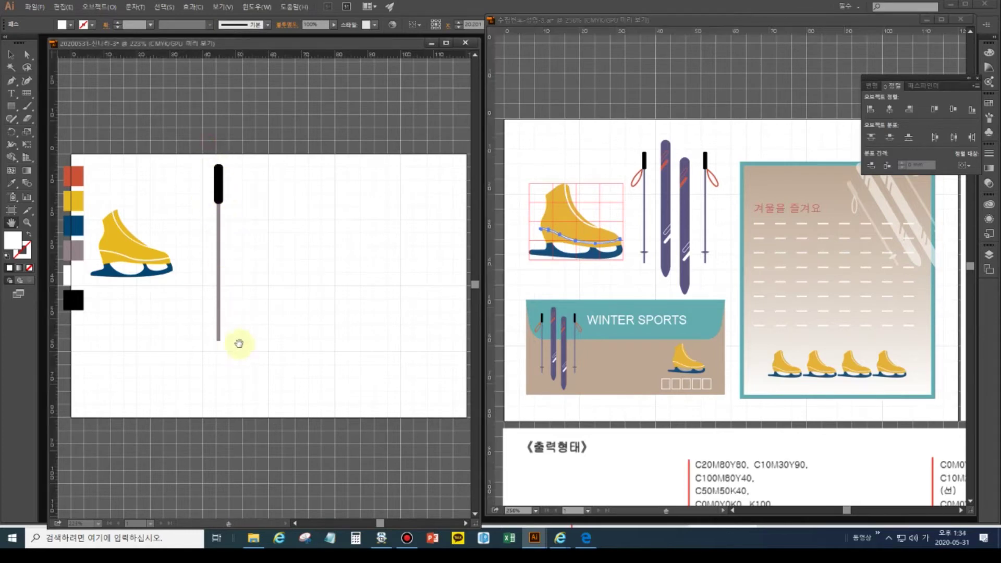
{"action": "left_click", "coordinate": [11, 54]}
{"action": "left_click_drag", "start_coordinate": [204, 139], "coordinate": [262, 357]}
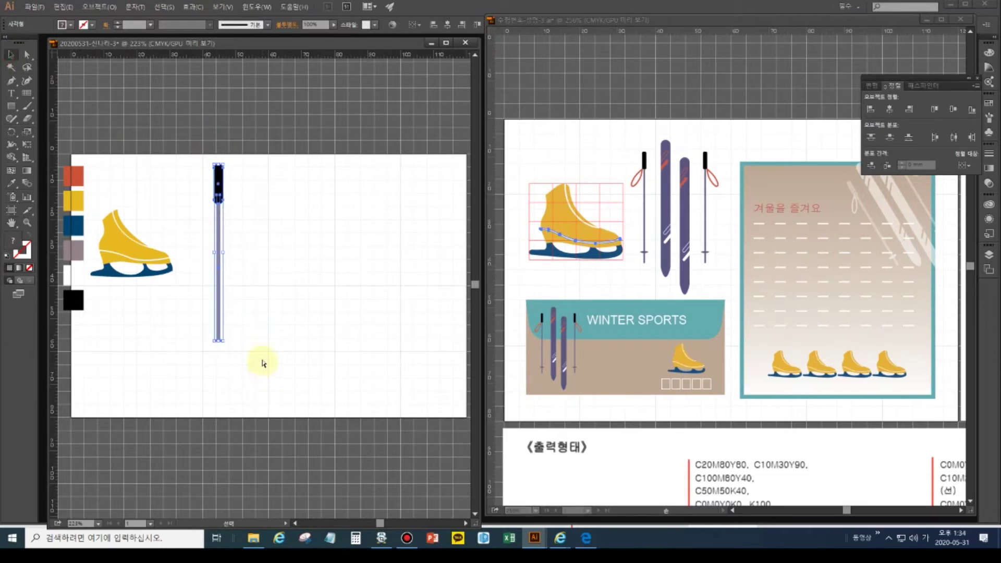
{"action": "key", "text": "ctrl+g"}
{"action": "left_click_drag", "start_coordinate": [225, 254], "coordinate": [223, 254]}
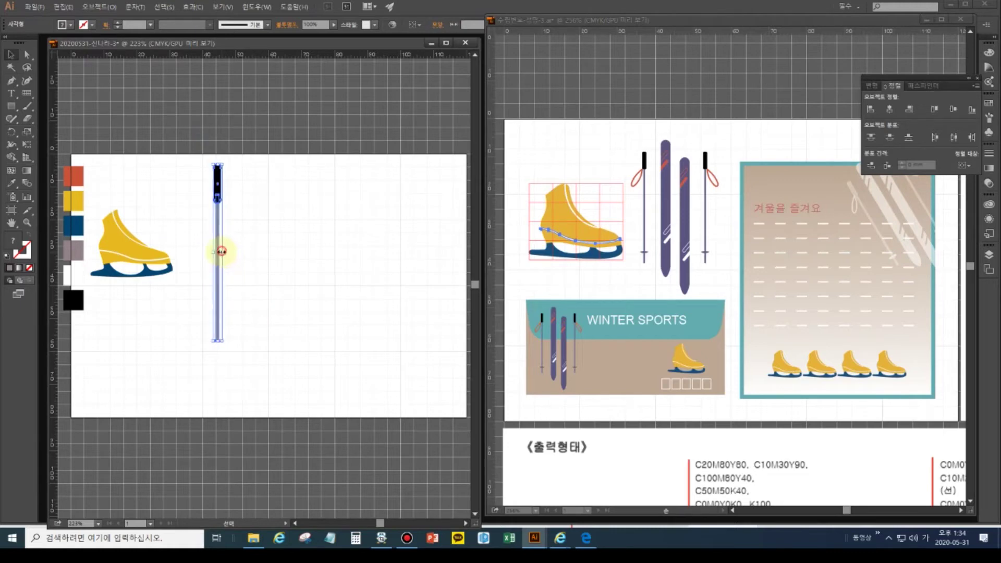
{"action": "left_click", "coordinate": [255, 280]}
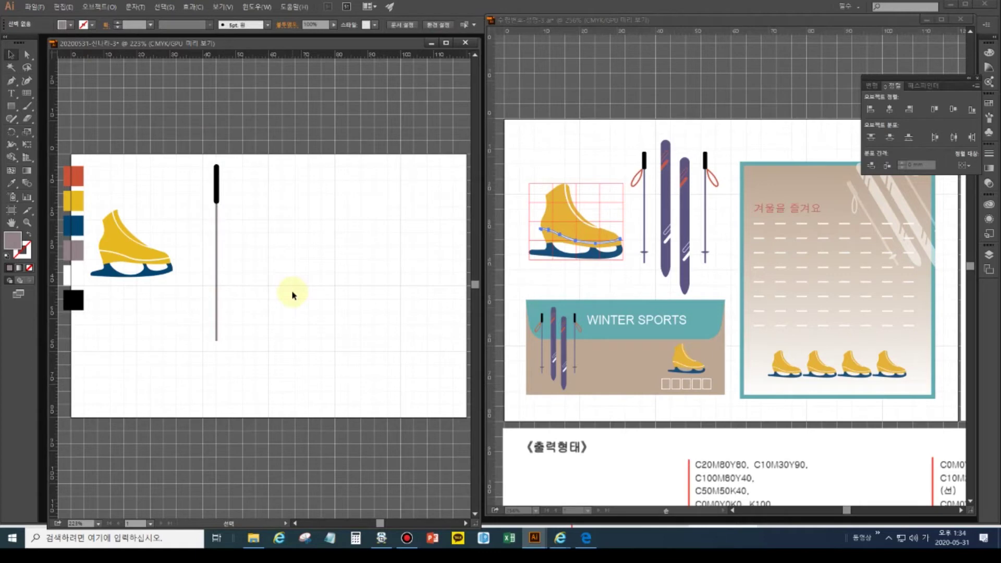
- Raise the shaft's bottom anchor to shorten the pole
{"action": "left_click", "coordinate": [27, 54]}
{"action": "left_click_drag", "start_coordinate": [259, 346], "coordinate": [195, 335]}
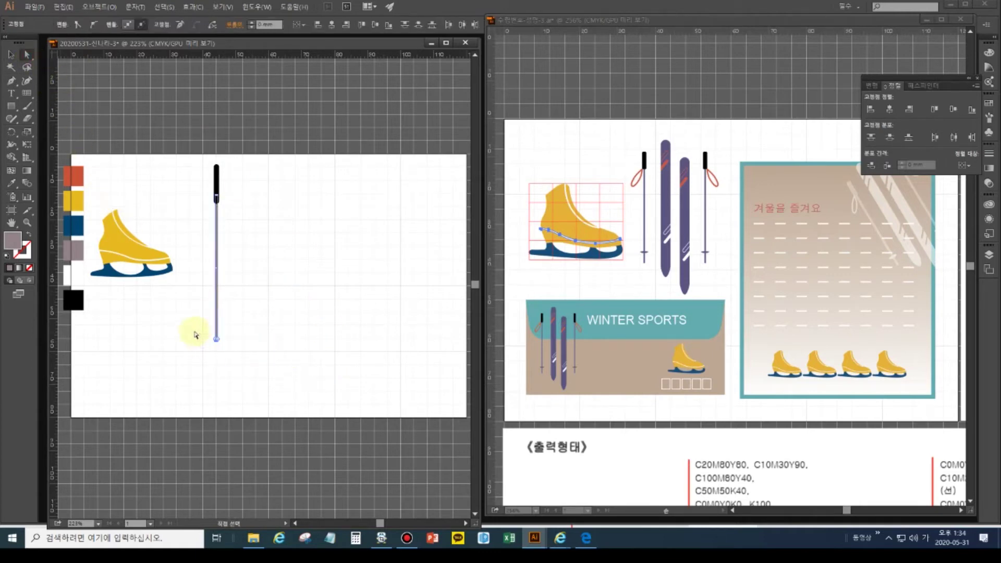
{"action": "key", "text": "Up"}
{"action": "key", "text": "Up"}
{"action": "key", "text": "Up"}
{"action": "key", "text": "Up"}
{"action": "key", "text": "Up"}
{"action": "key", "text": "Up"}
{"action": "left_click", "coordinate": [263, 231]}
{"action": "left_click", "coordinate": [217, 188]}
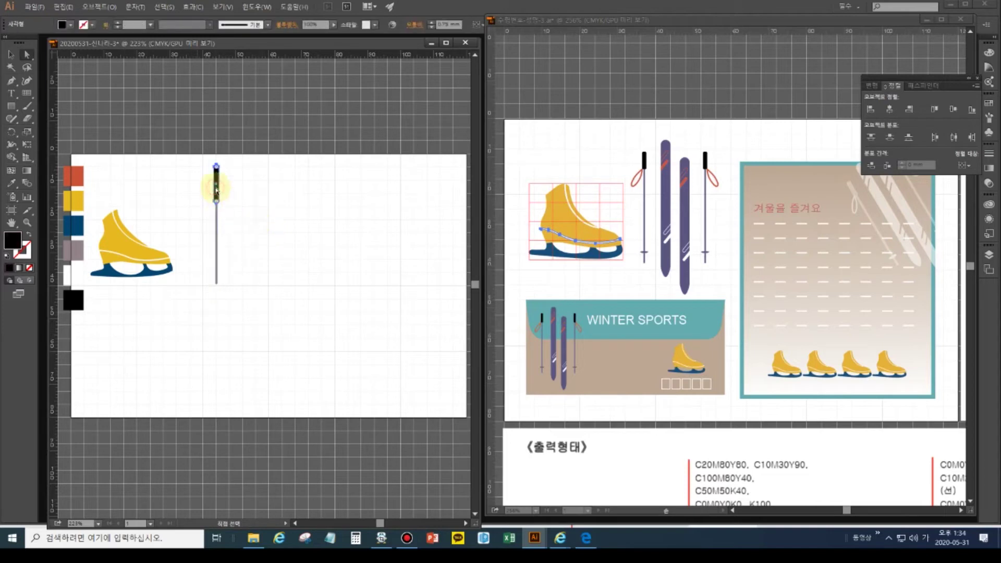
{"action": "left_click", "coordinate": [20, 229]}
- Zoom to 400% and lower the grip's top anchors to shorten it
{"action": "left_click", "coordinate": [27, 223]}
{"action": "key", "text": "ctrl+equal"}
{"action": "key", "text": "ctrl+equal"}
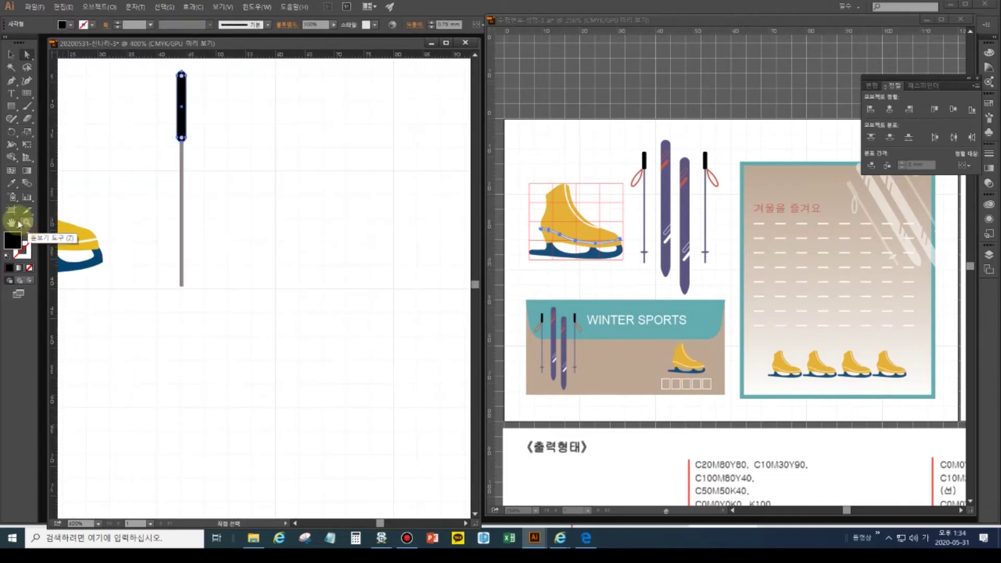
{"action": "left_click_drag", "start_coordinate": [245, 186], "coordinate": [268, 277]}
{"action": "key", "text": "ctrl+shift+a"}
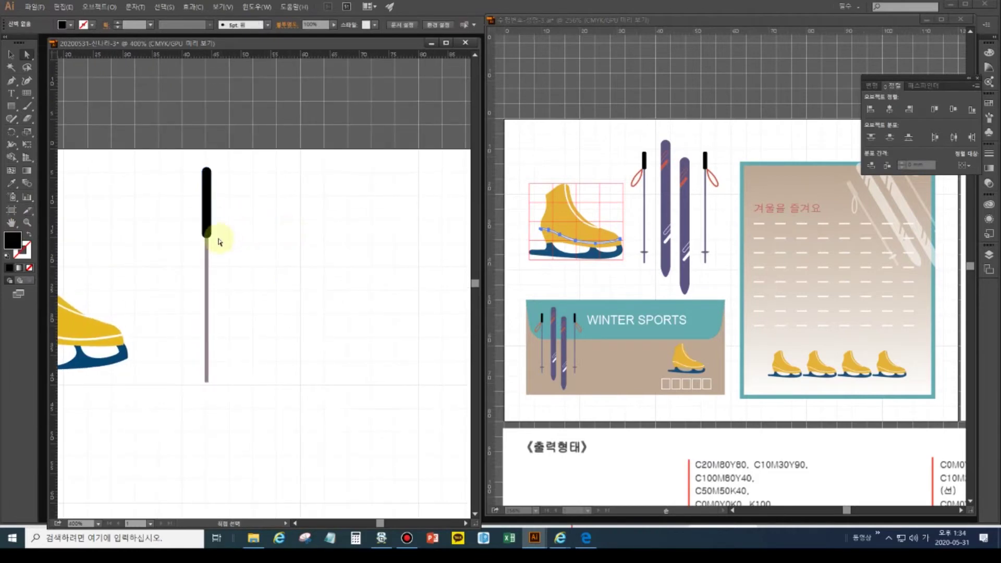
{"action": "left_click", "coordinate": [206, 194]}
{"action": "left_click_drag", "start_coordinate": [193, 155], "coordinate": [221, 179]}
{"action": "key", "text": "Down"}
{"action": "key", "text": "Down"}
{"action": "key", "text": "Down"}
{"action": "key", "text": "Down"}
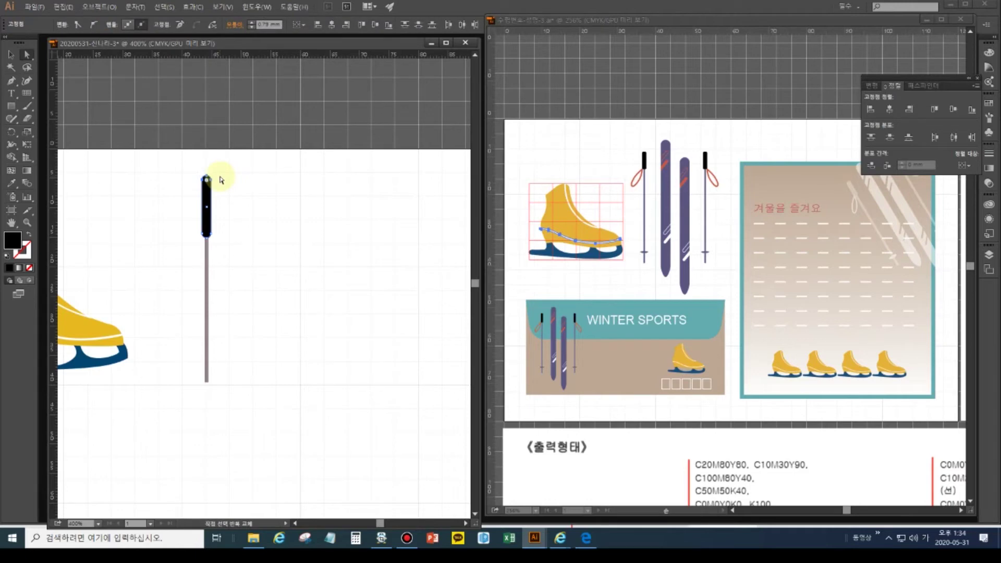
{"action": "key", "text": "Down"}
{"action": "key", "text": "Down"}
{"action": "key", "text": "Down"}
- Nudge the whole grip up to sit at the top of the shaft
{"action": "left_click", "coordinate": [208, 206]}
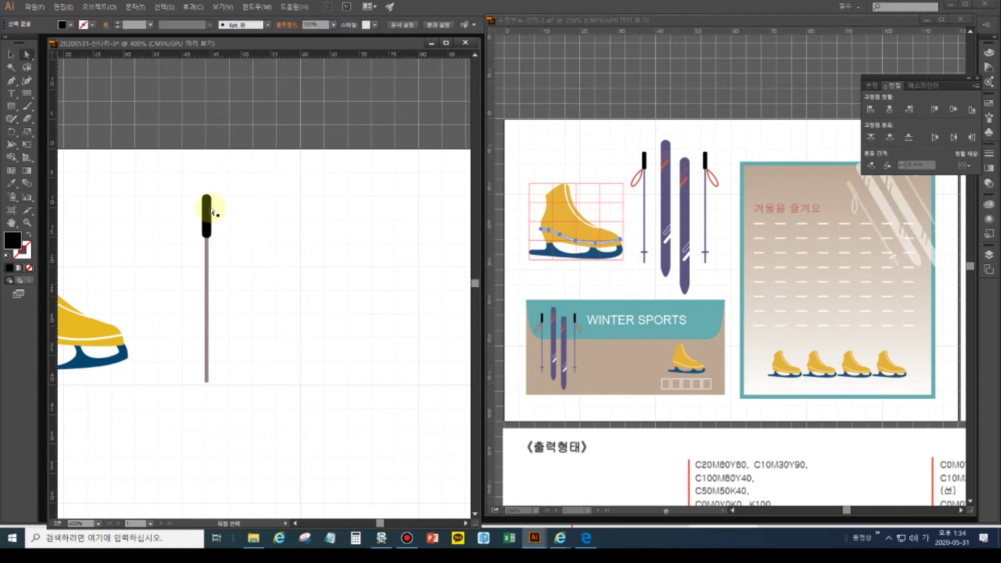
{"action": "key", "text": "Up"}
{"action": "key", "text": "Up"}
{"action": "key", "text": "Up"}
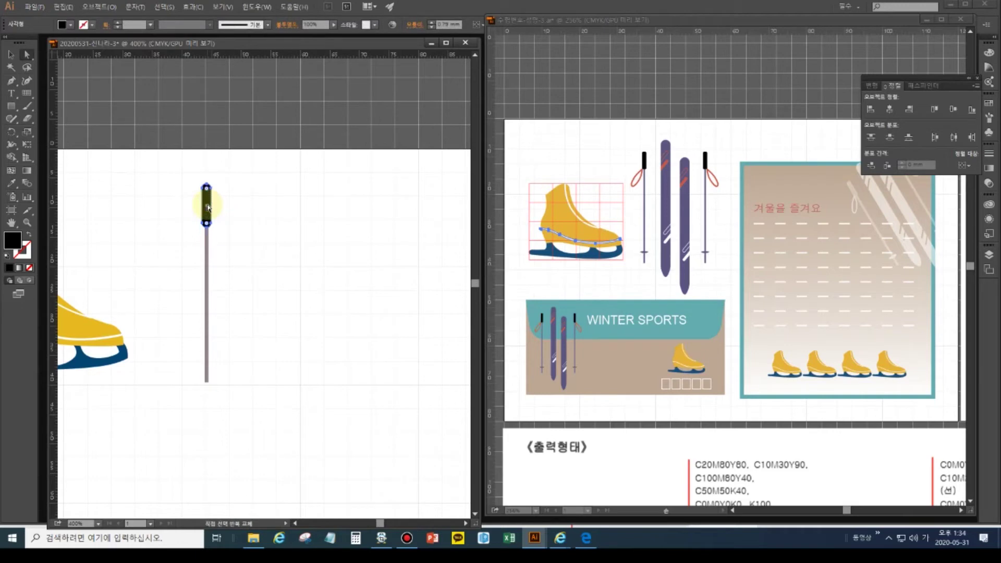
{"action": "key", "text": "Up"}
{"action": "key", "text": "Up"}
{"action": "key", "text": "Up"}
{"action": "key", "text": "Down"}
{"action": "key", "text": "Down"}
{"action": "key", "text": "Down"}
{"action": "left_click", "coordinate": [240, 245]}
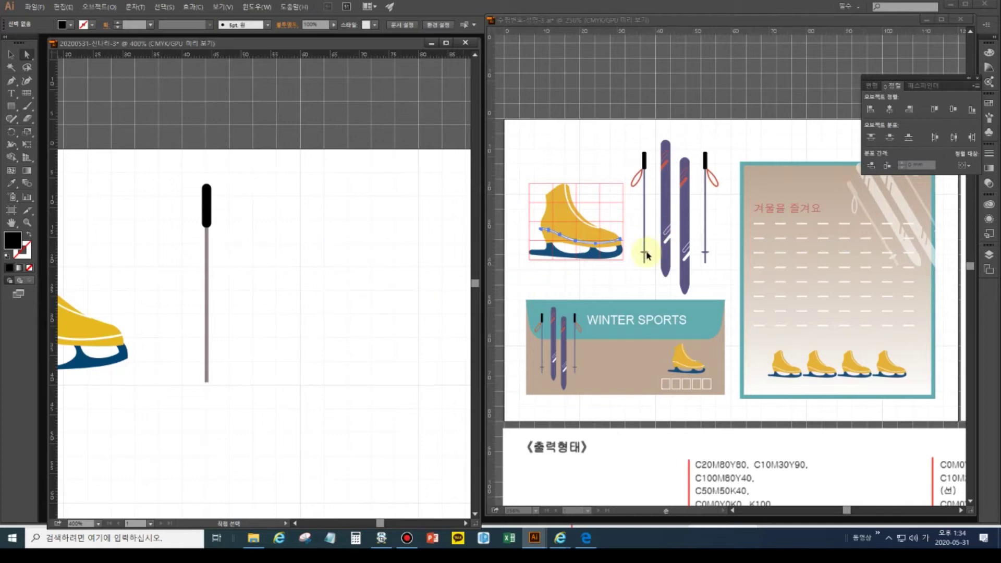
- Draw a thin flat ellipse across the bottom of the pole as its basket
{"action": "left_click", "coordinate": [11, 106]}
{"action": "left_click_drag", "start_coordinate": [30, 111], "coordinate": [49, 127]}
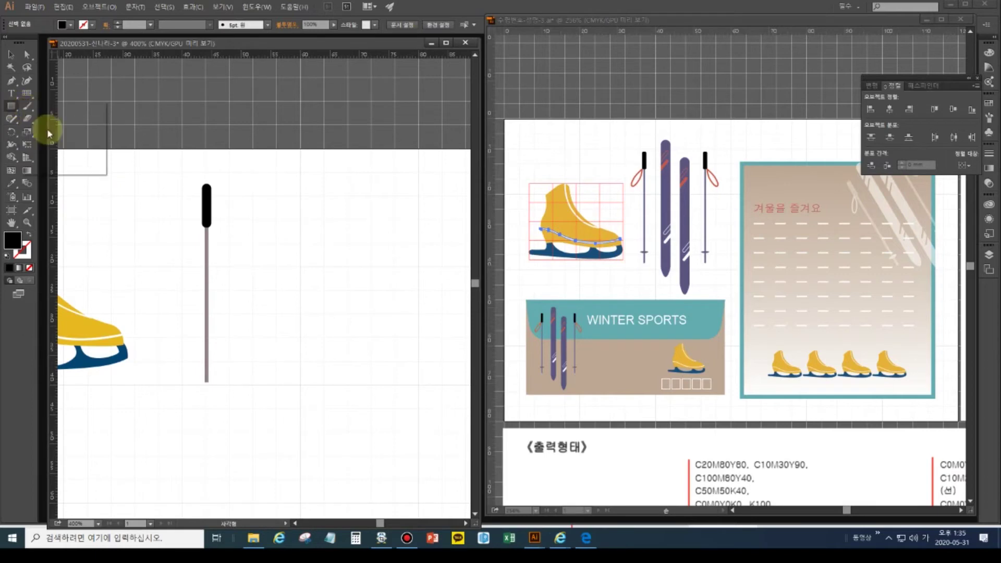
{"action": "left_click_drag", "start_coordinate": [196, 367], "coordinate": [214, 369]}
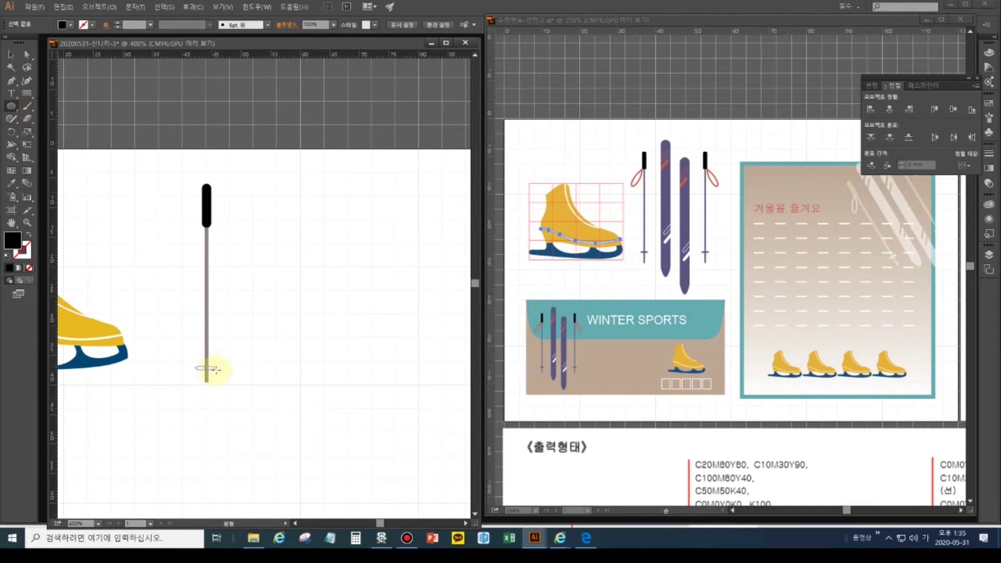
{"action": "left_click_drag", "start_coordinate": [216, 369], "coordinate": [216, 369]}
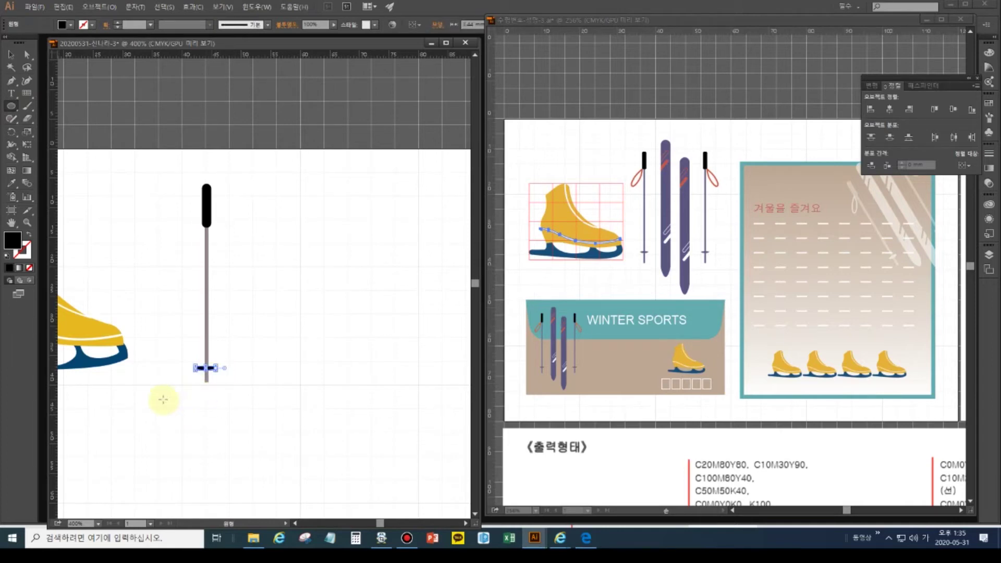
- Zoom the reference in on its skis and poles for comparison
{"action": "left_click", "coordinate": [635, 265]}
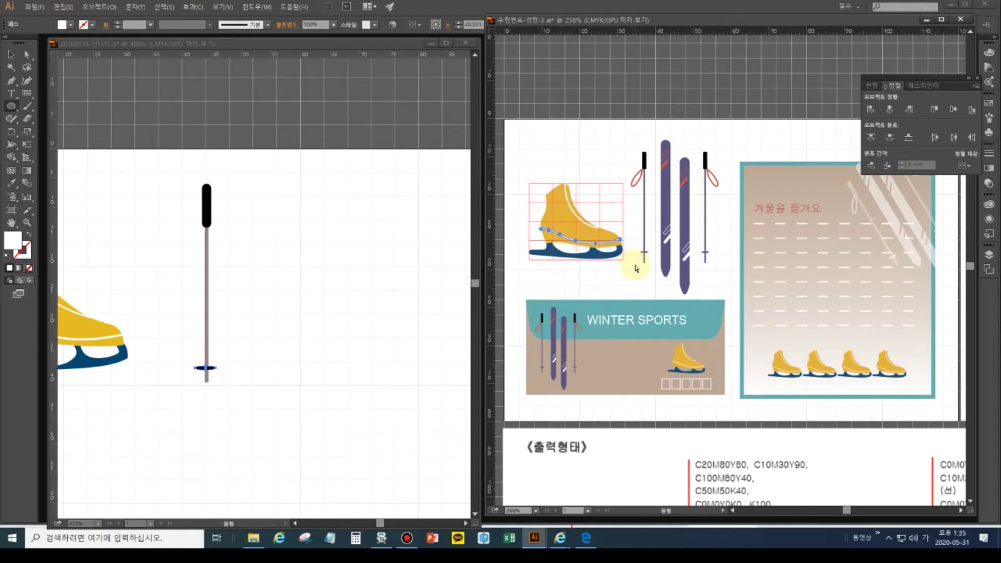
{"action": "key", "text": "ctrl+plus"}
{"action": "key", "text": "ctrl+plus"}
{"action": "key", "text": "ctrl+plus"}
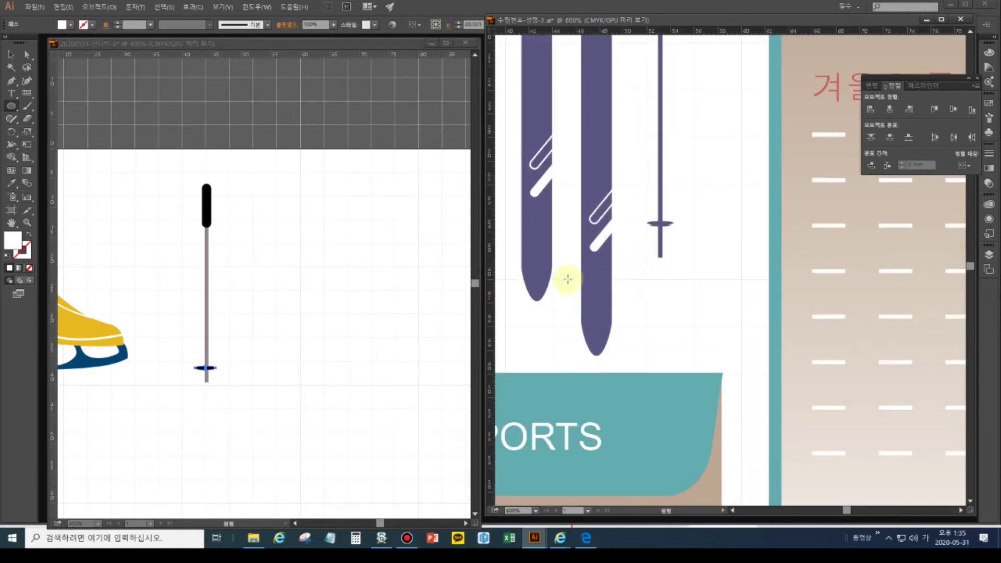
{"action": "left_click_drag", "start_coordinate": [599, 284], "coordinate": [740, 404]}
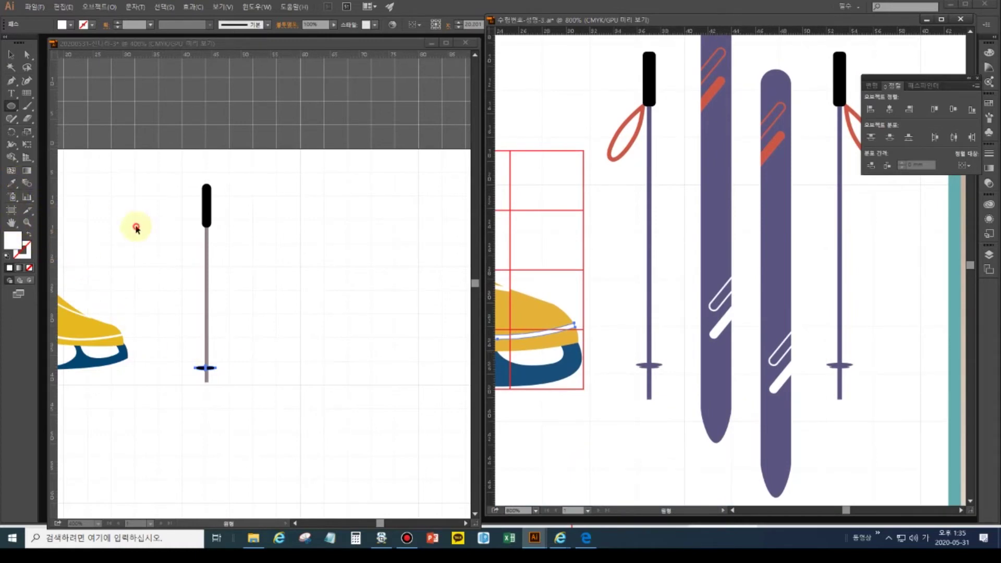
- Give the basket the same grey-mauve swatch colour as the shaft
{"action": "left_click", "coordinate": [136, 228]}
{"action": "double_click", "coordinate": [11, 223]}
{"action": "left_click", "coordinate": [10, 183]}
{"action": "left_click", "coordinate": [67, 253]}
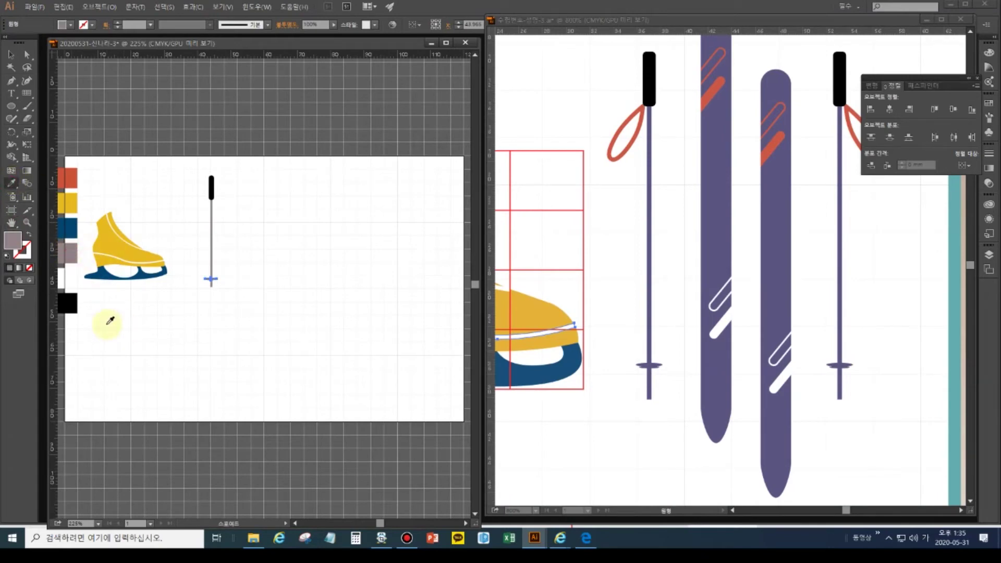
- Centre the pole's handle, rod and basket horizontally on one axis
{"action": "left_click", "coordinate": [27, 223]}
{"action": "left_click_drag", "start_coordinate": [228, 306], "coordinate": [217, 291]}
{"action": "left_click", "coordinate": [219, 297]}
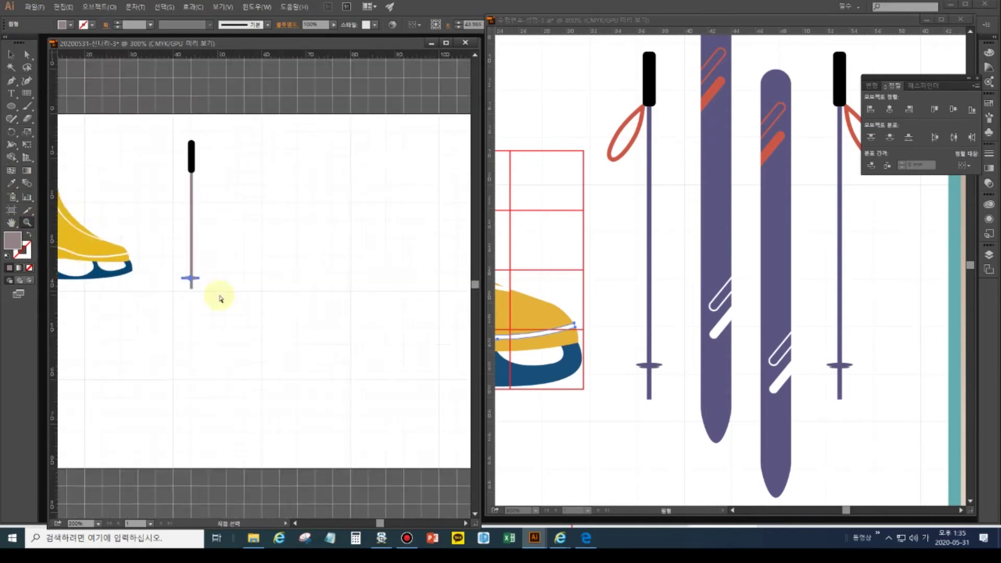
{"action": "left_click", "coordinate": [219, 294]}
{"action": "left_click_drag", "start_coordinate": [231, 309], "coordinate": [250, 319]}
{"action": "left_click", "coordinate": [10, 54]}
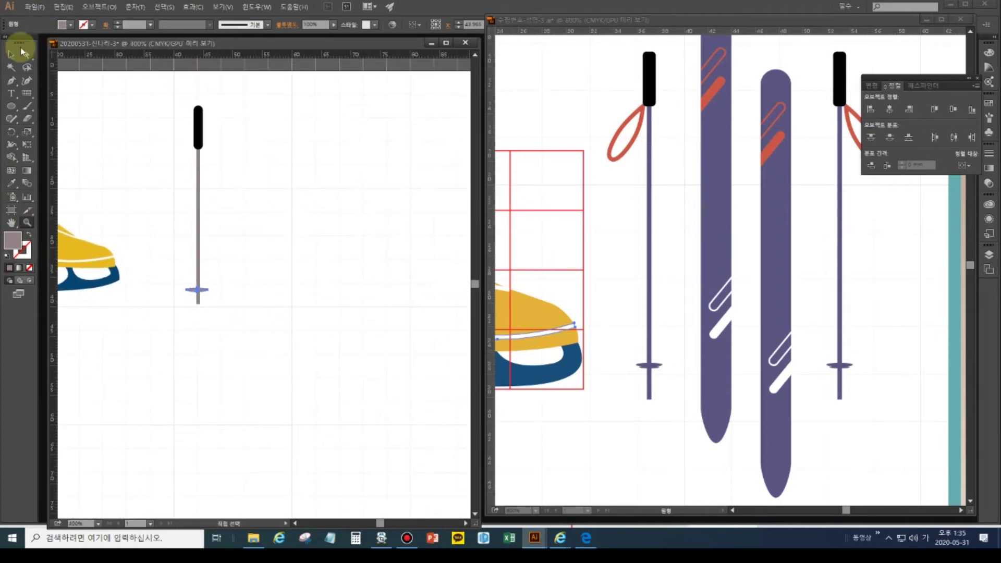
{"action": "left_click", "coordinate": [266, 233]}
{"action": "left_click_drag", "start_coordinate": [172, 93], "coordinate": [227, 184]}
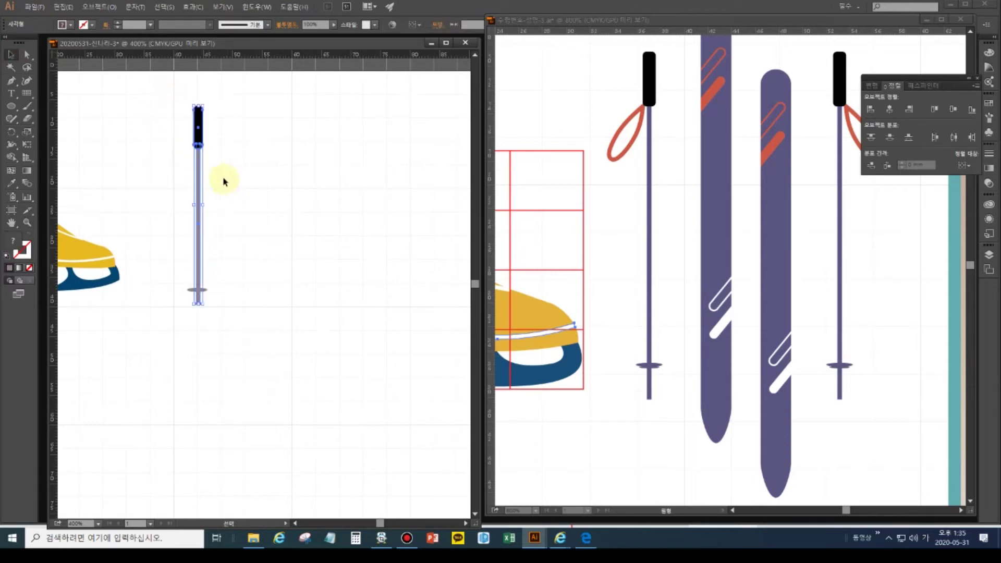
{"action": "left_click", "coordinate": [194, 290], "text": "shift"}
{"action": "left_click", "coordinate": [890, 109]}
{"action": "left_click", "coordinate": [263, 278]}
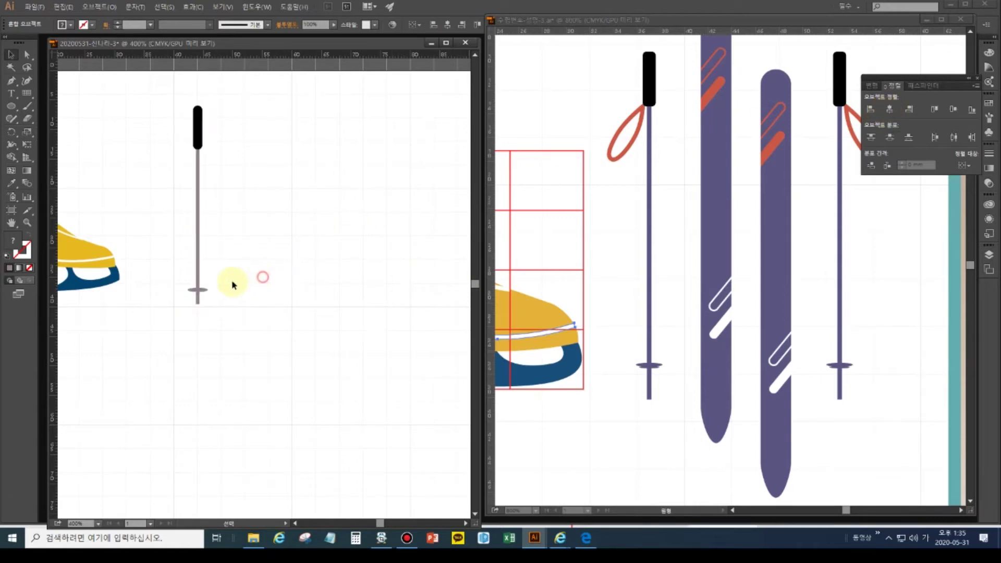
{"action": "left_click", "coordinate": [200, 291]}
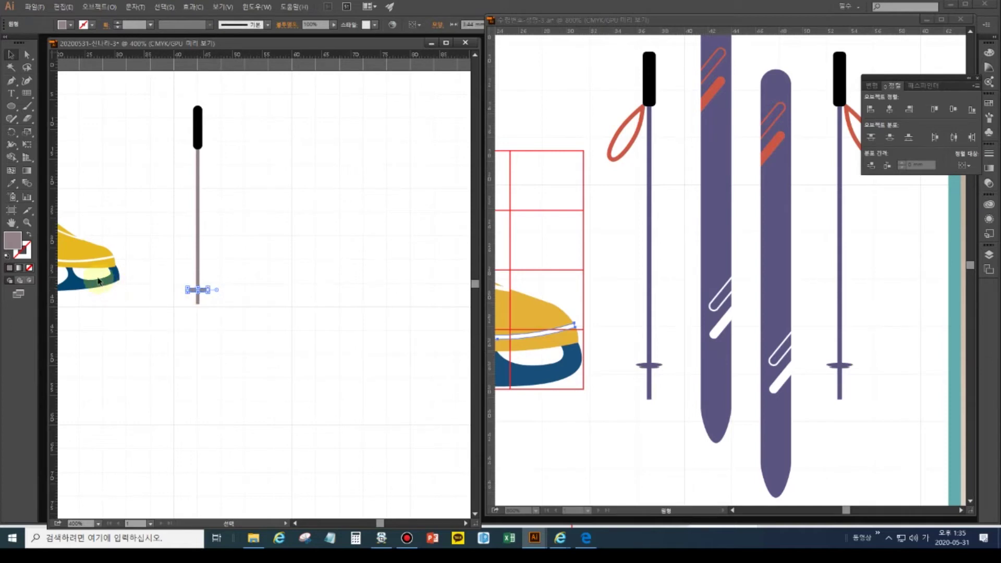
- Scale the basket uniformly to 70% with the Scale tool
{"action": "key", "text": "a"}
{"action": "key", "text": "v"}
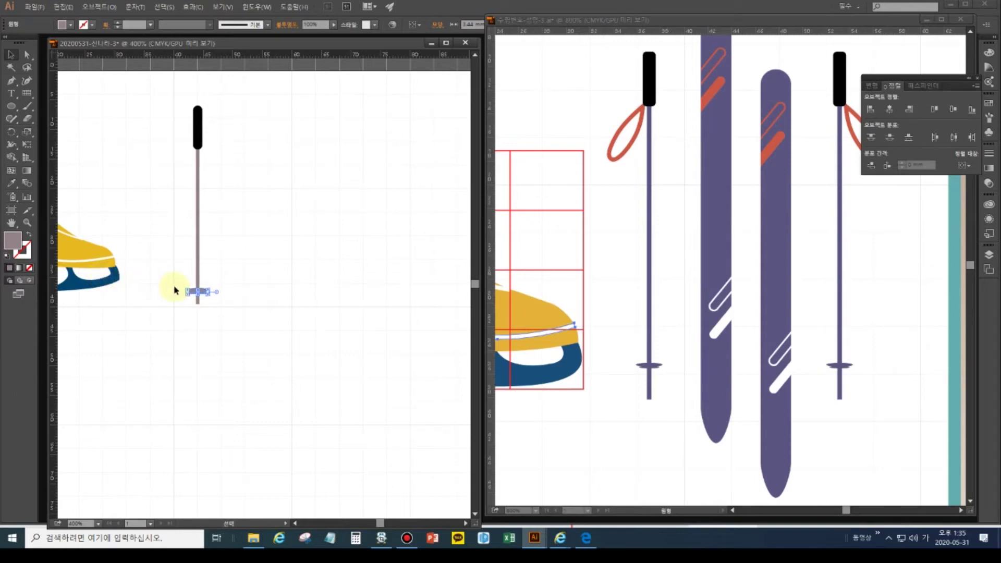
{"action": "key", "text": "Down"}
{"action": "key", "text": "Up"}
{"action": "double_click", "coordinate": [28, 133]}
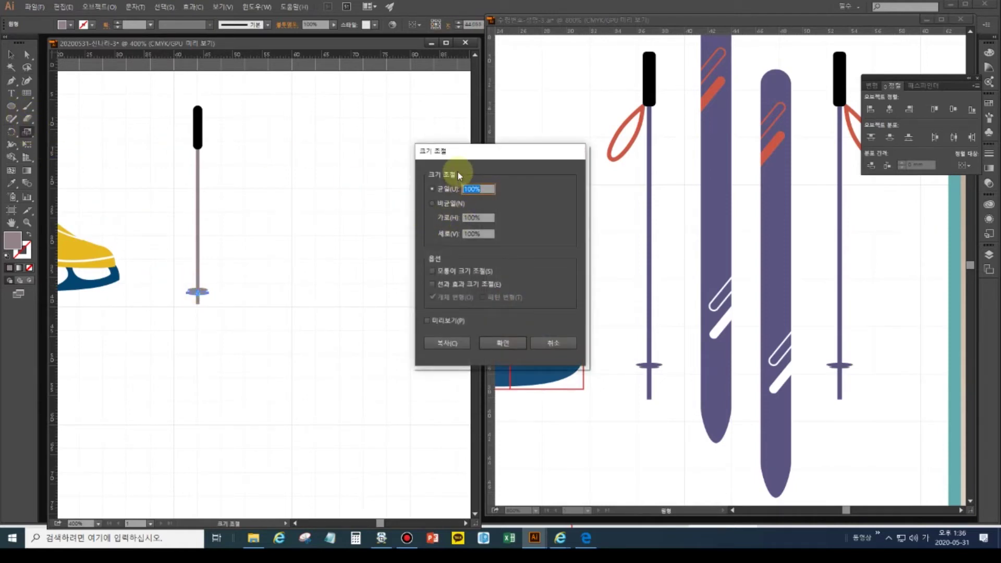
{"action": "type", "text": "70"}
{"action": "left_click", "coordinate": [514, 344]}
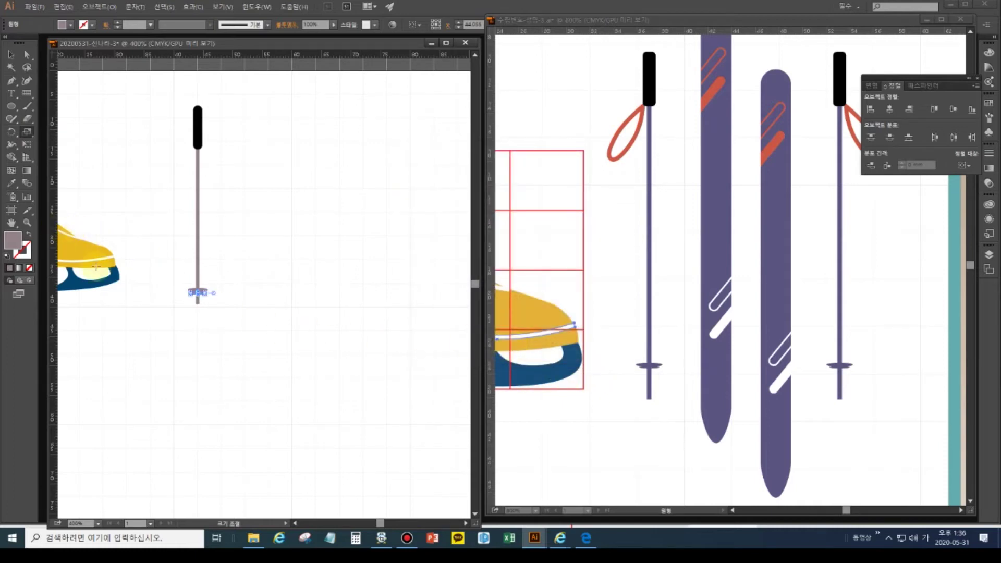
{"action": "left_click", "coordinate": [211, 358]}
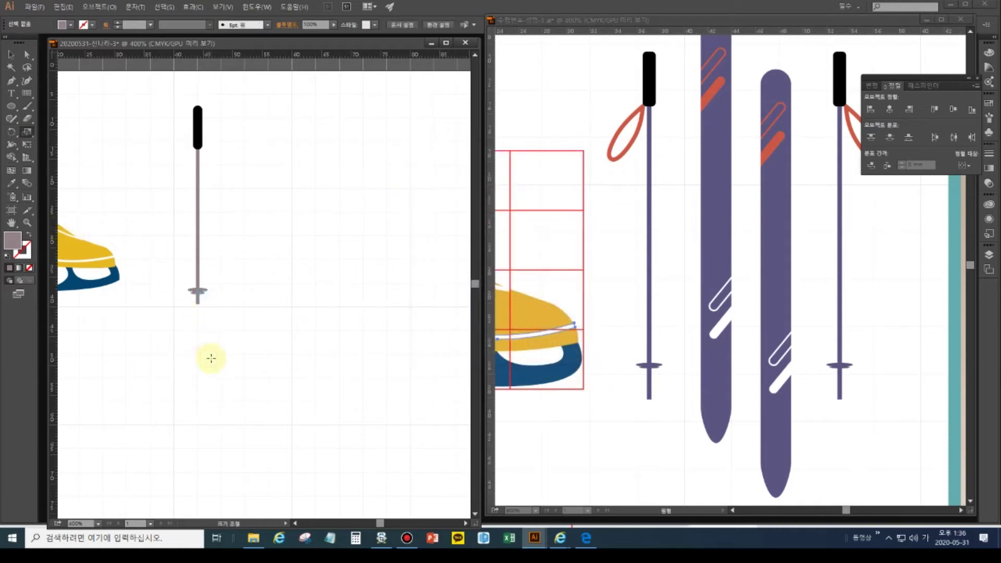
- Sample the purple colour from the reference drawing's pole
{"action": "left_click", "coordinate": [649, 364]}
{"action": "left_click", "coordinate": [10, 182]}
{"action": "left_click", "coordinate": [649, 272]}
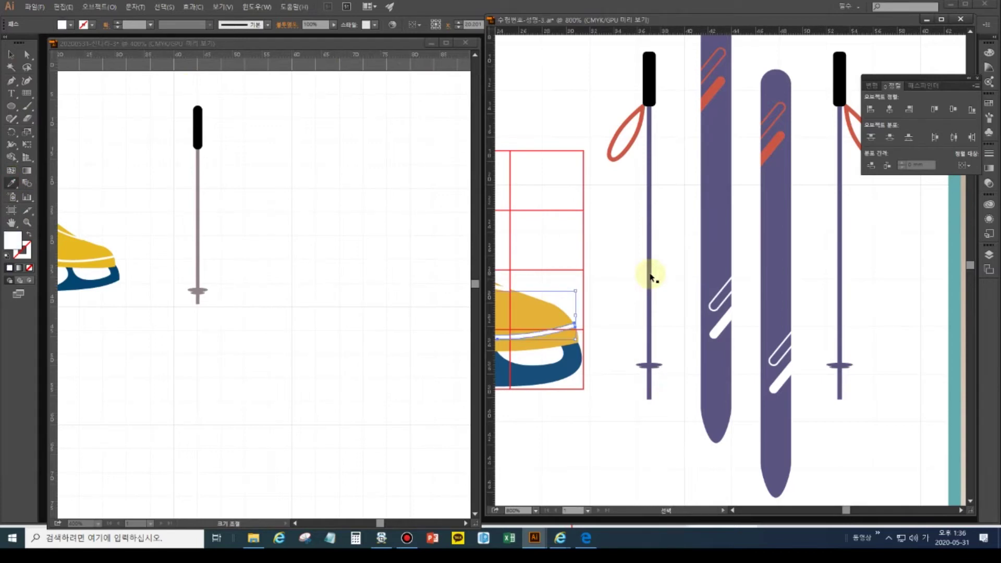
- Sample the skate's white and pan the working view to show the swatches and whole skate
{"action": "left_click", "coordinate": [516, 353]}
{"action": "left_click", "coordinate": [150, 320]}
{"action": "left_click", "coordinate": [11, 222]}
{"action": "left_click_drag", "start_coordinate": [140, 295], "coordinate": [280, 335]}
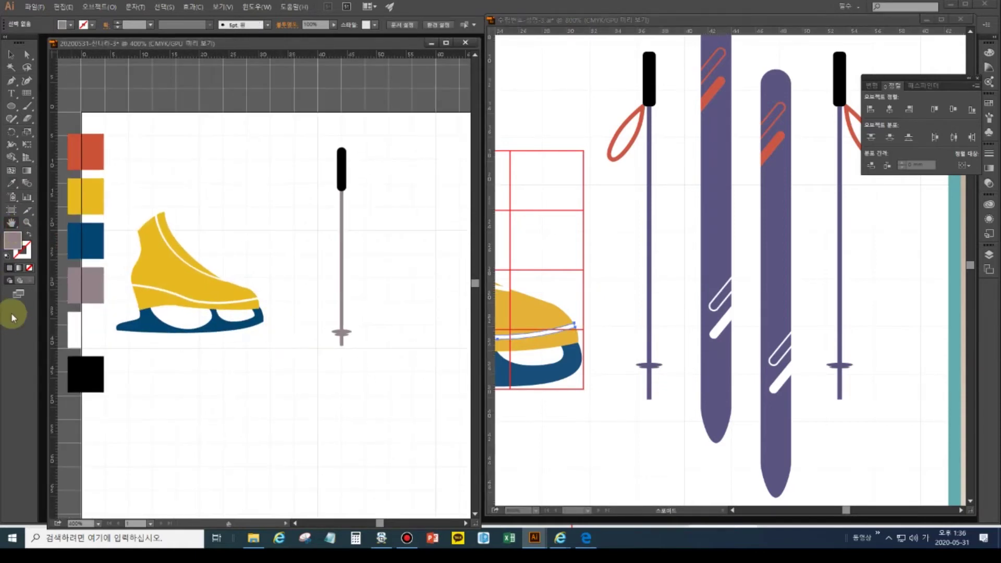
{"action": "left_click", "coordinate": [11, 54]}
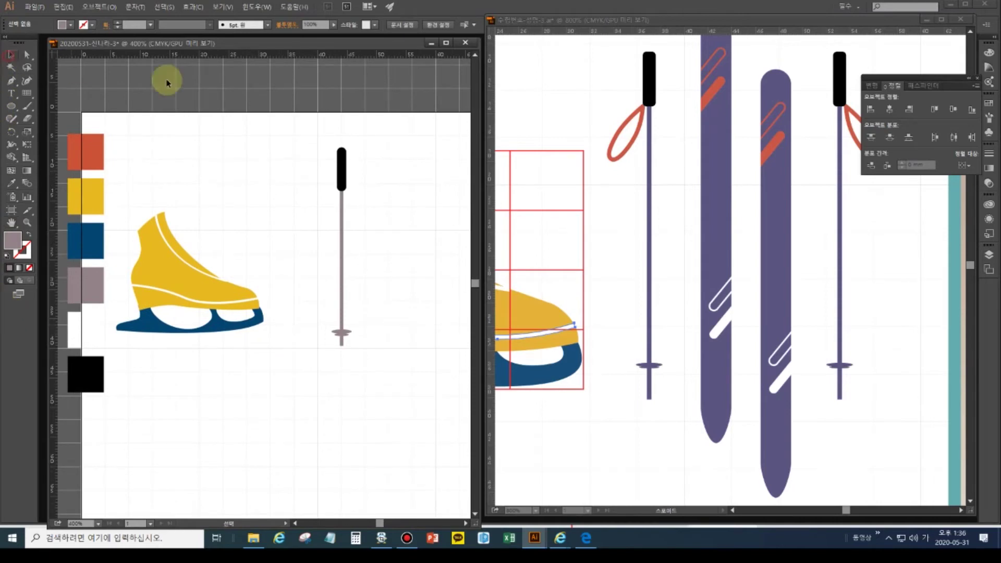
- Show the CMYK Color panel and sample the reference pole's purple to read its values
{"action": "left_click", "coordinate": [989, 53]}
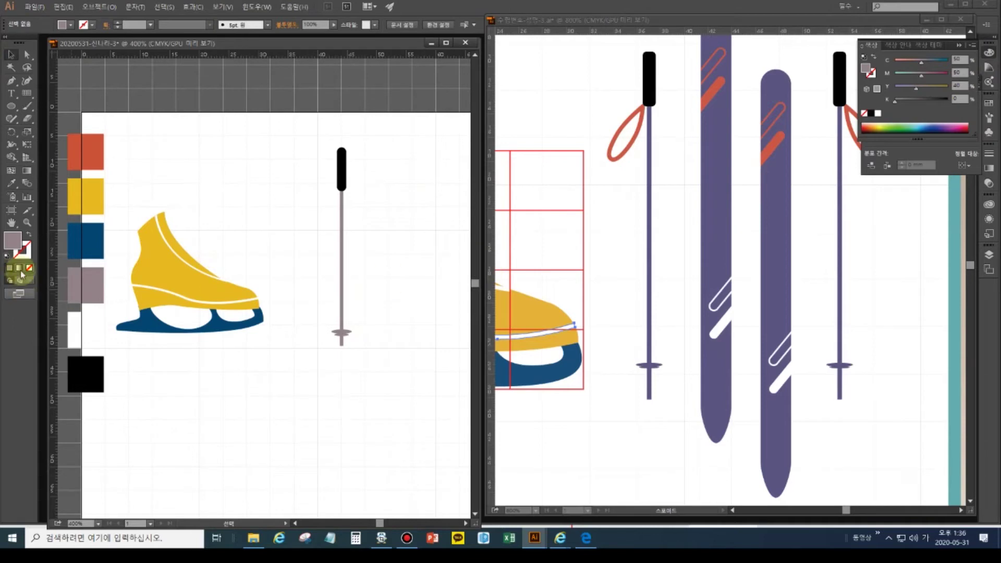
{"action": "left_click", "coordinate": [10, 183]}
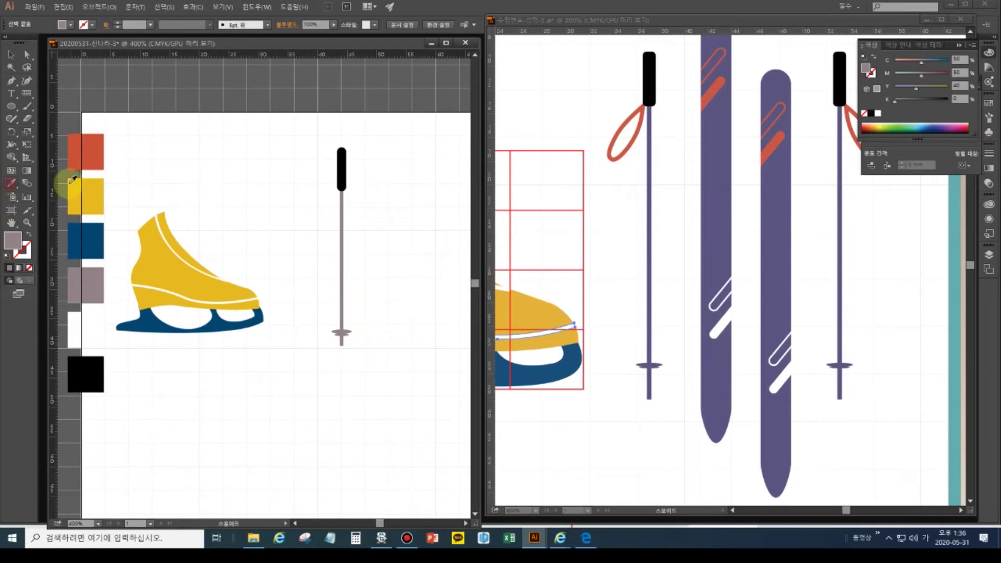
{"action": "left_click", "coordinate": [651, 216]}
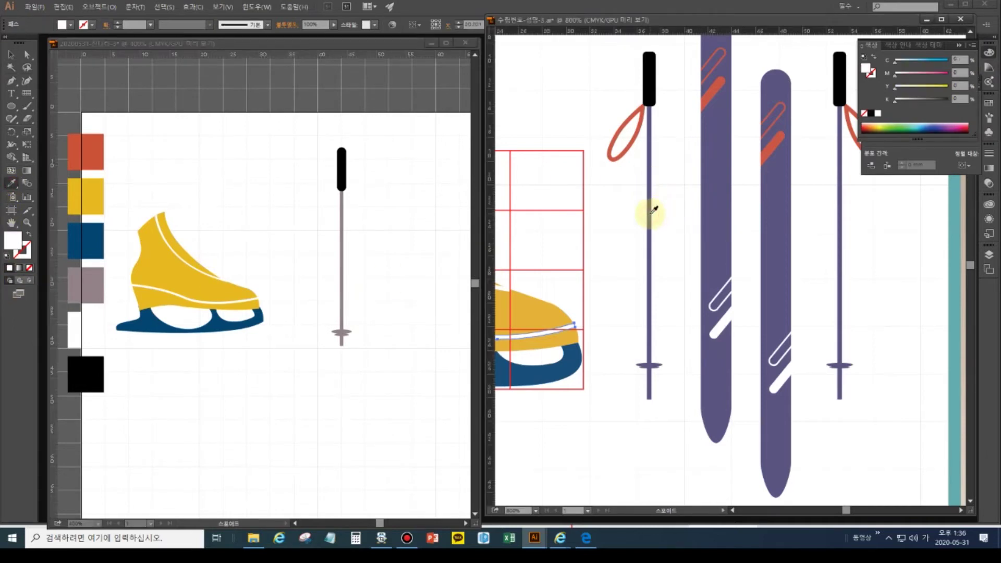
{"action": "left_click", "coordinate": [651, 213]}
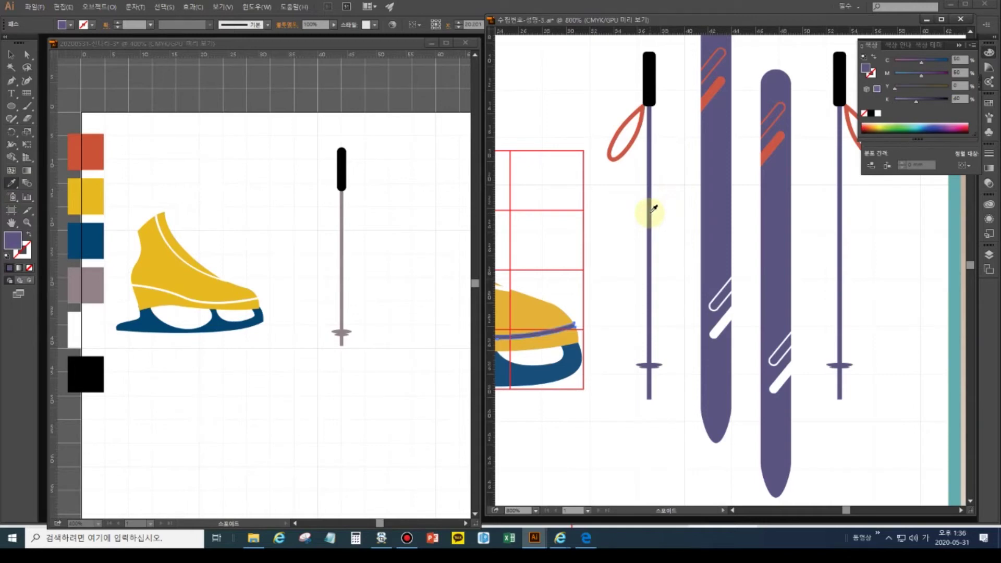
- Fit both artboards in their windows and select the mauve swatch rectangle
{"action": "double_click", "coordinate": [11, 223]}
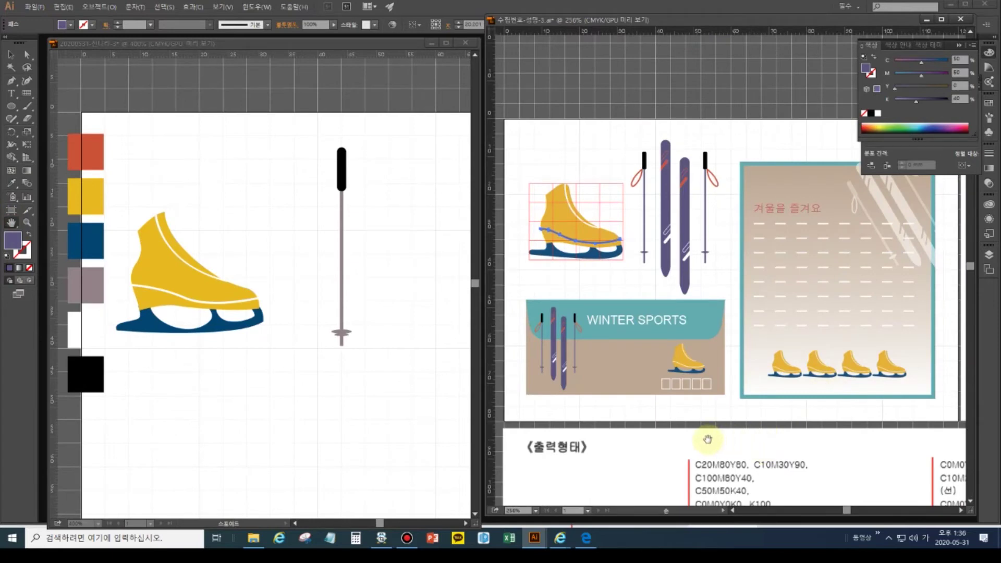
{"action": "left_click", "coordinate": [11, 54]}
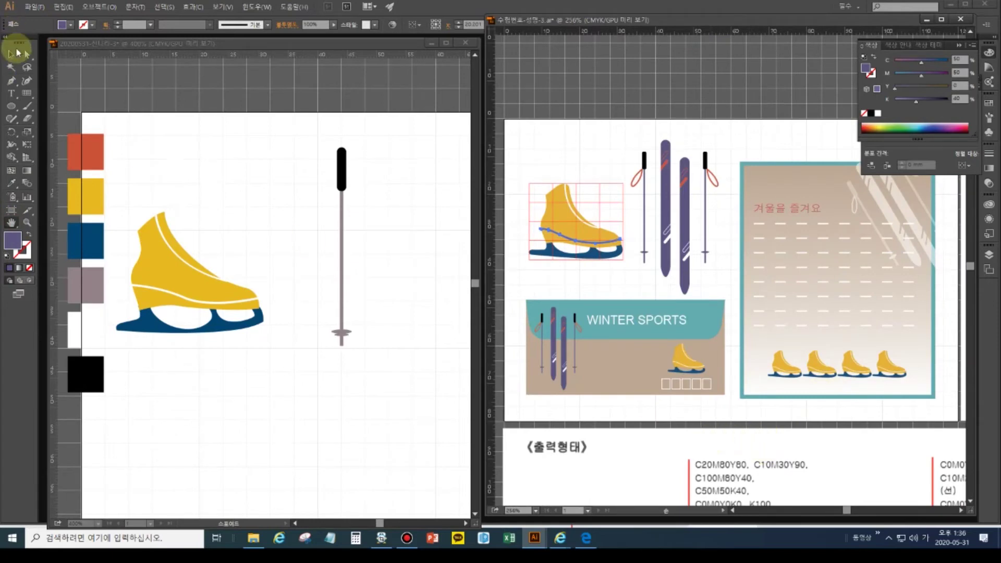
{"action": "left_click", "coordinate": [80, 295]}
{"action": "left_click", "coordinate": [80, 290]}
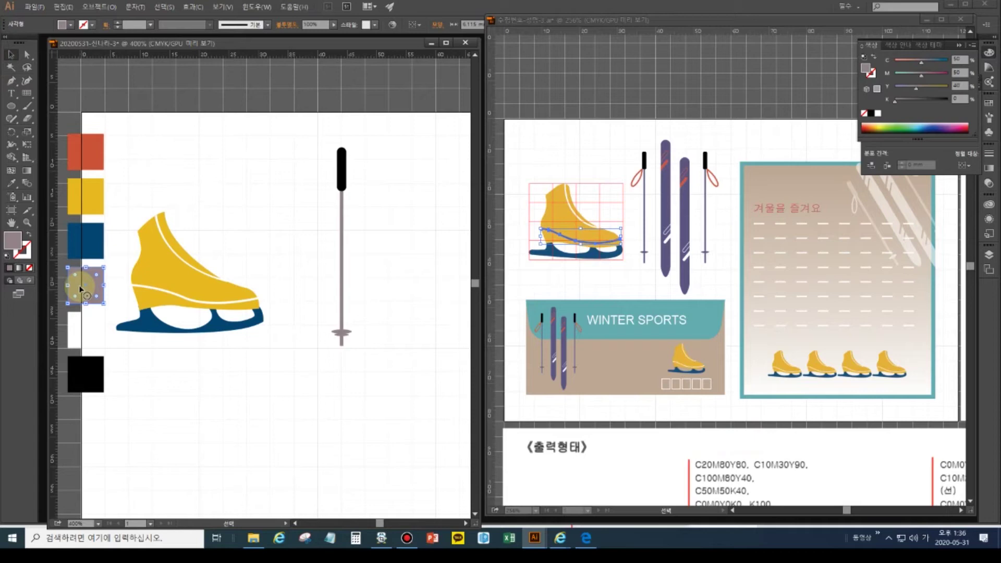
{"action": "double_click", "coordinate": [11, 223]}
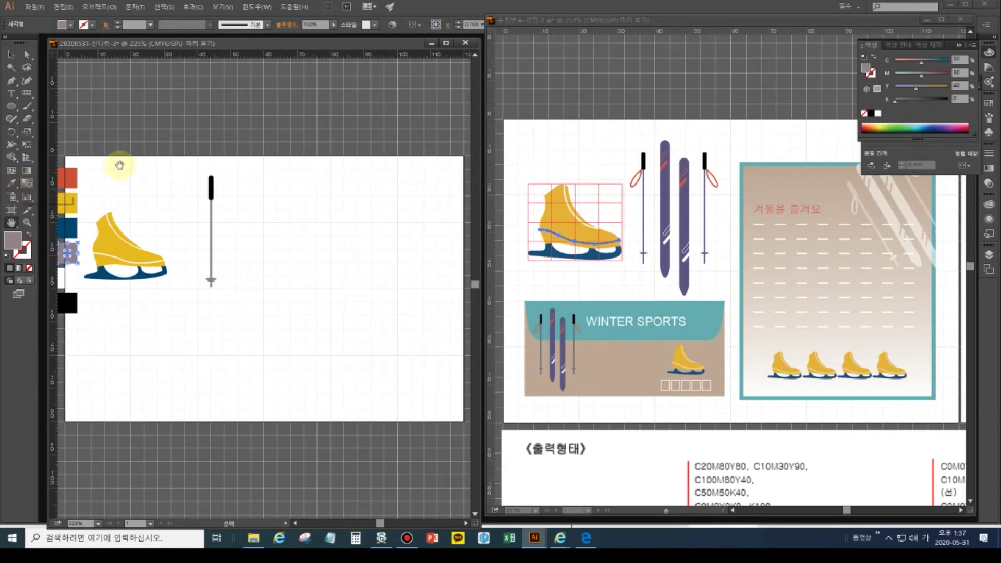
- Select the ski pole's rod and basket, leaving the black grip out
{"action": "left_click", "coordinate": [733, 495]}
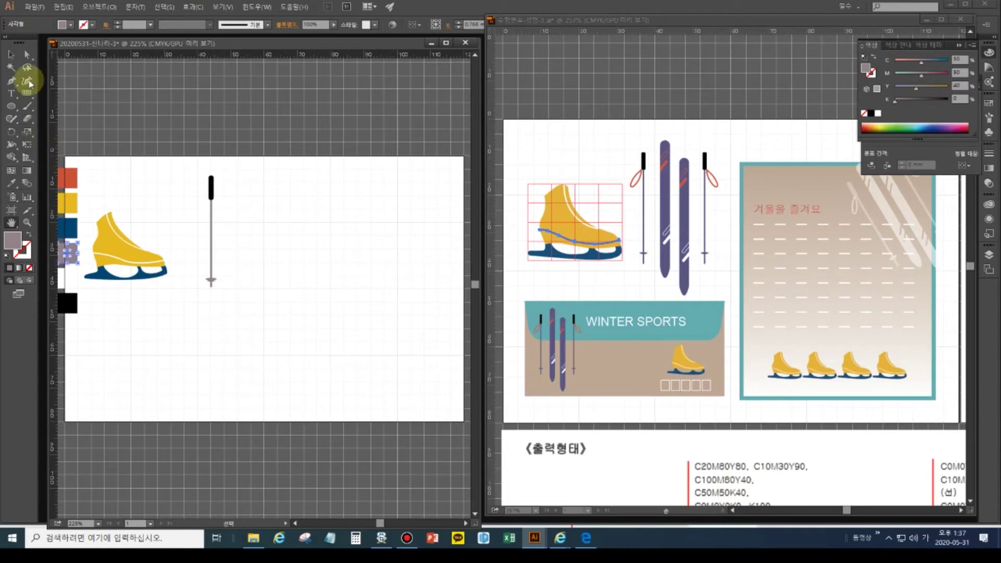
{"action": "left_click", "coordinate": [12, 54]}
{"action": "left_click_drag", "start_coordinate": [248, 291], "coordinate": [205, 255]}
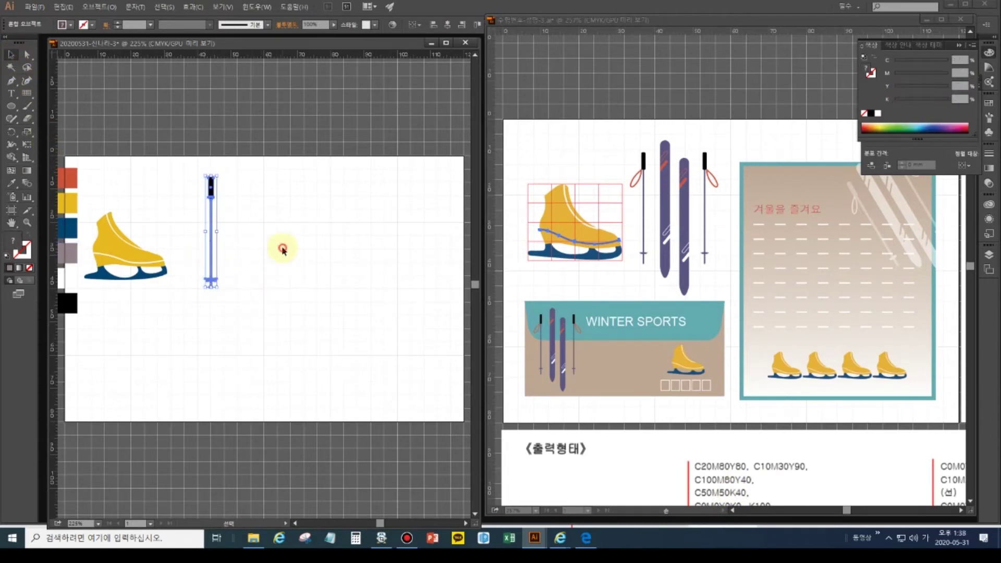
{"action": "left_click", "coordinate": [233, 222]}
{"action": "left_click_drag", "start_coordinate": [251, 306], "coordinate": [198, 153]}
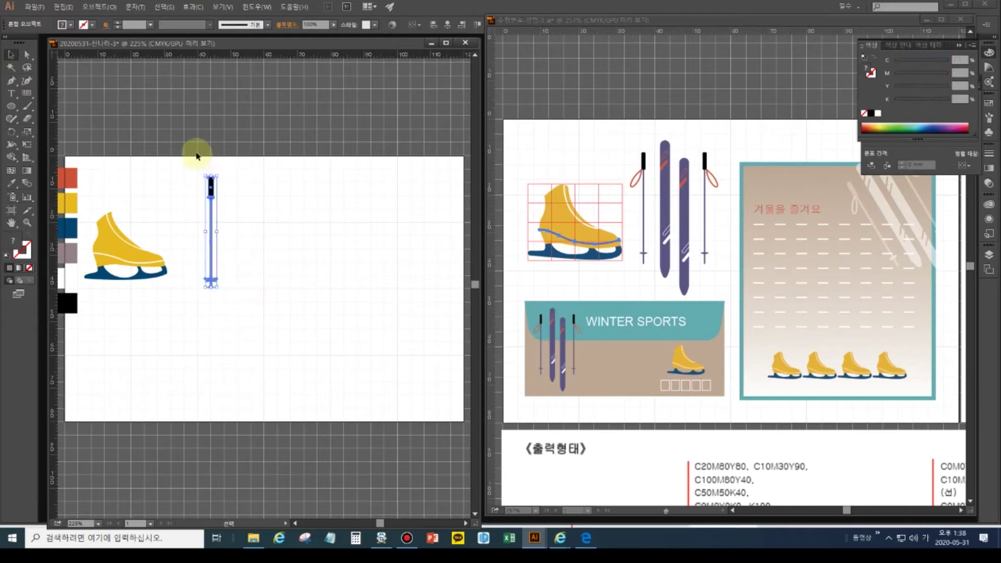
{"action": "left_click", "coordinate": [185, 313]}
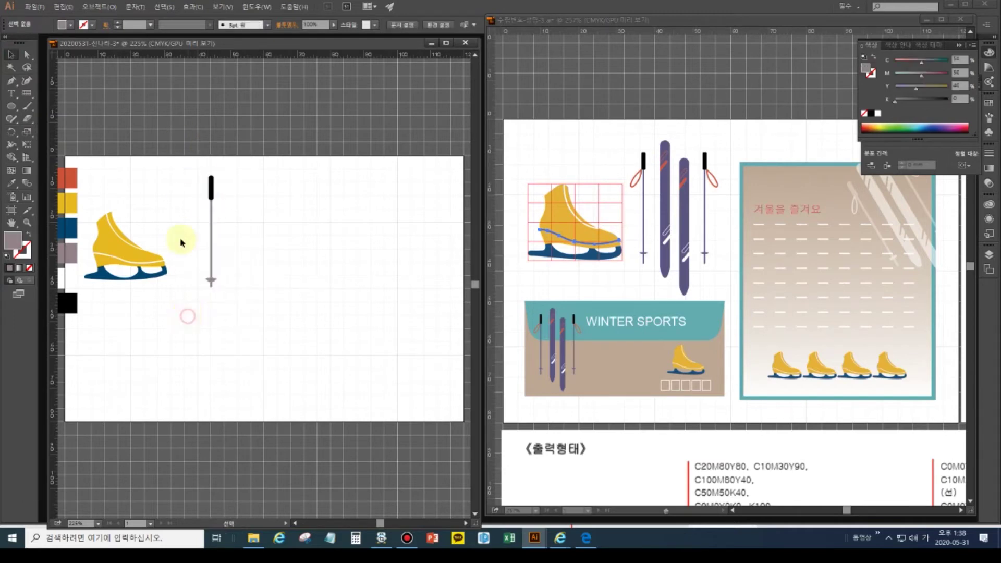
{"action": "left_click_drag", "start_coordinate": [225, 317], "coordinate": [202, 269]}
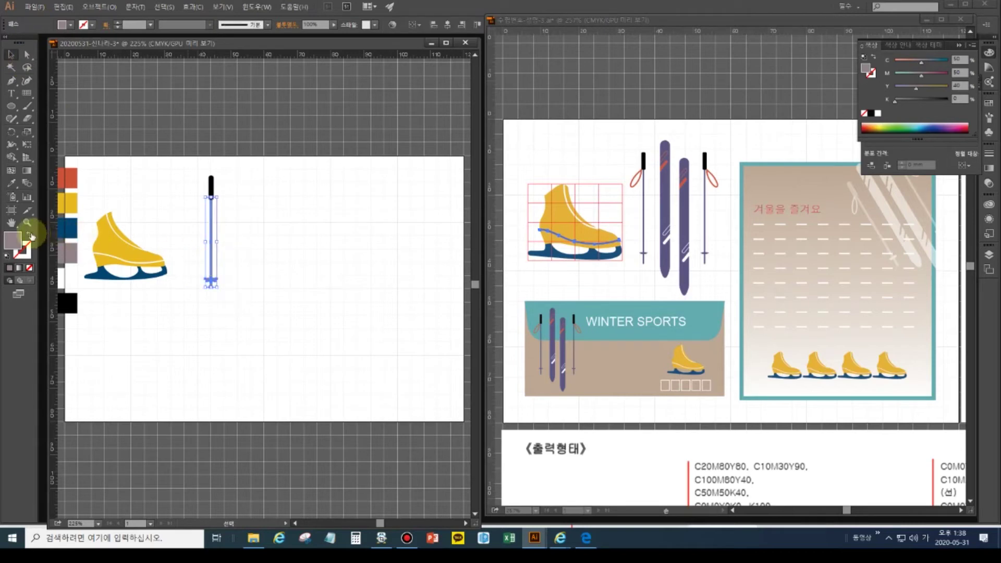
- Set the rod and basket to Y 0 and K 40, giving purple C50 M50 K40
{"action": "key", "text": "Tab"}
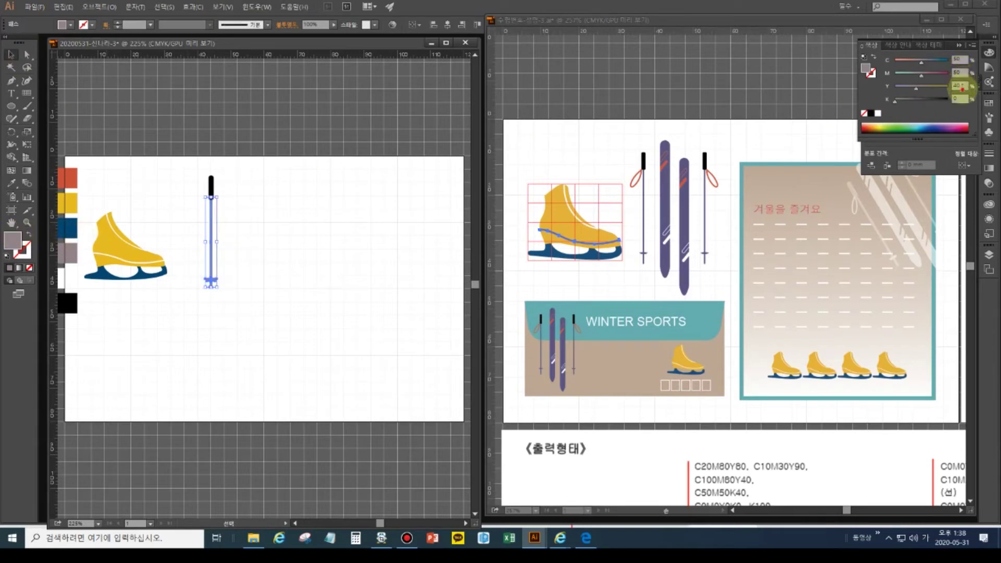
{"action": "type", "text": "0"}
{"action": "key", "text": "Tab"}
{"action": "type", "text": "40"}
{"action": "key", "text": "Return"}
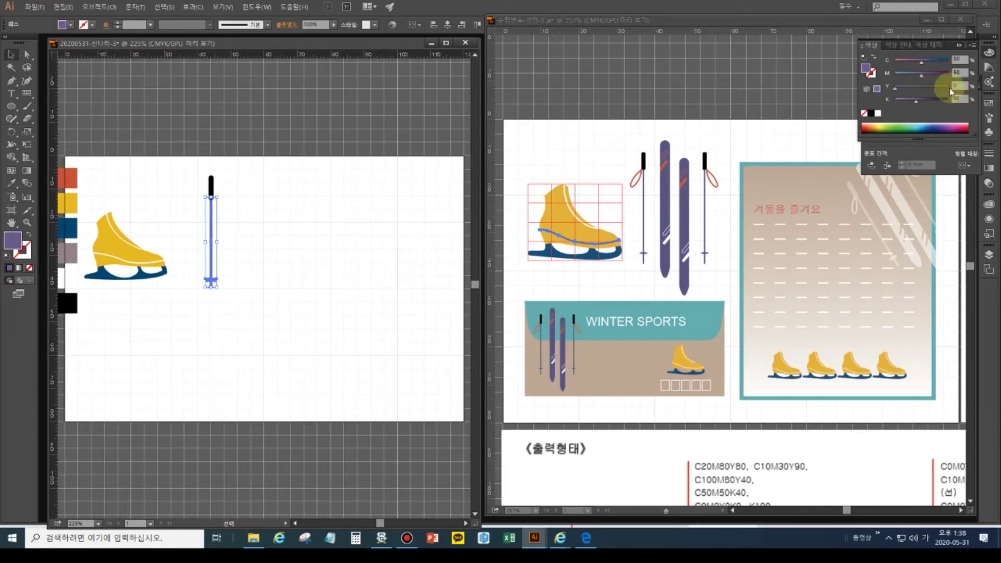
{"action": "left_click", "coordinate": [331, 313]}
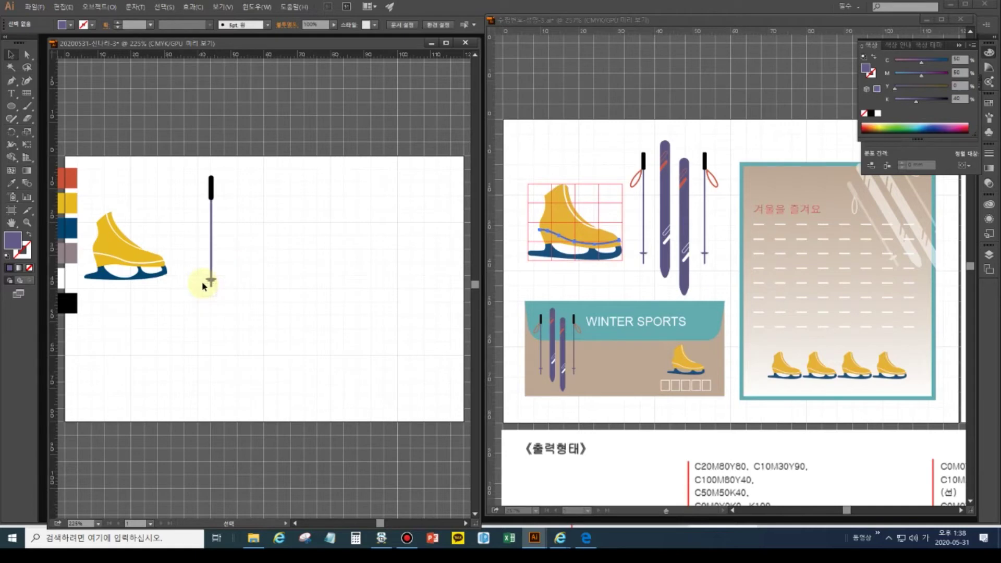
{"action": "left_click", "coordinate": [27, 54]}
- Pick up the skate's yellow as the current fill, then clear the selection
{"action": "left_click", "coordinate": [218, 297]}
{"action": "left_click_drag", "start_coordinate": [199, 288], "coordinate": [198, 286]}
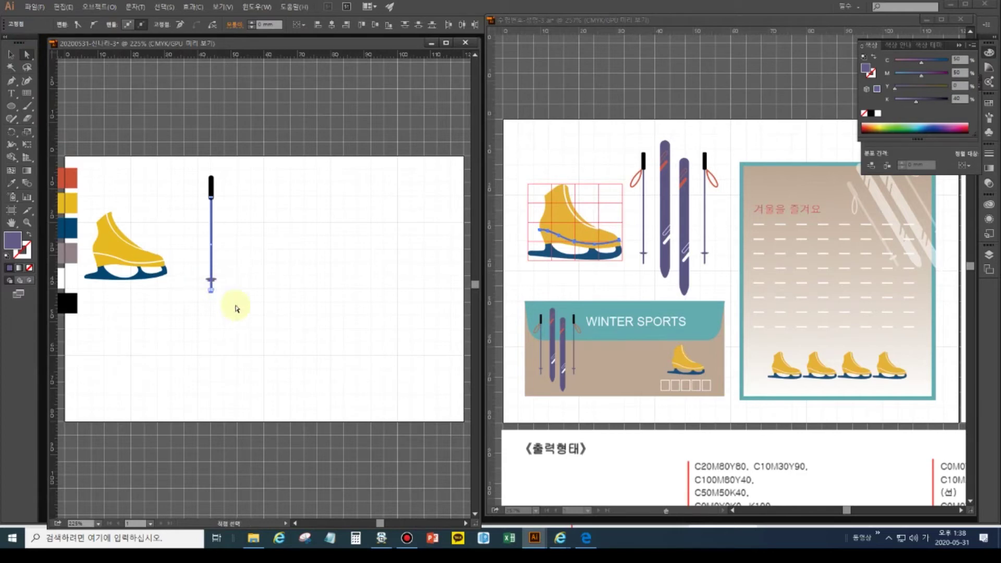
{"action": "left_click", "coordinate": [227, 344]}
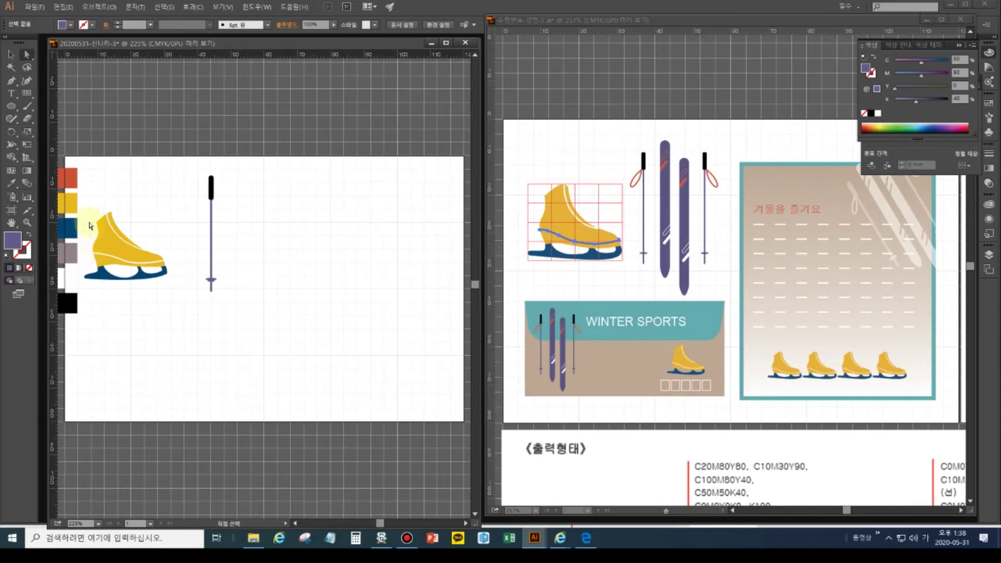
{"action": "left_click", "coordinate": [104, 240]}
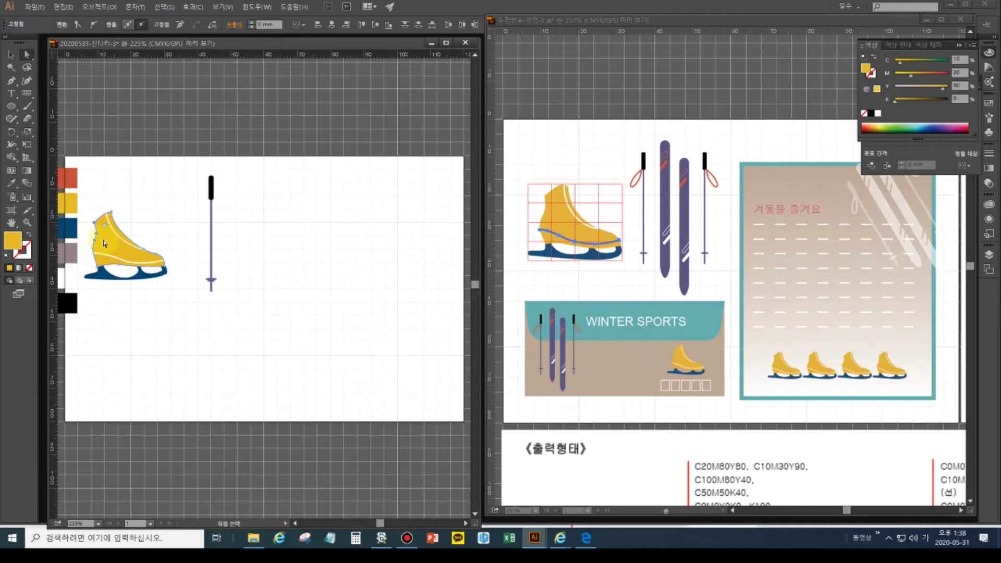
{"action": "left_click", "coordinate": [216, 376]}
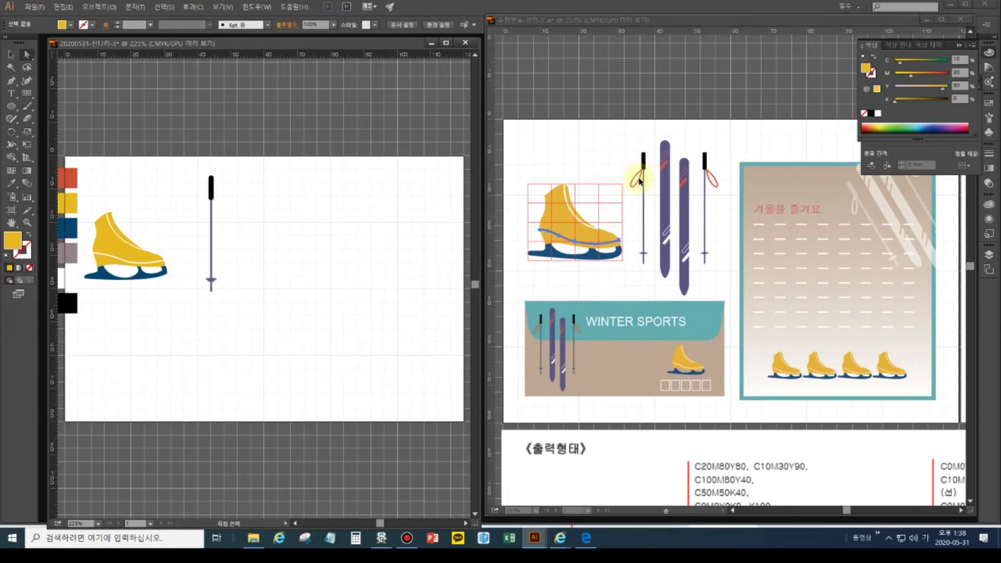
{"action": "left_click", "coordinate": [15, 108]}
{"action": "left_click_drag", "start_coordinate": [15, 108], "coordinate": [47, 130]}
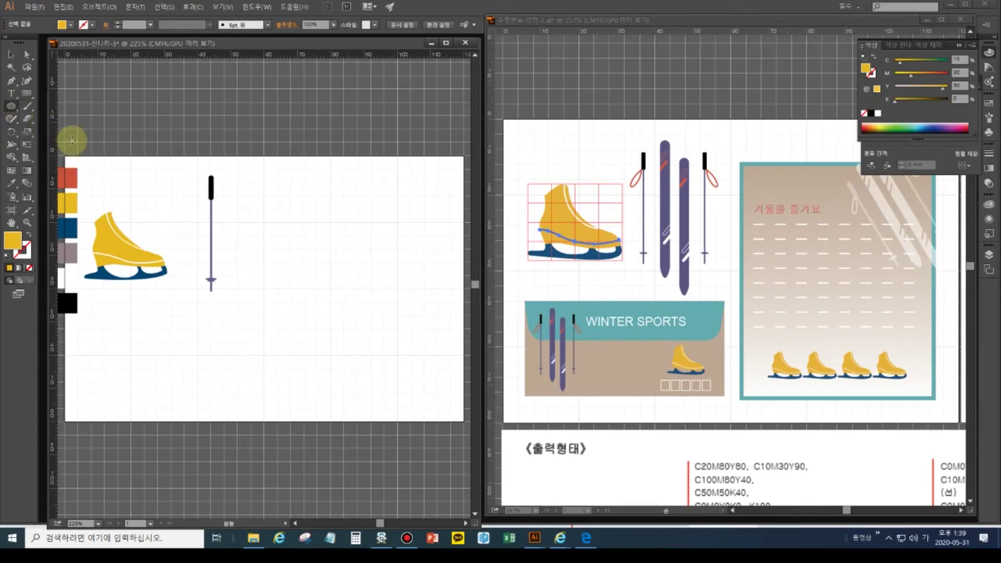
{"action": "mouse_move", "coordinate": [266, 208]}
{"action": "left_mouse_down"}
{"action": "mouse_move", "coordinate": [291, 238]}
{"action": "mouse_move", "coordinate": [278, 234]}
{"action": "left_mouse_up"}
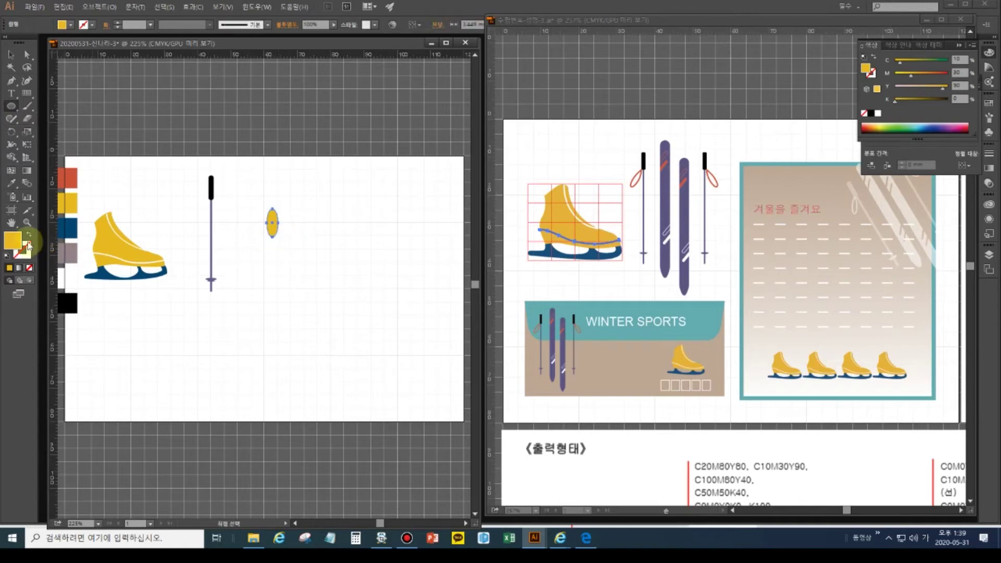
{"action": "key", "text": "shift+x"}
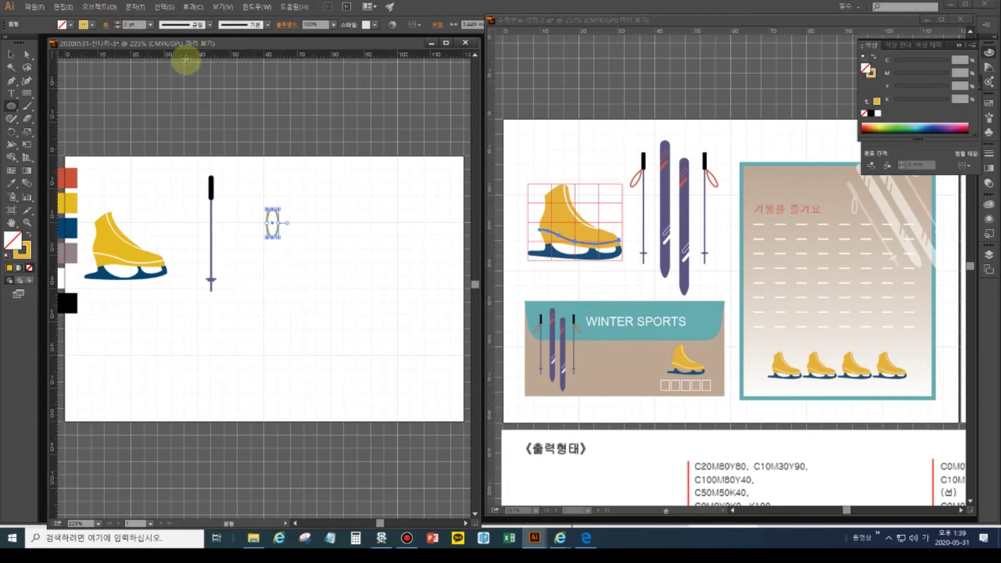
{"action": "key", "text": "a"}
{"action": "left_click", "coordinate": [116, 25]}
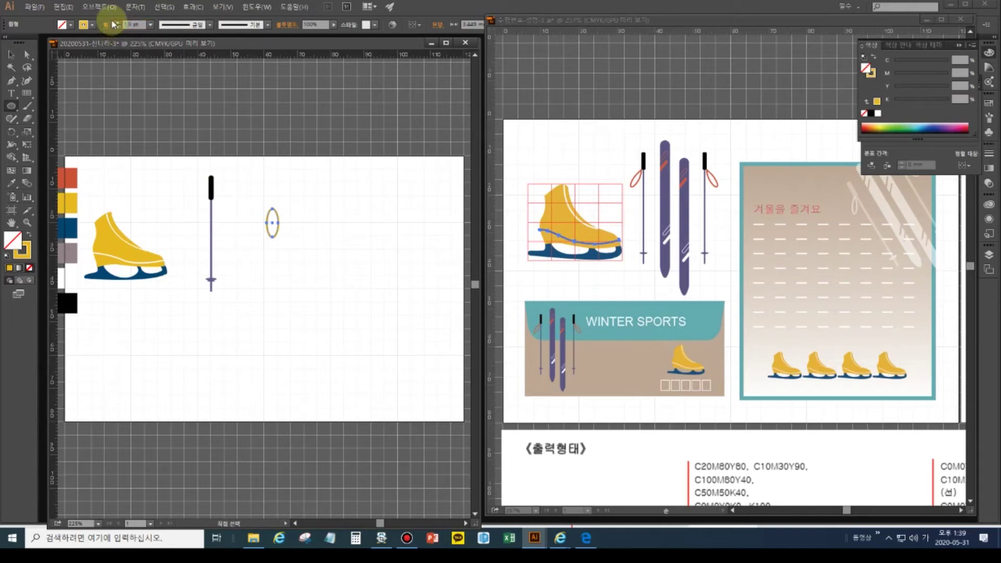
{"action": "left_click", "coordinate": [113, 7]}
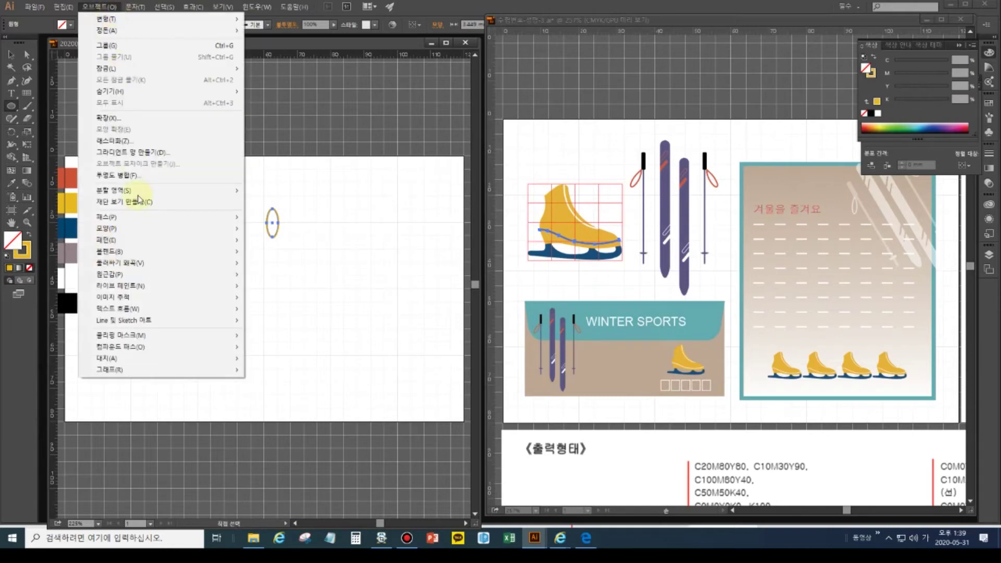
{"action": "mouse_move", "coordinate": [141, 219]}
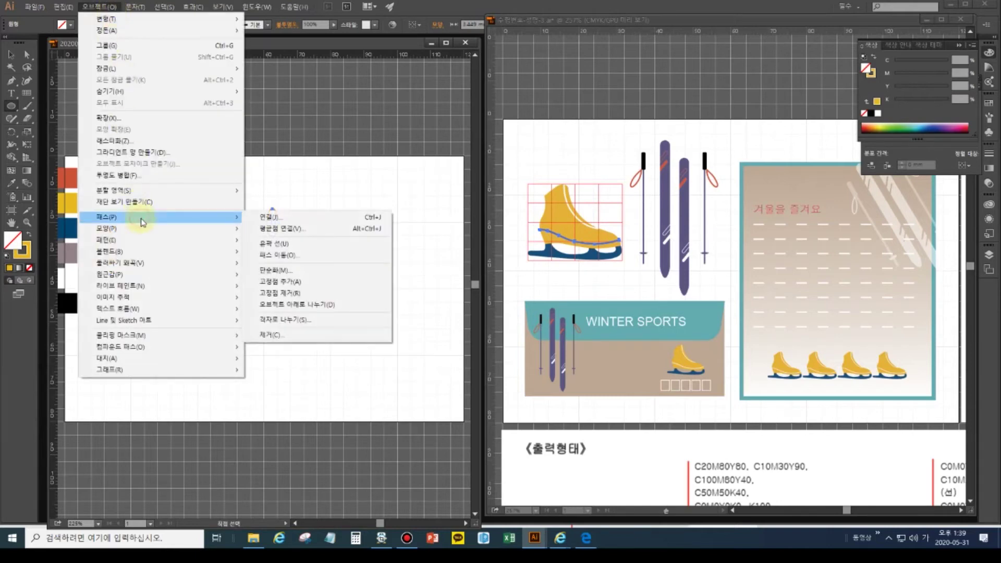
{"action": "left_click", "coordinate": [268, 247]}
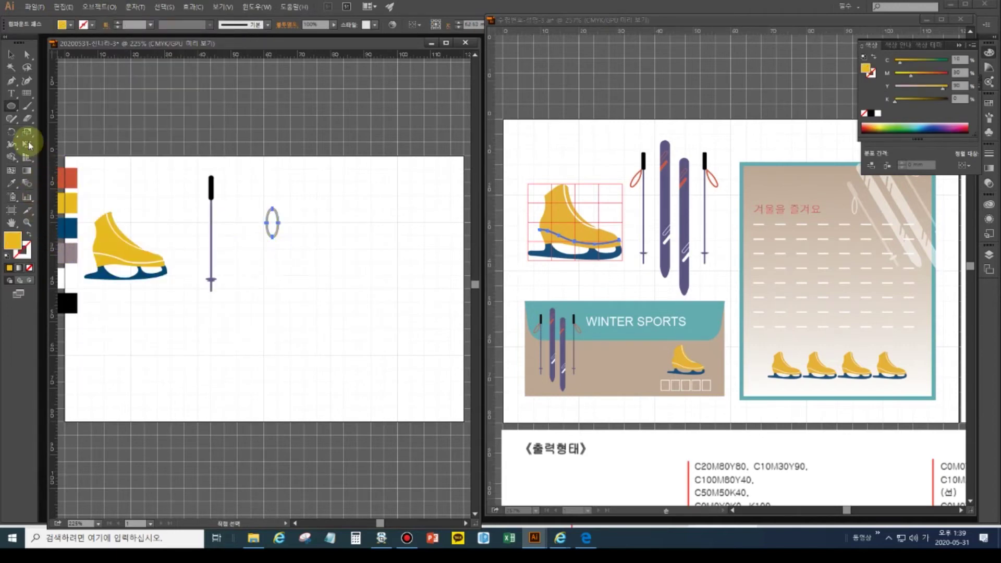
{"action": "left_click", "coordinate": [11, 183]}
{"action": "left_click", "coordinate": [76, 182]}
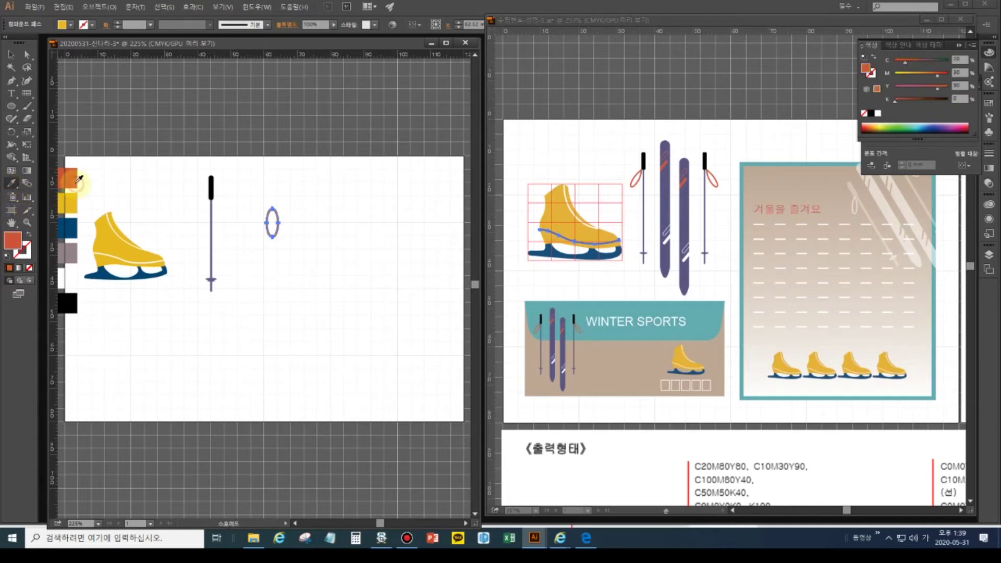
{"action": "left_click", "coordinate": [11, 54]}
{"action": "left_click", "coordinate": [338, 301]}
{"action": "left_click_drag", "start_coordinate": [257, 196], "coordinate": [297, 246]}
{"action": "left_click_drag", "start_coordinate": [281, 204], "coordinate": [197, 218]}
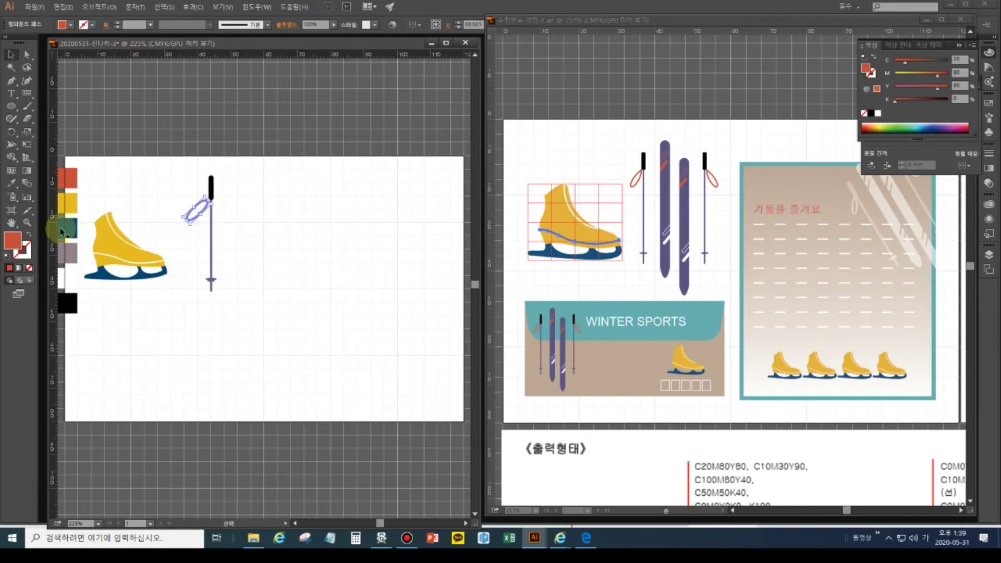
{"action": "key", "text": "ctrl+plus"}
{"action": "key", "text": "ctrl+plus"}
{"action": "key", "text": "ctrl+plus"}
{"action": "key", "text": "ctrl+plus"}
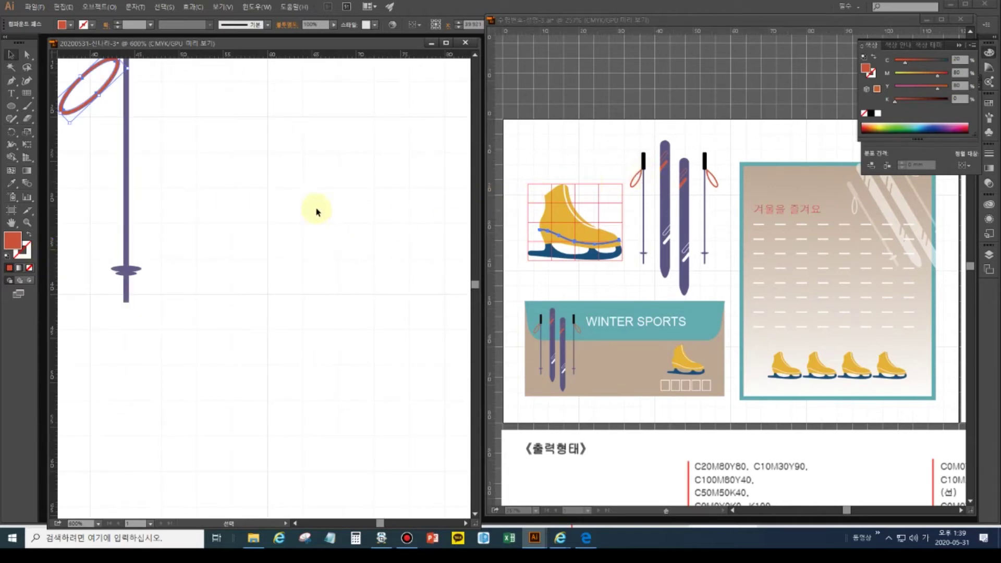
{"action": "left_click_drag", "start_coordinate": [190, 192], "coordinate": [253, 310]}
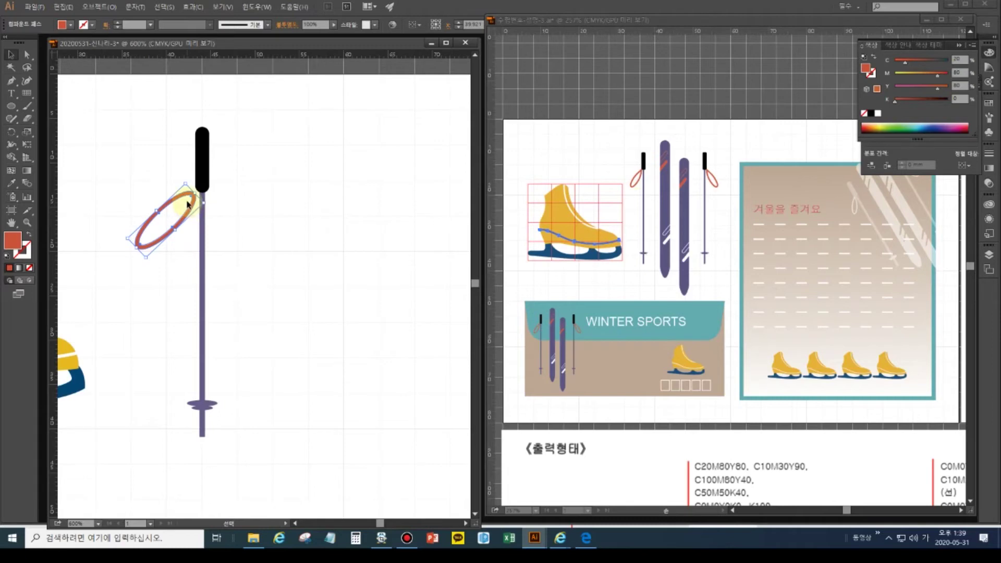
{"action": "key", "text": "Delete"}
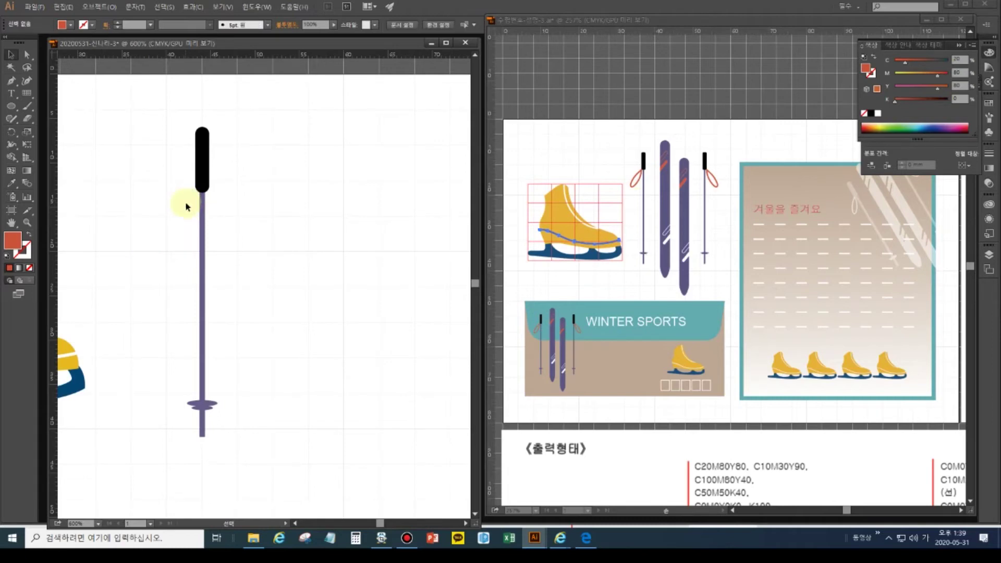
{"action": "left_click", "coordinate": [11, 106]}
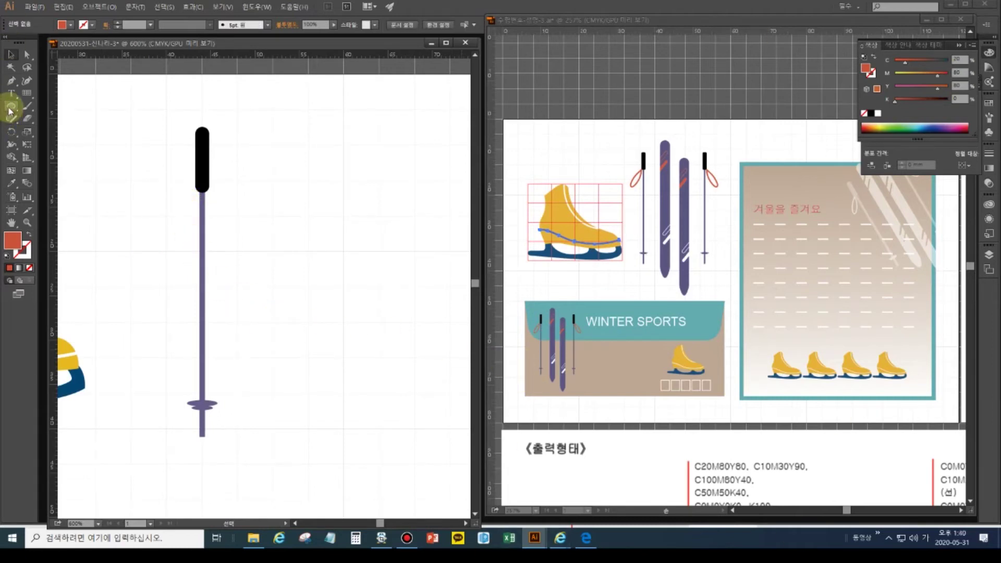
- Draw a tall ellipse with a sharp top corner, swap fill and stroke, and outline the stroke
{"action": "left_click_drag", "start_coordinate": [116, 204], "coordinate": [135, 263]}
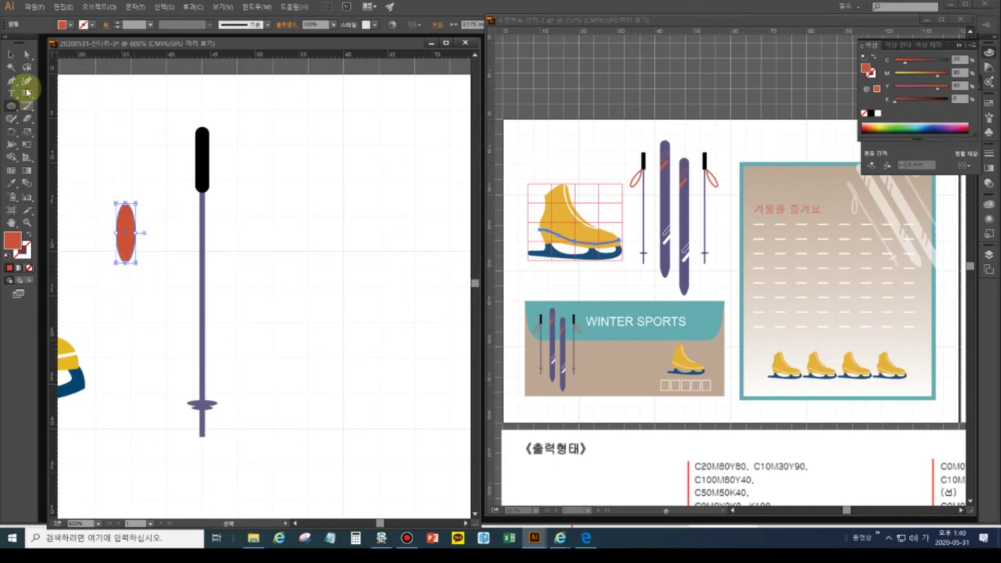
{"action": "left_click", "coordinate": [26, 54]}
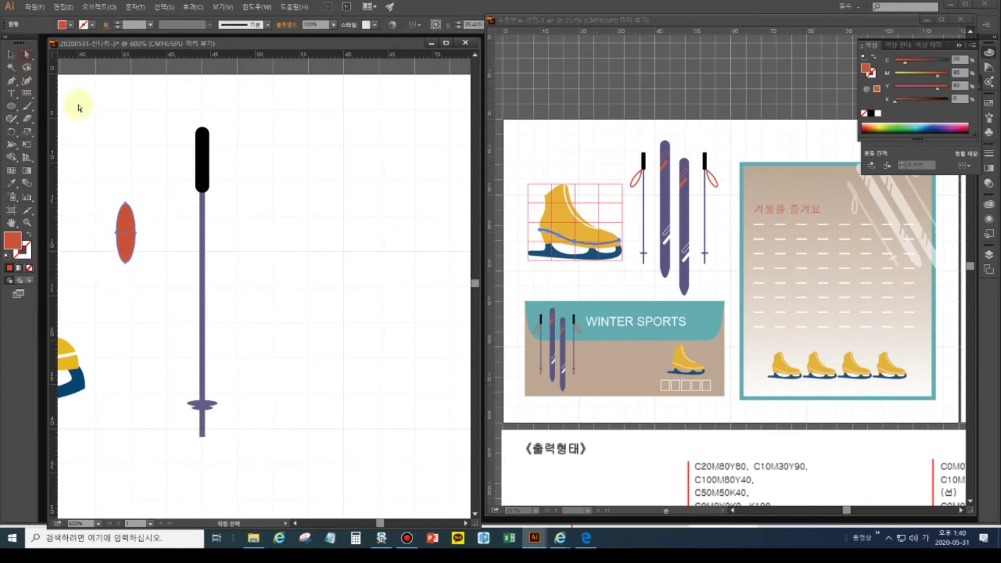
{"action": "left_click", "coordinate": [126, 204]}
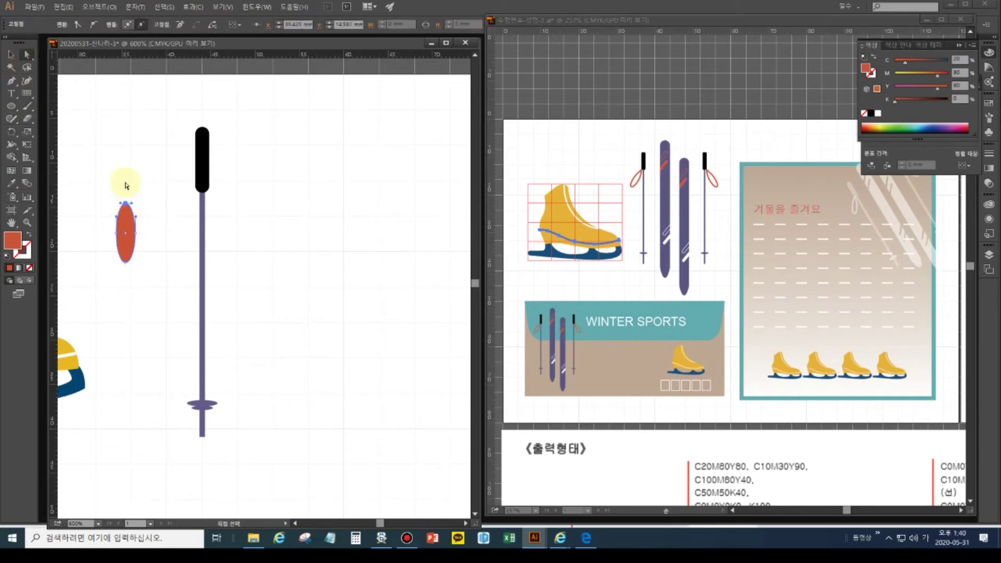
{"action": "left_click", "coordinate": [78, 25]}
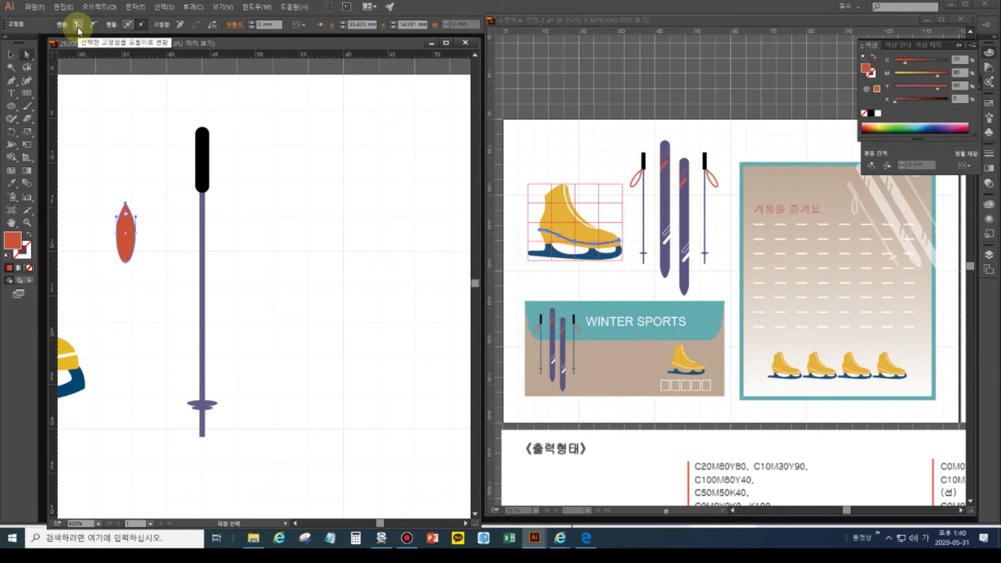
{"action": "left_click", "coordinate": [30, 236]}
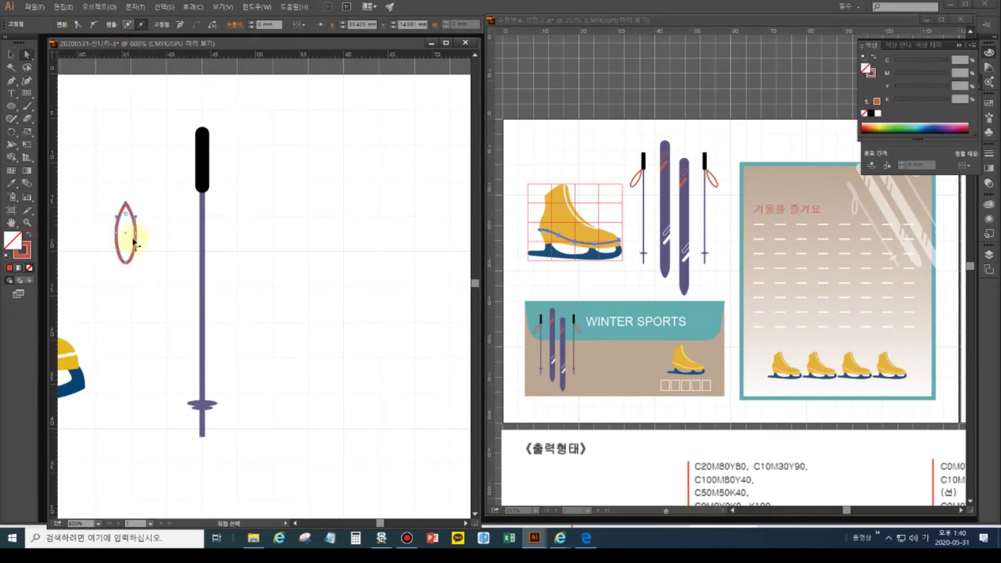
{"action": "left_click", "coordinate": [99, 7]}
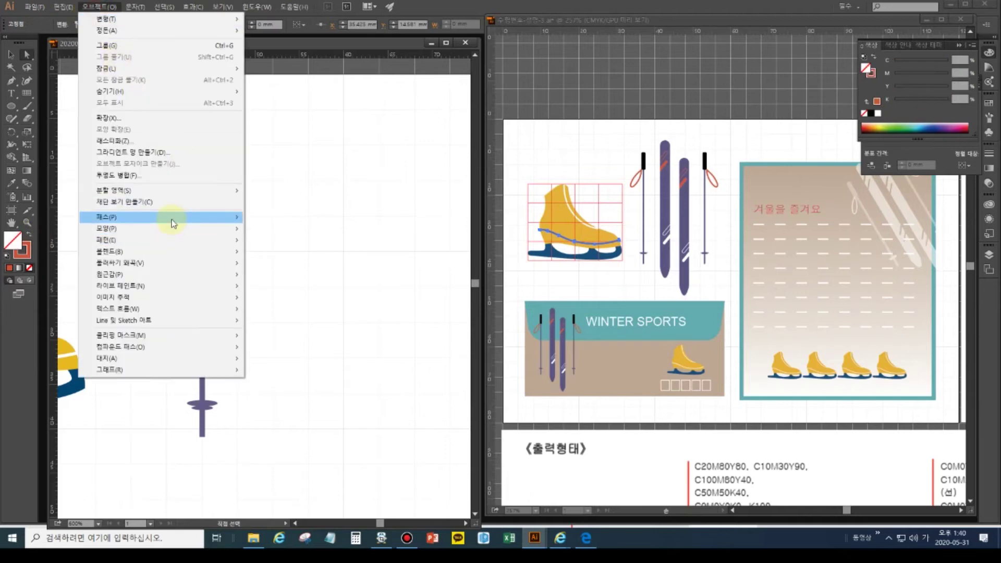
{"action": "mouse_move", "coordinate": [251, 218]}
{"action": "left_click", "coordinate": [269, 243]}
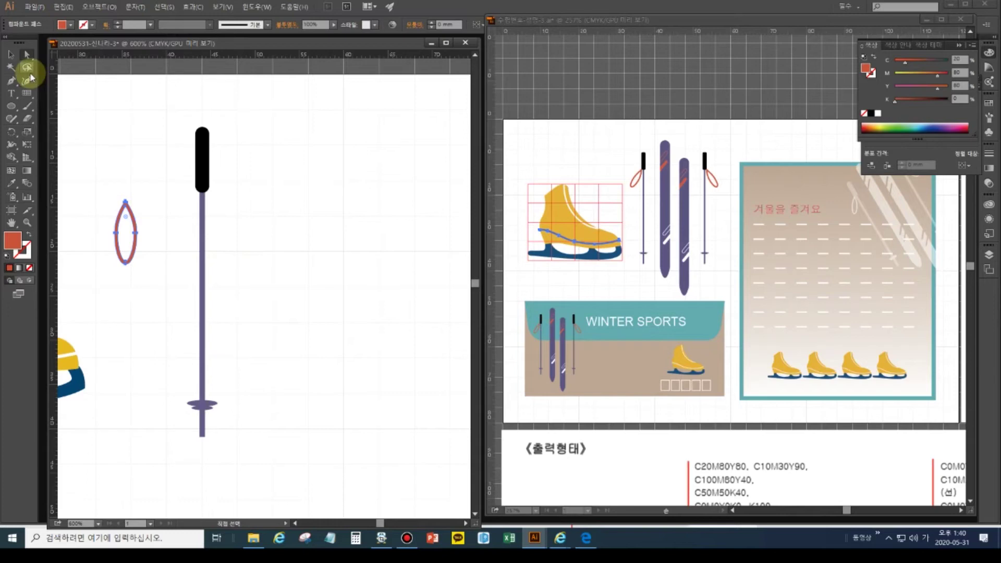
- Rotate and scale the strap loop onto the pole just below the black grip
{"action": "left_click", "coordinate": [13, 55]}
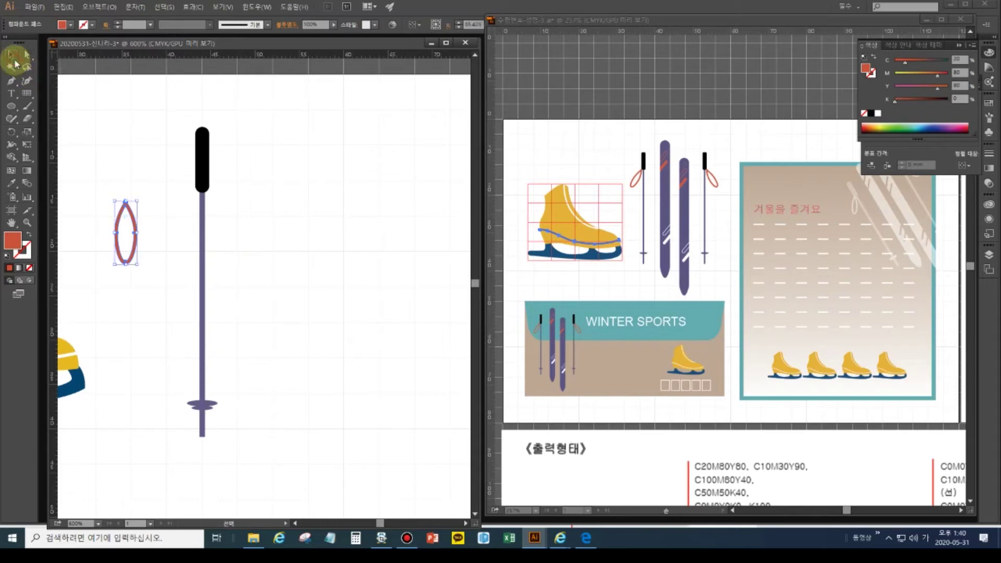
{"action": "left_click_drag", "start_coordinate": [141, 199], "coordinate": [190, 213]}
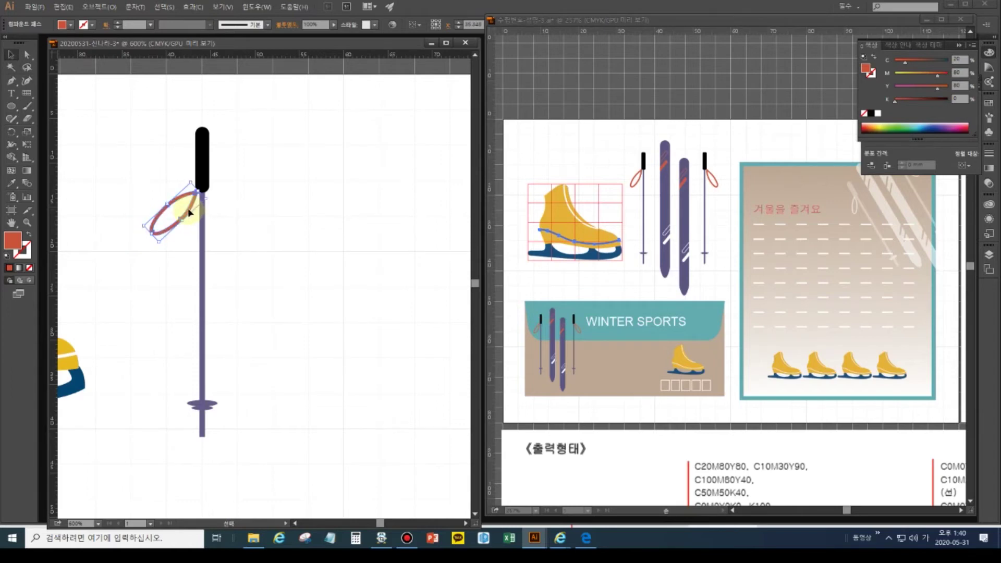
{"action": "mouse_move", "coordinate": [160, 244]}
{"action": "left_mouse_down"}
{"action": "mouse_move", "coordinate": [160, 230]}
{"action": "mouse_move", "coordinate": [177, 222]}
{"action": "mouse_move", "coordinate": [170, 228]}
{"action": "left_mouse_up"}
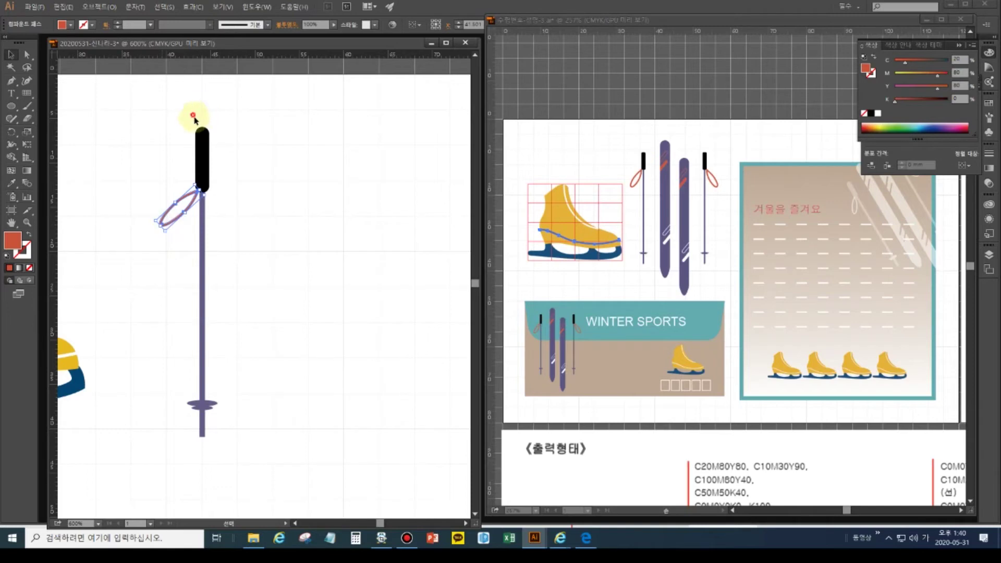
{"action": "left_click", "coordinate": [201, 117]}
{"action": "left_click", "coordinate": [27, 55]}
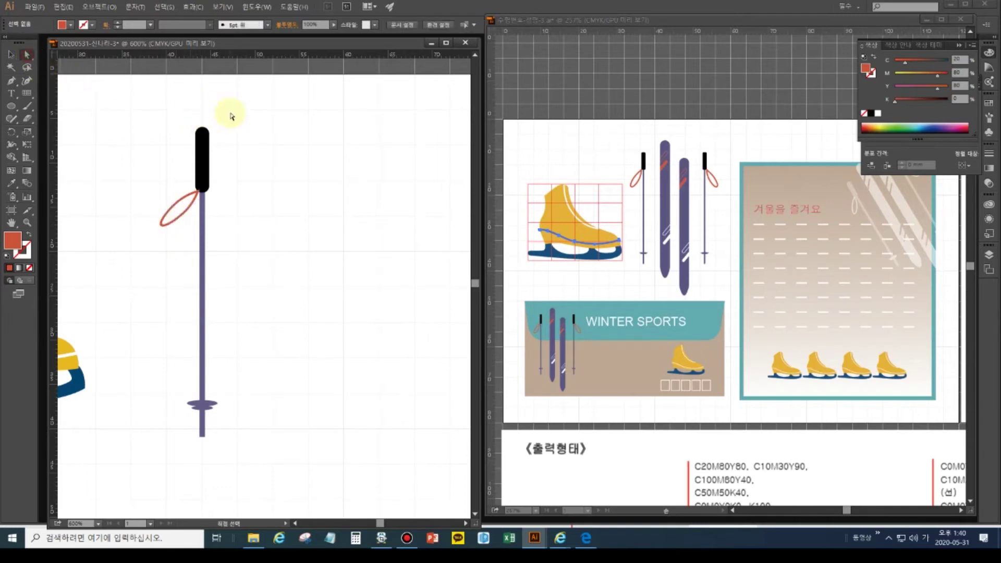
- Check the black grip's upper anchors, then reveal the Rectangle tool's shape flyout
{"action": "left_click_drag", "start_coordinate": [192, 117], "coordinate": [216, 141]}
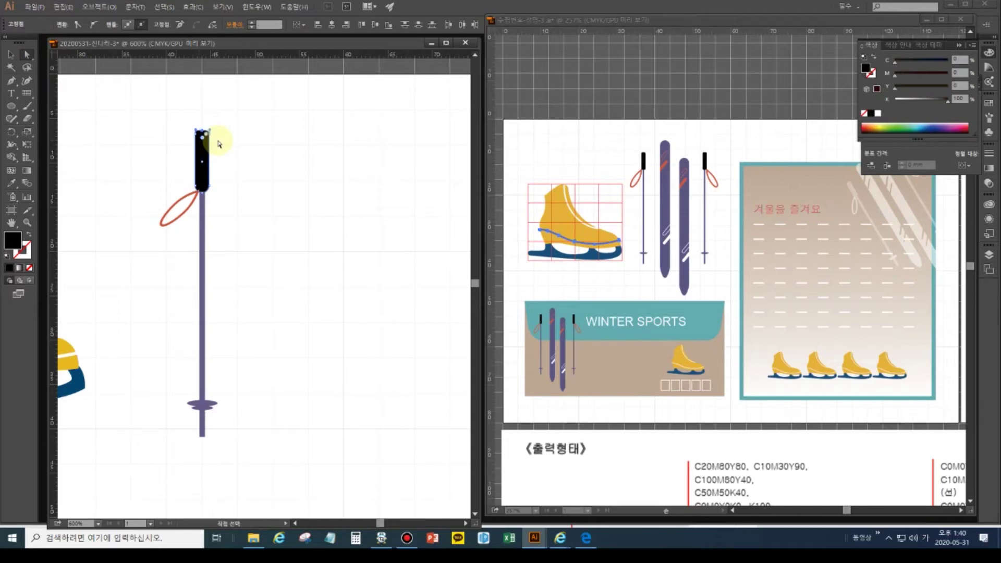
{"action": "left_click", "coordinate": [291, 264]}
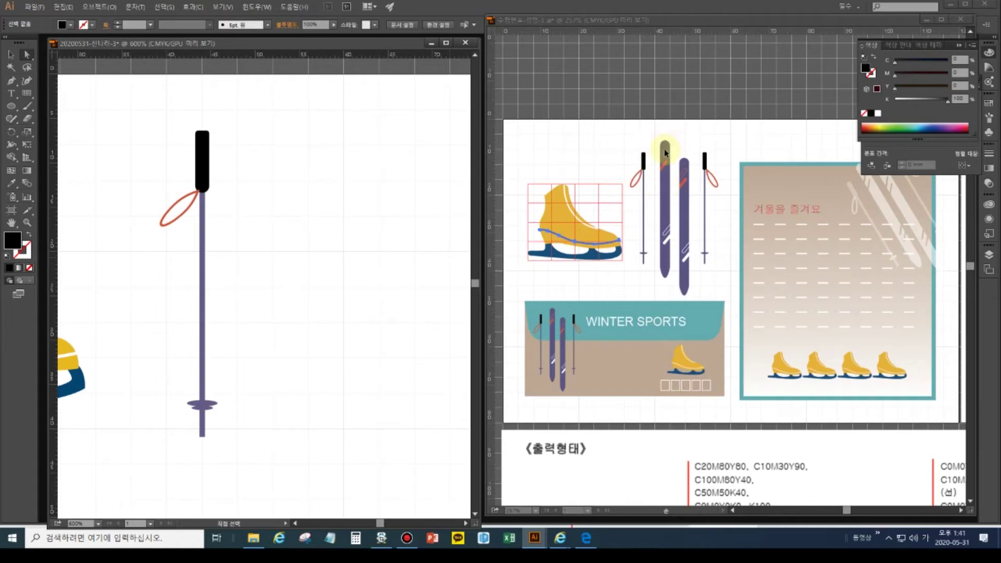
{"action": "left_click", "coordinate": [15, 108]}
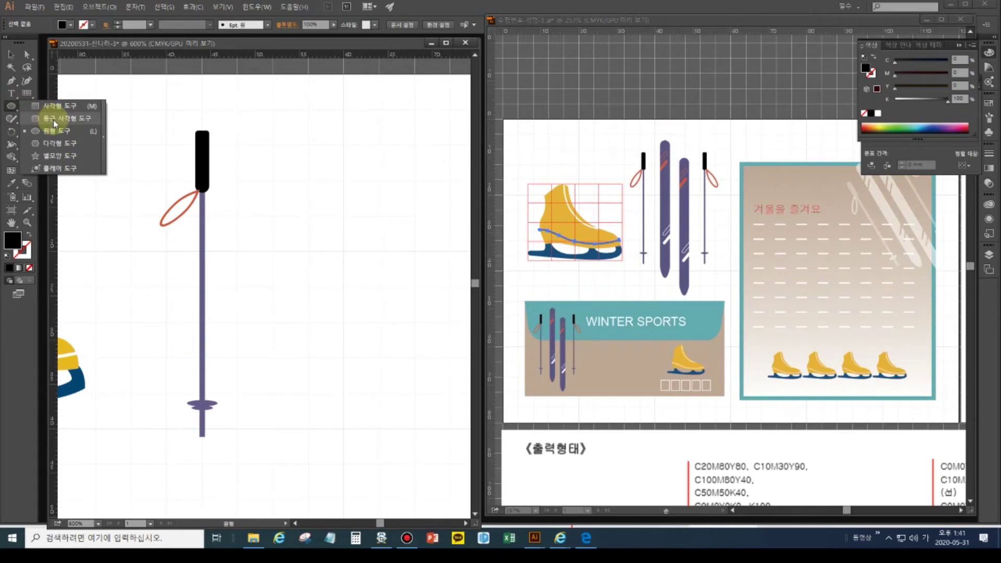
- Draw a tall black rounded rectangle beside the ski pole
{"action": "left_click", "coordinate": [55, 123]}
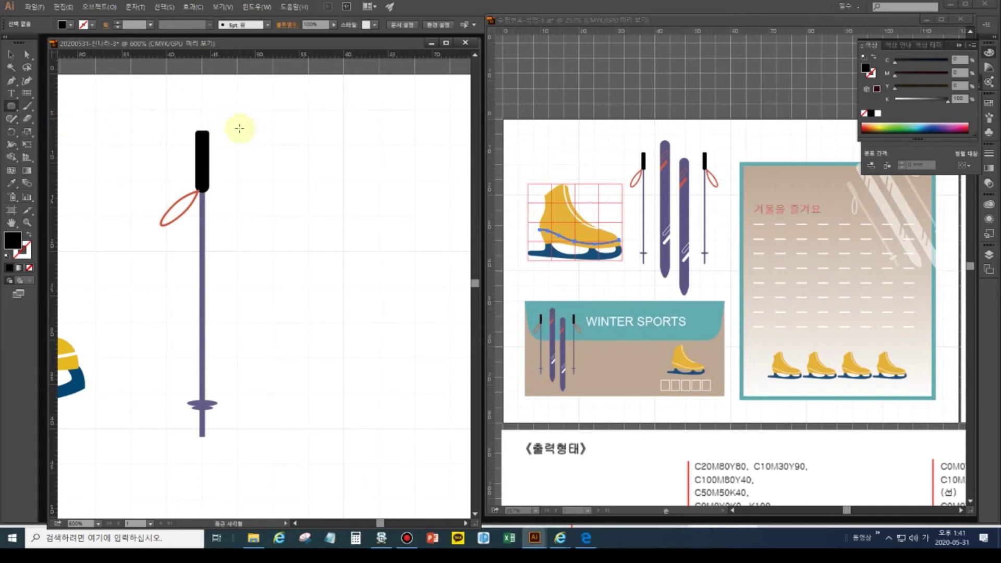
{"action": "mouse_move", "coordinate": [233, 121]}
{"action": "left_mouse_down"}
{"action": "mouse_move", "coordinate": [252, 214]}
{"action": "mouse_move", "coordinate": [256, 413]}
{"action": "mouse_move", "coordinate": [265, 401]}
{"action": "mouse_move", "coordinate": [252, 397]}
{"action": "left_mouse_up"}
{"action": "left_click", "coordinate": [10, 57]}
- Move the ski pole and the black bar left together and fit the artboard in view
{"action": "left_click_drag", "start_coordinate": [152, 115], "coordinate": [223, 452]}
{"action": "left_click_drag", "start_coordinate": [194, 180], "coordinate": [150, 183]}
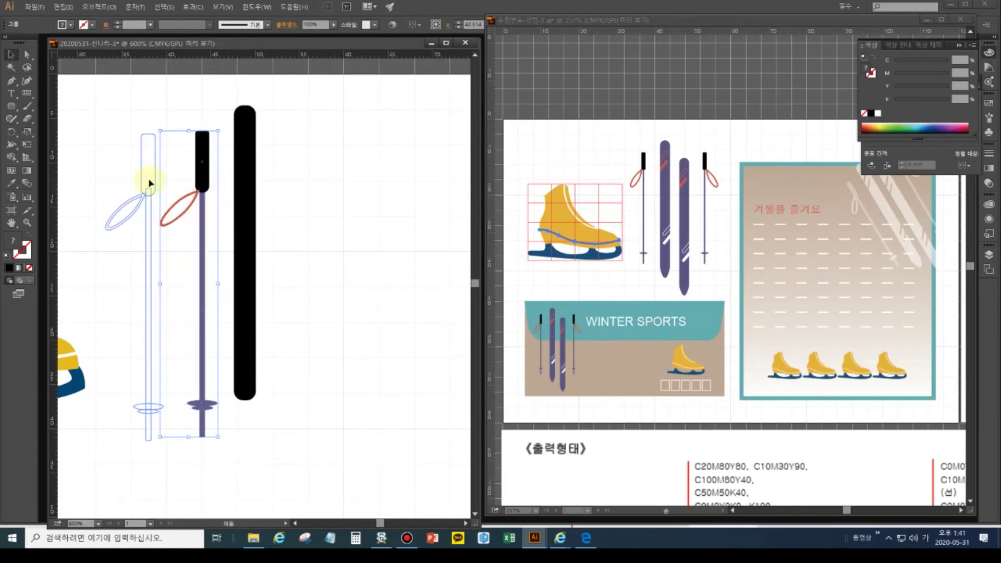
{"action": "left_click_drag", "start_coordinate": [149, 183], "coordinate": [119, 180]}
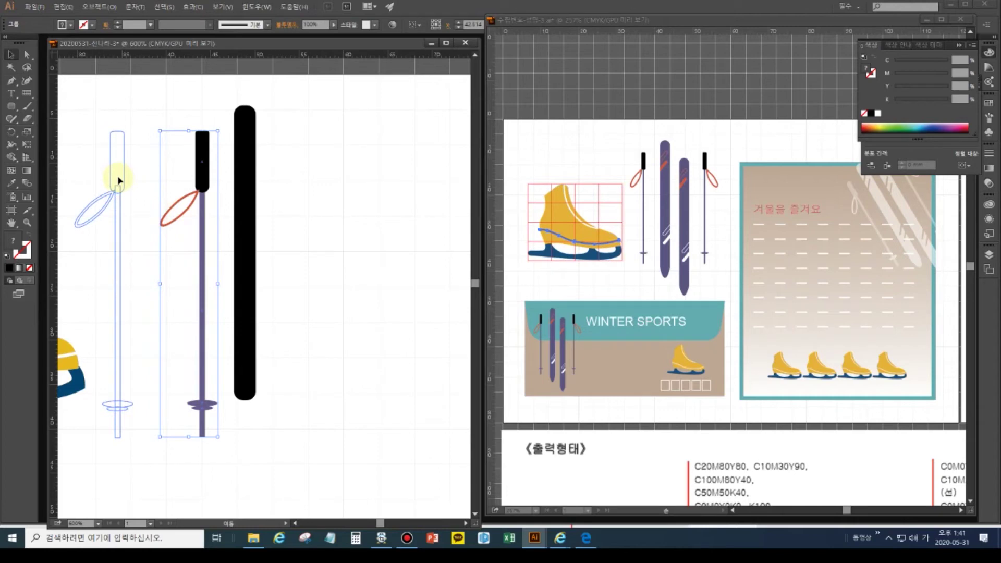
{"action": "left_click_drag", "start_coordinate": [119, 181], "coordinate": [121, 179]}
{"action": "left_click", "coordinate": [242, 180]}
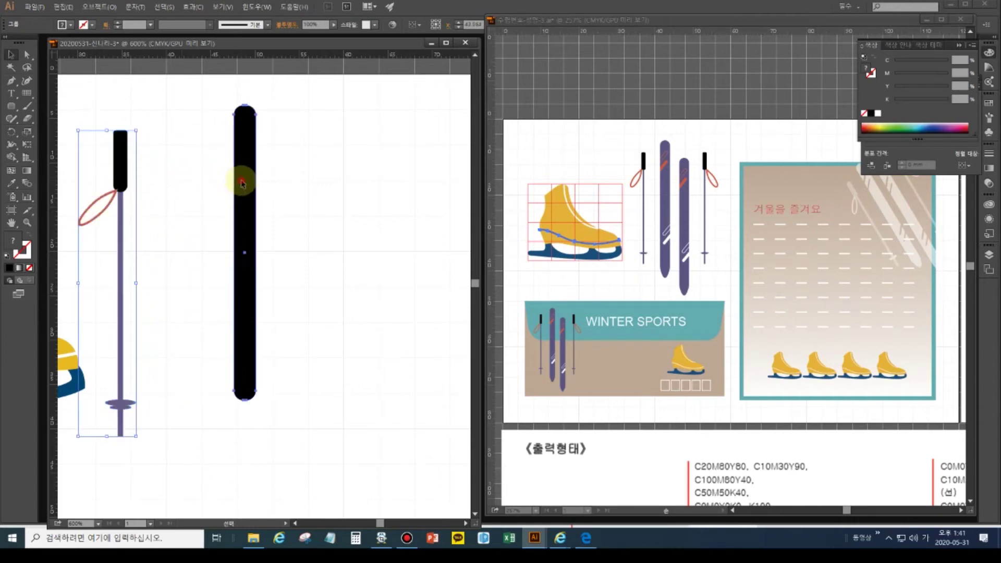
{"action": "left_click_drag", "start_coordinate": [245, 187], "coordinate": [181, 191]}
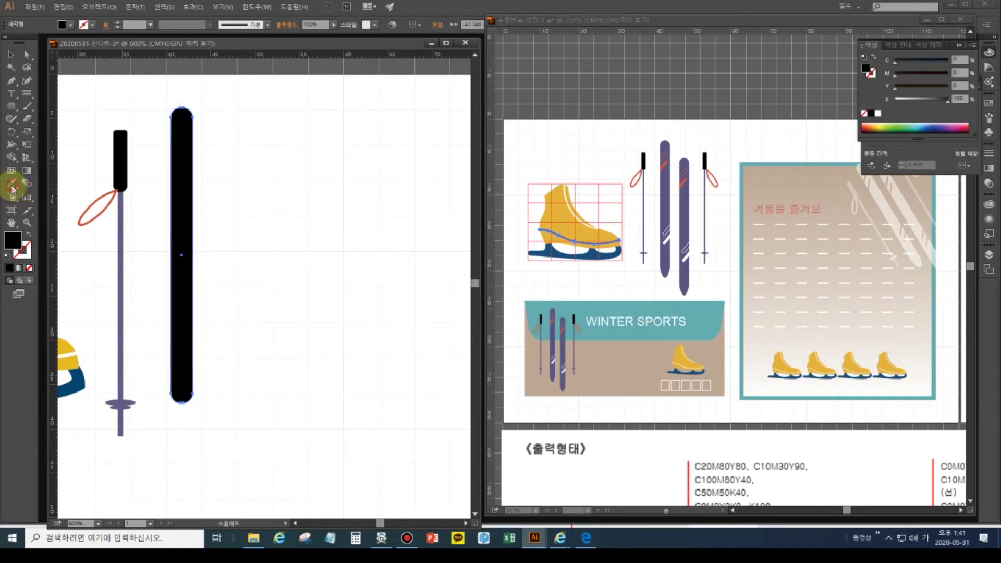
{"action": "double_click", "coordinate": [11, 223]}
{"action": "left_click", "coordinate": [11, 183]}
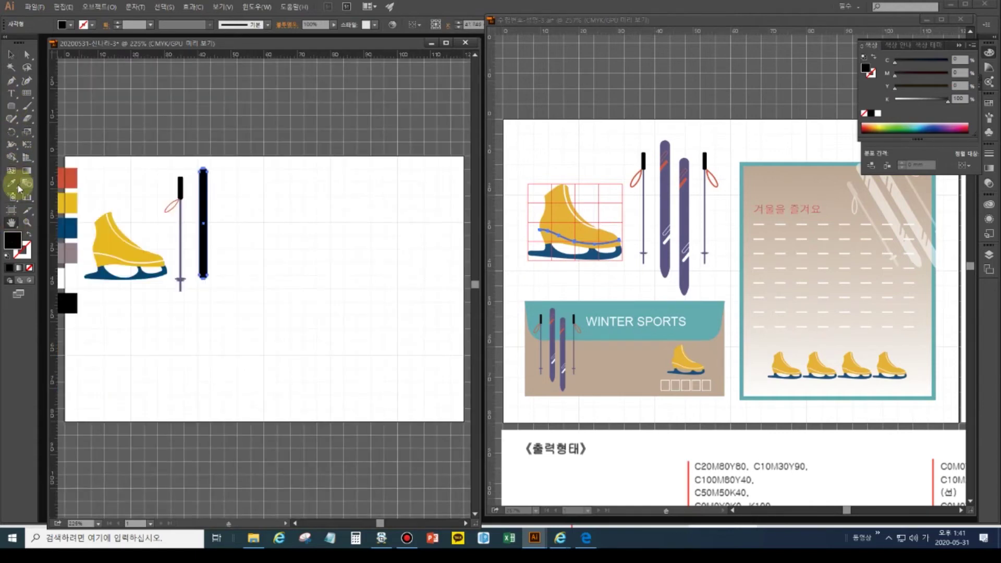
- Give the bar the grey swatch colour, then set its Y value to 0
{"action": "left_click", "coordinate": [66, 250]}
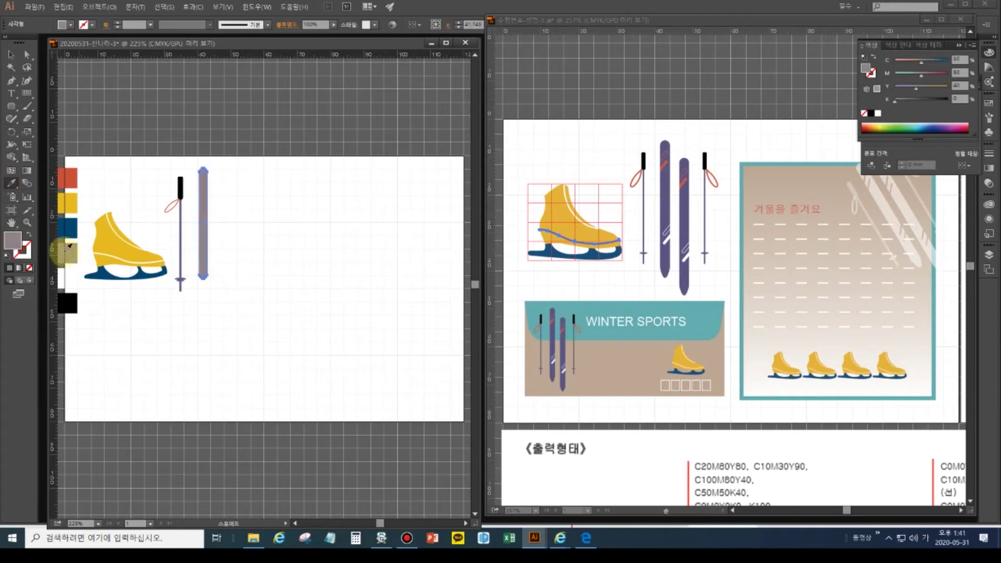
{"action": "key", "text": "v"}
{"action": "left_click", "coordinate": [959, 85]}
{"action": "type", "text": "0"}
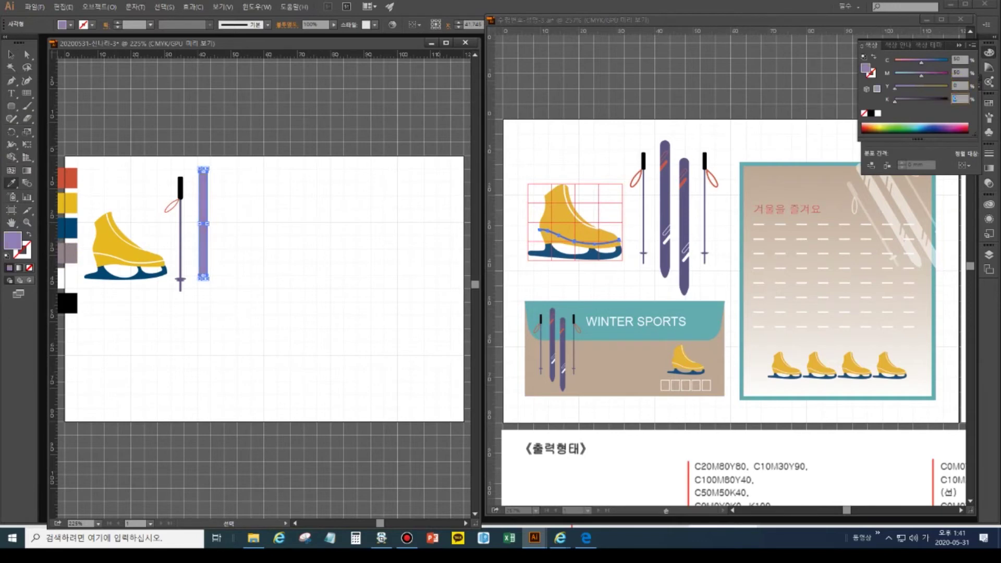
{"action": "key", "text": "Return"}
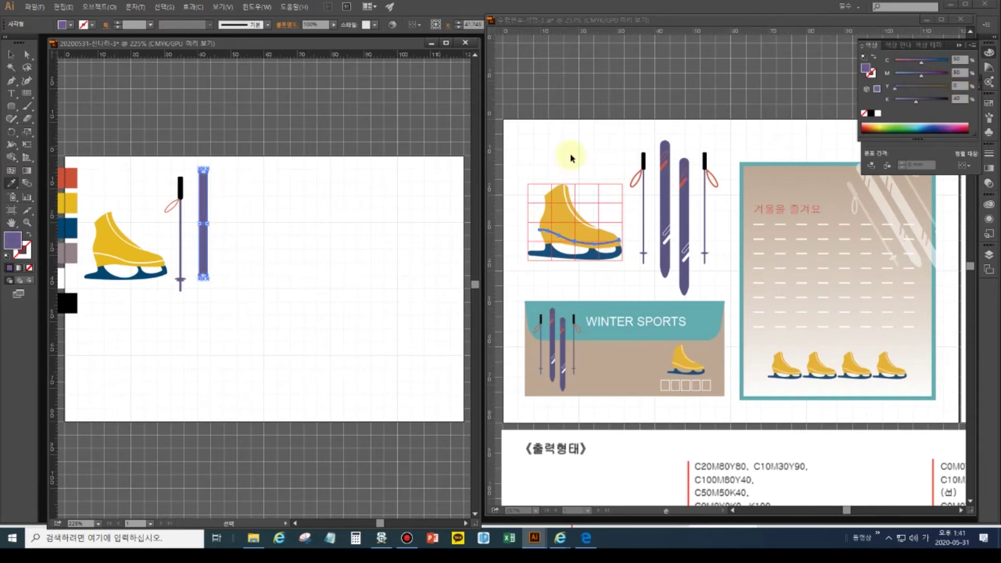
- Set the grey sample swatch's K value to 40 and zoom in on the ski
{"action": "left_click", "coordinate": [68, 255]}
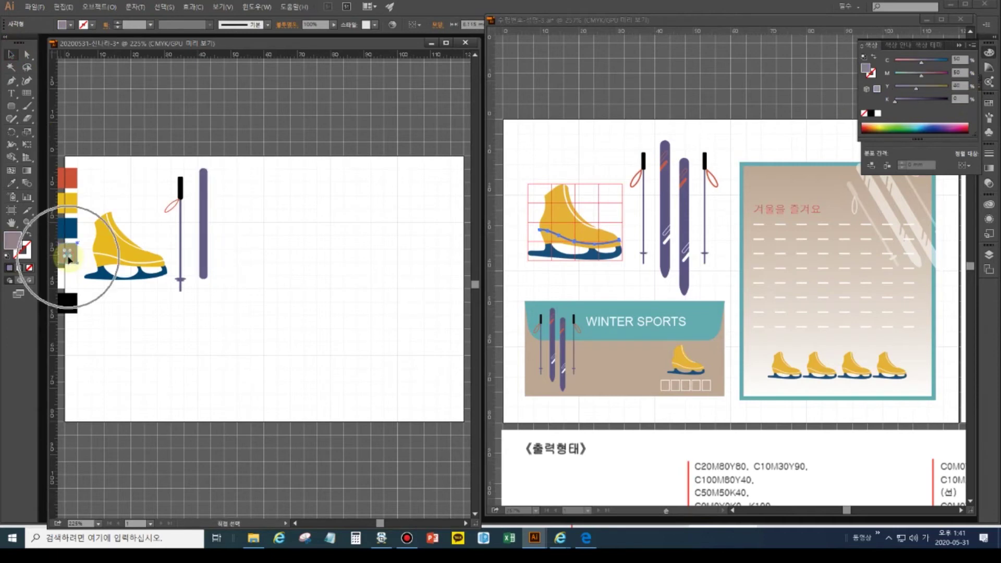
{"action": "left_click", "coordinate": [957, 85]}
{"action": "type", "text": "40"}
{"action": "key", "text": "Return"}
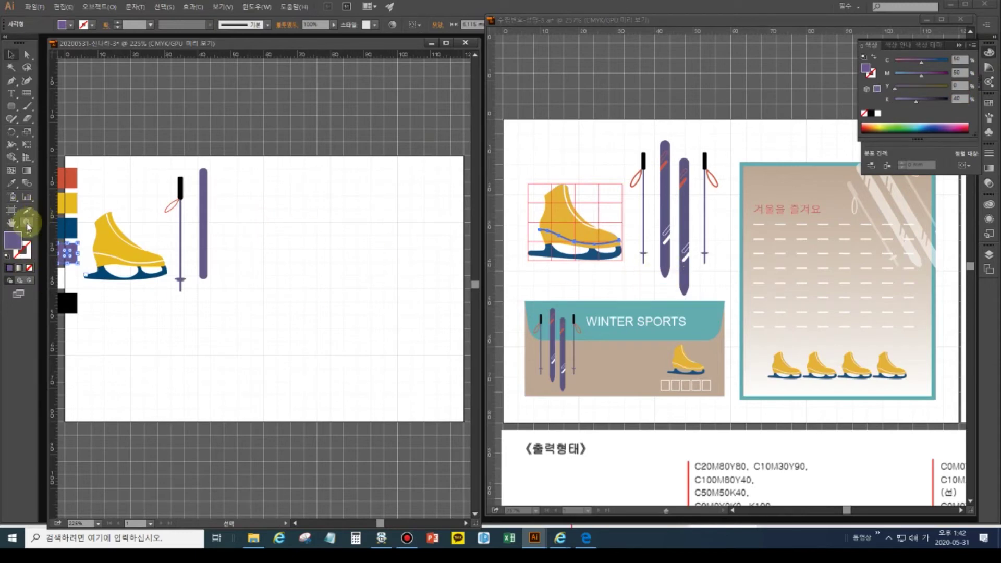
{"action": "key", "text": "ctrl+equal"}
{"action": "key", "text": "ctrl+equal"}
{"action": "key", "text": "ctrl+equal"}
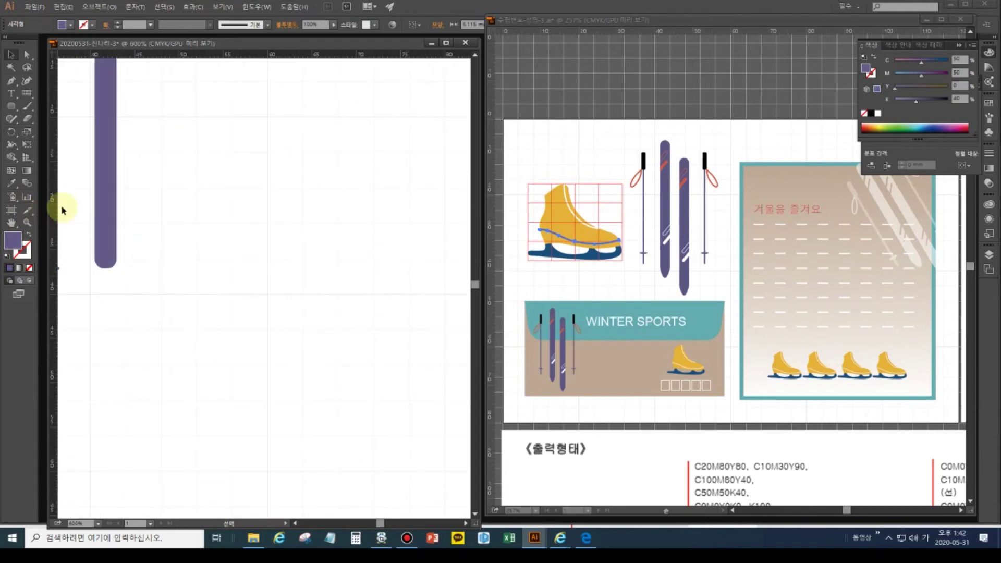
- Round the ski's bottom corners and nudge its bottom anchors down into a longer tip
{"action": "left_click_drag", "start_coordinate": [121, 259], "coordinate": [217, 313]}
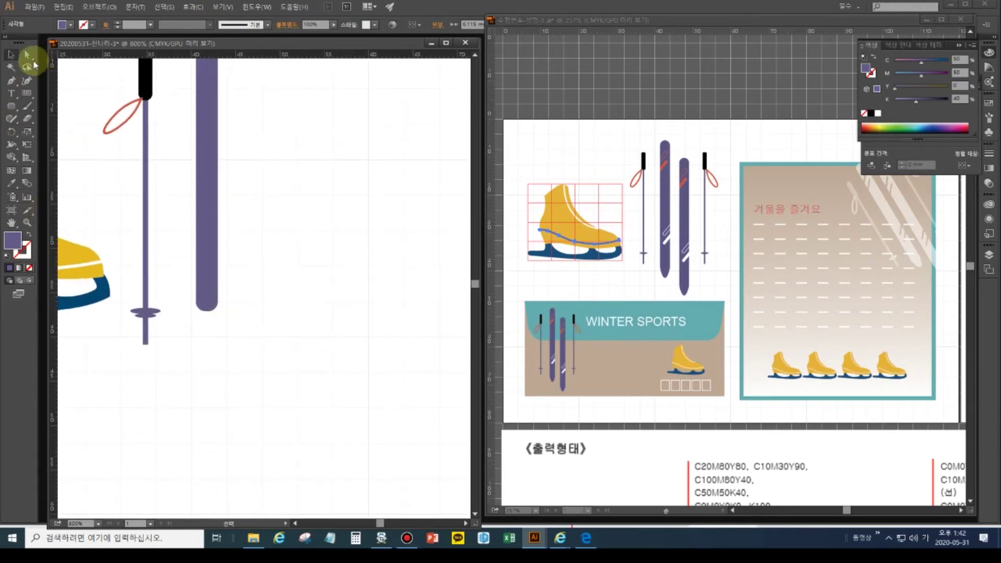
{"action": "left_click", "coordinate": [27, 55]}
{"action": "left_click", "coordinate": [207, 310]}
{"action": "left_click_drag", "start_coordinate": [201, 309], "coordinate": [220, 330]}
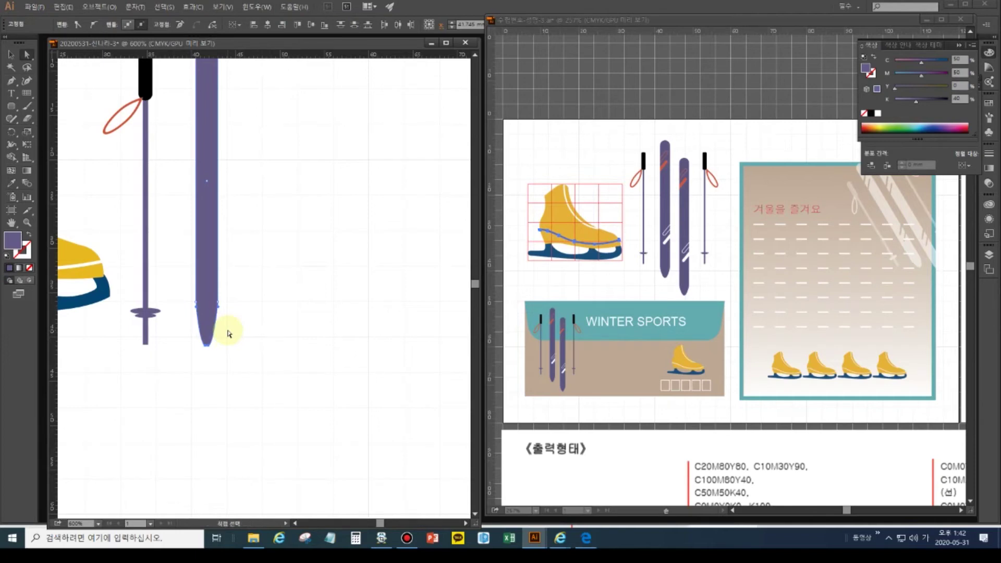
{"action": "left_click_drag", "start_coordinate": [253, 370], "coordinate": [164, 279]}
{"action": "key", "text": "Down"}
{"action": "key", "text": "Down"}
{"action": "key", "text": "Down"}
{"action": "key", "text": "Down"}
{"action": "key", "text": "Down"}
{"action": "key", "text": "Down"}
{"action": "key", "text": "Down"}
{"action": "key", "text": "Down"}
{"action": "key", "text": "Down"}
{"action": "key", "text": "Down"}
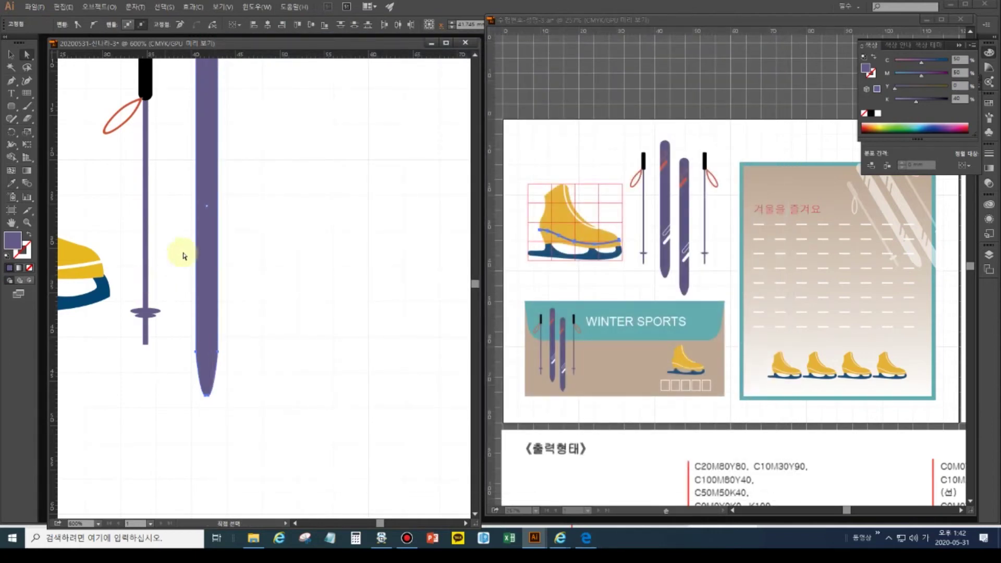
{"action": "double_click", "coordinate": [11, 223]}
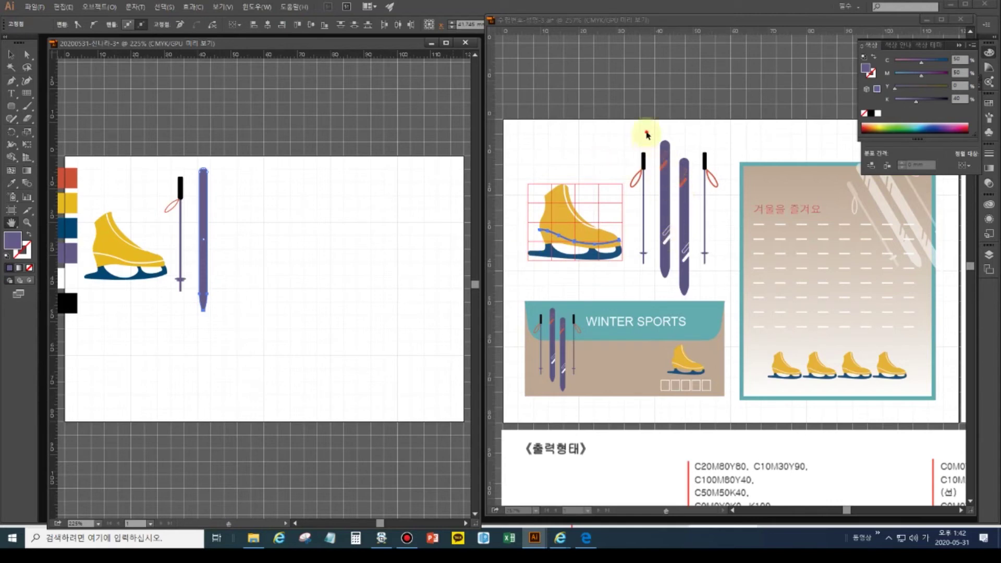
- Inspect the ski in the reference design document for comparison
{"action": "left_click", "coordinate": [648, 134]}
{"action": "left_click", "coordinate": [19, 56]}
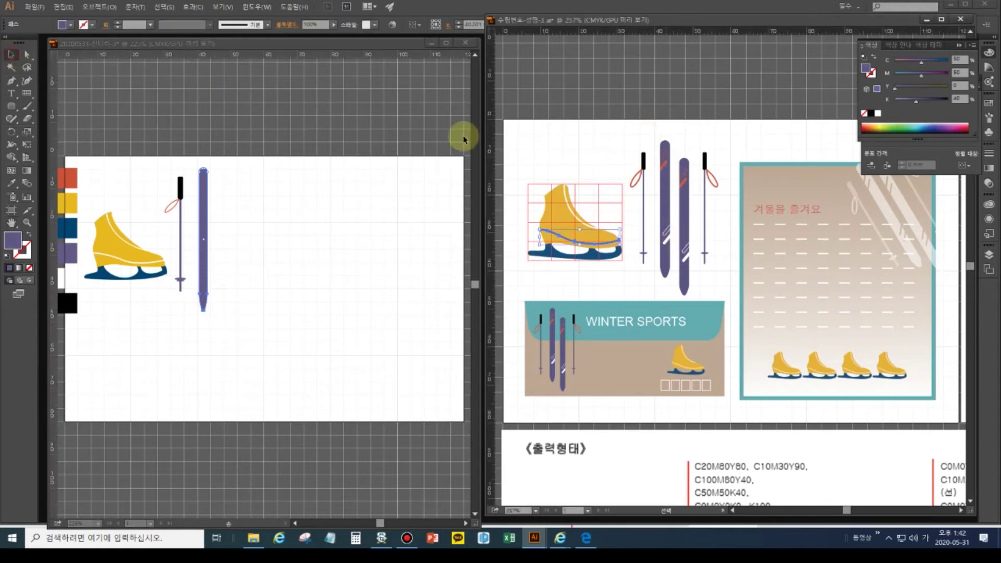
{"action": "left_click", "coordinate": [667, 168]}
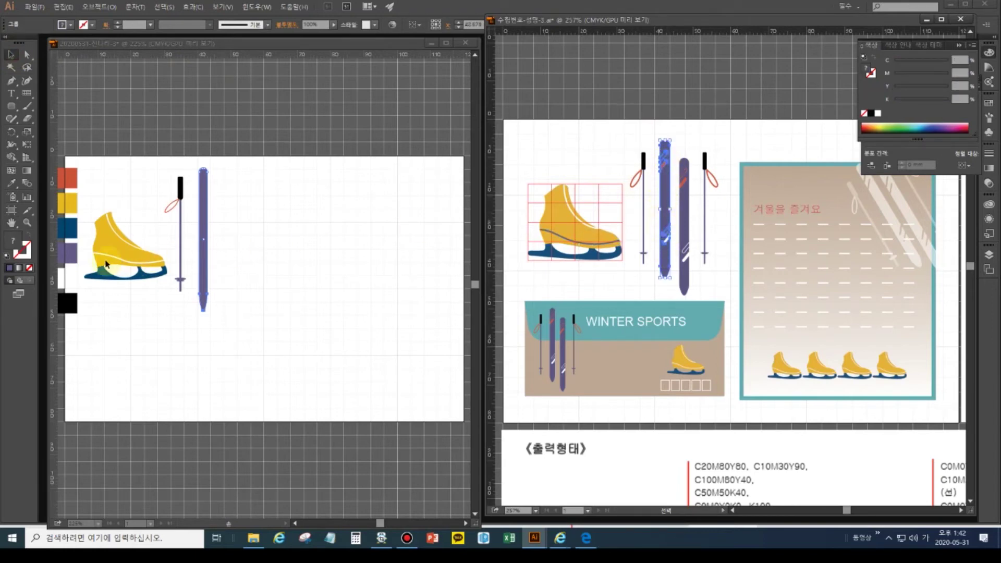
{"action": "left_click", "coordinate": [210, 335]}
{"action": "left_click", "coordinate": [231, 323]}
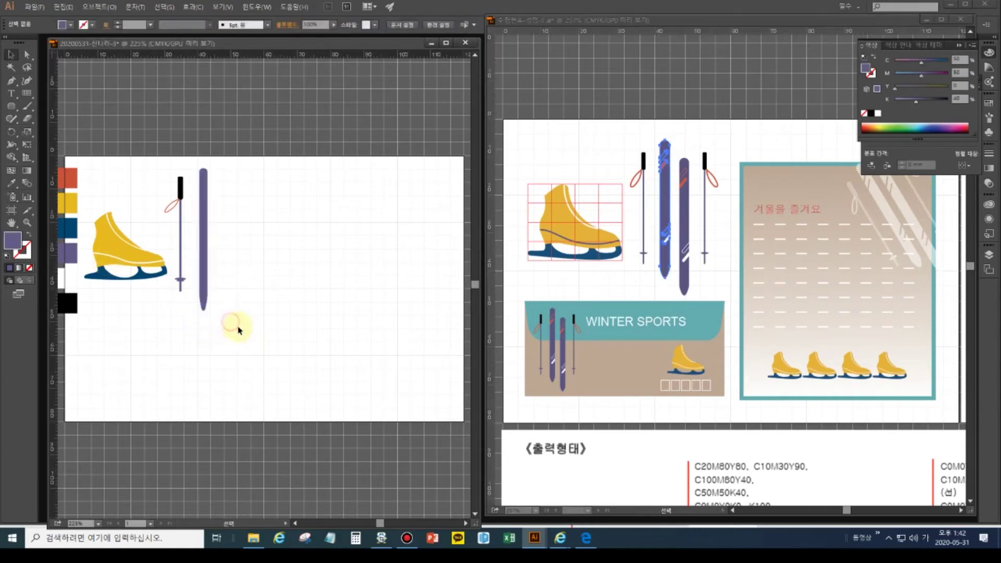
{"action": "left_click", "coordinate": [593, 286]}
{"action": "left_click", "coordinate": [625, 282]}
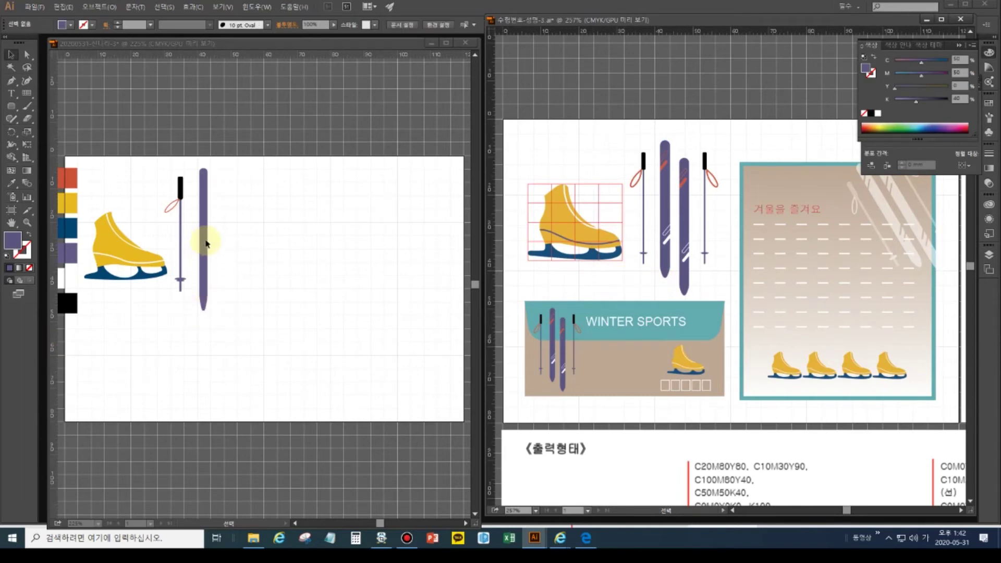
{"action": "left_click", "coordinate": [204, 210]}
- Widen the purple ski slightly and check the anchor at its tip
{"action": "left_click", "coordinate": [207, 212]}
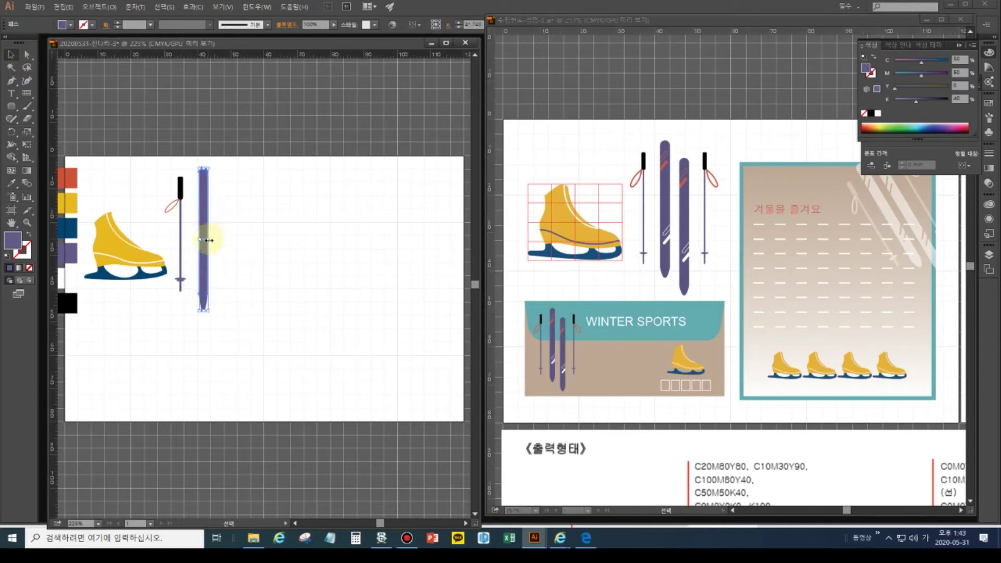
{"action": "mouse_move", "coordinate": [212, 241]}
{"action": "left_mouse_down"}
{"action": "mouse_move", "coordinate": [182, 284]}
{"action": "mouse_move", "coordinate": [211, 242]}
{"action": "left_mouse_up"}
{"action": "left_click", "coordinate": [228, 317]}
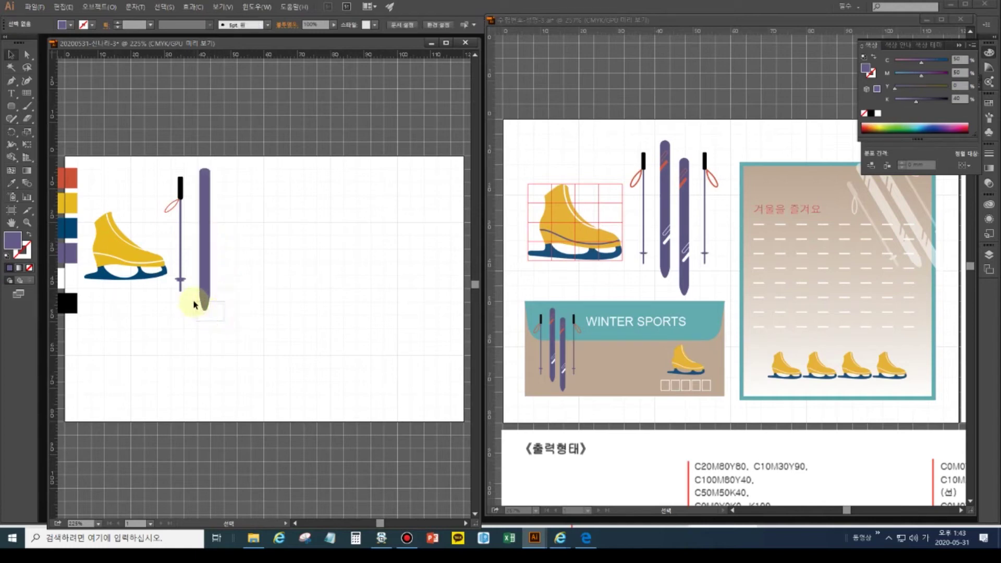
{"action": "left_click", "coordinate": [28, 57]}
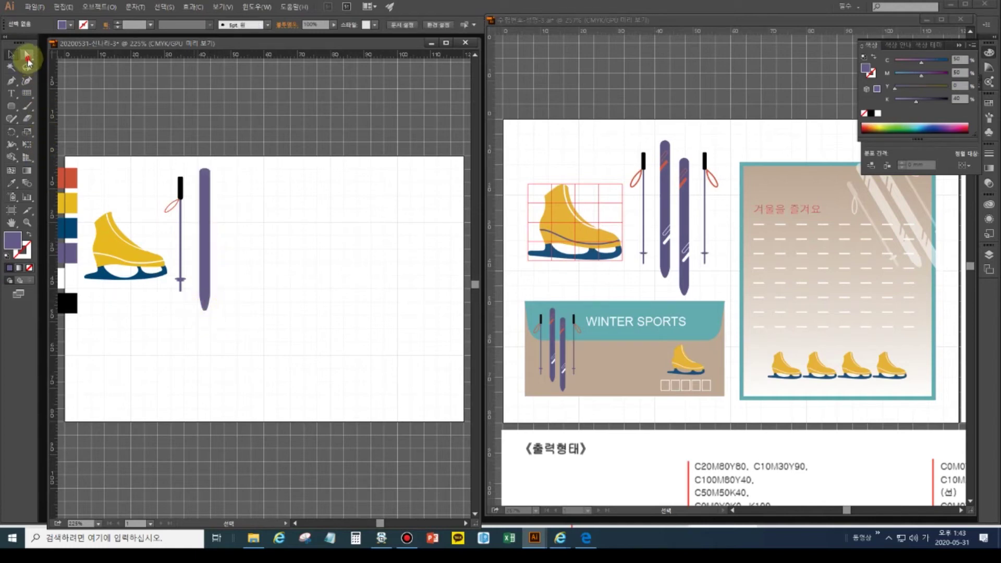
{"action": "left_click_drag", "start_coordinate": [225, 317], "coordinate": [191, 306]}
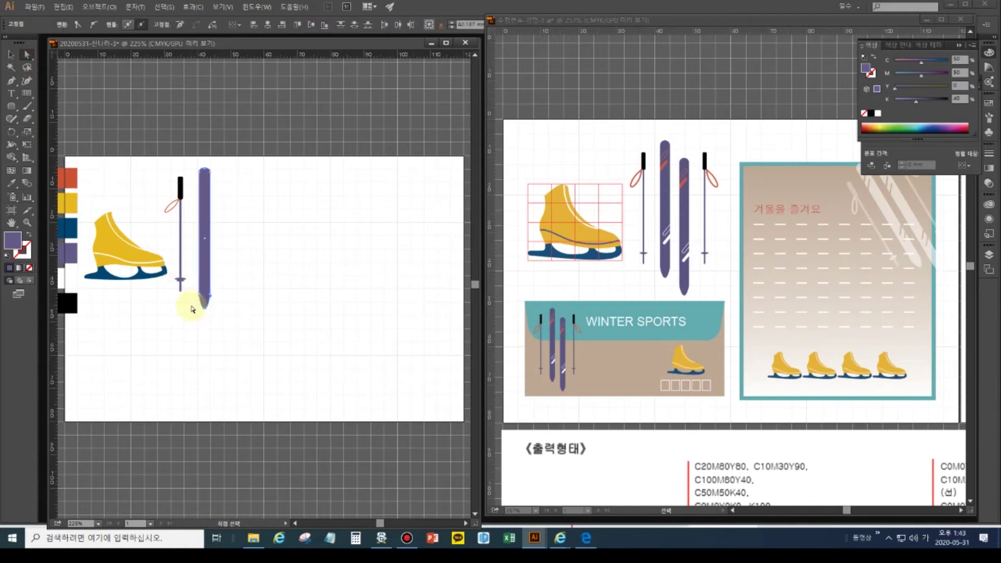
{"action": "left_click", "coordinate": [152, 319]}
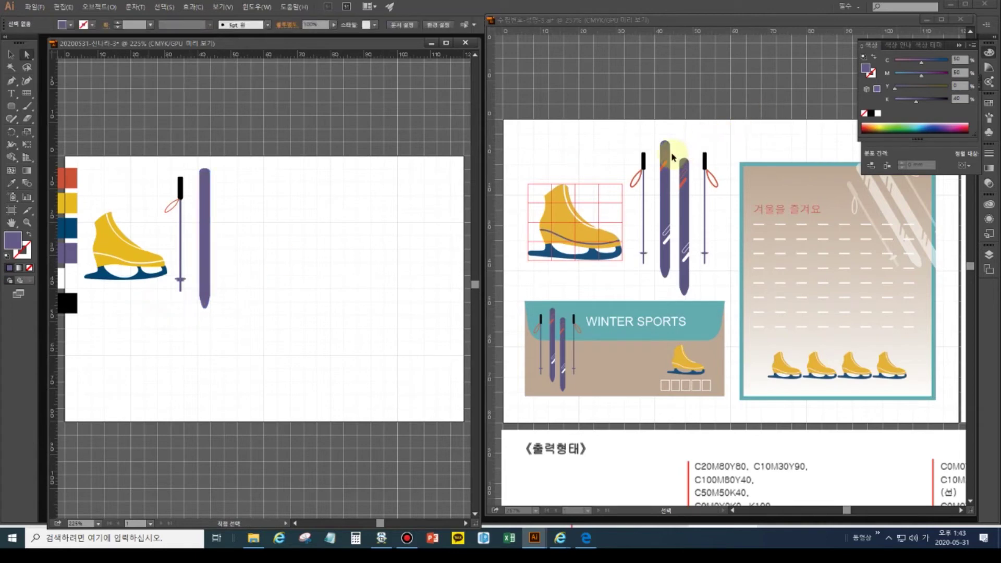
{"action": "left_click", "coordinate": [13, 106]}
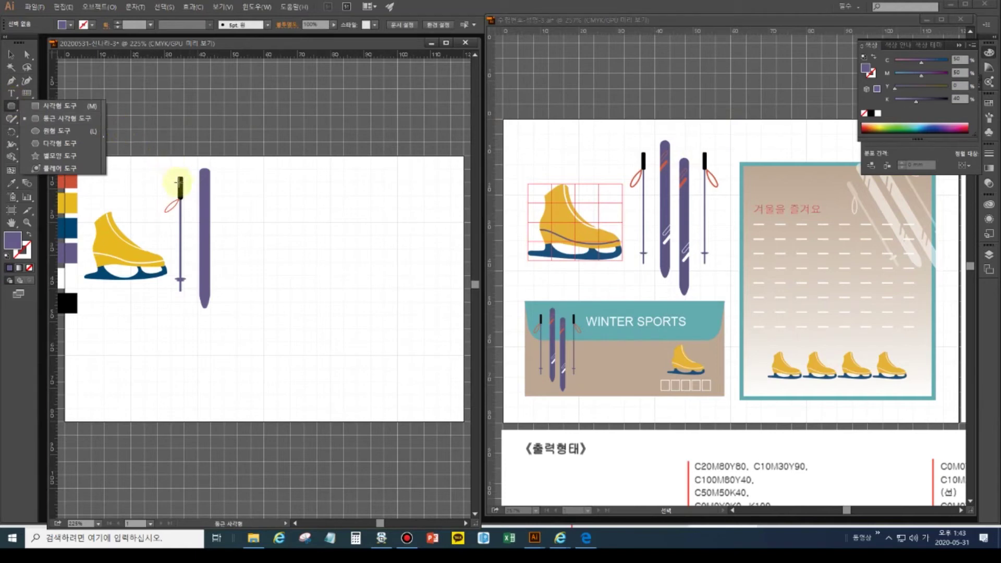
- Draw a small rounded bar right of the ski and tilt it about 37 degrees
{"action": "left_click", "coordinate": [251, 198]}
{"action": "left_click_drag", "start_coordinate": [283, 197], "coordinate": [294, 204]}
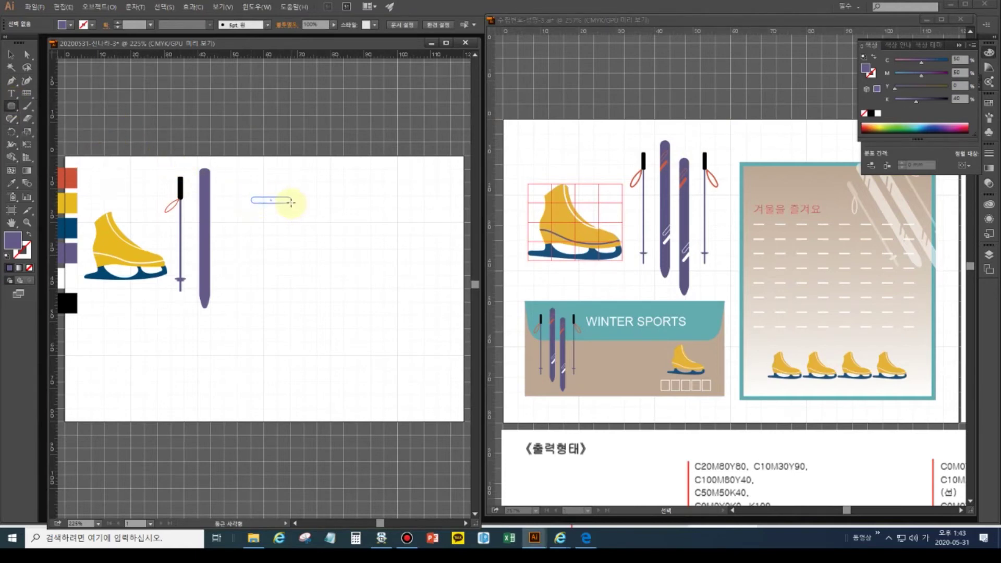
{"action": "left_click_drag", "start_coordinate": [291, 202], "coordinate": [292, 204]}
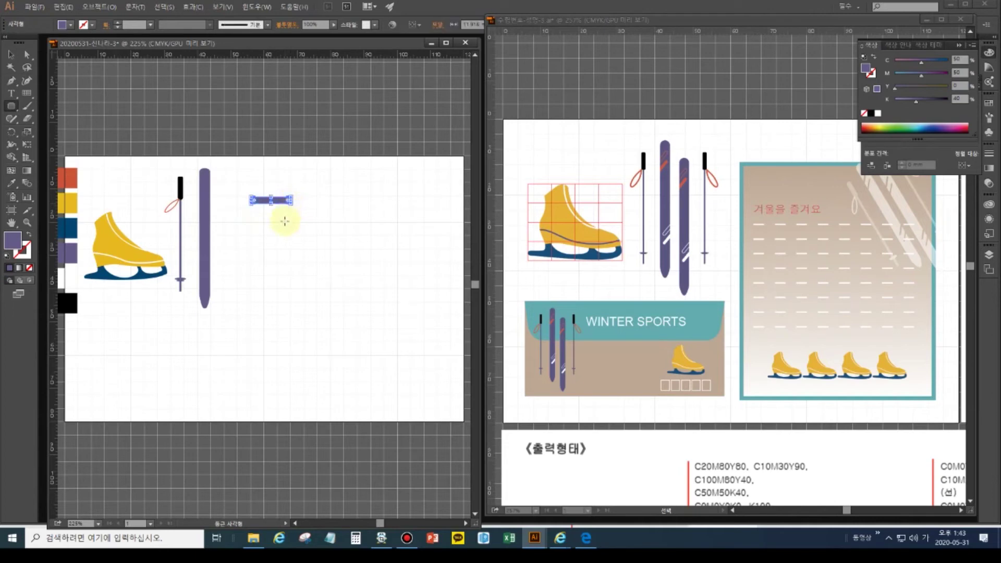
{"action": "left_click", "coordinate": [11, 55]}
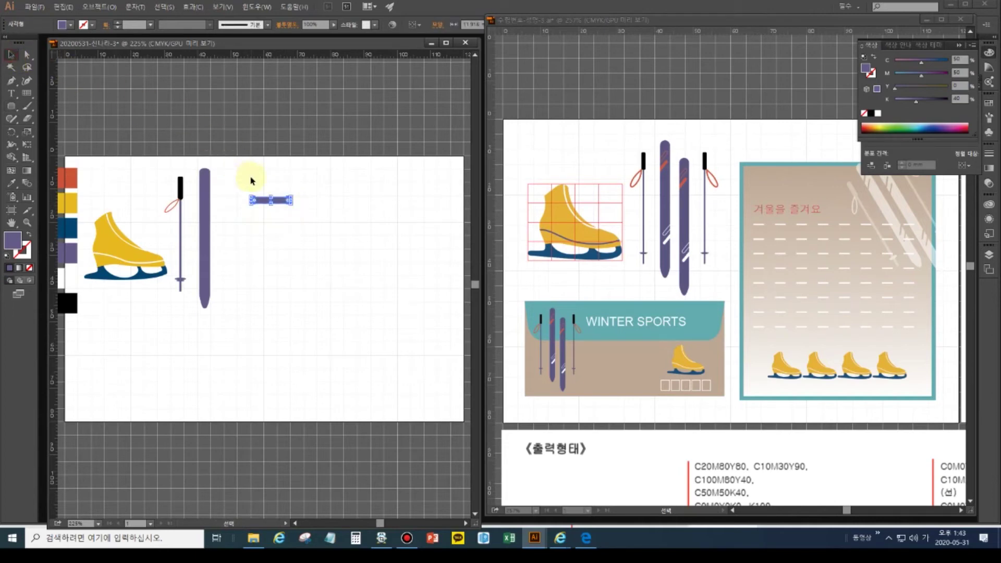
{"action": "left_click_drag", "start_coordinate": [250, 192], "coordinate": [239, 215]}
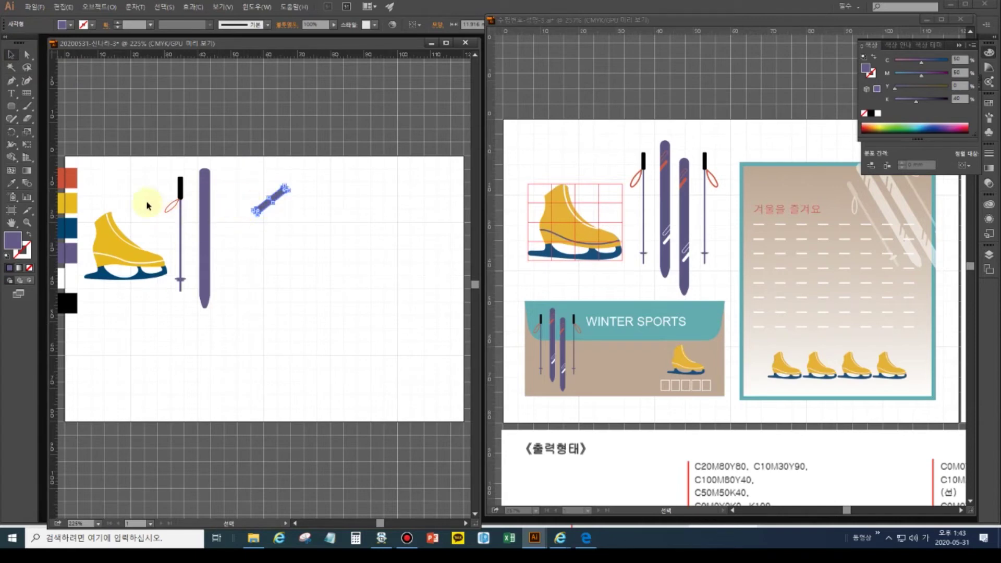
- Recolour the tilted bar with the red swatch and move it onto the ski top
{"action": "left_click", "coordinate": [11, 183]}
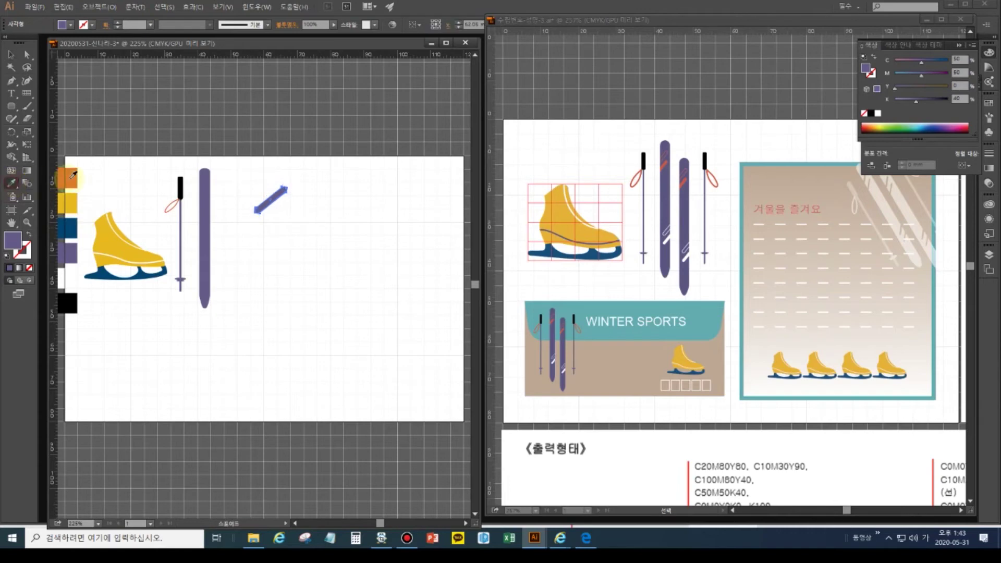
{"action": "left_click", "coordinate": [74, 176]}
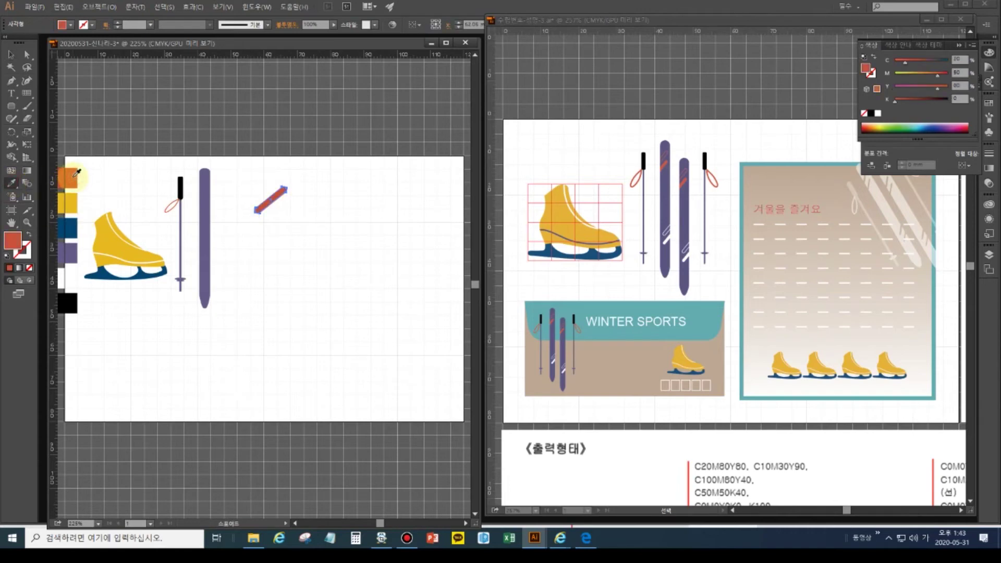
{"action": "left_click", "coordinate": [10, 54]}
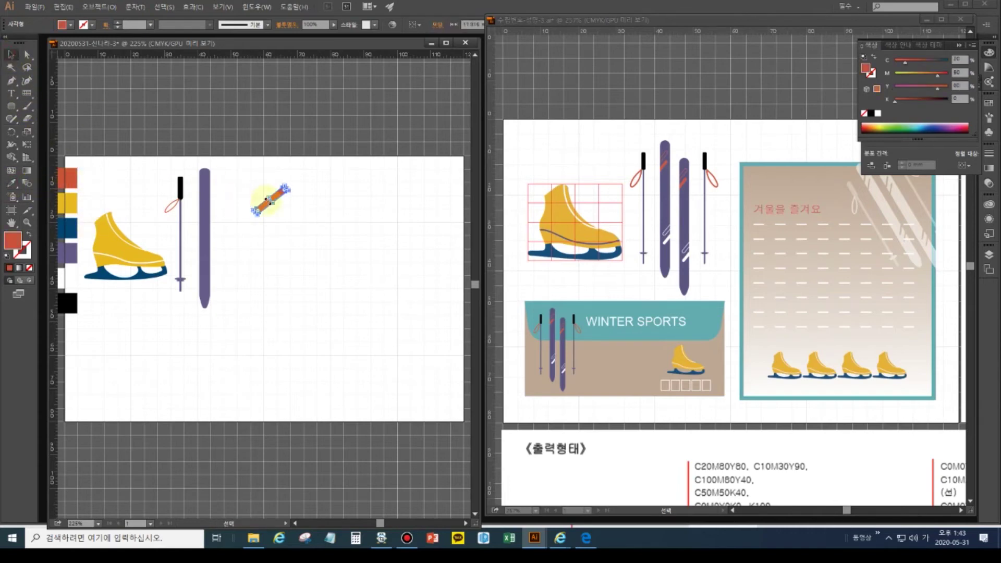
{"action": "left_click_drag", "start_coordinate": [265, 204], "coordinate": [193, 204]}
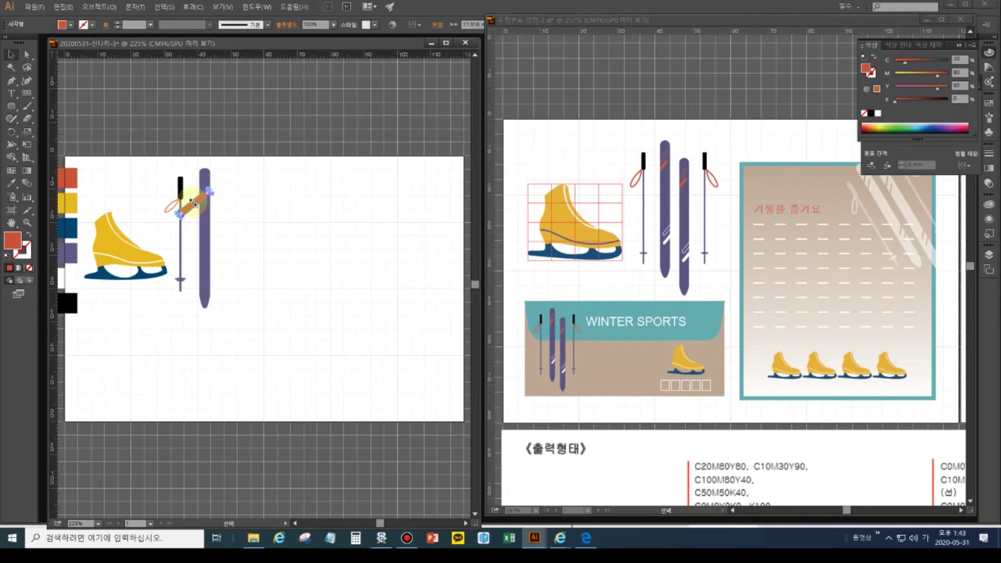
- Steepen the red bar's angle and shorten and resize it to fit the ski
{"action": "key", "text": "ctrl+equal"}
{"action": "key", "text": "ctrl+equal"}
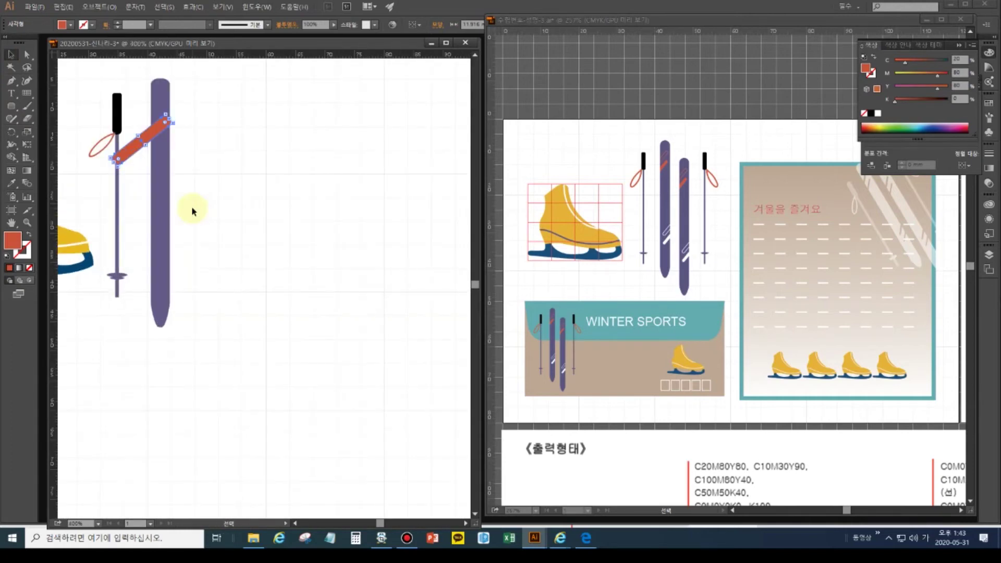
{"action": "left_click_drag", "start_coordinate": [197, 206], "coordinate": [247, 266]}
{"action": "left_click_drag", "start_coordinate": [167, 212], "coordinate": [167, 226]}
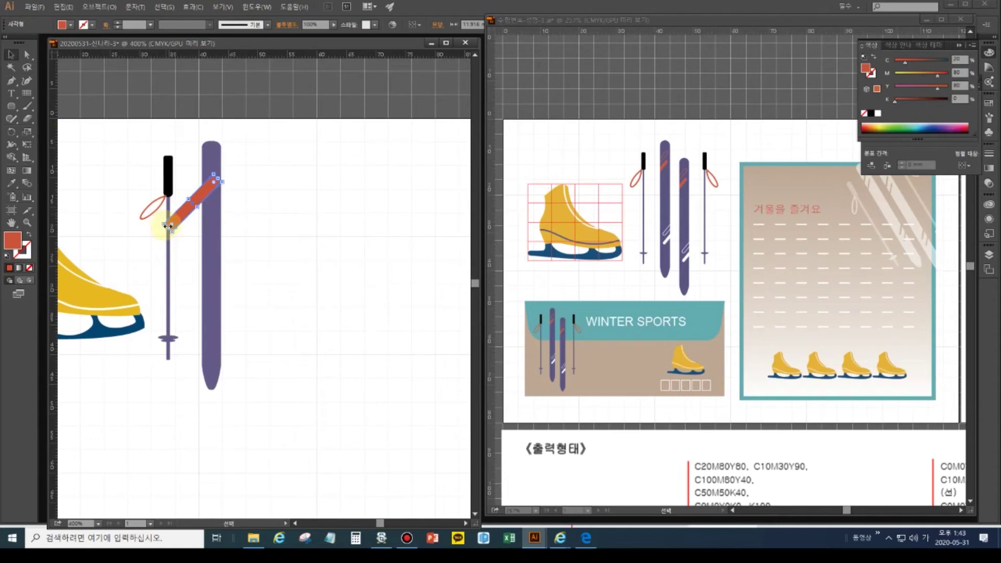
{"action": "left_click_drag", "start_coordinate": [214, 173], "coordinate": [307, 317]}
{"action": "key", "text": "ctrl+equal"}
{"action": "key", "text": "ctrl+equal"}
{"action": "key", "text": "ctrl+equal"}
{"action": "left_click", "coordinate": [206, 228]}
{"action": "left_click_drag", "start_coordinate": [189, 237], "coordinate": [223, 179]}
- Position the red bar on the ski and add a parallel outline-only copy just above it
{"action": "left_click_drag", "start_coordinate": [362, 194], "coordinate": [403, 319]}
{"action": "left_click", "coordinate": [297, 273]}
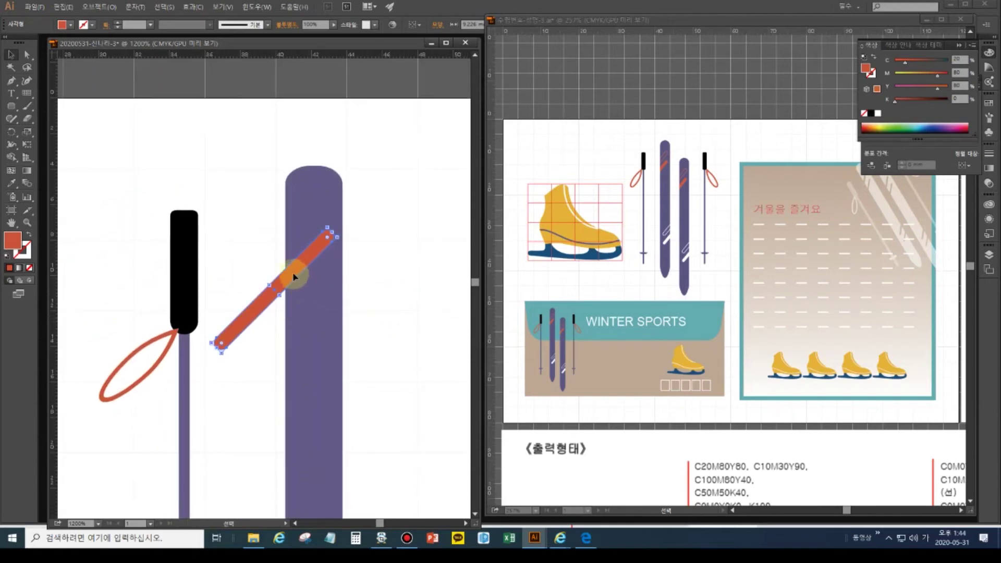
{"action": "left_click_drag", "start_coordinate": [293, 279], "coordinate": [293, 277]}
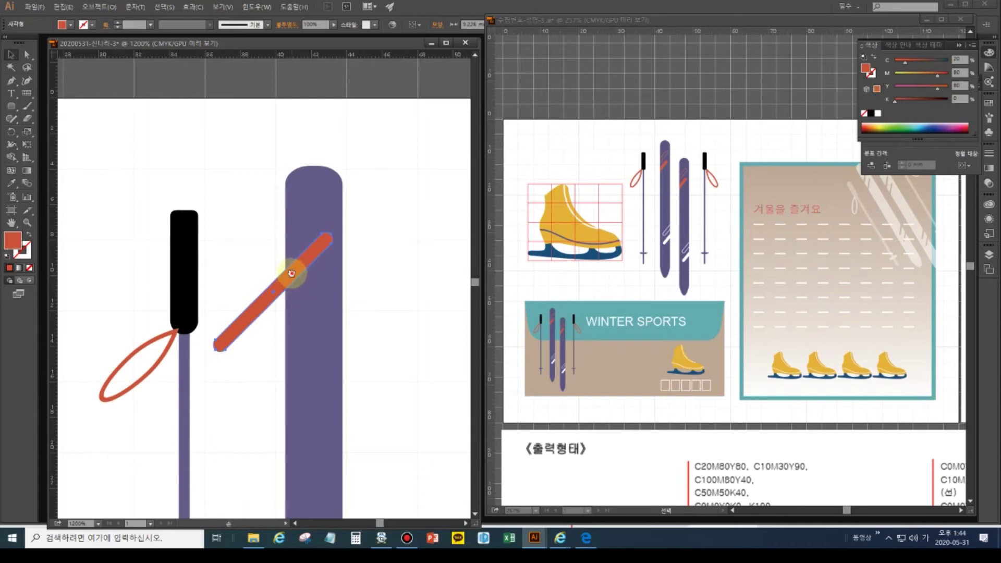
{"action": "left_click_drag", "start_coordinate": [292, 277], "coordinate": [286, 242]}
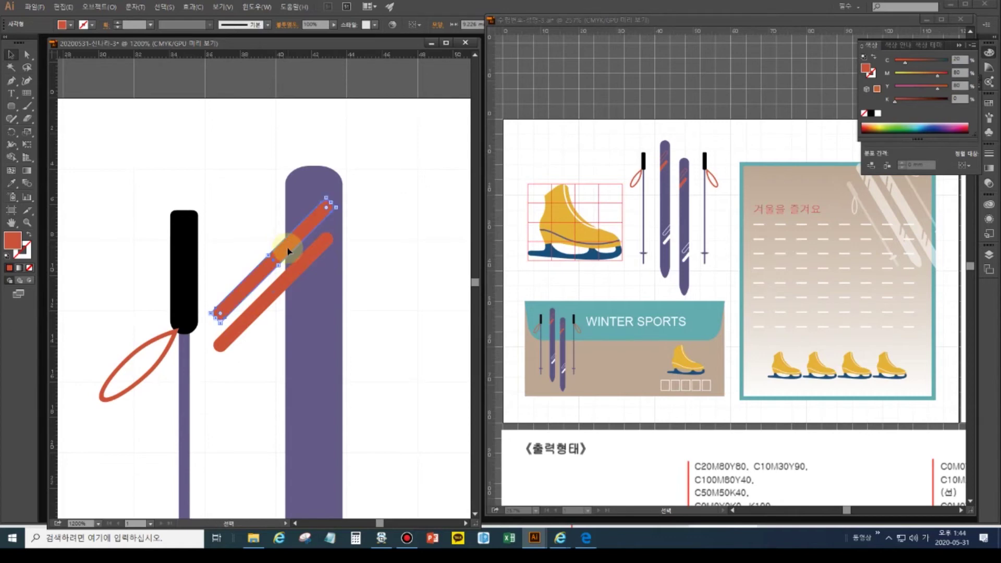
{"action": "left_click", "coordinate": [32, 237]}
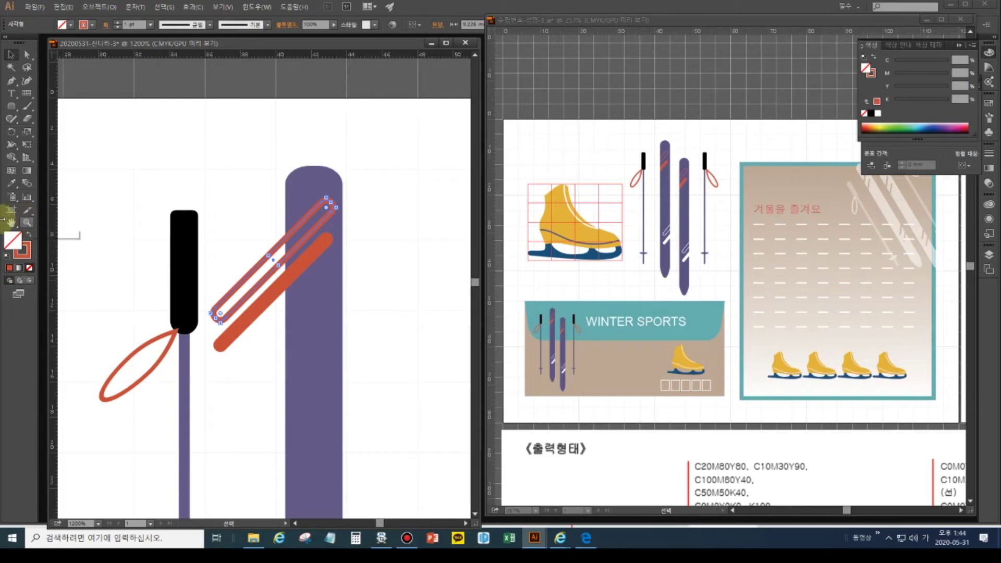
- Alt-drag a copy of the solid and outlined red stripes further down the ski
{"action": "double_click", "coordinate": [11, 225]}
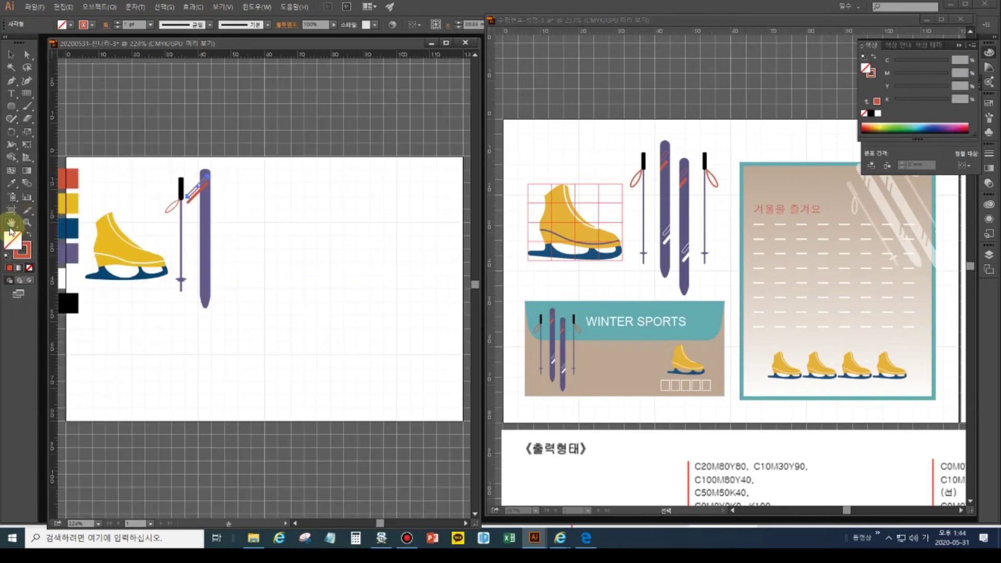
{"action": "left_click", "coordinate": [11, 55]}
{"action": "left_click", "coordinate": [299, 255]}
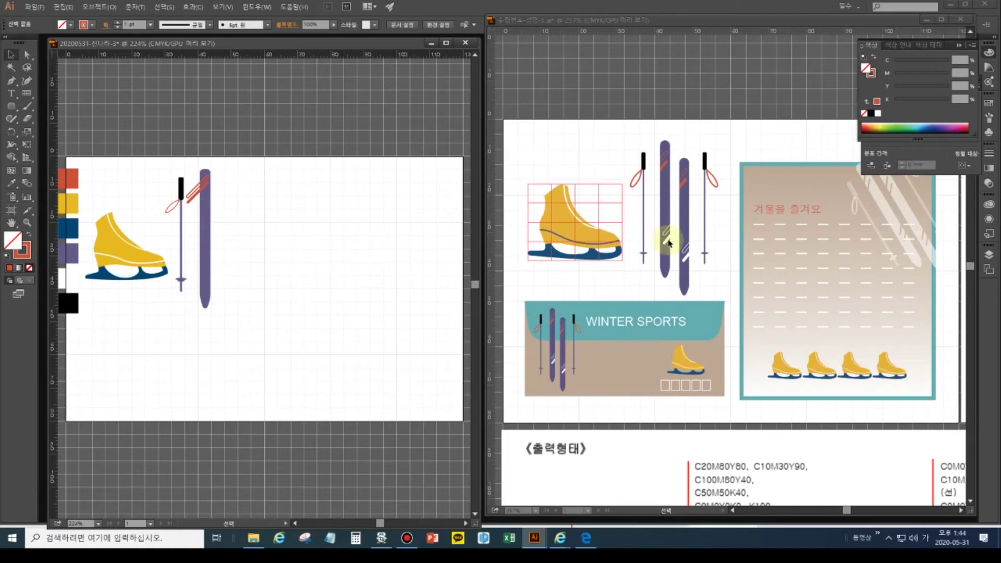
{"action": "left_click", "coordinate": [194, 193]}
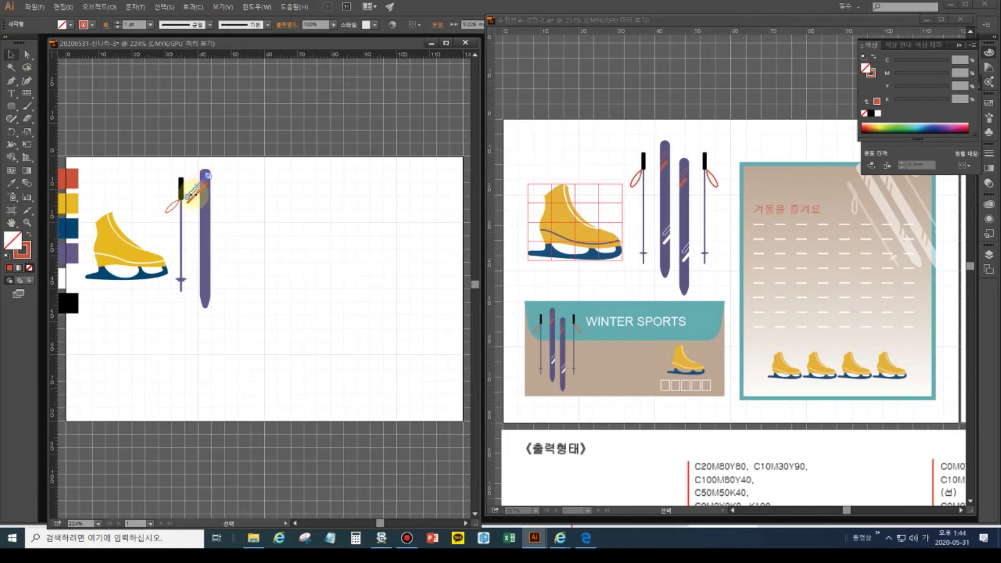
{"action": "left_click", "coordinate": [194, 199], "text": "shift"}
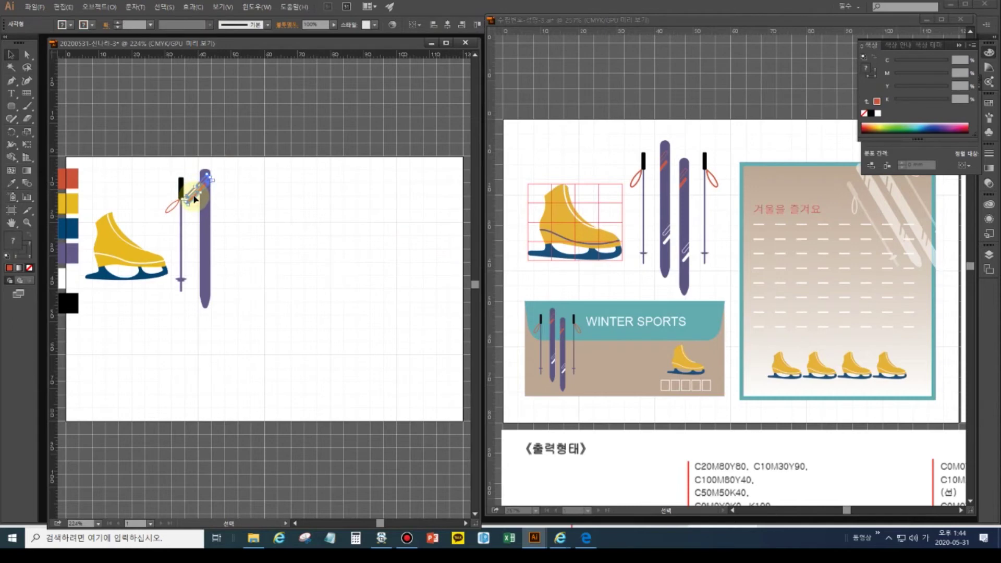
{"action": "left_click_drag", "start_coordinate": [193, 199], "coordinate": [208, 270]}
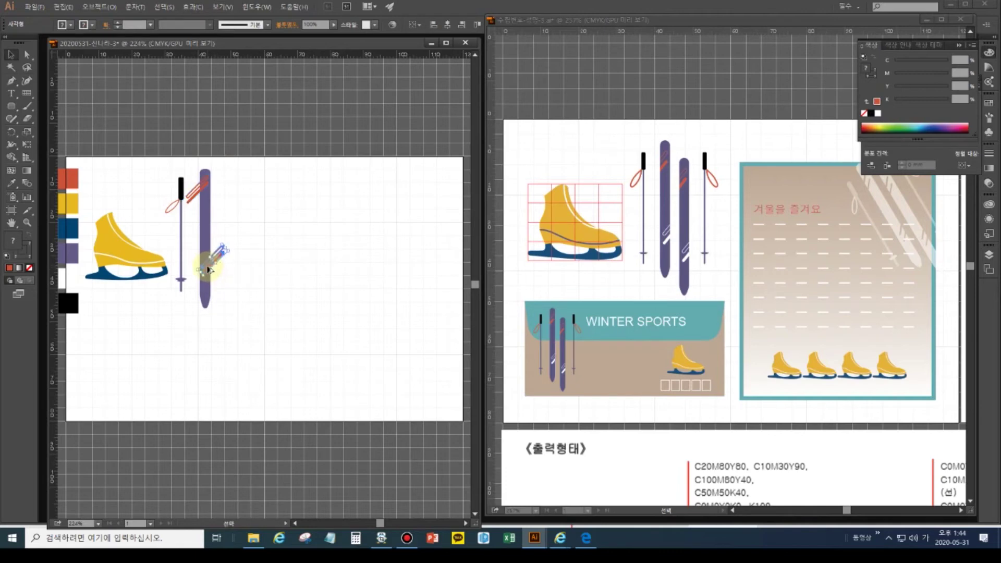
- Sample white from the white swatch onto the lower stripe pair
{"action": "left_click", "coordinate": [242, 295]}
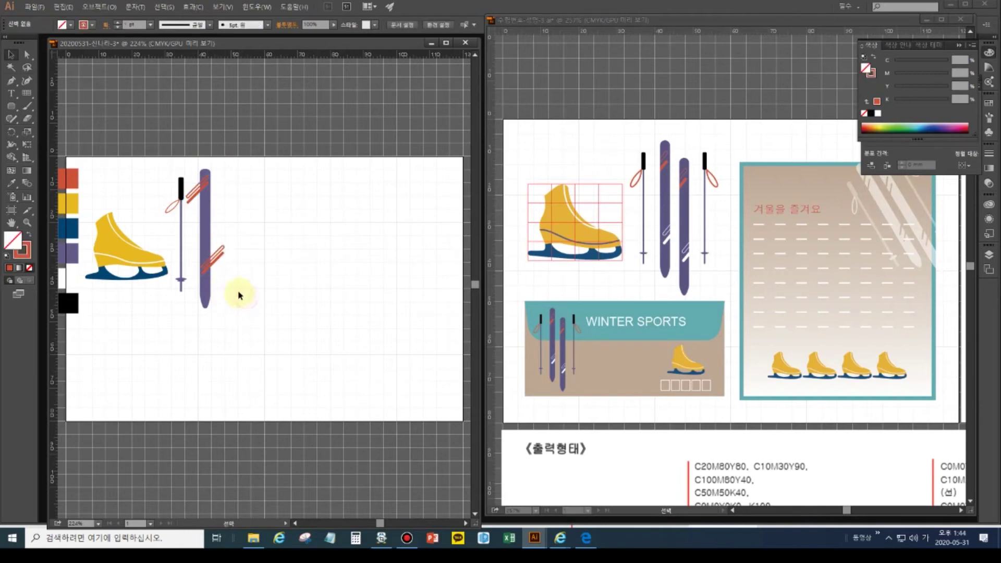
{"action": "left_click", "coordinate": [218, 263]}
{"action": "left_click", "coordinate": [11, 185]}
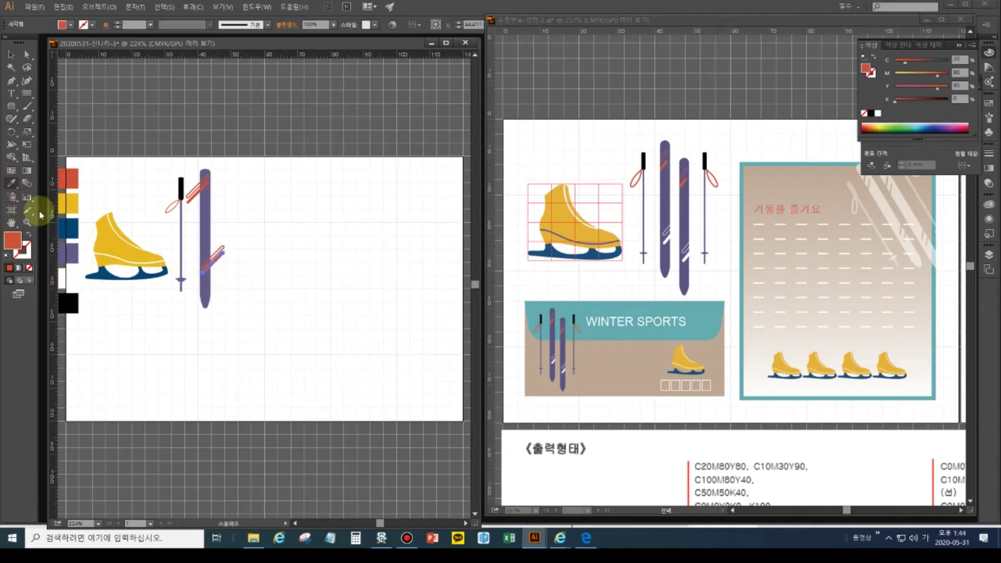
{"action": "left_click", "coordinate": [67, 278]}
{"action": "left_click", "coordinate": [221, 253]}
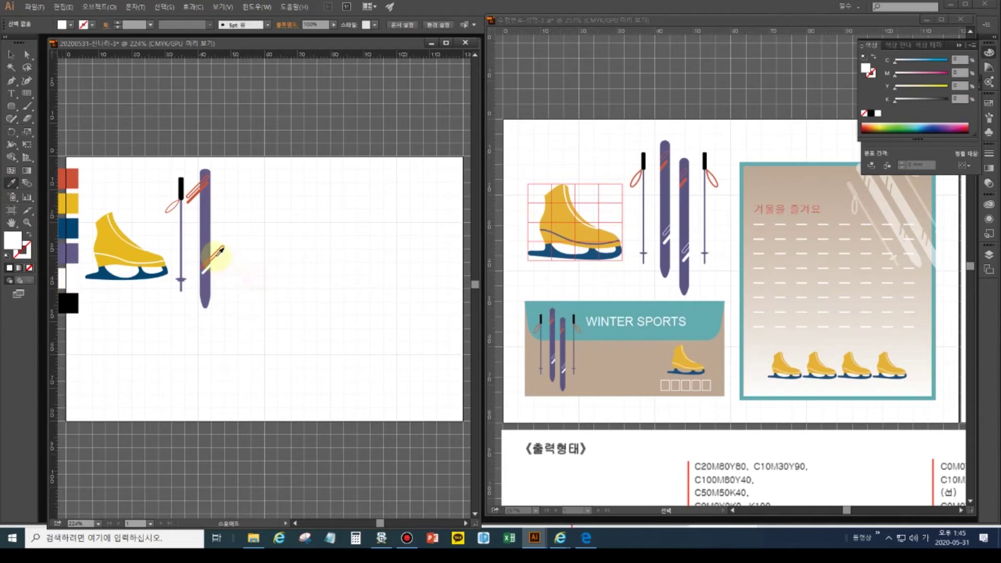
- Make the other lower stripe a white outline with no fill, then deselect
{"action": "left_click", "coordinate": [11, 54]}
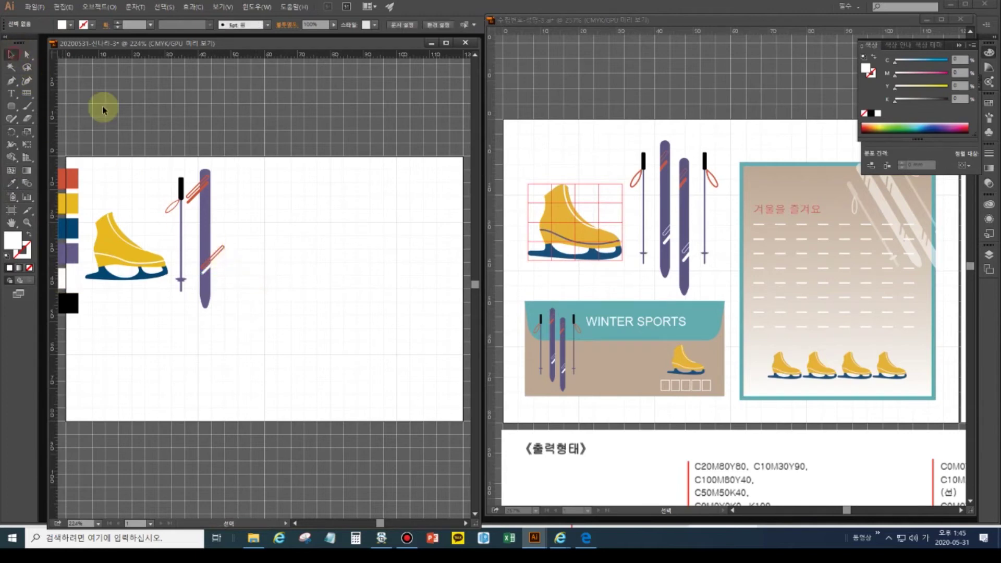
{"action": "left_click", "coordinate": [218, 251]}
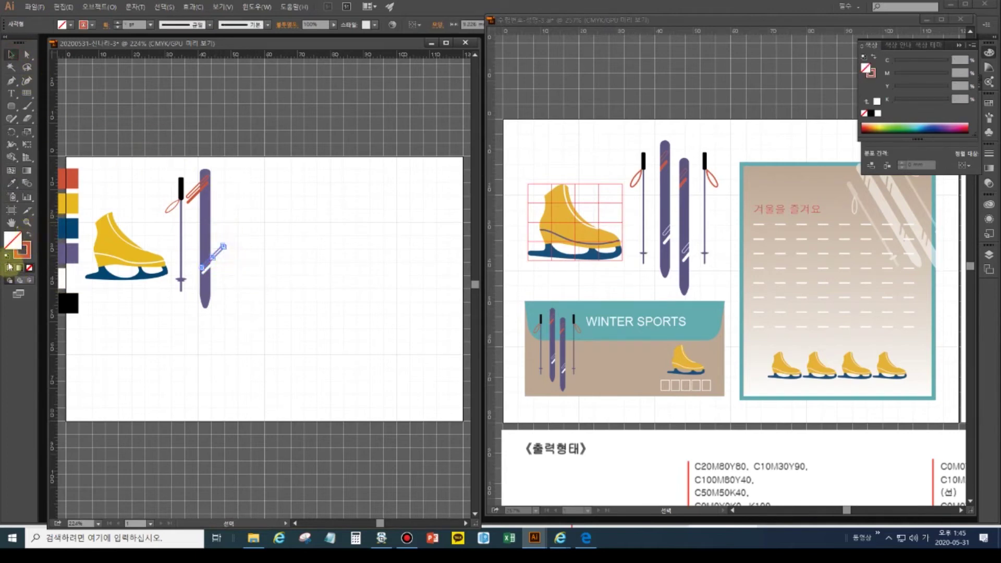
{"action": "left_click", "coordinate": [11, 183]}
{"action": "left_click", "coordinate": [61, 273]}
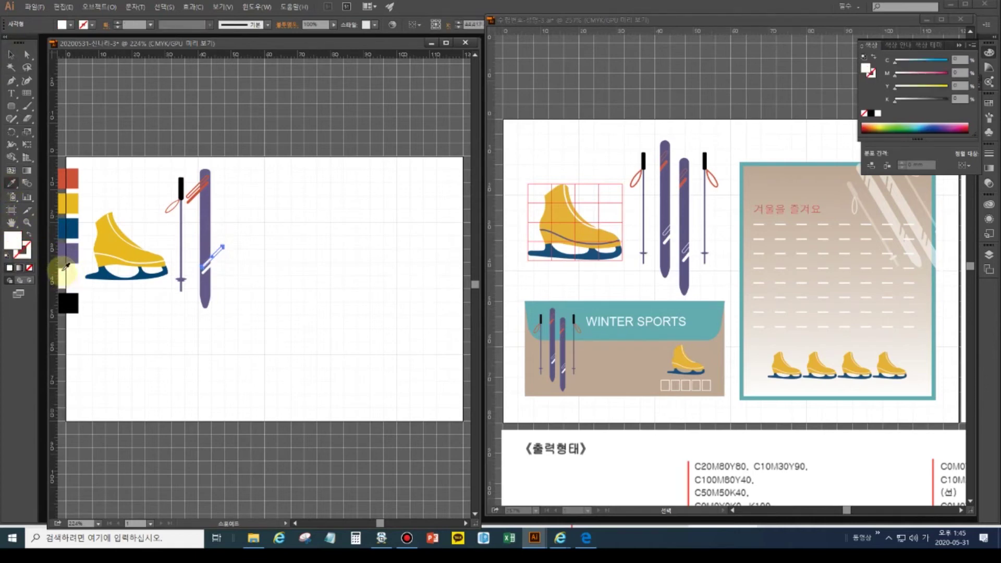
{"action": "left_click", "coordinate": [31, 235]}
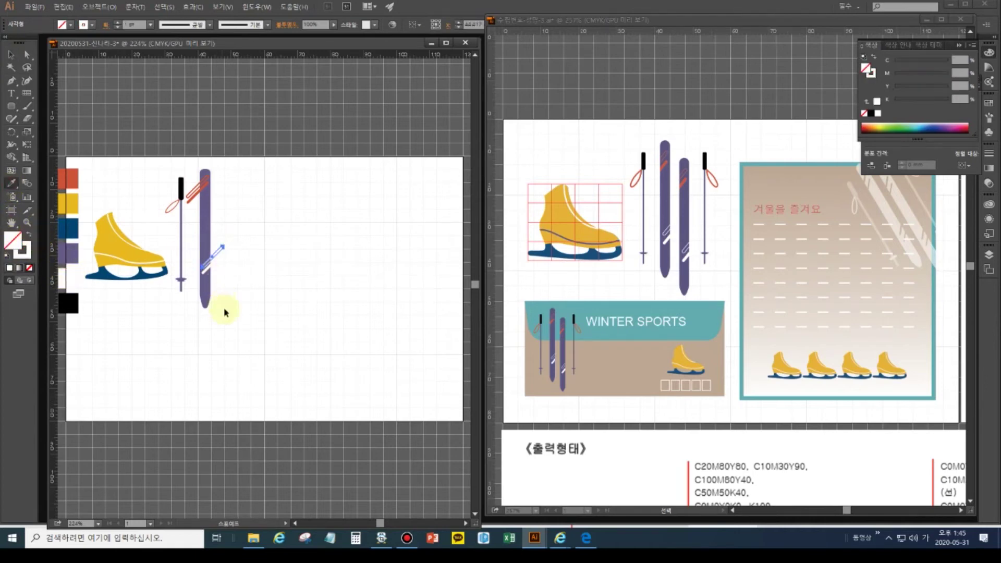
{"action": "key", "text": "ctrl+shift+a"}
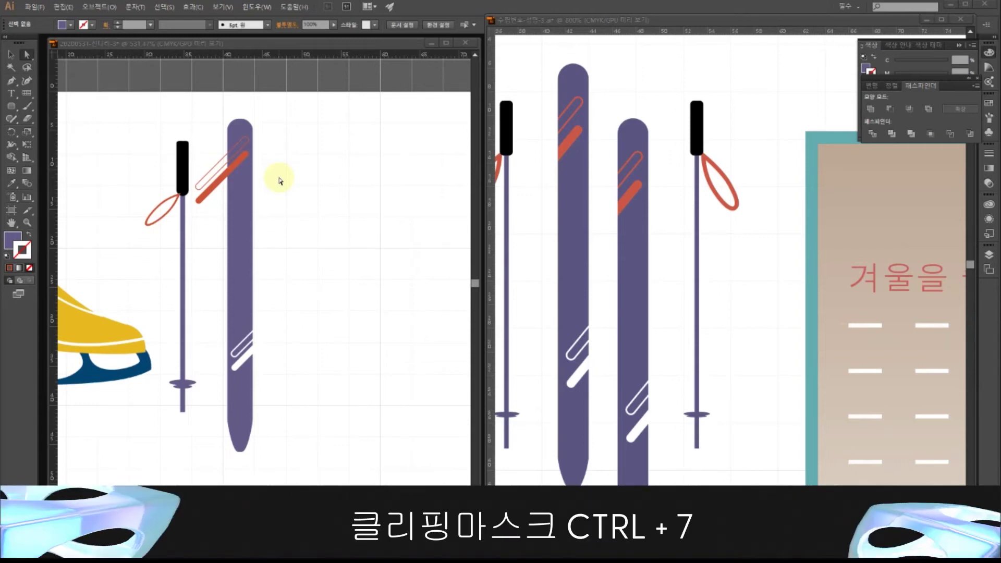
- Paste a copy of the purple ski in place and bring it in front of the stripes
{"action": "left_click", "coordinate": [11, 55]}
{"action": "left_click", "coordinate": [273, 211]}
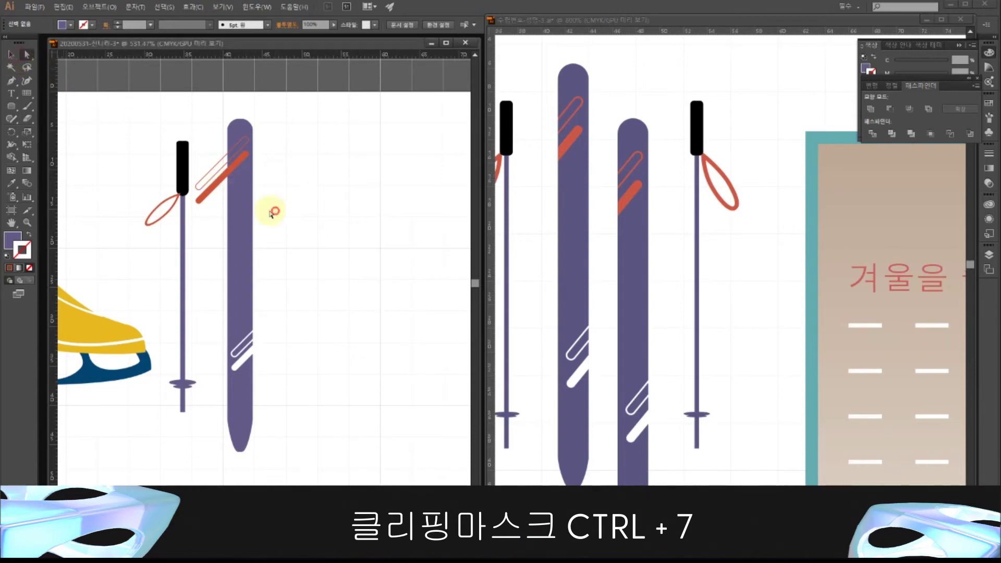
{"action": "left_click", "coordinate": [241, 189]}
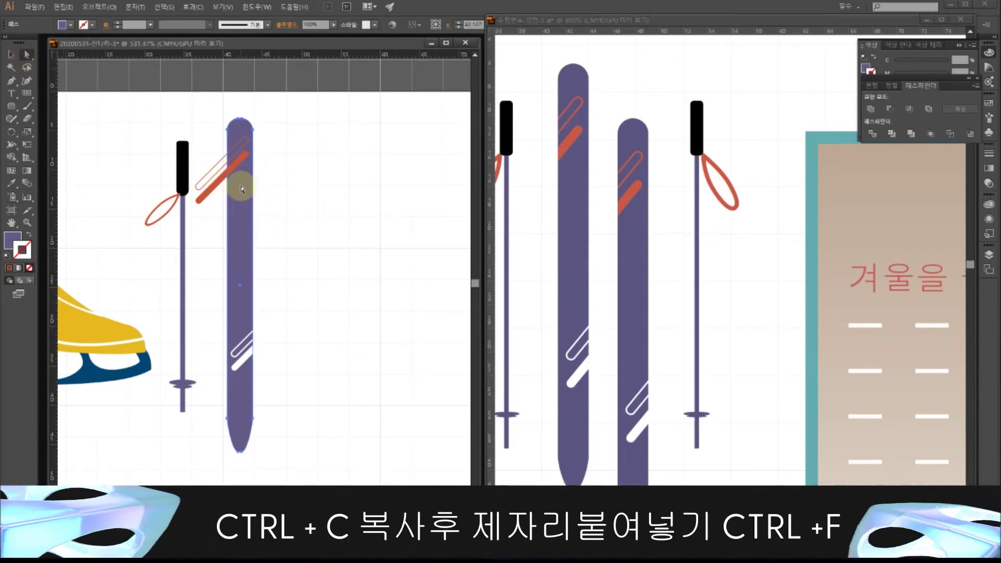
{"action": "key", "text": "ctrl+c"}
{"action": "key", "text": "ctrl+f"}
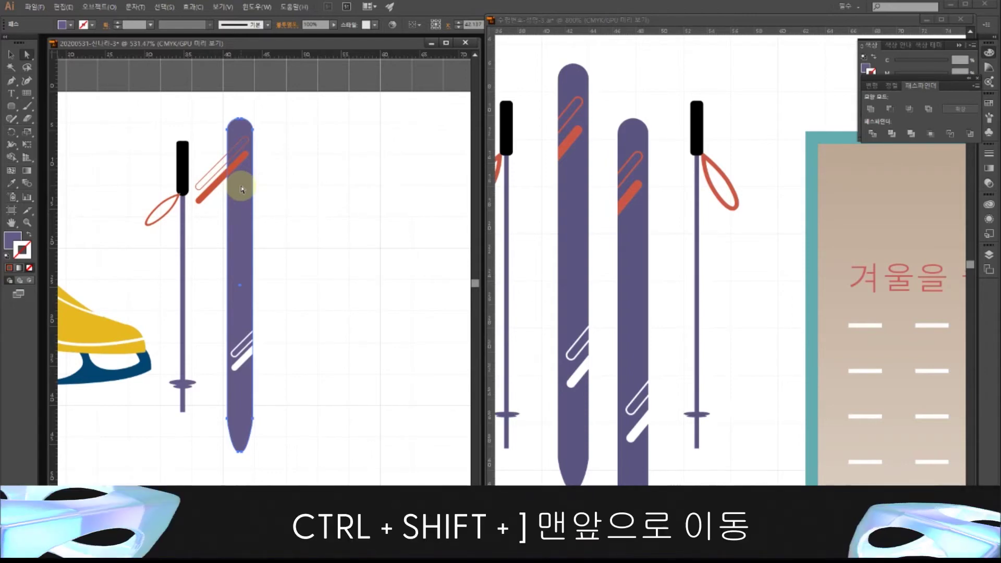
{"action": "key", "text": "ctrl+shift+bracketright"}
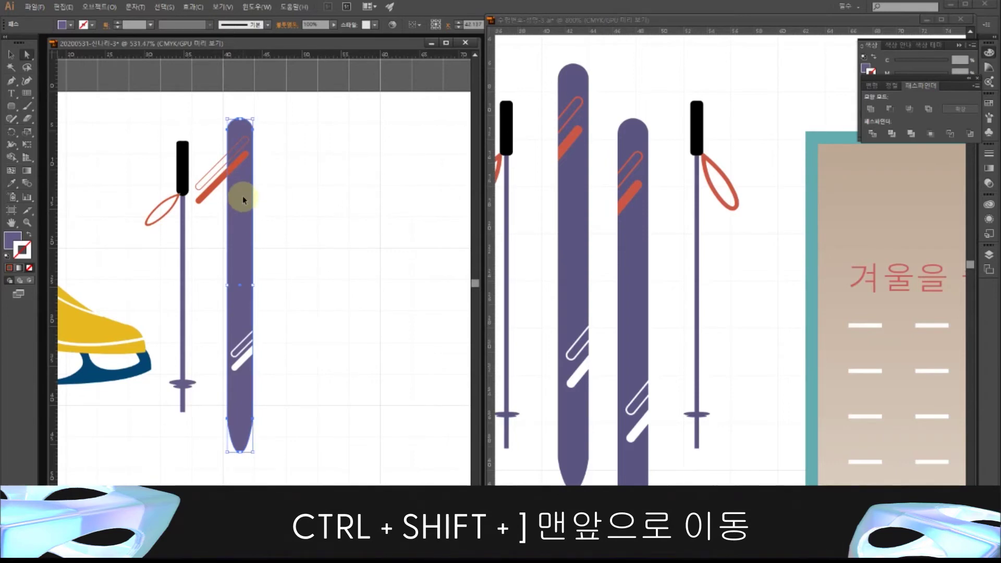
{"action": "key", "text": "ctrl+shift+bracketright"}
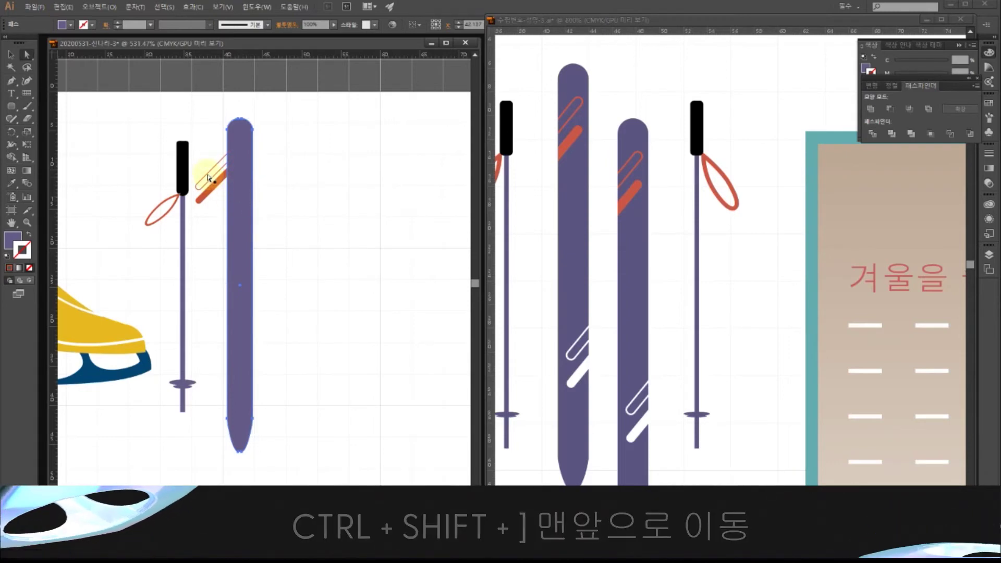
- Select the stripes with the ski copy and make a clipping mask (Ctrl+7)
{"action": "left_click_drag", "start_coordinate": [203, 153], "coordinate": [219, 197]}
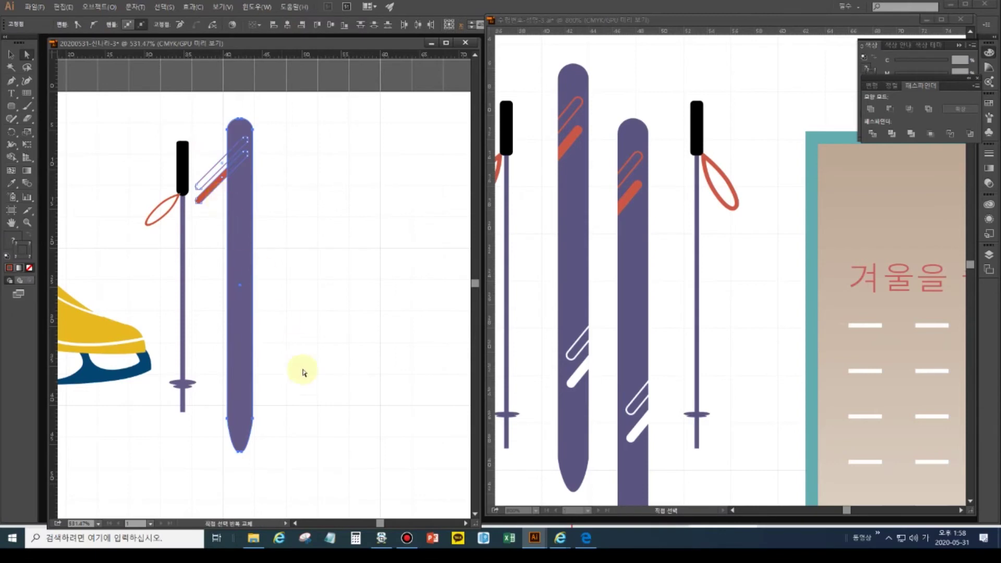
{"action": "left_click_drag", "start_coordinate": [296, 415], "coordinate": [259, 322]}
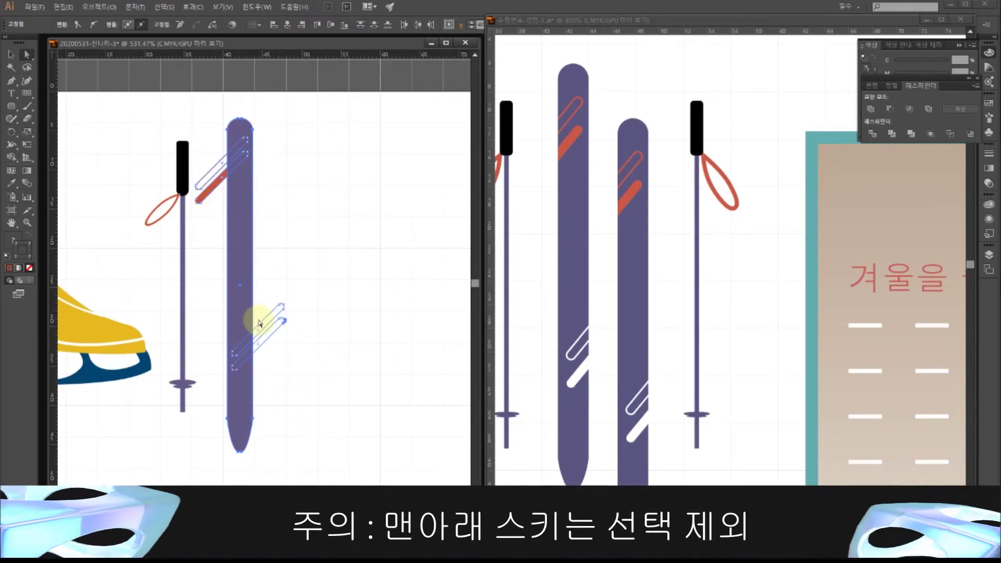
{"action": "key", "text": "v"}
{"action": "key", "text": "ctrl+7"}
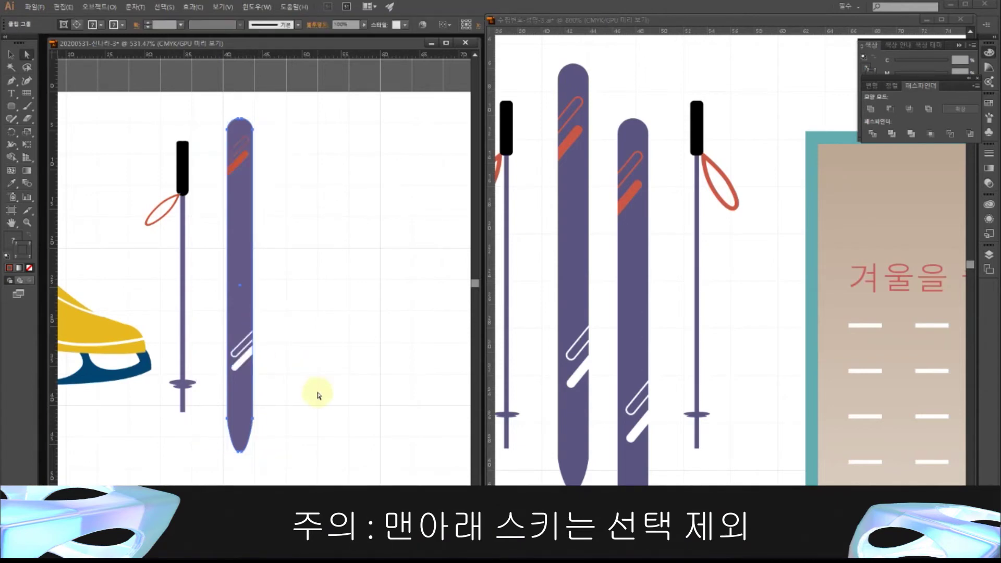
{"action": "left_click", "coordinate": [309, 300]}
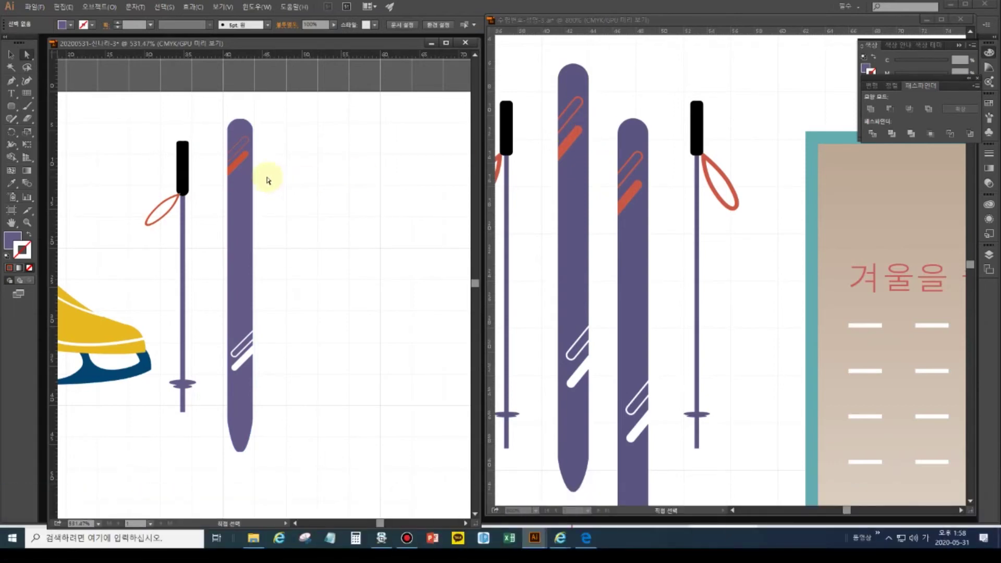
- Fit the artboard to the window in both the working file and the reference sample
{"action": "double_click", "coordinate": [12, 222]}
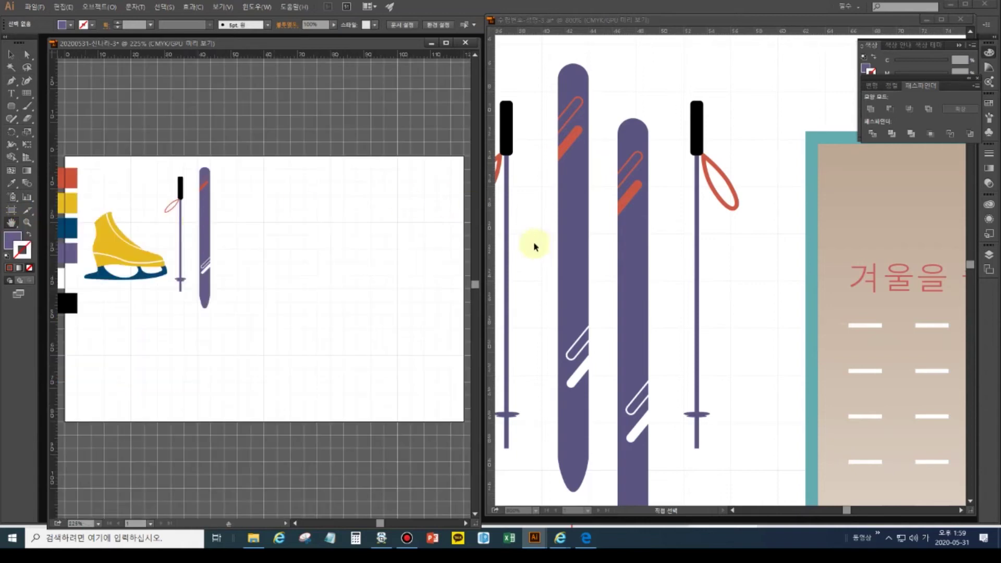
{"action": "left_click", "coordinate": [667, 264]}
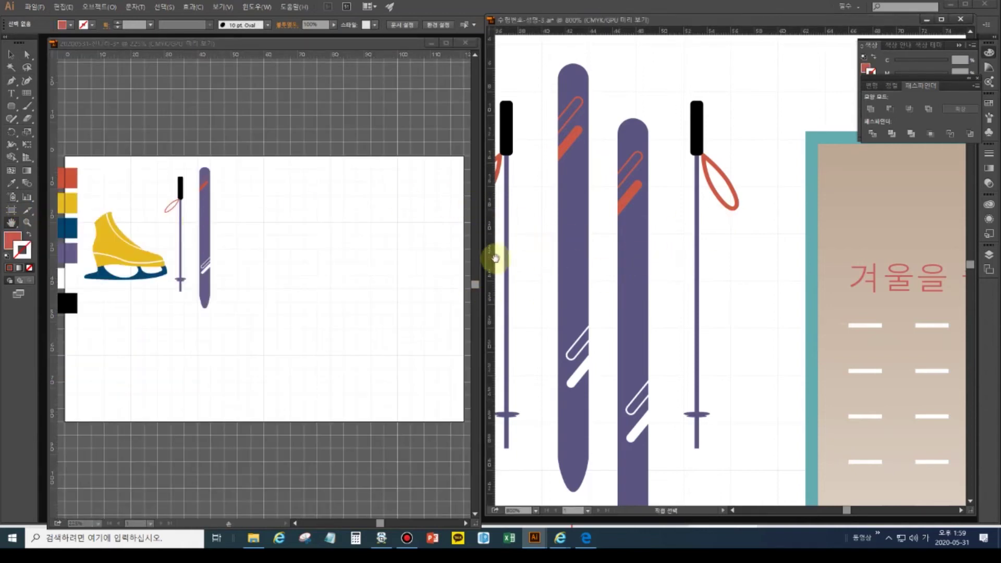
{"action": "double_click", "coordinate": [10, 223]}
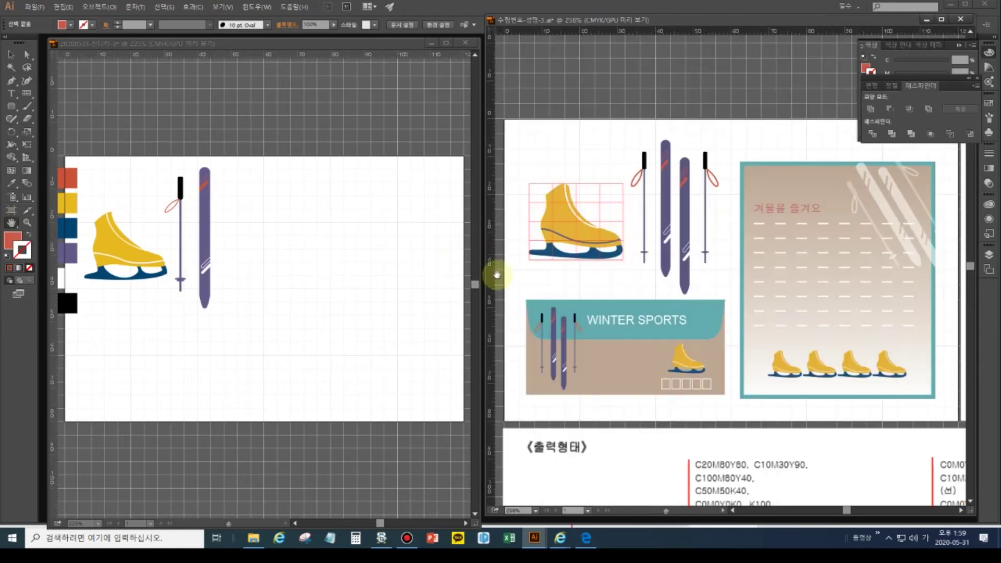
{"action": "left_click", "coordinate": [22, 123]}
{"action": "left_click", "coordinate": [11, 54]}
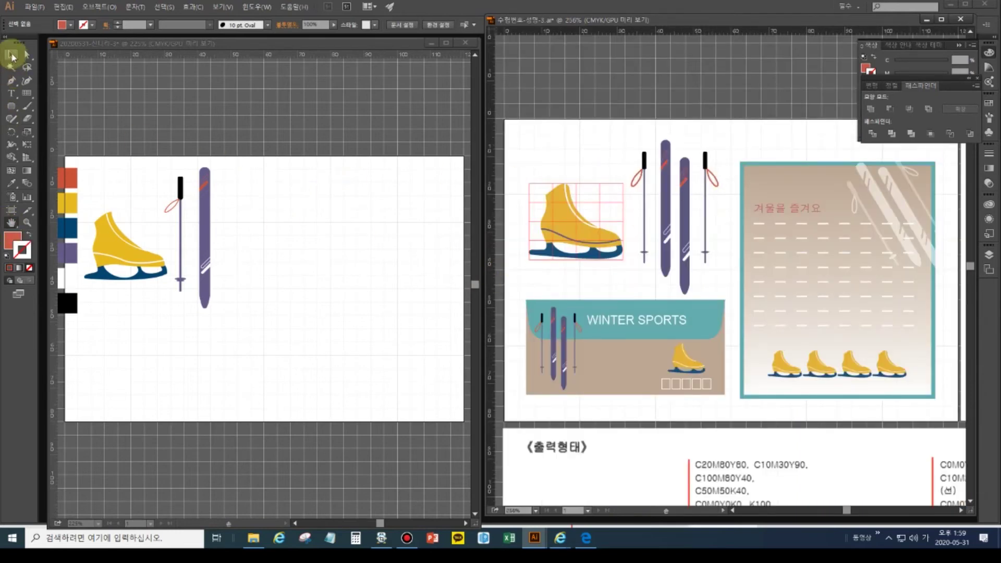
{"action": "left_click", "coordinate": [248, 188]}
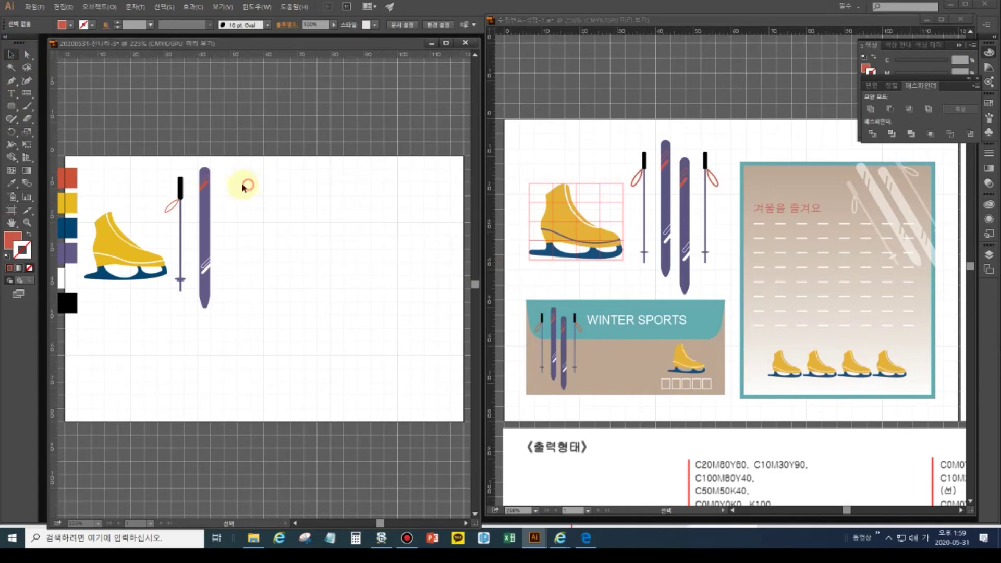
{"action": "left_click_drag", "start_coordinate": [242, 359], "coordinate": [192, 155]}
- Group the purple ski together with its clipped stripes
{"action": "key", "text": "a"}
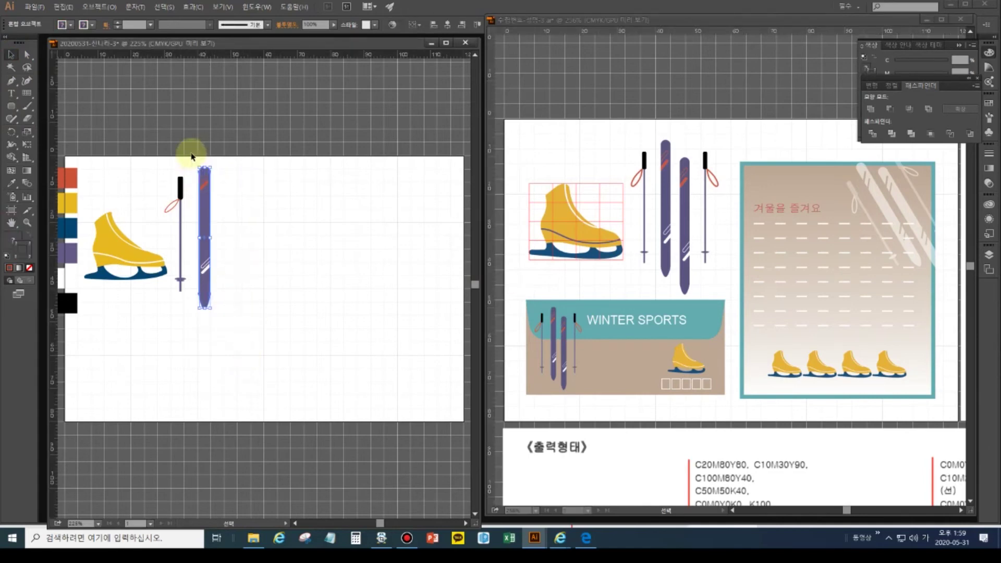
{"action": "key", "text": "v"}
{"action": "left_click_drag", "start_coordinate": [295, 351], "coordinate": [194, 152]}
{"action": "key", "text": "ctrl+g"}
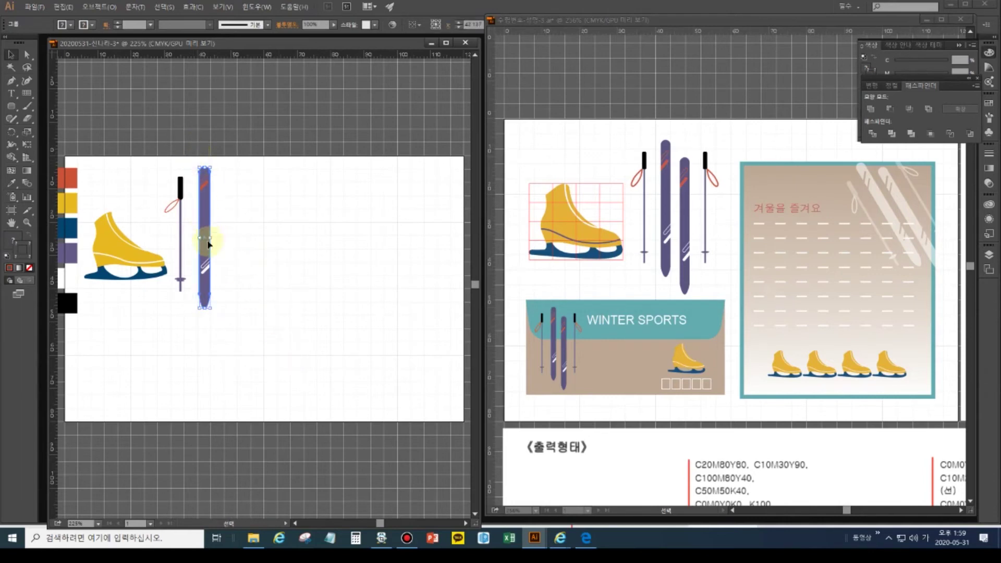
- Make a vertically reflected copy of the pole and ski with the Reflect tool
{"action": "left_click_drag", "start_coordinate": [197, 245], "coordinate": [188, 309]}
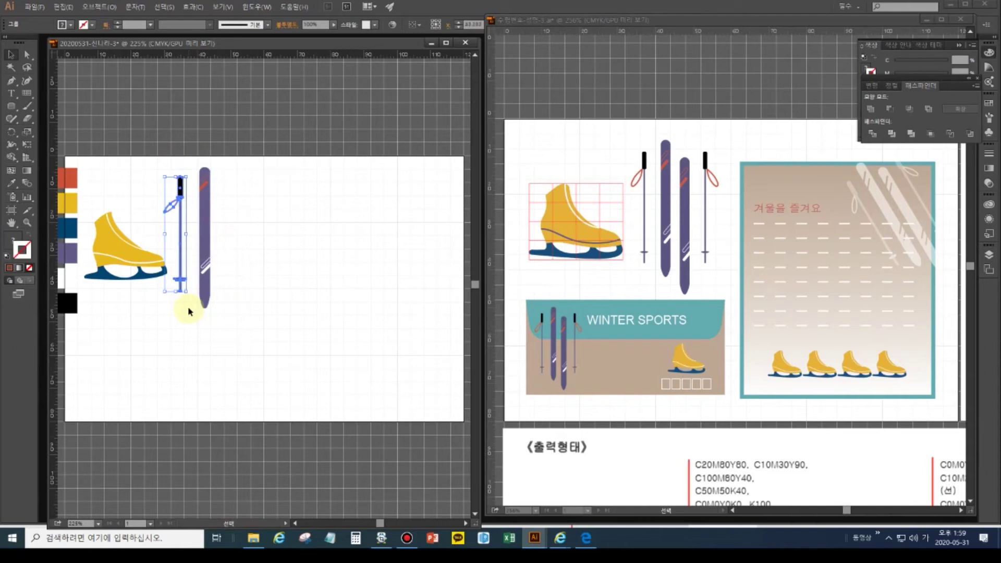
{"action": "left_click_drag", "start_coordinate": [238, 326], "coordinate": [169, 162]}
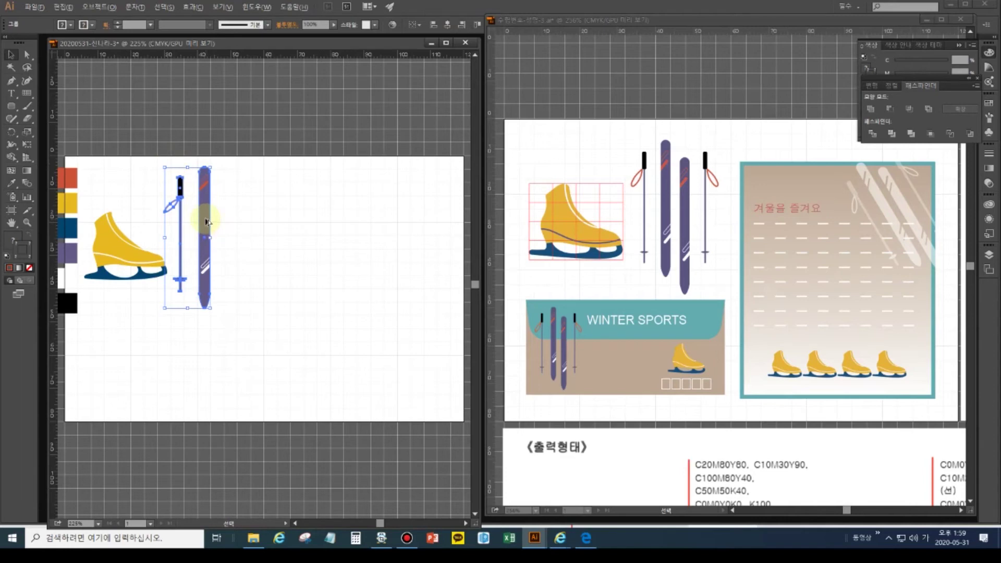
{"action": "key", "text": "alt"}
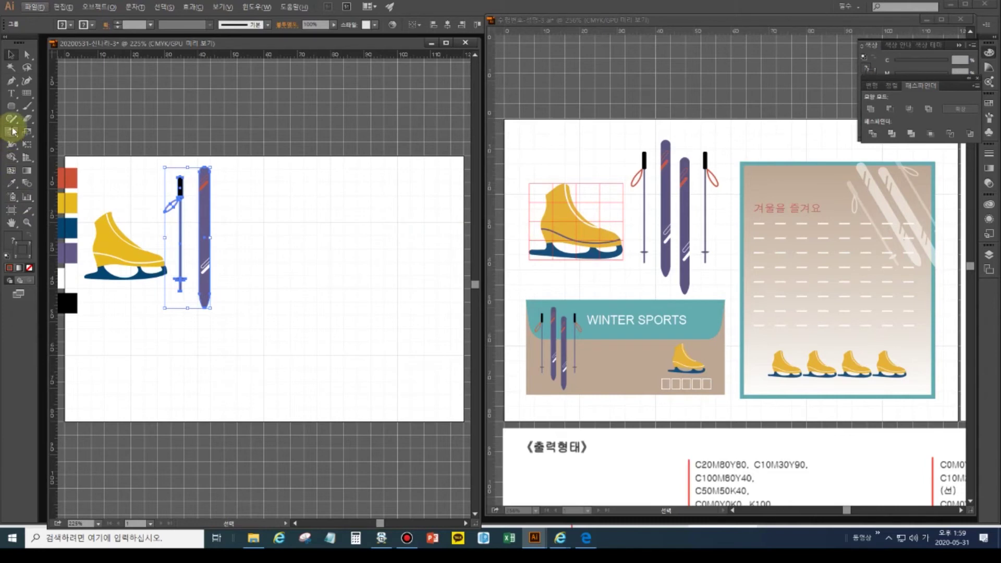
{"action": "left_click", "coordinate": [12, 133]}
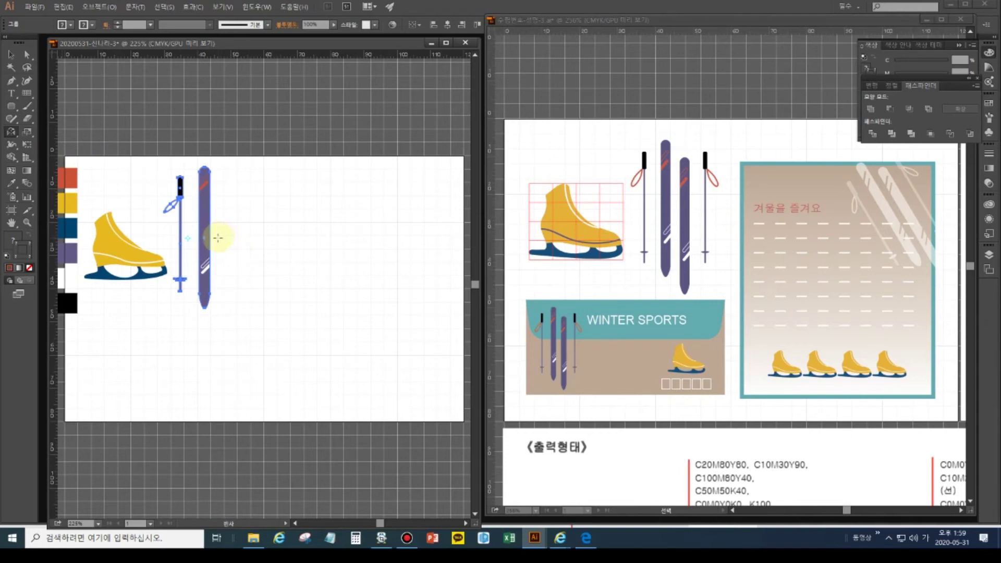
{"action": "left_click", "coordinate": [218, 238], "text": "alt"}
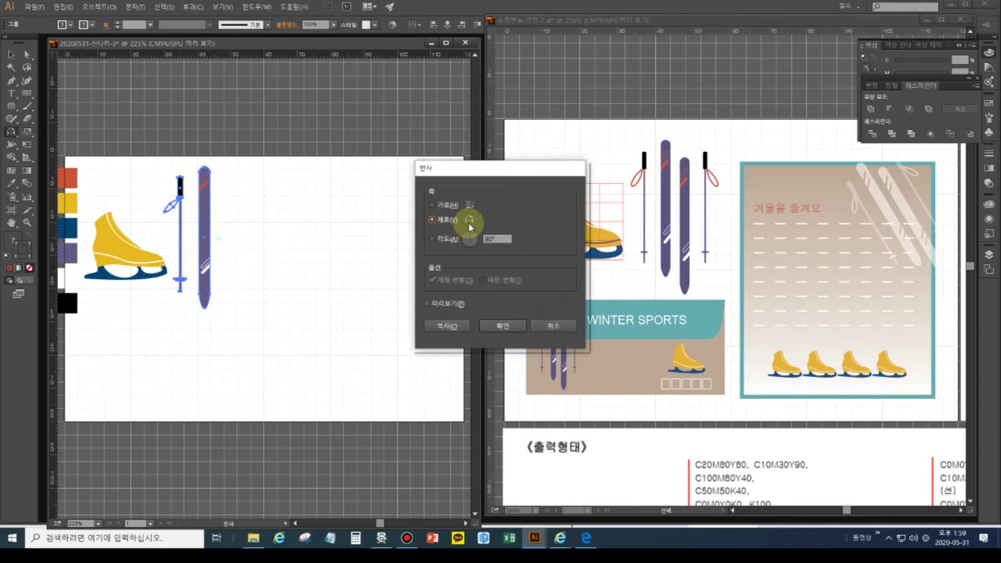
{"action": "left_click", "coordinate": [447, 327]}
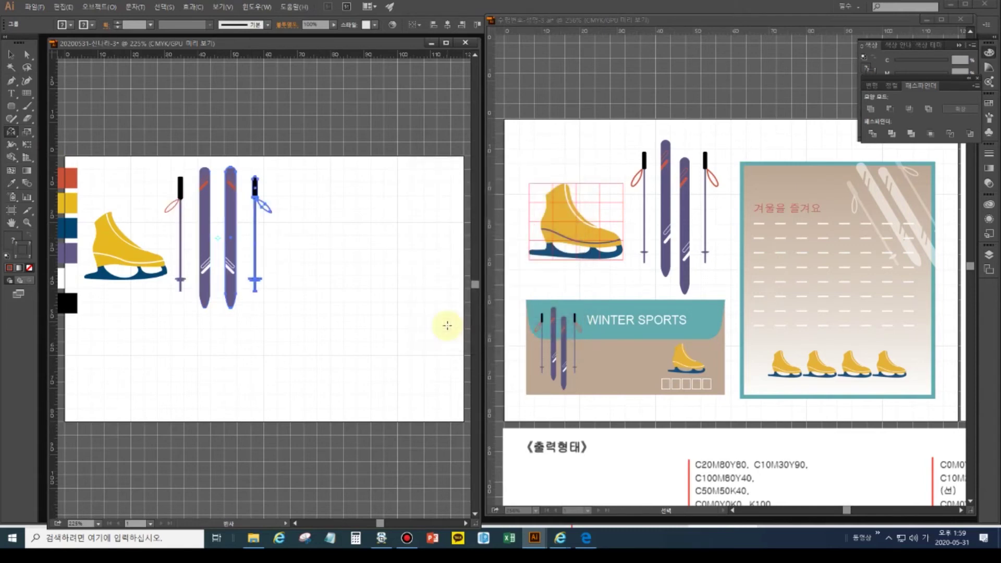
- Nudge the mirrored ski slightly downward with the arrow key
{"action": "left_click", "coordinate": [10, 54]}
{"action": "left_click", "coordinate": [369, 217]}
{"action": "left_click", "coordinate": [233, 180]}
{"action": "key", "text": "Down"}
{"action": "key", "text": "Down"}
{"action": "key", "text": "Down"}
{"action": "key", "text": "Down"}
{"action": "key", "text": "Down"}
{"action": "key", "text": "Down"}
{"action": "key", "text": "Down"}
{"action": "key", "text": "Down"}
{"action": "key", "text": "Down"}
{"action": "key", "text": "Down"}
{"action": "key", "text": "Down"}
{"action": "key", "text": "Down"}
{"action": "key", "text": "Down"}
{"action": "key", "text": "Down"}
{"action": "key", "text": "Down"}
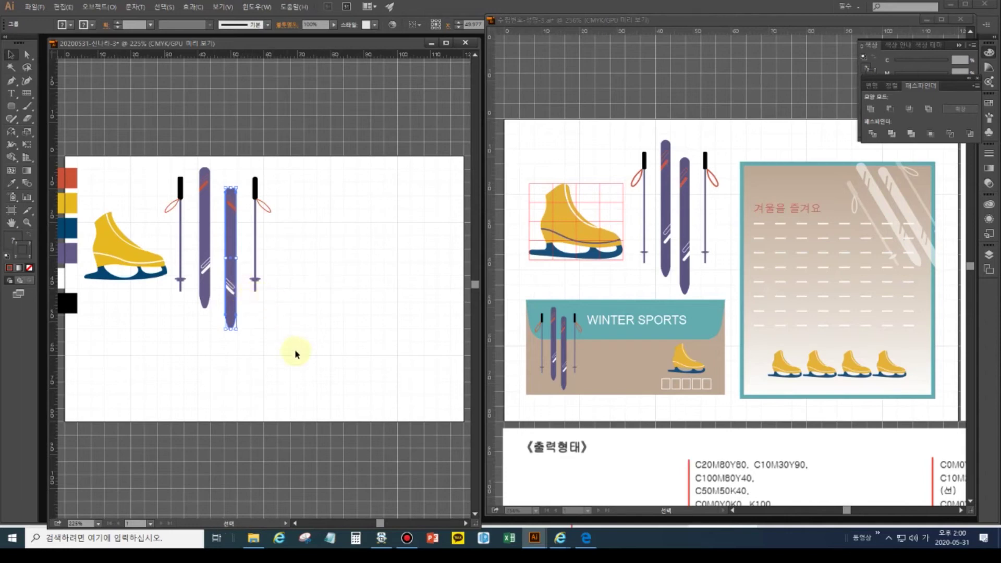
{"action": "left_click", "coordinate": [277, 361]}
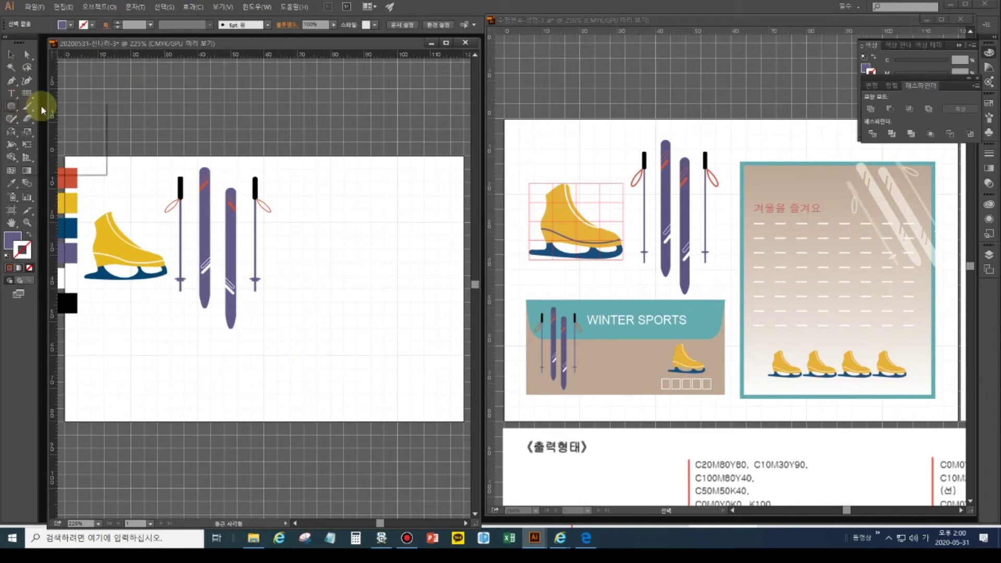
- Draw a large rectangle right of the skis, then pan the reference to its colour specs
{"action": "left_click_drag", "start_coordinate": [11, 105], "coordinate": [45, 109]}
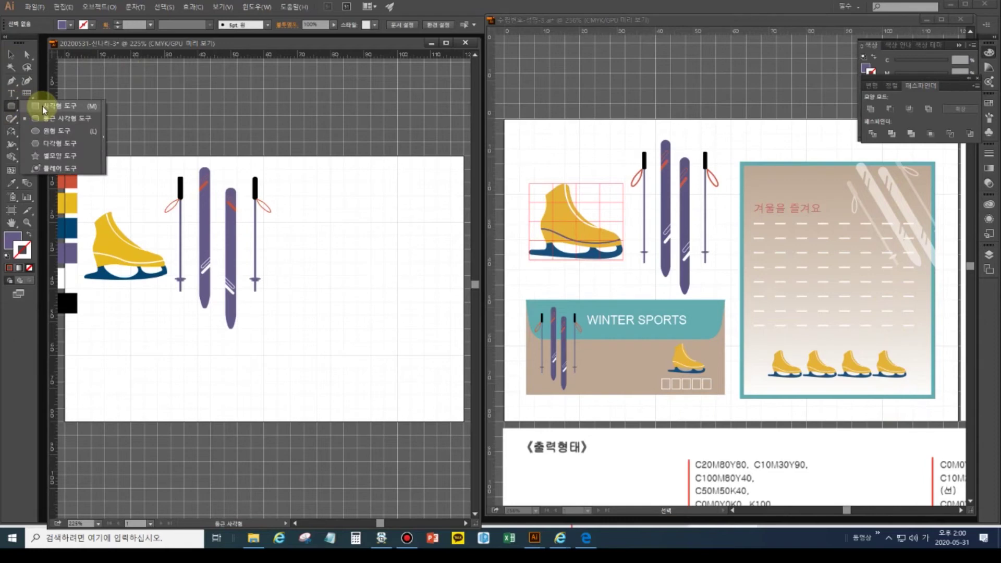
{"action": "left_click_drag", "start_coordinate": [44, 110], "coordinate": [45, 107]}
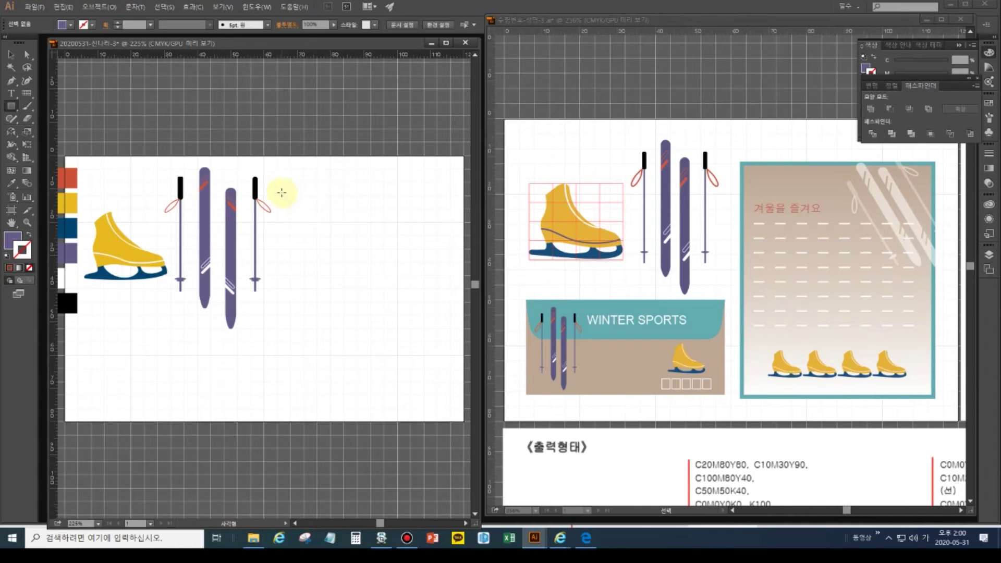
{"action": "left_click_drag", "start_coordinate": [281, 191], "coordinate": [439, 400]}
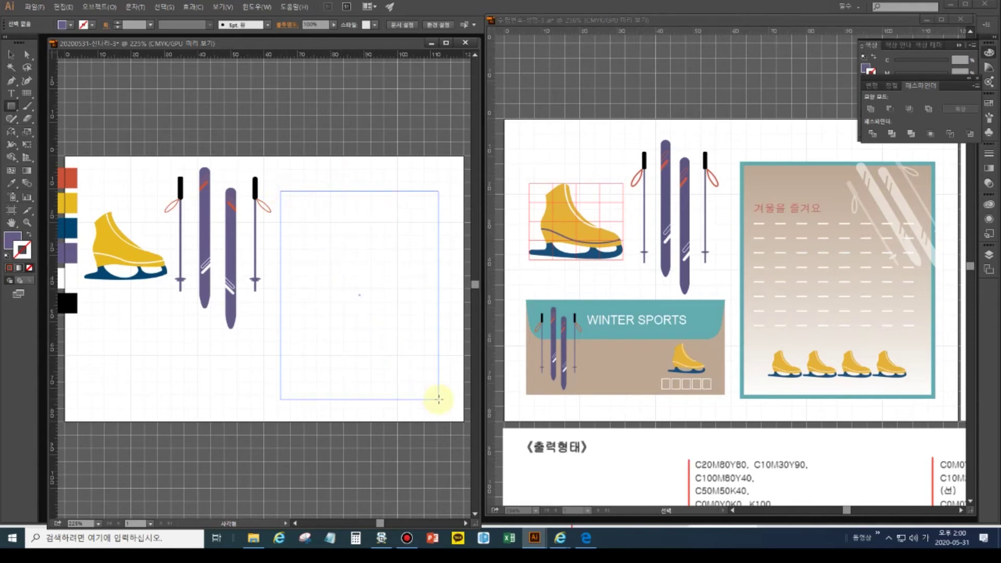
{"action": "left_click_drag", "start_coordinate": [439, 399], "coordinate": [440, 401]}
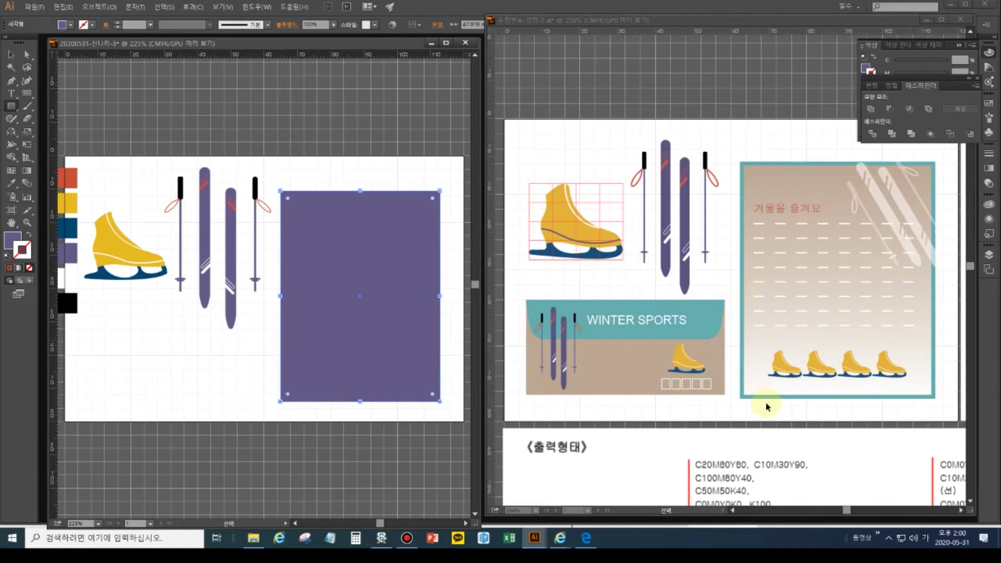
{"action": "left_click", "coordinate": [787, 413]}
{"action": "left_click_drag", "start_coordinate": [724, 382], "coordinate": [542, 241]}
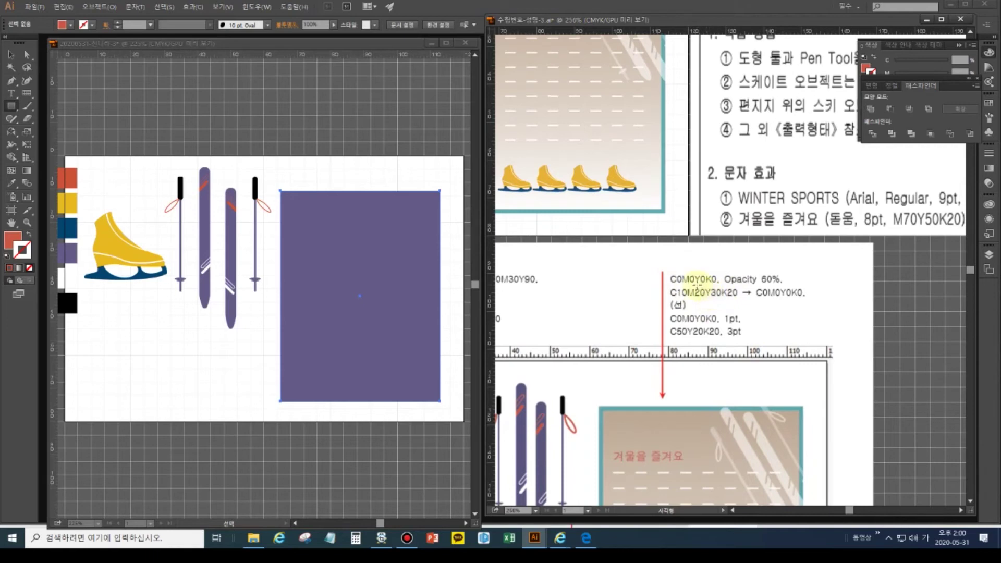
- Select the top orange swatch square and set its CMYK values to 0
{"action": "left_click", "coordinate": [11, 54]}
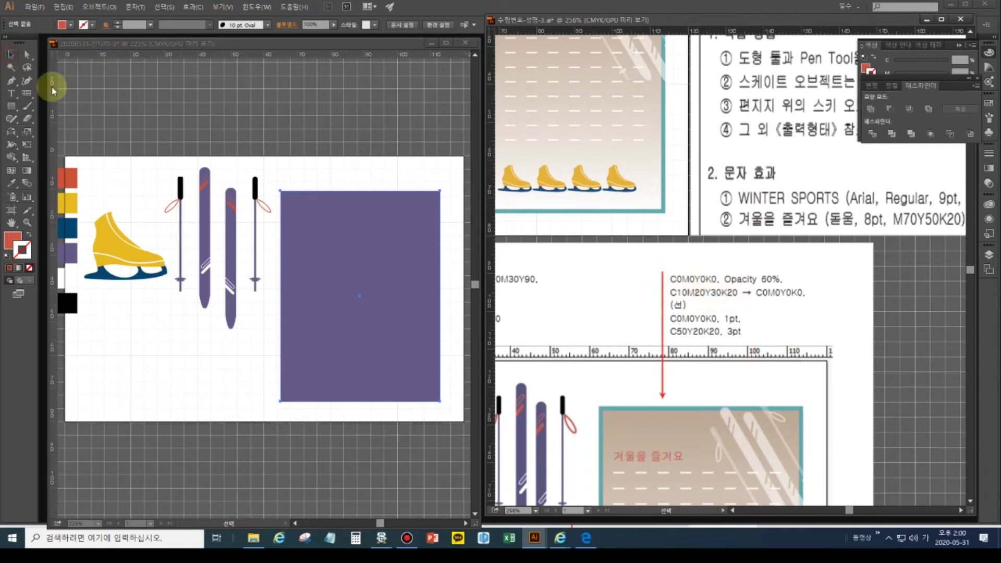
{"action": "left_click", "coordinate": [68, 180]}
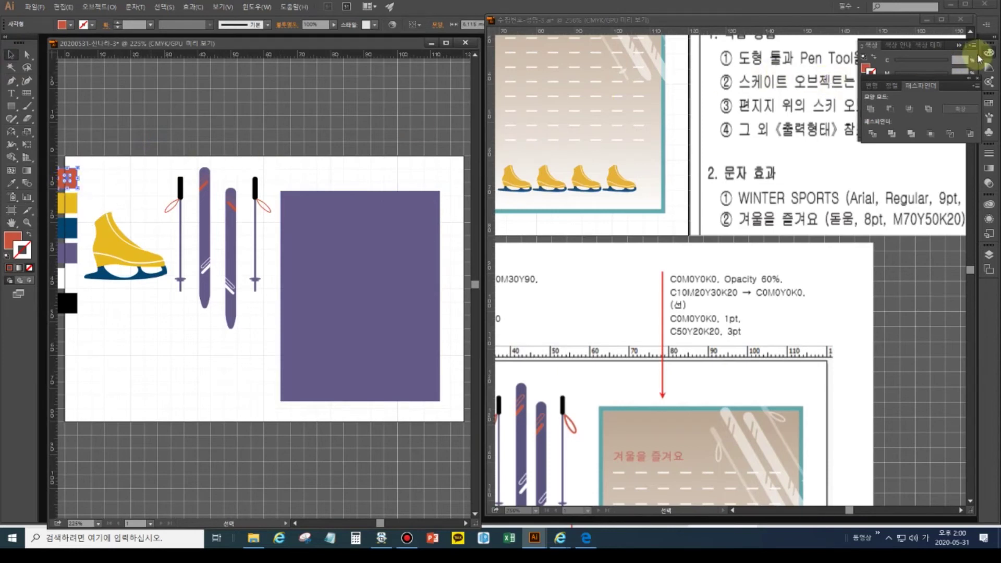
{"action": "left_click", "coordinate": [989, 53]}
{"action": "left_click", "coordinate": [990, 53]}
{"action": "left_click", "coordinate": [961, 58]}
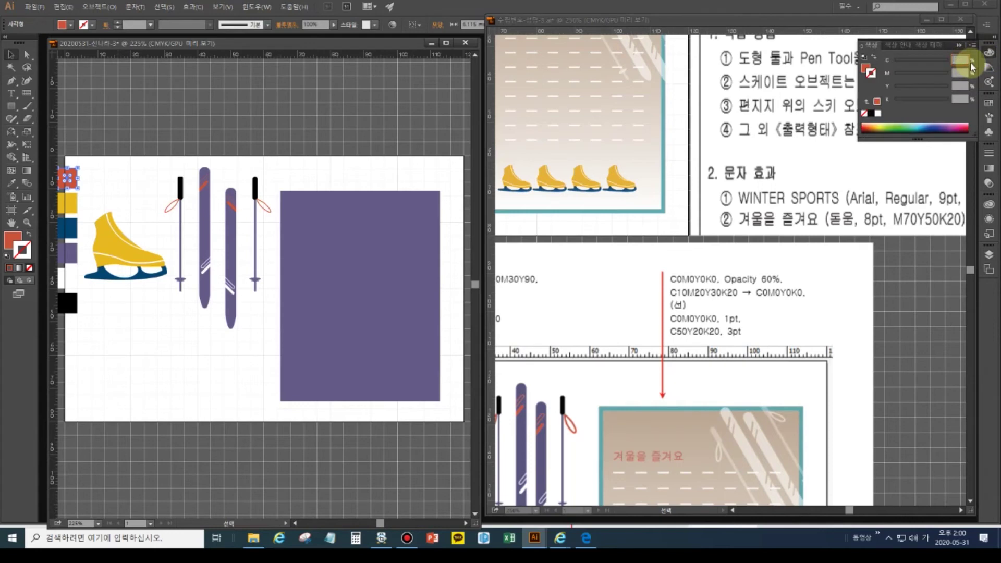
{"action": "type", "text": "0"}
{"action": "key", "text": "Tab"}
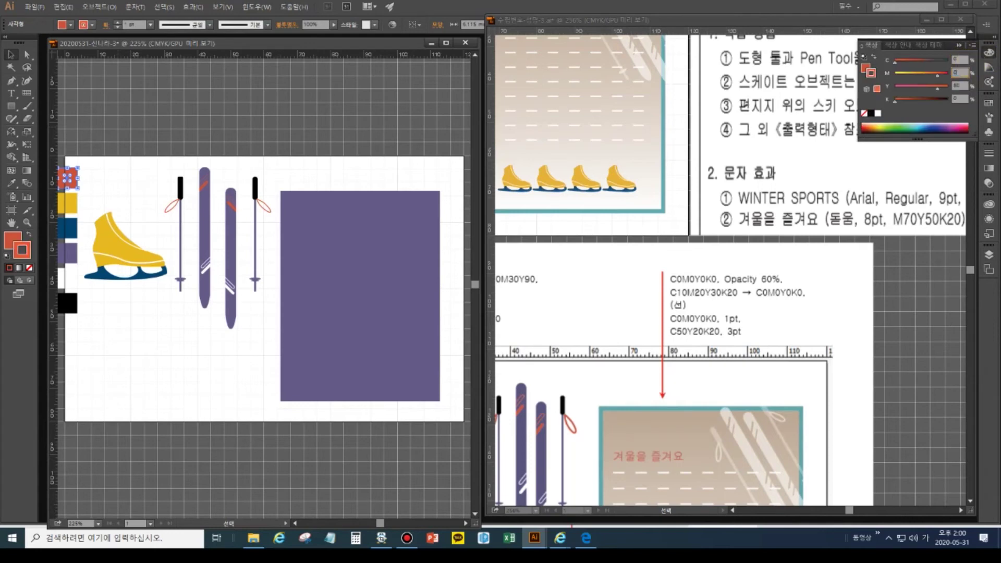
{"action": "type", "text": "0"}
{"action": "key", "text": "Tab"}
{"action": "type", "text": "0"}
{"action": "key", "text": "Tab"}
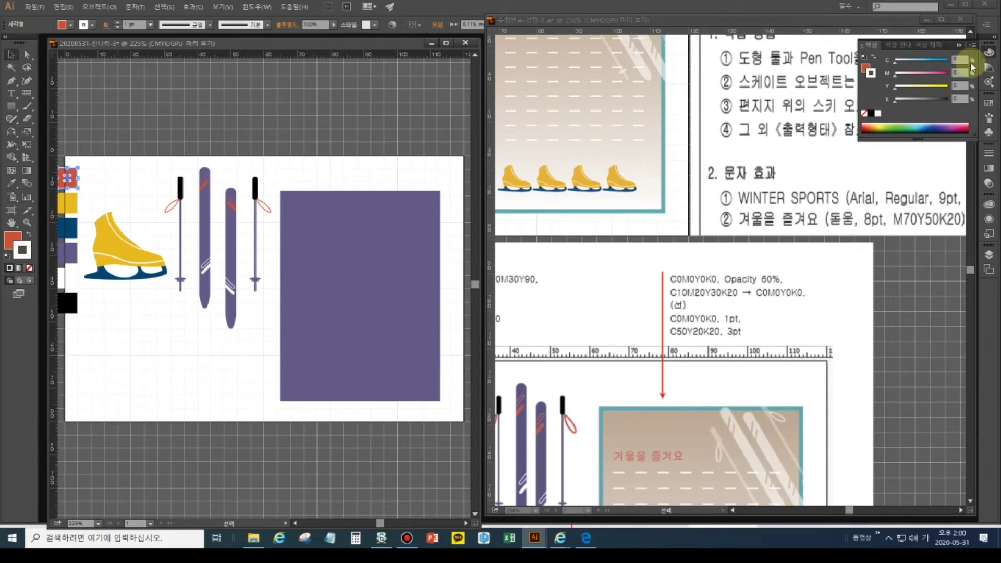
- Make the square's fill white and set its stroke to None
{"action": "left_click", "coordinate": [31, 254]}
{"action": "left_click", "coordinate": [28, 234]}
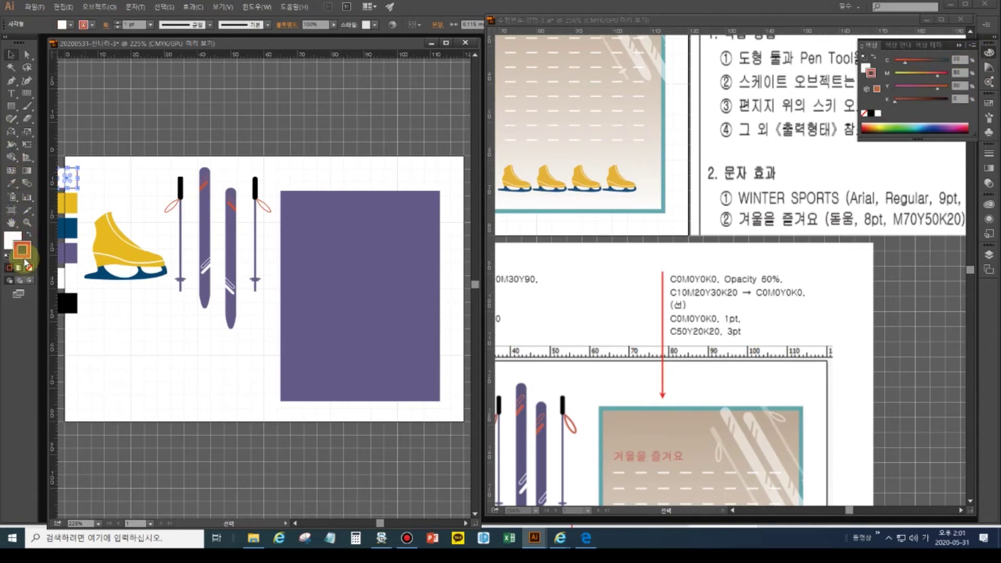
{"action": "left_click", "coordinate": [29, 267]}
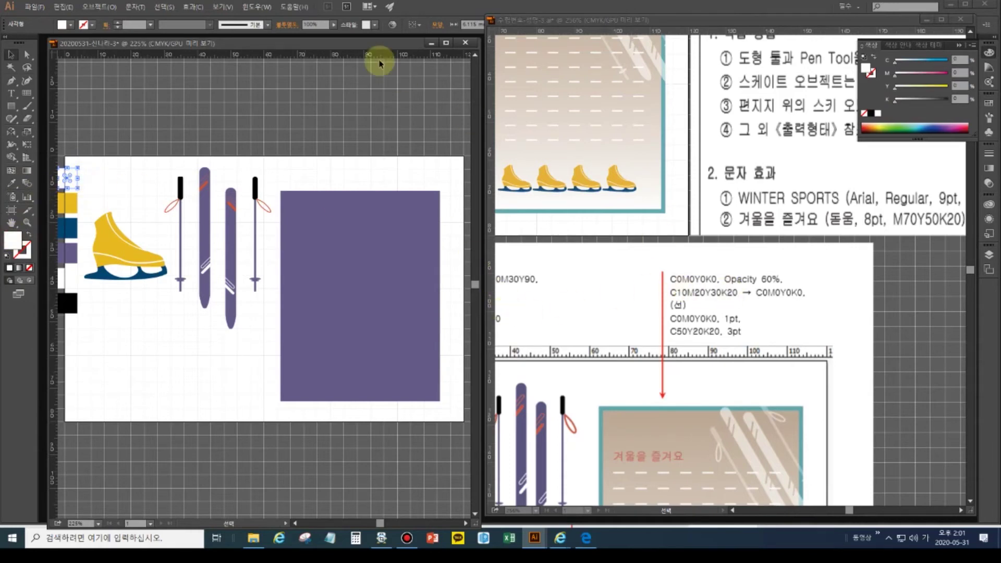
- Set the white square's opacity to 60% in Transparency, then select the yellow square
{"action": "left_click", "coordinate": [248, 8]}
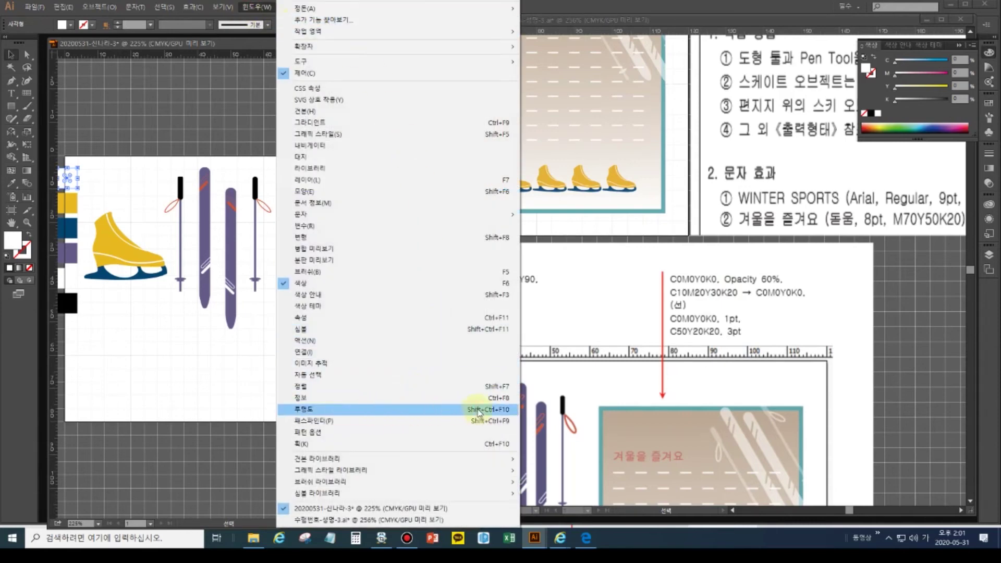
{"action": "left_click", "coordinate": [496, 410]}
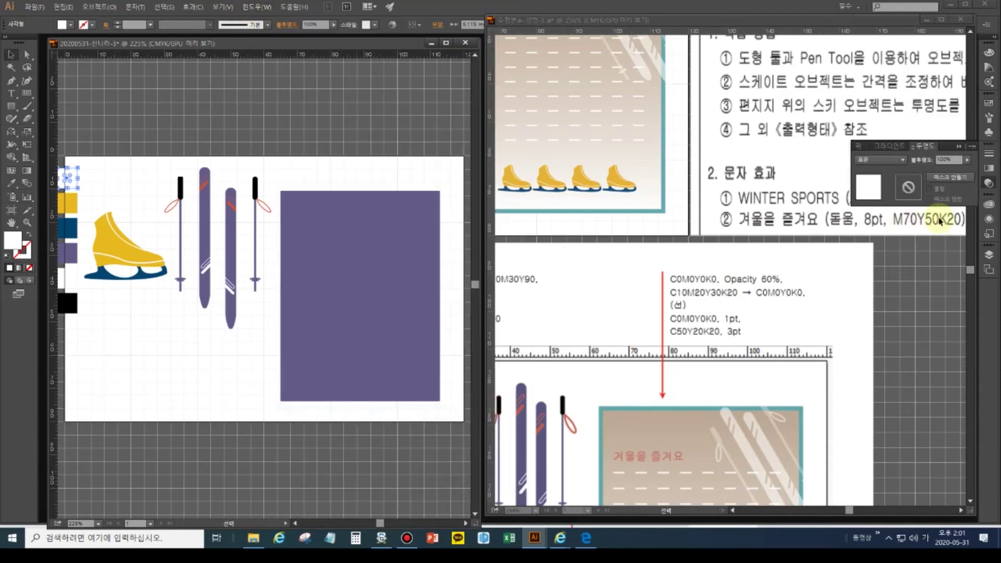
{"action": "type", "text": "60"}
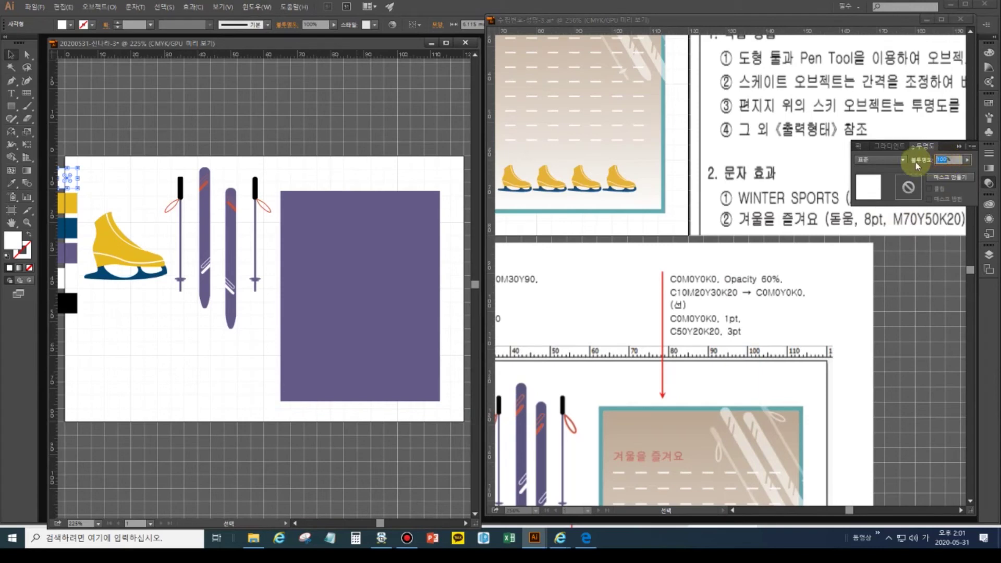
{"action": "left_click", "coordinate": [916, 161]}
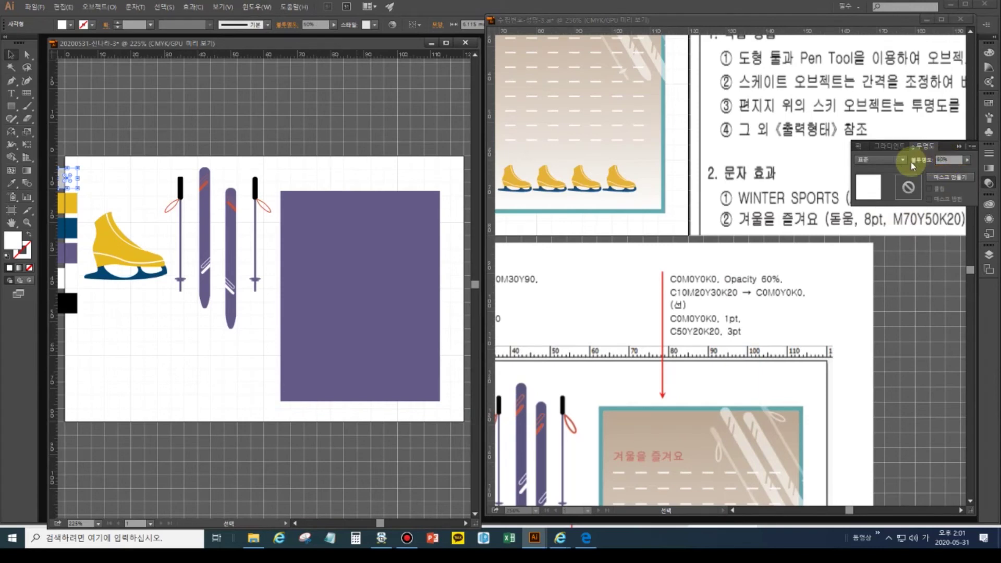
{"action": "left_click", "coordinate": [15, 60]}
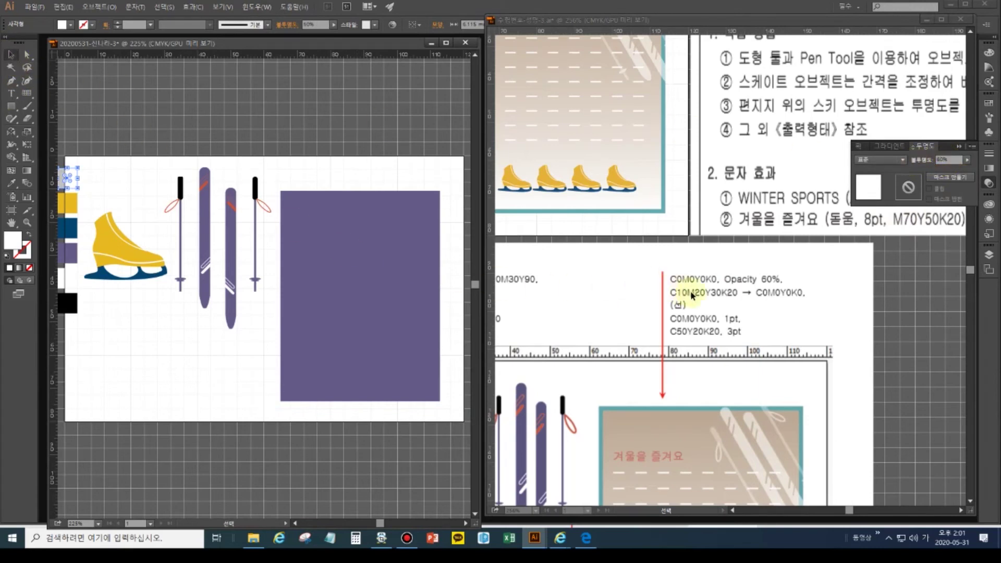
{"action": "left_click", "coordinate": [73, 208]}
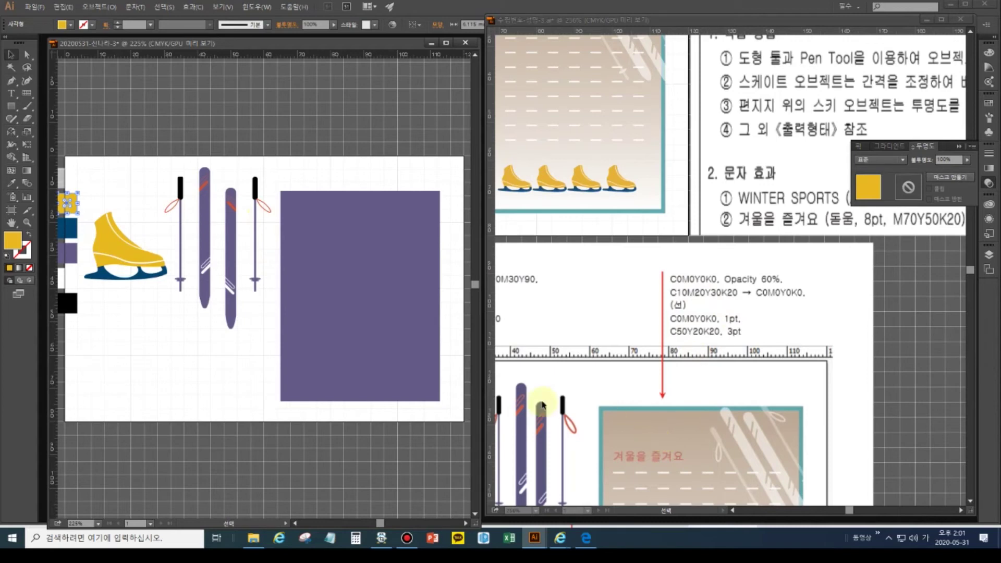
- Give the yellow square a gradient fill with a beige C10 M20 Y30 K20 start stop
{"action": "left_click", "coordinate": [19, 269]}
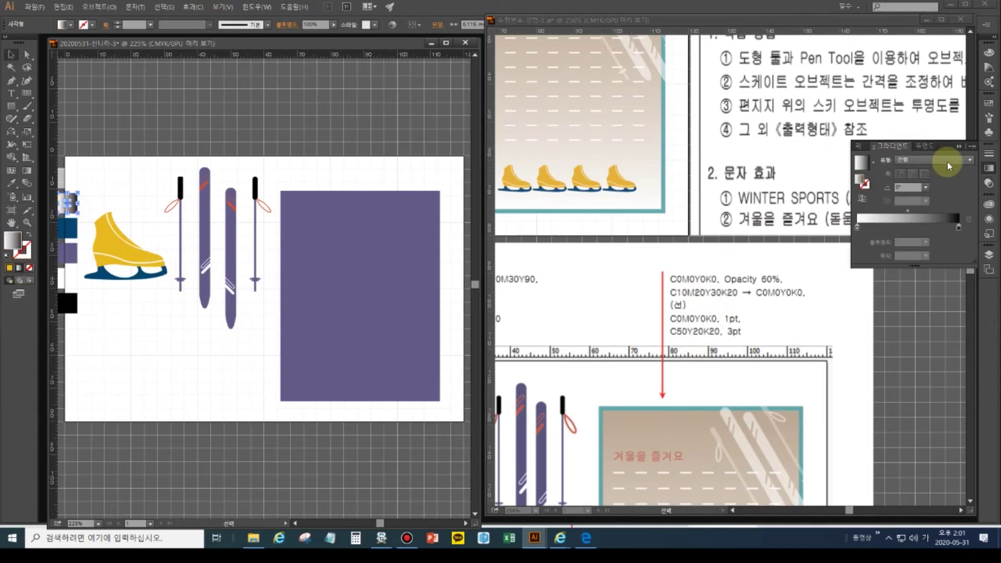
{"action": "left_click", "coordinate": [857, 228]}
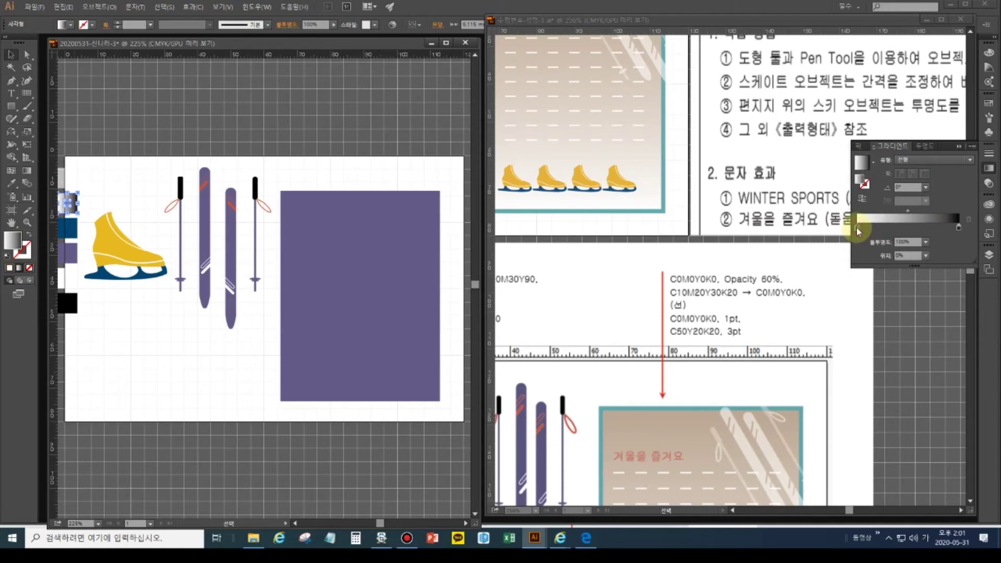
{"action": "double_click", "coordinate": [858, 228]}
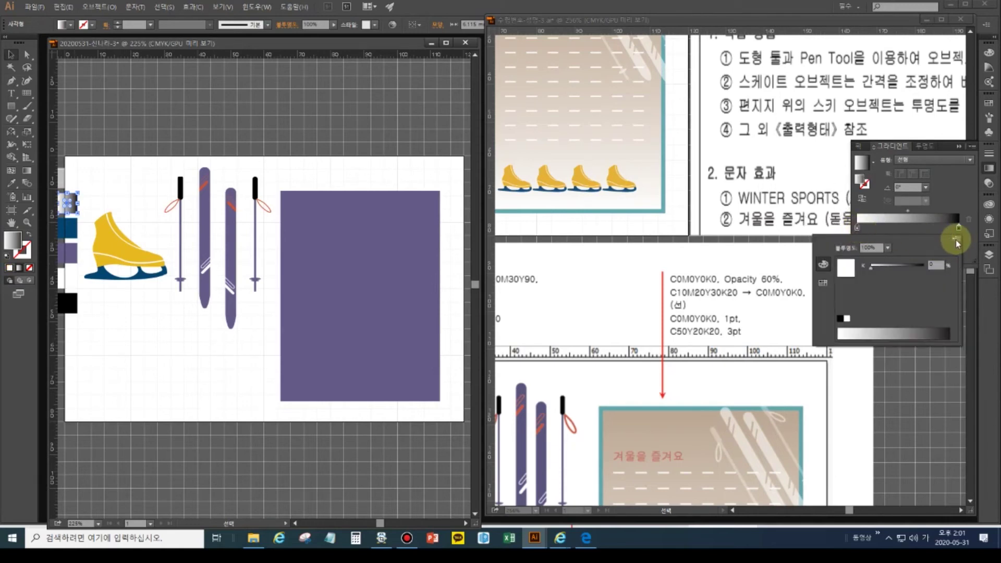
{"action": "left_click", "coordinate": [958, 240]}
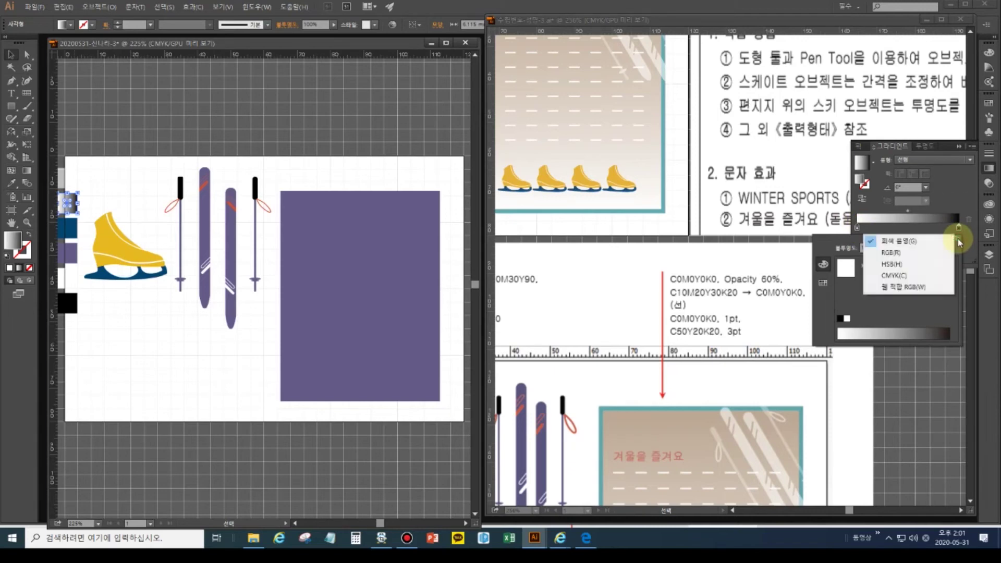
{"action": "left_click", "coordinate": [909, 276]}
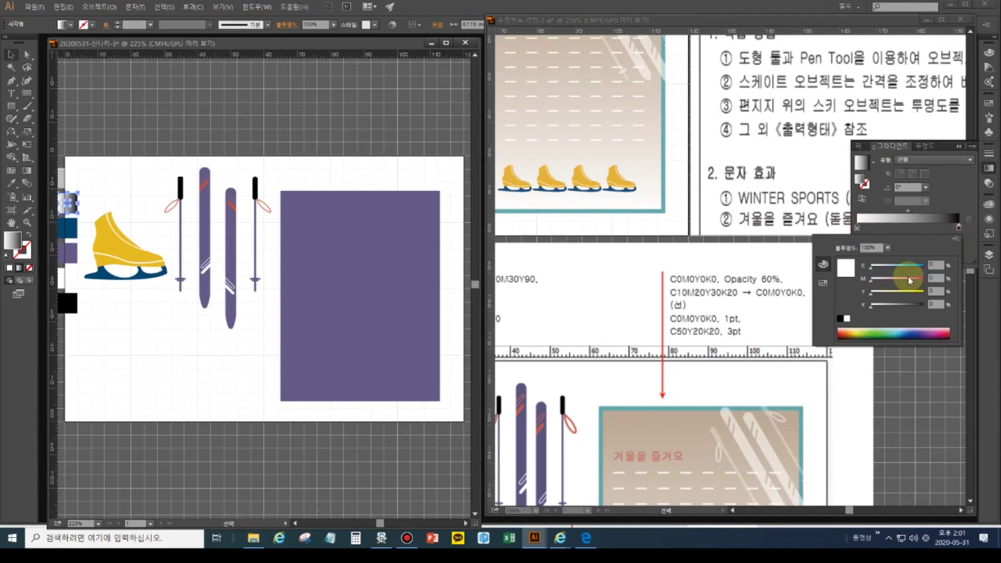
{"action": "key", "text": "Tab"}
{"action": "key", "text": "Tab"}
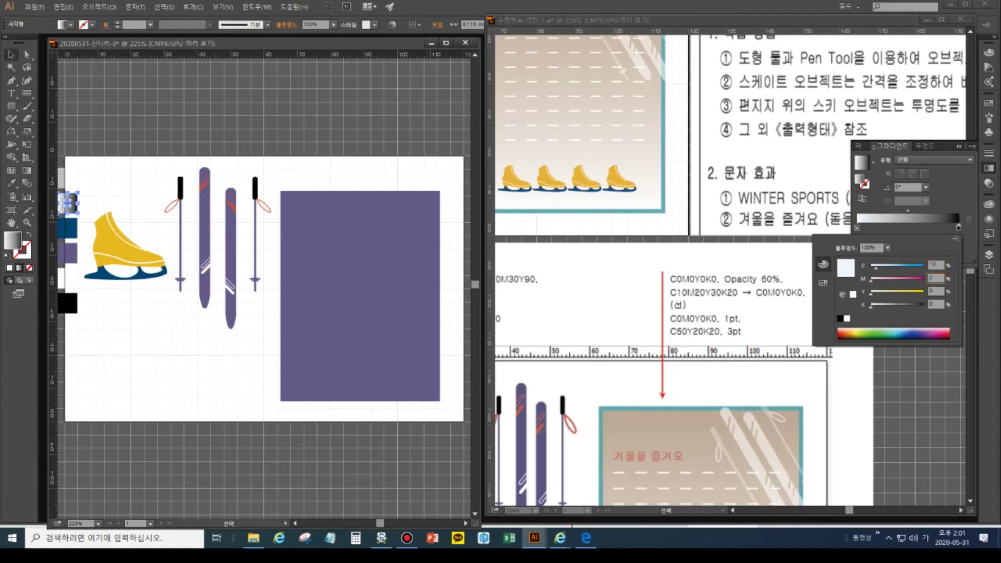
{"action": "type", "text": "20"}
{"action": "key", "text": "Tab"}
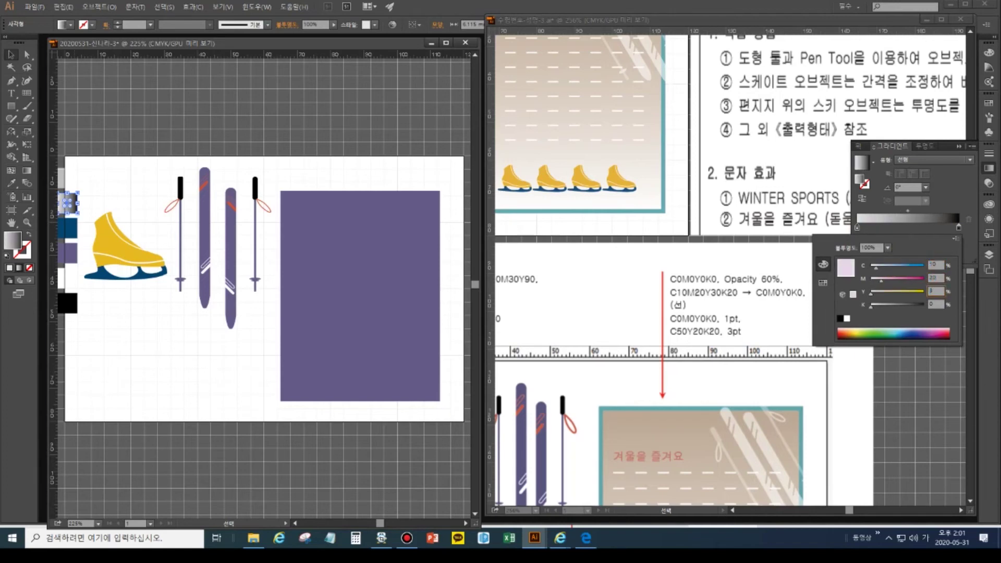
{"action": "key", "text": "Tab"}
{"action": "type", "text": "20"}
{"action": "key", "text": "Return"}
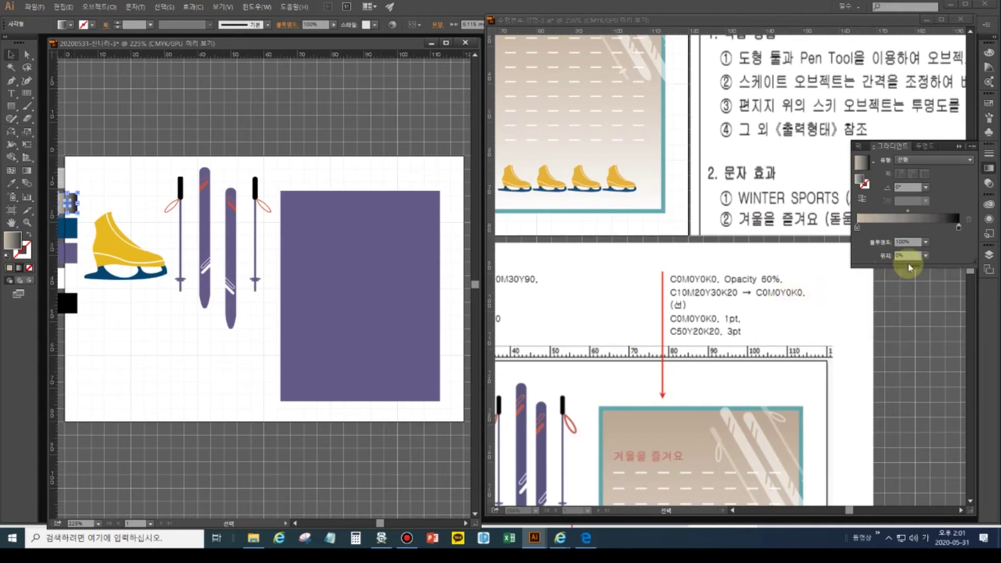
- Set the gradient's end stop to white, C0 M0 Y0 K0
{"action": "left_click", "coordinate": [959, 229]}
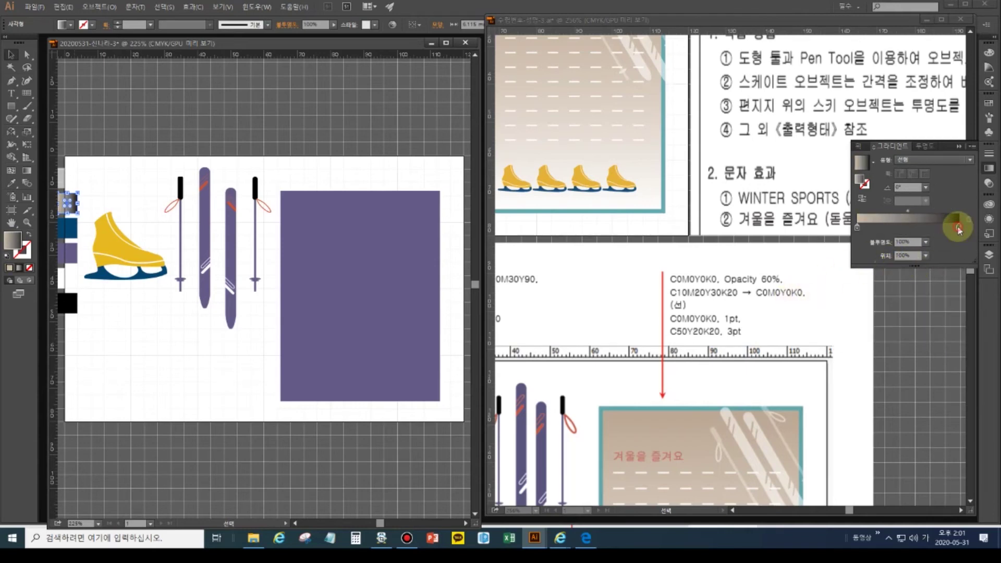
{"action": "double_click", "coordinate": [959, 228]}
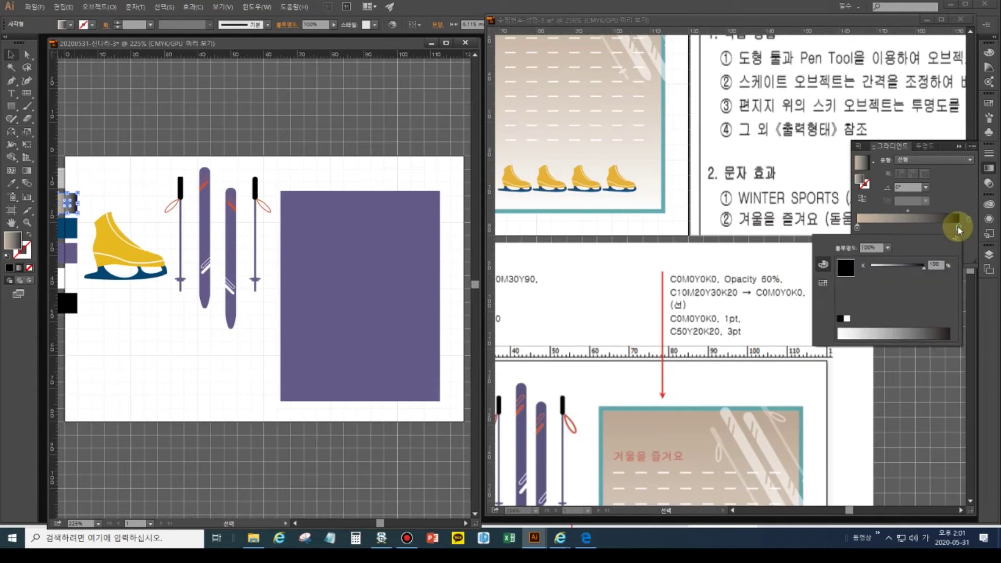
{"action": "left_click", "coordinate": [957, 239]}
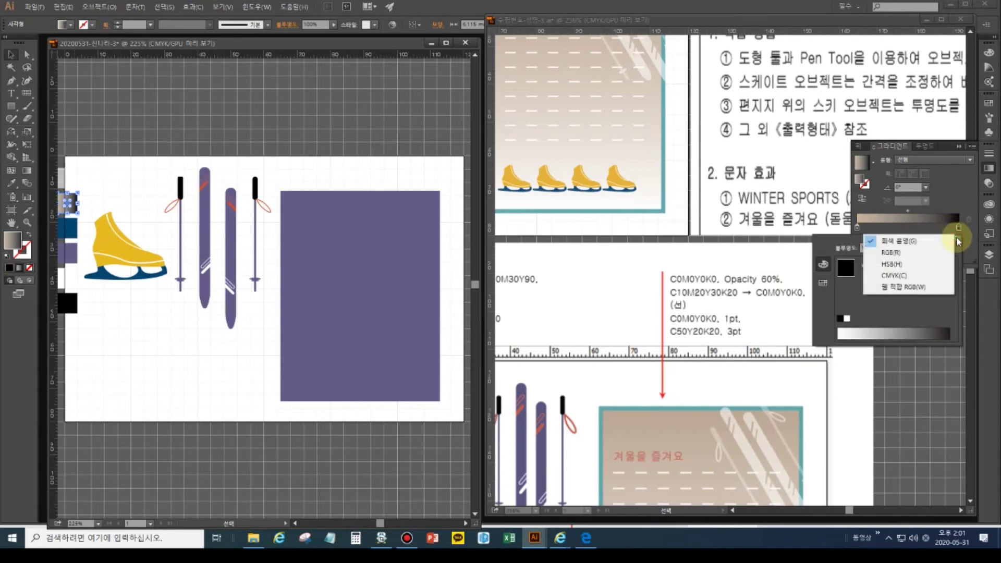
{"action": "left_click", "coordinate": [890, 274]}
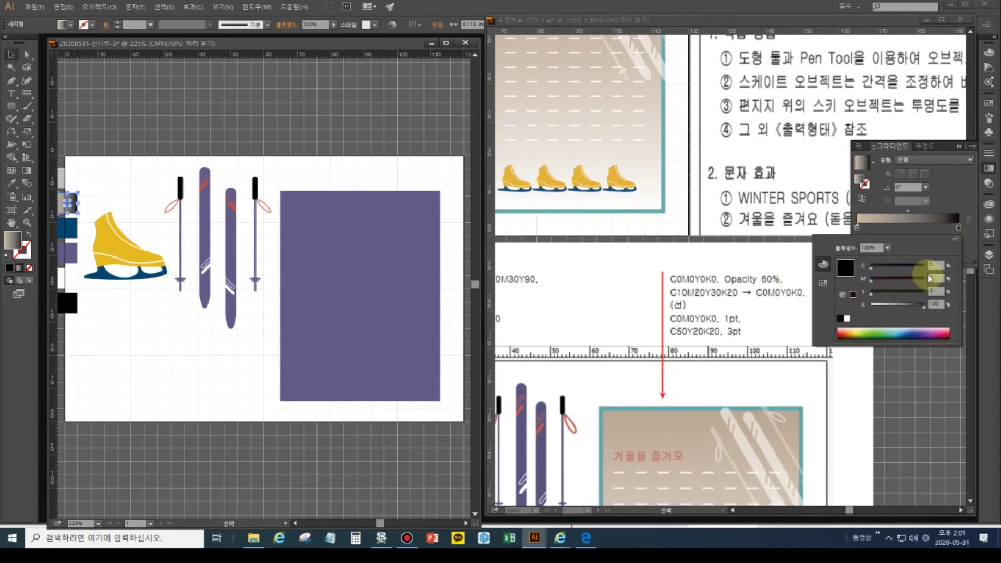
{"action": "double_click", "coordinate": [936, 305]}
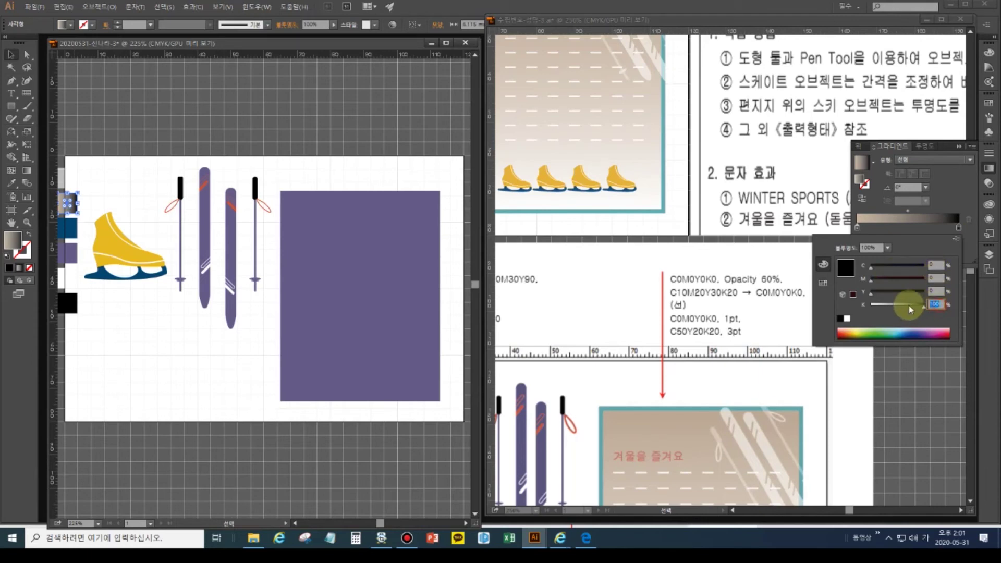
{"action": "type", "text": "0"}
{"action": "key", "text": "Return"}
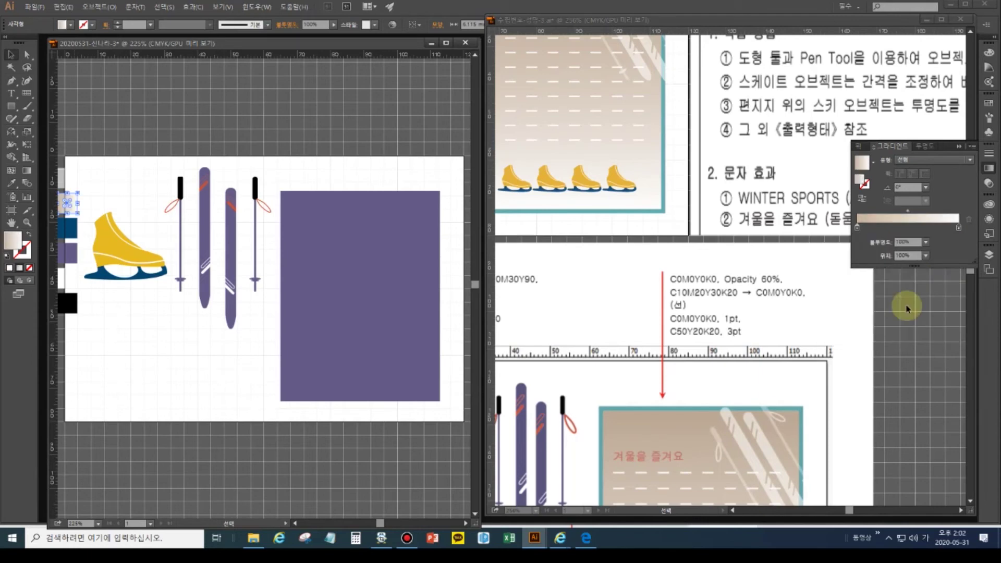
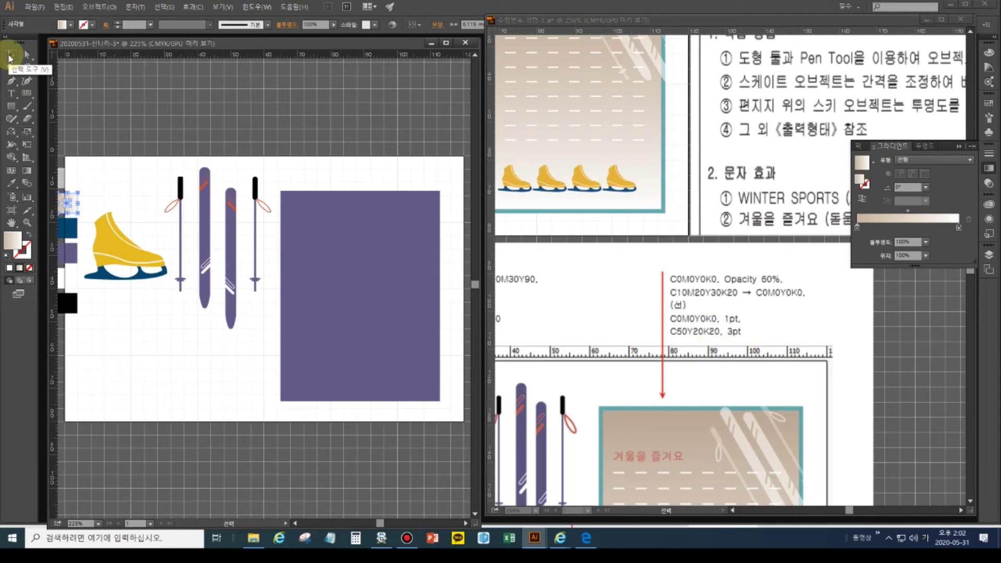
- Select the beige sample square and set its outline colour to cyan 50, black 20
{"action": "left_click", "coordinate": [10, 56]}
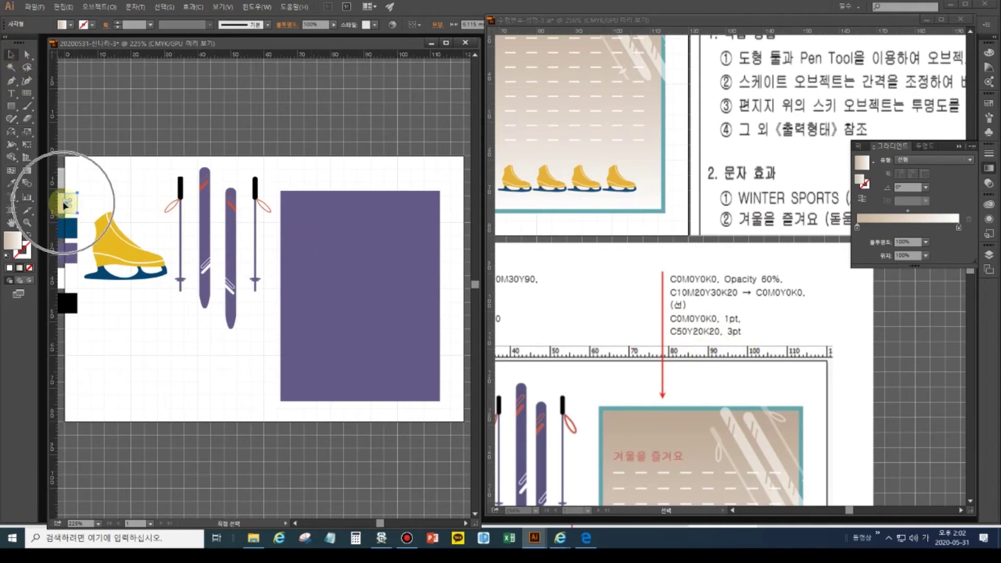
{"action": "left_click", "coordinate": [28, 255]}
{"action": "left_click", "coordinate": [27, 256]}
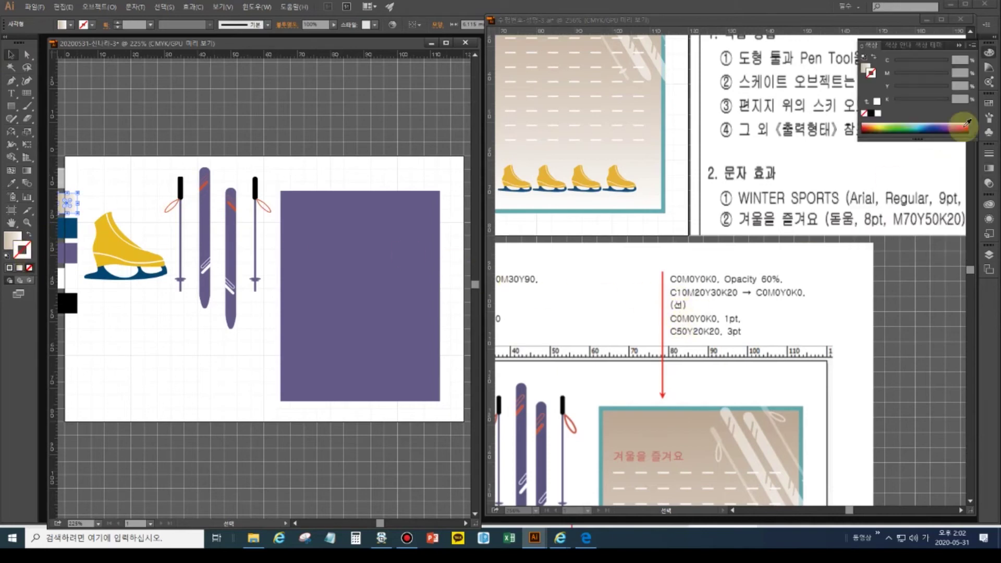
{"action": "left_click", "coordinate": [960, 59]}
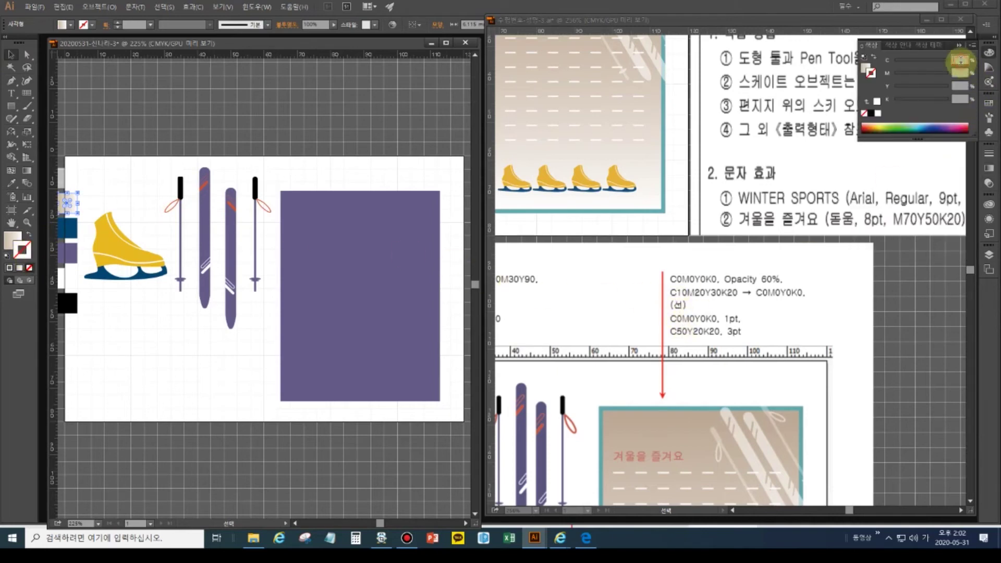
{"action": "type", "text": "50"}
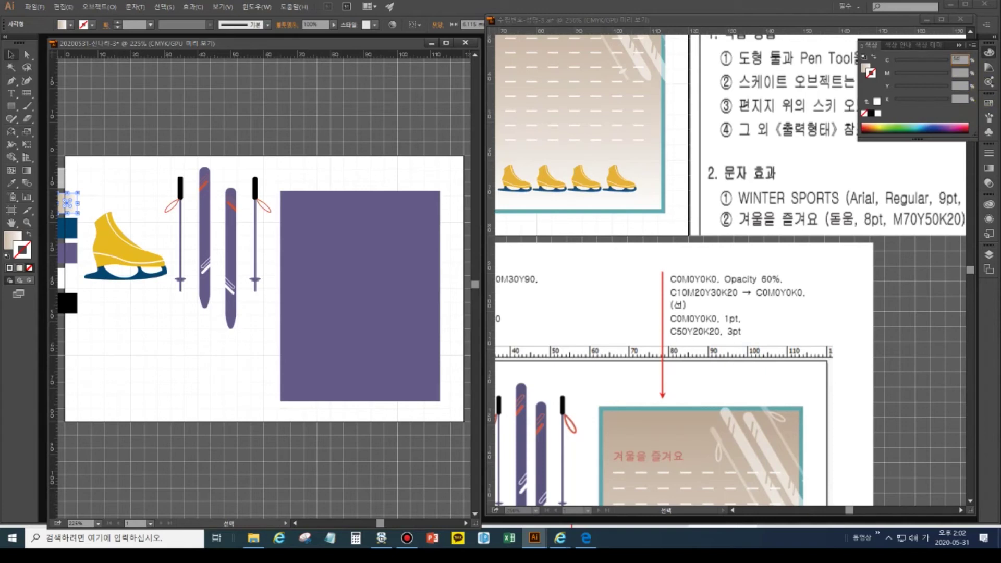
{"action": "key", "text": "Tab"}
{"action": "type", "text": "2"}
{"action": "key", "text": "Tab"}
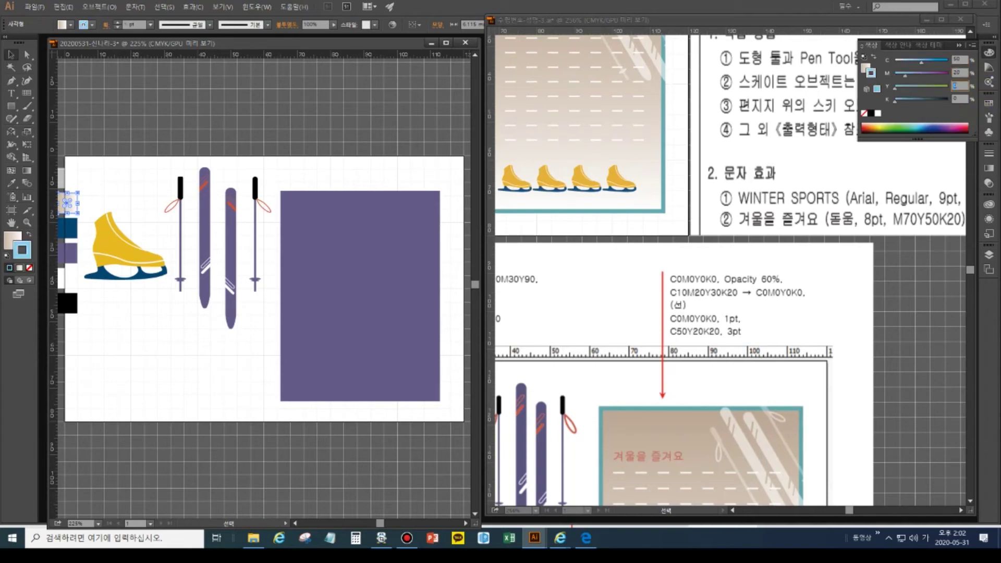
{"action": "key", "text": "Tab"}
{"action": "type", "text": "20"}
- Set the outline's magenta to 0 and keep its stroke weight at 1 pt
{"action": "left_click", "coordinate": [942, 75]}
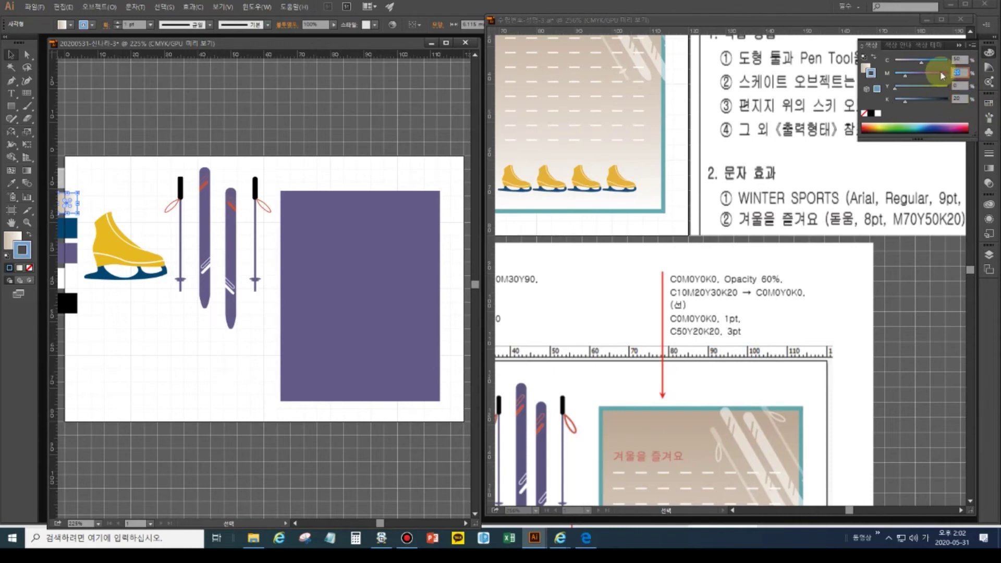
{"action": "type", "text": "0"}
{"action": "key", "text": "Tab"}
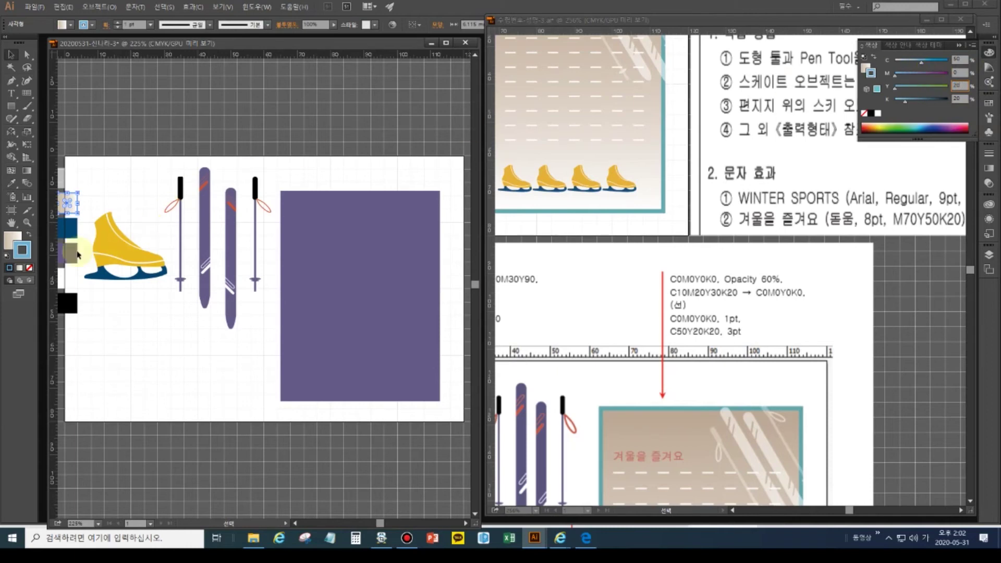
{"action": "left_click", "coordinate": [118, 23]}
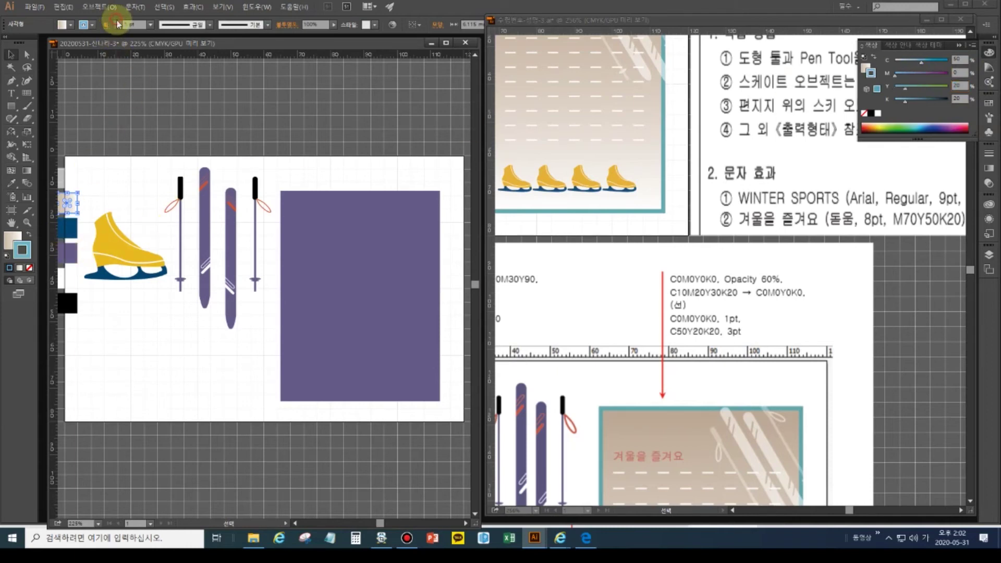
{"action": "left_click", "coordinate": [118, 26]}
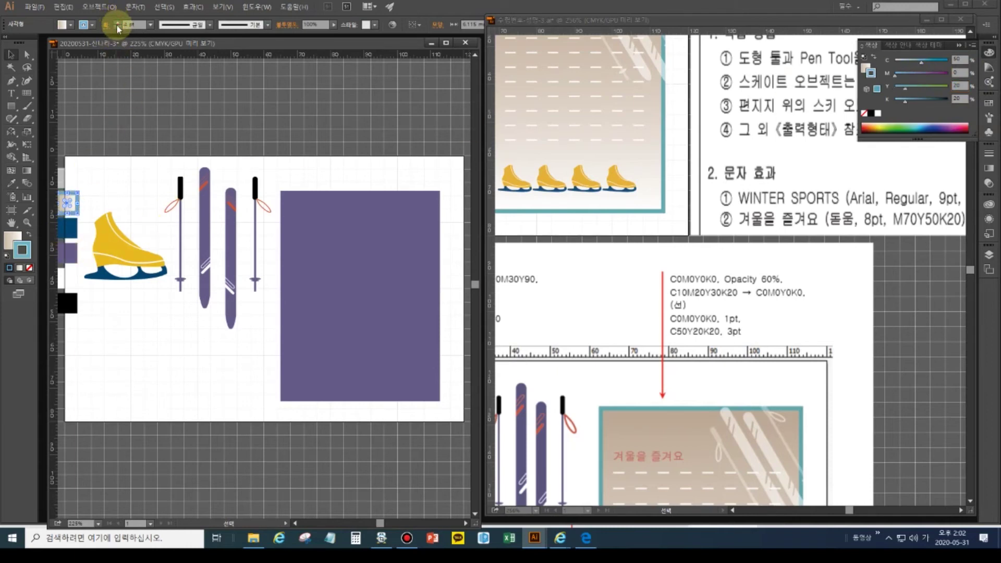
{"action": "left_click", "coordinate": [341, 287]}
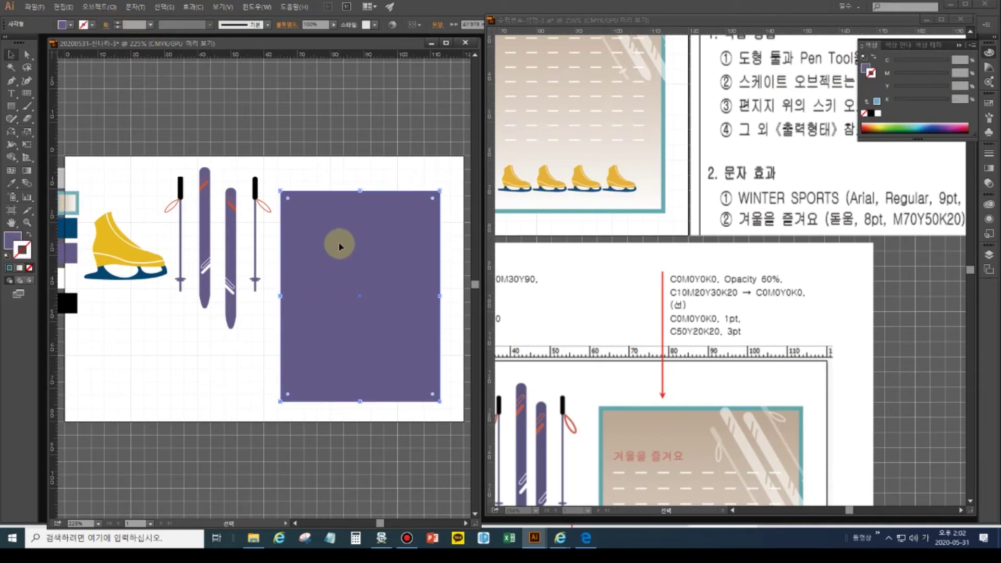
- Copy the sample square's gradient fill and teal outline onto the purple rectangle with the Eyedropper
{"action": "left_click", "coordinate": [11, 182]}
{"action": "left_click", "coordinate": [67, 202]}
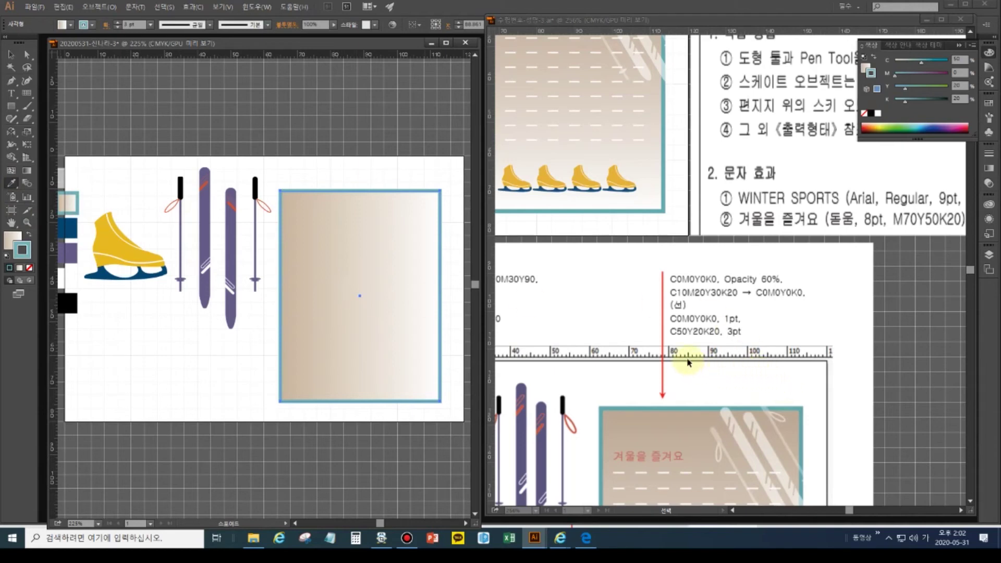
{"action": "left_click", "coordinate": [709, 366]}
{"action": "left_click_drag", "start_coordinate": [709, 368], "coordinate": [702, 196]}
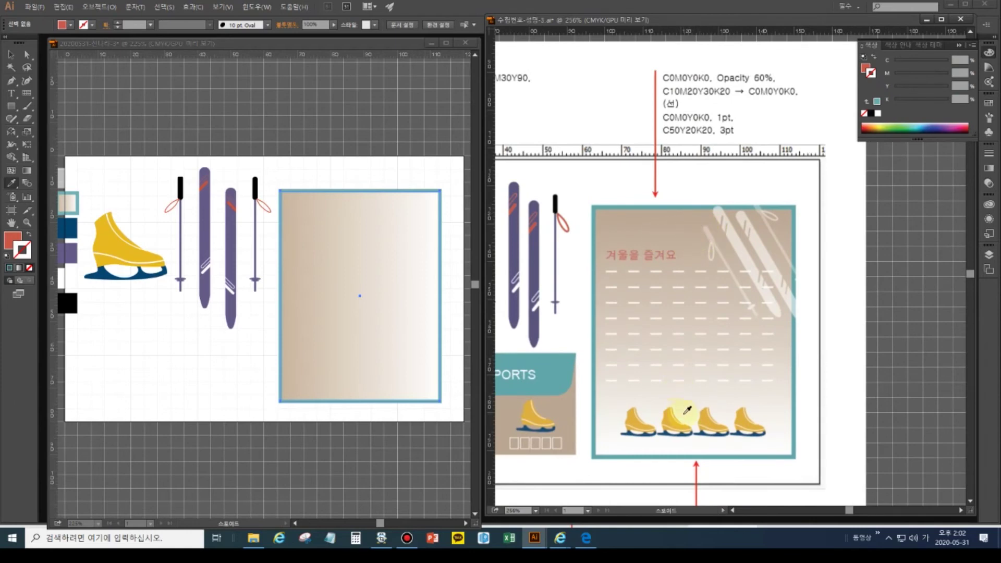
- Open the Gradient settings and check the card's teal outline and gradient fill
{"action": "left_click", "coordinate": [29, 173]}
{"action": "double_click", "coordinate": [29, 172]}
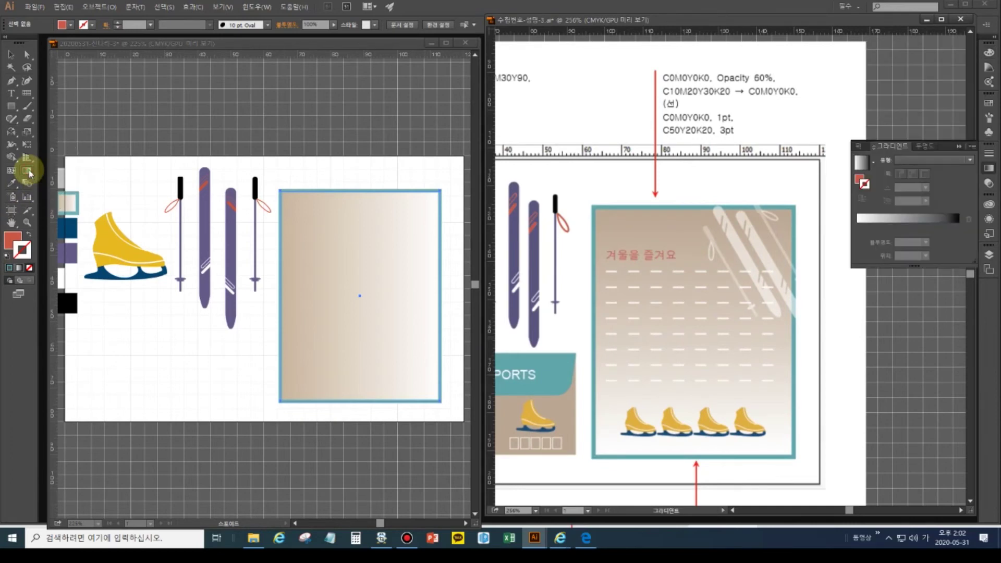
{"action": "left_click", "coordinate": [364, 234]}
{"action": "key", "text": "x"}
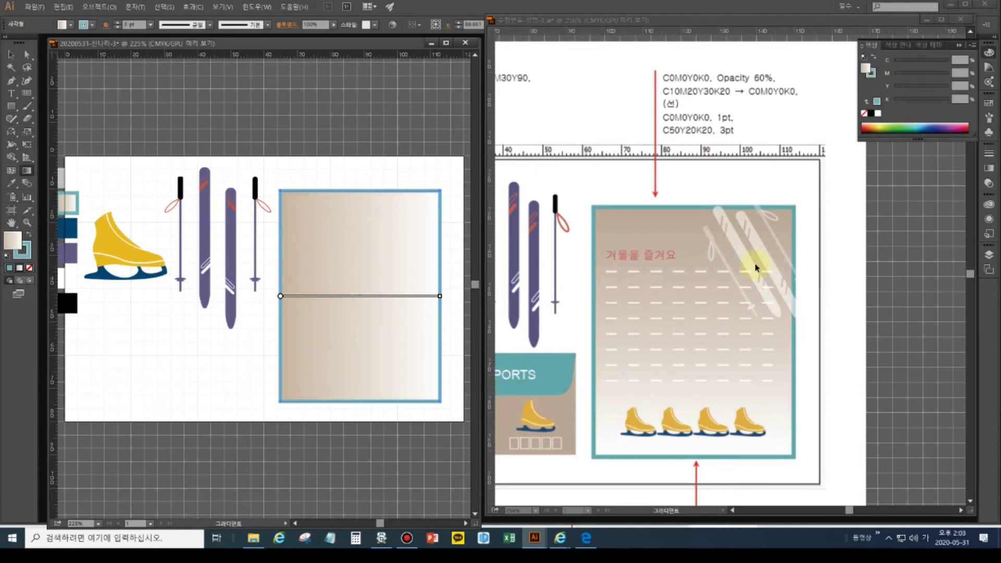
{"action": "left_click", "coordinate": [24, 254]}
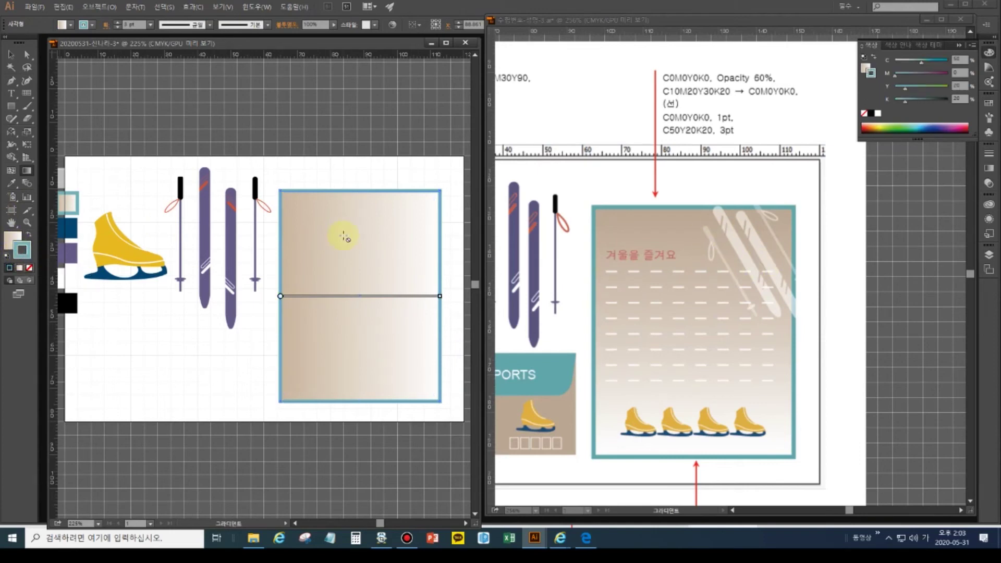
{"action": "left_click", "coordinate": [14, 237]}
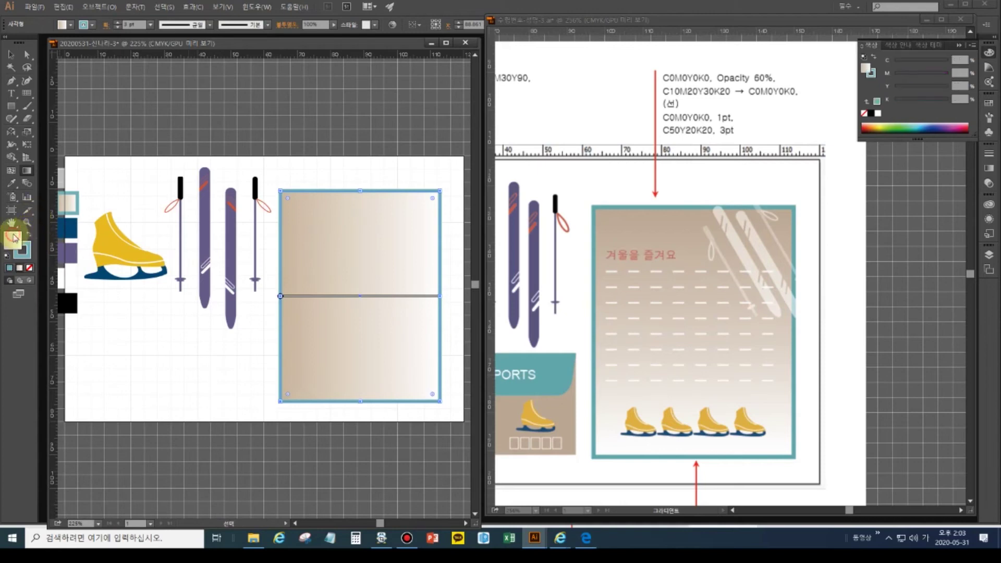
- Redirect the card's gradient vertically, tan at the top fading to white at the bottom
{"action": "left_click", "coordinate": [26, 170]}
{"action": "left_click_drag", "start_coordinate": [361, 215], "coordinate": [363, 353]}
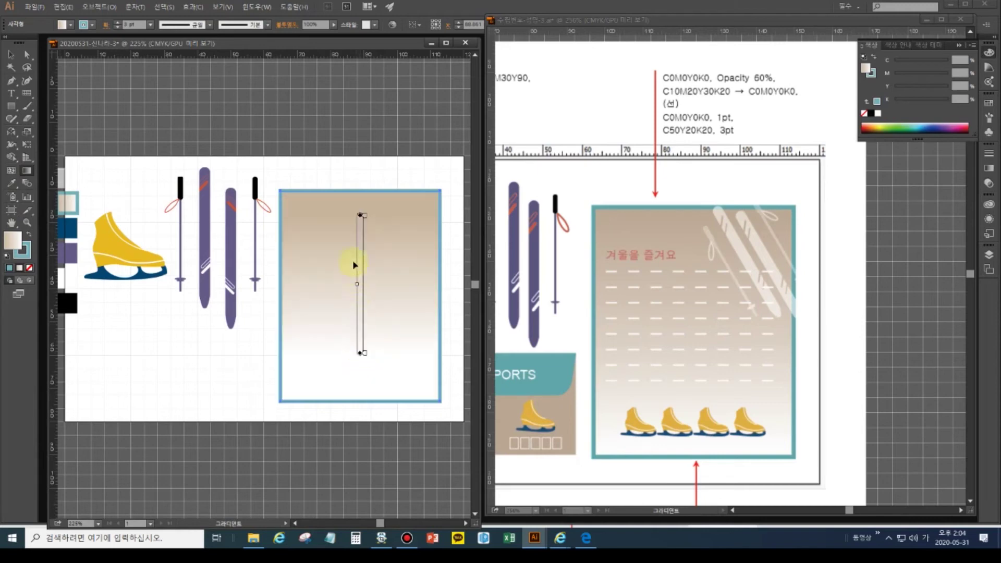
{"action": "mouse_move", "coordinate": [357, 238]}
{"action": "left_mouse_down"}
{"action": "mouse_move", "coordinate": [358, 226]}
{"action": "mouse_move", "coordinate": [358, 297]}
{"action": "mouse_move", "coordinate": [364, 245]}
{"action": "left_mouse_up"}
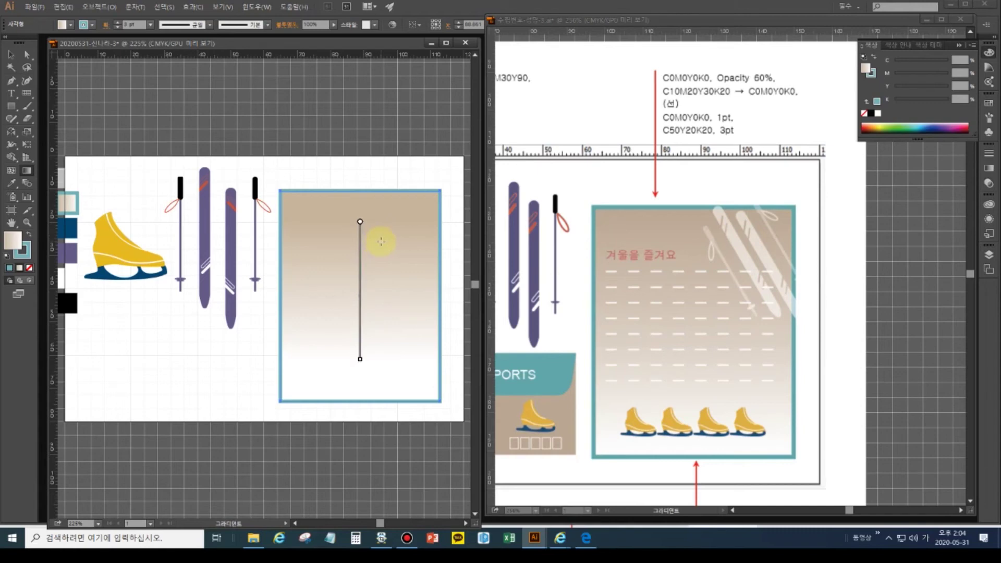
{"action": "left_click_drag", "start_coordinate": [342, 311], "coordinate": [426, 236]}
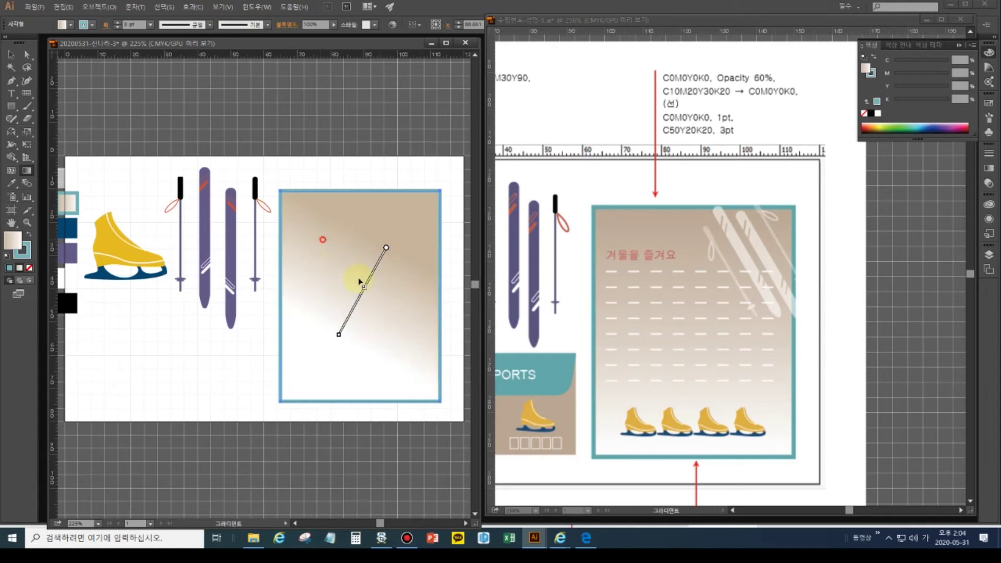
{"action": "left_click_drag", "start_coordinate": [321, 247], "coordinate": [385, 325]}
{"action": "left_click_drag", "start_coordinate": [360, 234], "coordinate": [361, 358]}
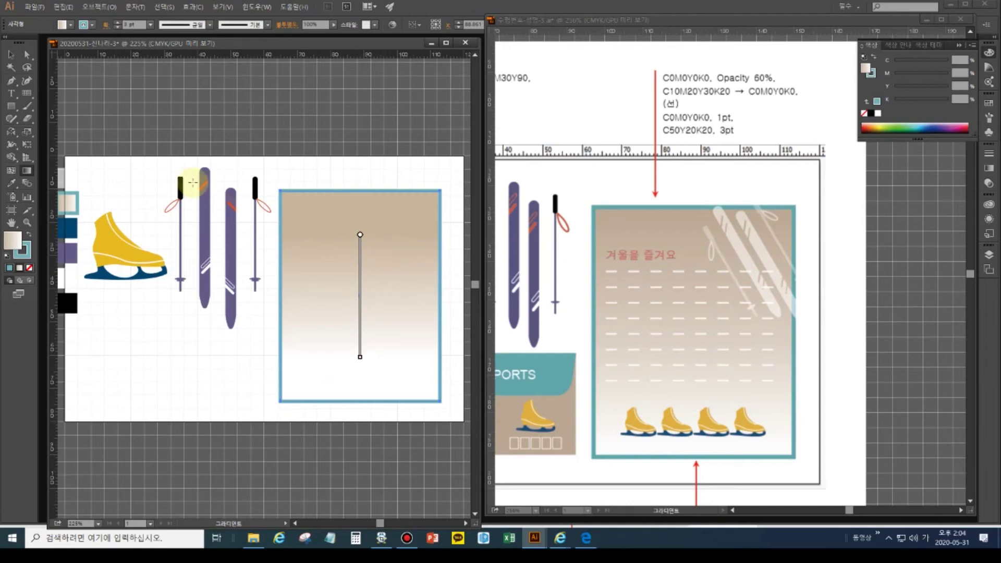
{"action": "left_click", "coordinate": [201, 358]}
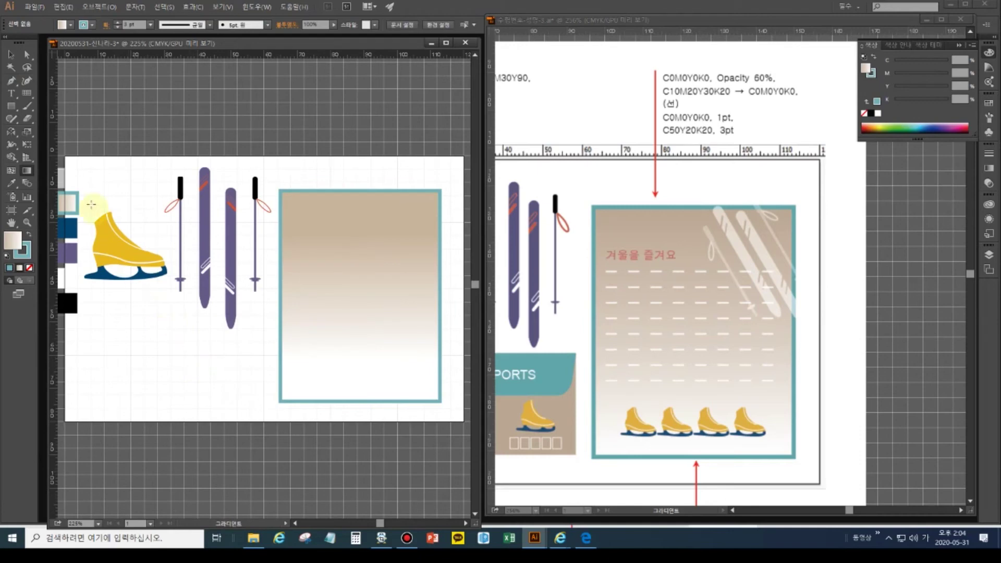
- Draw a horizontal white-stroke, no-fill line across the card's upper part with the Line Segment tool
{"action": "left_click", "coordinate": [27, 94]}
{"action": "left_click_drag", "start_coordinate": [28, 94], "coordinate": [43, 90]}
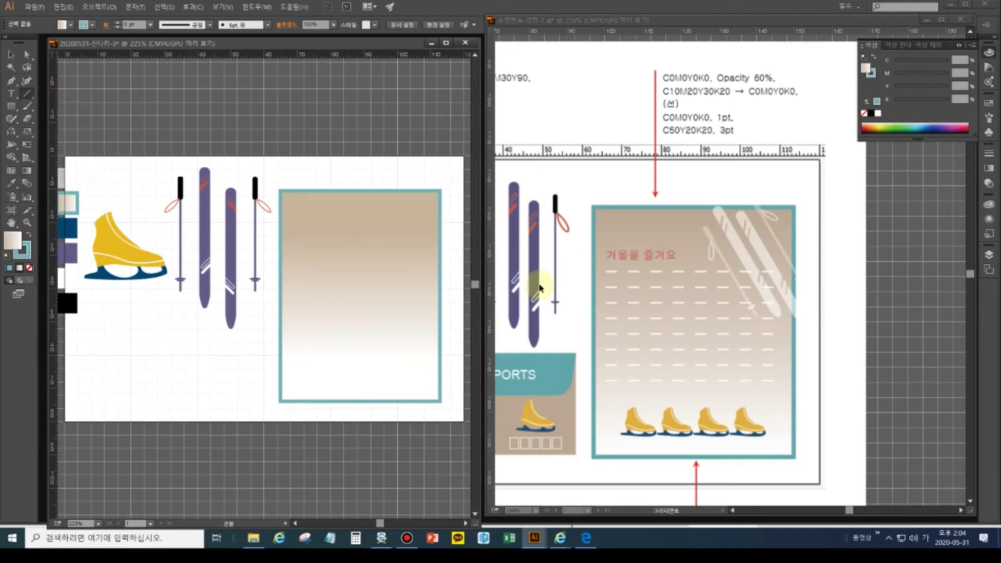
{"action": "left_click", "coordinate": [7, 256]}
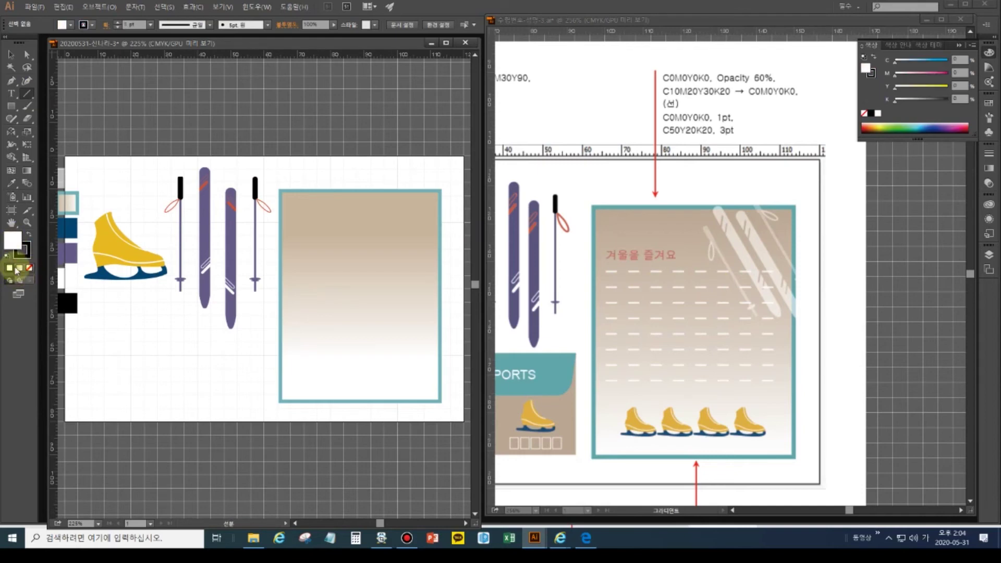
{"action": "left_click", "coordinate": [29, 234]}
{"action": "left_click", "coordinate": [30, 268]}
{"action": "left_click", "coordinate": [24, 252]}
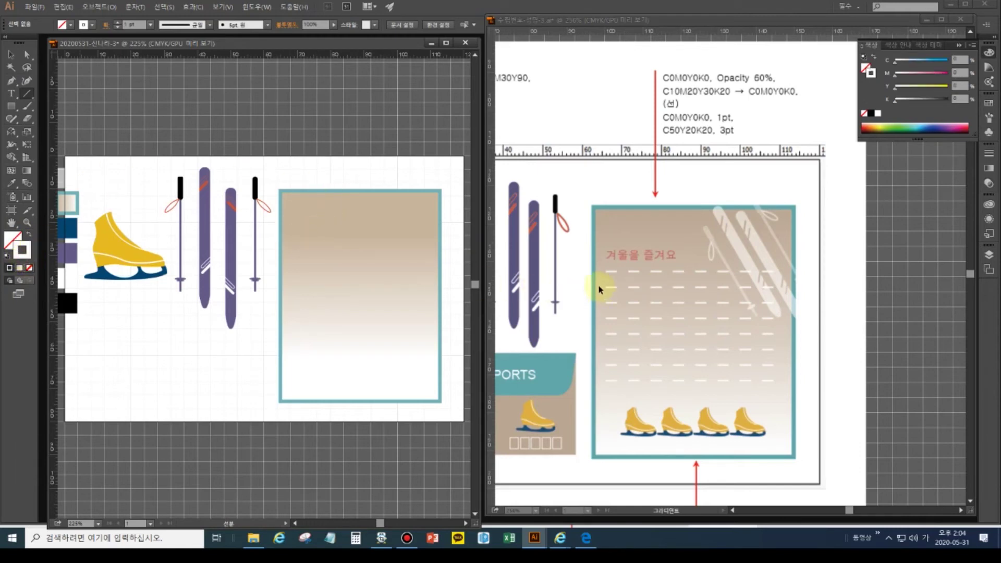
{"action": "left_click_drag", "start_coordinate": [290, 244], "coordinate": [433, 244]}
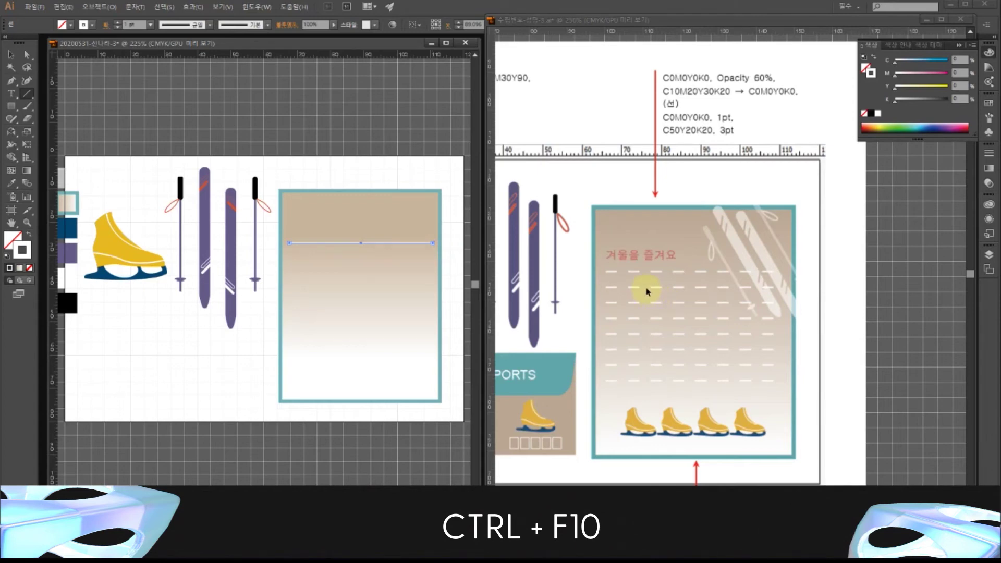
- Turn on Dashed Line in the Stroke panel with a 10 pt dash
{"action": "key", "text": "ctrl+F10"}
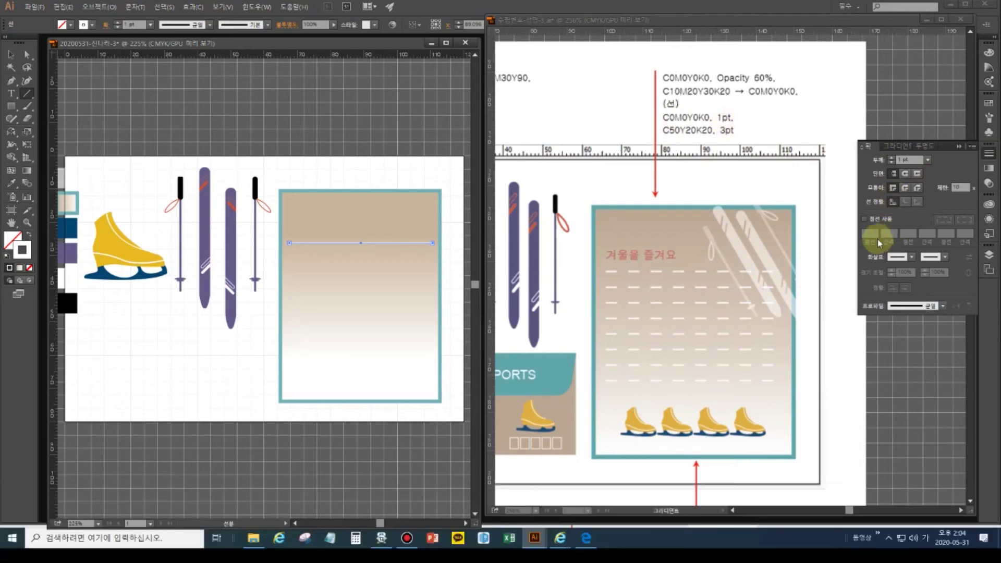
{"action": "left_click", "coordinate": [868, 221]}
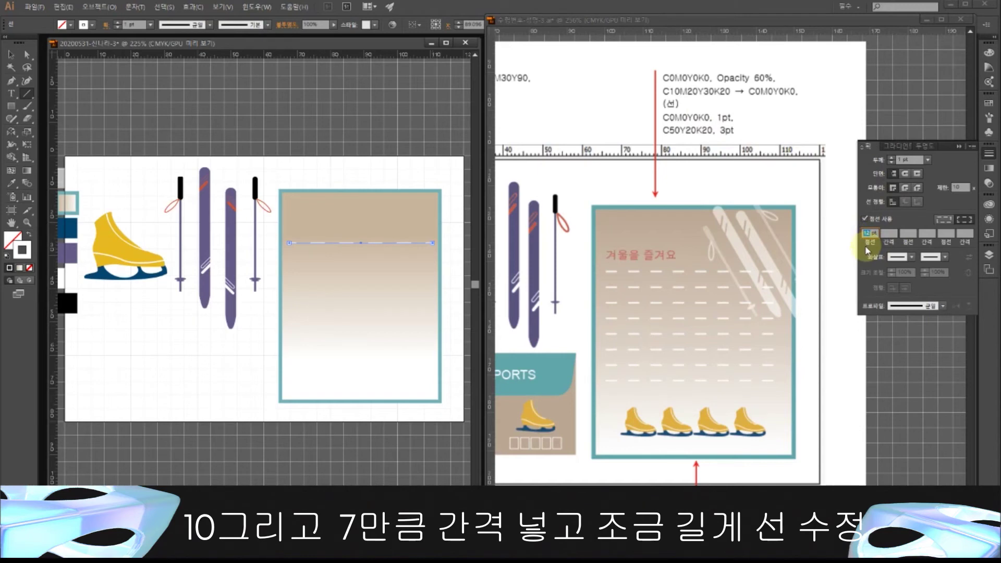
{"action": "type", "text": "10"}
{"action": "key", "text": "Tab"}
{"action": "key", "text": "Tab"}
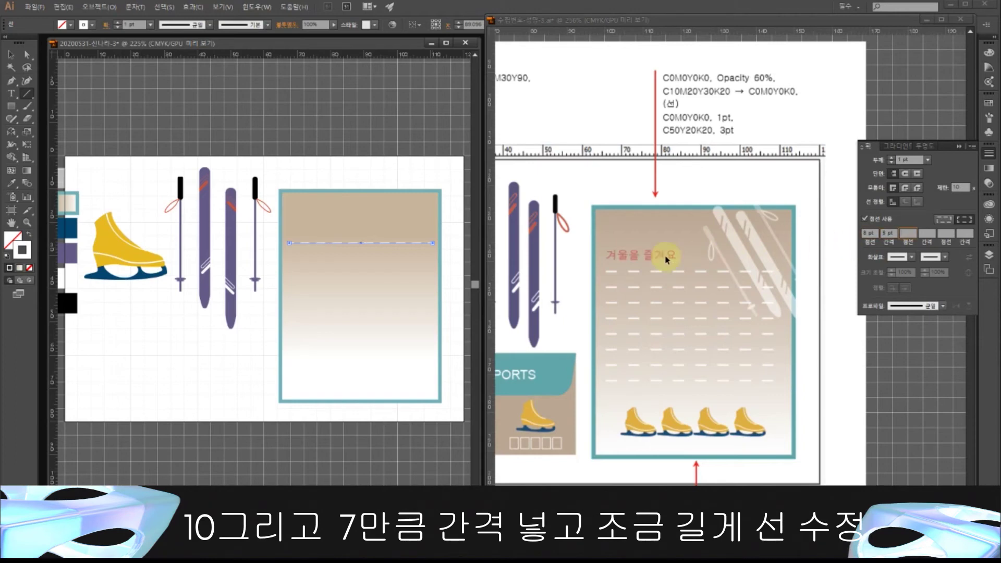
{"action": "left_click", "coordinate": [10, 54]}
{"action": "left_click", "coordinate": [311, 127]}
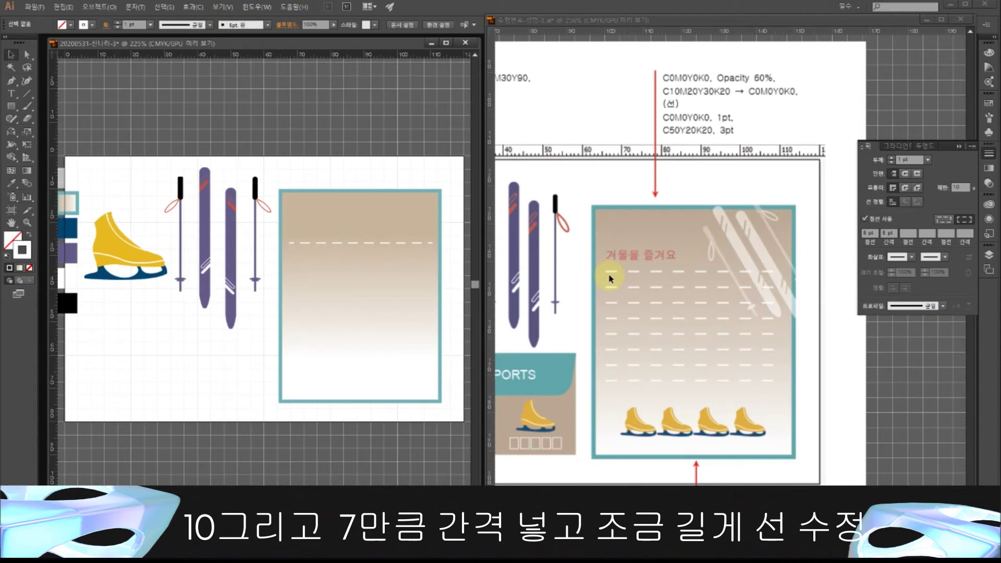
- Give the line a 10 pt dash and 8 pt gap, aligned to corners and path ends
{"action": "left_click", "coordinate": [341, 244]}
{"action": "left_click", "coordinate": [869, 233]}
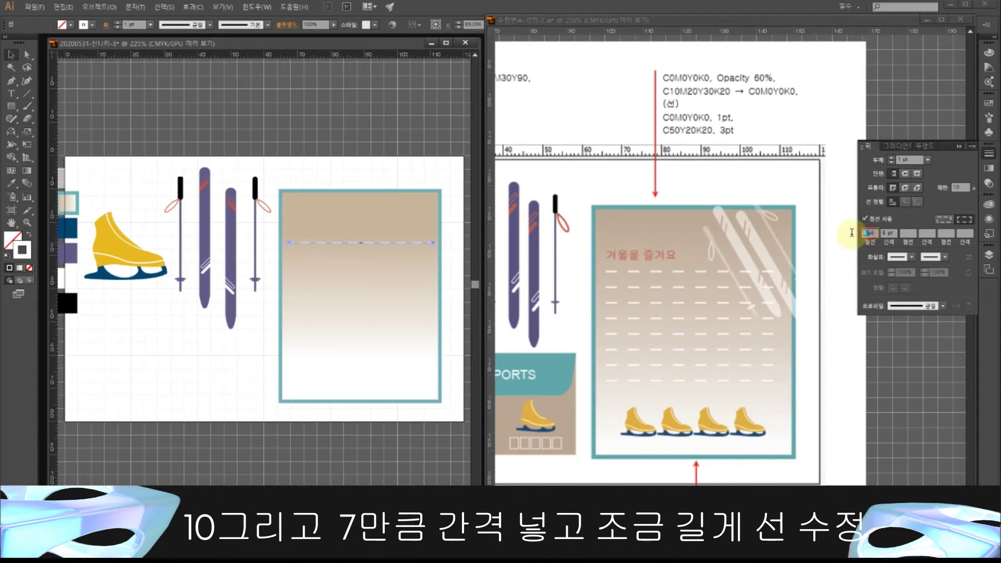
{"action": "type", "text": "10"}
{"action": "key", "text": "Tab"}
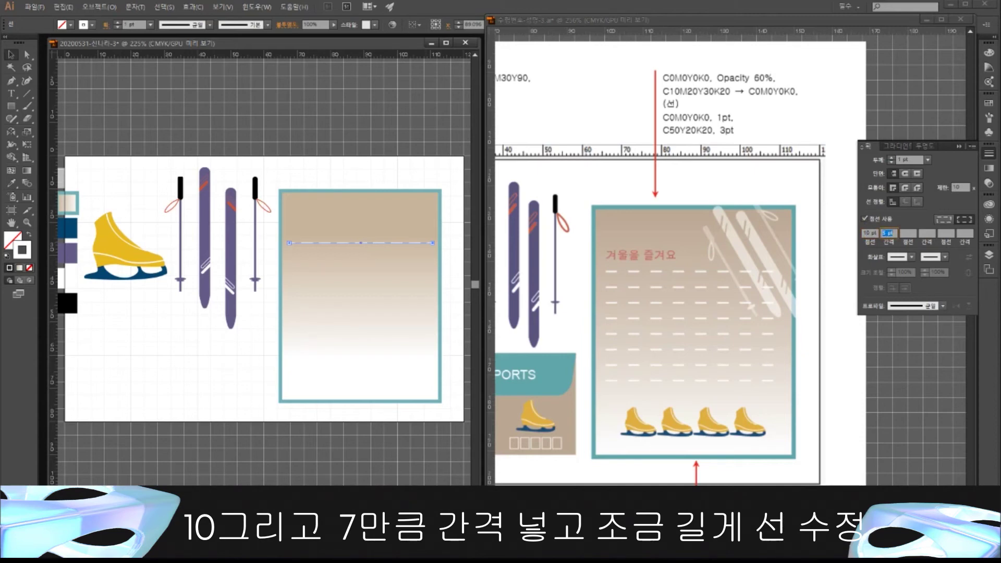
{"action": "type", "text": "8"}
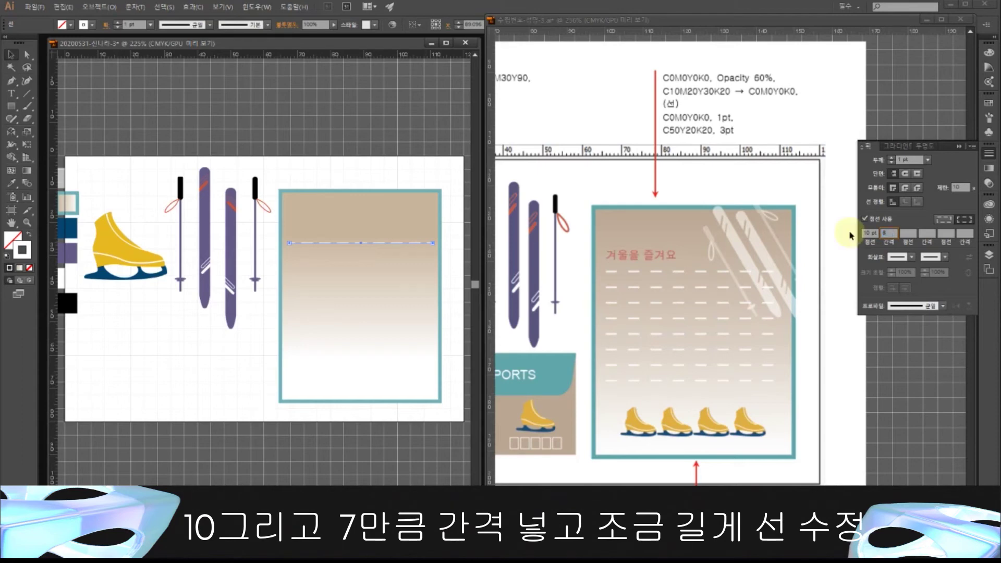
{"action": "left_click", "coordinate": [906, 233]}
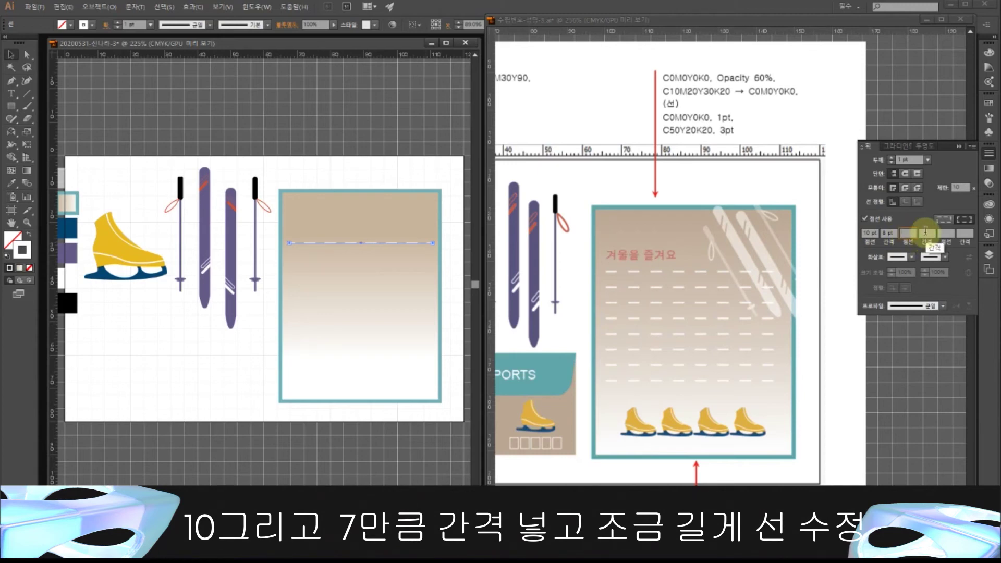
{"action": "left_click", "coordinate": [941, 221]}
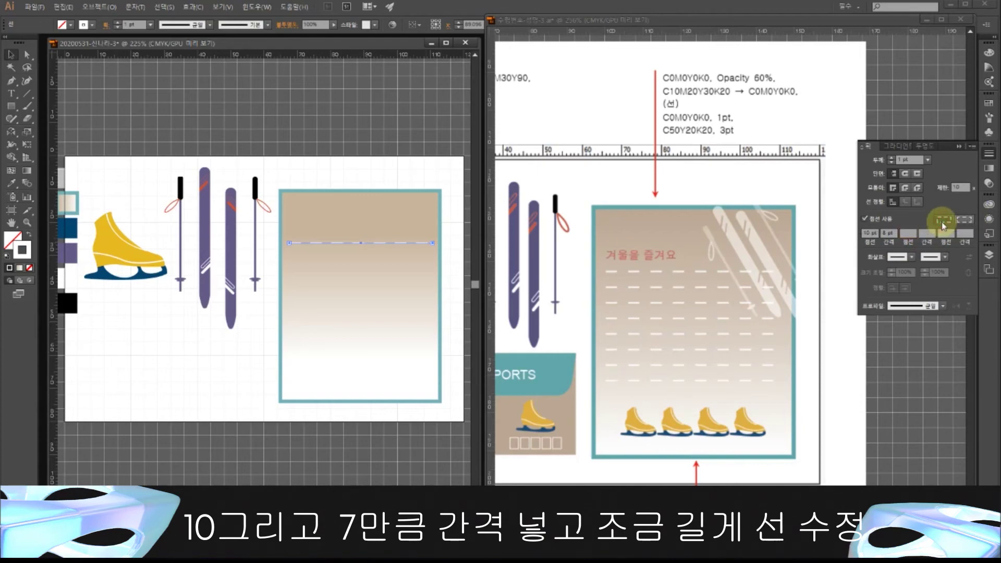
{"action": "left_click", "coordinate": [941, 221]}
{"action": "left_click", "coordinate": [940, 220]}
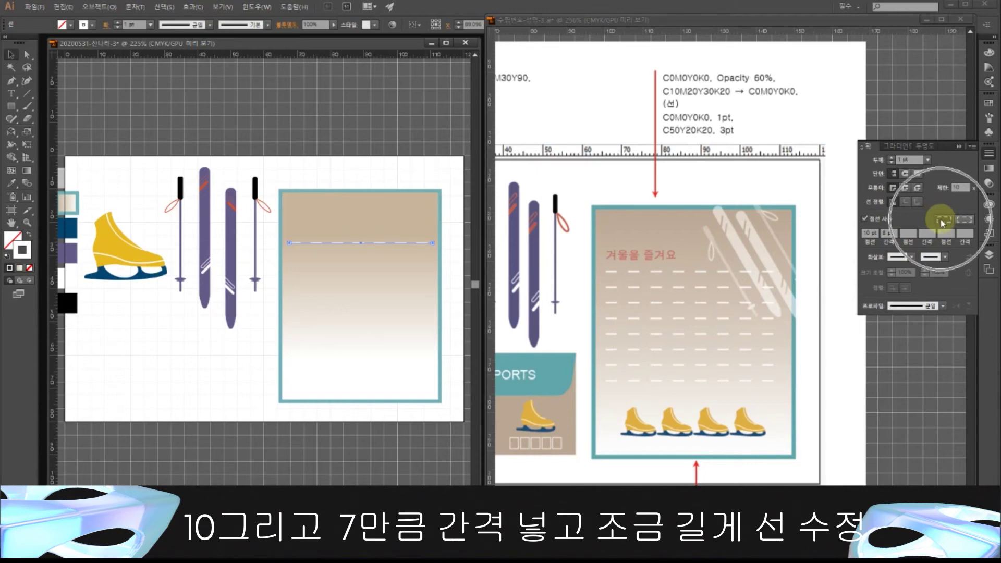
{"action": "left_click", "coordinate": [403, 127]}
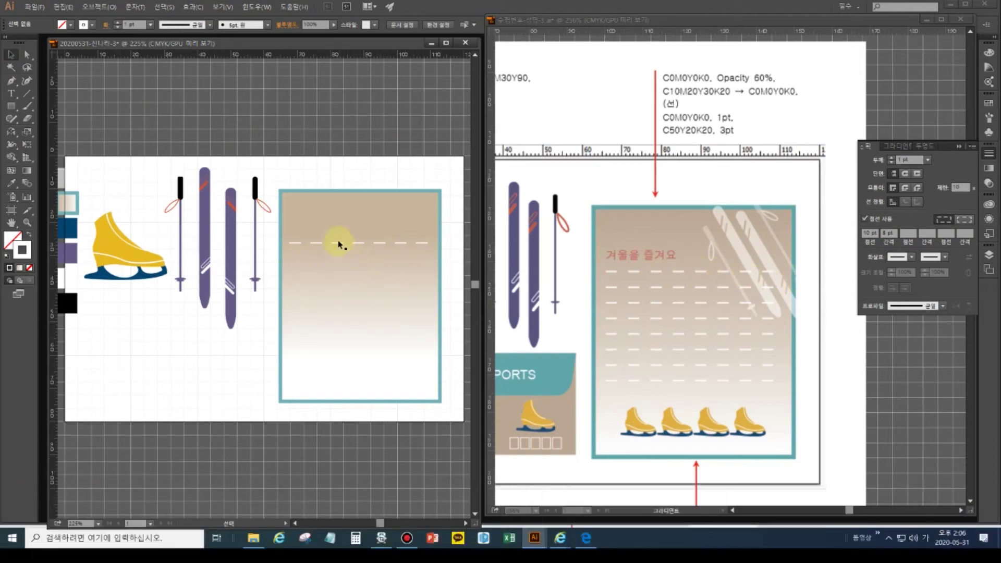
{"action": "left_click", "coordinate": [339, 245]}
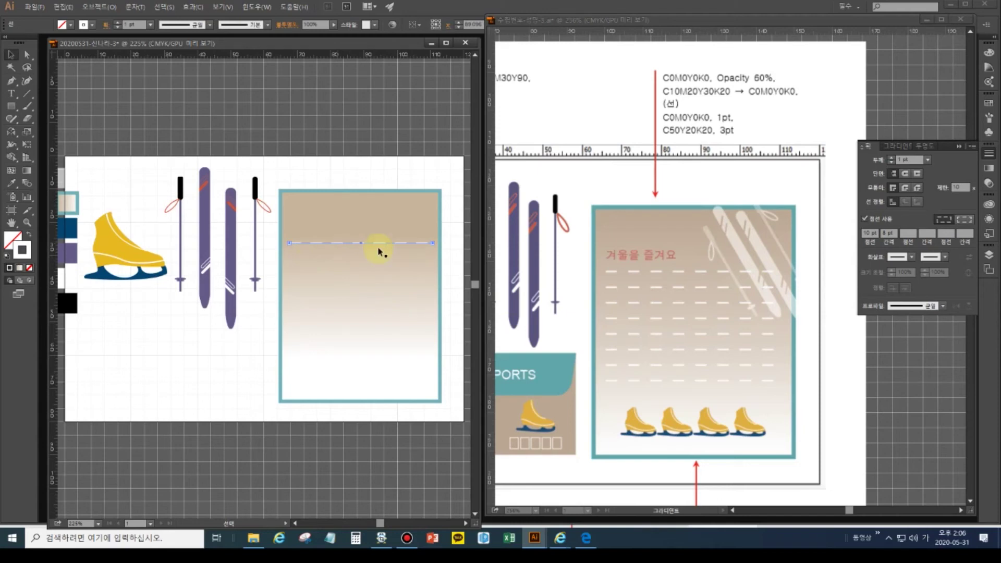
- Shorten the line's dash length to 5 pt and review the gap value
{"action": "double_click", "coordinate": [869, 233]}
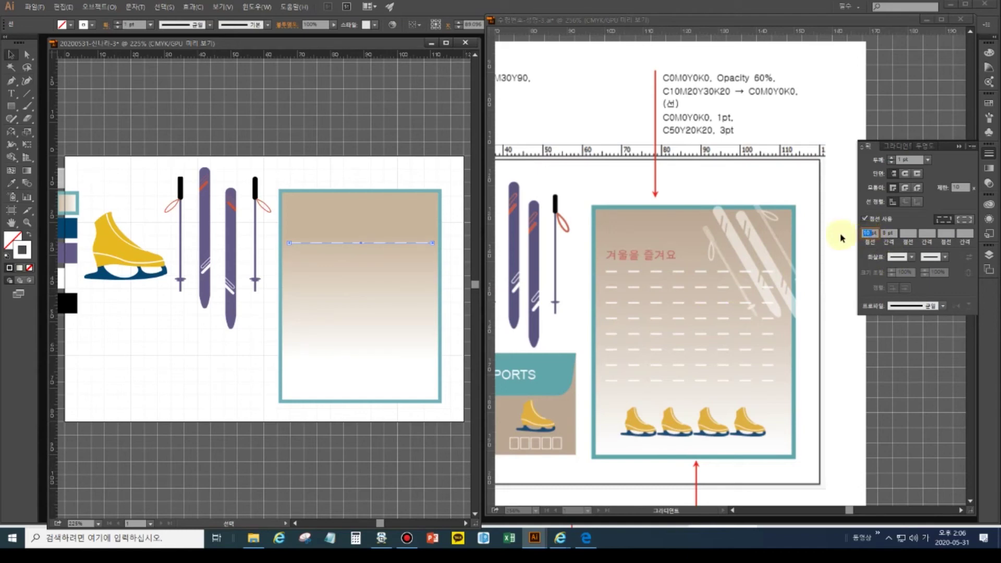
{"action": "type", "text": "5"}
{"action": "key", "text": "Tab"}
{"action": "key", "text": "Tab"}
{"action": "left_click", "coordinate": [865, 232]}
{"action": "left_click", "coordinate": [885, 232]}
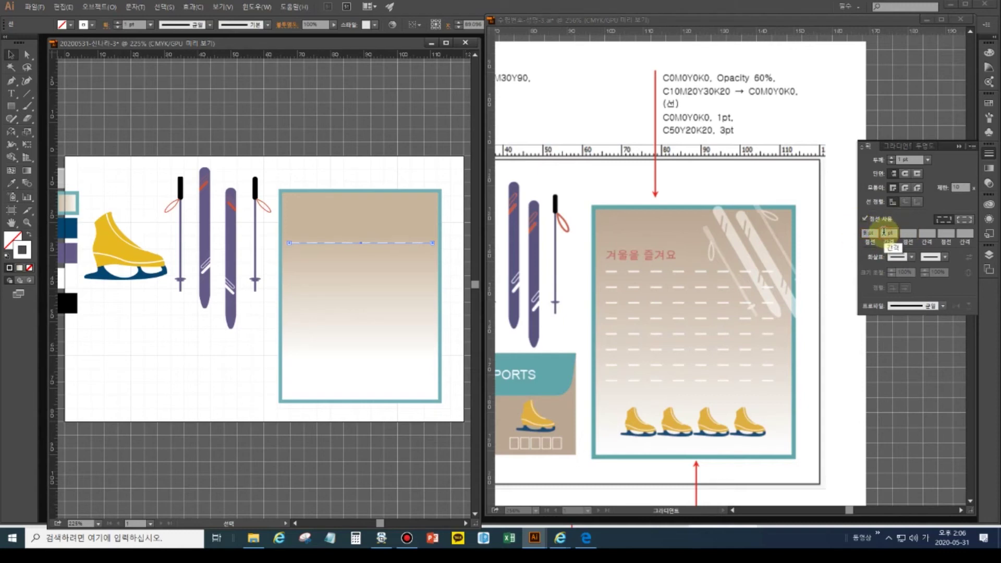
{"action": "left_click", "coordinate": [335, 170]}
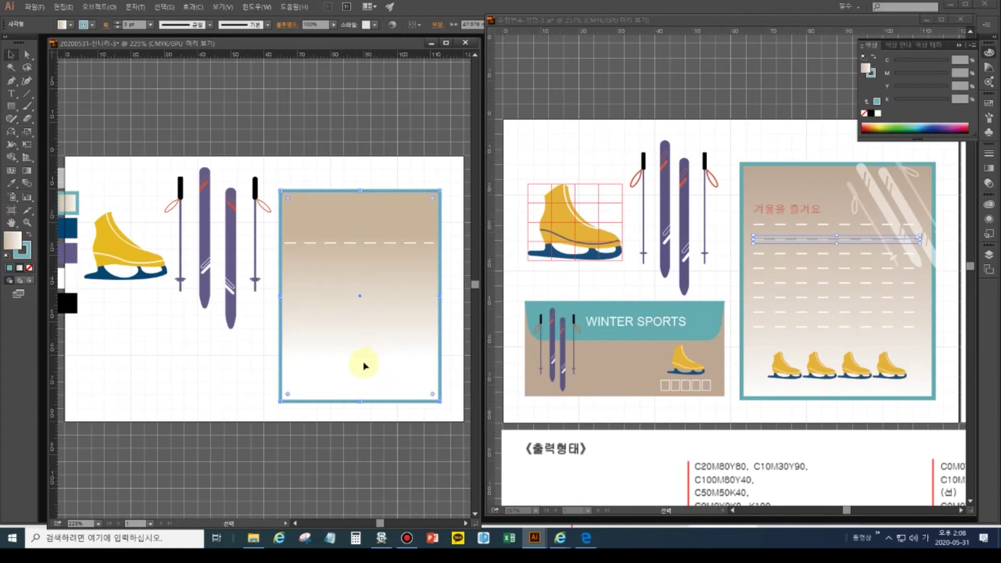
- Drag the gradient's white end lower so it extends past the card's bottom edge
{"action": "left_click", "coordinate": [26, 171]}
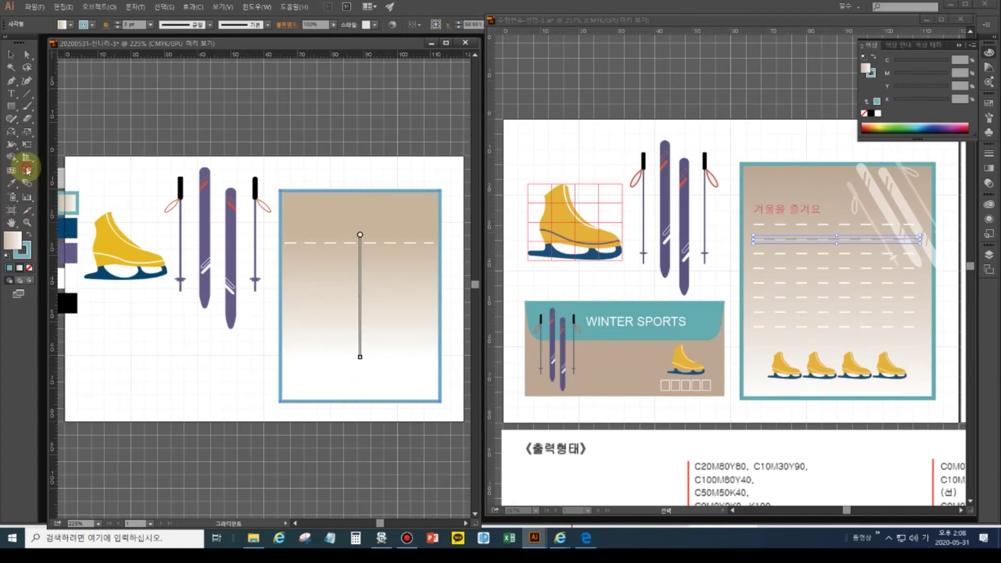
{"action": "left_click_drag", "start_coordinate": [360, 357], "coordinate": [360, 416]}
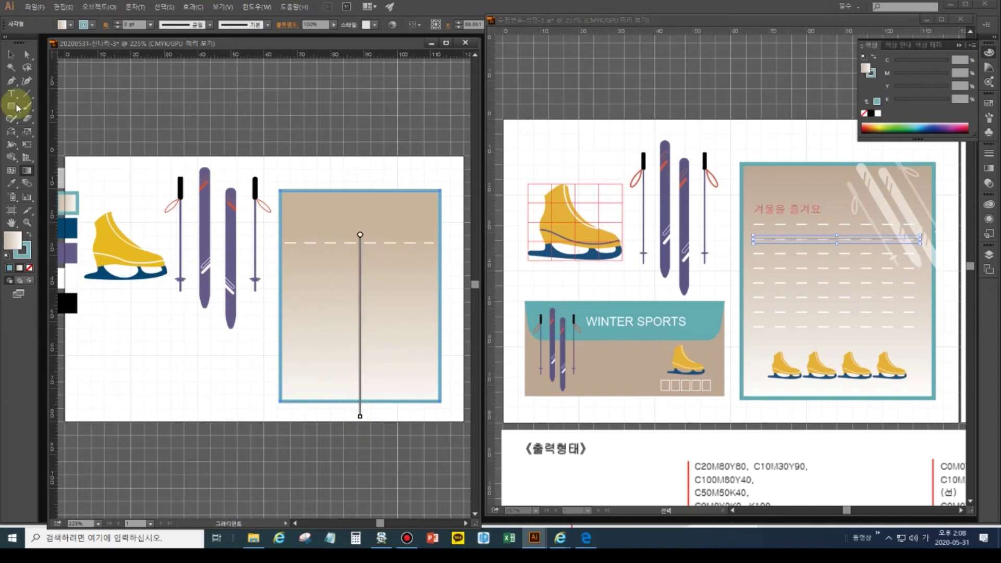
{"action": "left_click", "coordinate": [11, 54]}
{"action": "left_click", "coordinate": [374, 242]}
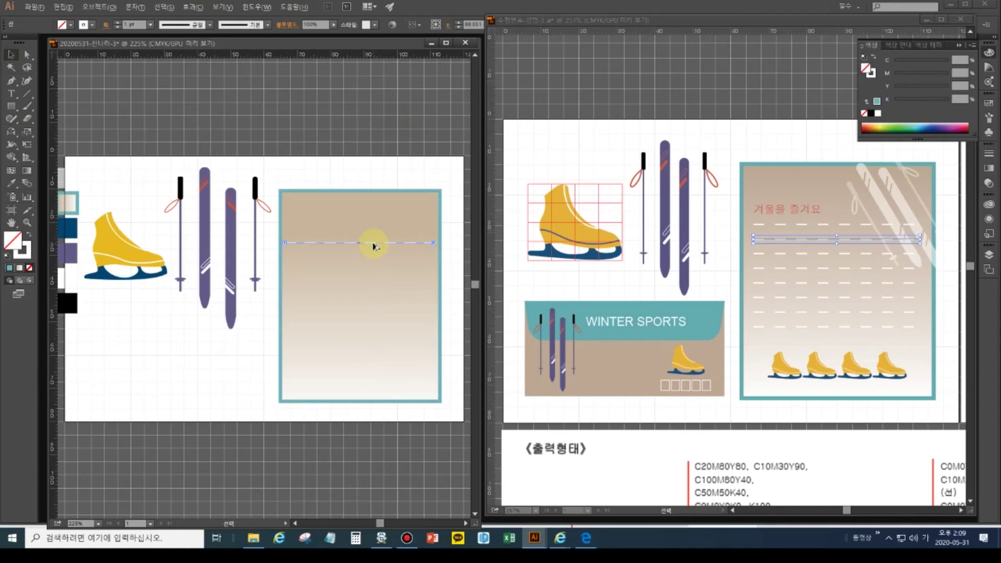
- Alt-drag a copy of the dashed line lower in the card and select both lines
{"action": "left_click_drag", "start_coordinate": [374, 247], "coordinate": [379, 343]}
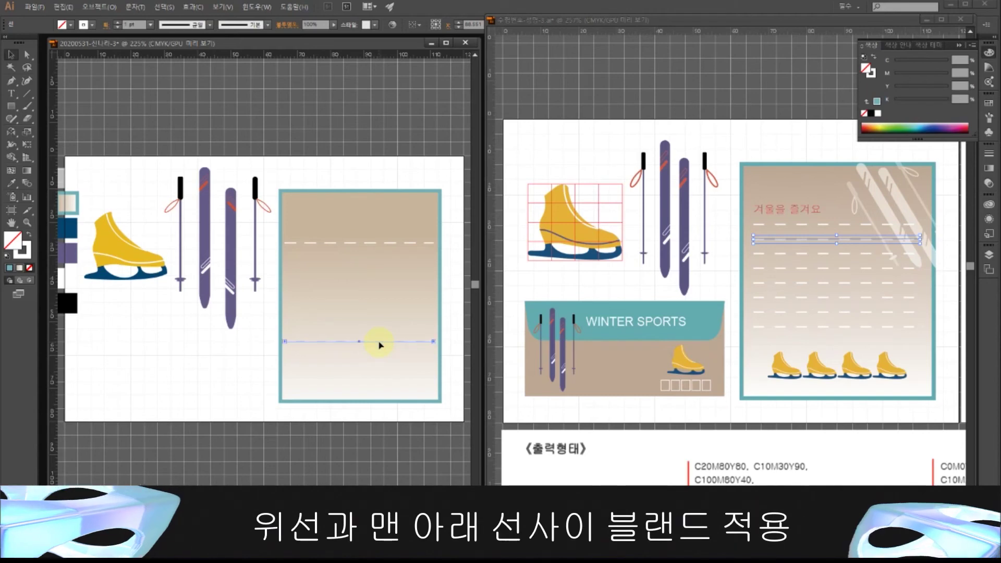
{"action": "left_click", "coordinate": [313, 244], "text": "shift"}
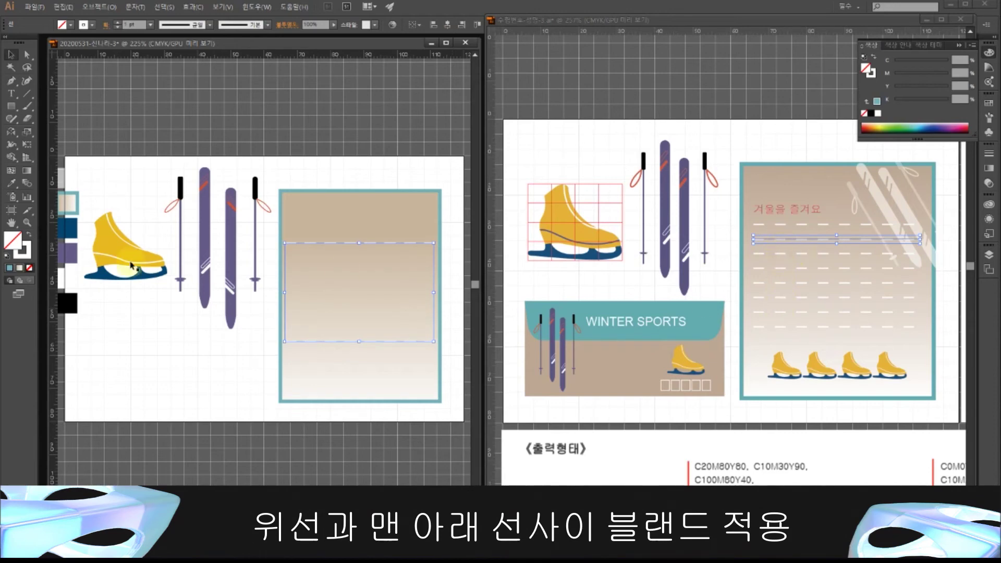
- Blend the upper and lower dashed lines using 6 specified steps
{"action": "double_click", "coordinate": [25, 184]}
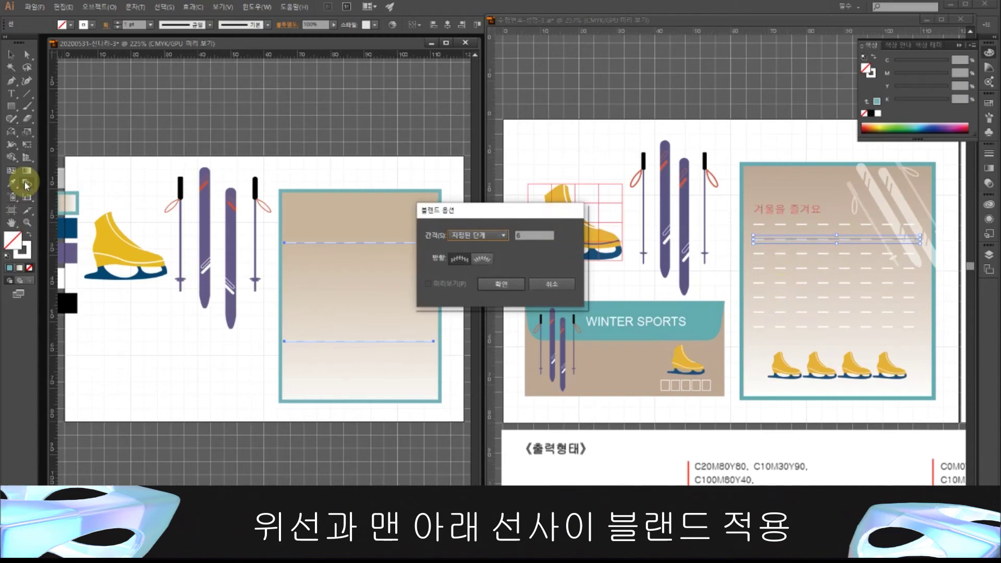
{"action": "left_click", "coordinate": [516, 235]}
{"action": "type", "text": "6"}
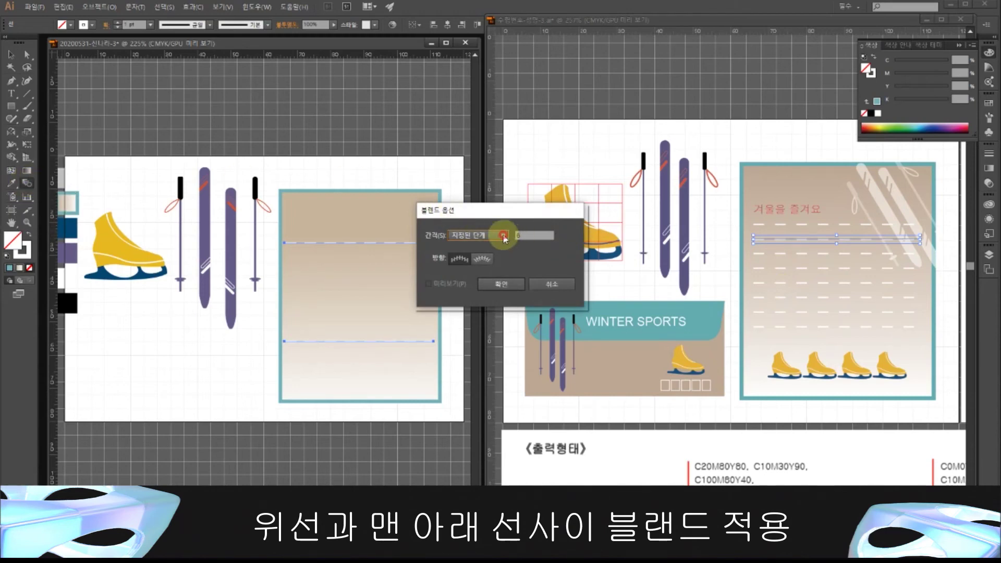
{"action": "left_click", "coordinate": [502, 236]}
{"action": "left_click", "coordinate": [480, 259]}
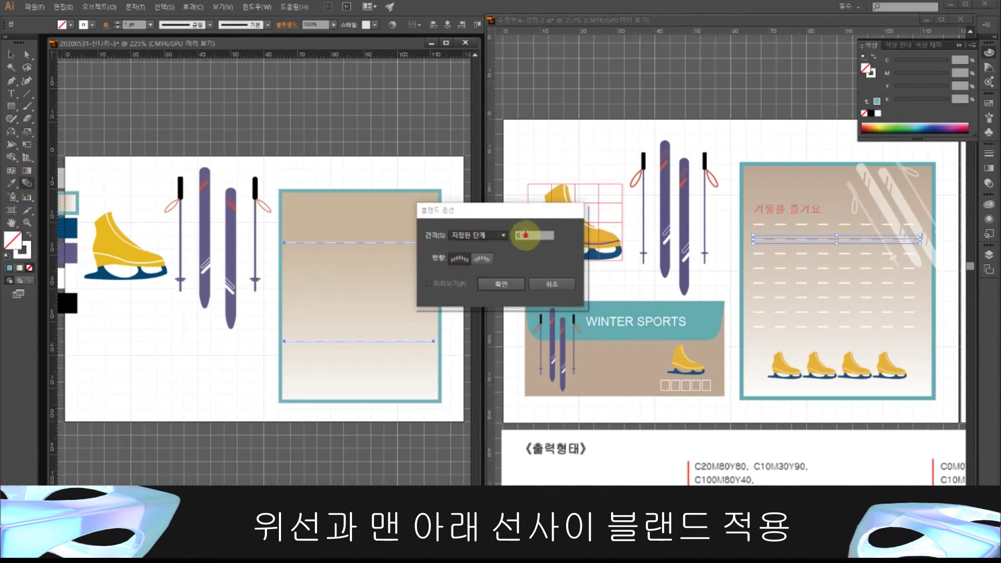
{"action": "left_click", "coordinate": [500, 284]}
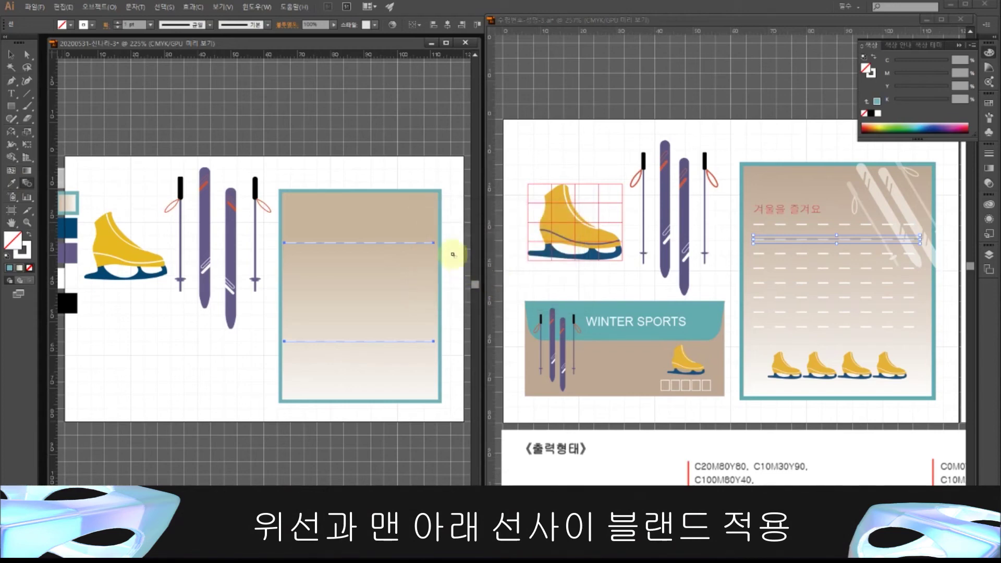
{"action": "left_click", "coordinate": [433, 243]}
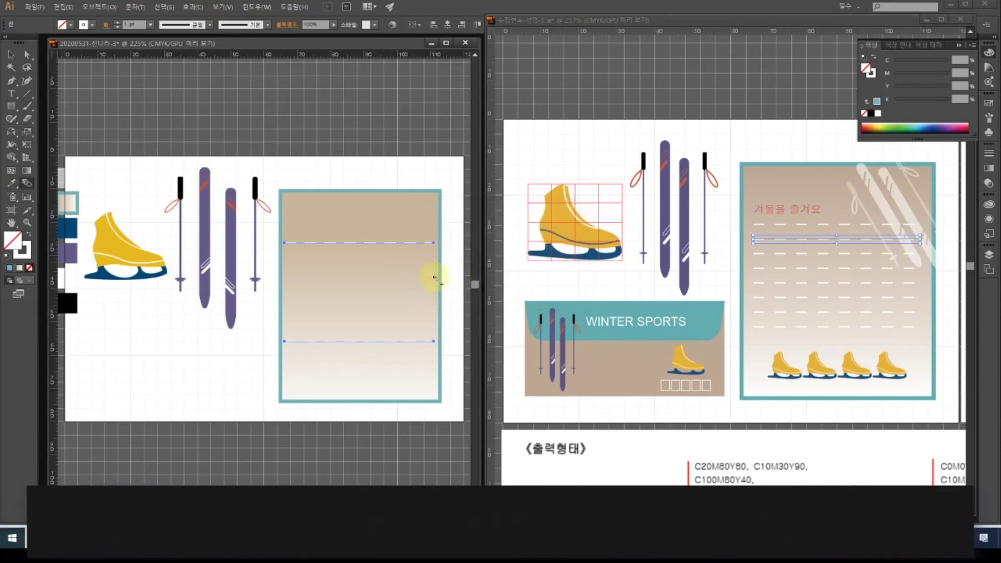
{"action": "left_click", "coordinate": [433, 342]}
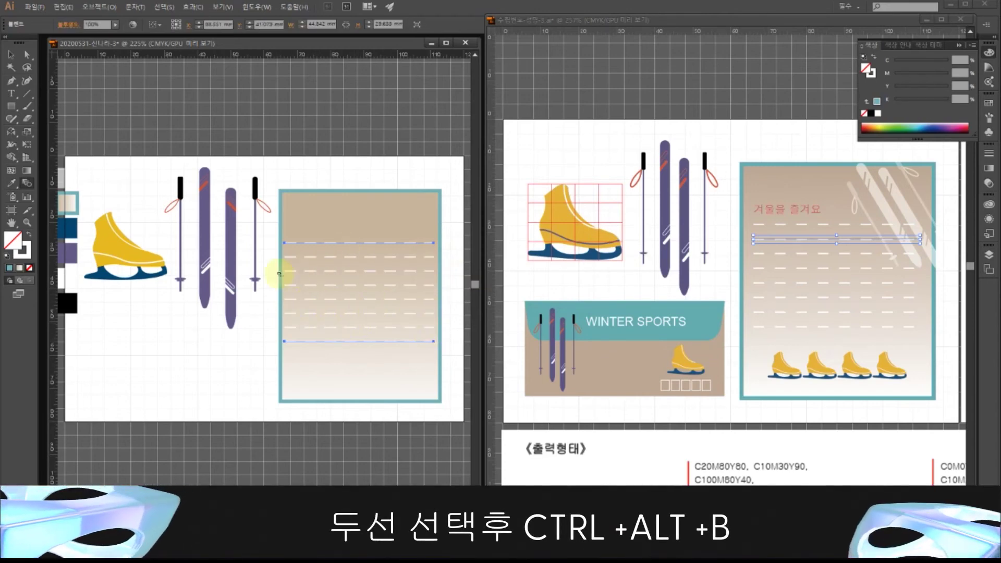
{"action": "left_click", "coordinate": [11, 56]}
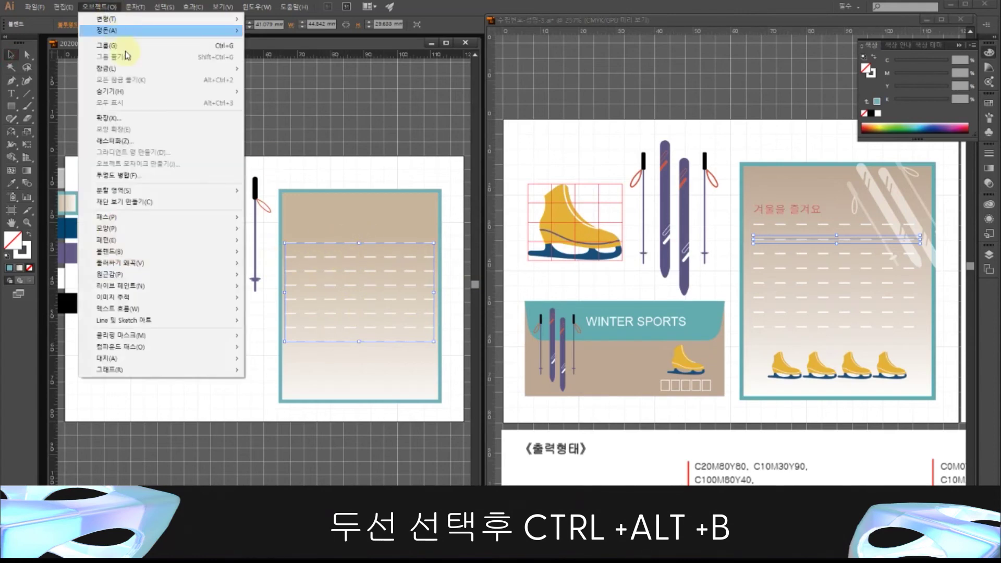
- Expand the blend into plain paths and ungroup the dashed lines
{"action": "left_click", "coordinate": [141, 118]}
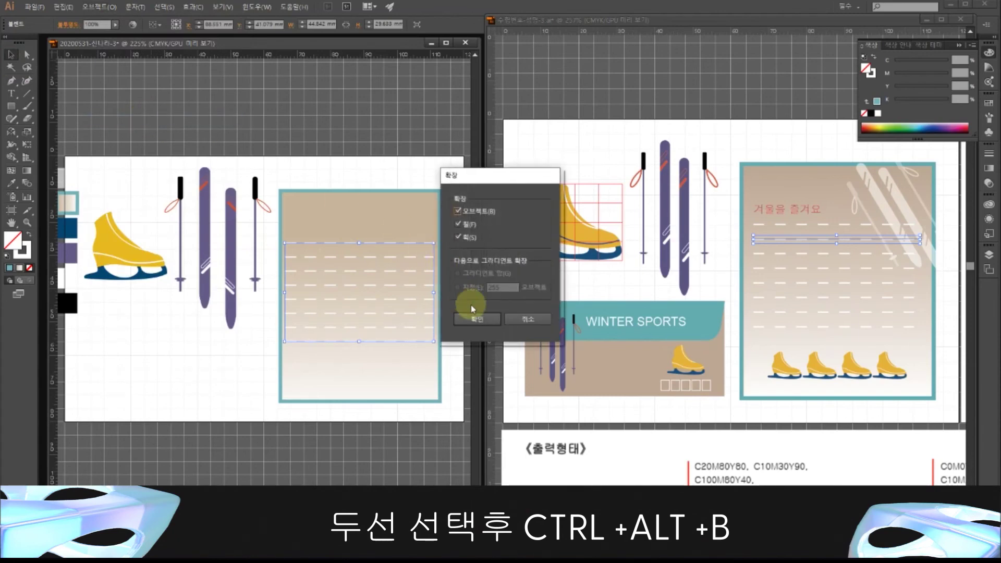
{"action": "left_click", "coordinate": [475, 318]}
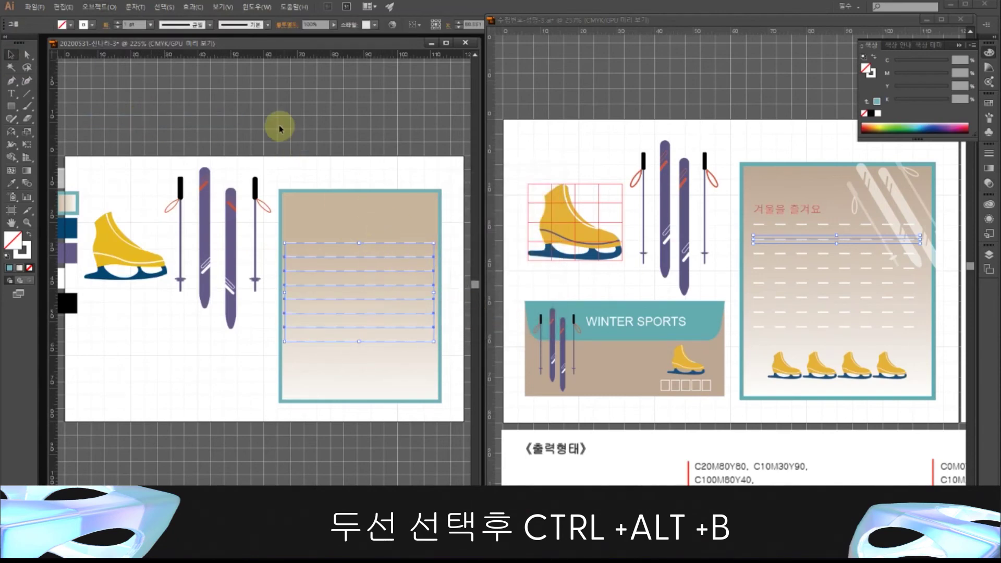
{"action": "right_click", "coordinate": [377, 245]}
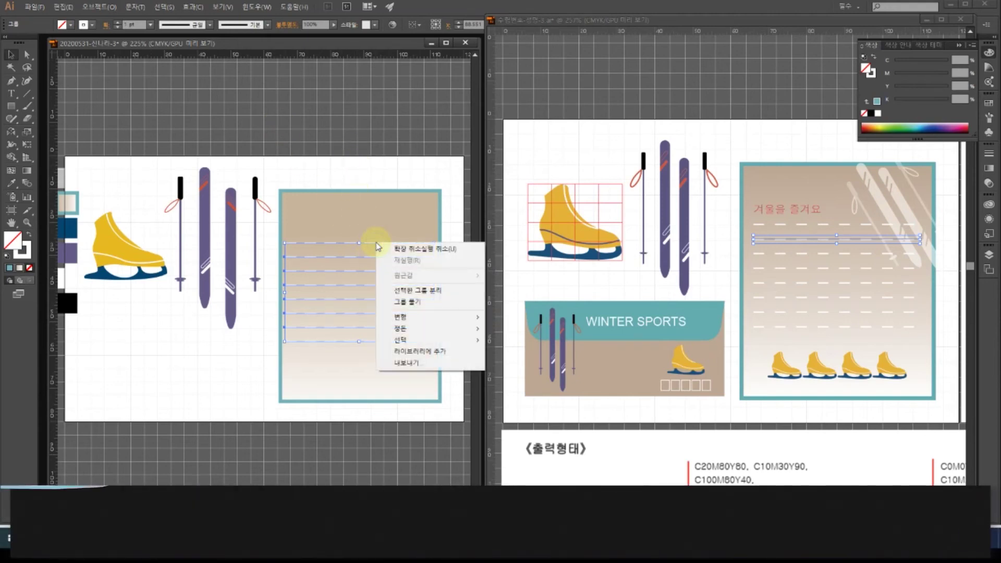
{"action": "left_click", "coordinate": [406, 302]}
{"action": "left_click", "coordinate": [376, 152]}
- Select individual dashed lines to compare them with the reference card's layout
{"action": "left_click", "coordinate": [369, 256]}
{"action": "left_click", "coordinate": [814, 257]}
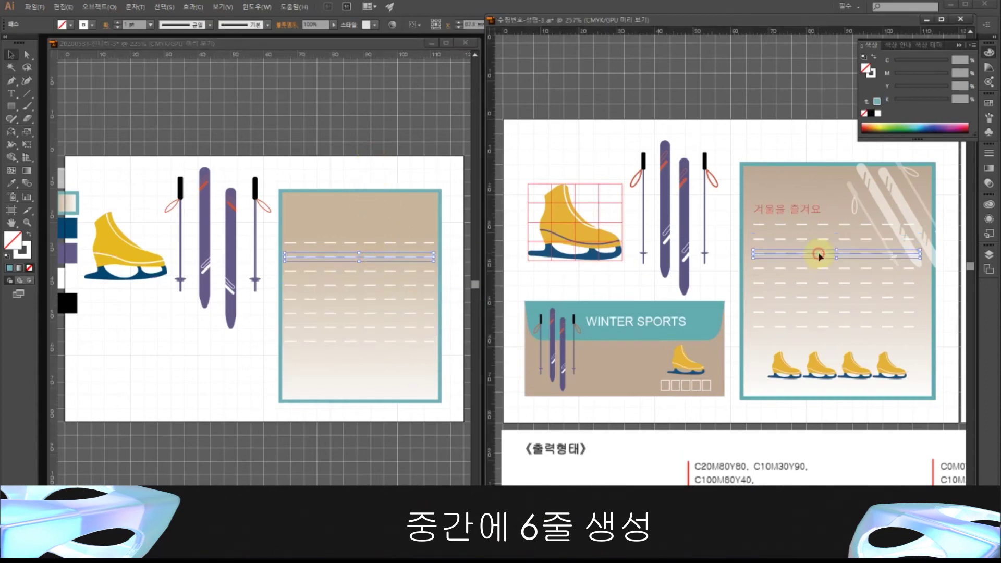
{"action": "left_click", "coordinate": [822, 270]}
{"action": "left_click", "coordinate": [385, 265]}
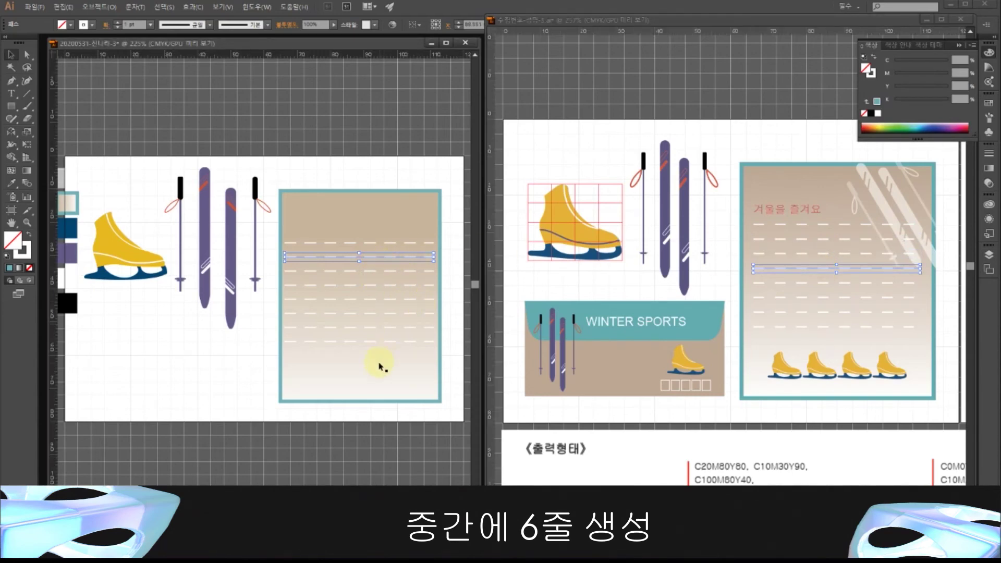
{"action": "left_click", "coordinate": [342, 112]}
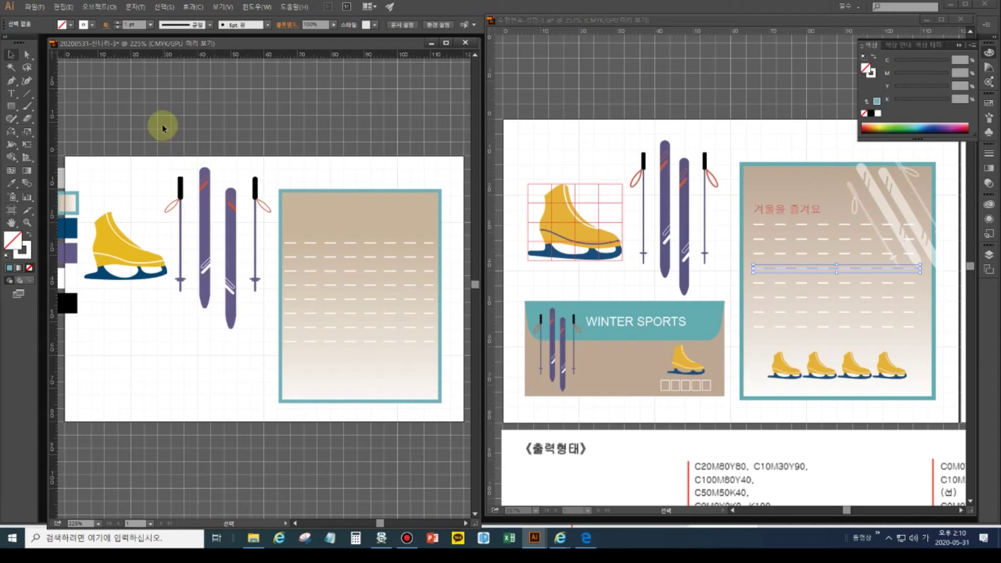
- Marquee-select the skis-and-poles illustration as a single group
{"action": "left_click_drag", "start_coordinate": [169, 111], "coordinate": [255, 293]}
{"action": "left_click_drag", "start_coordinate": [263, 350], "coordinate": [270, 355]}
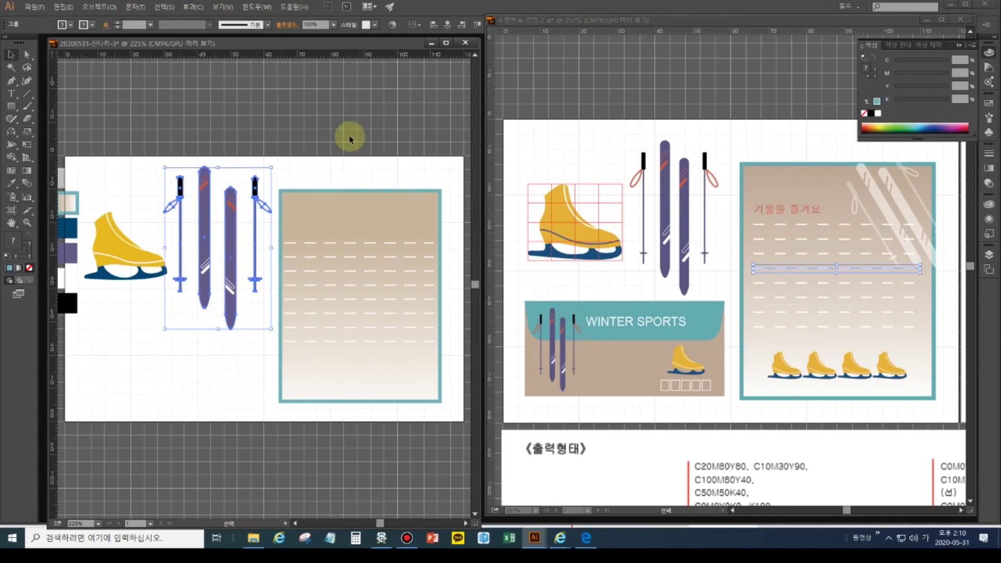
{"action": "left_click", "coordinate": [402, 353]}
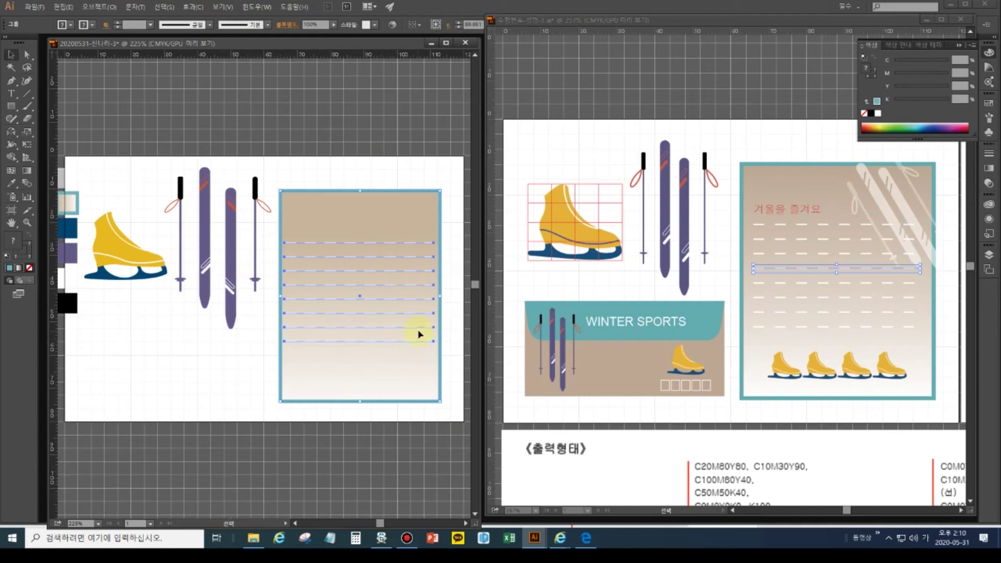
{"action": "key", "text": "ctrl+shift+a"}
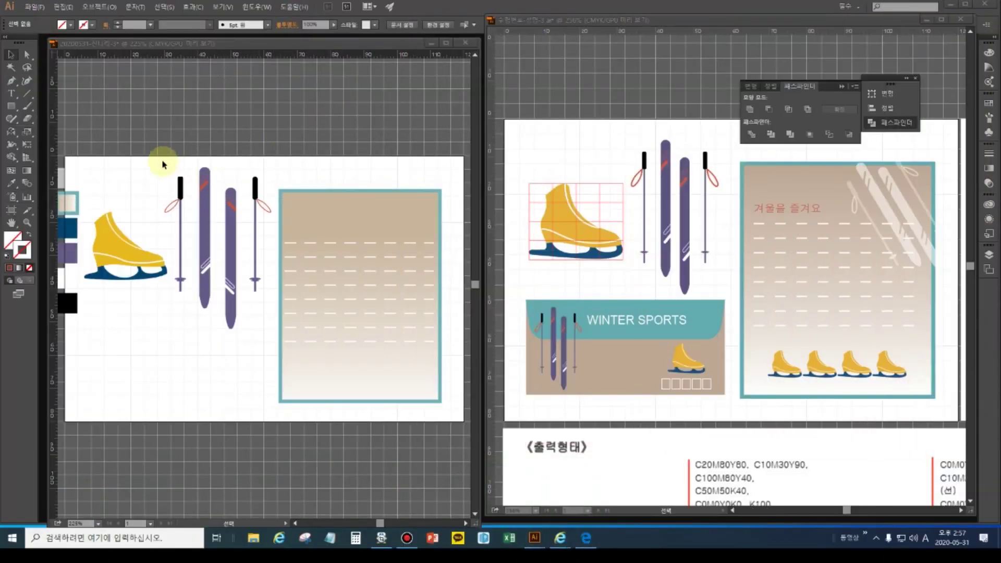
{"action": "left_click", "coordinate": [157, 152]}
{"action": "left_click_drag", "start_coordinate": [173, 154], "coordinate": [263, 251]}
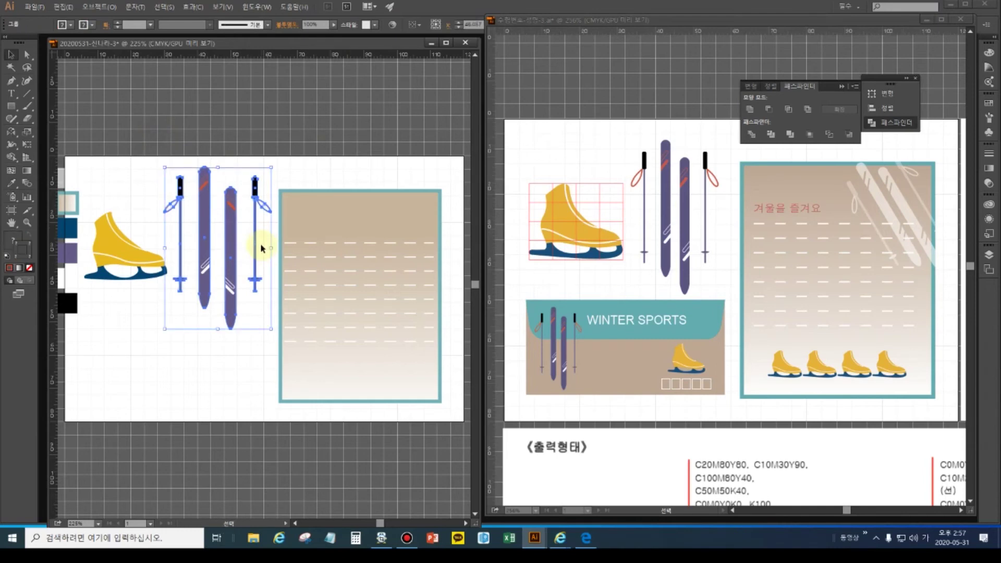
- Move the copied skis and poles onto the card's upper right, shrink them, and rotate them diagonally
{"action": "left_click_drag", "start_coordinate": [233, 228], "coordinate": [398, 220]}
{"action": "key", "text": "a"}
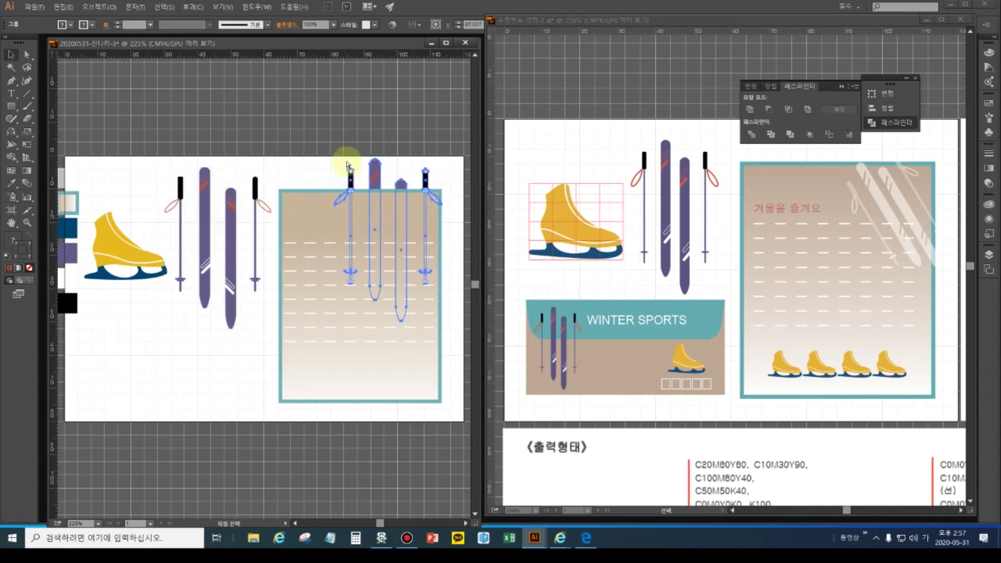
{"action": "key", "text": "v"}
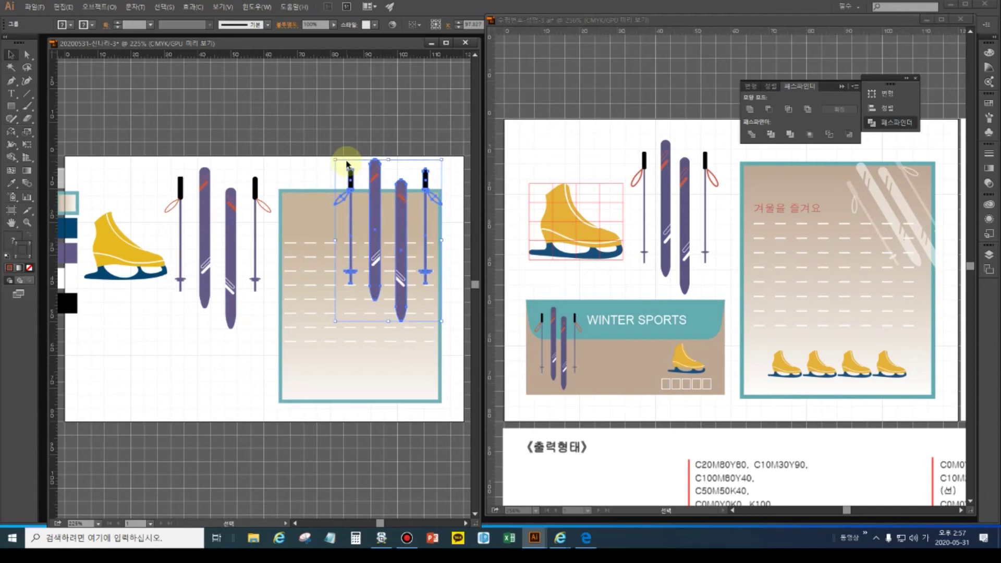
{"action": "left_click_drag", "start_coordinate": [336, 160], "coordinate": [363, 189]}
{"action": "left_click", "coordinate": [357, 172]}
{"action": "left_click", "coordinate": [388, 213]}
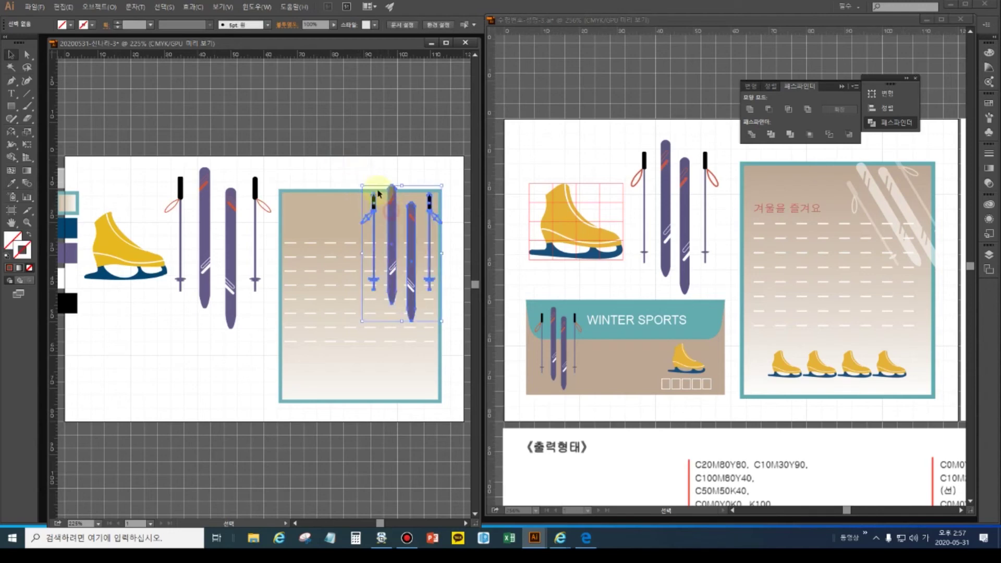
{"action": "left_click_drag", "start_coordinate": [361, 181], "coordinate": [333, 205]}
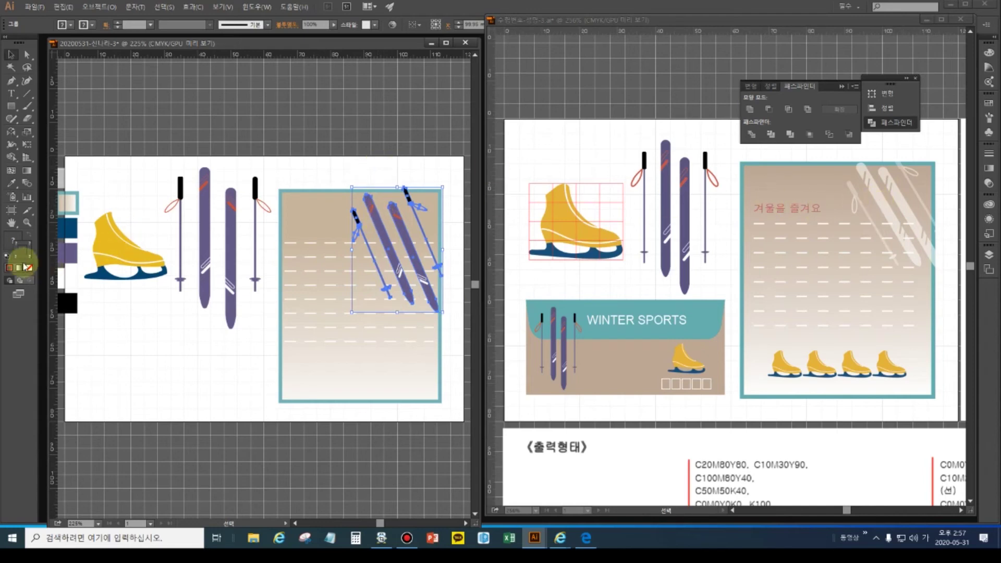
- Give the tilted skis the default white fill with a black stroke, trying them briefly without an outline
{"action": "left_click", "coordinate": [9, 259]}
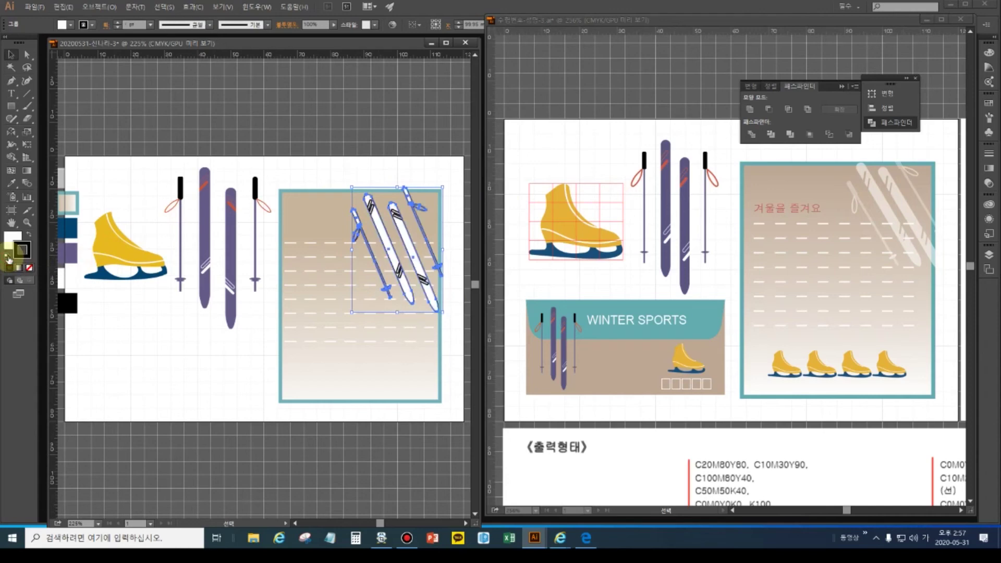
{"action": "left_click", "coordinate": [8, 259]}
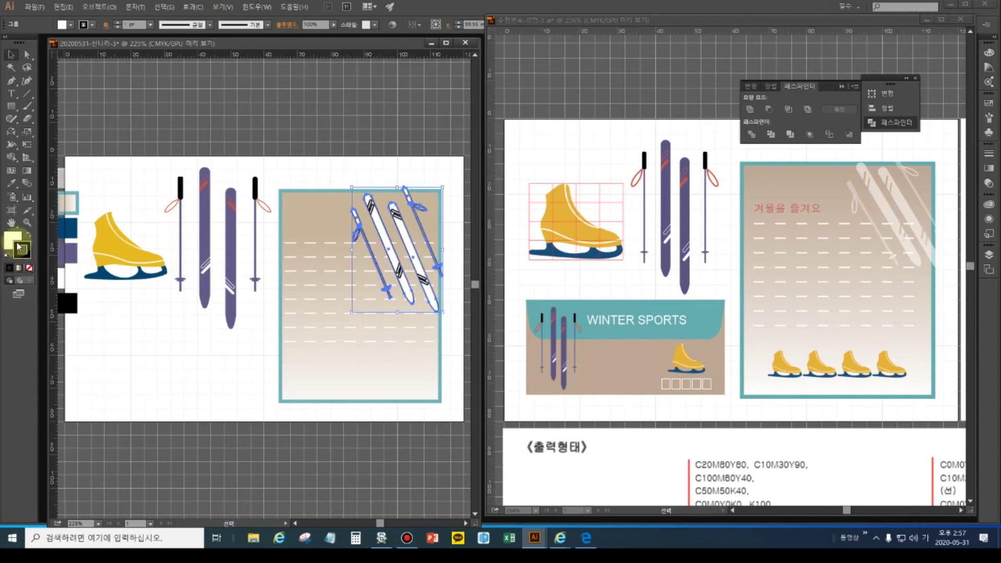
{"action": "left_click", "coordinate": [21, 250]}
{"action": "left_click", "coordinate": [29, 268]}
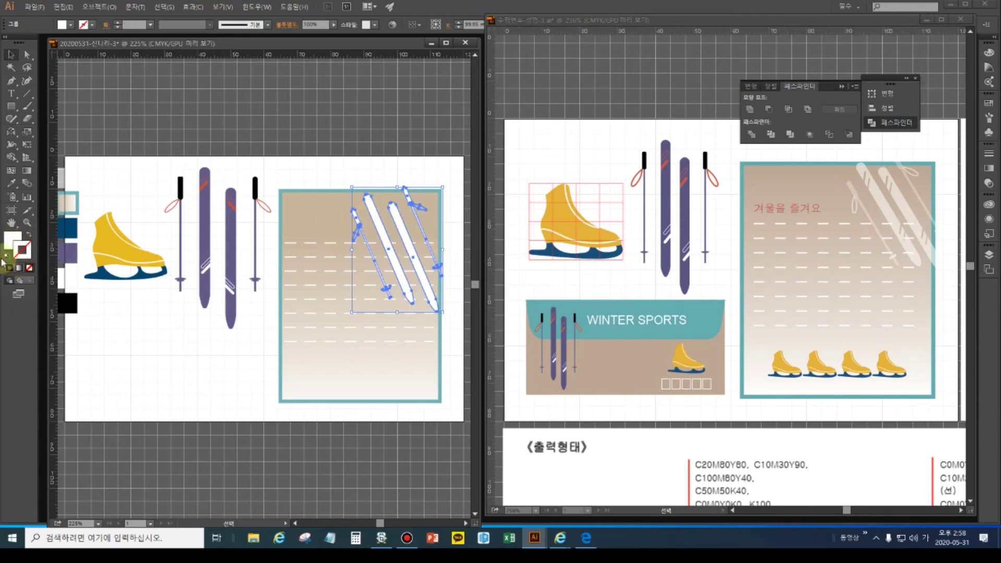
{"action": "left_click", "coordinate": [6, 259]}
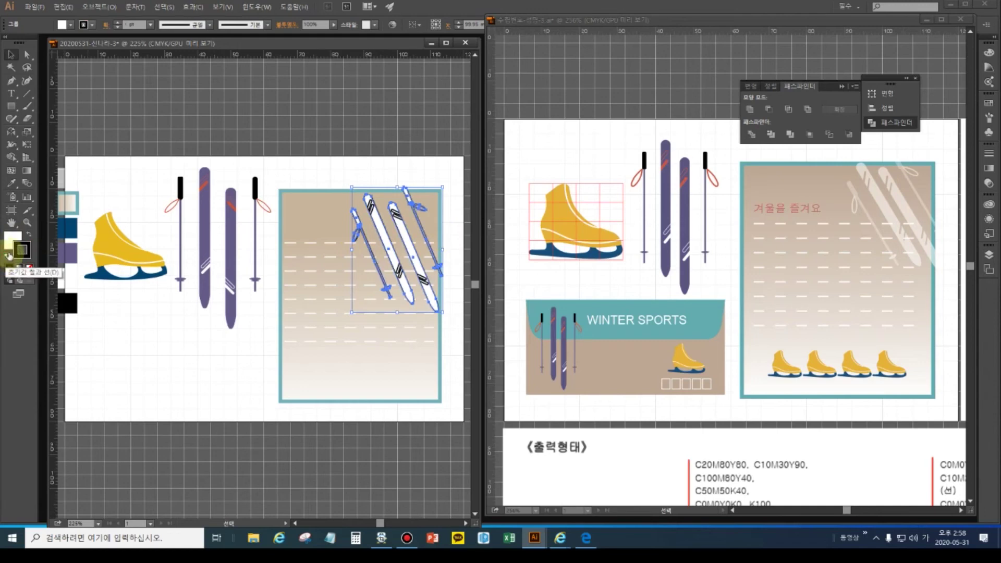
{"action": "left_click", "coordinate": [29, 267]}
{"action": "left_click", "coordinate": [396, 222]}
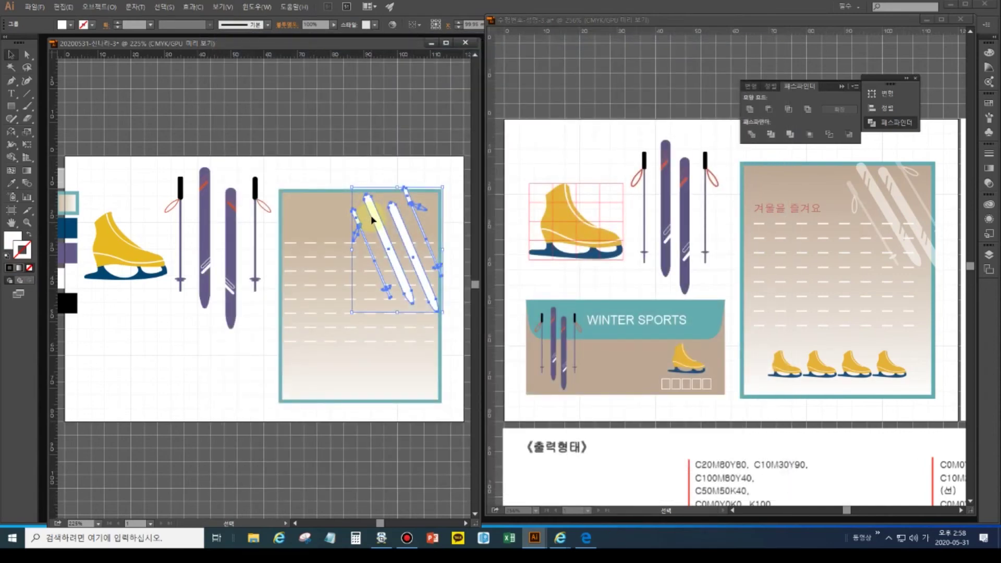
{"action": "left_click", "coordinate": [7, 255]}
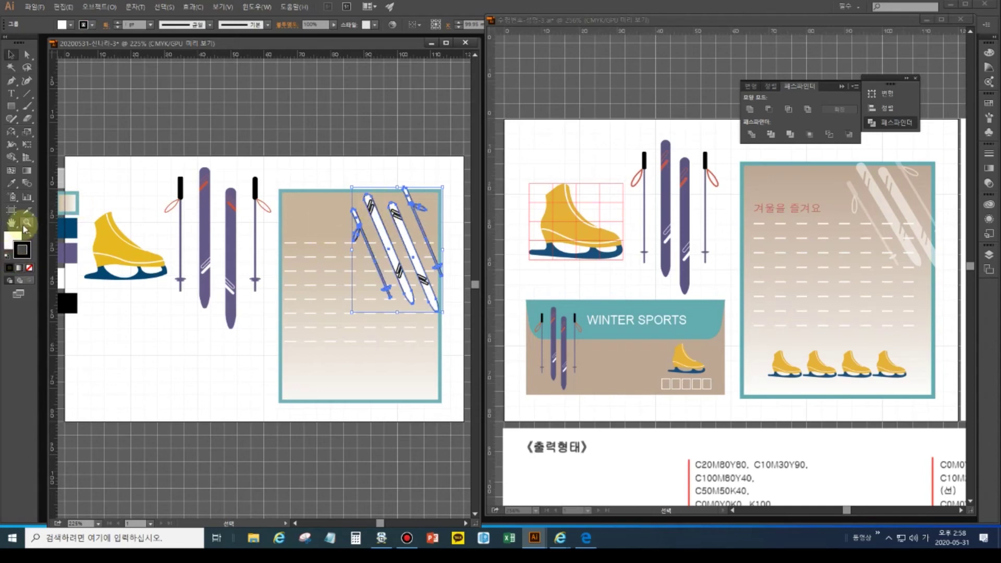
- Zoom in on the card's skis and select the left ski
{"action": "key", "text": "ctrl+plus"}
{"action": "key", "text": "ctrl+plus"}
{"action": "key", "text": "ctrl+plus"}
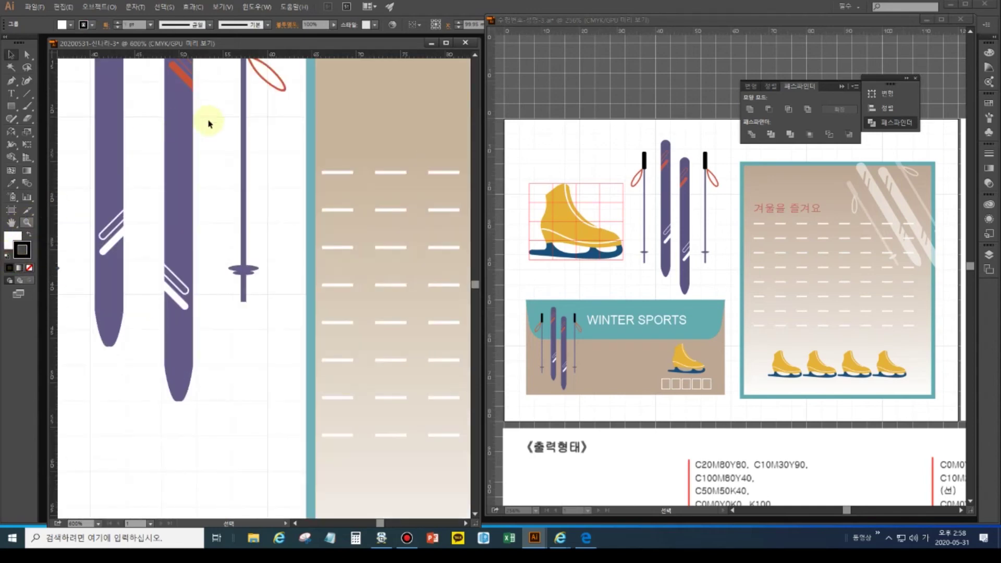
{"action": "left_click_drag", "start_coordinate": [380, 171], "coordinate": [54, 267]}
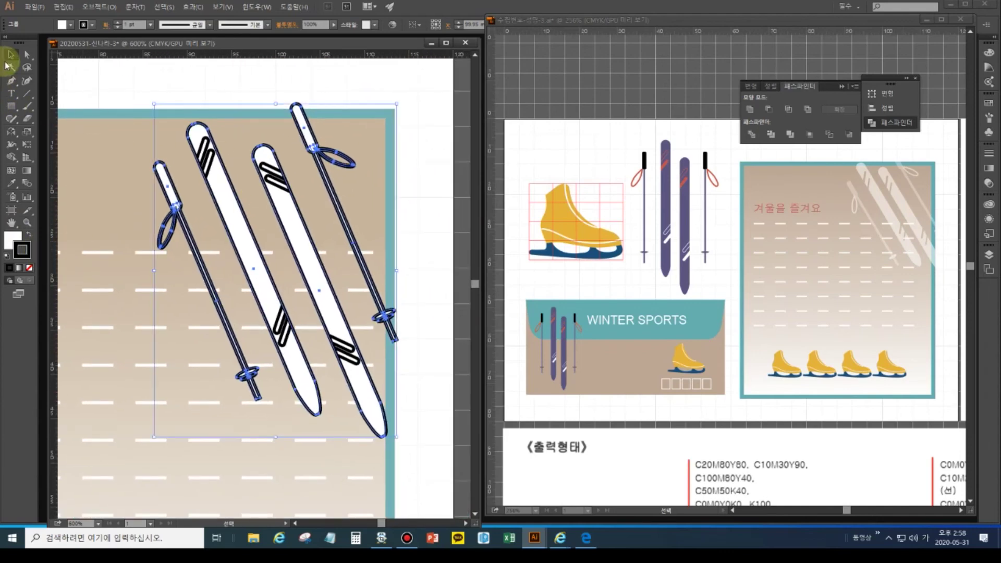
{"action": "left_click", "coordinate": [228, 90]}
{"action": "left_click", "coordinate": [211, 144]}
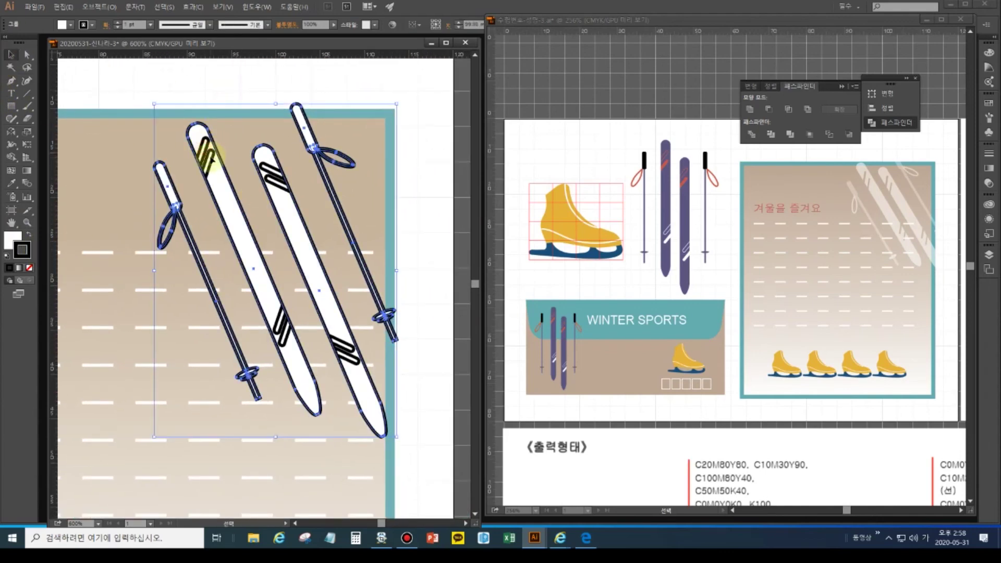
{"action": "key", "text": "a"}
{"action": "key", "text": "v"}
{"action": "left_click", "coordinate": [179, 94]}
{"action": "left_click", "coordinate": [200, 154]}
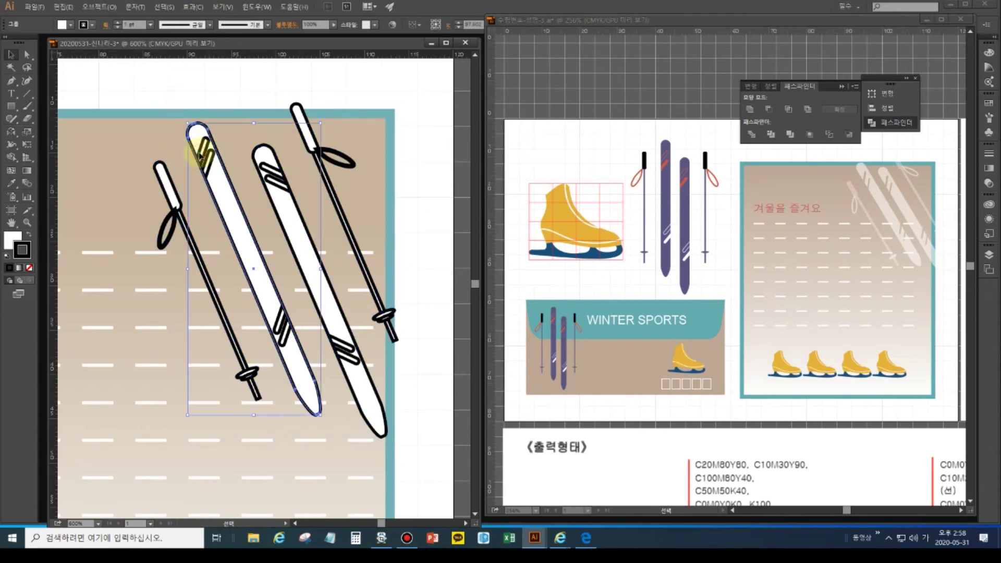
- Inside the left ski group, select the three binding stripes, delete them, then undo the deletion
{"action": "double_click", "coordinate": [200, 157]}
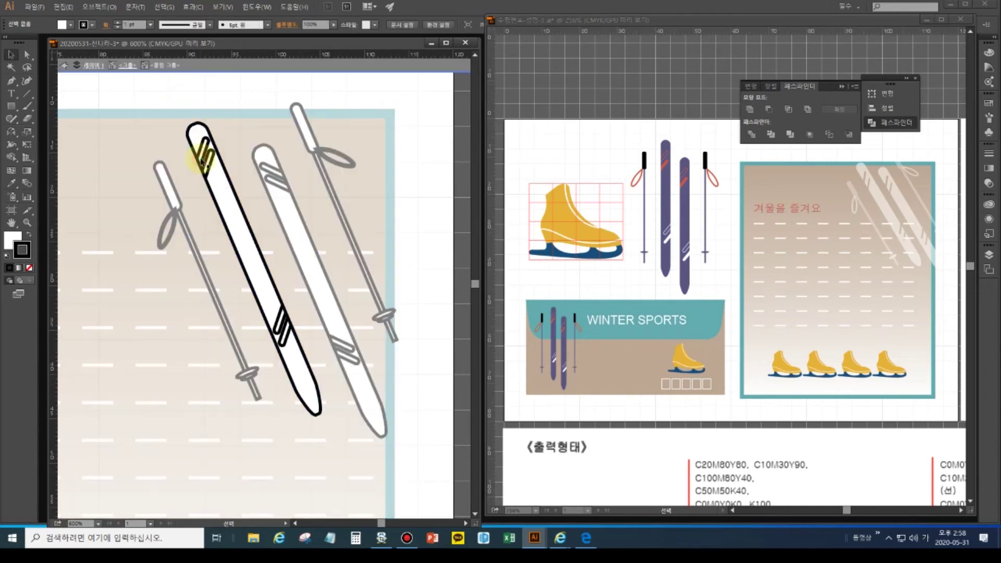
{"action": "left_click", "coordinate": [201, 157]}
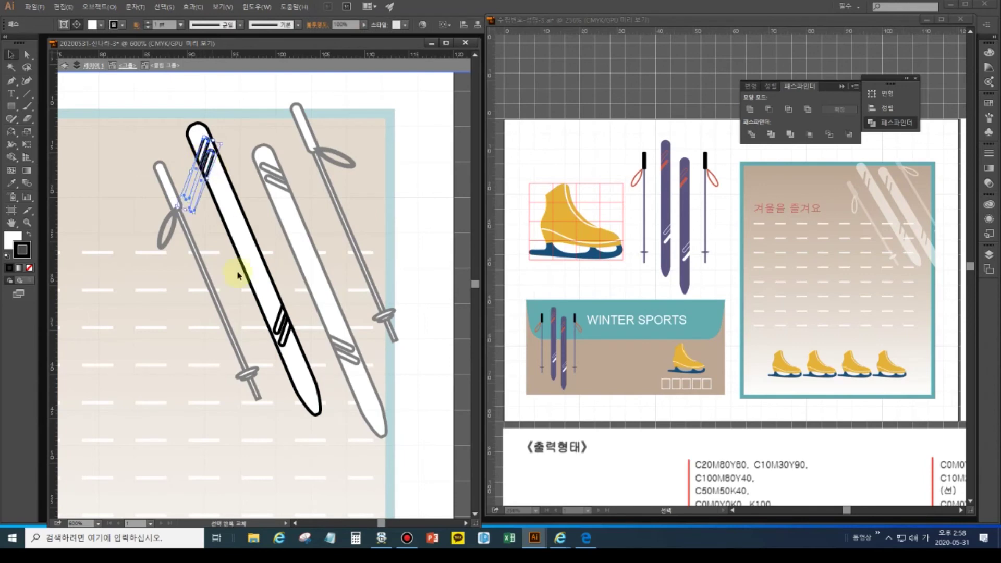
{"action": "left_click", "coordinate": [283, 331], "text": "shift"}
{"action": "left_click", "coordinate": [288, 341], "text": "shift"}
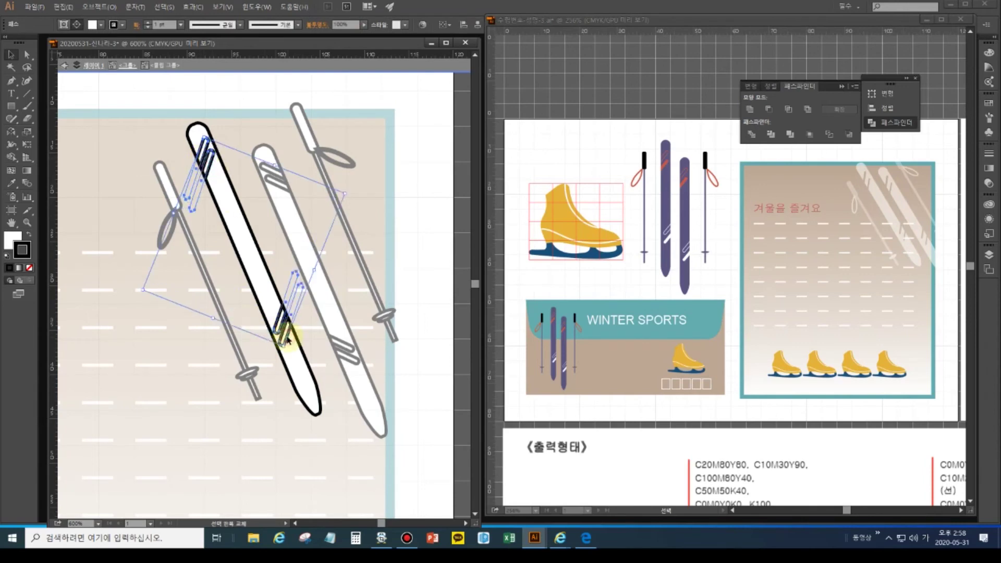
{"action": "key", "text": "Delete"}
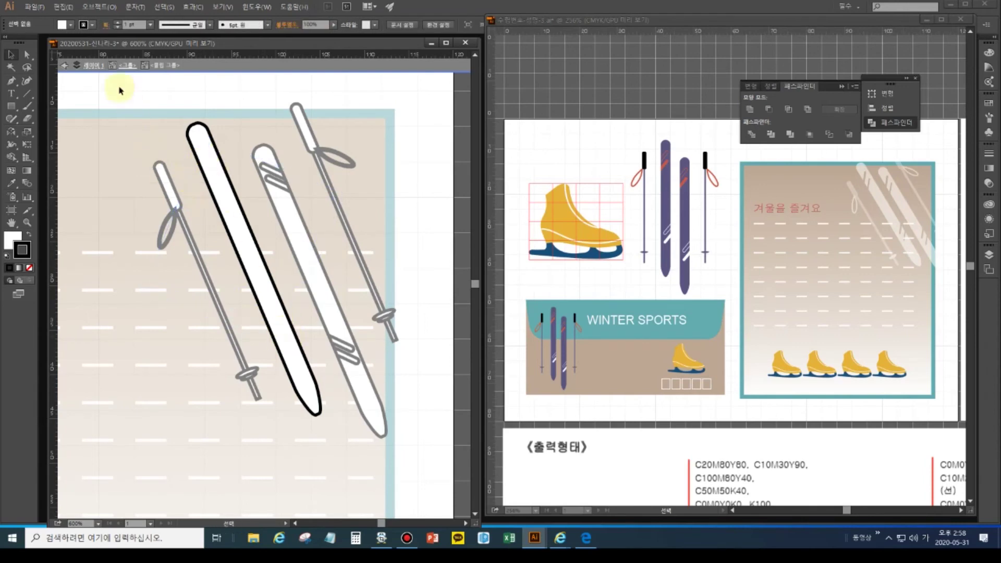
{"action": "left_click", "coordinate": [97, 67]}
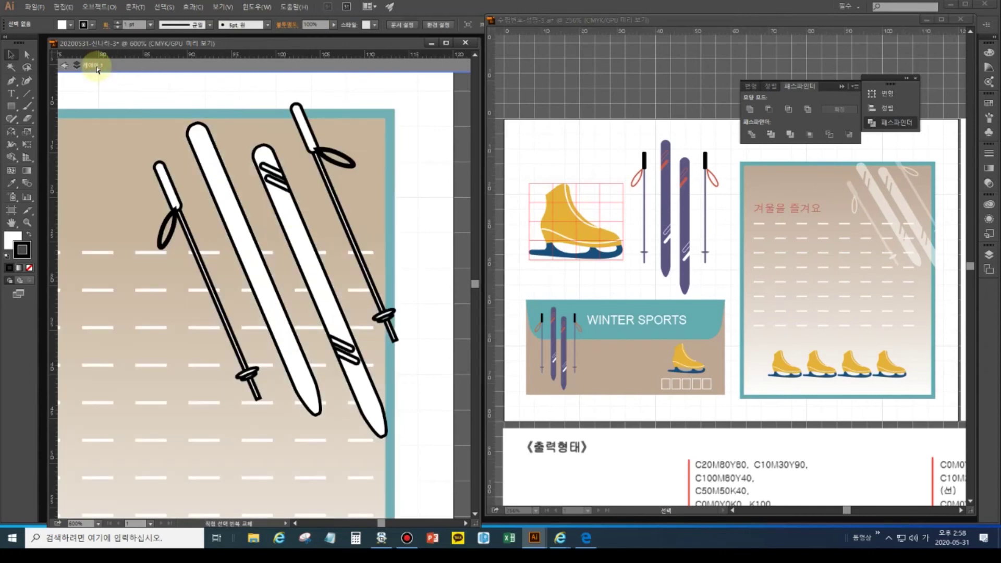
{"action": "key", "text": "ctrl+z"}
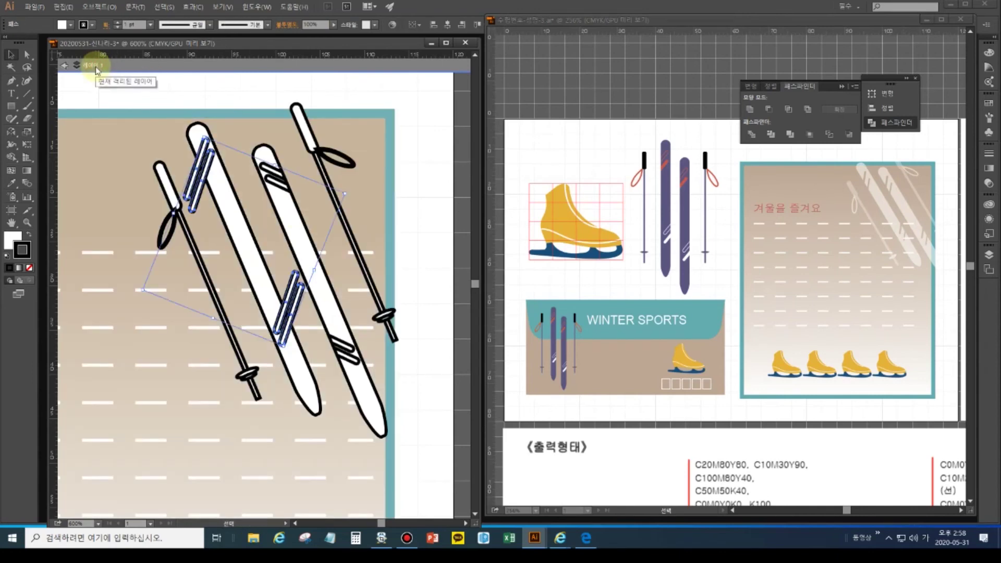
- Give the binding stripes no stroke and a pink fill, and group them
{"action": "left_click", "coordinate": [18, 251]}
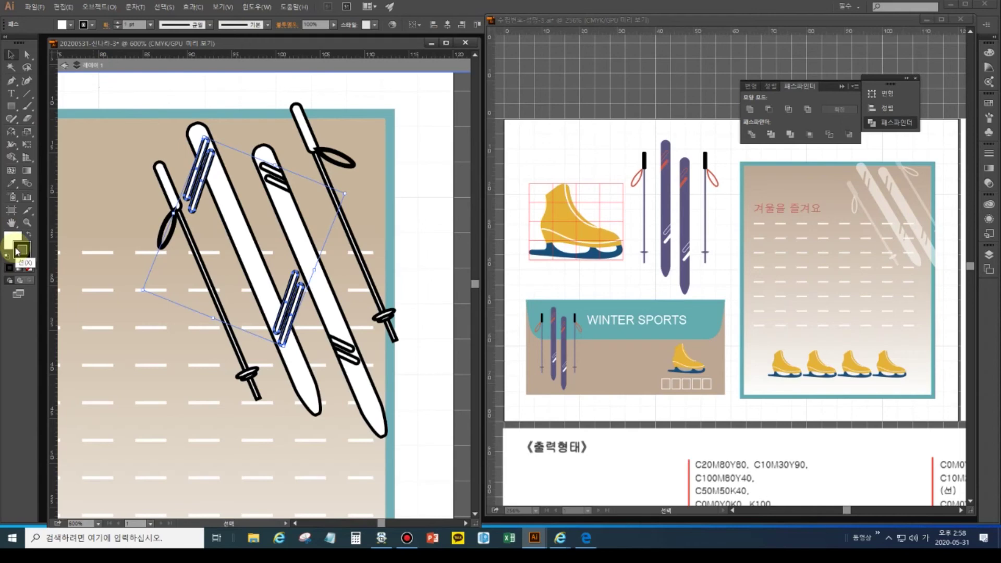
{"action": "left_click", "coordinate": [29, 267]}
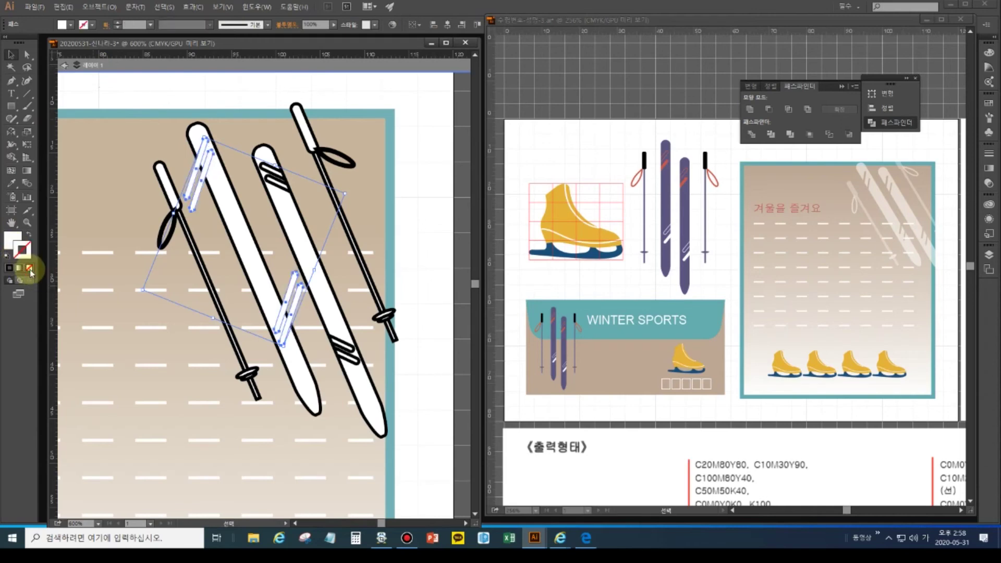
{"action": "left_click", "coordinate": [12, 239]}
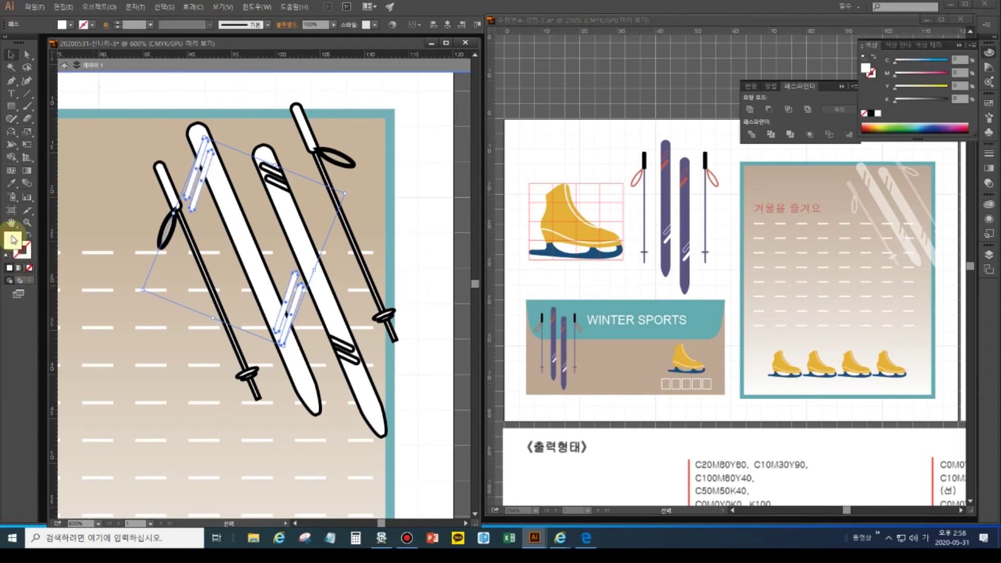
{"action": "left_click", "coordinate": [959, 123]}
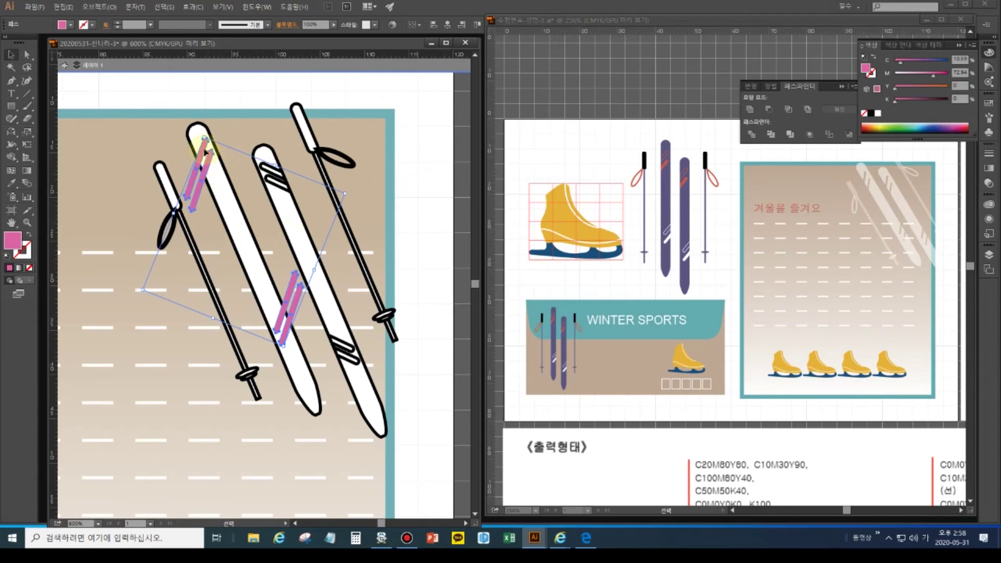
{"action": "key", "text": "ctrl+g"}
- Subtract the pink stripes from the left ski with Minus Front, expand it, and remove its outline
{"action": "left_click", "coordinate": [194, 134]}
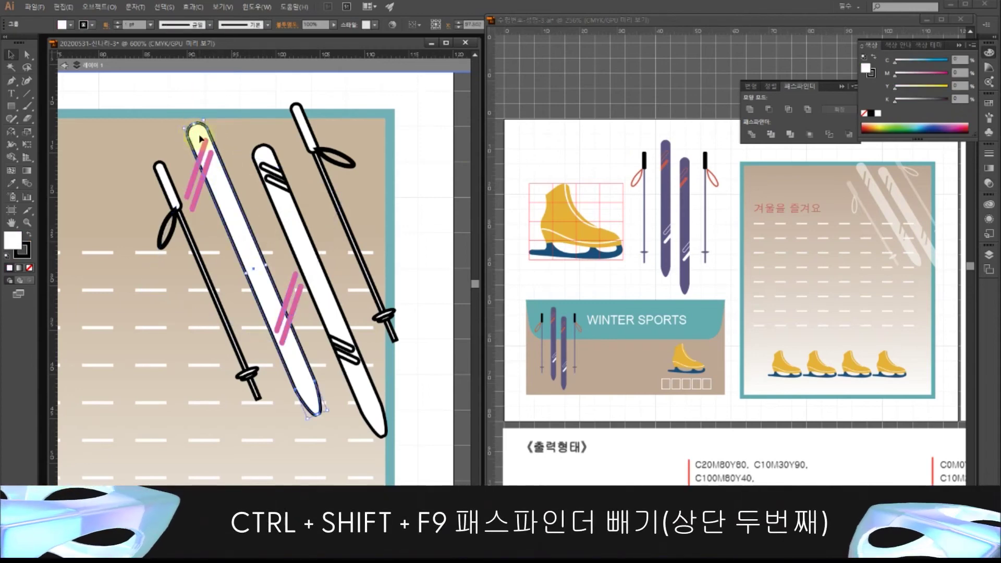
{"action": "left_click", "coordinate": [209, 172], "text": "shift"}
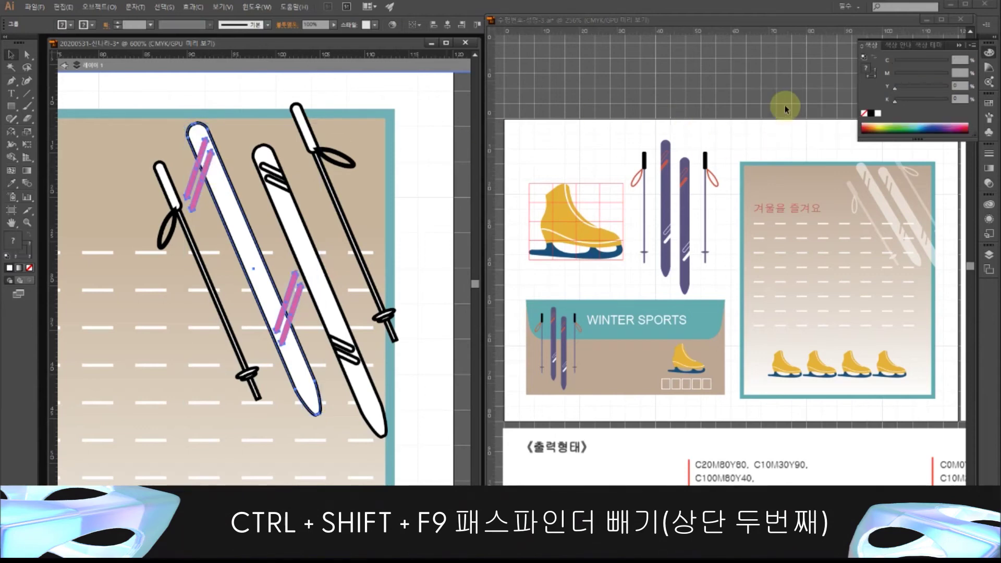
{"action": "left_click", "coordinate": [769, 111]}
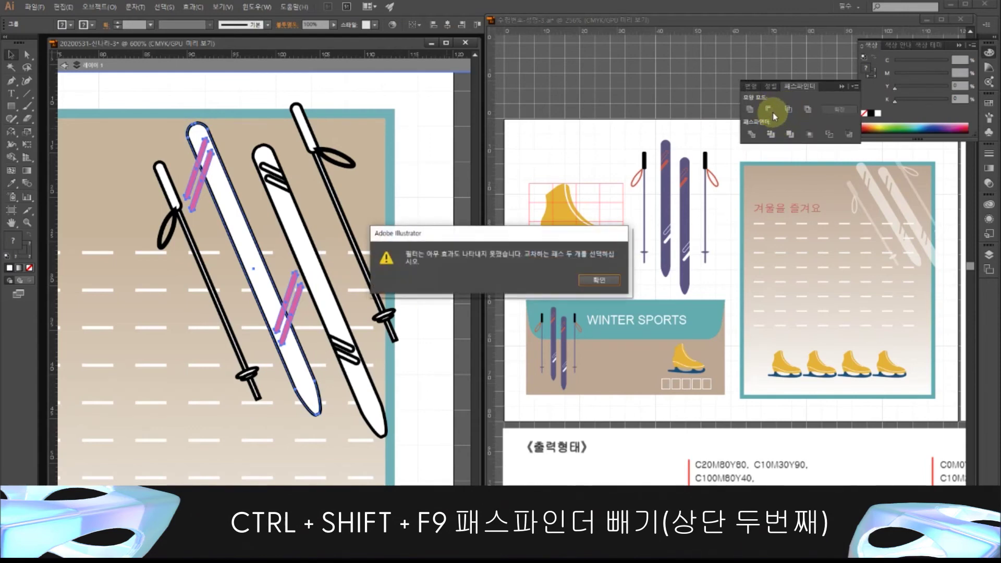
{"action": "left_click", "coordinate": [601, 280]}
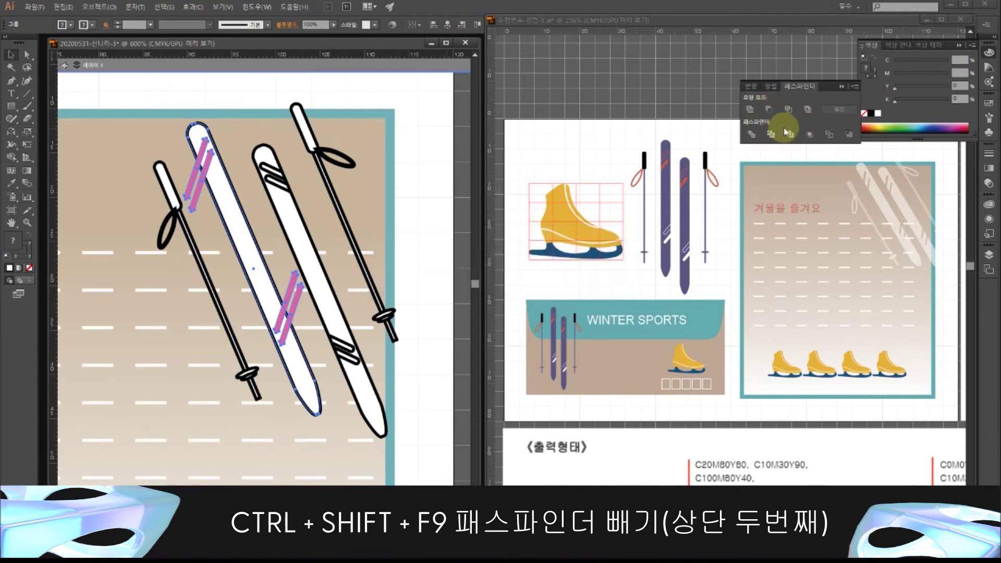
{"action": "left_click", "coordinate": [768, 112]}
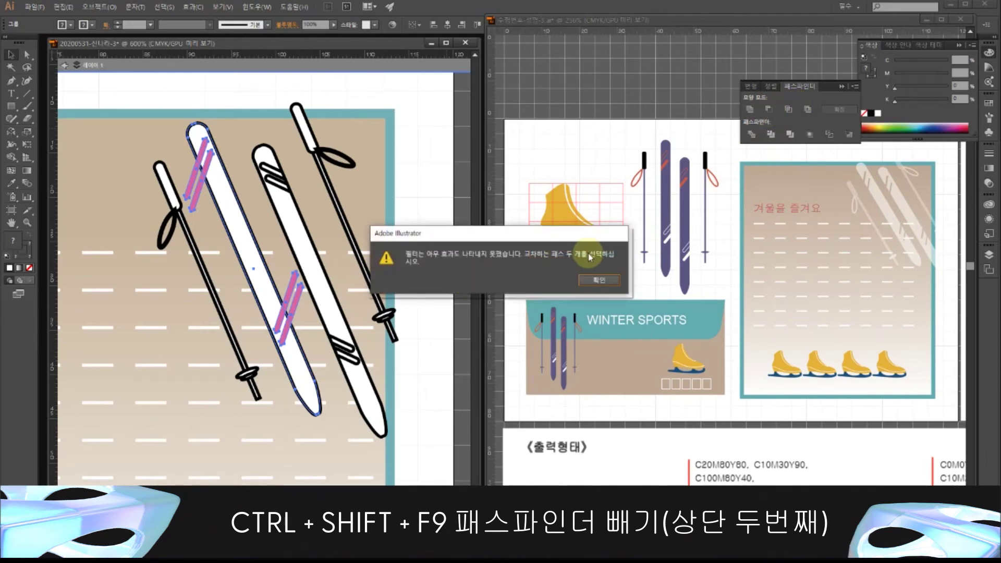
{"action": "left_click", "coordinate": [600, 281]}
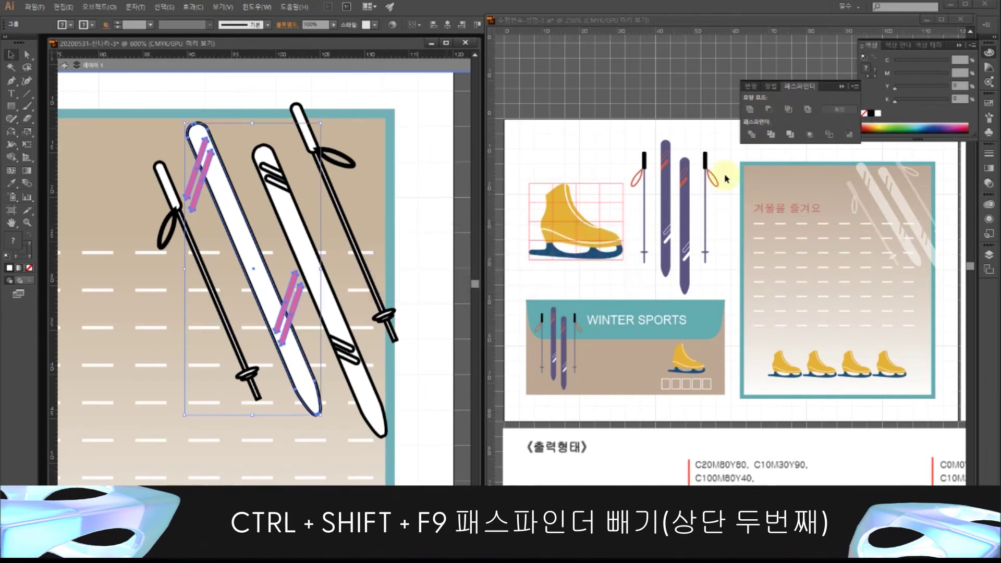
{"action": "left_click", "coordinate": [769, 109], "text": "alt"}
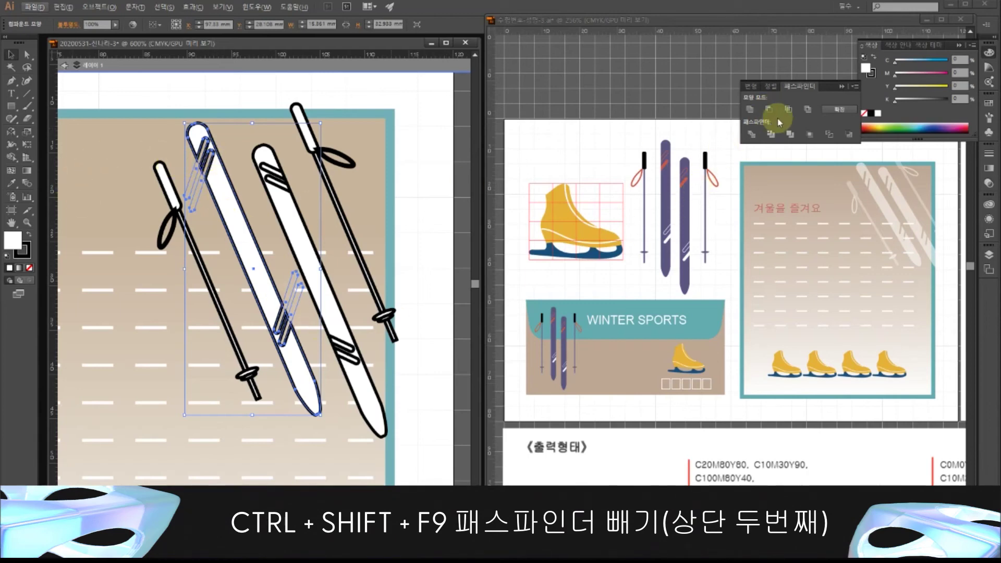
{"action": "left_click", "coordinate": [845, 111]}
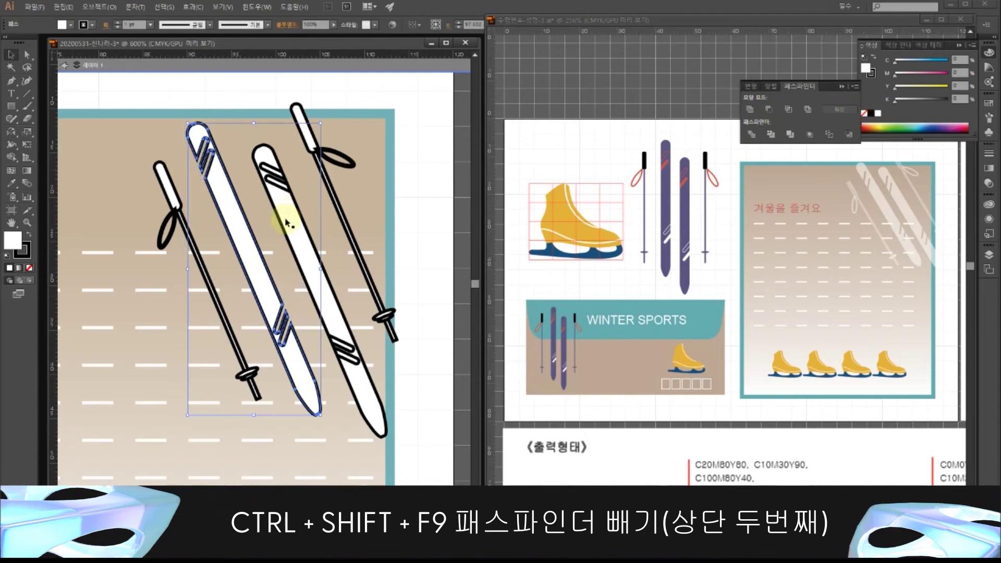
{"action": "left_click", "coordinate": [23, 250]}
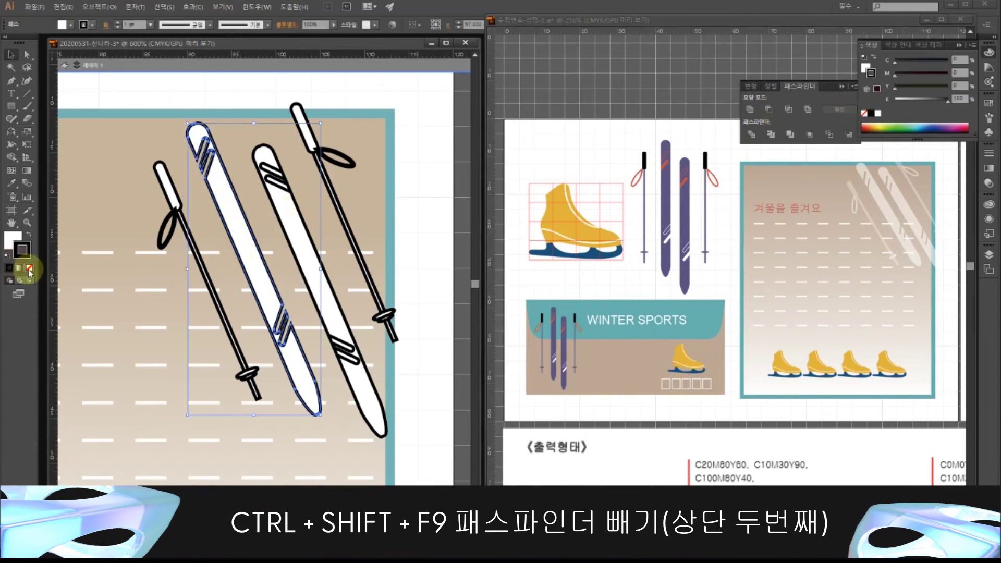
{"action": "left_click", "coordinate": [29, 267]}
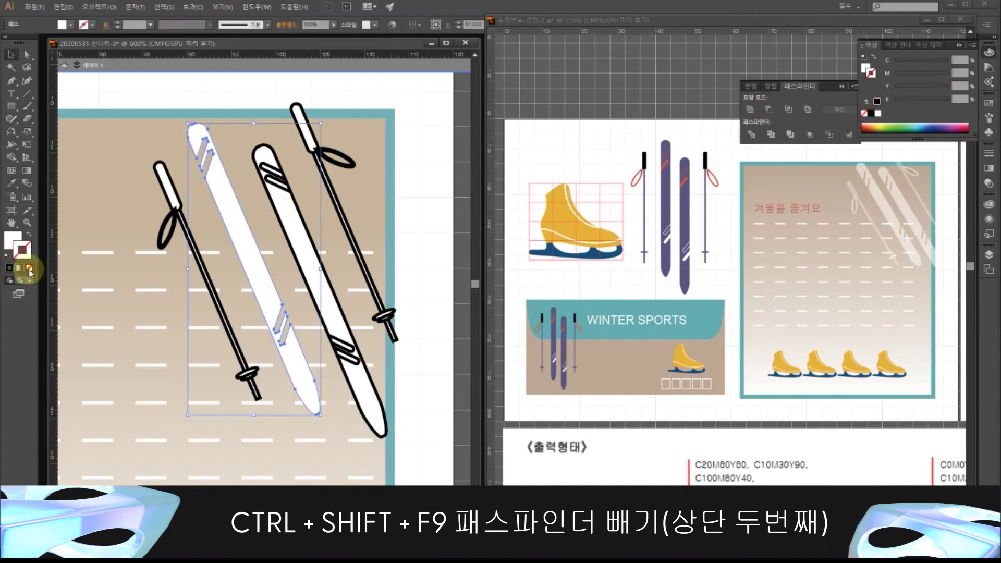
{"action": "left_click", "coordinate": [285, 205]}
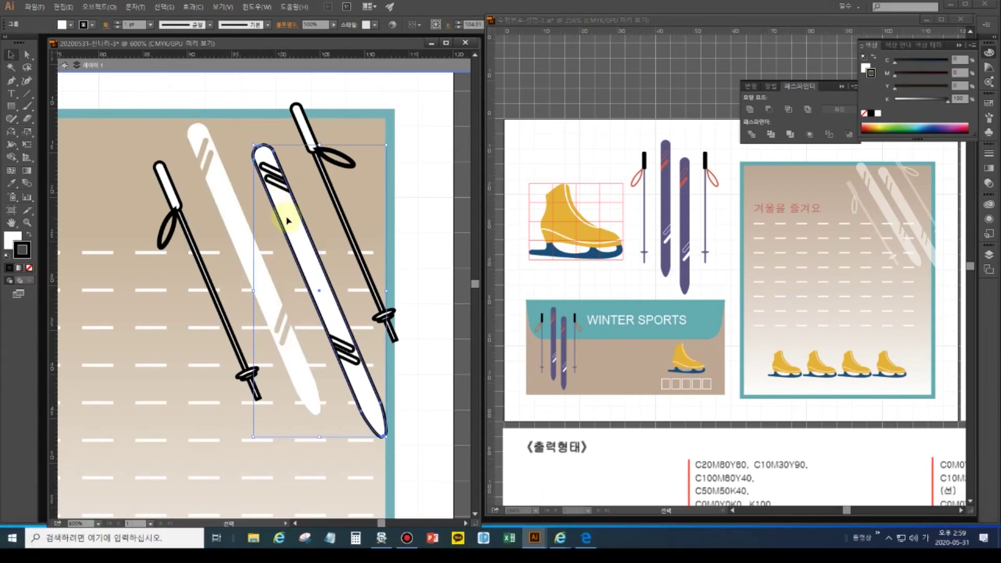
- Select the right ski group and isolate it down to its stripe paths
{"action": "left_click", "coordinate": [246, 97]}
{"action": "left_click", "coordinate": [267, 167]}
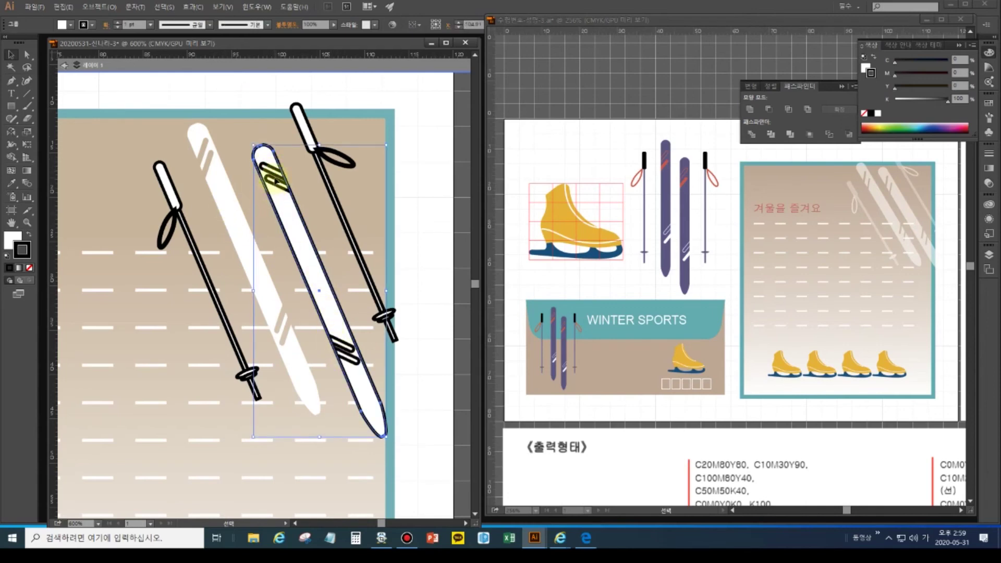
{"action": "double_click", "coordinate": [272, 178]}
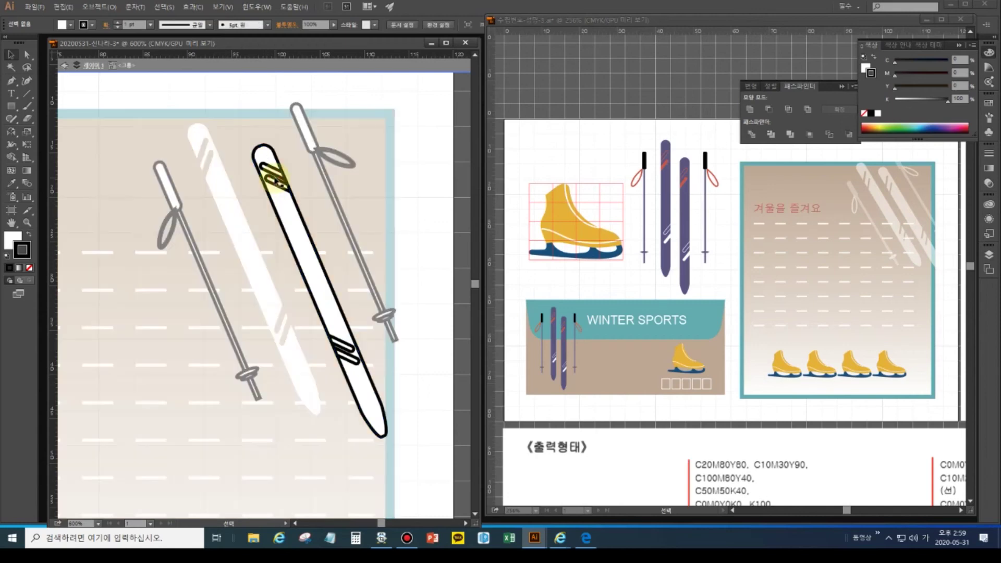
{"action": "double_click", "coordinate": [275, 179]}
{"action": "left_click", "coordinate": [275, 179]}
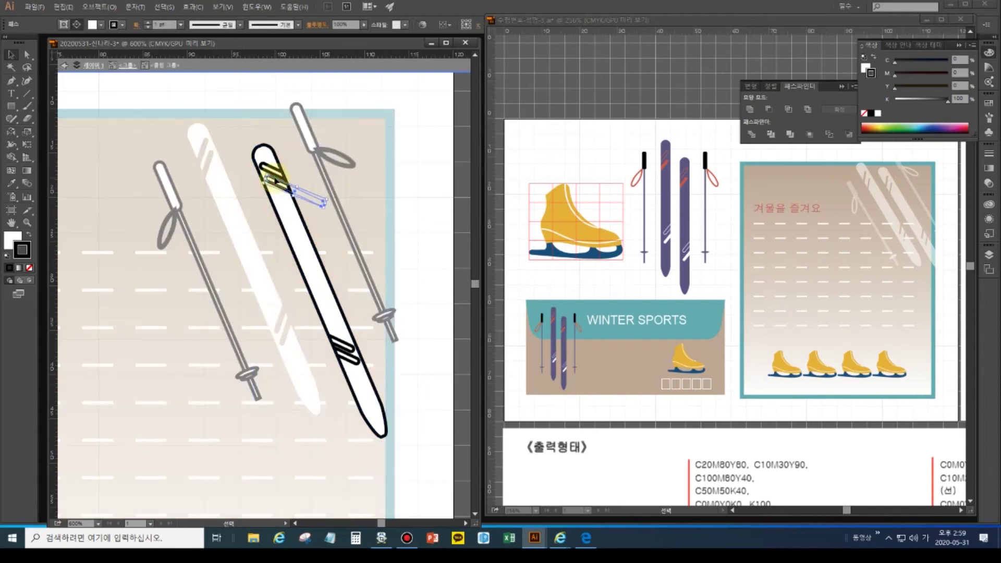
- Select the four stripes on the right ski, delete them, and exit isolation mode
{"action": "left_click", "coordinate": [277, 173]}
{"action": "left_click", "coordinate": [274, 172], "text": "shift"}
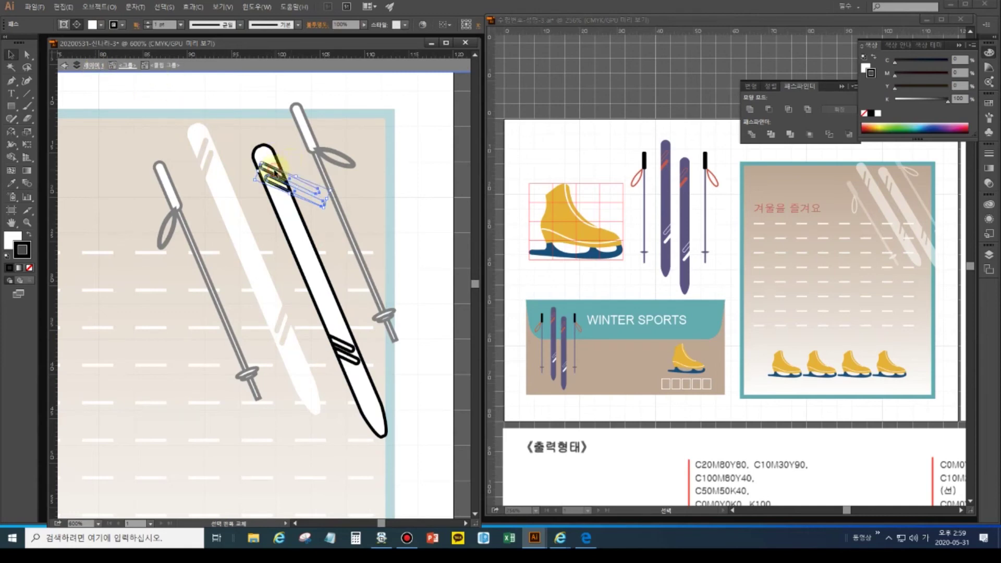
{"action": "left_click", "coordinate": [342, 346], "text": "shift"}
{"action": "left_click", "coordinate": [334, 332], "text": "shift"}
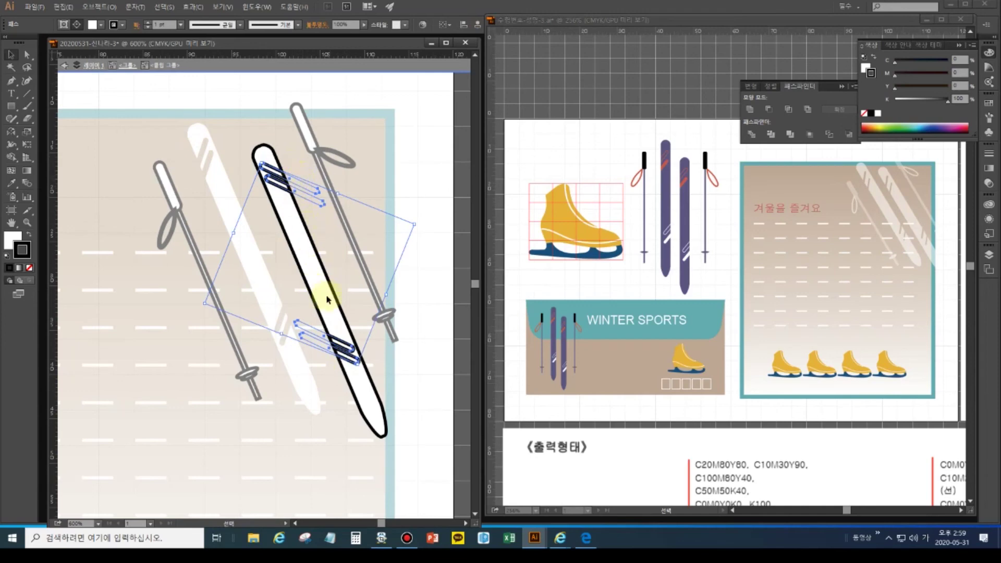
{"action": "key", "text": "a"}
{"action": "key", "text": "Delete"}
{"action": "key", "text": "v"}
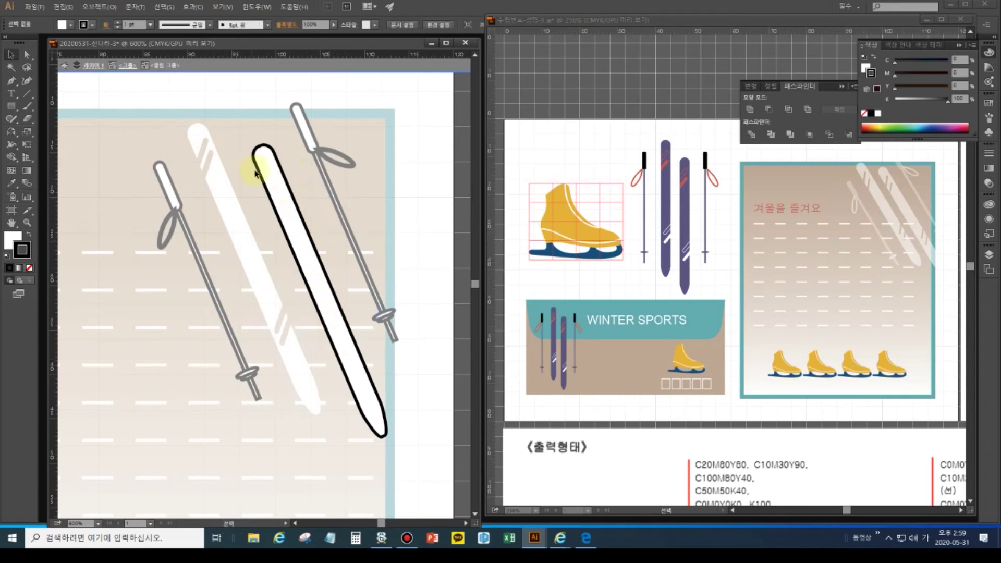
{"action": "left_click", "coordinate": [91, 65]}
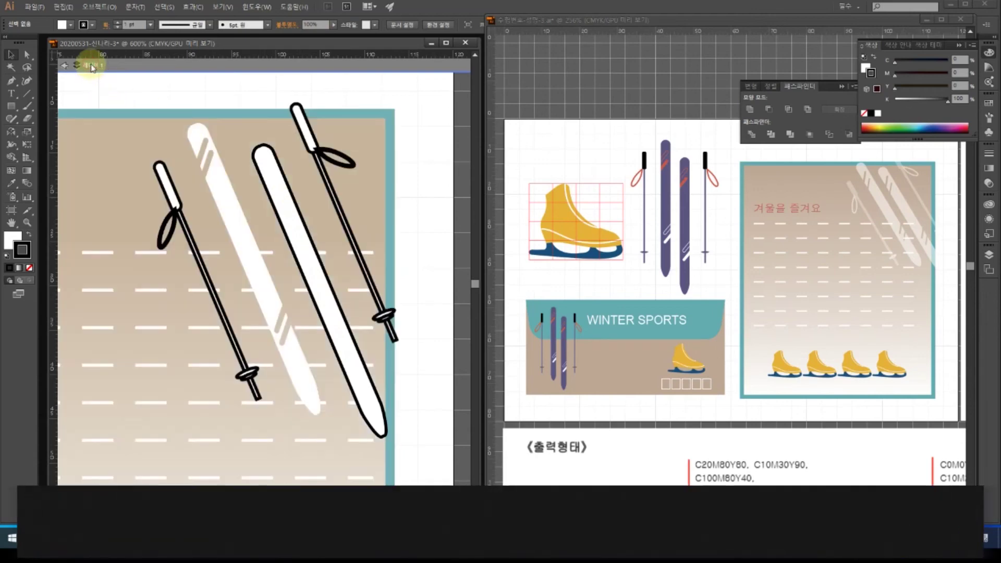
- Paste the stripe shapes in front, group them, and make them light blue with no stroke
{"action": "left_click", "coordinate": [66, 68]}
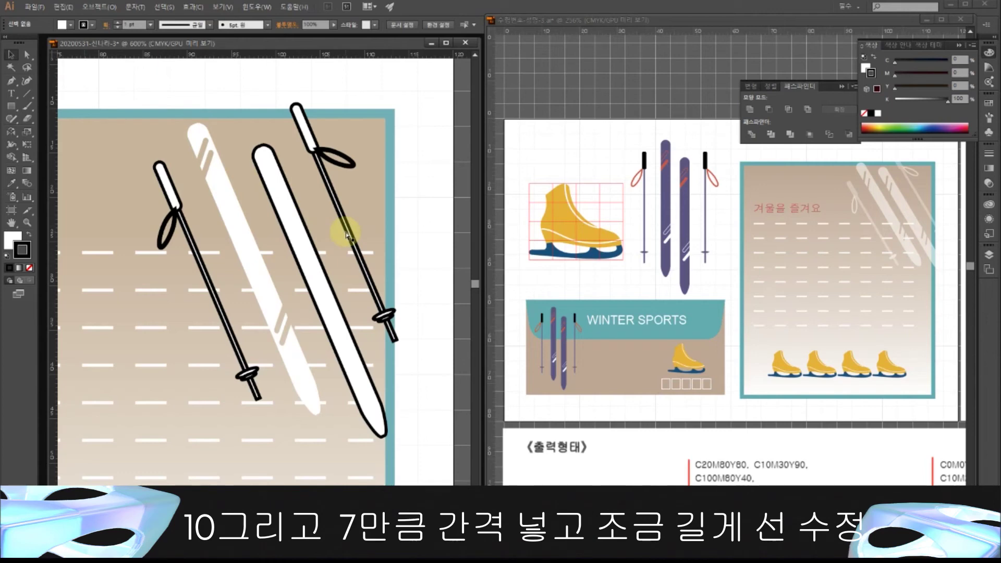
{"action": "key", "text": "ctrl+f"}
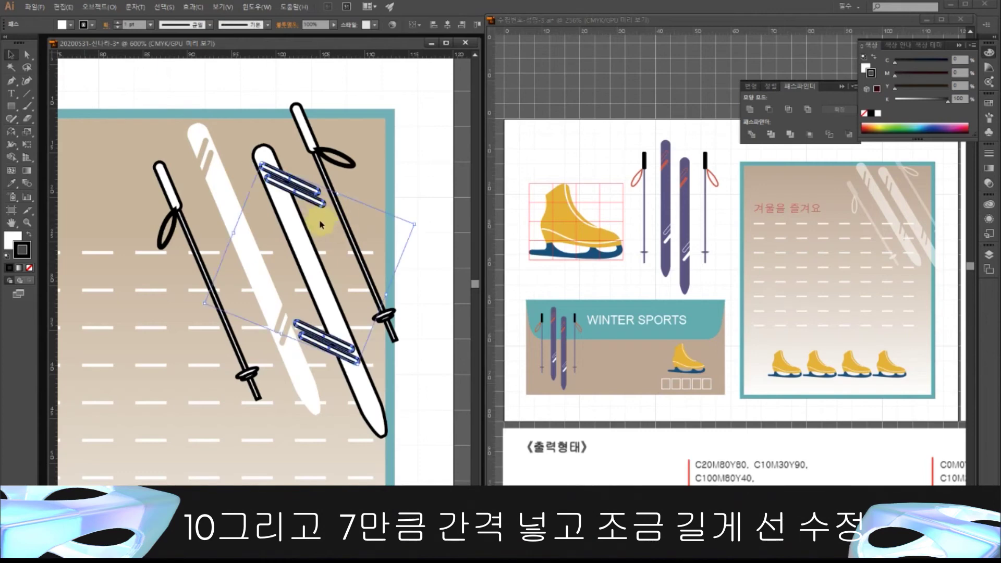
{"action": "key", "text": "ctrl+g"}
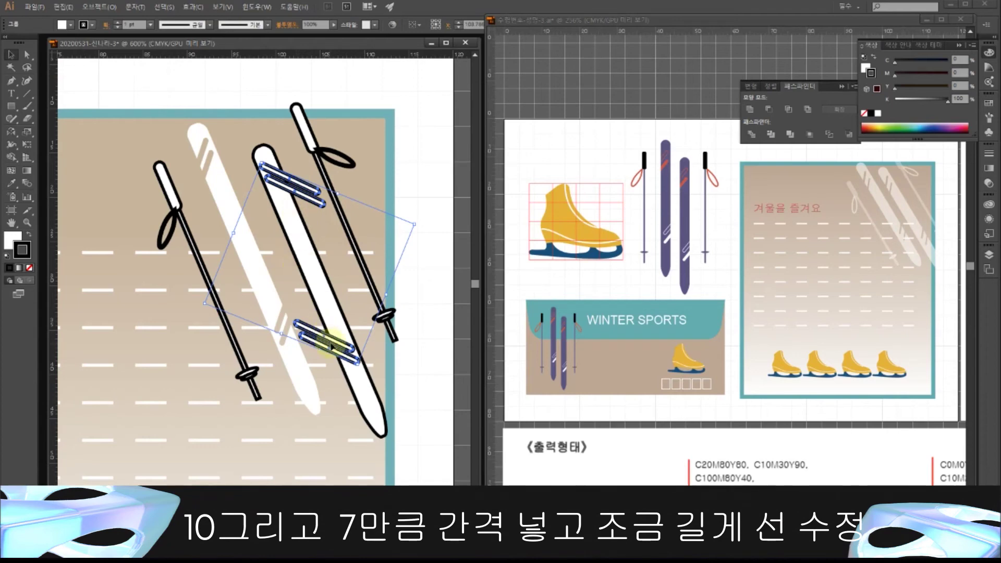
{"action": "left_click", "coordinate": [29, 268]}
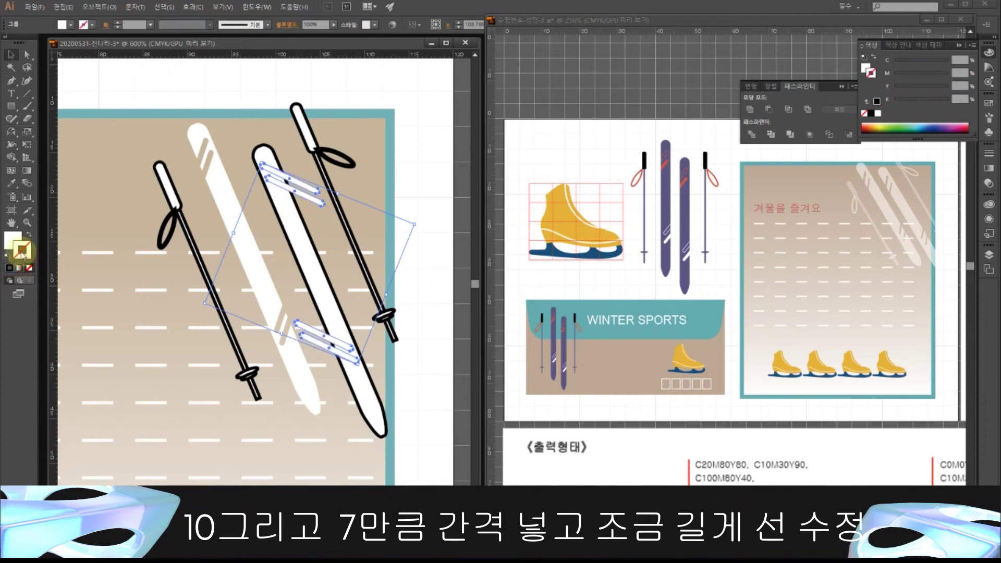
{"action": "left_click", "coordinate": [13, 238]}
{"action": "left_click", "coordinate": [928, 121]}
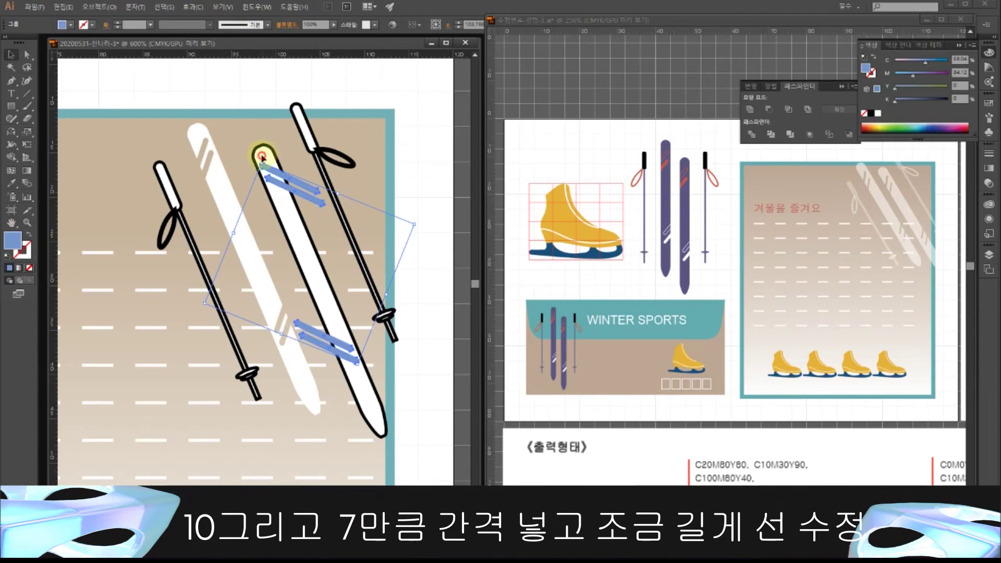
- Subtract the bindings group from the right ski with Minus Front, expand it, and set stroke to None
{"action": "left_click", "coordinate": [263, 157]}
{"action": "left_click", "coordinate": [296, 180], "text": "shift"}
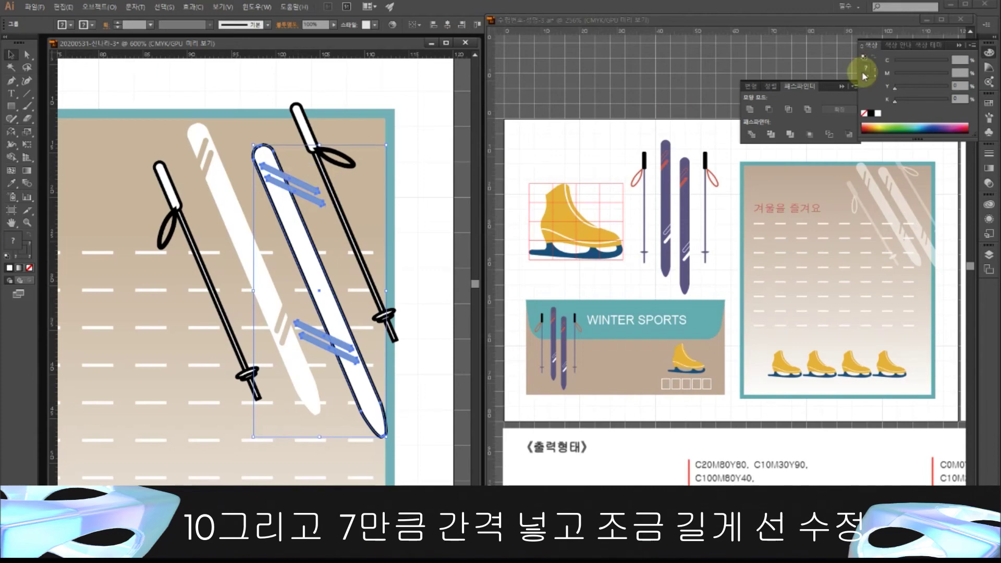
{"action": "left_click", "coordinate": [768, 110]}
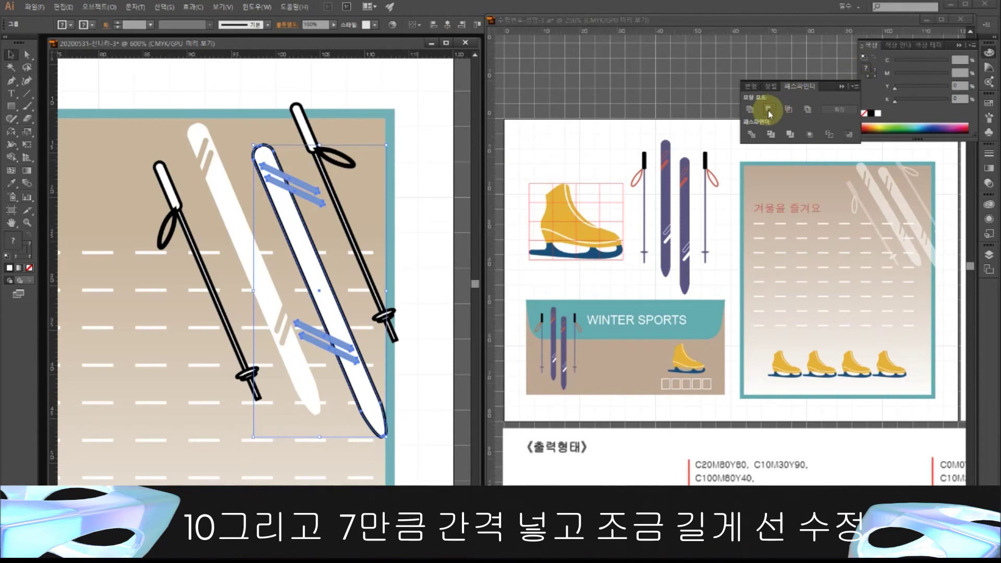
{"action": "left_click", "coordinate": [599, 280]}
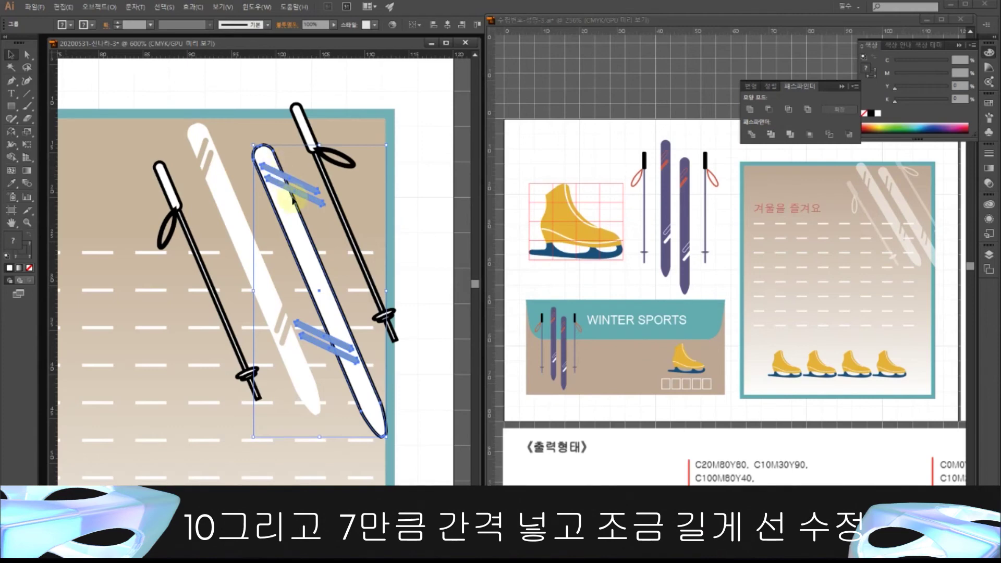
{"action": "left_click", "coordinate": [768, 108]}
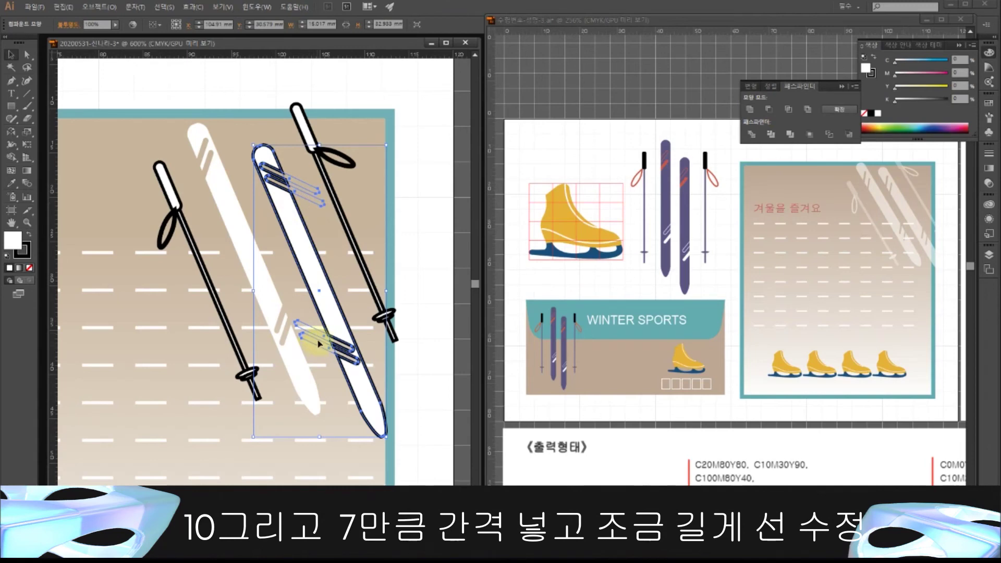
{"action": "left_click", "coordinate": [841, 108]}
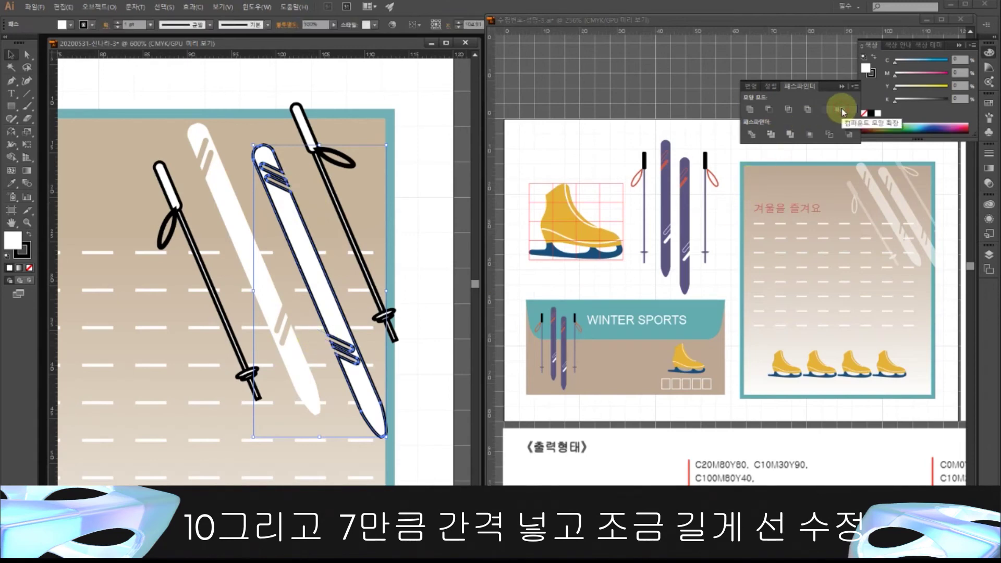
{"action": "left_click", "coordinate": [841, 111]}
{"action": "left_click", "coordinate": [29, 270]}
{"action": "left_click", "coordinate": [30, 270]}
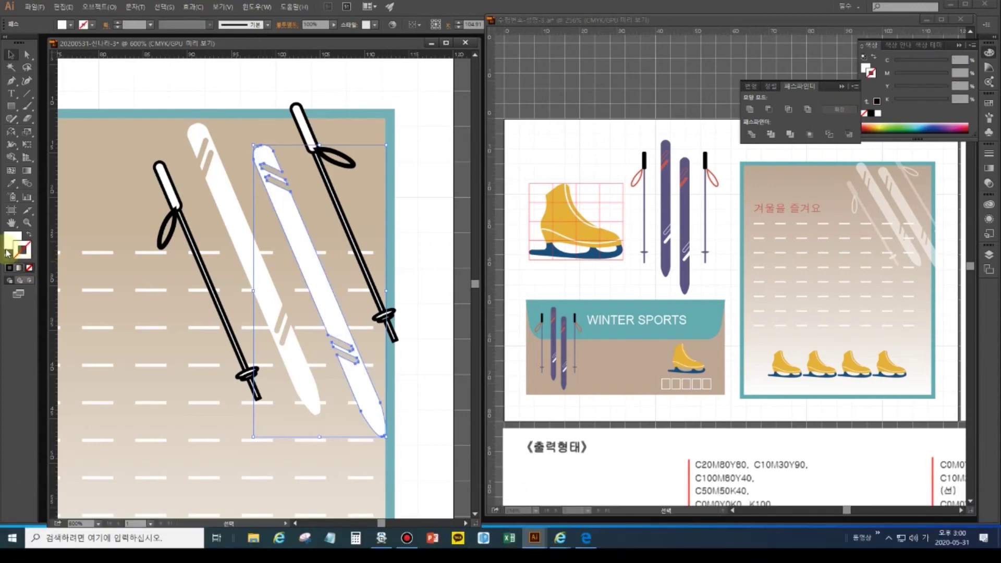
- Set the stroke of both ski poles to None
{"action": "left_click", "coordinate": [168, 198]}
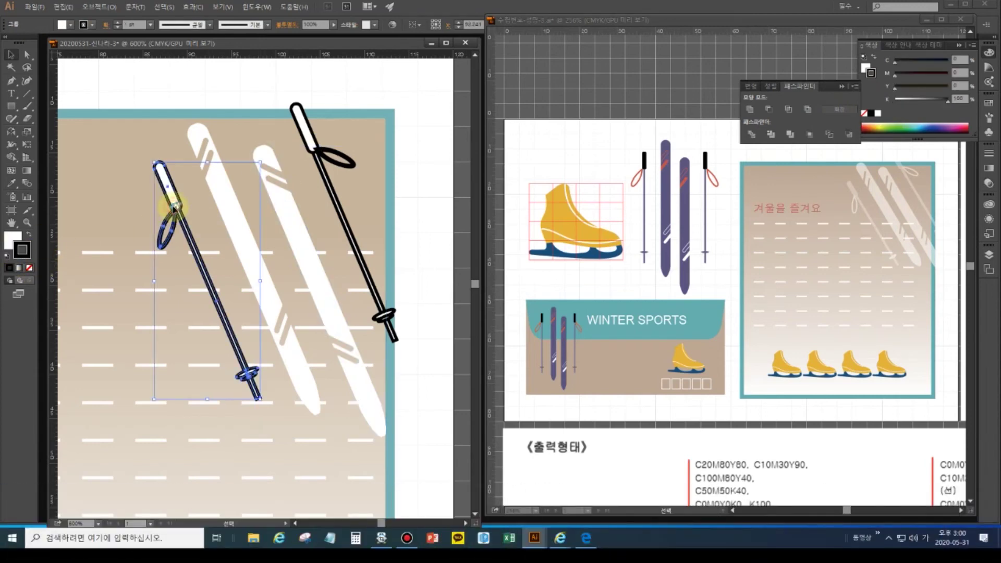
{"action": "left_click", "coordinate": [29, 268]}
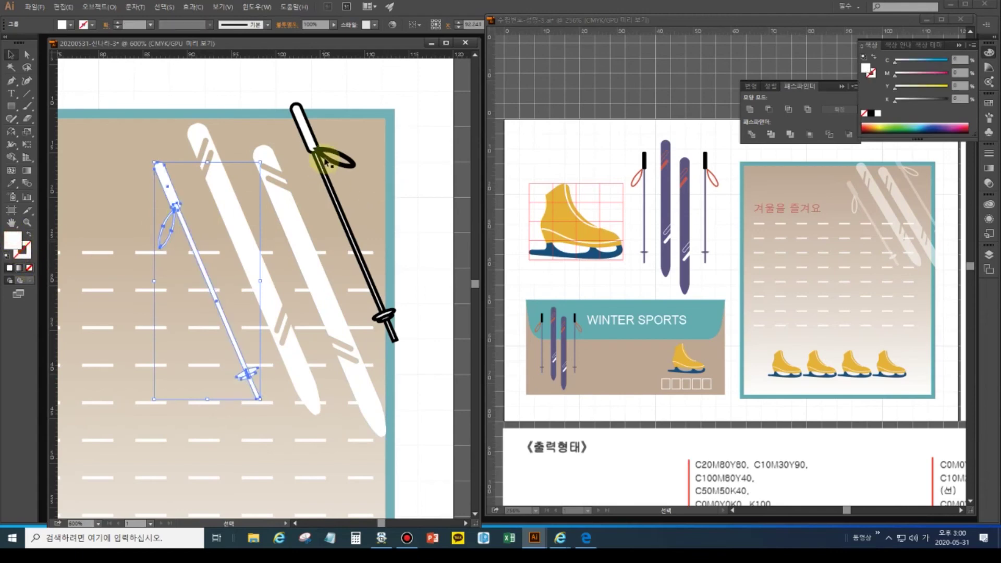
{"action": "left_click", "coordinate": [321, 156]}
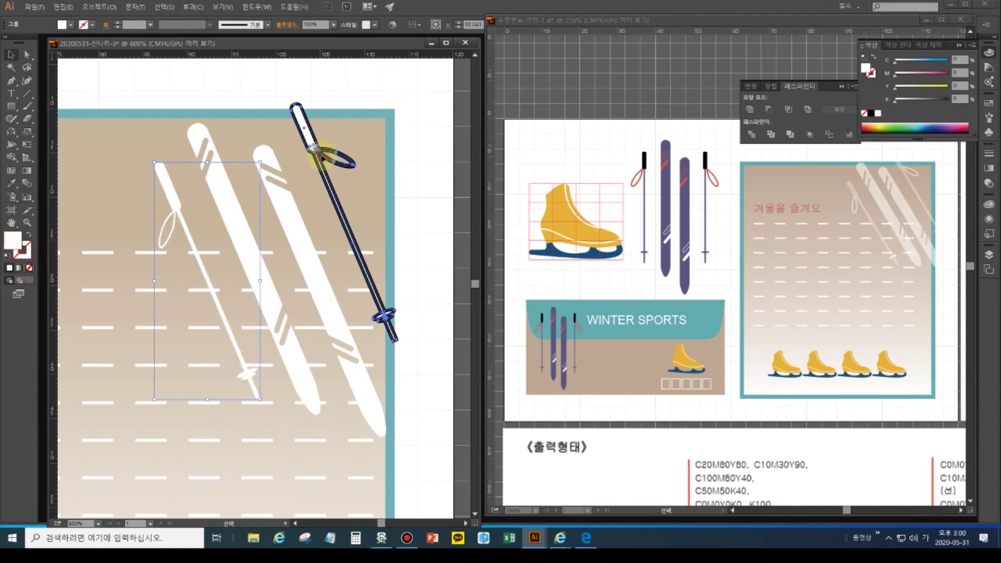
{"action": "left_click", "coordinate": [30, 270]}
- Set both skis and both poles to 60% opacity in the Transparency panel, then fit the artboard in view
{"action": "left_click", "coordinate": [190, 186]}
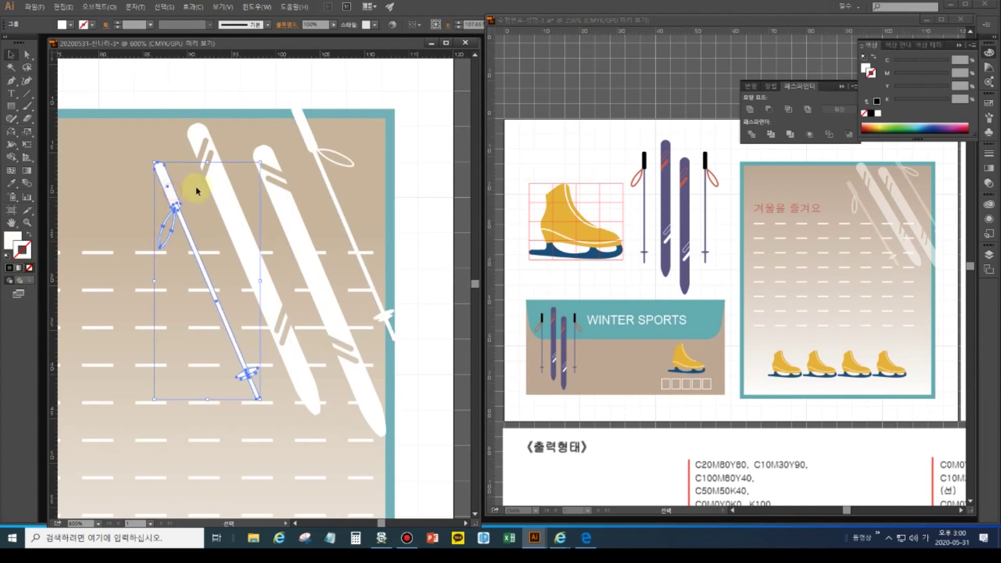
{"action": "left_click", "coordinate": [202, 140], "text": "shift"}
{"action": "left_click", "coordinate": [268, 157], "text": "shift"}
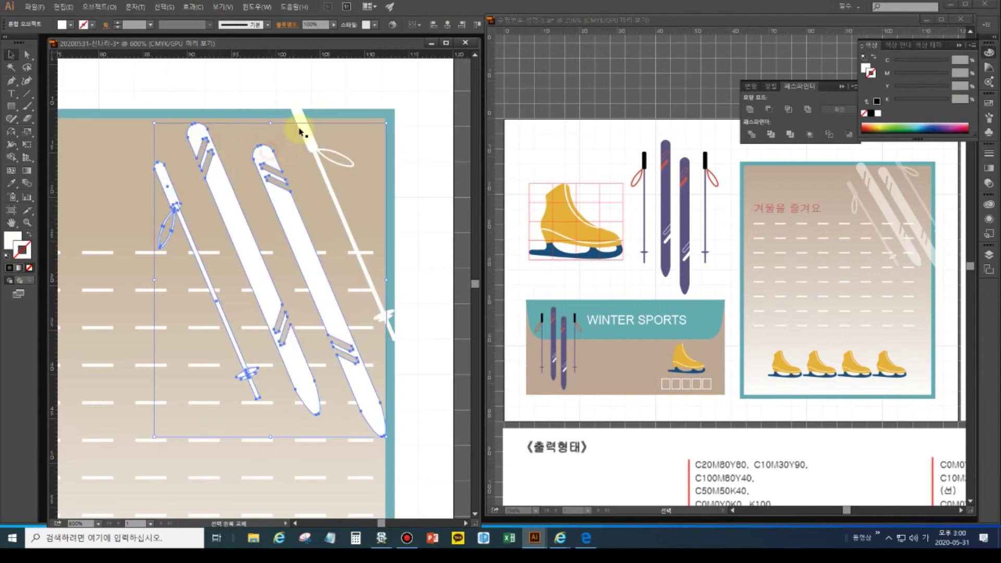
{"action": "left_click", "coordinate": [298, 111], "text": "shift"}
{"action": "left_click", "coordinate": [256, 7]}
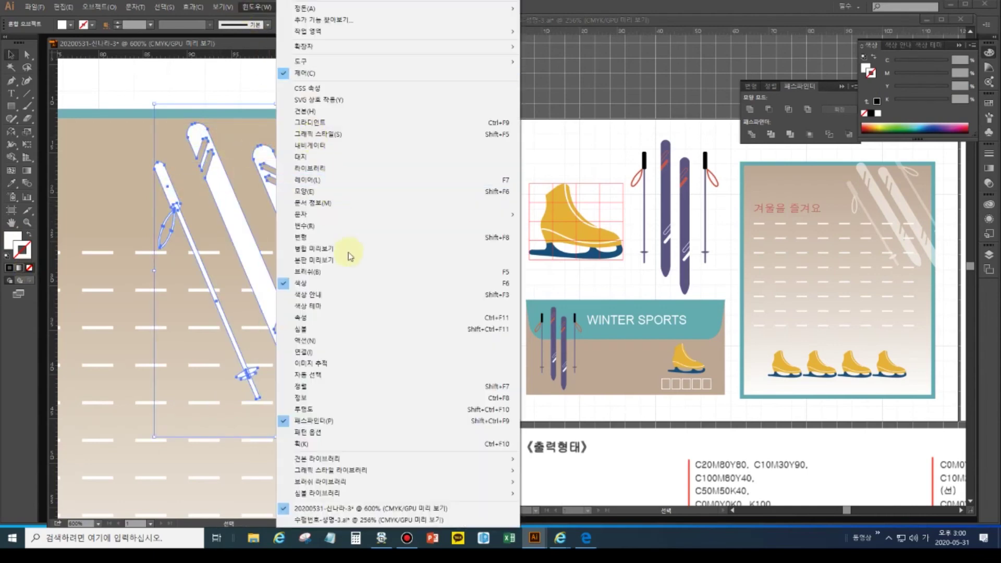
{"action": "left_click", "coordinate": [476, 409]}
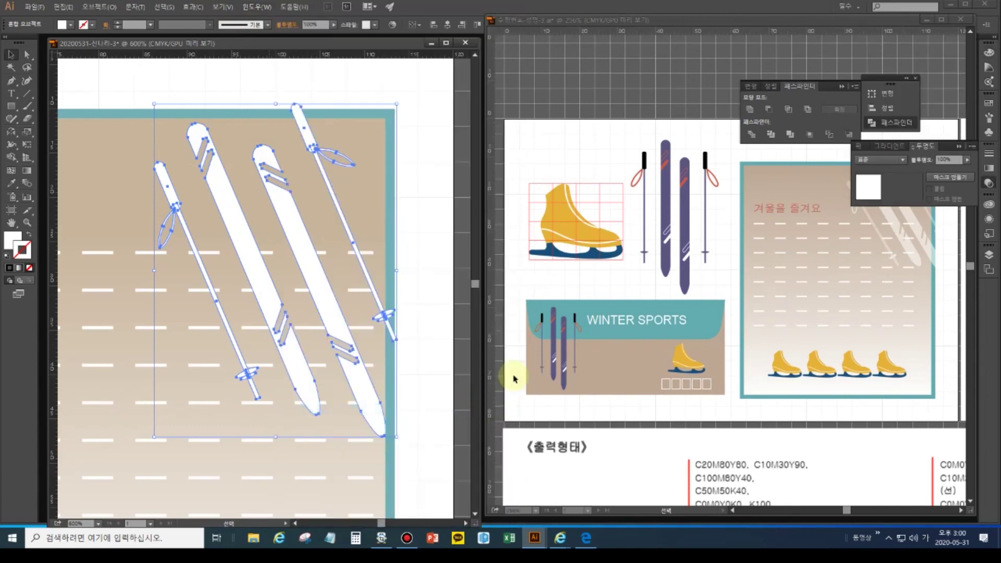
{"action": "left_click", "coordinate": [928, 163]}
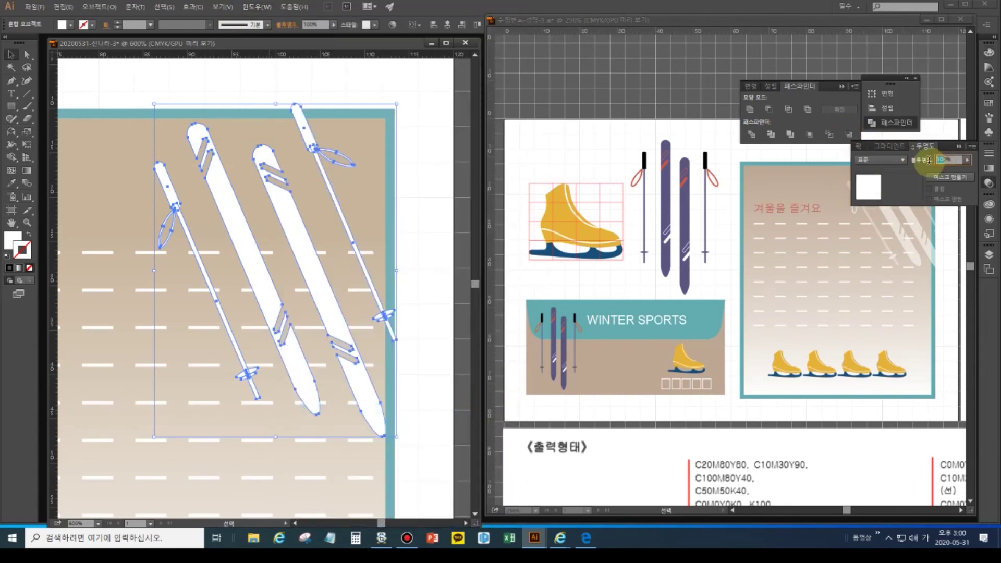
{"action": "type", "text": "60"}
{"action": "key", "text": "Return"}
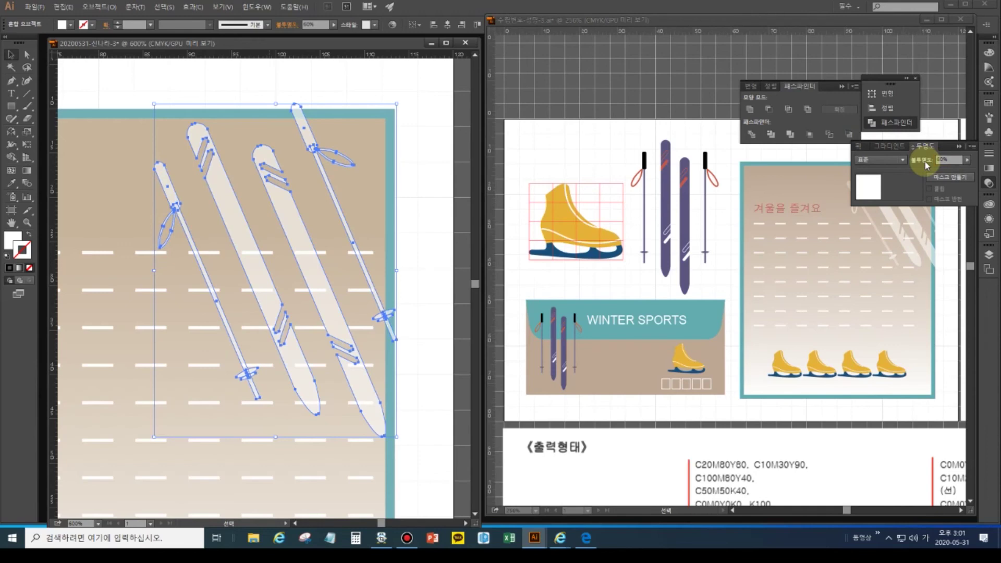
{"action": "double_click", "coordinate": [11, 223]}
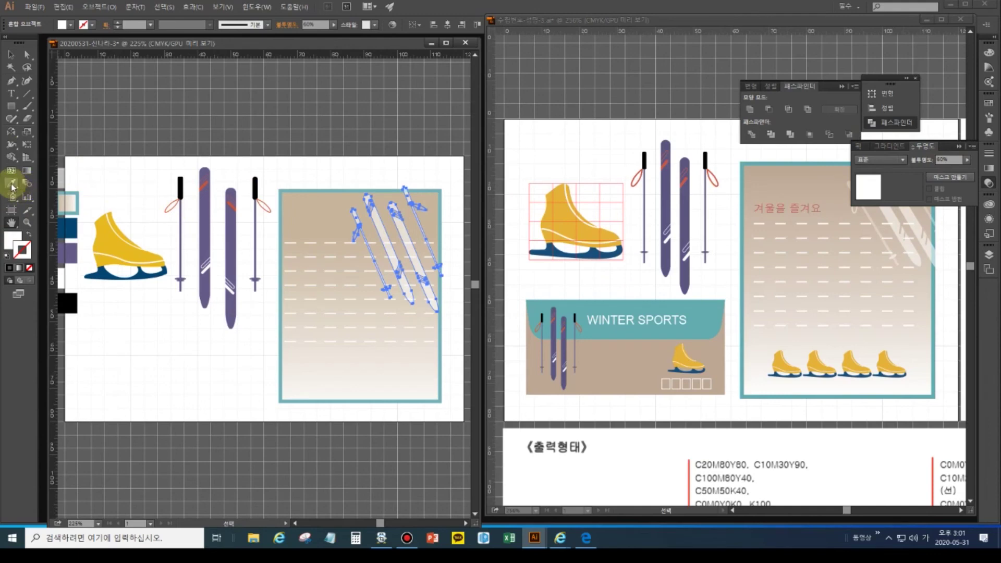
{"action": "left_click", "coordinate": [346, 163], "text": "ctrl"}
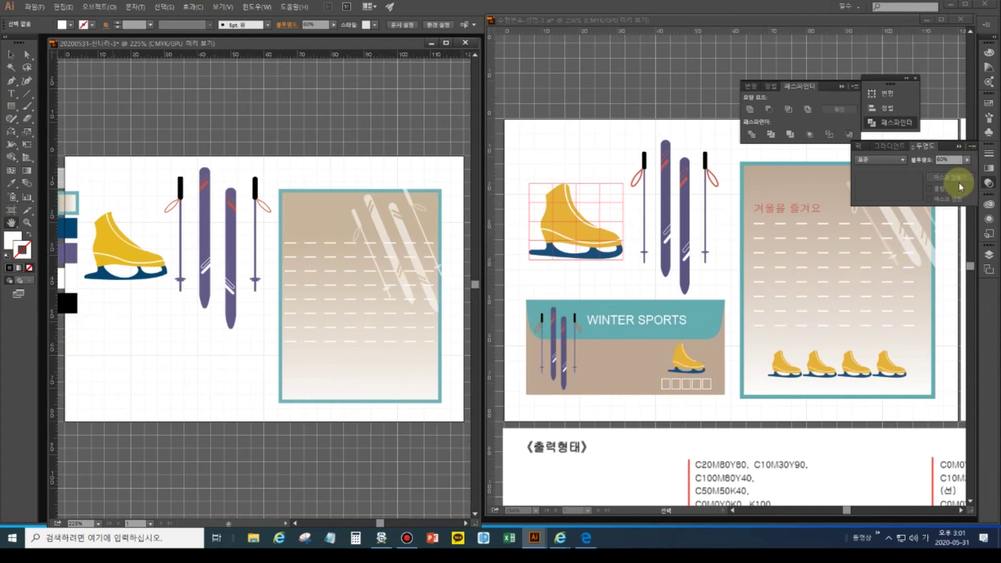
{"action": "left_click", "coordinate": [957, 146]}
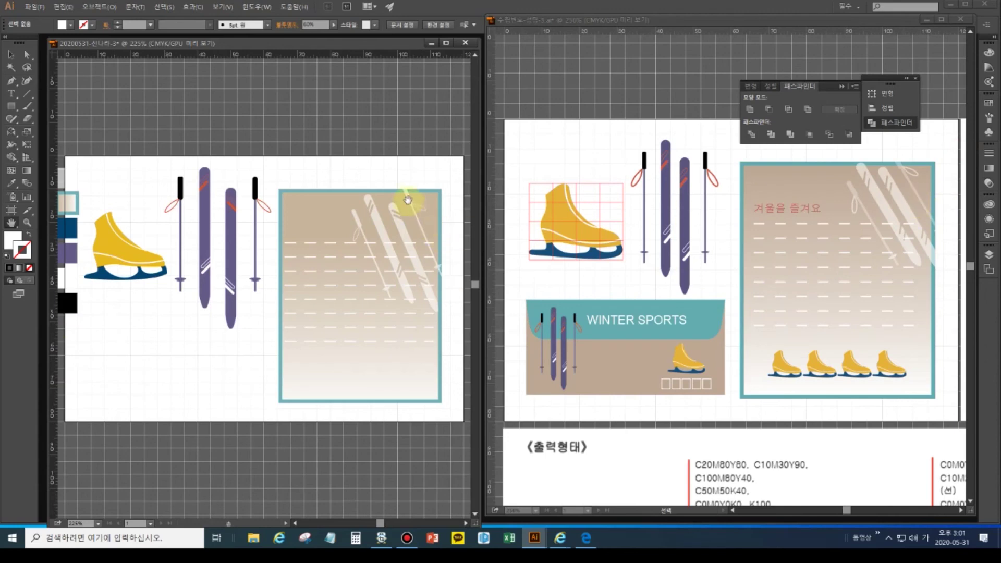
- Move the translucent skis and poles deeper into the card's top-right corner and rotate them to a steeper diagonal
{"action": "left_click", "coordinate": [10, 55]}
{"action": "left_click", "coordinate": [409, 200]}
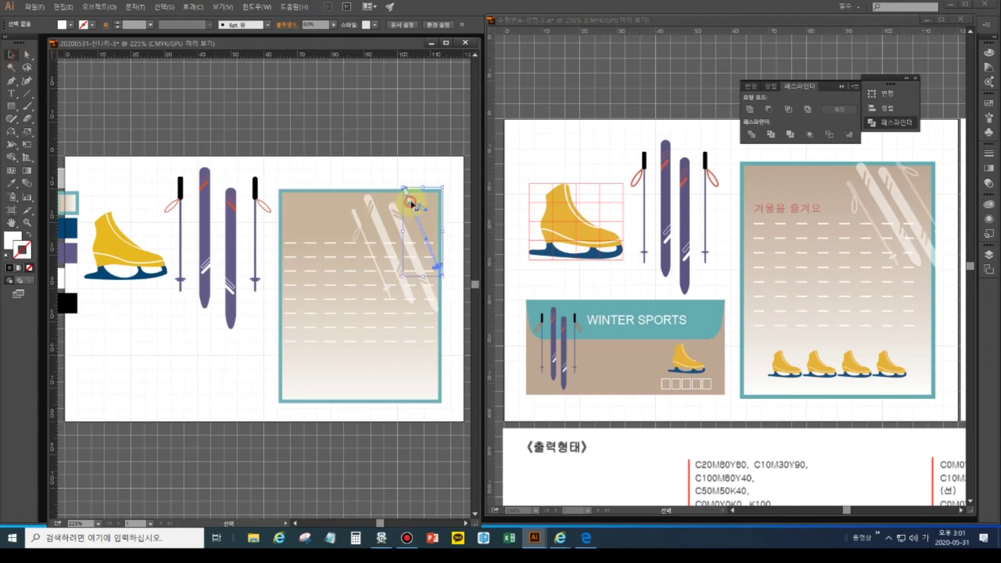
{"action": "left_click", "coordinate": [398, 226], "text": "shift"}
{"action": "left_click", "coordinate": [370, 239], "text": "shift"}
{"action": "left_click", "coordinate": [360, 227], "text": "shift"}
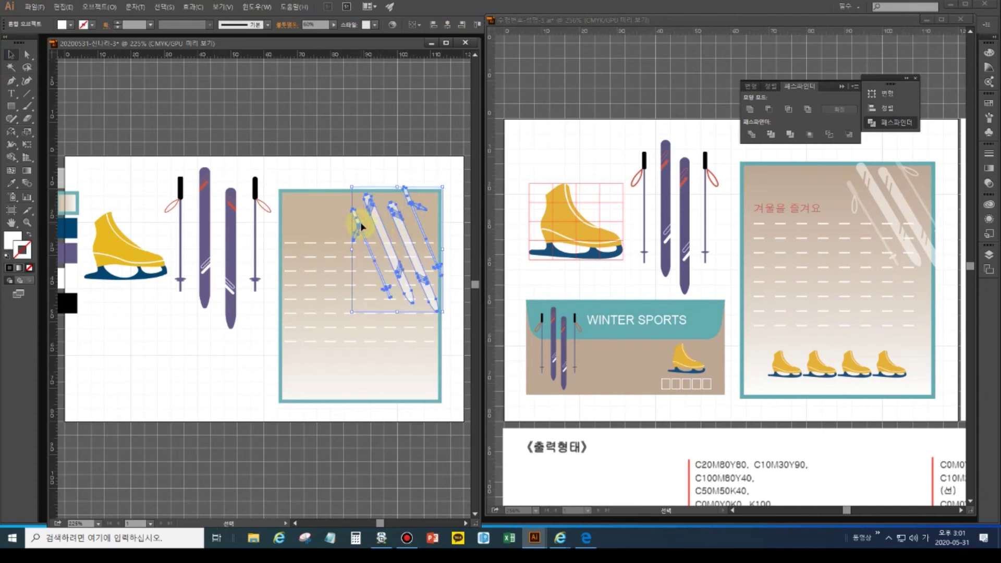
{"action": "left_click_drag", "start_coordinate": [411, 245], "coordinate": [416, 231]}
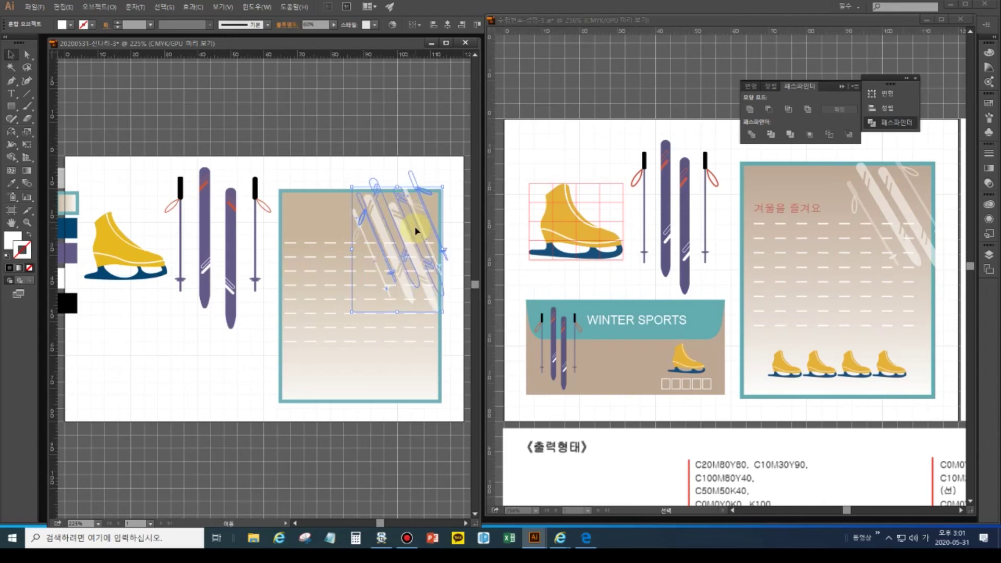
{"action": "left_click_drag", "start_coordinate": [416, 231], "coordinate": [416, 231]}
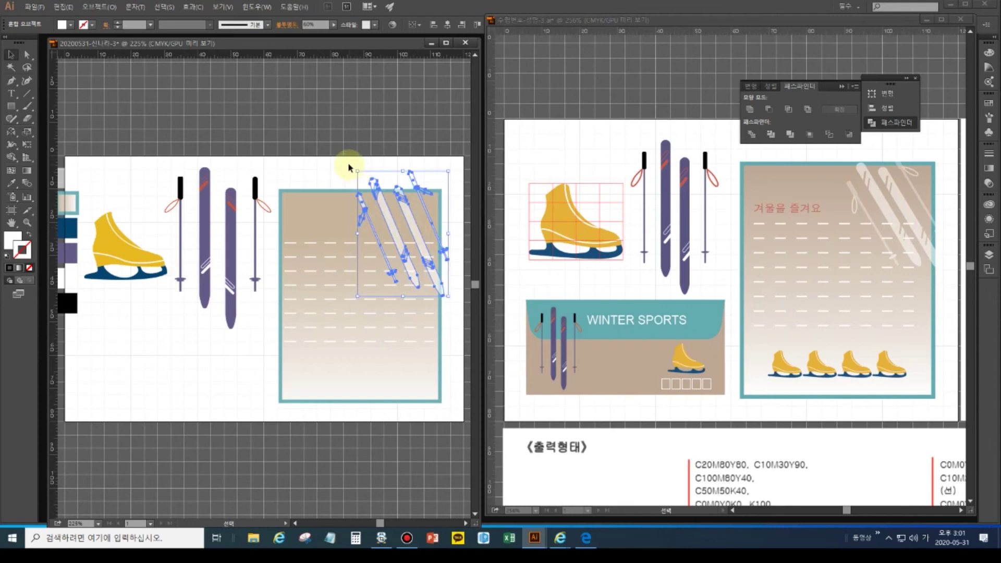
{"action": "left_click_drag", "start_coordinate": [352, 165], "coordinate": [344, 180]}
{"action": "left_click_drag", "start_coordinate": [385, 223], "coordinate": [405, 238]}
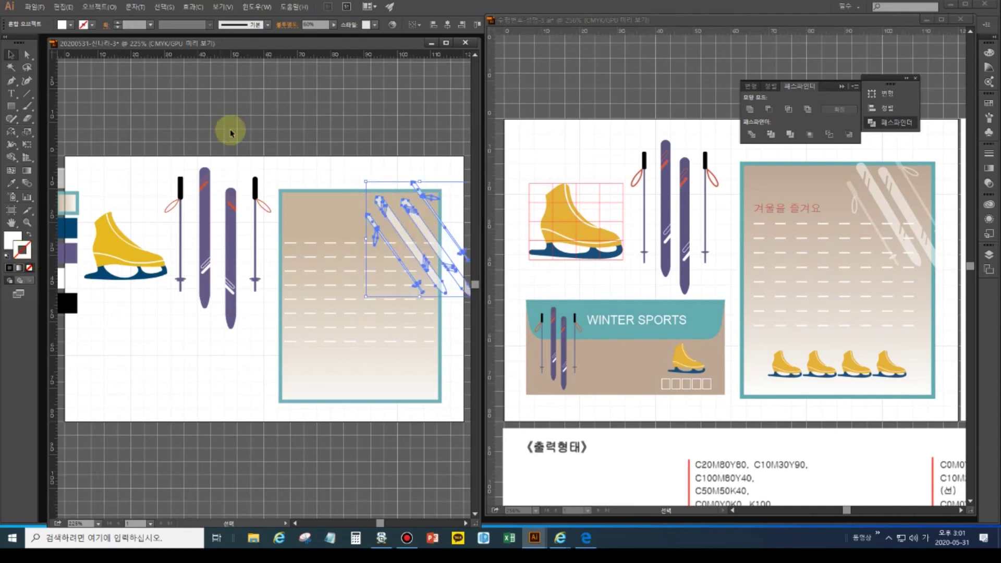
{"action": "left_click", "coordinate": [119, 97]}
{"action": "left_click", "coordinate": [10, 93]}
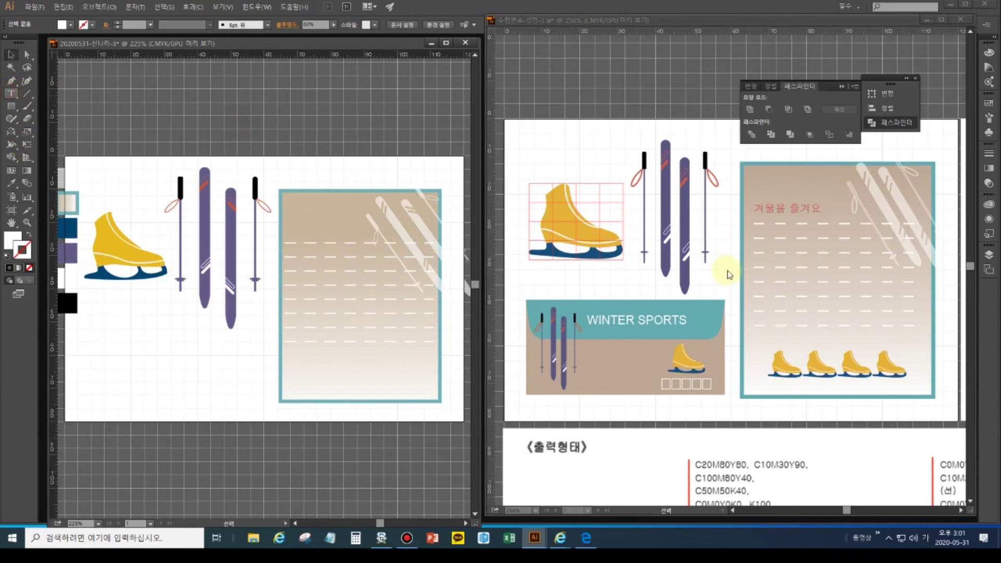
- Start the heading text on the card and colour it M70 K20, per the reference specs
{"action": "left_click", "coordinate": [758, 235]}
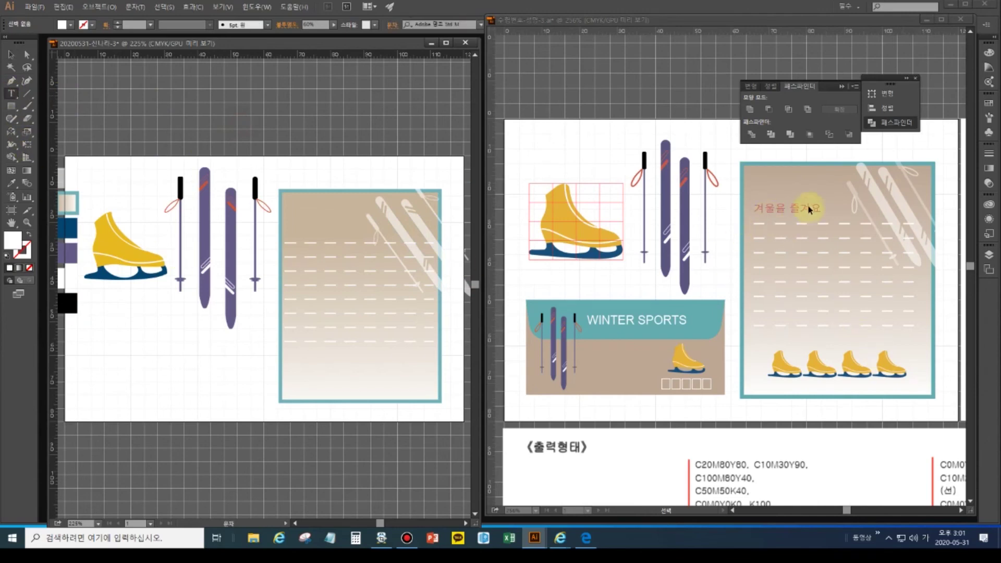
{"action": "left_click_drag", "start_coordinate": [857, 297], "coordinate": [772, 277]}
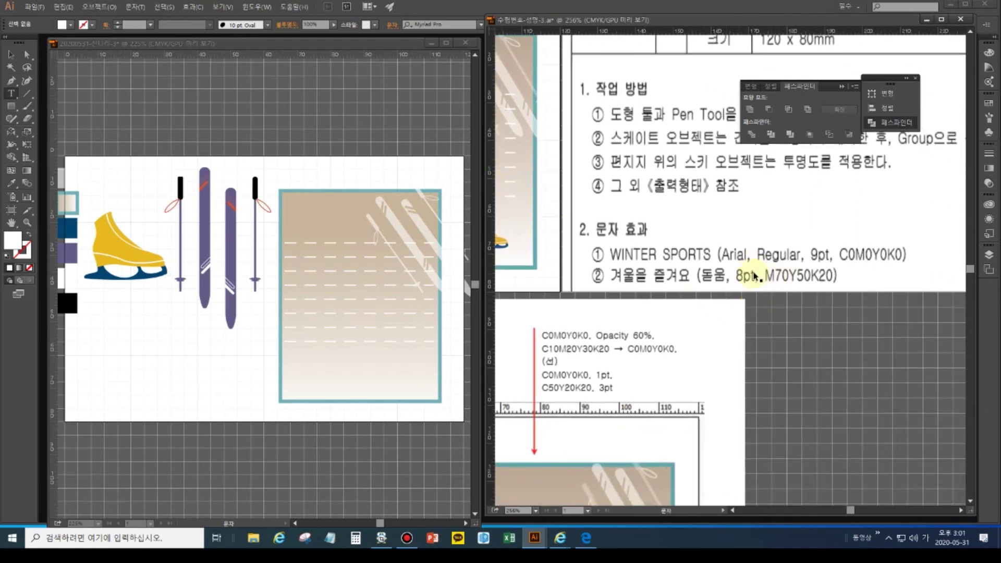
{"action": "left_click", "coordinate": [12, 96]}
{"action": "left_click", "coordinate": [316, 225]}
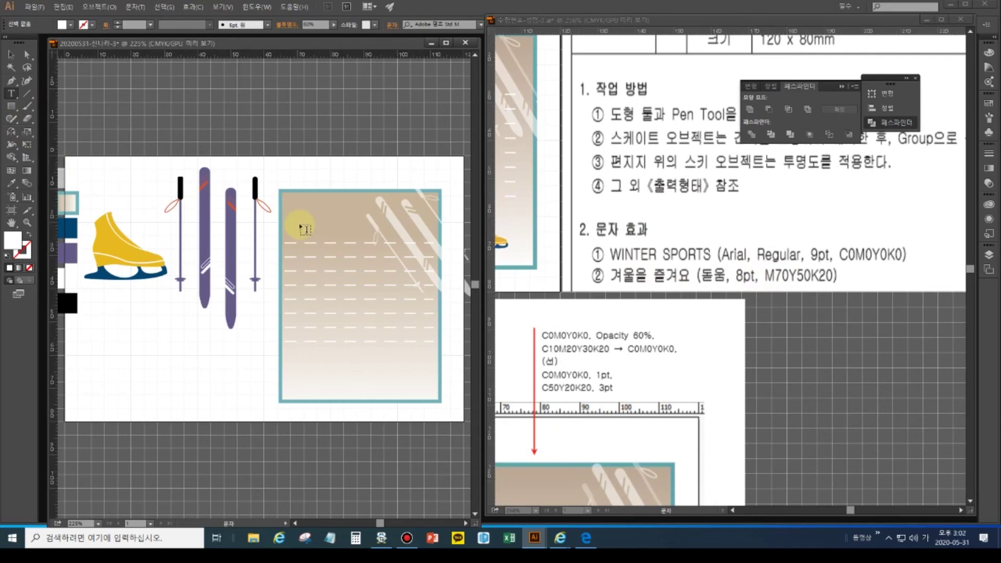
{"action": "left_click", "coordinate": [296, 205]}
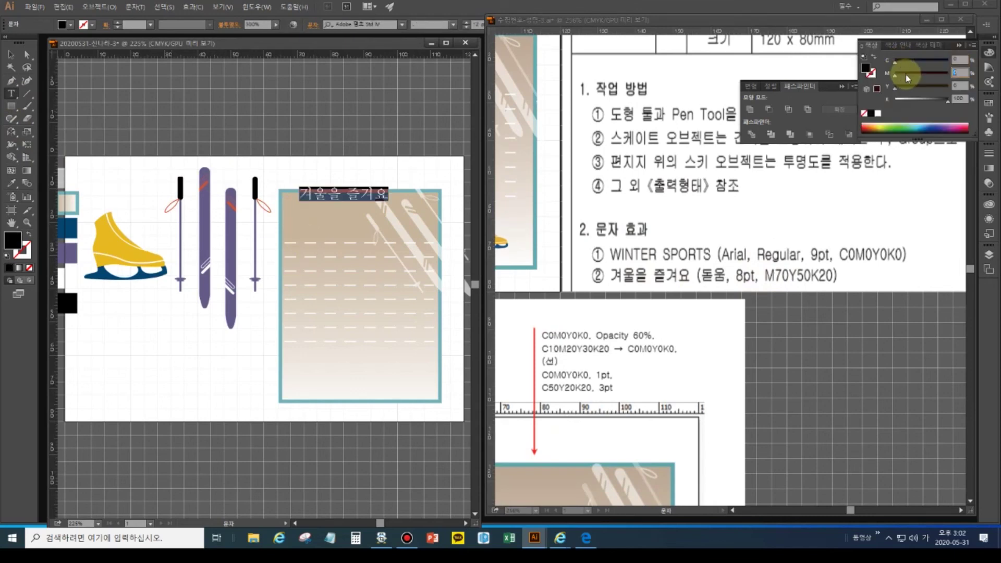
{"action": "type", "text": "70"}
{"action": "key", "text": "Tab"}
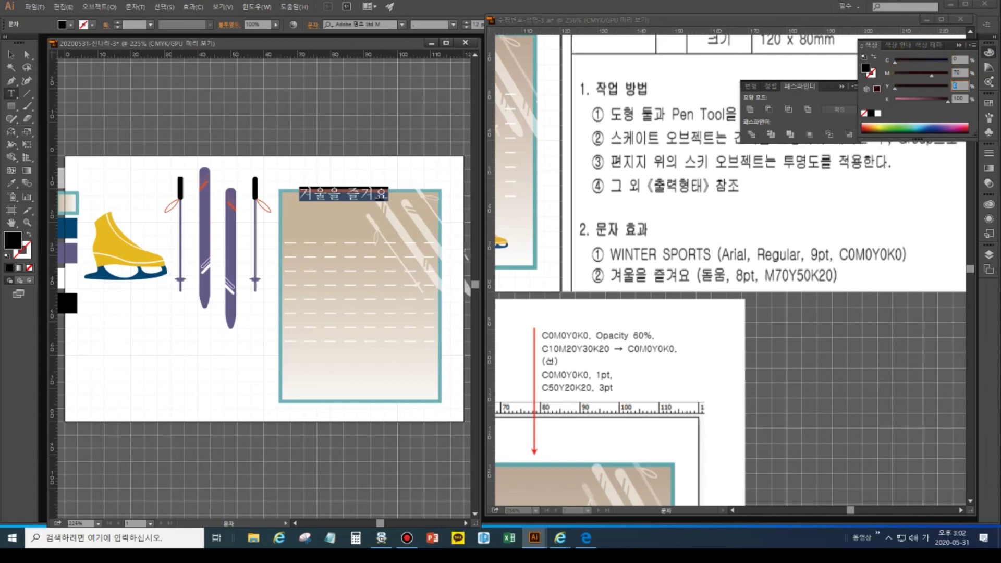
{"action": "type", "text": "20"}
{"action": "left_click", "coordinate": [907, 78]}
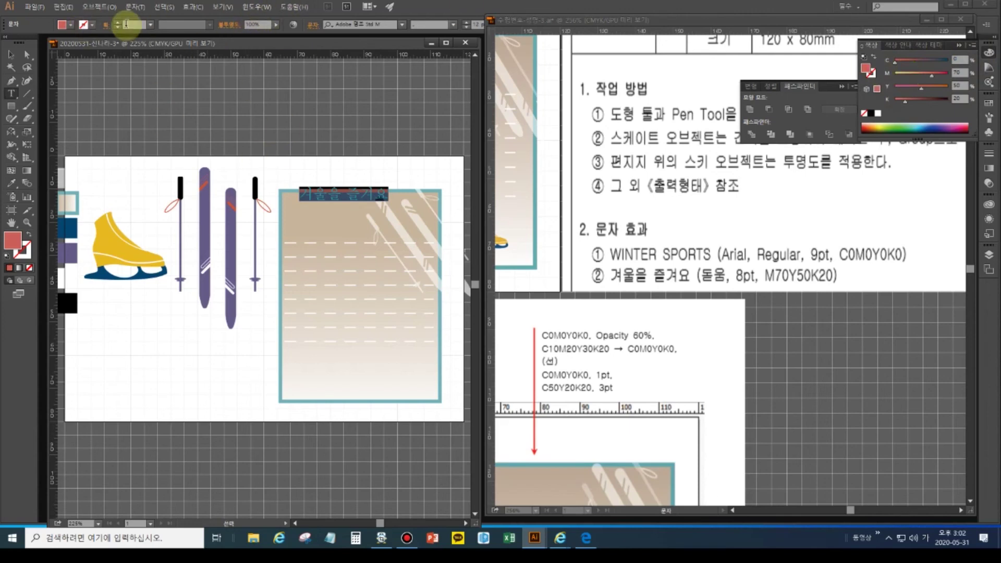
- Set the heading's font to 돋움 at 5 pt
{"action": "left_click", "coordinate": [366, 25]}
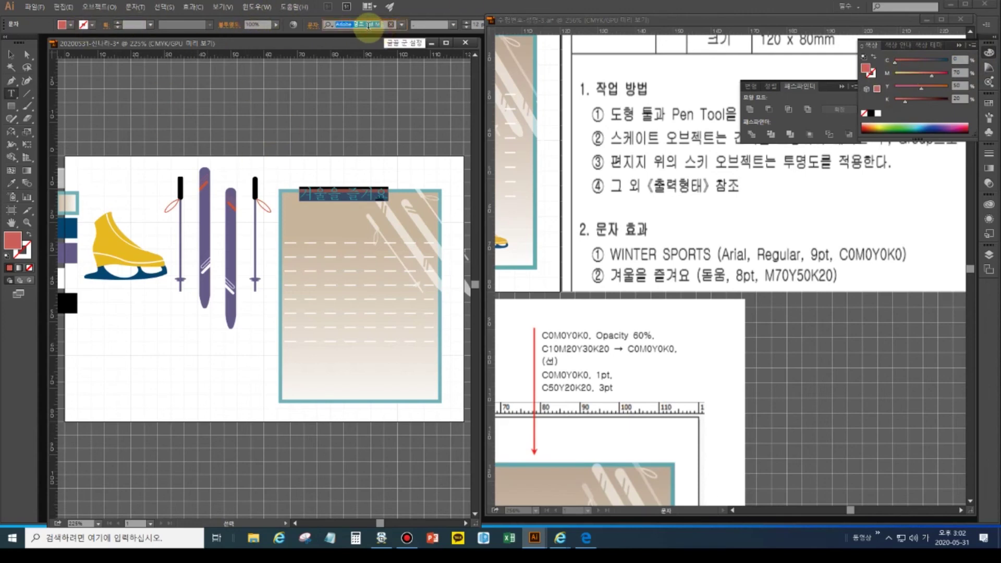
{"action": "type", "text": "ehd"}
{"action": "key", "text": "Hangul"}
{"action": "key", "text": "BackSpace"}
{"action": "key", "text": "BackSpace"}
{"action": "key", "text": "BackSpace"}
{"action": "key", "text": "Hangul"}
{"action": "type", "text": "돋움"}
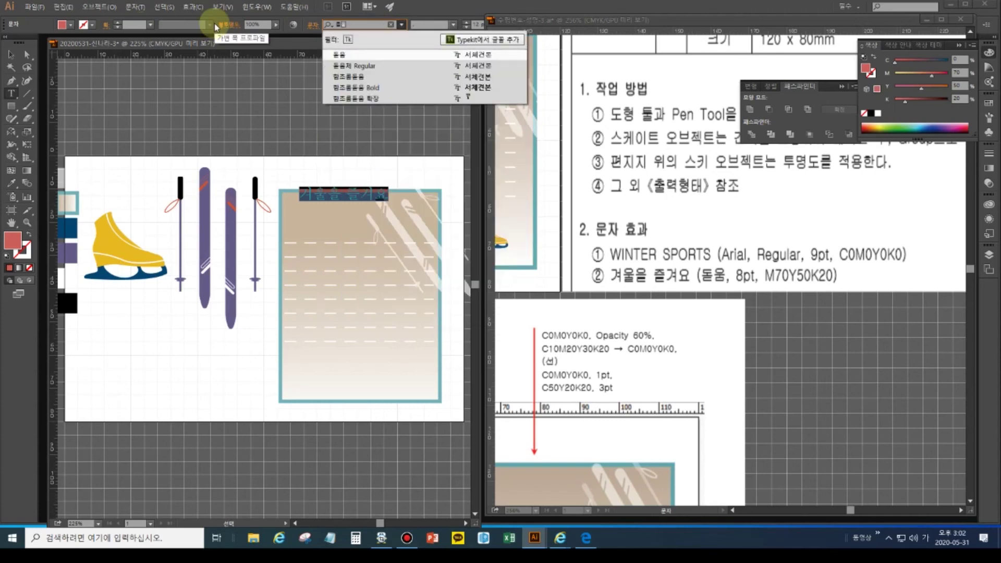
{"action": "key", "text": "Return"}
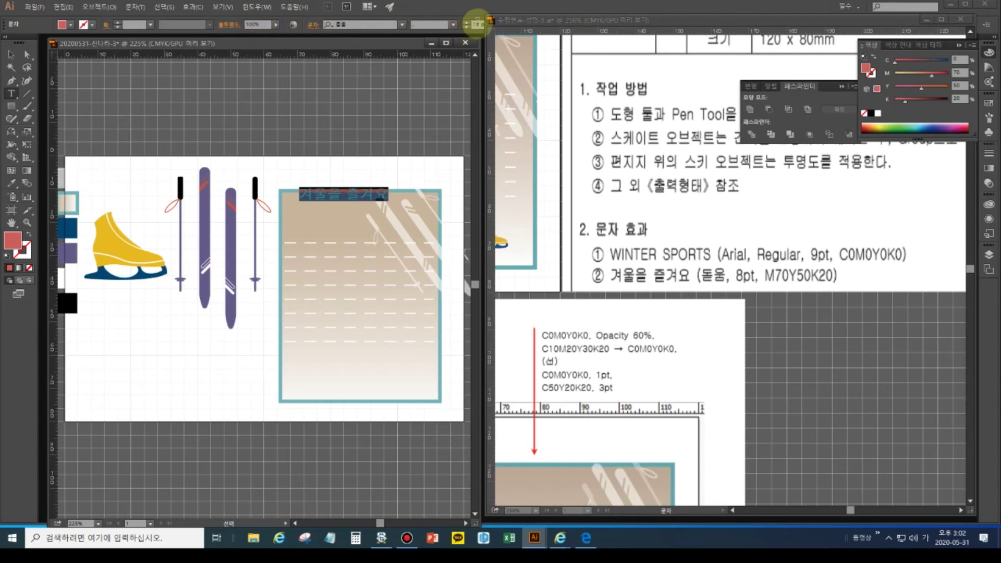
{"action": "left_click", "coordinate": [477, 25]}
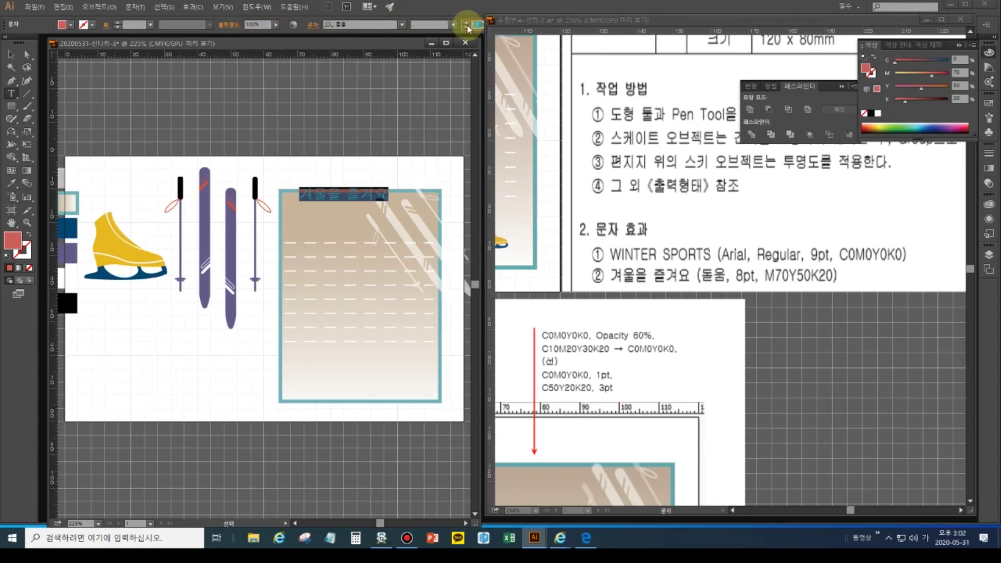
{"action": "type", "text": "5"}
{"action": "key", "text": "Return"}
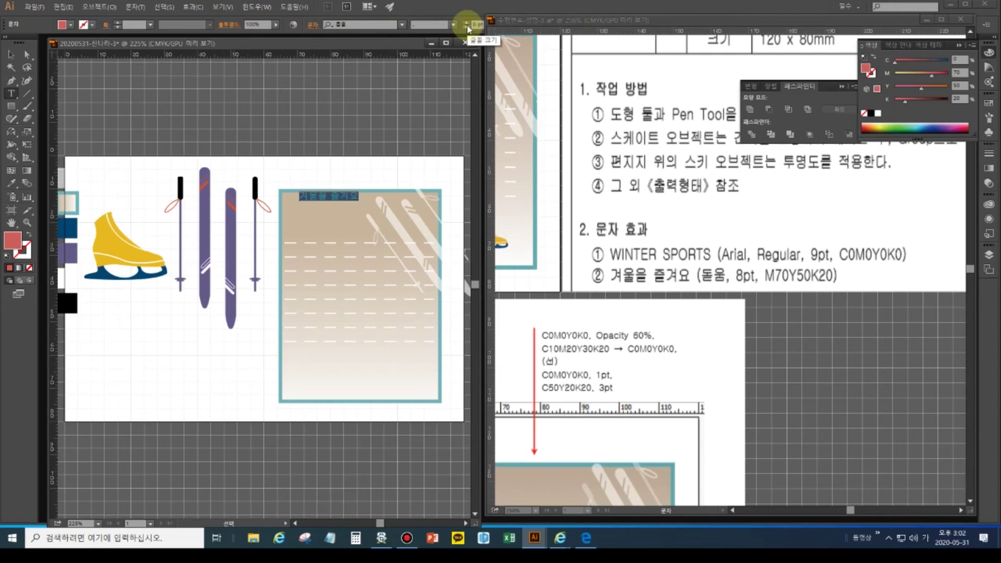
- Move the 겨울을 즐겨요 heading down to just below the card's top-left edge
{"action": "left_click", "coordinate": [10, 54]}
{"action": "left_click_drag", "start_coordinate": [319, 197], "coordinate": [309, 234]}
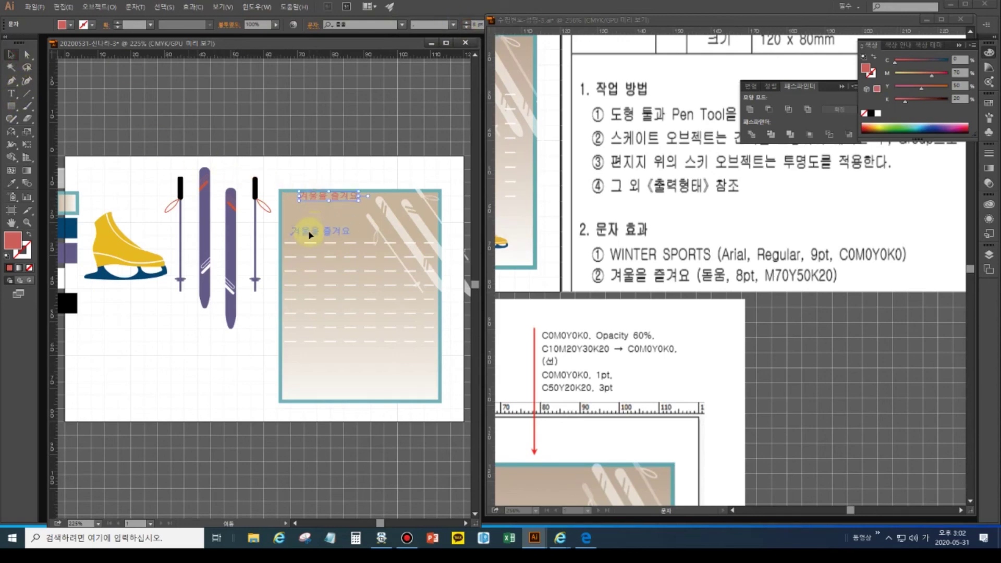
{"action": "left_click_drag", "start_coordinate": [309, 235], "coordinate": [309, 235]}
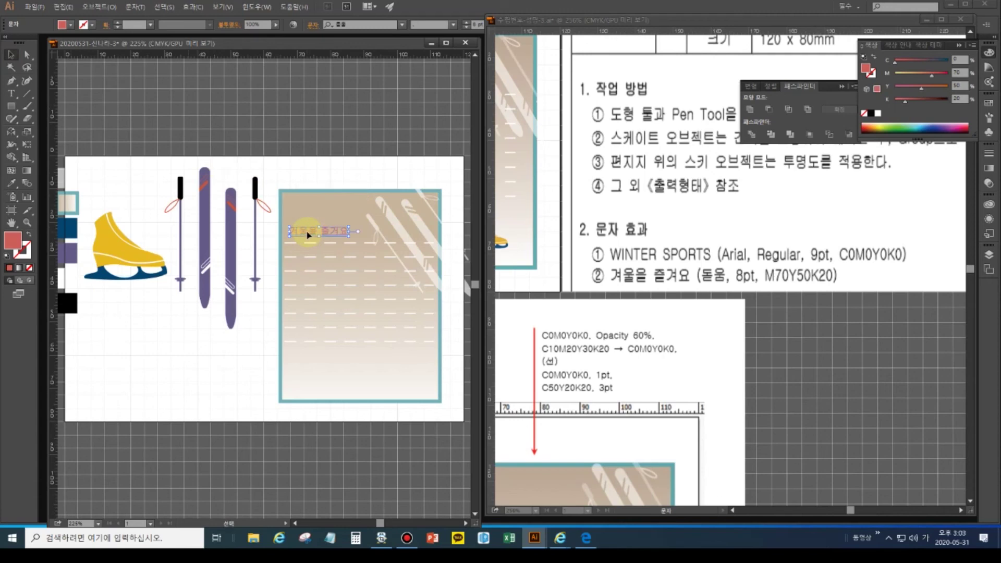
{"action": "left_click", "coordinate": [567, 292]}
{"action": "left_click_drag", "start_coordinate": [548, 284], "coordinate": [825, 358]}
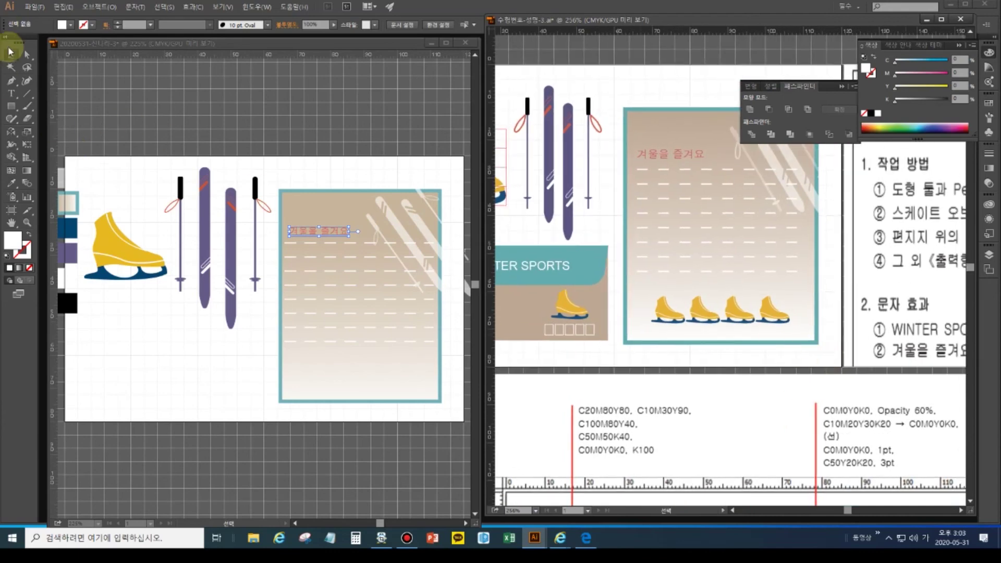
- Group the yellow skate and place a scaled-down copy at the letter card's bottom-left
{"action": "left_click", "coordinate": [106, 247]}
{"action": "left_click", "coordinate": [97, 197]}
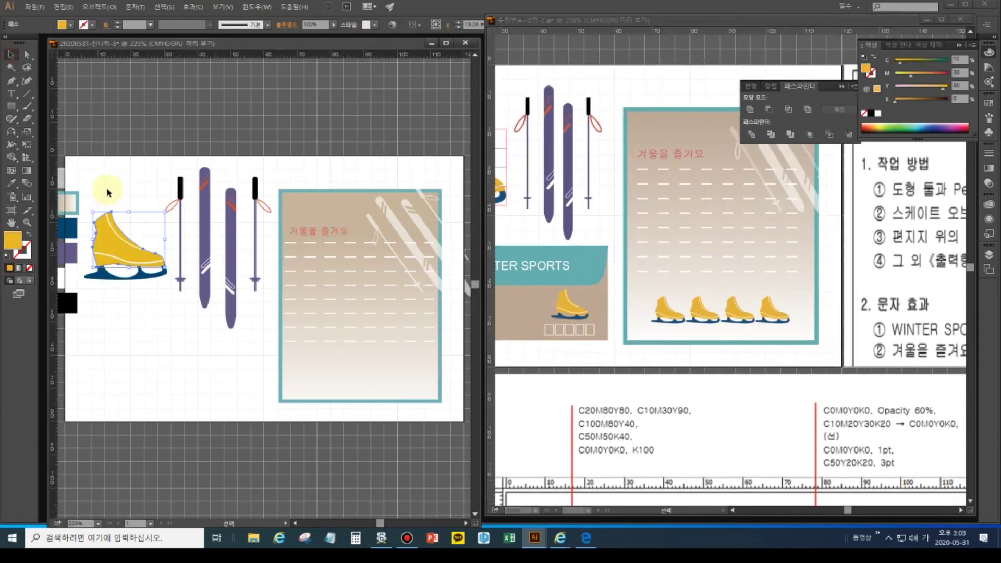
{"action": "left_click_drag", "start_coordinate": [97, 196], "coordinate": [142, 294]}
{"action": "key", "text": "ctrl+g"}
{"action": "left_click_drag", "start_coordinate": [120, 251], "coordinate": [322, 367]}
{"action": "key", "text": "a"}
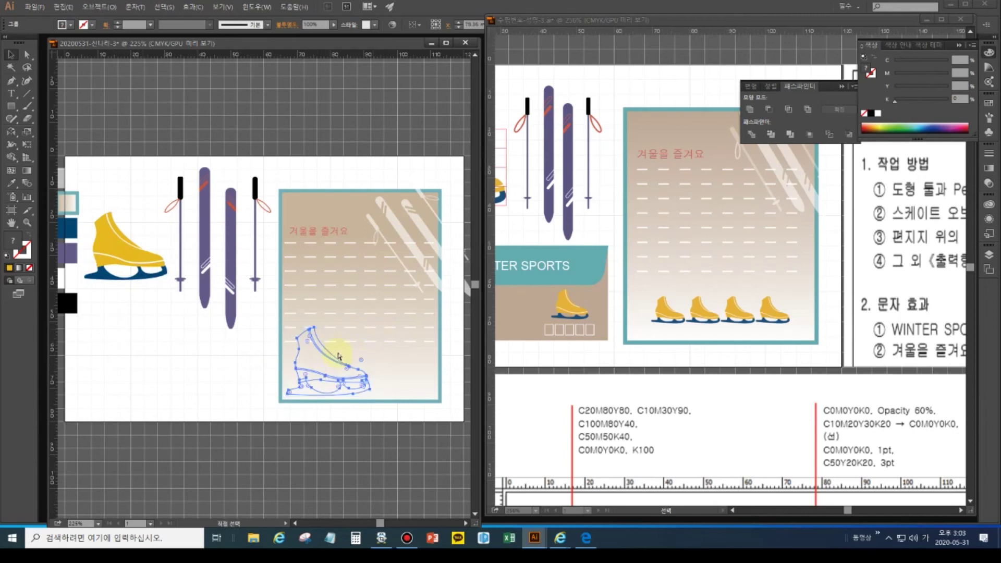
{"action": "key", "text": "v"}
{"action": "left_click", "coordinate": [334, 358]}
{"action": "left_click_drag", "start_coordinate": [370, 330], "coordinate": [319, 371]}
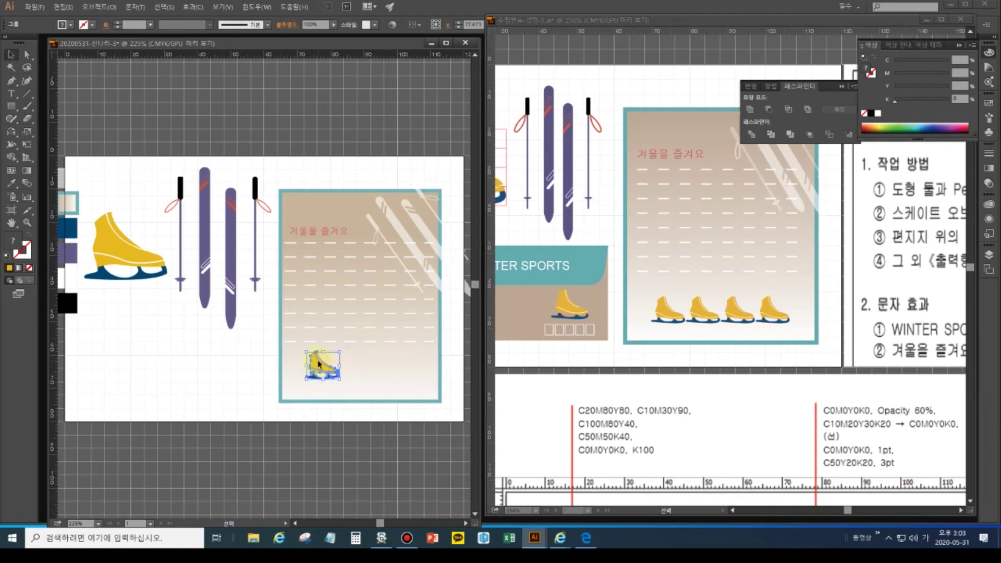
{"action": "left_click_drag", "start_coordinate": [320, 363], "coordinate": [351, 373]}
- Repeat the copy into a row of four evenly spaced skates and shift the row left
{"action": "key", "text": "ctrl+d"}
{"action": "key", "text": "ctrl+d"}
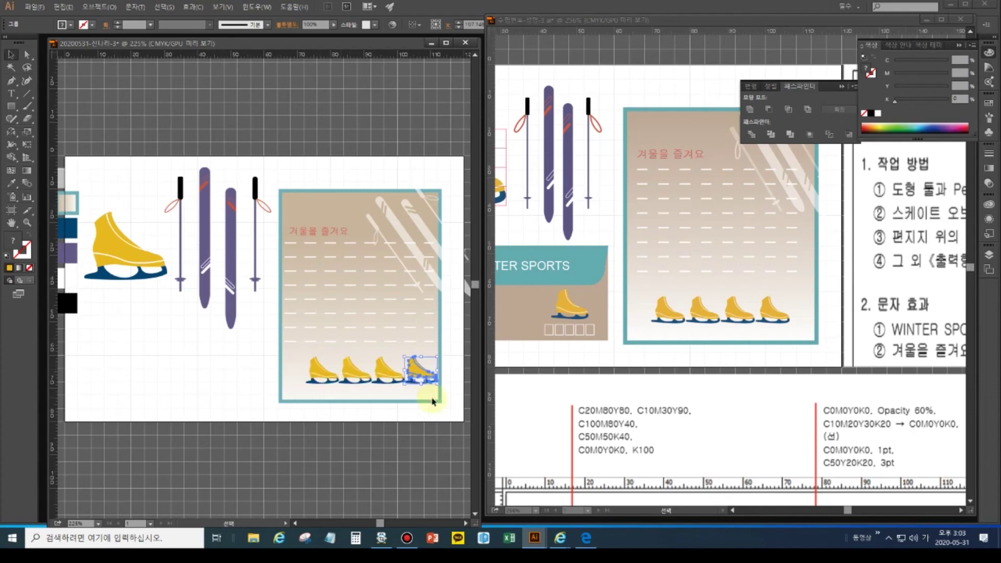
{"action": "left_click", "coordinate": [384, 375], "text": "shift"}
{"action": "left_click", "coordinate": [355, 373], "text": "shift"}
{"action": "left_click", "coordinate": [323, 375], "text": "shift"}
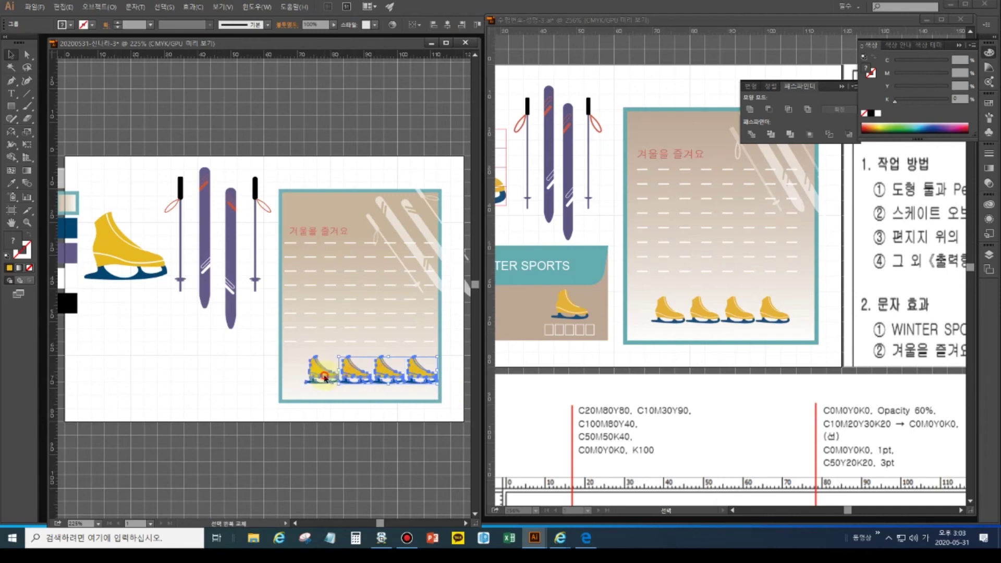
{"action": "key", "text": "Left"}
{"action": "key", "text": "Left"}
{"action": "key", "text": "Left"}
{"action": "key", "text": "Left"}
{"action": "key", "text": "Left"}
{"action": "key", "text": "Left"}
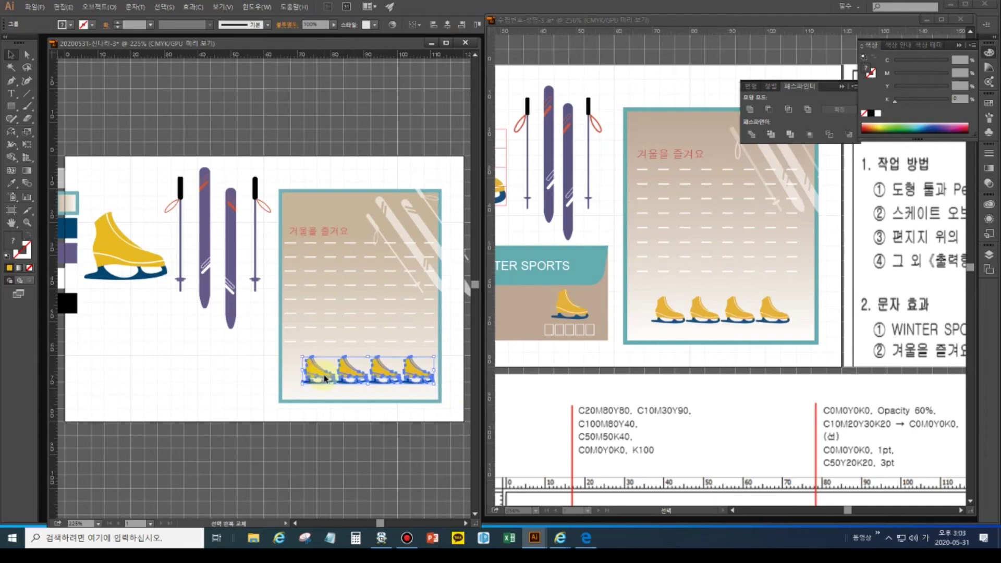
{"action": "key", "text": "Left"}
{"action": "key", "text": "Left"}
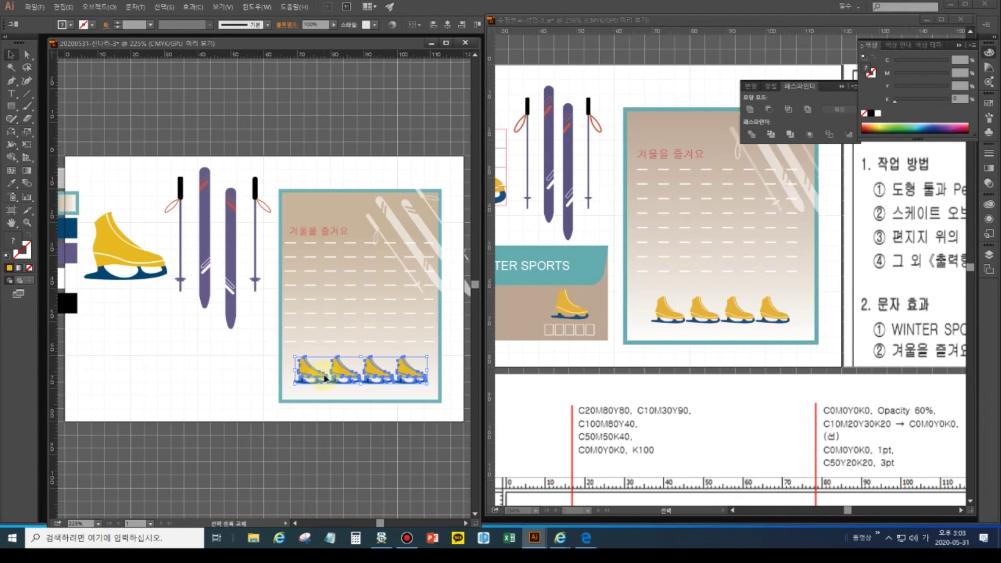
{"action": "left_click", "coordinate": [10, 223]}
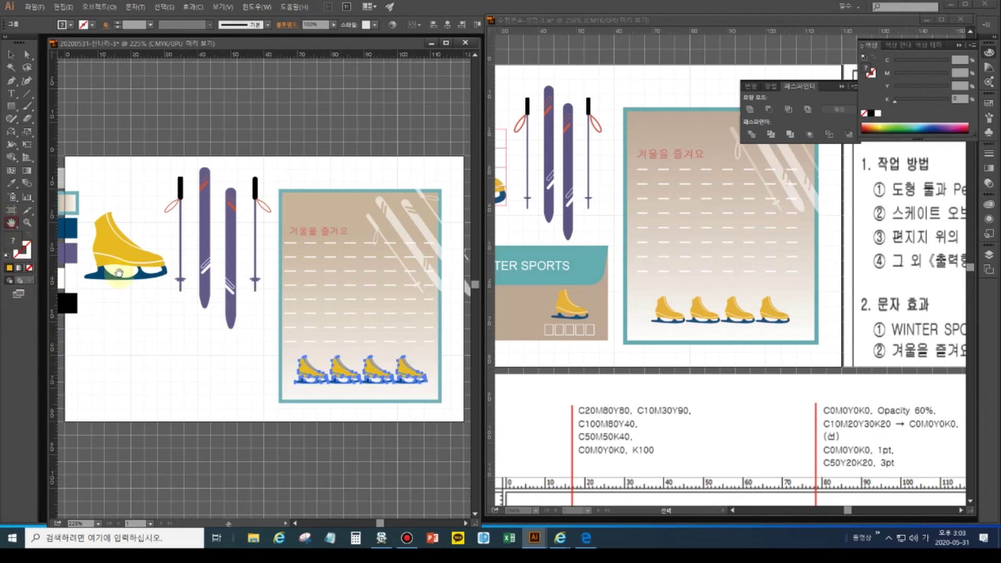
- Bring the reference's WINTER SPORTS banner into view and draw a wide rectangle below the large skate
{"action": "left_click_drag", "start_coordinate": [155, 308], "coordinate": [182, 276]}
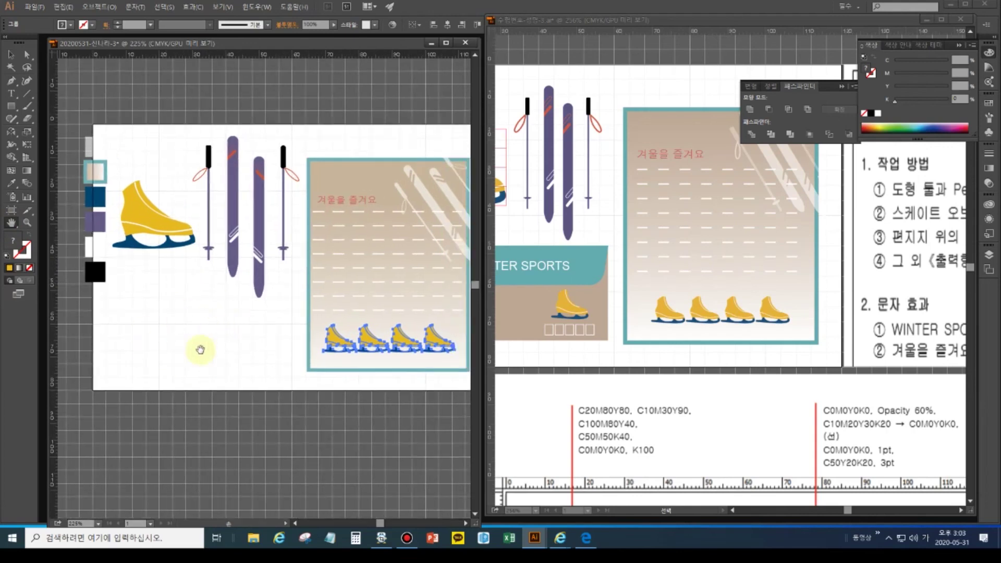
{"action": "left_click", "coordinate": [563, 310]}
{"action": "left_click_drag", "start_coordinate": [596, 306], "coordinate": [726, 305]}
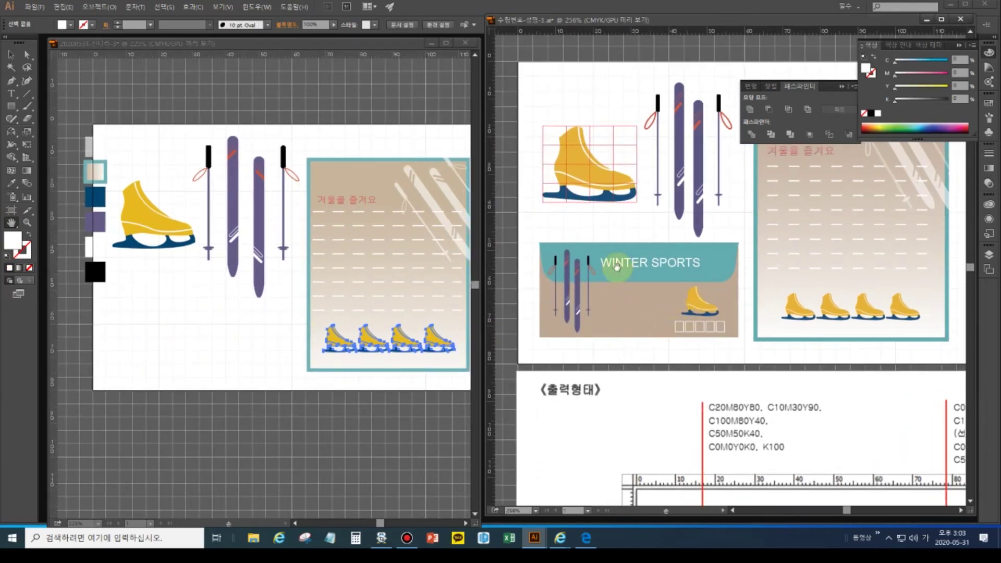
{"action": "left_click", "coordinate": [11, 107]}
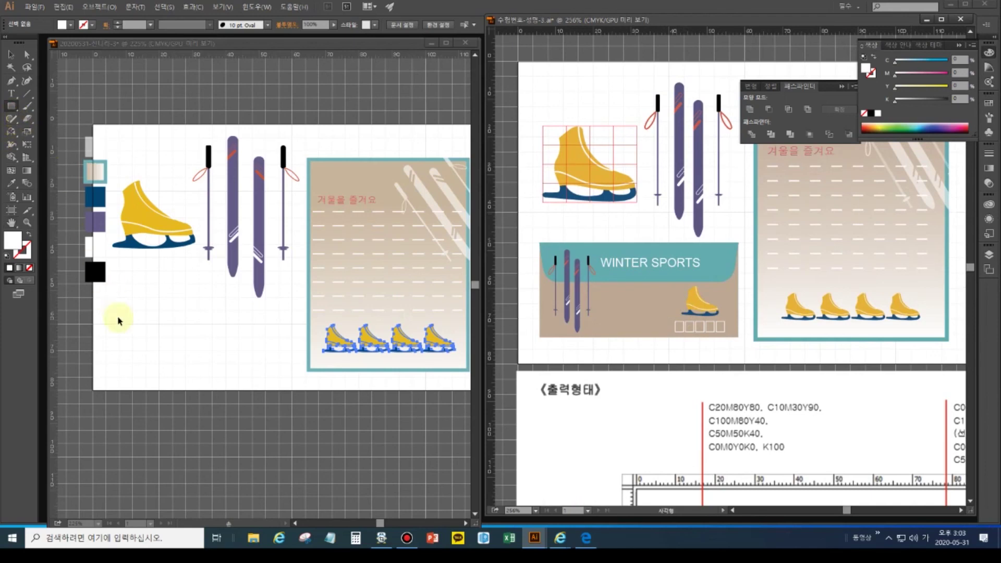
{"action": "left_click", "coordinate": [130, 293]}
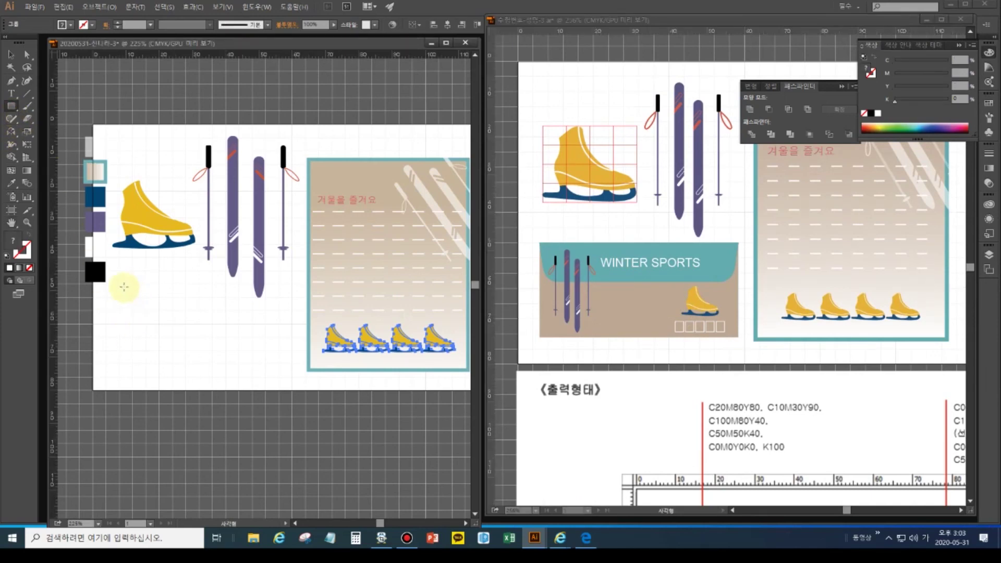
{"action": "left_click_drag", "start_coordinate": [127, 303], "coordinate": [291, 372]}
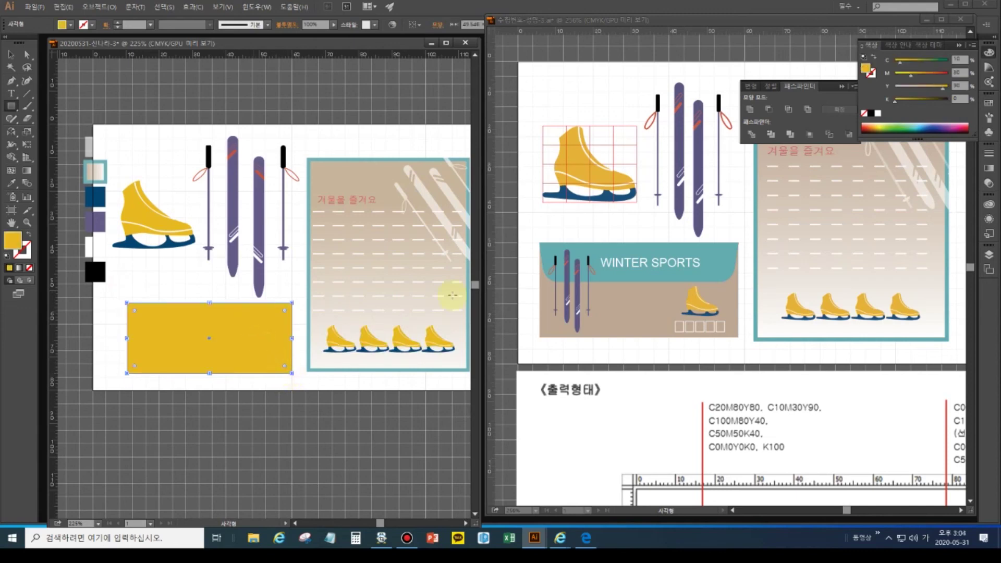
- Dismiss the stray Rectangle dialog, scroll the reference to its colour notes, and select the top palette square
{"action": "left_click", "coordinate": [603, 316]}
{"action": "left_click", "coordinate": [577, 340]}
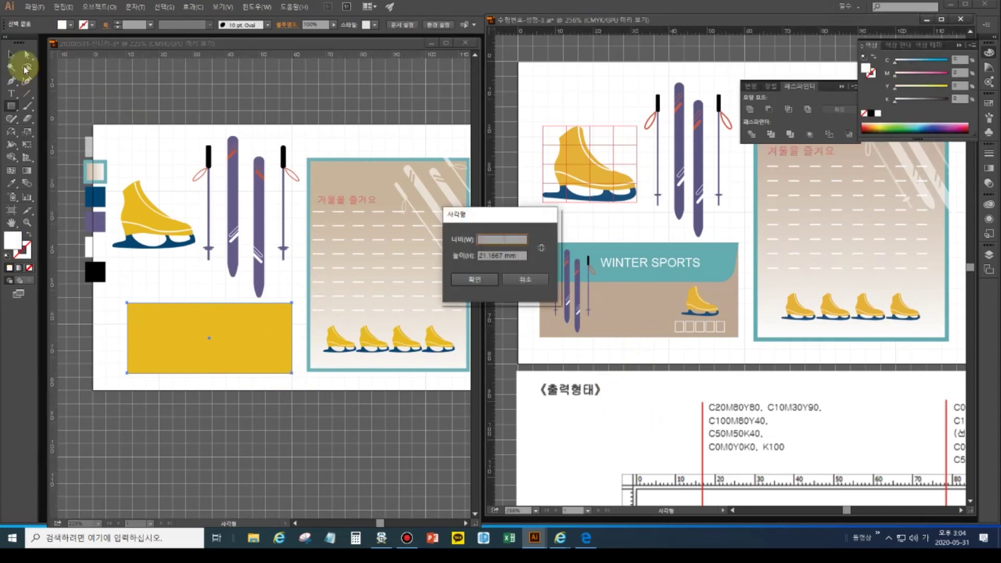
{"action": "left_click", "coordinate": [518, 286]}
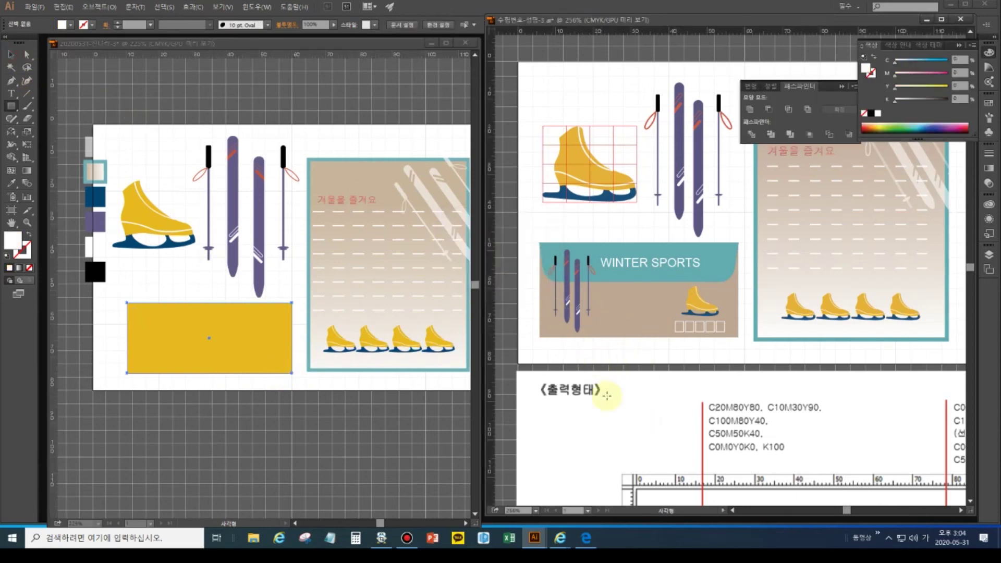
{"action": "left_click_drag", "start_coordinate": [607, 397], "coordinate": [604, 43]}
{"action": "left_click", "coordinate": [16, 59]}
{"action": "left_click", "coordinate": [91, 145]}
{"action": "left_click", "coordinate": [91, 145]}
{"action": "left_click", "coordinate": [959, 59]}
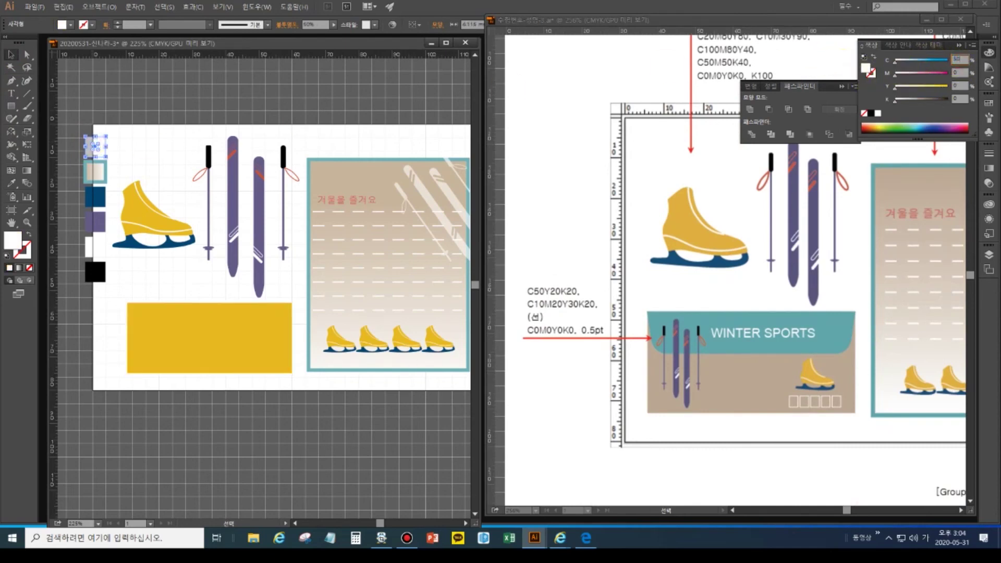
- Make the top palette square teal C50 M0 Y20 K20 at 100% opacity
{"action": "type", "text": "50"}
{"action": "key", "text": "Tab"}
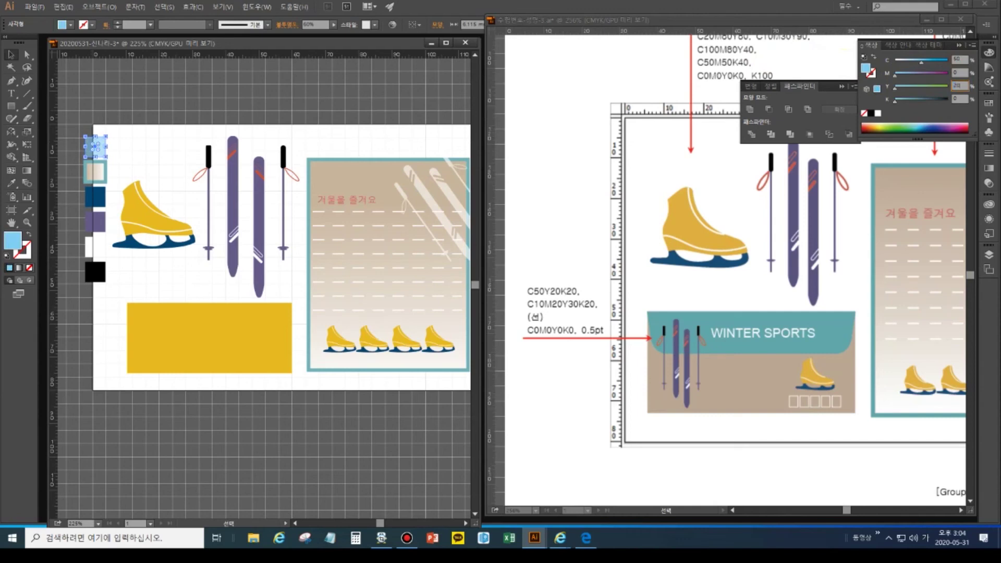
{"action": "key", "text": "Return"}
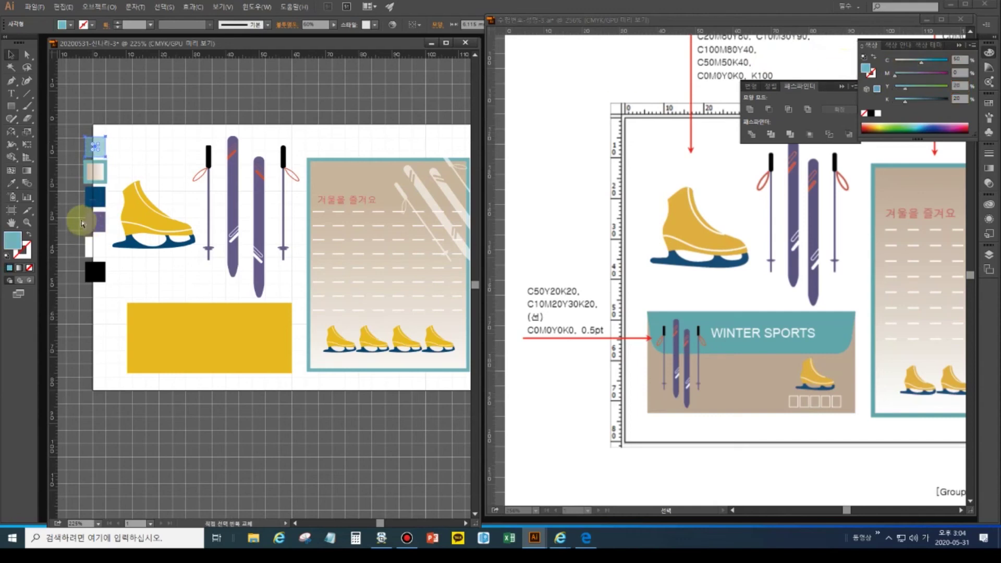
{"action": "key", "text": "ctrl+shift+F10"}
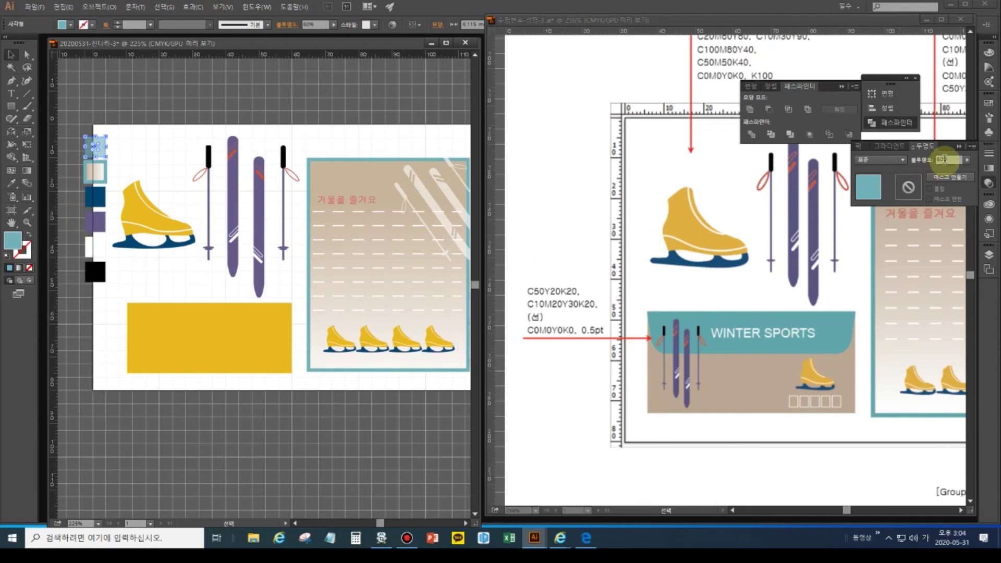
{"action": "type", "text": "10"}
{"action": "key", "text": "Return"}
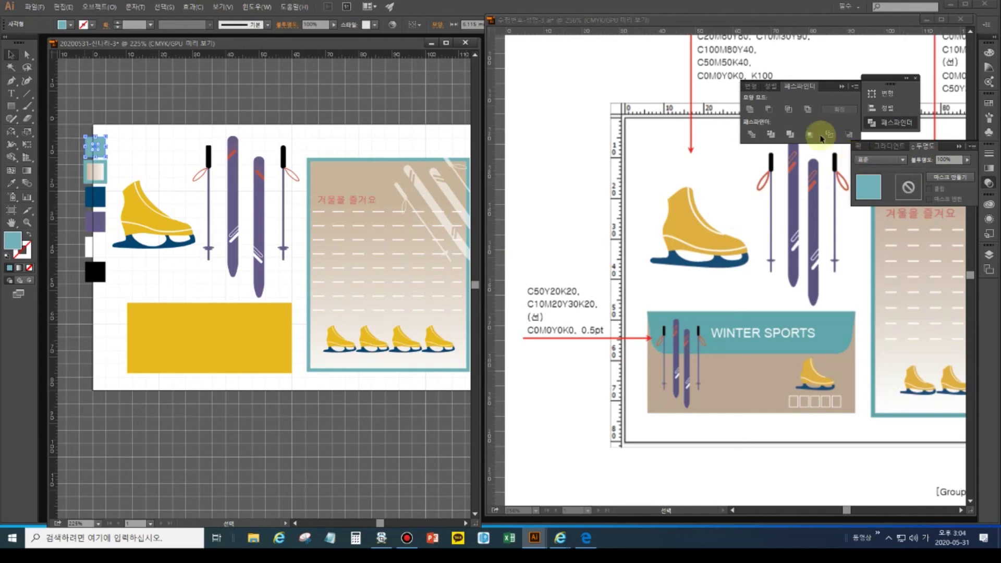
- Give the second palette square no outline and a beige fill of C10 M20 Y30 K20
{"action": "left_click", "coordinate": [95, 172]}
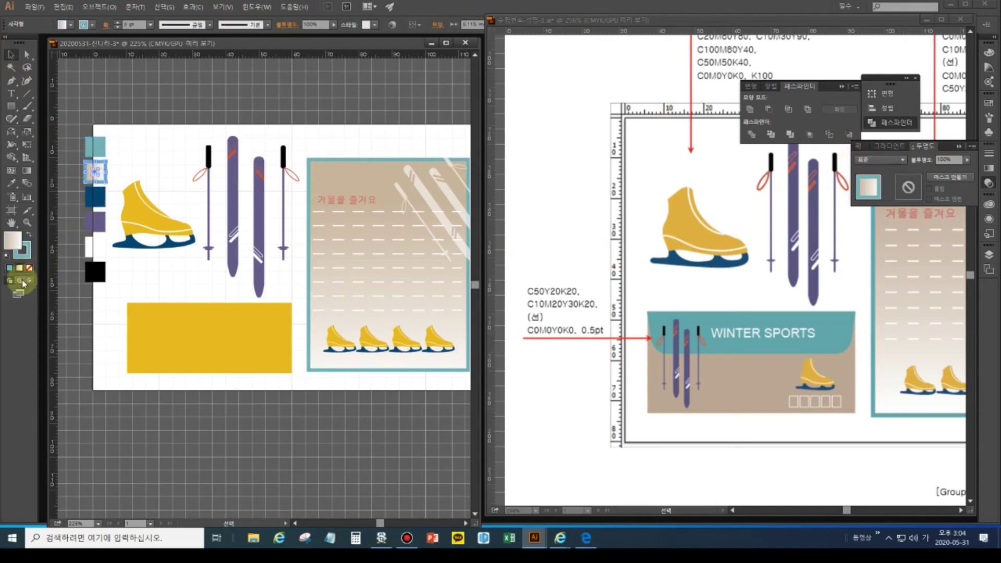
{"action": "left_click", "coordinate": [9, 267]}
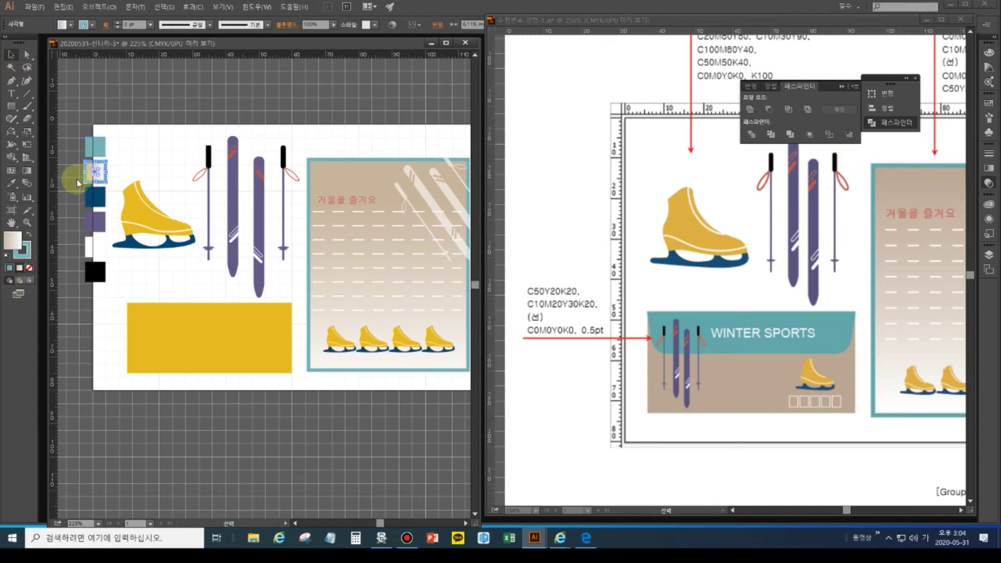
{"action": "left_click", "coordinate": [27, 255]}
{"action": "left_click", "coordinate": [29, 268]}
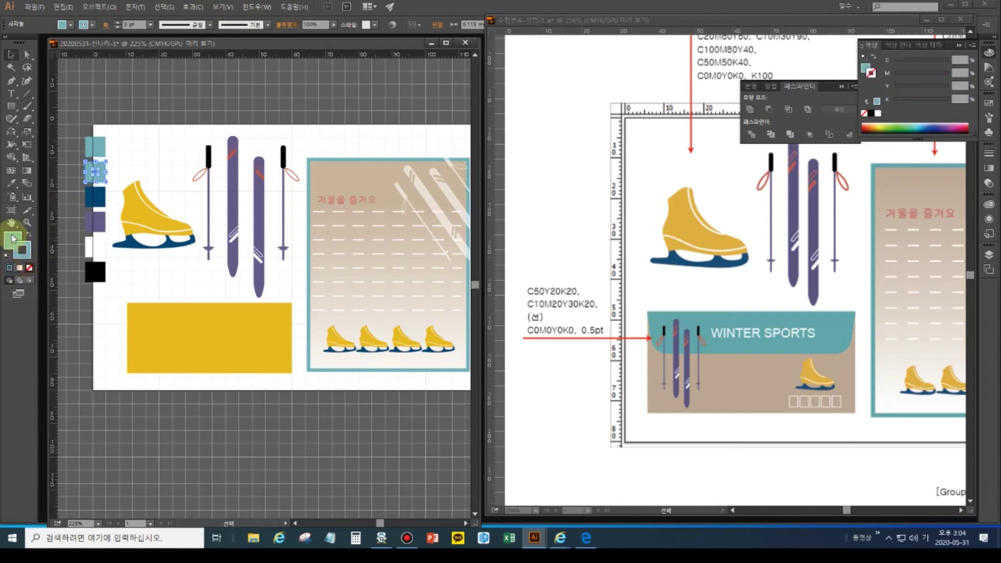
{"action": "key", "text": "x"}
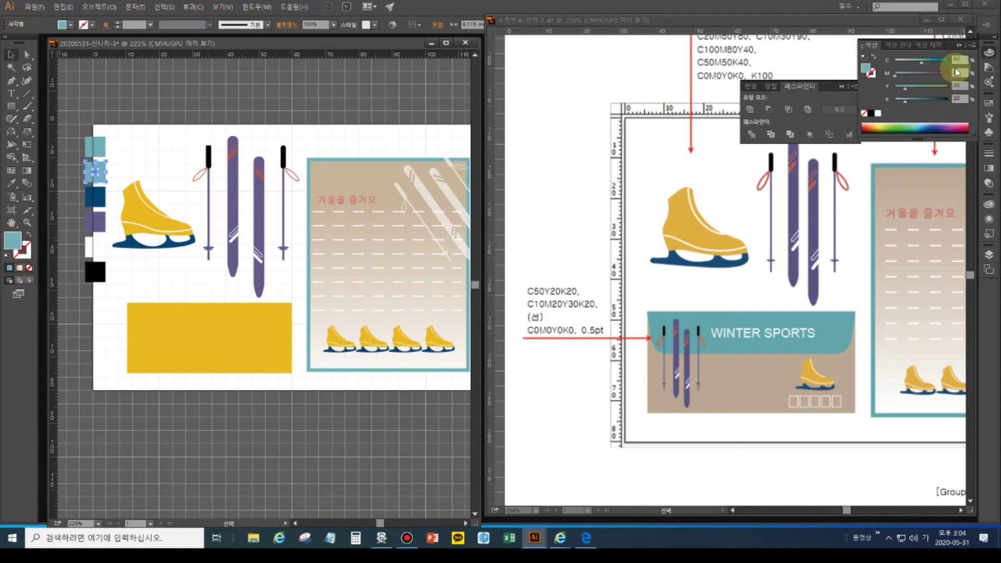
{"action": "left_click", "coordinate": [959, 59]}
{"action": "type", "text": "10"}
{"action": "key", "text": "Tab"}
{"action": "type", "text": "20"}
{"action": "key", "text": "Tab"}
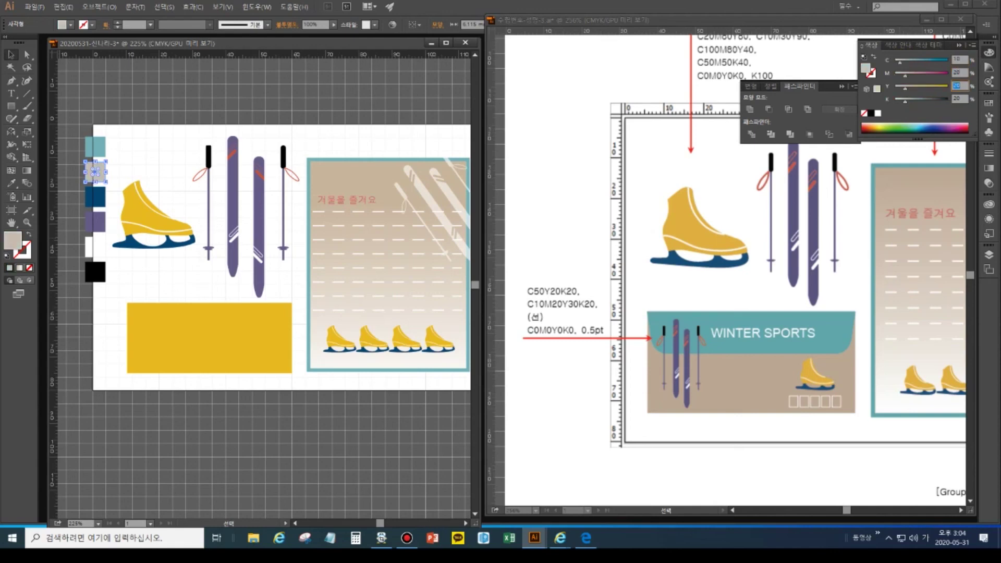
{"action": "type", "text": "30"}
{"action": "key", "text": "Tab"}
{"action": "key", "text": "Return"}
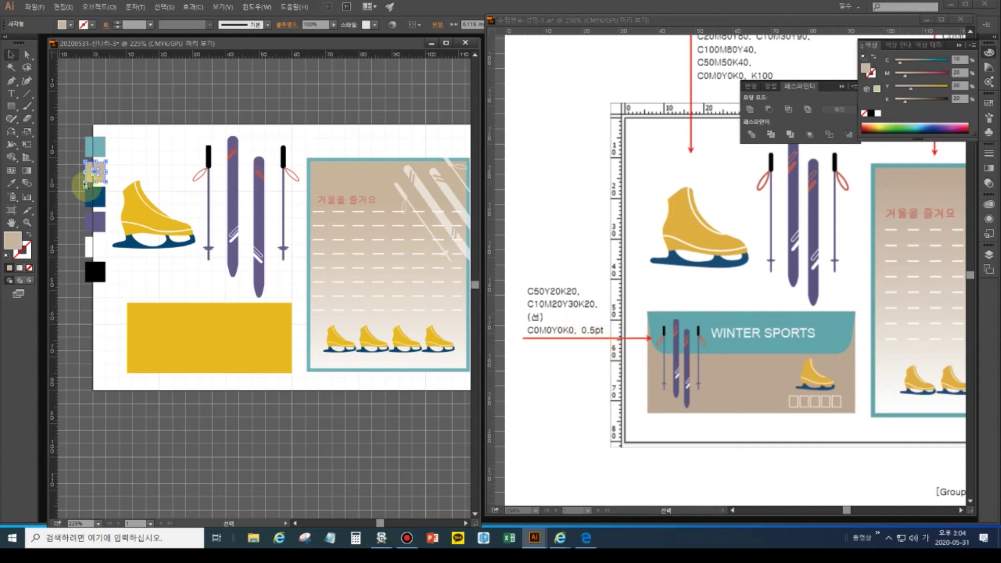
- Fill the yellow rectangle below the skate with the tan swatch colour using the Eyedropper
{"action": "left_click", "coordinate": [165, 342]}
{"action": "left_click", "coordinate": [10, 183]}
{"action": "left_click", "coordinate": [99, 175]}
{"action": "left_click", "coordinate": [178, 280]}
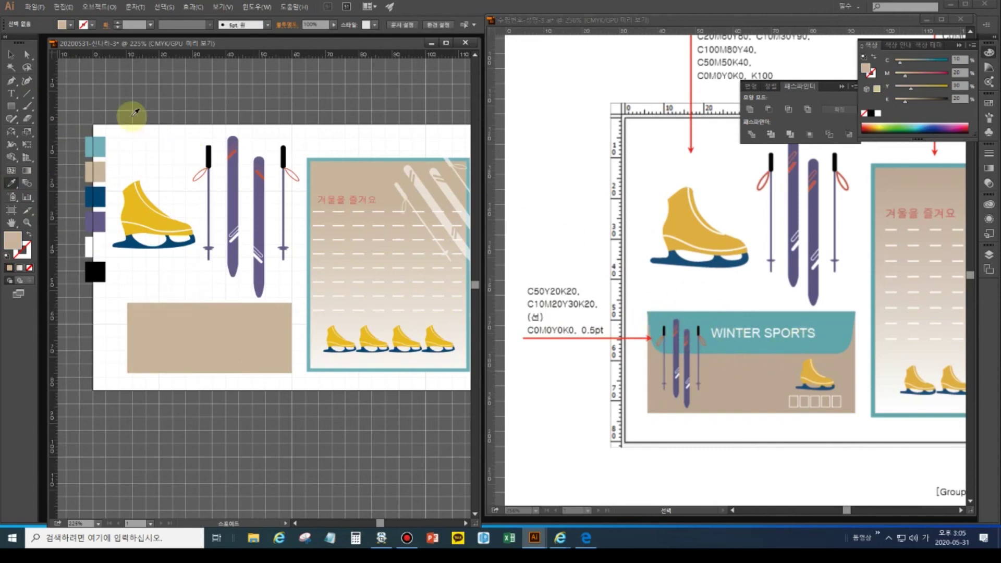
{"action": "left_click", "coordinate": [14, 58]}
{"action": "left_click_drag", "start_coordinate": [136, 104], "coordinate": [290, 284]}
{"action": "left_click", "coordinate": [278, 282]}
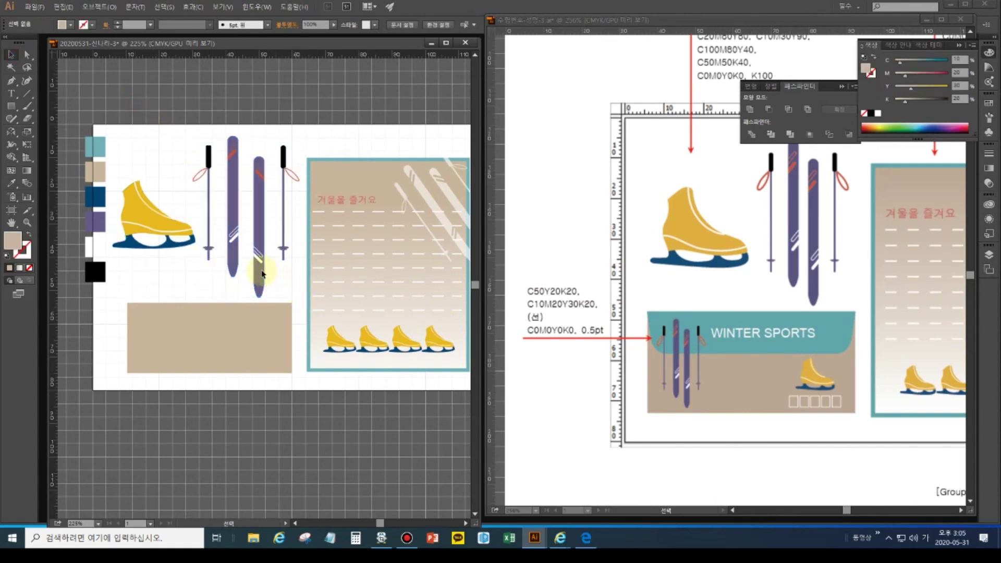
{"action": "left_click", "coordinate": [11, 106]}
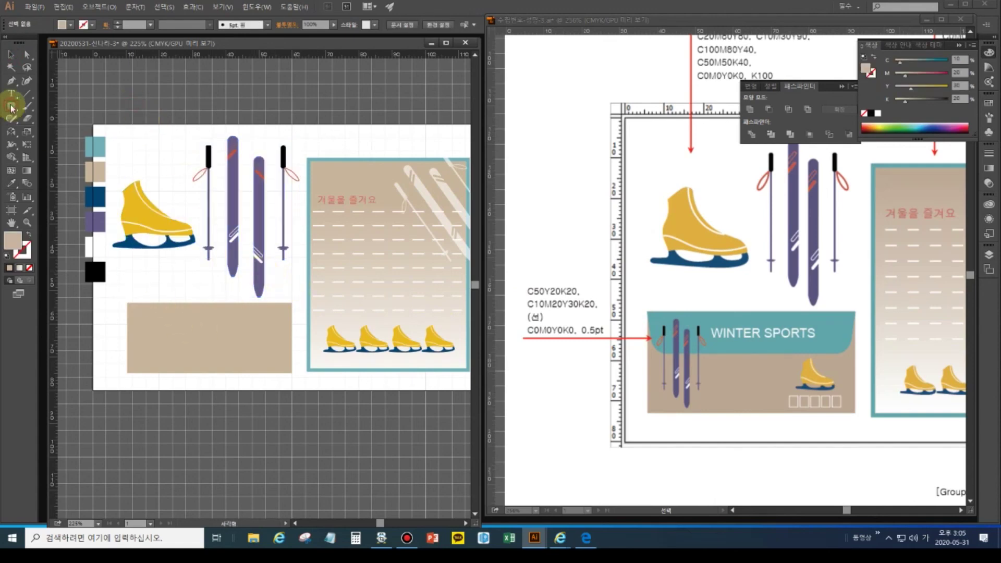
{"action": "left_click_drag", "start_coordinate": [34, 113], "coordinate": [44, 119]}
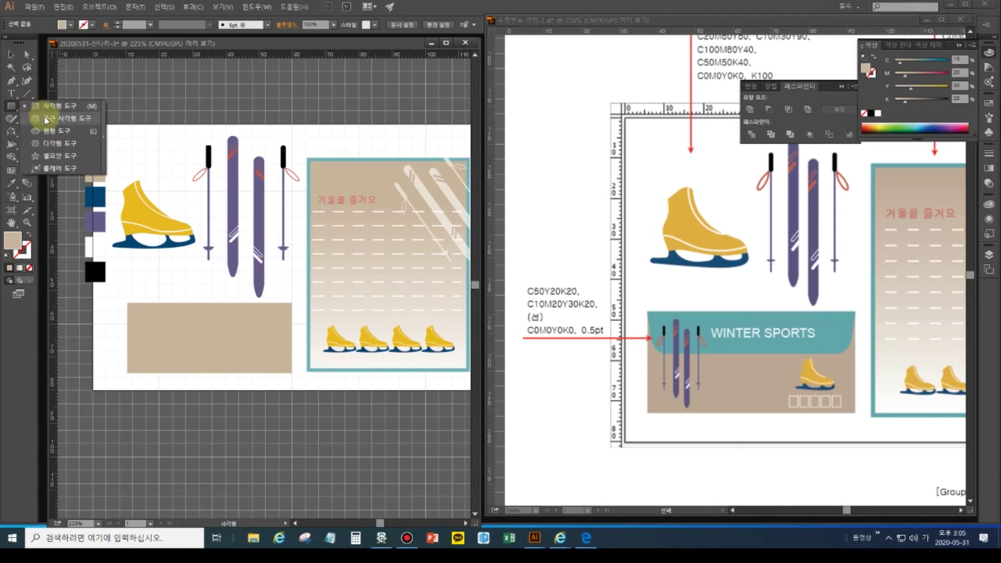
- Draw a very round-cornered rectangle across the tan box's top and colour it from the teal swatch
{"action": "left_click_drag", "start_coordinate": [46, 120], "coordinate": [46, 119]}
{"action": "left_click_drag", "start_coordinate": [129, 265], "coordinate": [293, 329]}
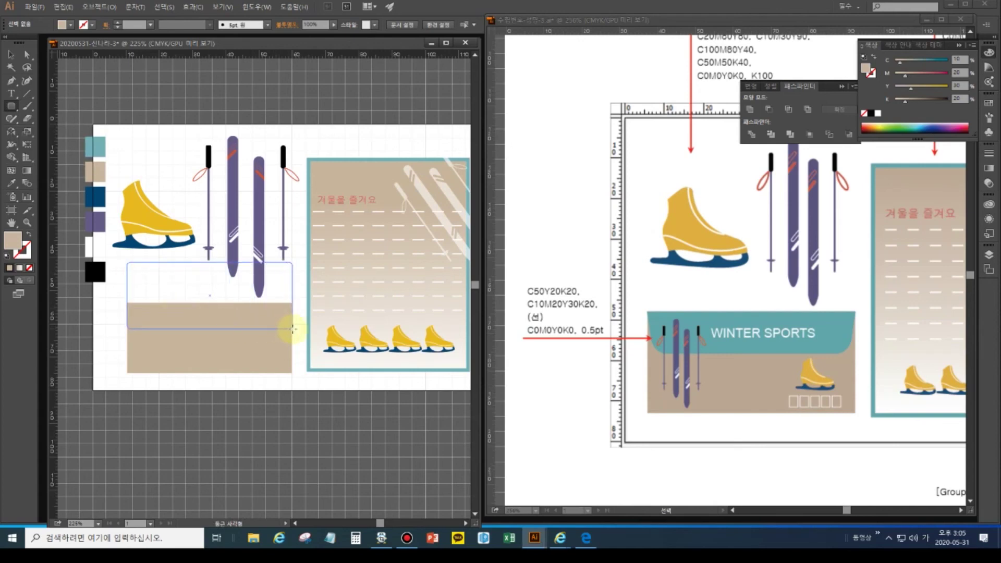
{"action": "left_click_drag", "start_coordinate": [292, 328], "coordinate": [292, 329]}
{"action": "key", "text": "Up"}
{"action": "key", "text": "Up"}
{"action": "key", "text": "Up"}
{"action": "left_click_drag", "start_coordinate": [293, 328], "coordinate": [292, 328]}
{"action": "left_click", "coordinate": [11, 183]}
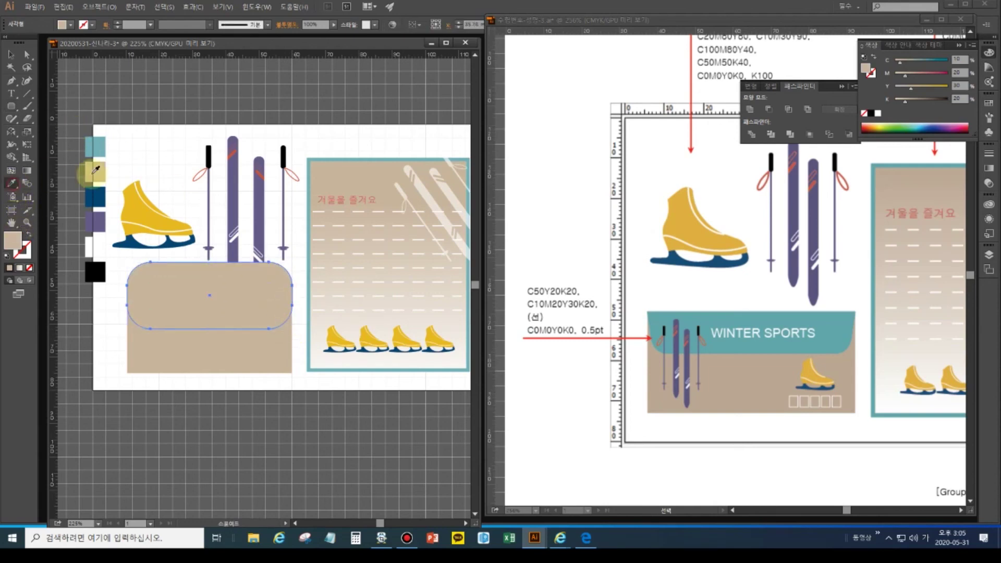
{"action": "left_click", "coordinate": [96, 146]}
- Delete the teal shape's top anchor points so its top edge becomes flat
{"action": "left_click", "coordinate": [12, 54]}
{"action": "left_click", "coordinate": [27, 54]}
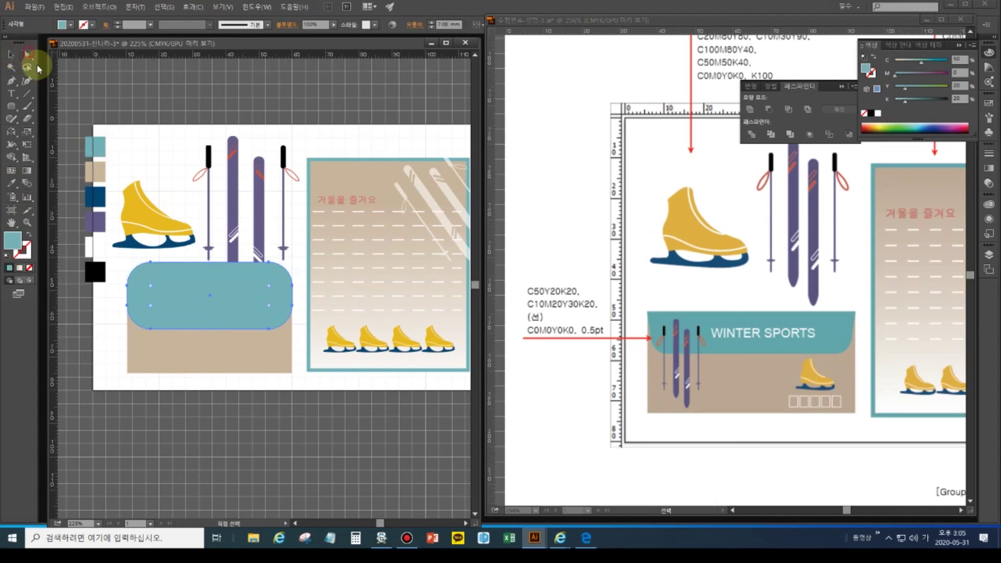
{"action": "left_click", "coordinate": [292, 274]}
{"action": "key", "text": "Delete"}
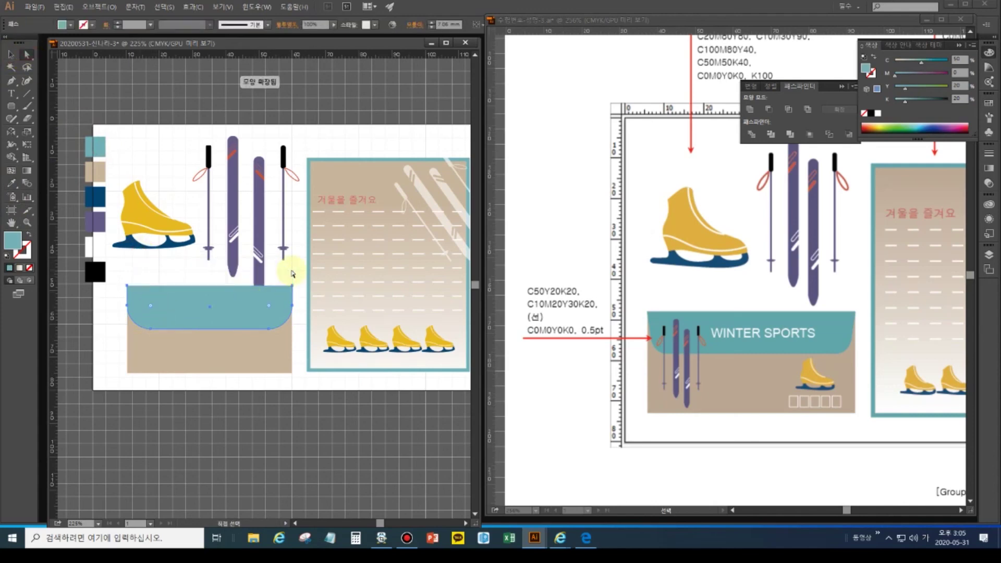
{"action": "left_click_drag", "start_coordinate": [123, 274], "coordinate": [304, 291]}
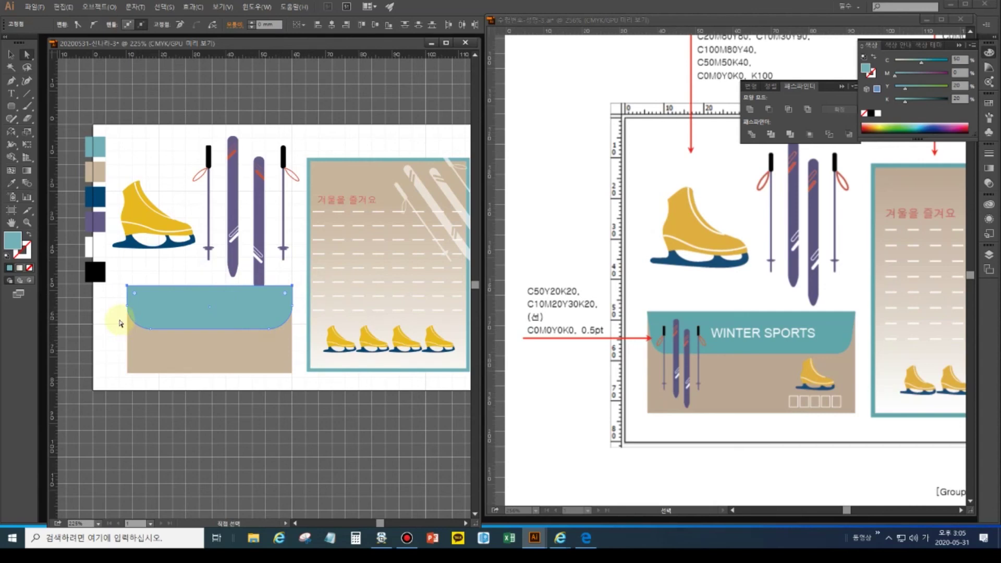
{"action": "left_click_drag", "start_coordinate": [120, 323], "coordinate": [188, 315]}
{"action": "left_click", "coordinate": [107, 300]}
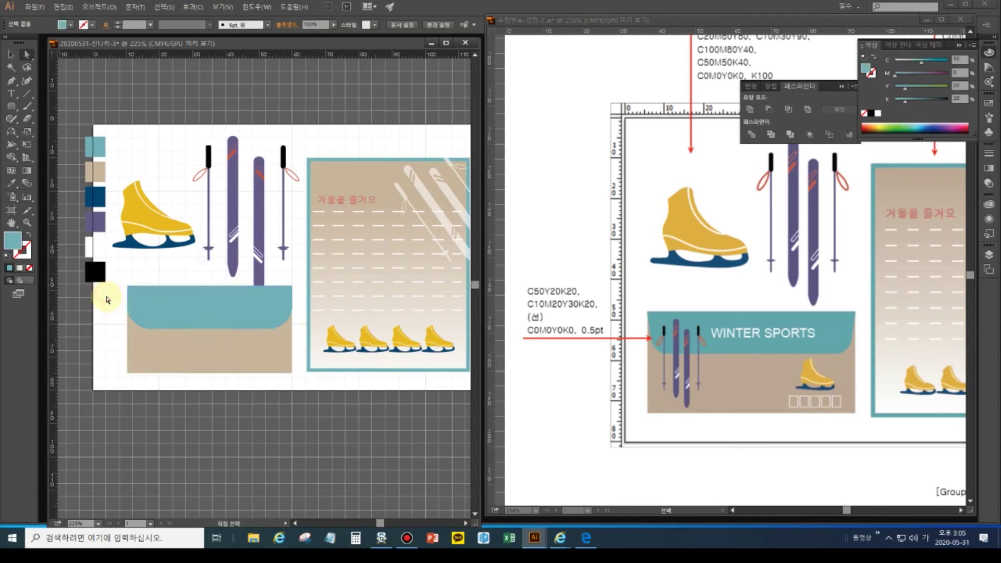
- Select the teal band's lower anchor points and nudge them up one step
{"action": "left_click", "coordinate": [139, 312]}
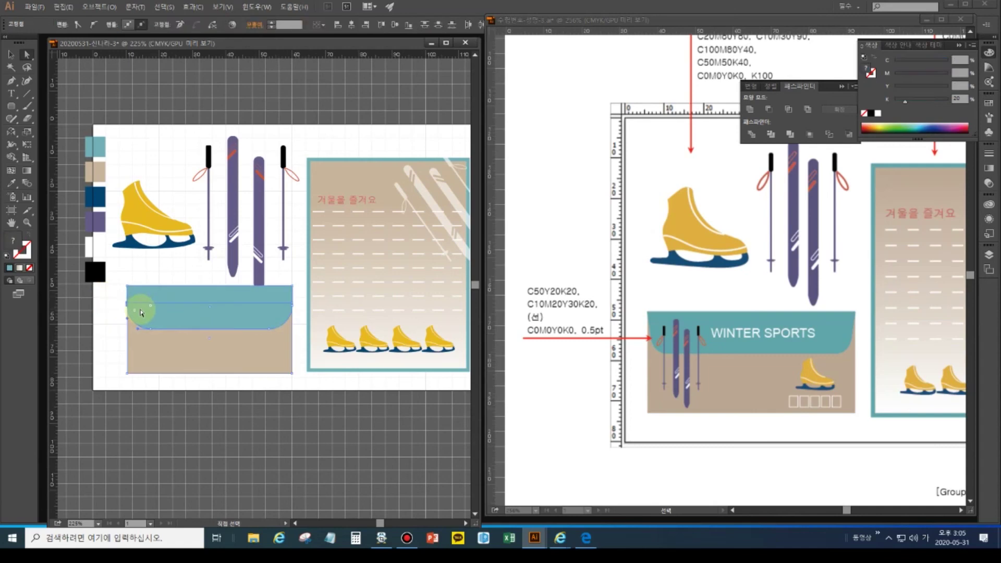
{"action": "left_click", "coordinate": [93, 315]}
{"action": "left_click", "coordinate": [145, 308]}
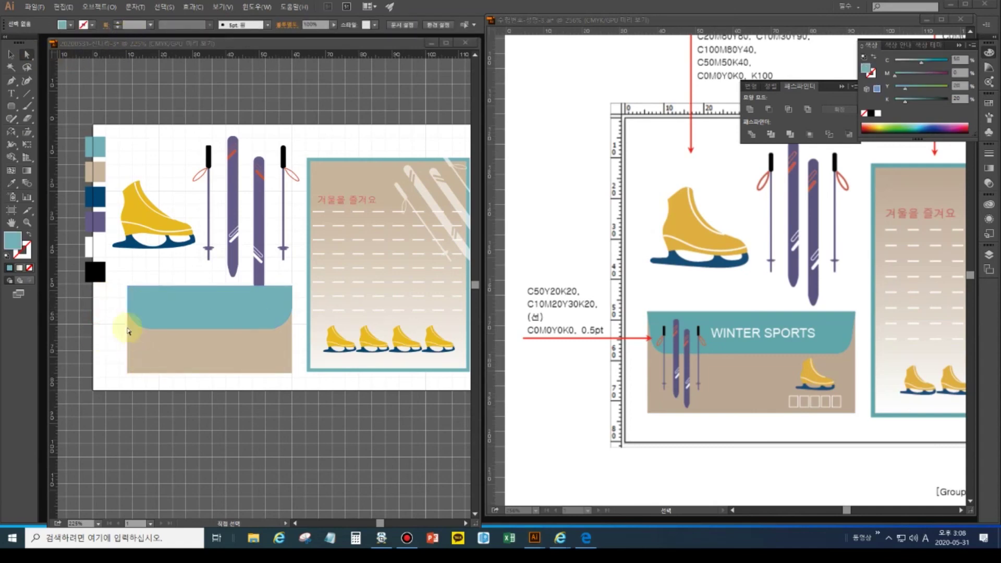
{"action": "left_click", "coordinate": [114, 307]}
{"action": "left_click_drag", "start_coordinate": [213, 342], "coordinate": [301, 338]}
{"action": "key", "text": "Up"}
{"action": "key", "text": "Up"}
{"action": "key", "text": "Up"}
{"action": "key", "text": "Up"}
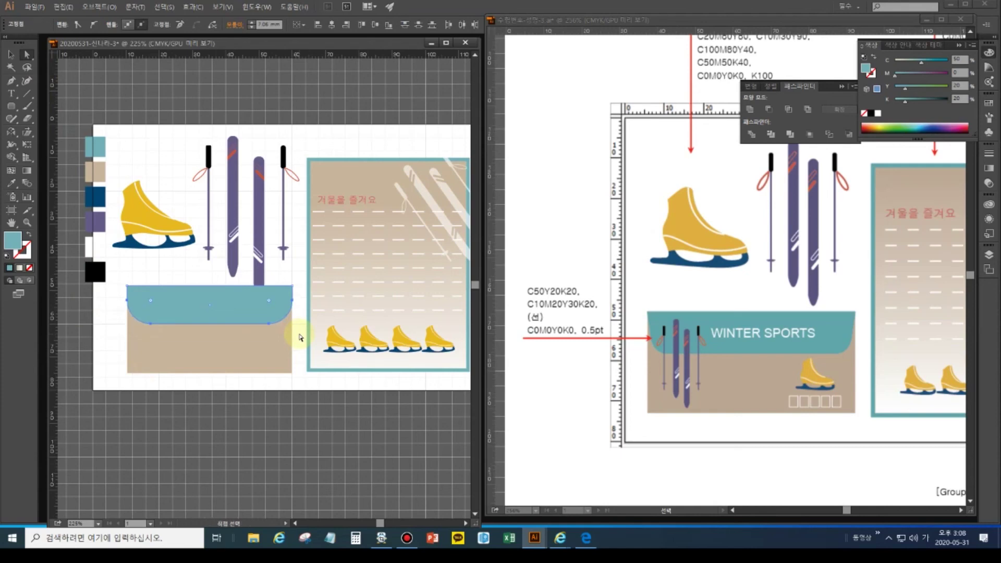
{"action": "left_click", "coordinate": [11, 54]}
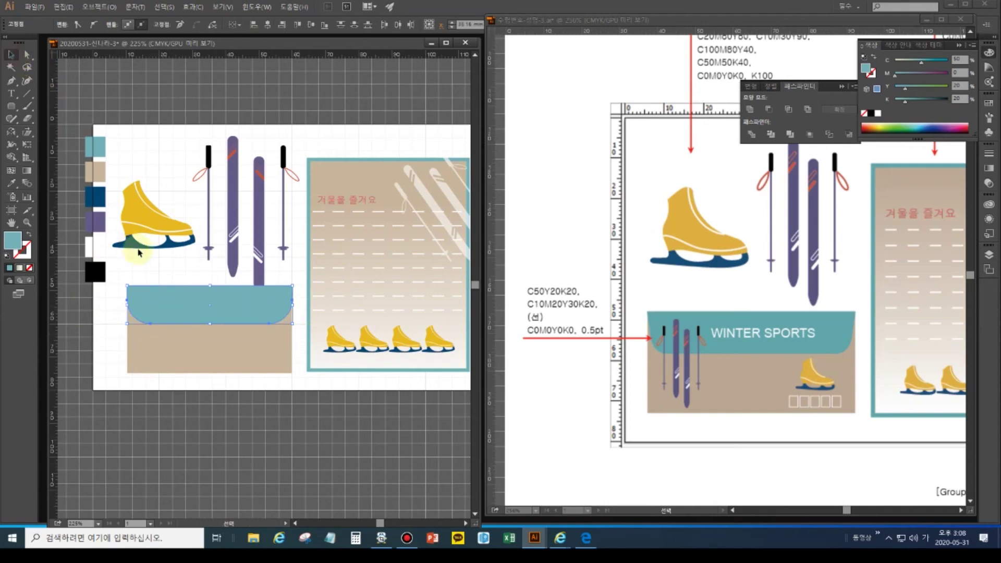
{"action": "left_click", "coordinate": [112, 316]}
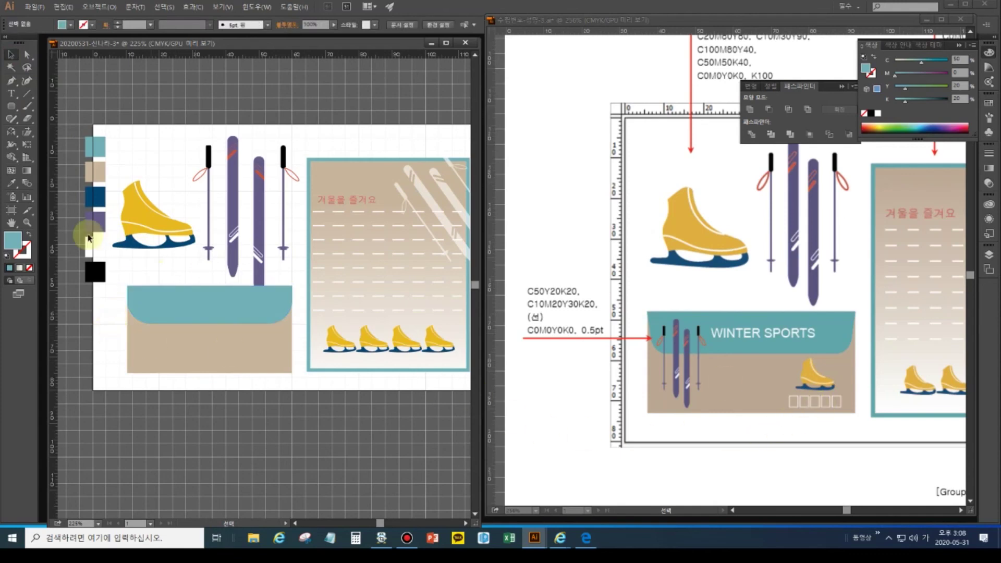
{"action": "left_click", "coordinate": [11, 107]}
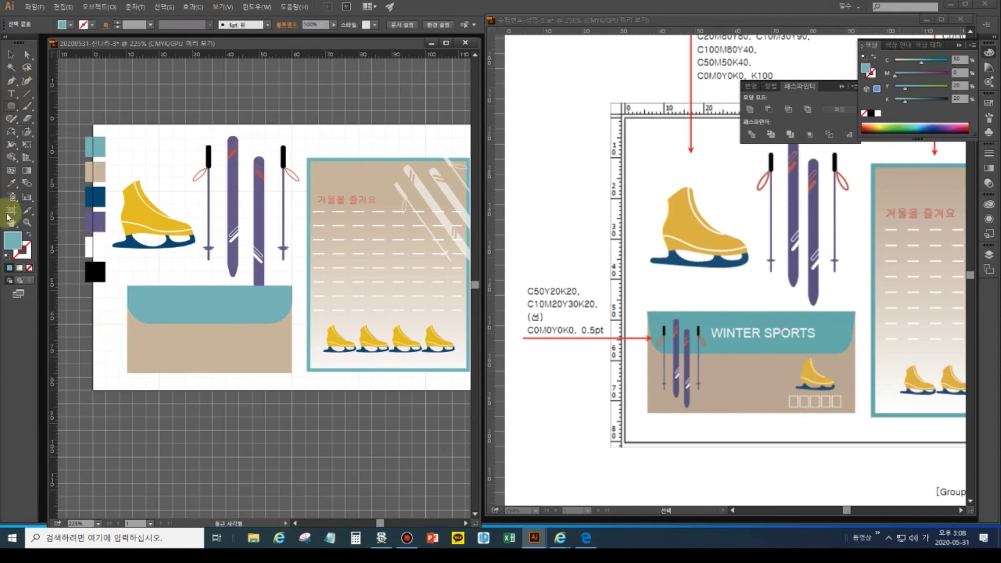
- Set a white outline with no fill and draw a small rectangle with a 0.5 pt stroke
{"action": "left_click", "coordinate": [7, 256]}
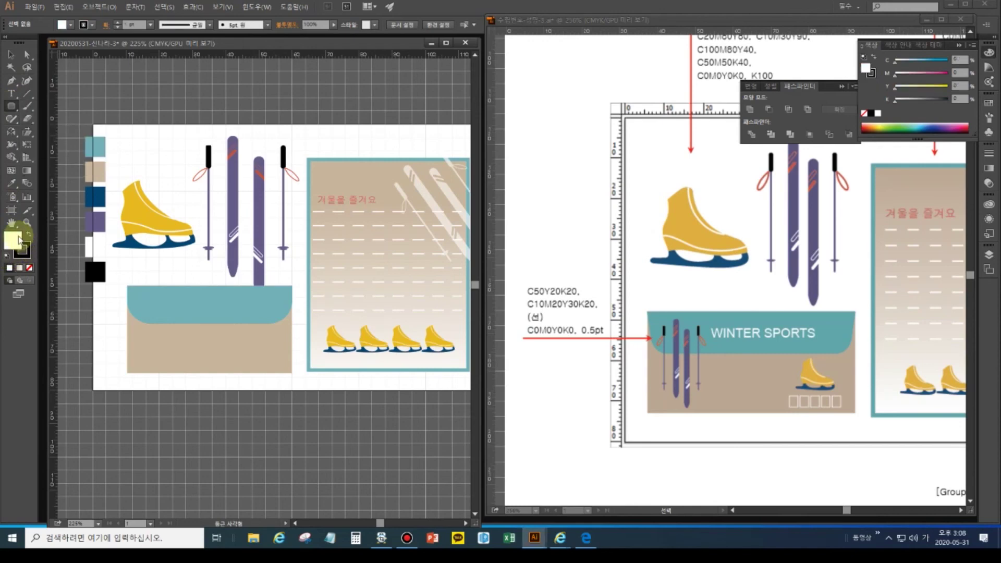
{"action": "left_click", "coordinate": [23, 253]}
{"action": "left_click", "coordinate": [28, 237]}
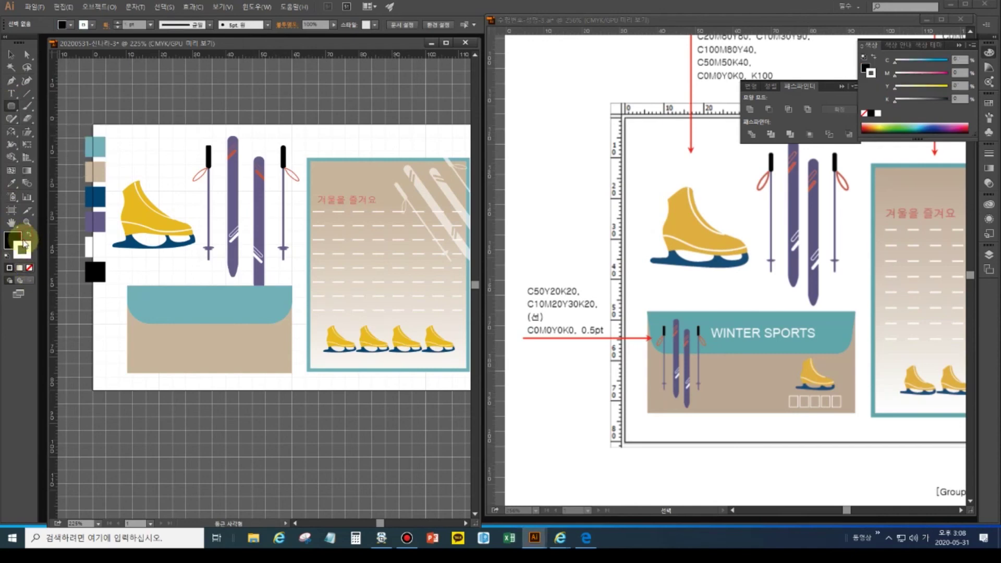
{"action": "left_click", "coordinate": [13, 240]}
{"action": "left_click", "coordinate": [29, 268]}
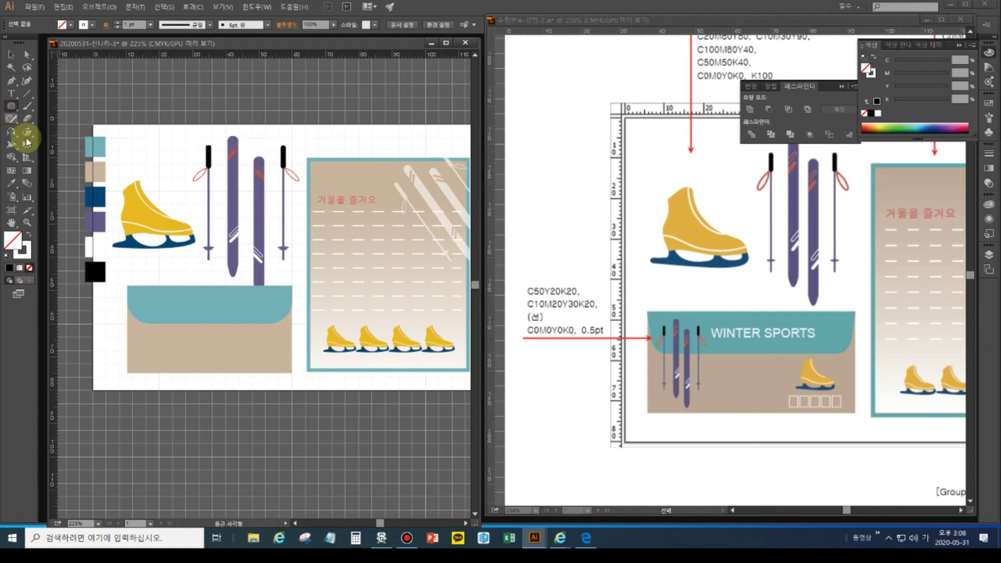
{"action": "left_click_drag", "start_coordinate": [11, 109], "coordinate": [51, 109]}
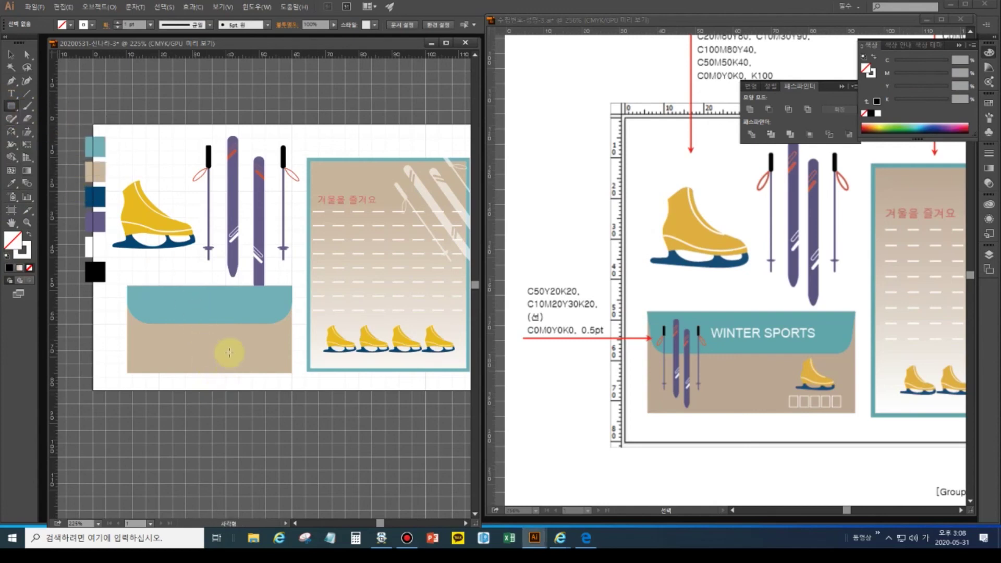
{"action": "left_click_drag", "start_coordinate": [231, 355], "coordinate": [237, 361]}
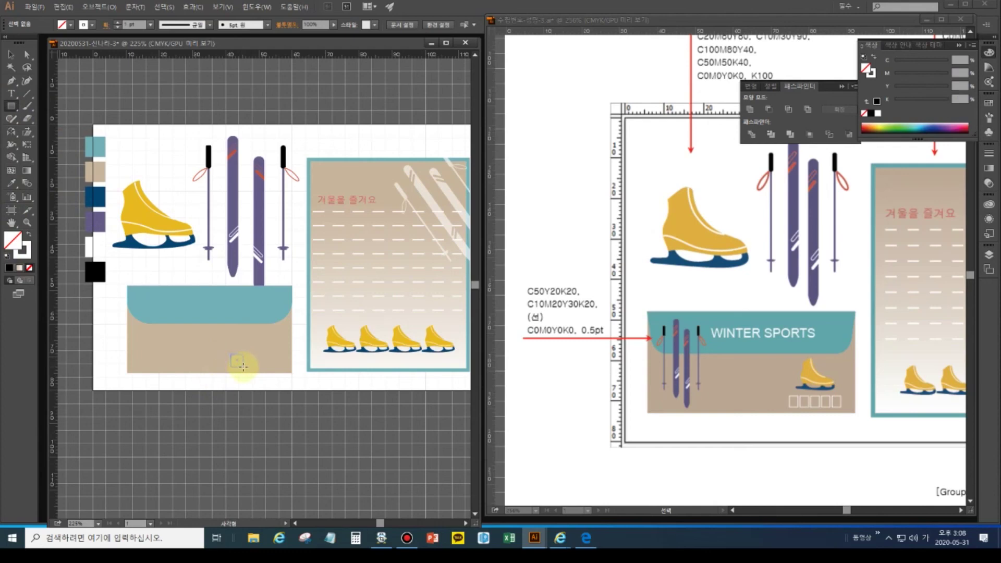
{"action": "left_click_drag", "start_coordinate": [243, 368], "coordinate": [244, 368]}
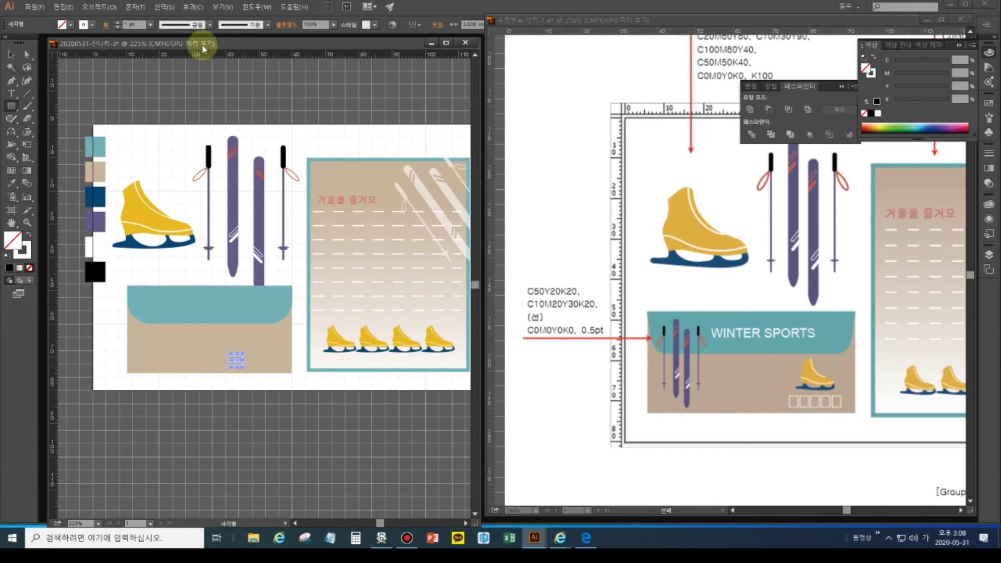
{"action": "left_click", "coordinate": [149, 25]}
{"action": "left_click", "coordinate": [159, 48]}
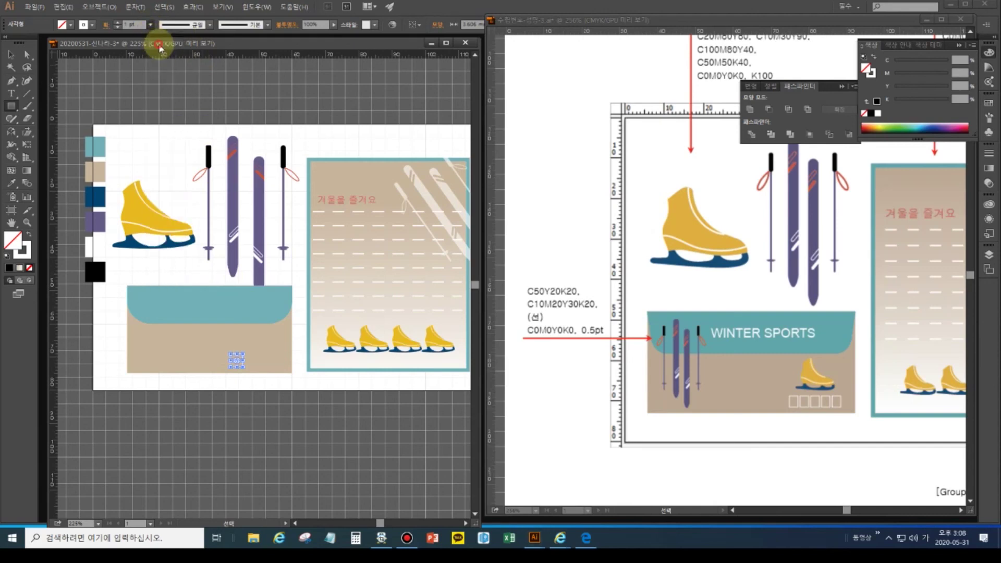
- Resize the rectangle into a small square and nudge it into place on the card's lower right
{"action": "left_click", "coordinate": [220, 339], "text": "ctrl+space"}
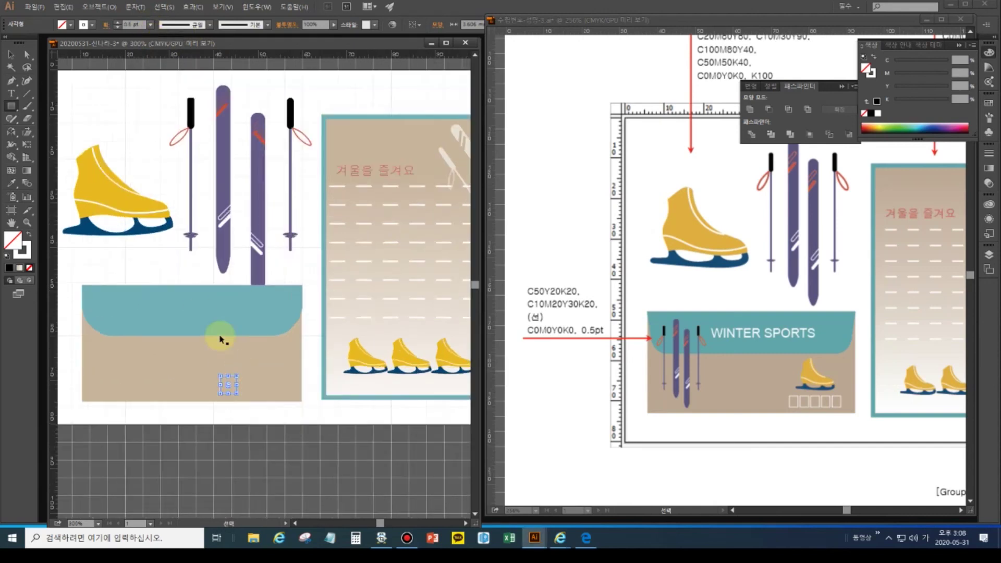
{"action": "left_click_drag", "start_coordinate": [211, 452], "coordinate": [217, 287]}
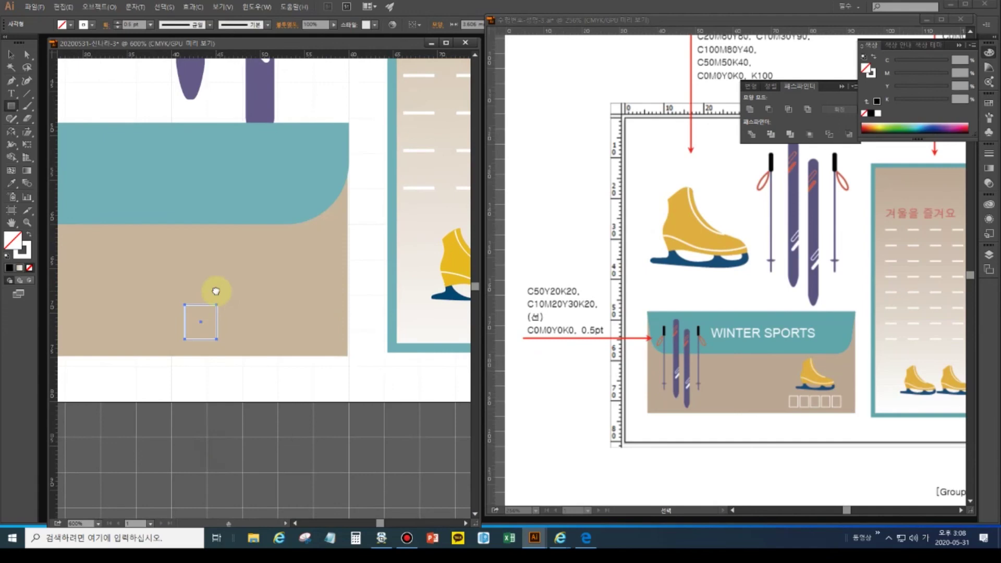
{"action": "left_click", "coordinate": [11, 54]}
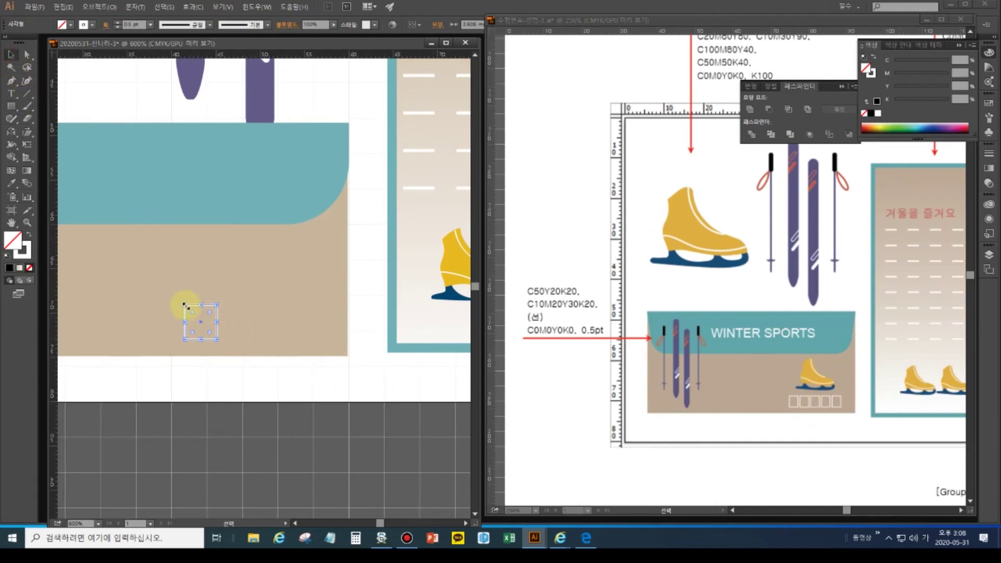
{"action": "left_click_drag", "start_coordinate": [183, 305], "coordinate": [196, 317]}
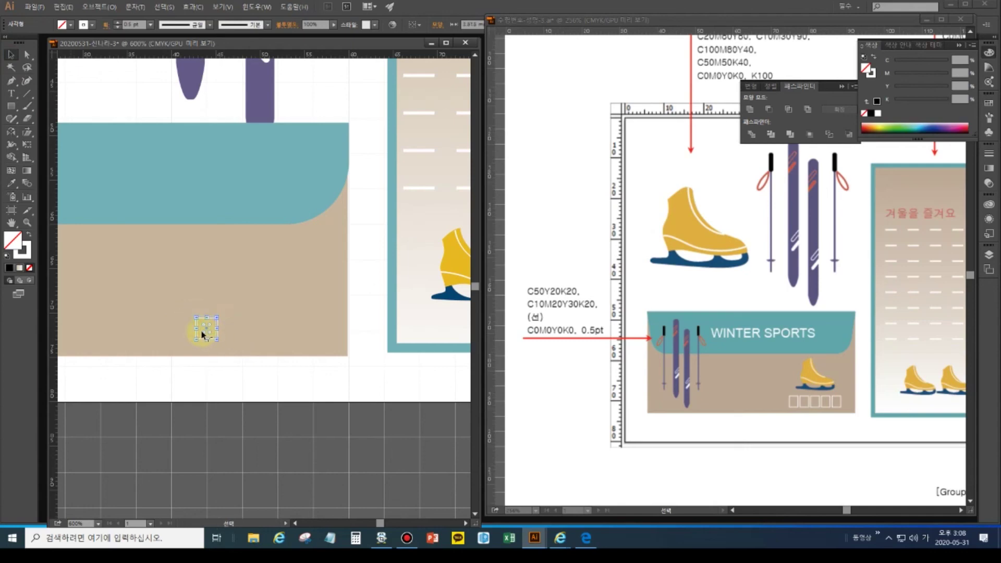
{"action": "key", "text": "Up"}
{"action": "key", "text": "Up"}
{"action": "key", "text": "Up"}
{"action": "key", "text": "Left"}
{"action": "key", "text": "Left"}
{"action": "key", "text": "Left"}
{"action": "key", "text": "Left"}
{"action": "key", "text": "Down"}
{"action": "key", "text": "ctrl+plus"}
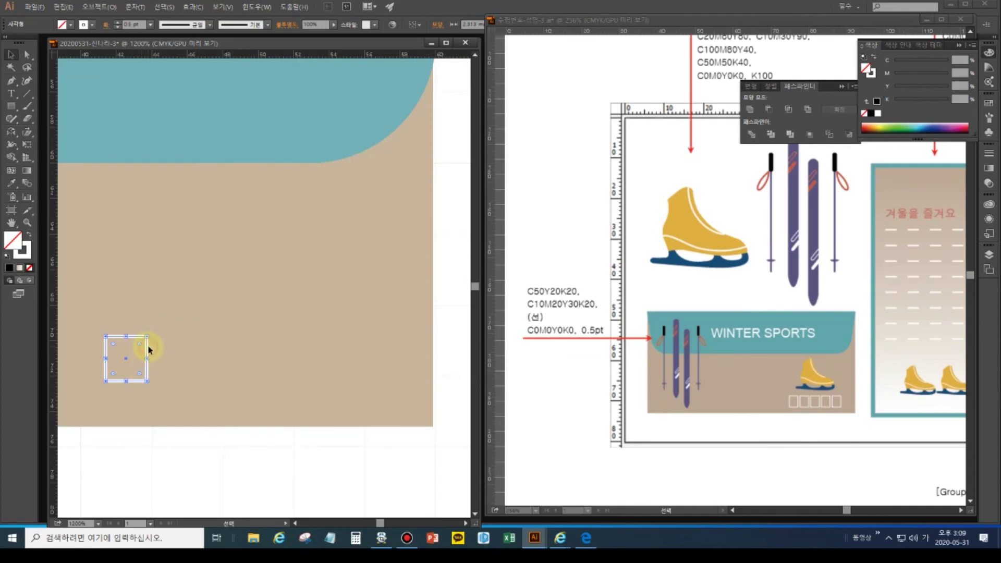
{"action": "left_click", "coordinate": [189, 350]}
- Copy the square to its right and repeat the copy to form the row of squares
{"action": "left_click_drag", "start_coordinate": [147, 347], "coordinate": [197, 350]}
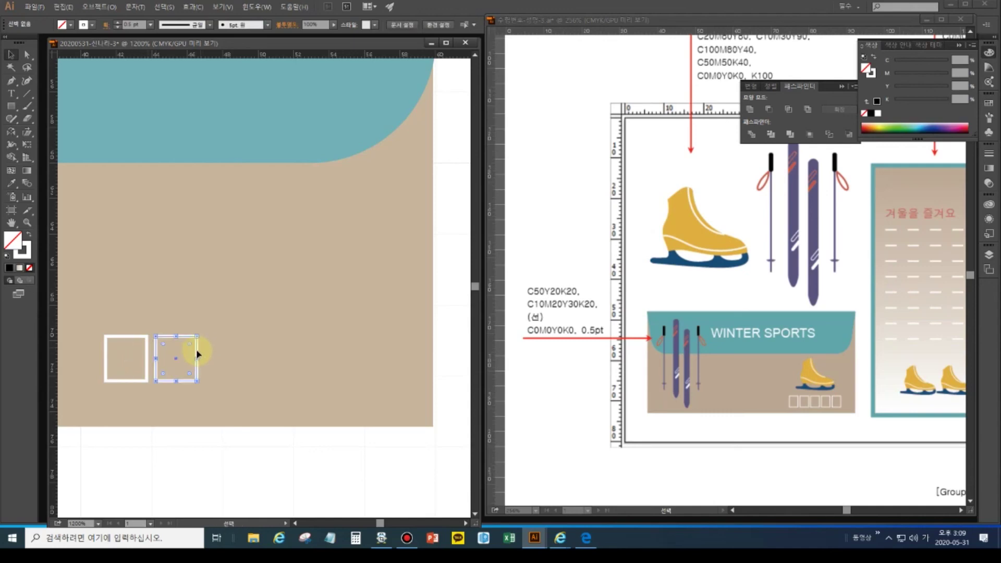
{"action": "key", "text": "ctrl+d"}
{"action": "key", "text": "ctrl+d"}
{"action": "key", "text": "ctrl+d"}
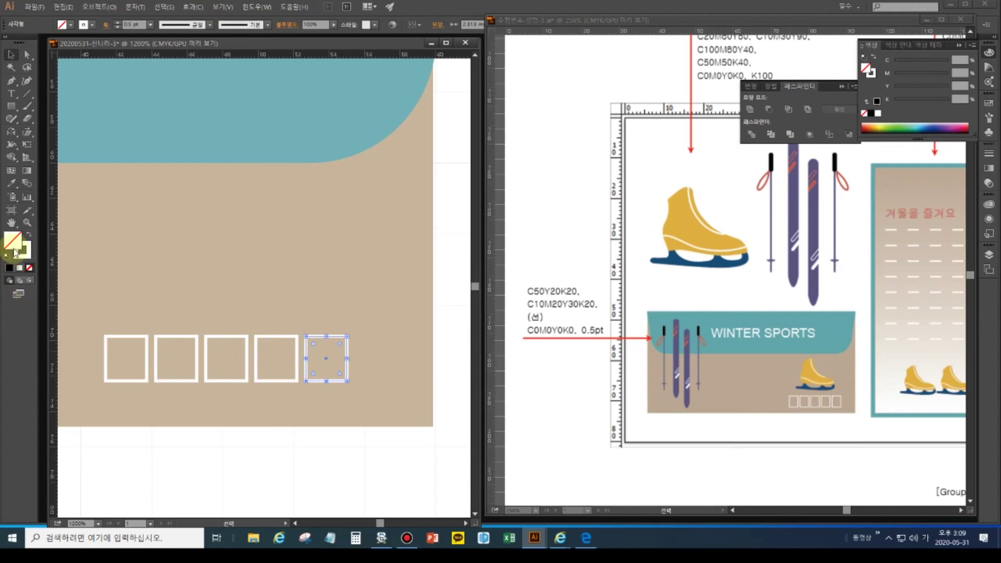
{"action": "double_click", "coordinate": [12, 223]}
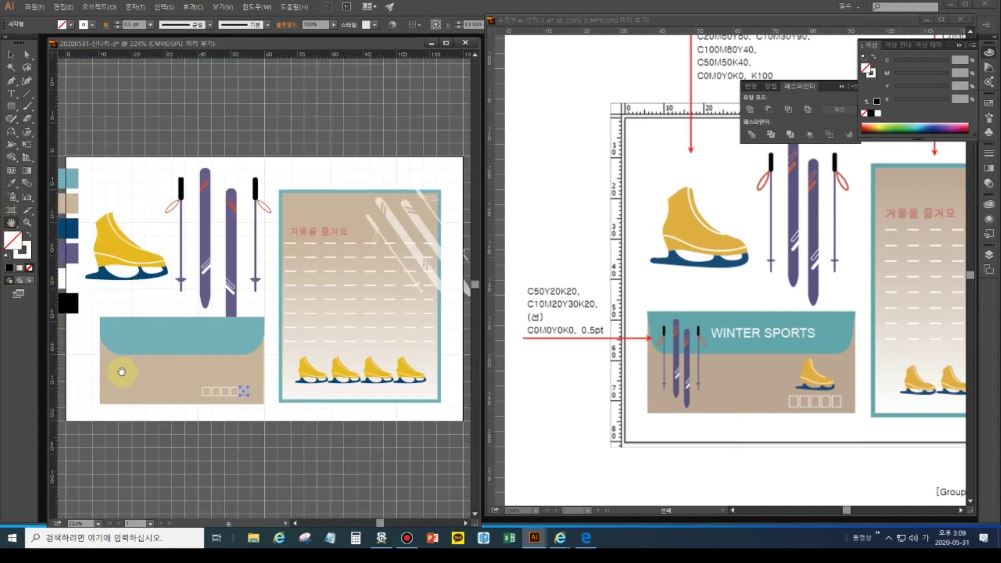
- Select the artwork group and ungroup the skate from the poles and skis
{"action": "key", "text": "v"}
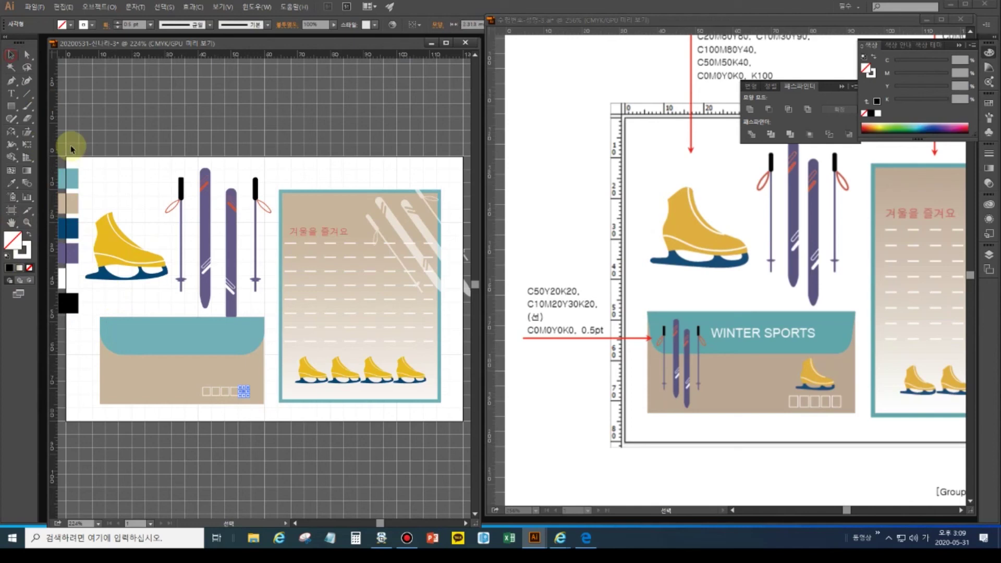
{"action": "left_click", "coordinate": [123, 255]}
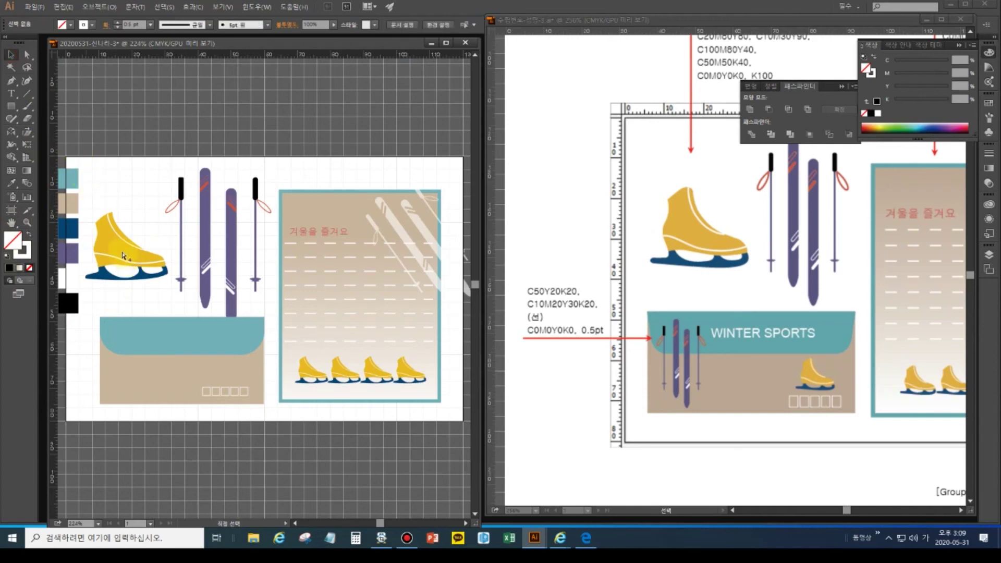
{"action": "left_click", "coordinate": [123, 255]}
{"action": "left_click", "coordinate": [117, 134]}
{"action": "left_click", "coordinate": [120, 239]}
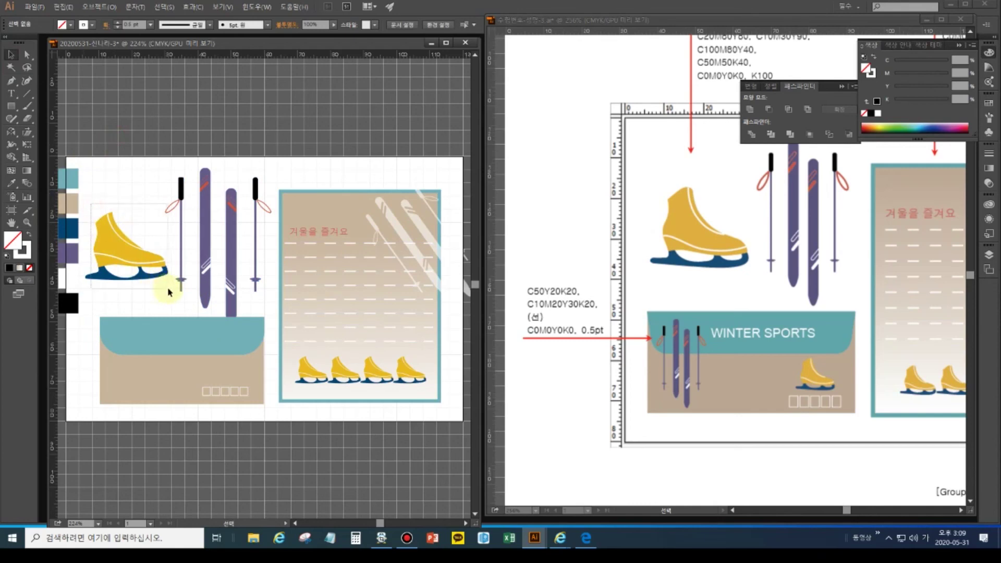
{"action": "left_click", "coordinate": [119, 276]}
{"action": "key", "text": "ctrl+shift+g"}
- Drag a smaller copy of the skate onto the beige card just above the squares
{"action": "left_click", "coordinate": [123, 260]}
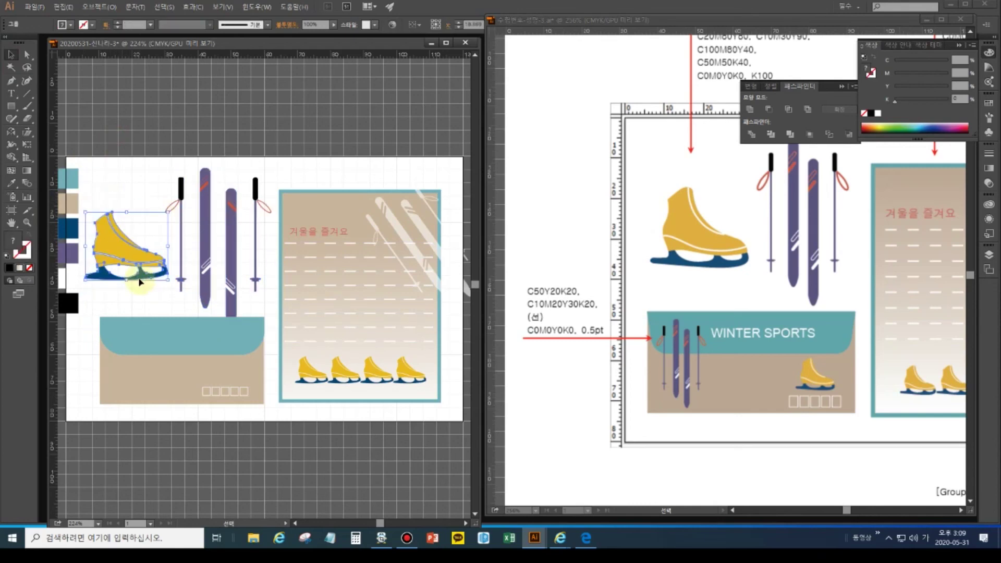
{"action": "key", "text": "a"}
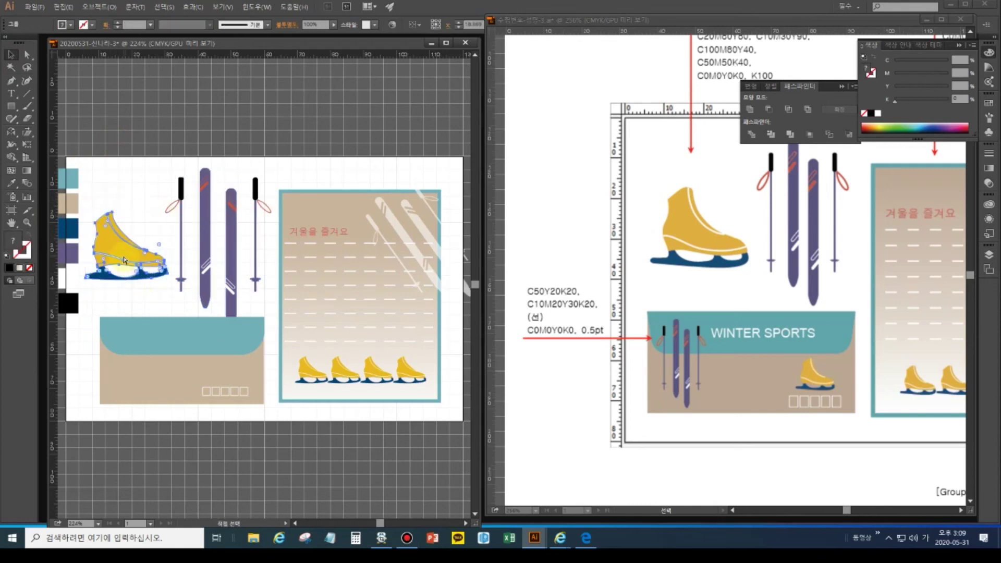
{"action": "key", "text": "v"}
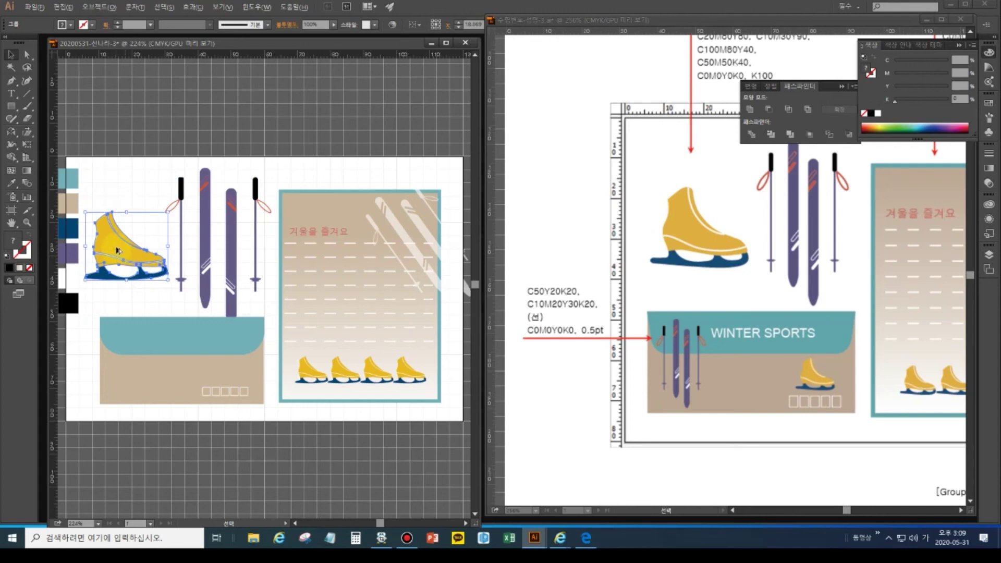
{"action": "left_click_drag", "start_coordinate": [118, 251], "coordinate": [218, 374]}
{"action": "left_click", "coordinate": [182, 173]}
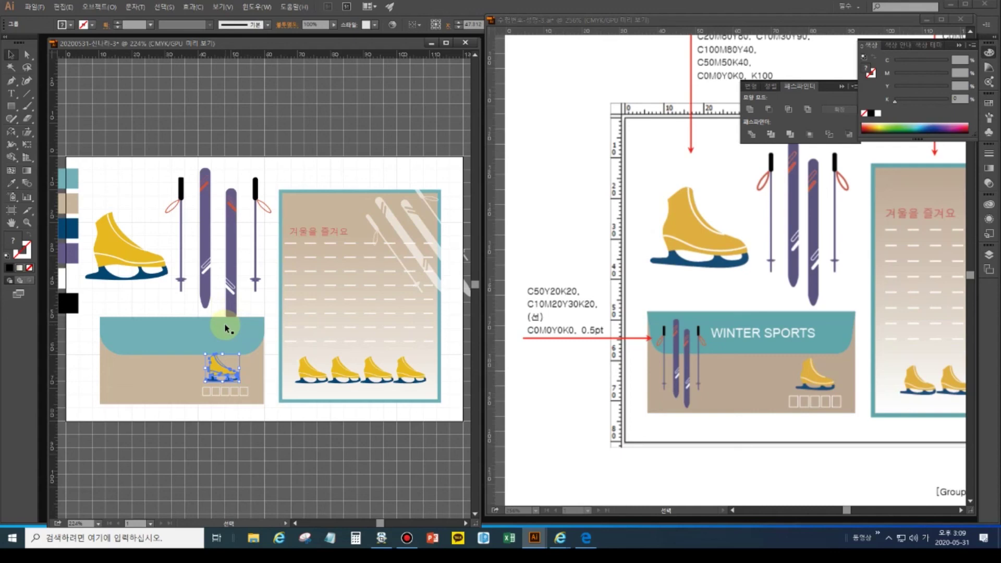
{"action": "left_click", "coordinate": [224, 233]}
{"action": "left_click", "coordinate": [228, 238]}
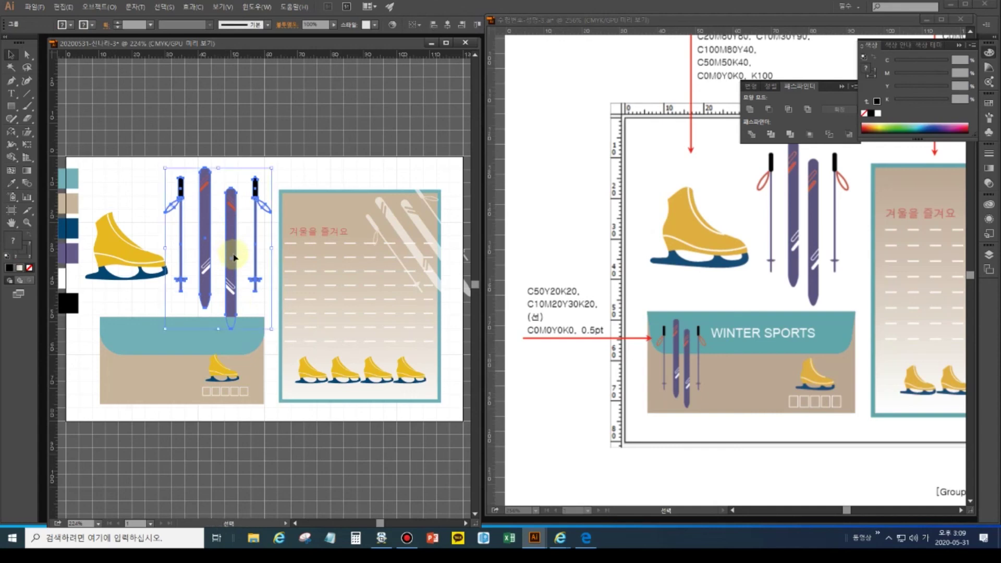
- Nudge the second purple ski up and lower the teal band's top edge slightly
{"action": "left_click", "coordinate": [220, 141]}
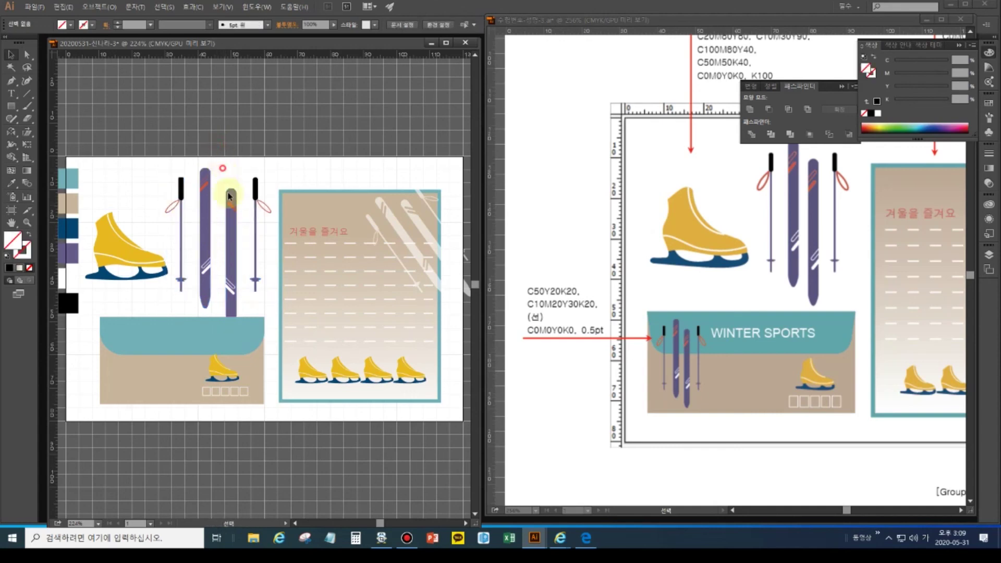
{"action": "left_click", "coordinate": [233, 301]}
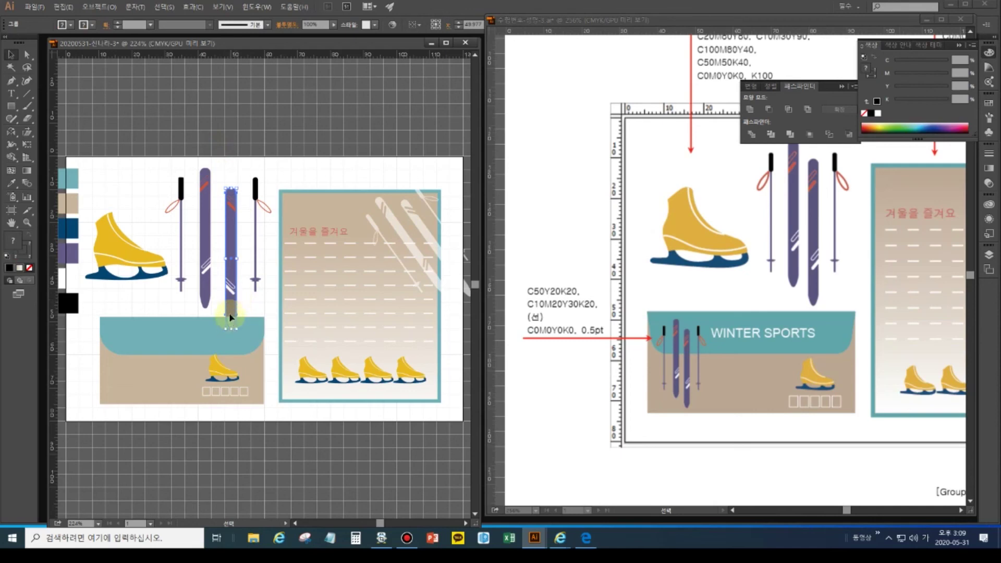
{"action": "key", "text": "Up"}
{"action": "key", "text": "Up"}
{"action": "key", "text": "Up"}
{"action": "key", "text": "Up"}
{"action": "key", "text": "Up"}
{"action": "key", "text": "Up"}
{"action": "left_click", "coordinate": [208, 330]}
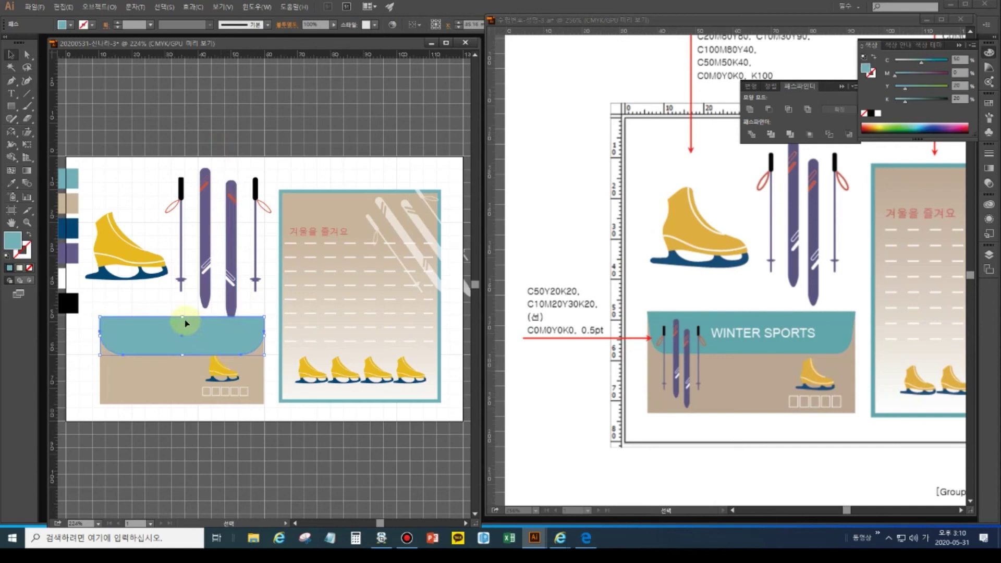
{"action": "left_click_drag", "start_coordinate": [182, 317], "coordinate": [184, 324]}
{"action": "left_click", "coordinate": [89, 337]}
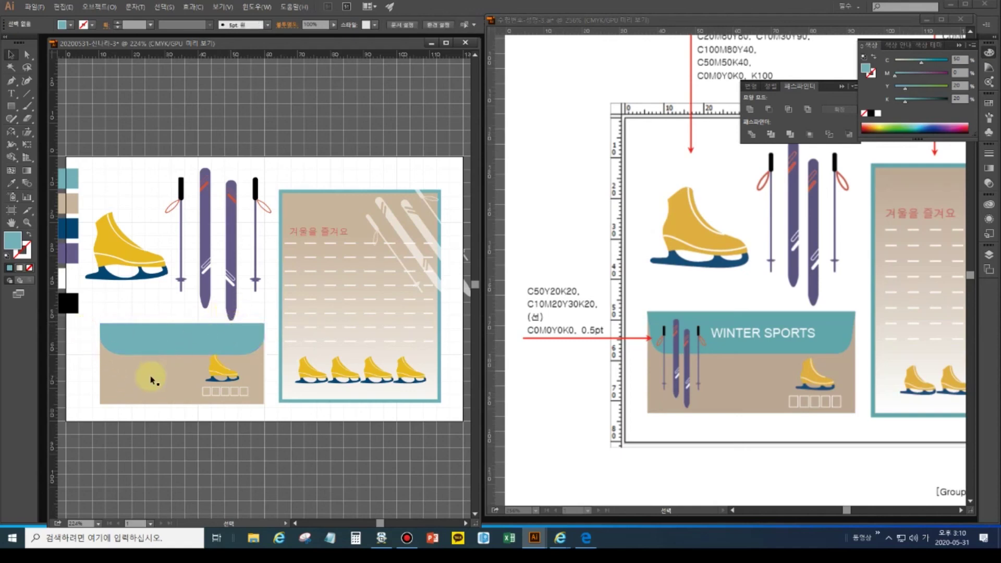
- Duplicate the skis and poles, scale the copy down, and place it on the card's left side
{"action": "left_click_drag", "start_coordinate": [172, 147], "coordinate": [264, 232]}
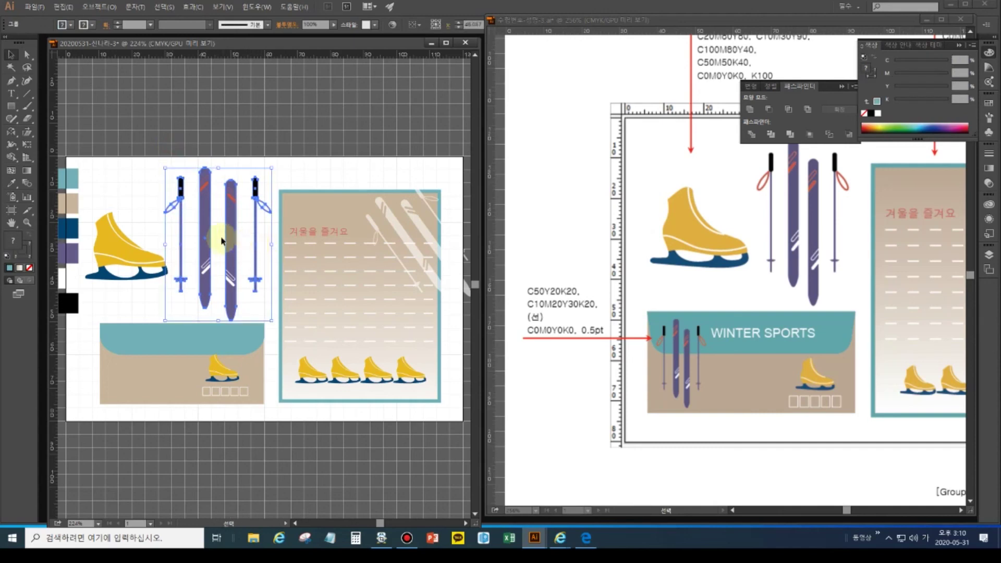
{"action": "left_click_drag", "start_coordinate": [209, 223], "coordinate": [153, 285]}
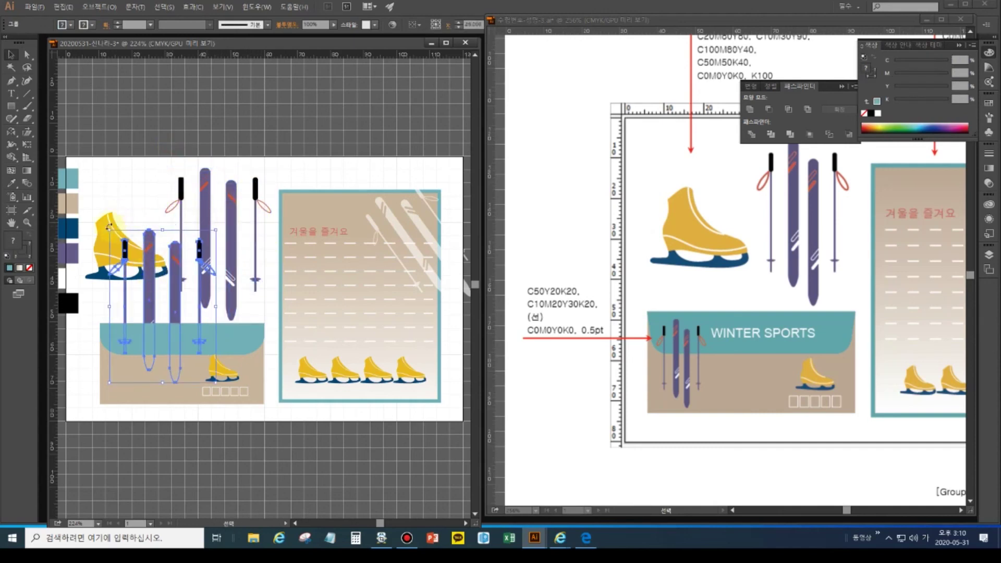
{"action": "left_click_drag", "start_coordinate": [109, 228], "coordinate": [167, 288]}
{"action": "key", "text": "a"}
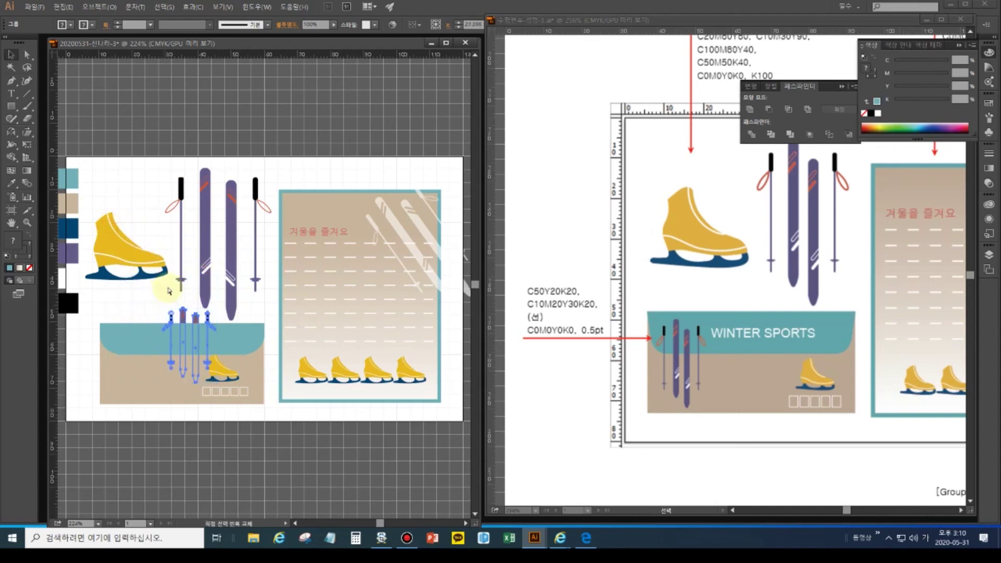
{"action": "key", "text": "v"}
{"action": "left_click_drag", "start_coordinate": [182, 327], "coordinate": [122, 343]}
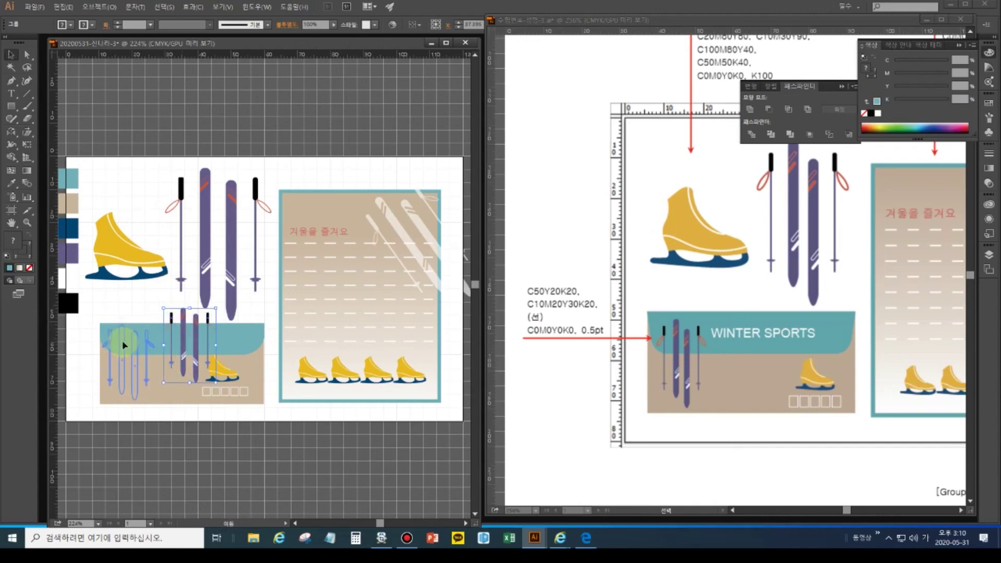
{"action": "left_click_drag", "start_coordinate": [124, 346], "coordinate": [124, 346]}
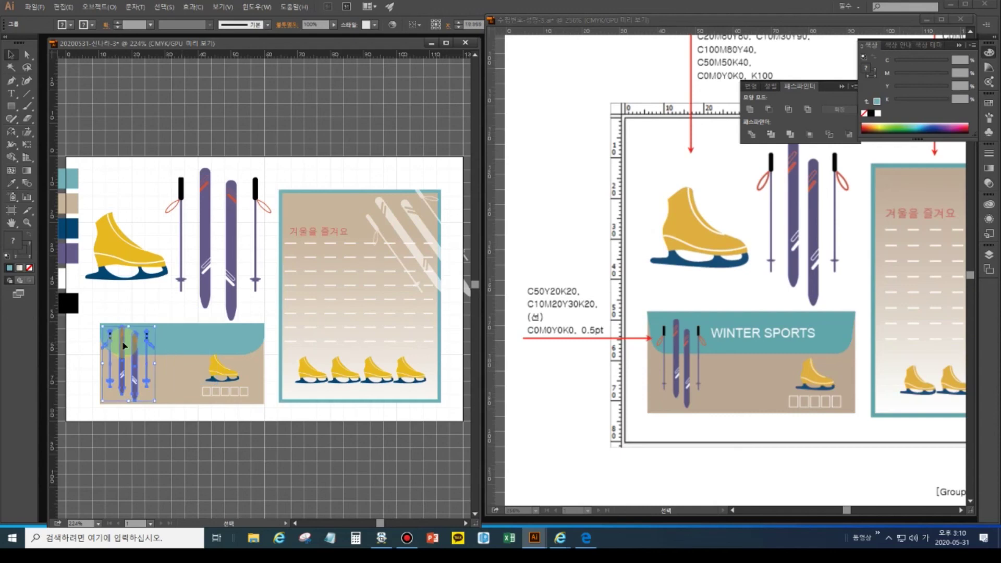
{"action": "left_click", "coordinate": [139, 319]}
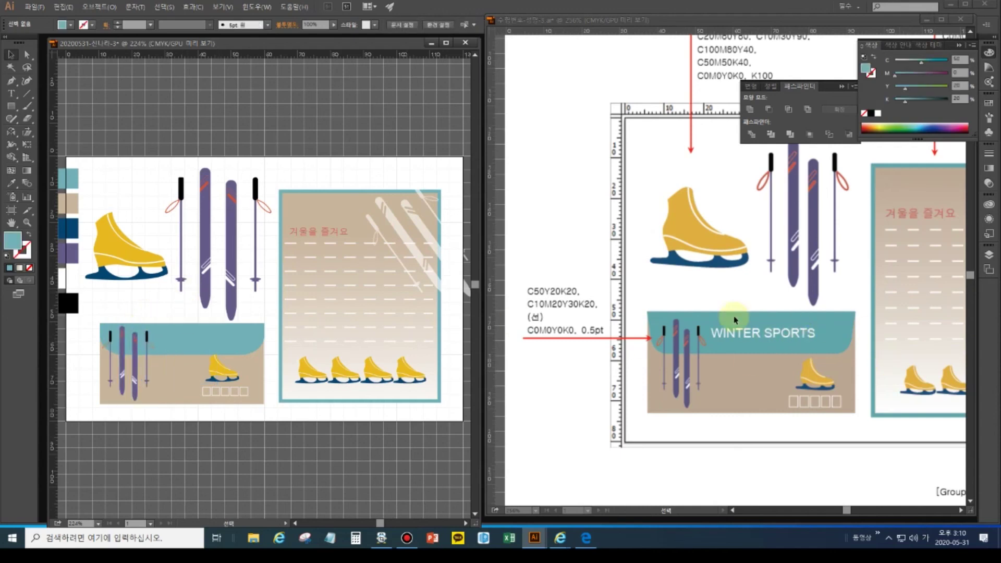
{"action": "left_click", "coordinate": [11, 93]}
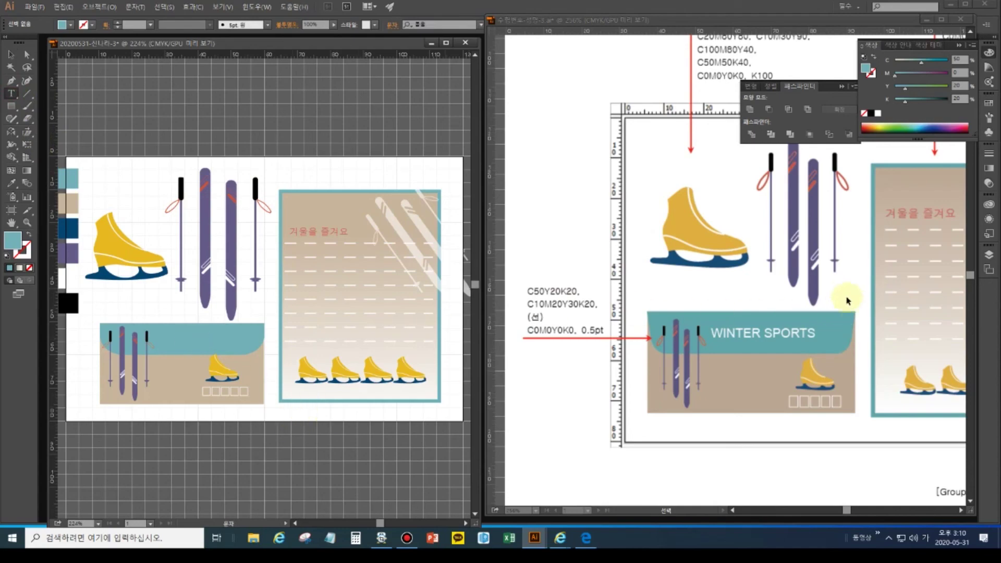
- Bring the reference's WINTER SPORTS text specs (Arial Regular 9pt) into view and start a text line below the skate
{"action": "left_click_drag", "start_coordinate": [851, 284], "coordinate": [542, 367]}
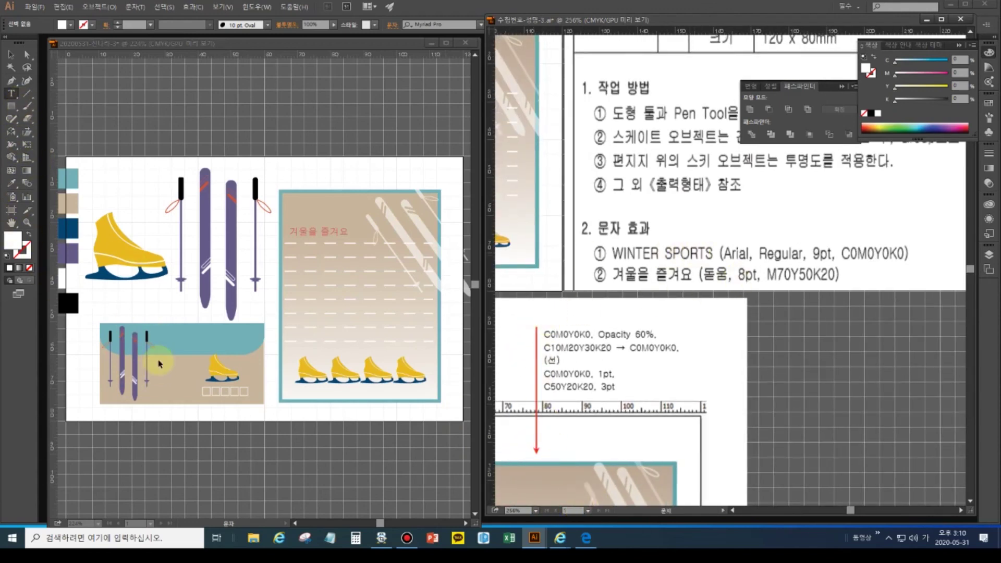
{"action": "left_click", "coordinate": [158, 336]}
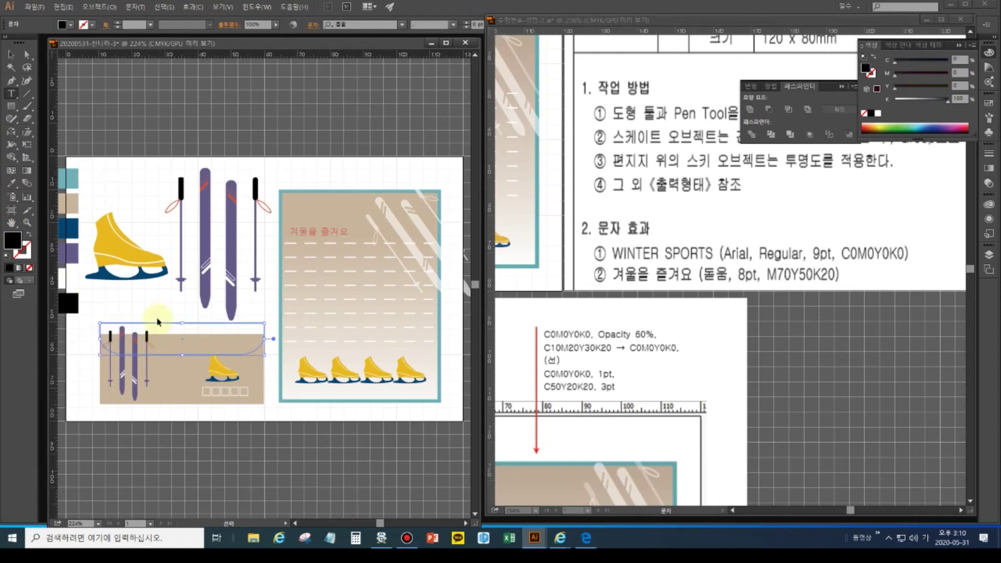
{"action": "left_click", "coordinate": [156, 317]}
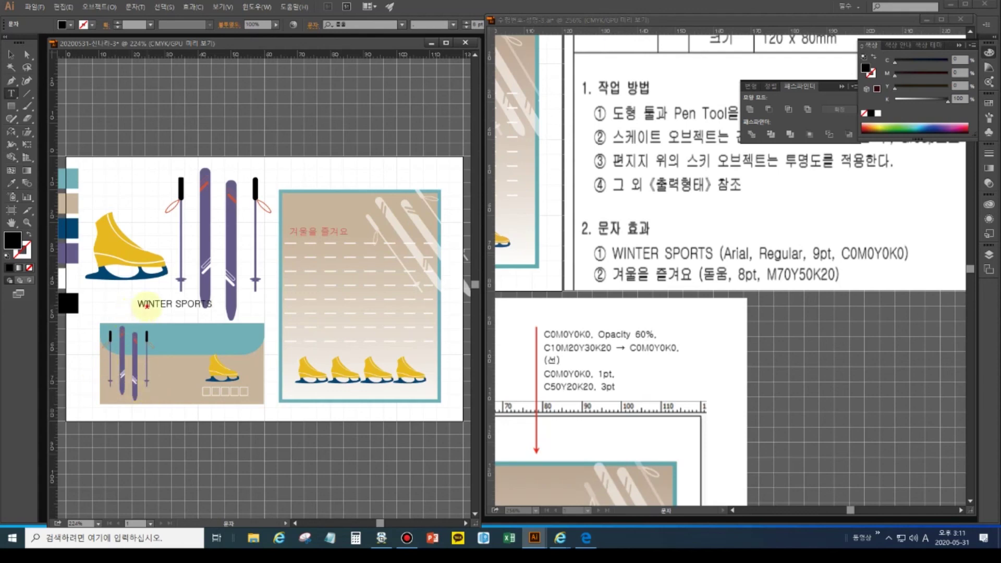
- Set the WINTER SPORTS text in Arial at 9 pt with a white fill
{"action": "triple_click", "coordinate": [146, 305]}
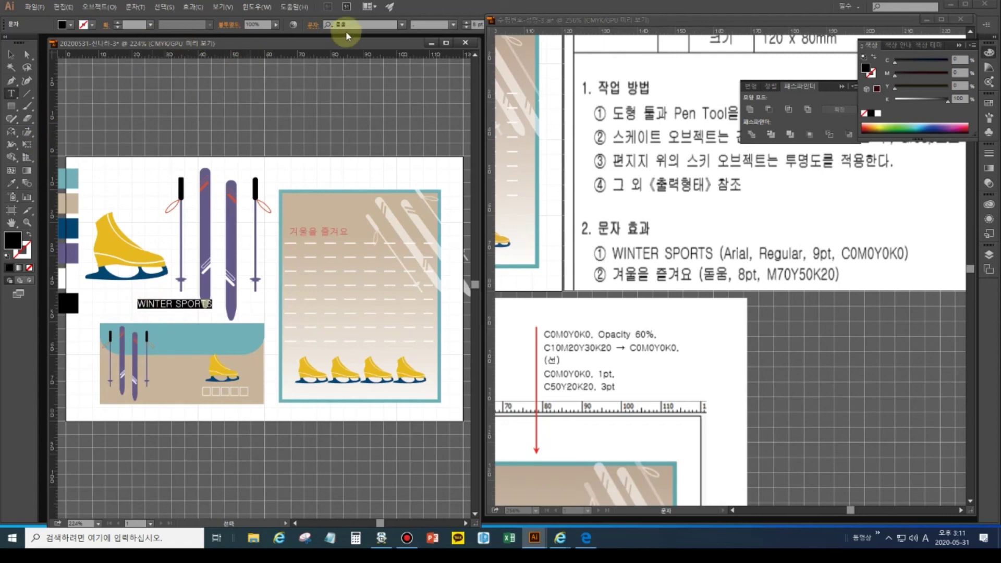
{"action": "left_click", "coordinate": [402, 25]}
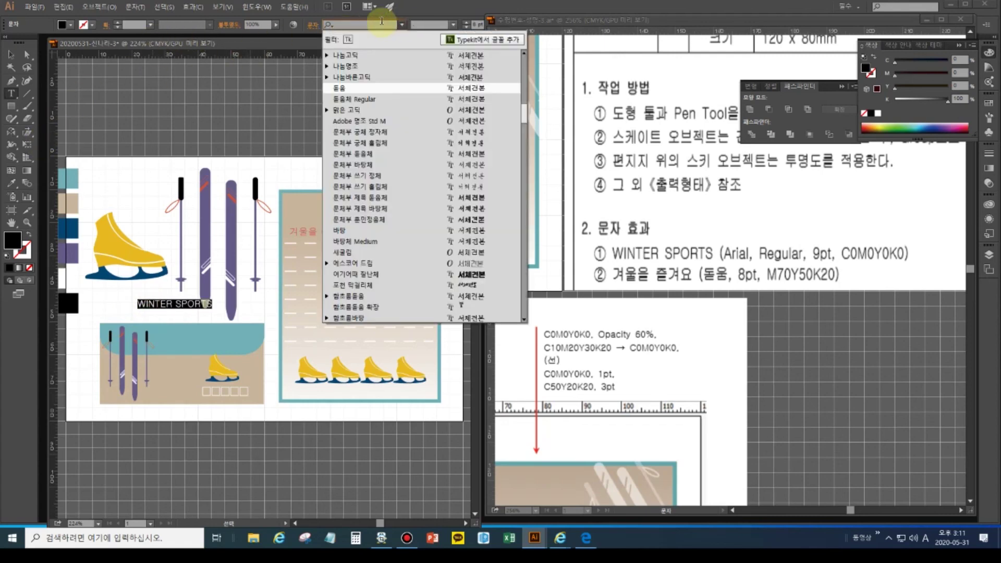
{"action": "key", "text": "Hangul"}
{"action": "type", "text": "ㅁ"}
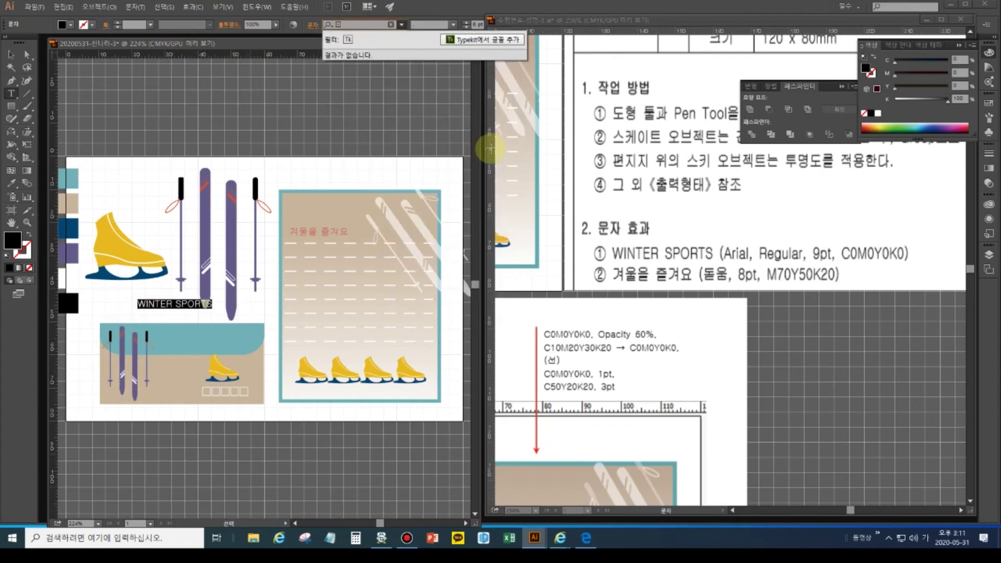
{"action": "key", "text": "BackSpace"}
{"action": "key", "text": "Hangul"}
{"action": "type", "text": "ar"}
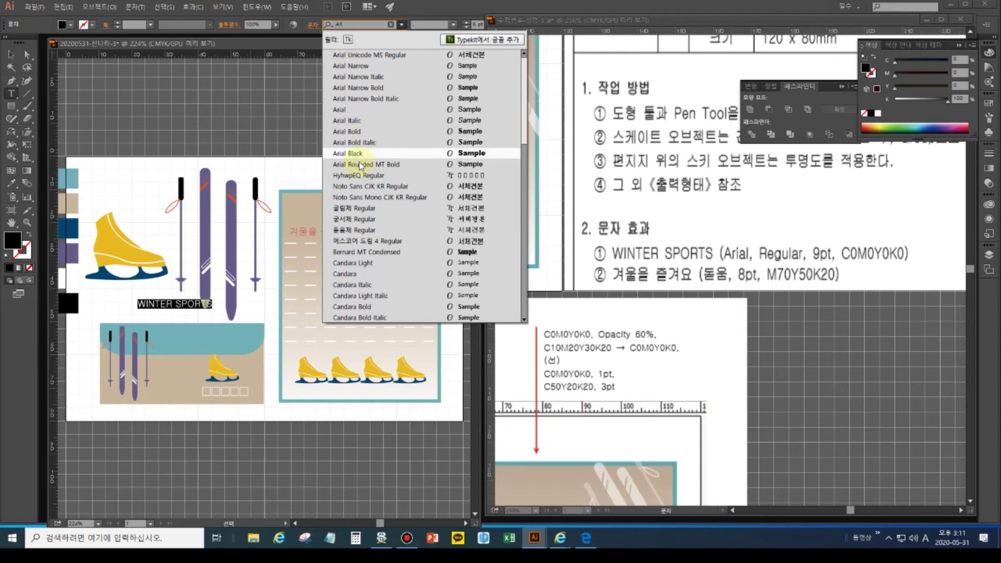
{"action": "left_click", "coordinate": [350, 109]}
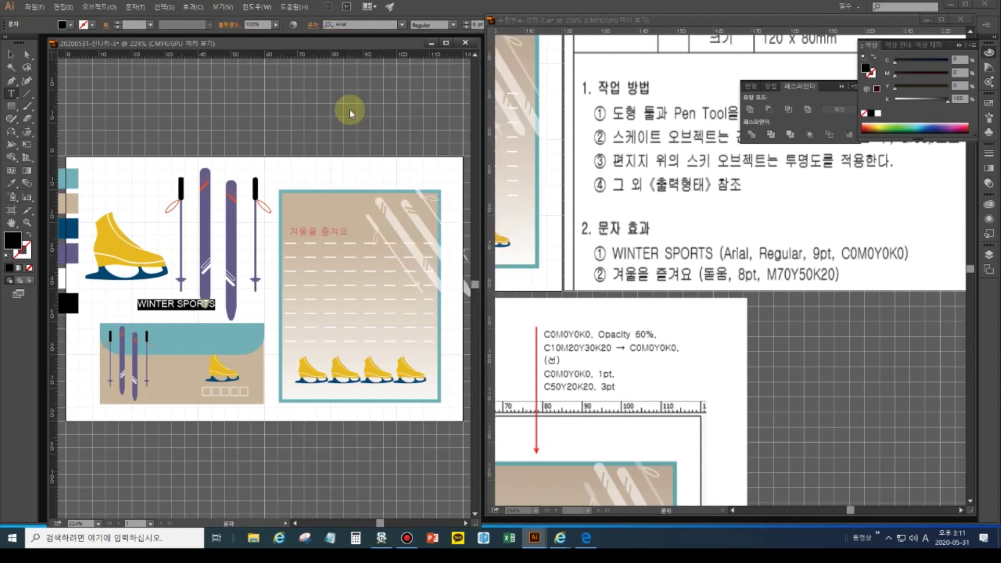
{"action": "left_click", "coordinate": [468, 26]}
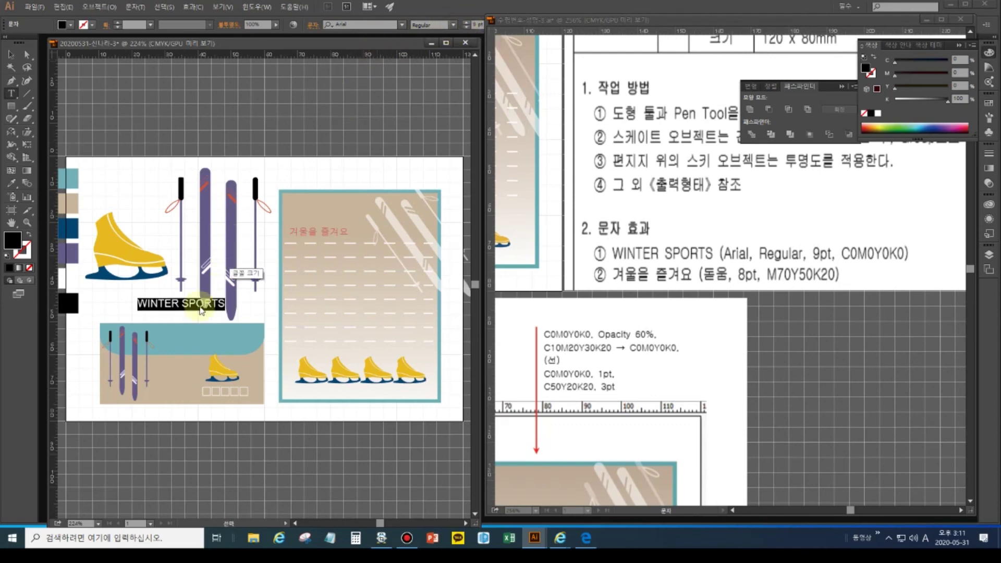
{"action": "left_click", "coordinate": [8, 257]}
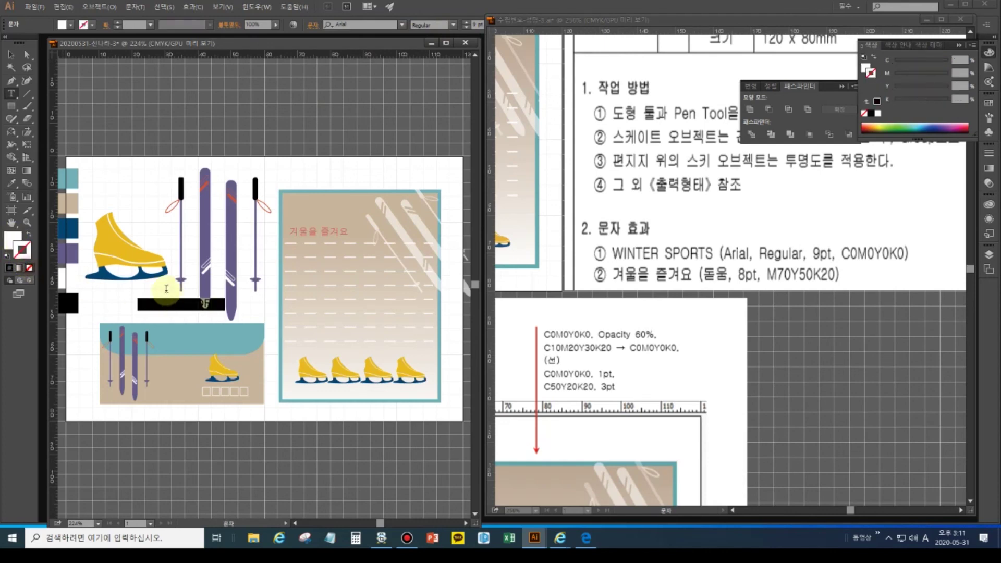
- Move WINTER SPORTS onto the banner's teal band and check it against the reference artwork
{"action": "left_click", "coordinate": [11, 54]}
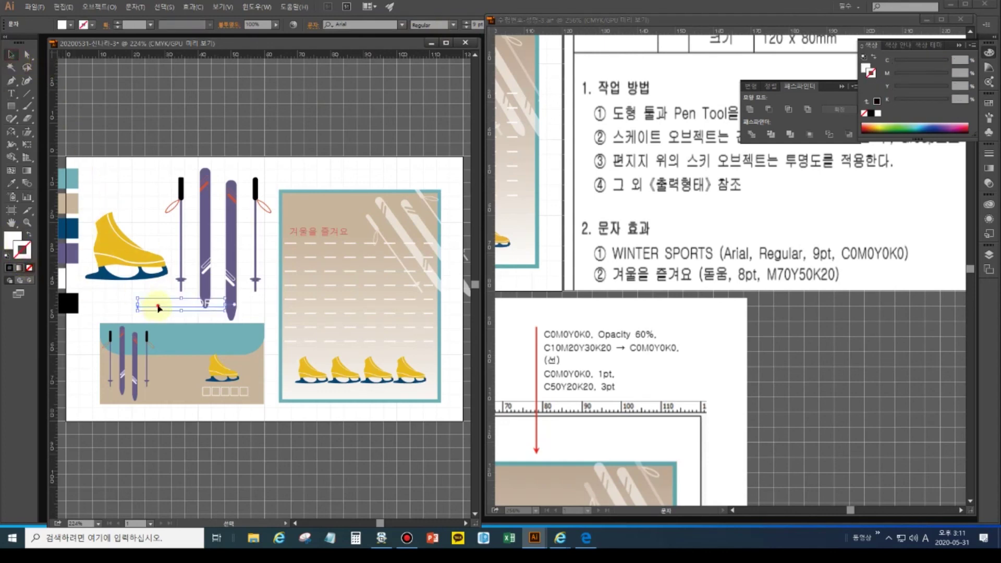
{"action": "left_click_drag", "start_coordinate": [158, 307], "coordinate": [175, 343]}
{"action": "left_click_drag", "start_coordinate": [173, 343], "coordinate": [172, 344]}
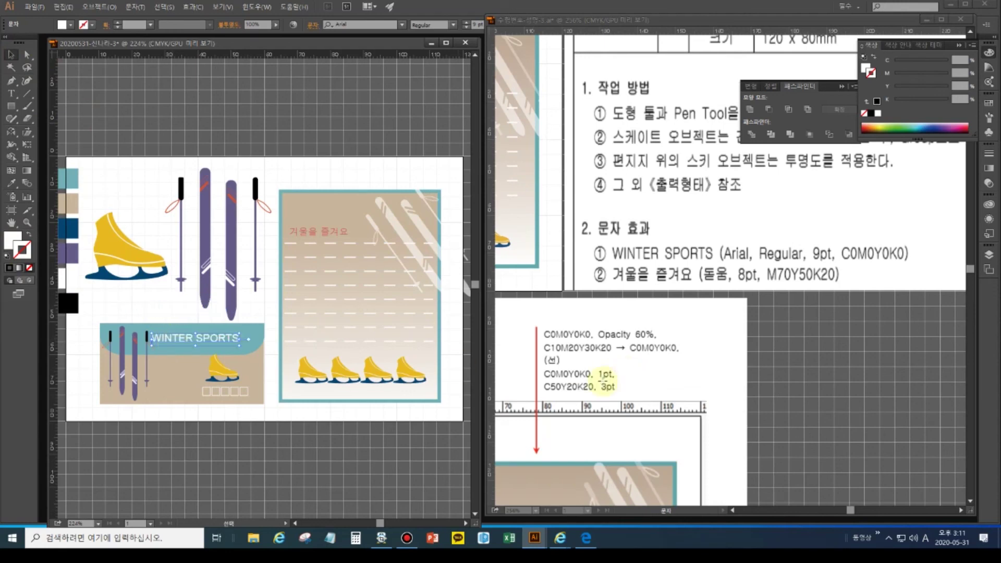
{"action": "left_click", "coordinate": [549, 233]}
{"action": "left_click", "coordinate": [539, 224]}
{"action": "left_click_drag", "start_coordinate": [539, 225], "coordinate": [834, 267]}
{"action": "left_click_drag", "start_coordinate": [583, 268], "coordinate": [695, 287]}
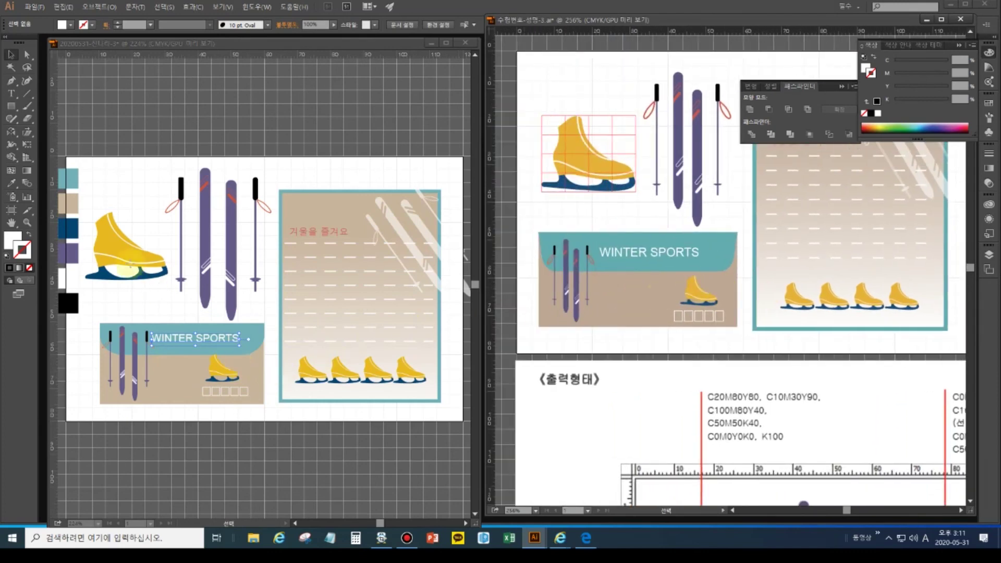
- Delete the colour swatch squares at the artboard's left edge
{"action": "double_click", "coordinate": [11, 223]}
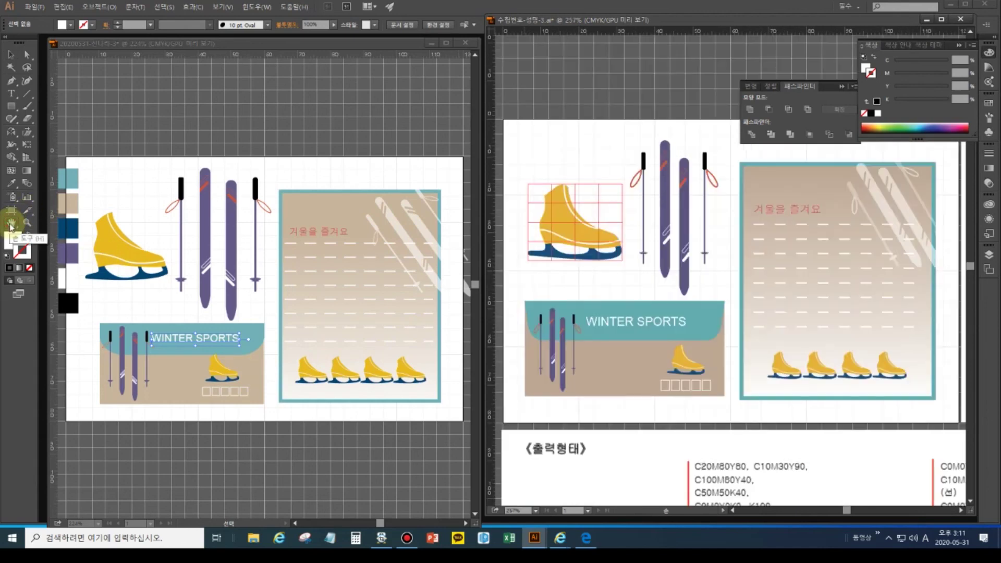
{"action": "left_click", "coordinate": [11, 54]}
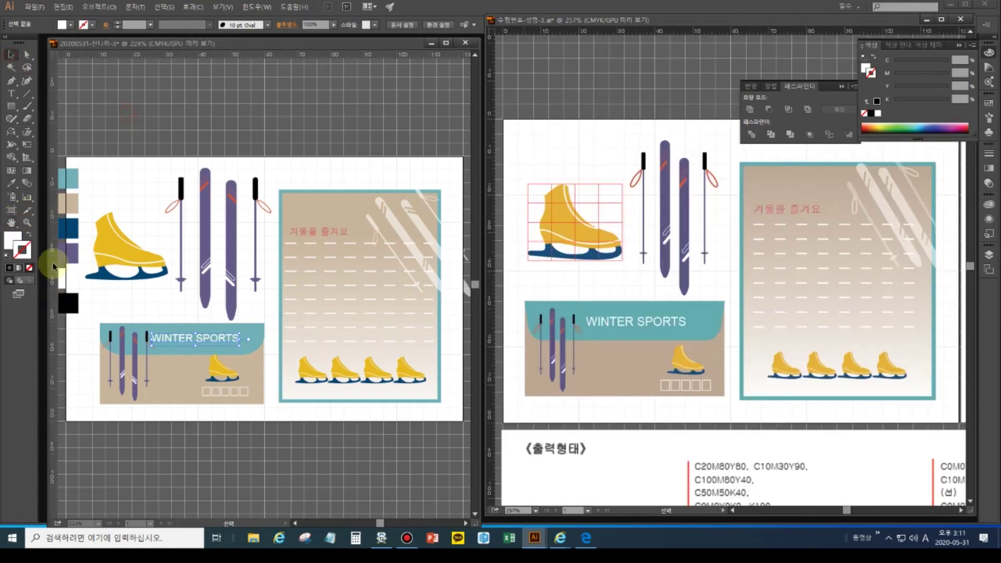
{"action": "double_click", "coordinate": [12, 223]}
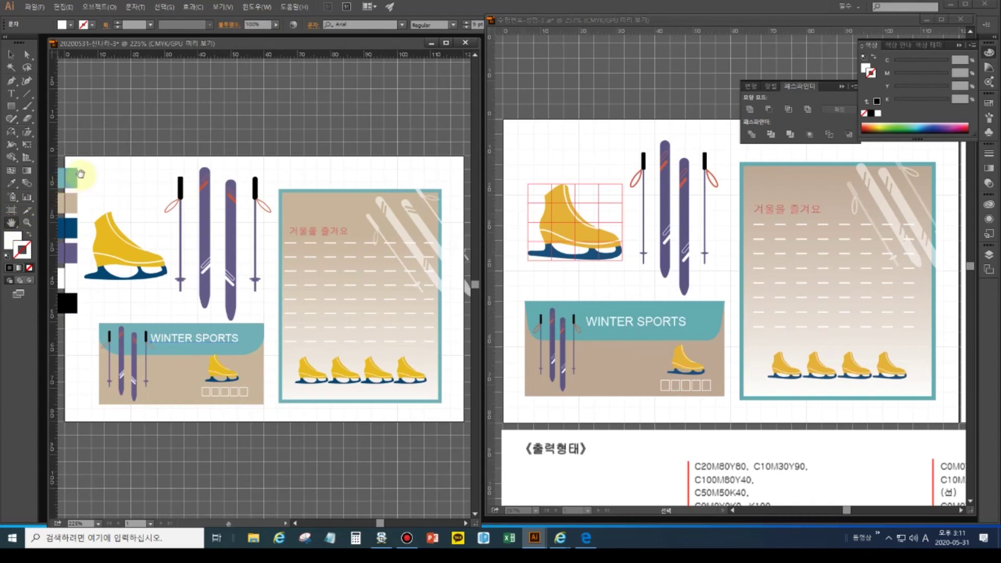
{"action": "left_click", "coordinate": [11, 54]}
{"action": "left_click_drag", "start_coordinate": [64, 152], "coordinate": [85, 338]}
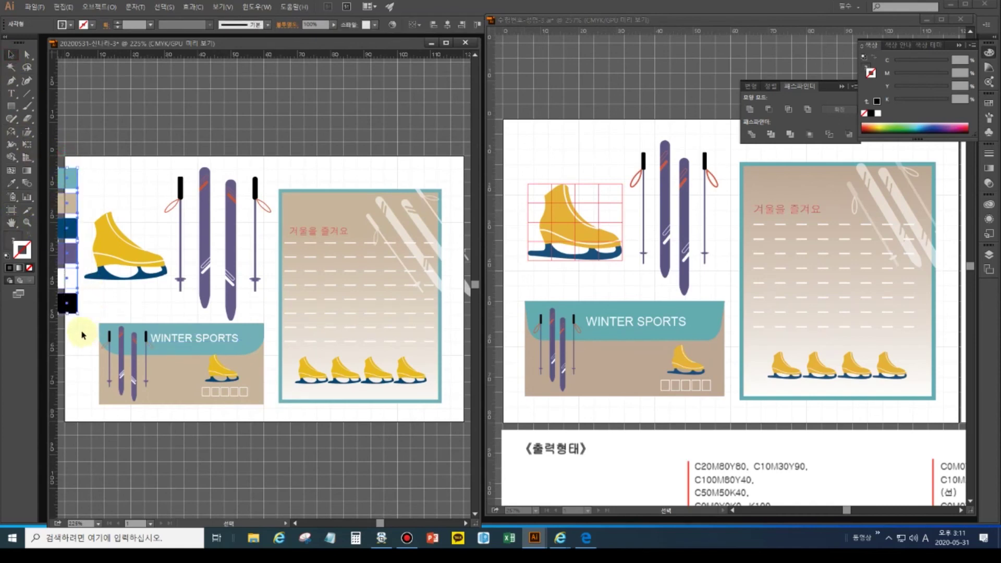
{"action": "key", "text": "Delete"}
- Group all of the letter card's objects and compare them with the reference letter
{"action": "left_click", "coordinate": [460, 447]}
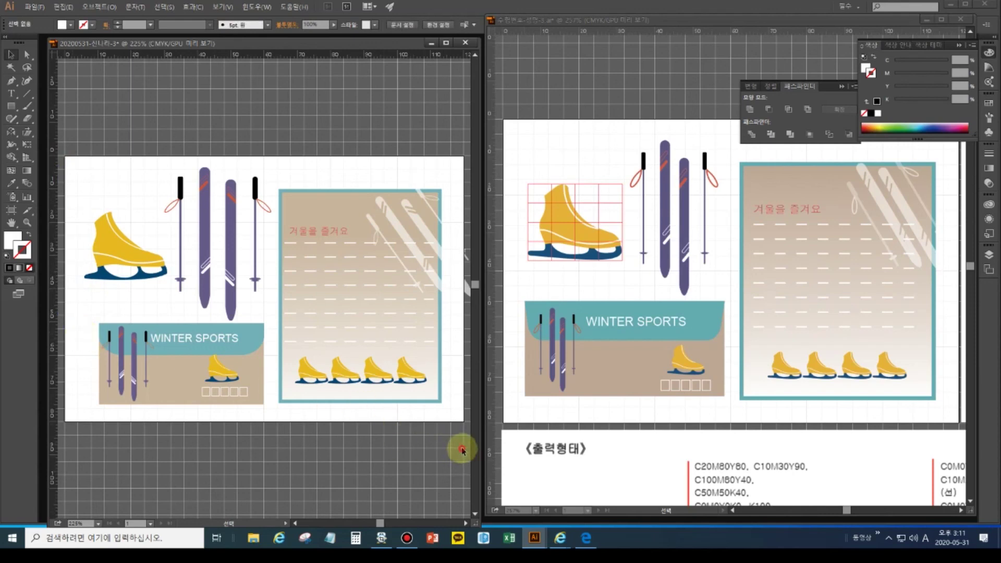
{"action": "left_click_drag", "start_coordinate": [356, 279], "coordinate": [298, 157]}
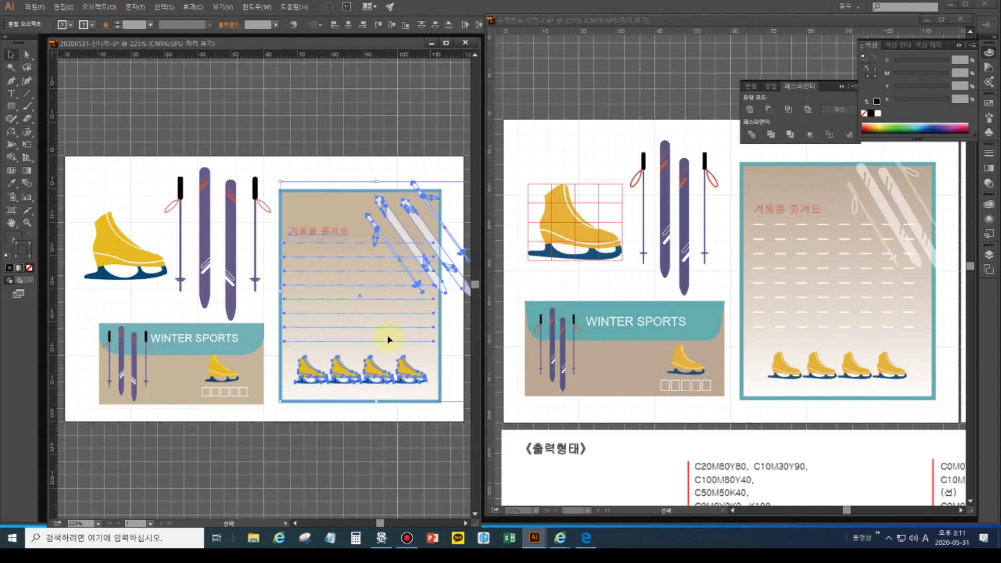
{"action": "key", "text": "ctrl+g"}
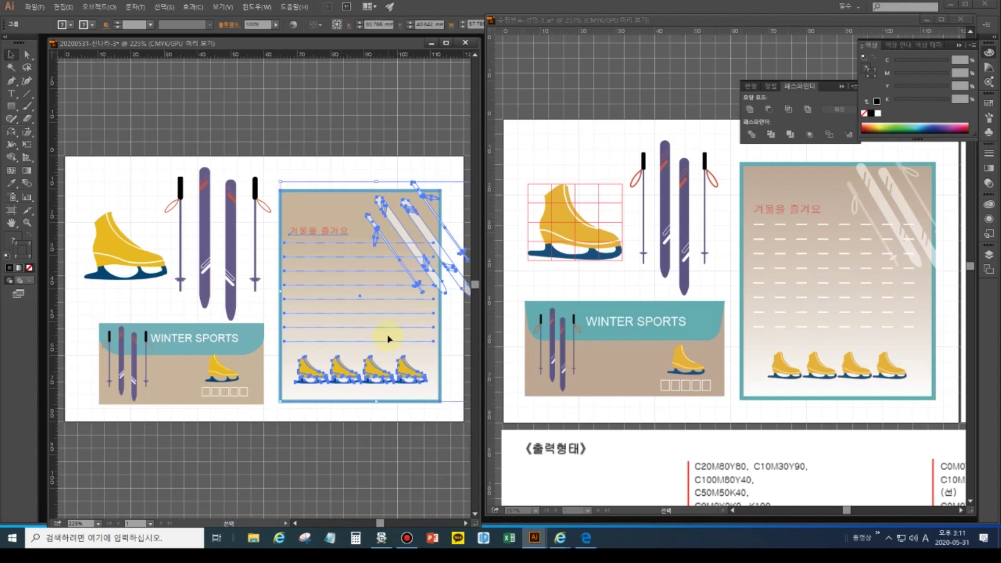
{"action": "left_click", "coordinate": [881, 245]}
{"action": "left_click", "coordinate": [941, 258]}
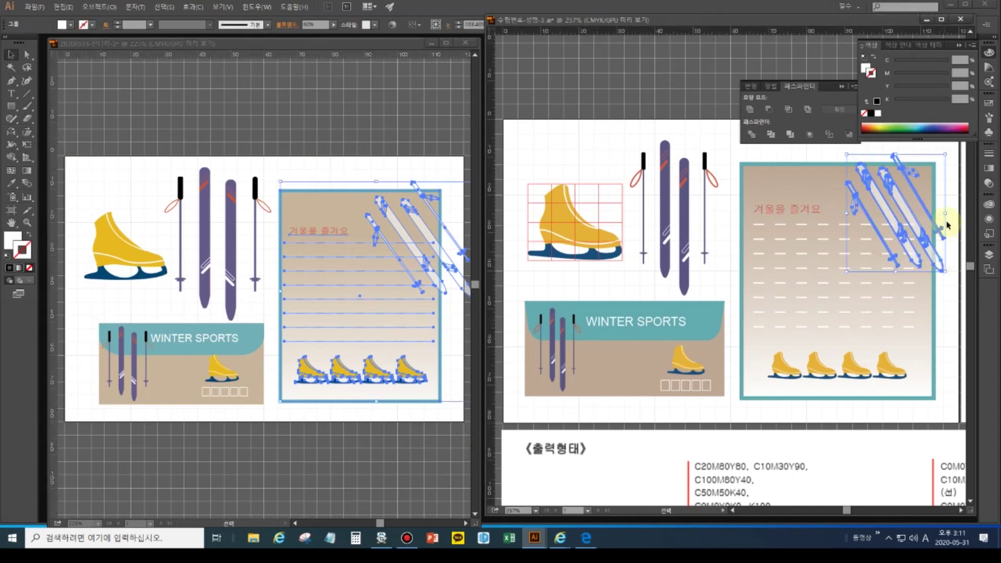
{"action": "left_click", "coordinate": [790, 194]}
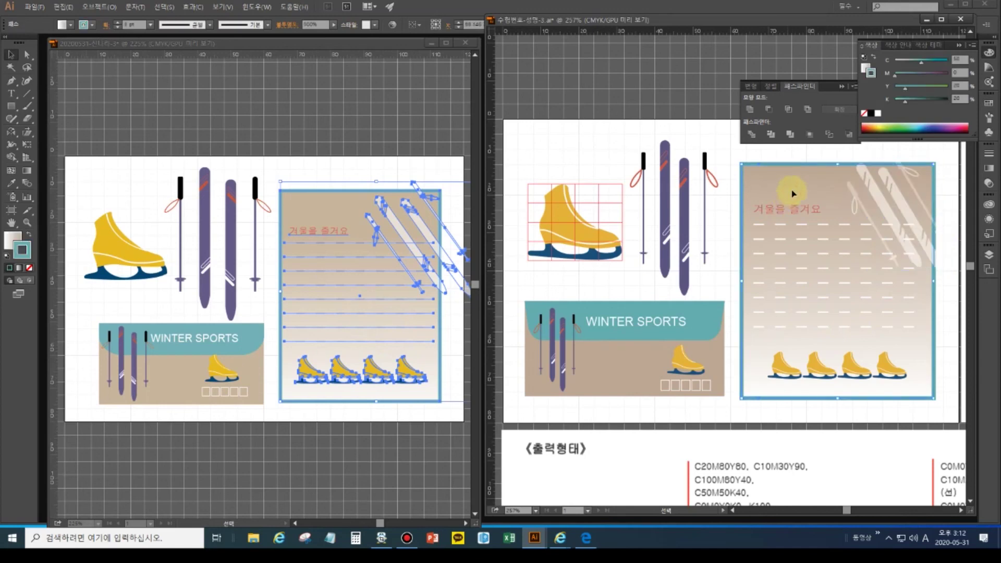
{"action": "left_click", "coordinate": [808, 208]}
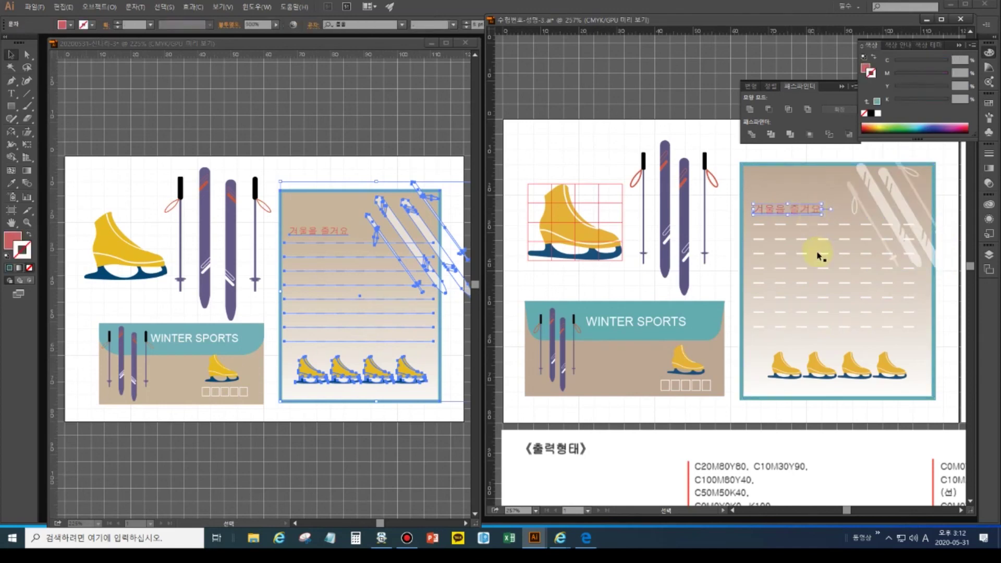
{"action": "left_click", "coordinate": [818, 370]}
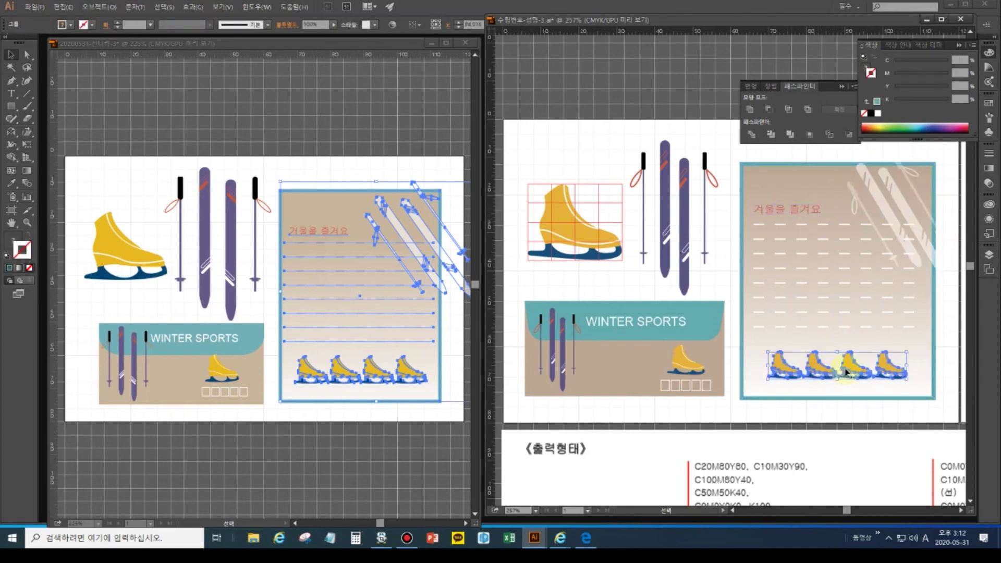
- Deselect everything and begin saving the document under a new name via Save As
{"action": "left_click", "coordinate": [330, 148]}
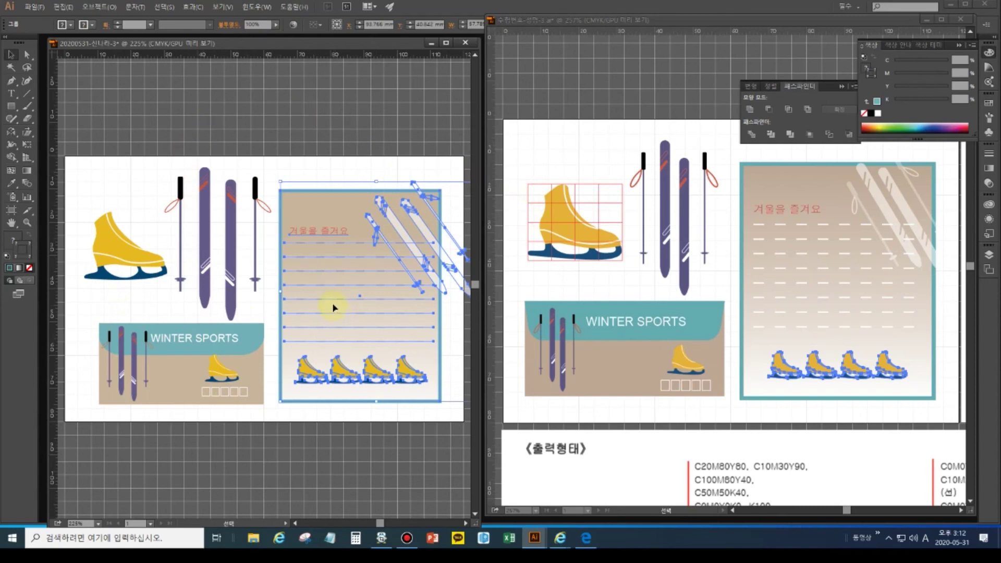
{"action": "left_click", "coordinate": [298, 137]}
{"action": "left_click", "coordinate": [34, 7]}
{"action": "left_click", "coordinate": [73, 107]}
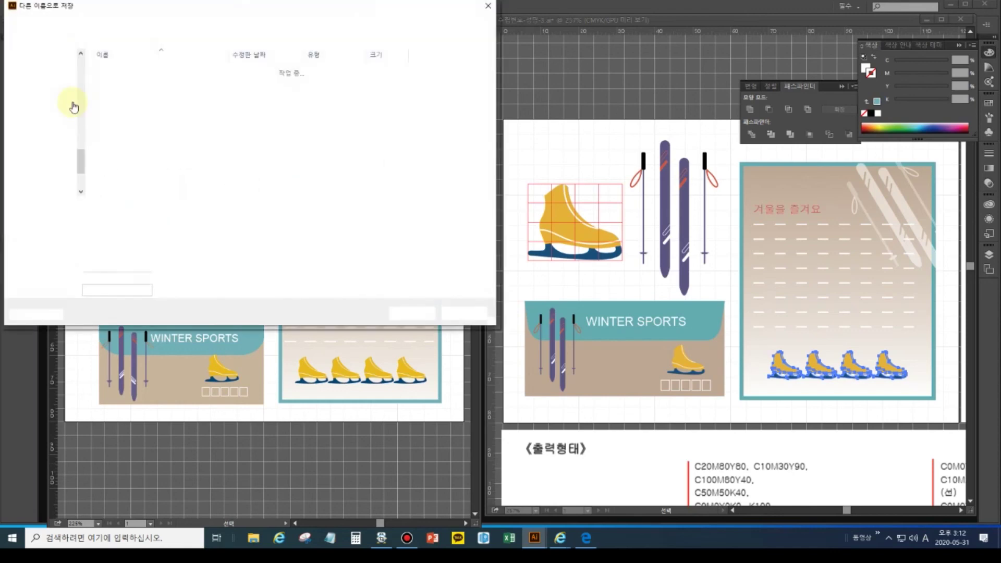
- Save the artwork as an Adobe Illustrator (*.AI) file in the Documents › GTQ folder
{"action": "scroll", "coordinate": [81, 170], "scroll_direction": "up", "scroll_amount": 10}
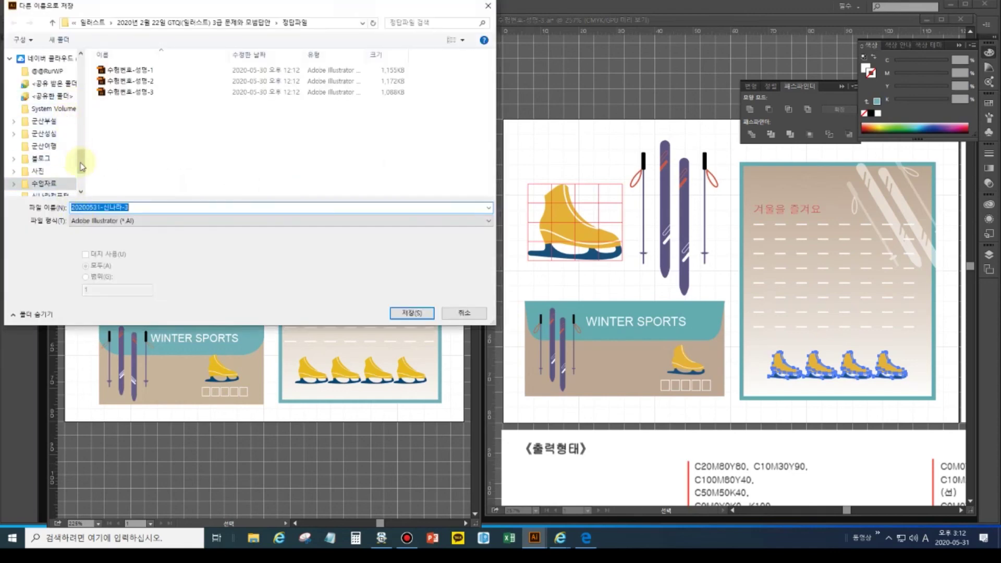
{"action": "left_click", "coordinate": [38, 67]}
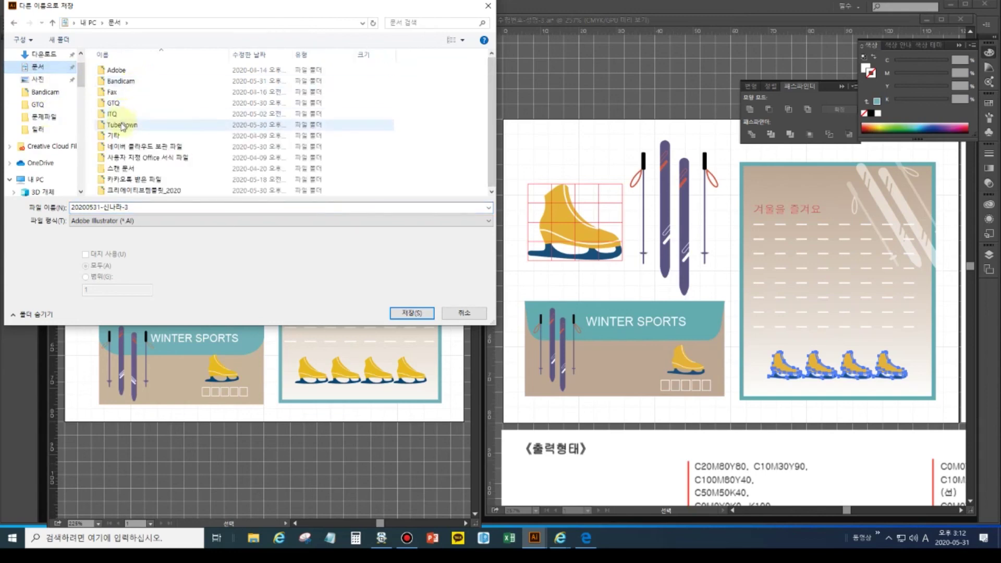
{"action": "double_click", "coordinate": [122, 106]}
{"action": "left_click", "coordinate": [412, 313]}
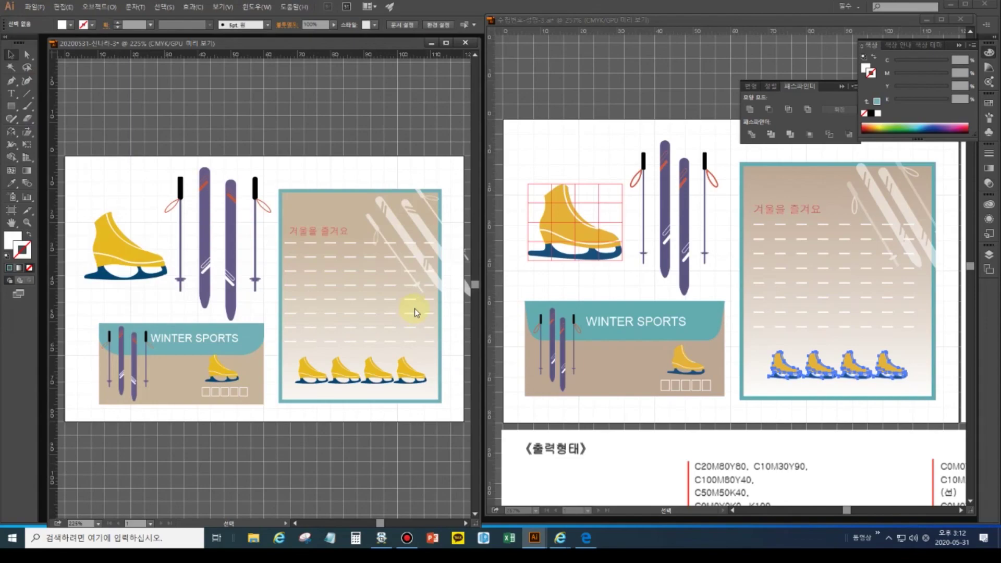